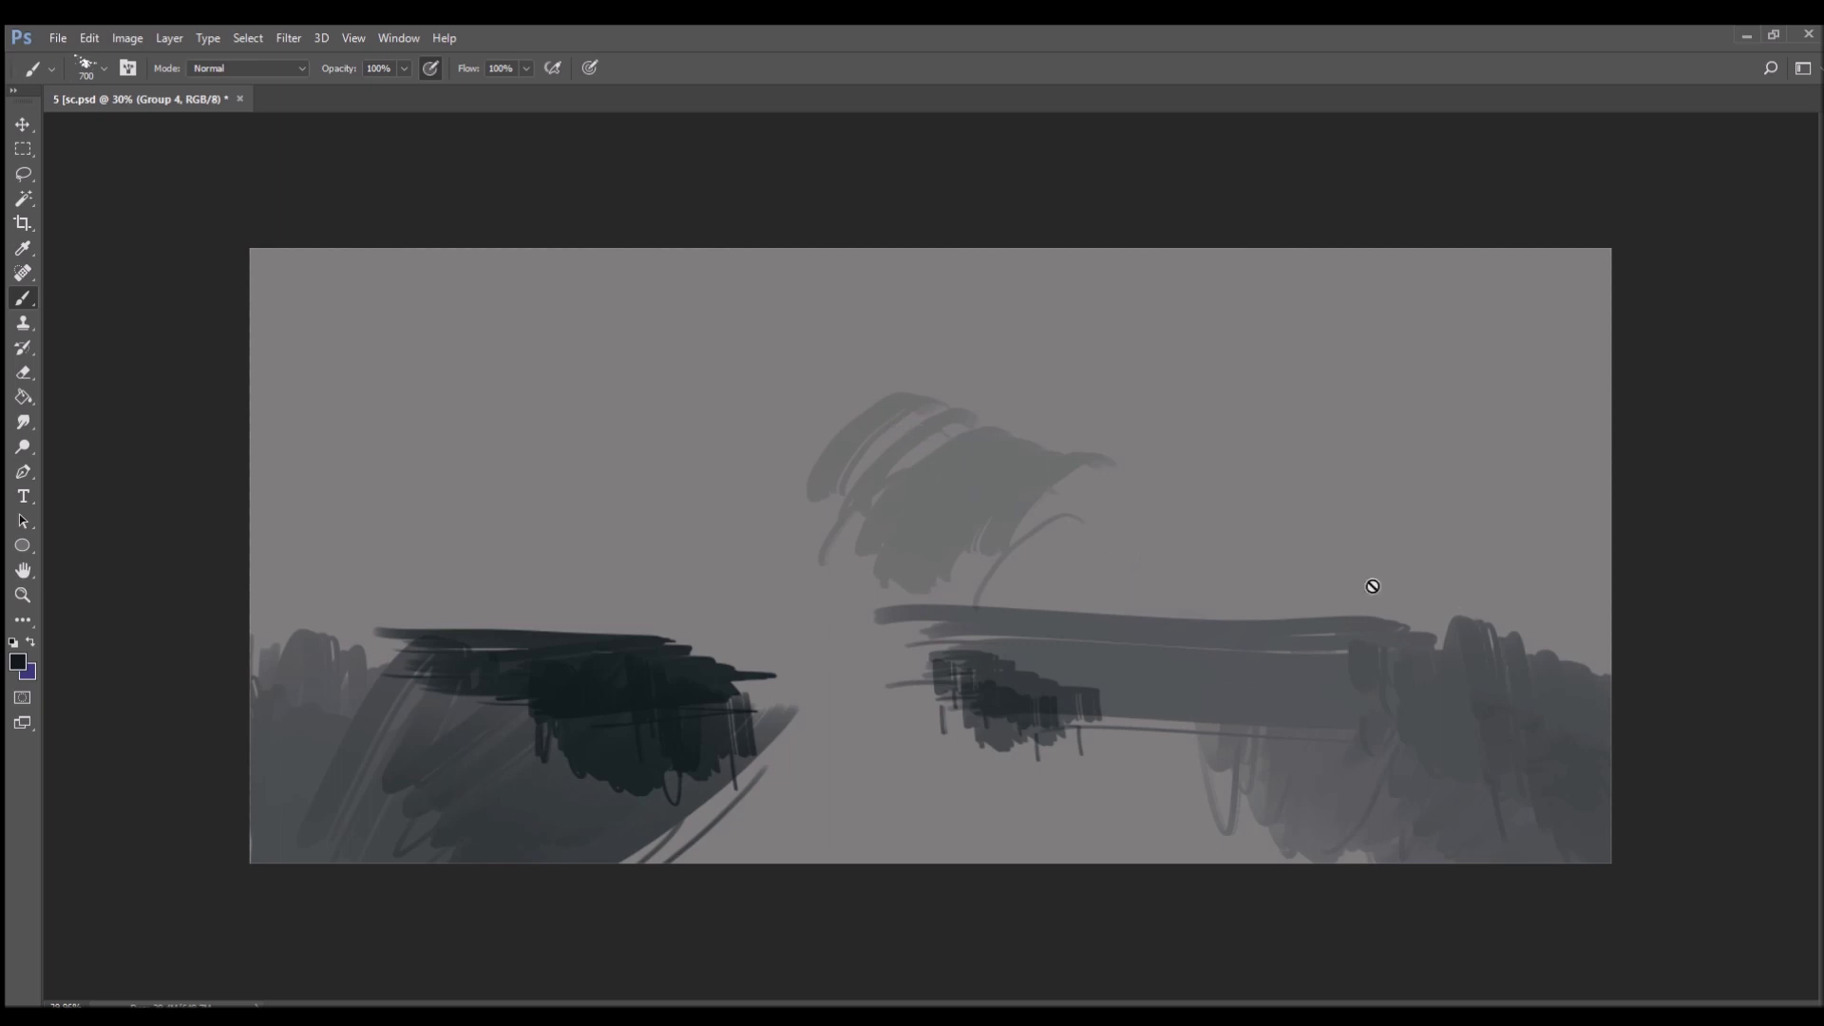
- On a new layer, block in dark cliff masses across the right half and lower-left area of the canvas with broad brush strokes
{"action": "left_click", "coordinate": [1722, 985]}
{"action": "left_click_drag", "start_coordinate": [1214, 616], "coordinate": [1212, 568]}
{"action": "mouse_move", "coordinate": [1309, 627]}
{"action": "left_mouse_down"}
{"action": "mouse_move", "coordinate": [1359, 599]}
{"action": "mouse_move", "coordinate": [1140, 598]}
{"action": "mouse_move", "coordinate": [1257, 652]}
{"action": "mouse_move", "coordinate": [1208, 686]}
{"action": "mouse_move", "coordinate": [1073, 665]}
{"action": "mouse_move", "coordinate": [1182, 594]}
{"action": "mouse_move", "coordinate": [1596, 674]}
{"action": "mouse_move", "coordinate": [1520, 599]}
{"action": "left_mouse_up"}
{"action": "mouse_move", "coordinate": [532, 646]}
{"action": "left_mouse_down"}
{"action": "mouse_move", "coordinate": [346, 712]}
{"action": "mouse_move", "coordinate": [406, 754]}
{"action": "mouse_move", "coordinate": [426, 893]}
{"action": "mouse_move", "coordinate": [610, 794]}
{"action": "mouse_move", "coordinate": [703, 817]}
{"action": "left_mouse_up"}
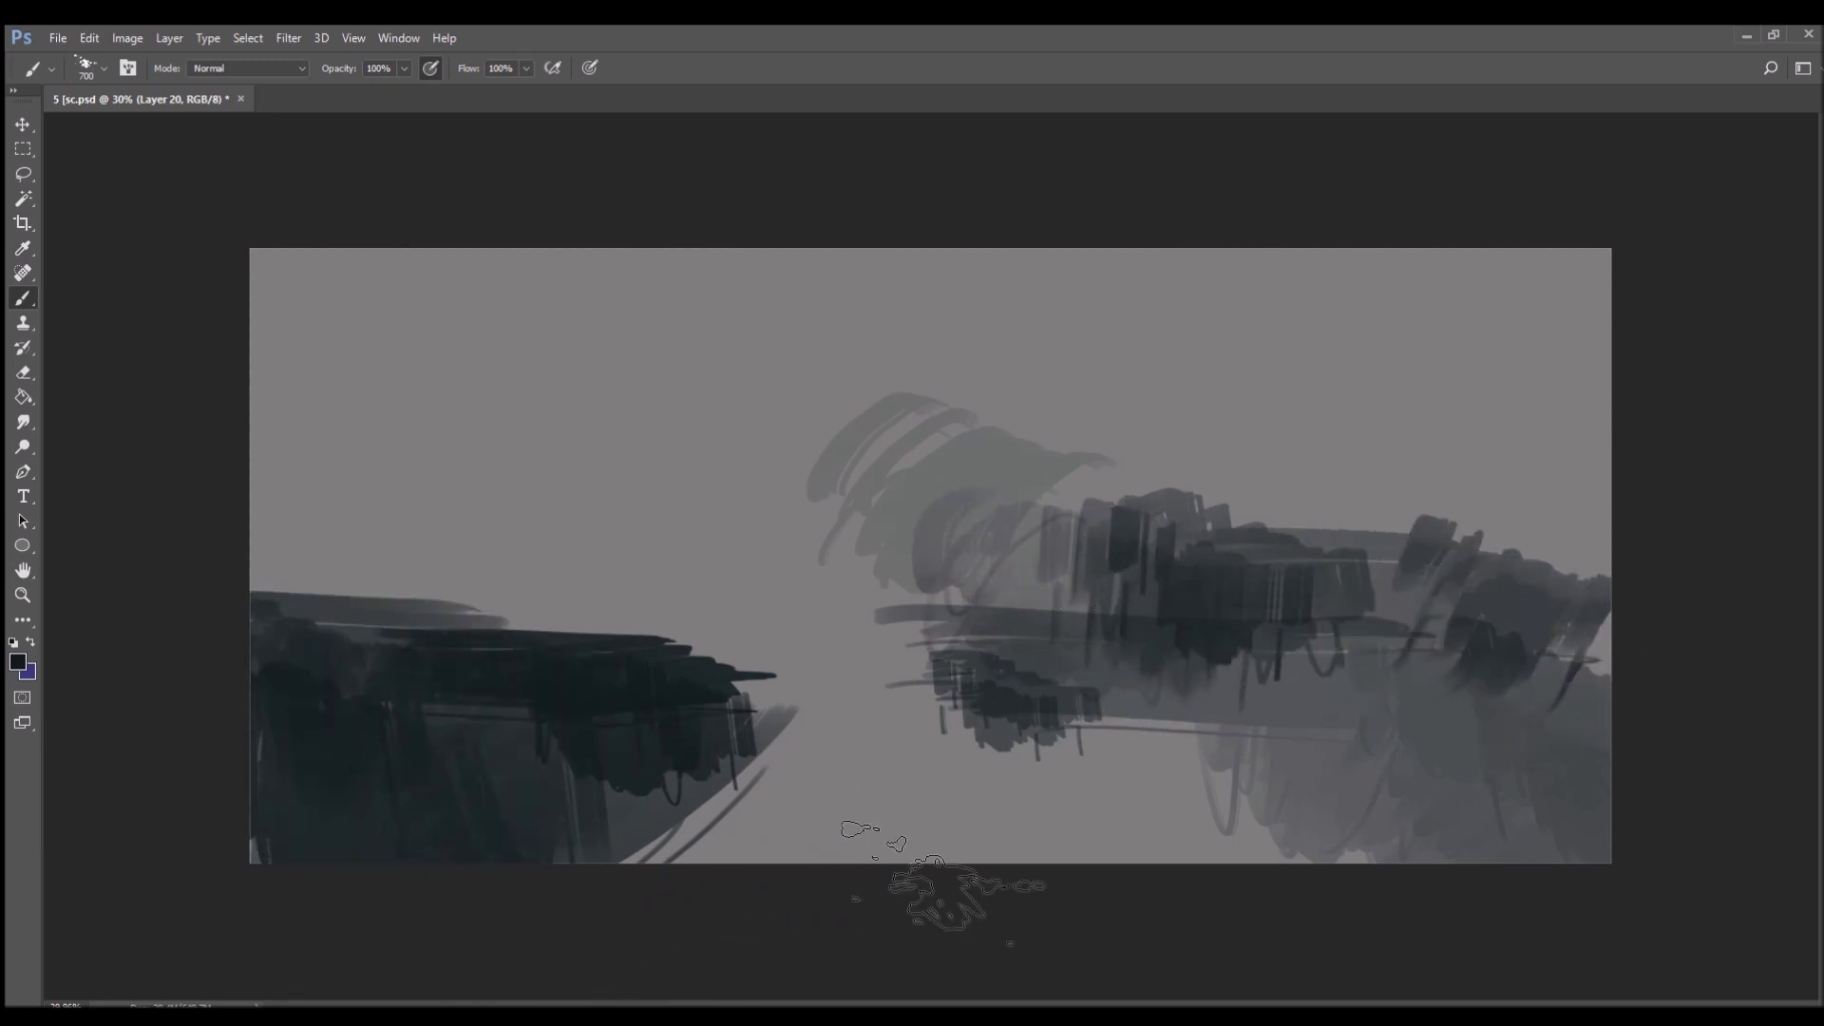
{"action": "mouse_move", "coordinate": [1006, 671]}
{"action": "left_mouse_down"}
{"action": "mouse_move", "coordinate": [1038, 899]}
{"action": "mouse_move", "coordinate": [1130, 868]}
{"action": "mouse_move", "coordinate": [1232, 787]}
{"action": "mouse_move", "coordinate": [1294, 792]}
{"action": "mouse_move", "coordinate": [1324, 858]}
{"action": "mouse_move", "coordinate": [1386, 889]}
{"action": "mouse_move", "coordinate": [1273, 602]}
{"action": "mouse_move", "coordinate": [1650, 585]}
{"action": "left_mouse_up"}
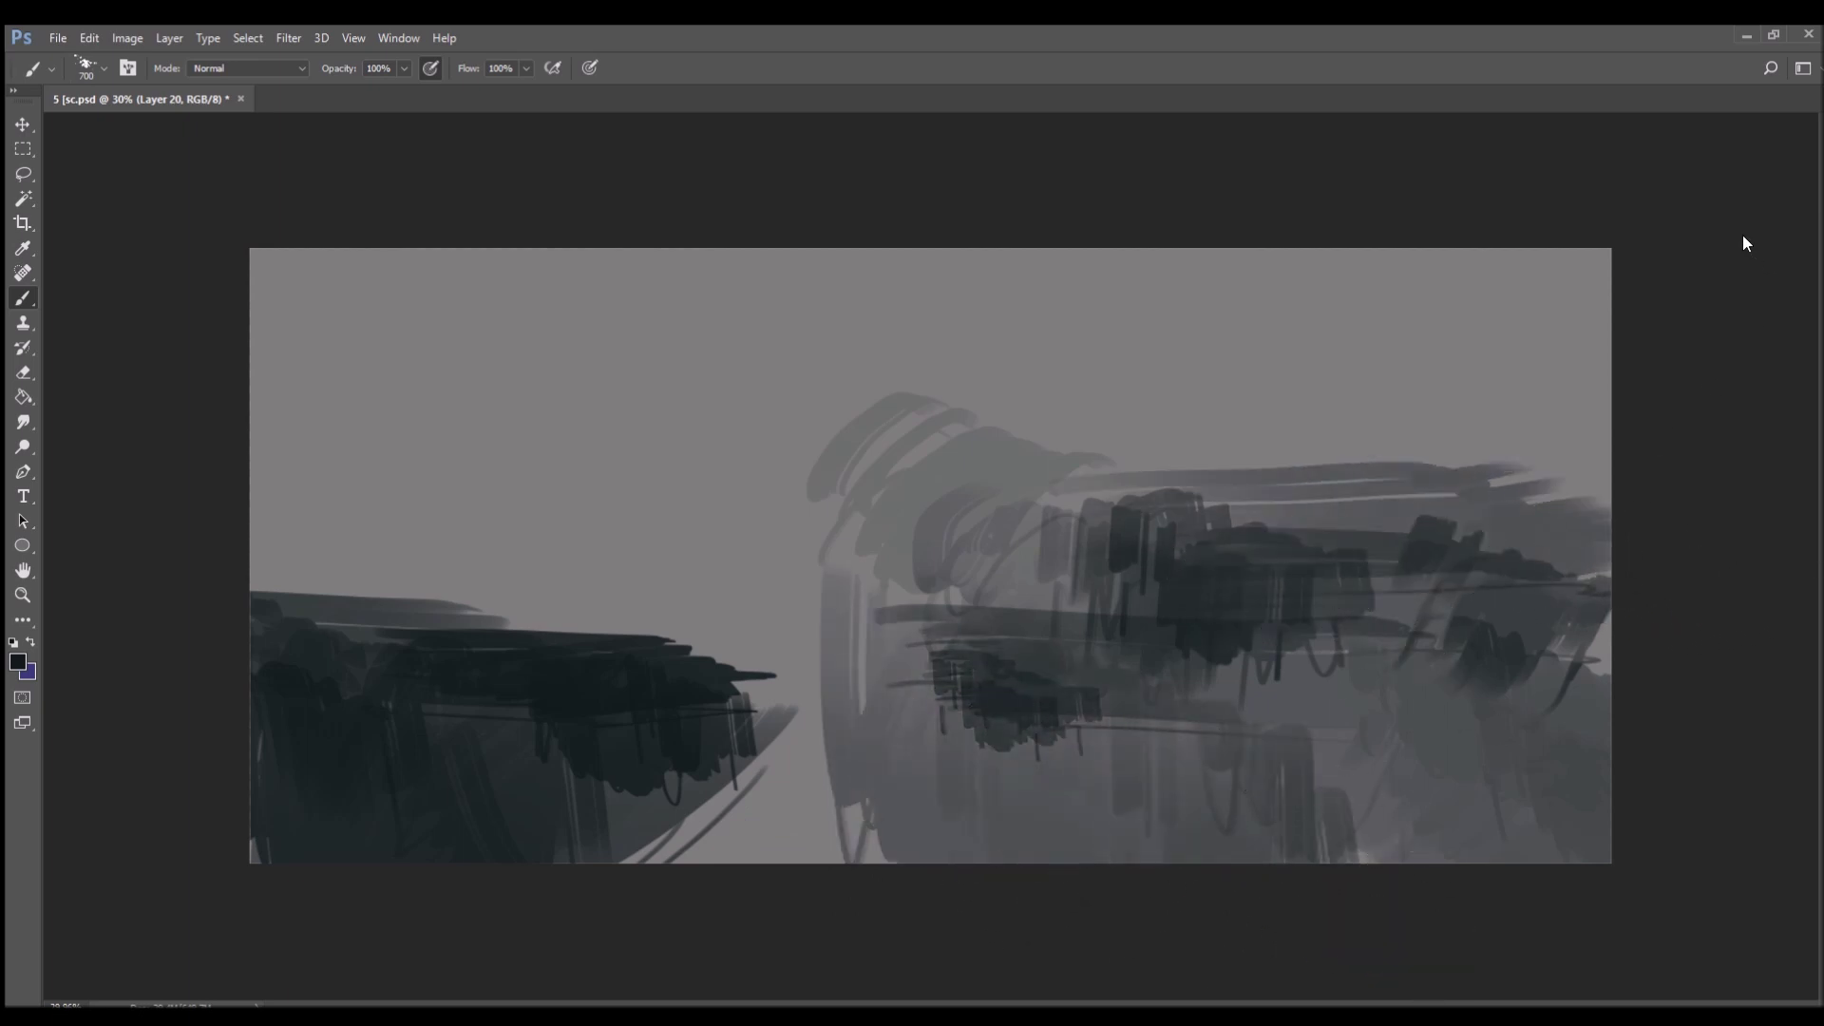
{"action": "mouse_move", "coordinate": [1634, 456]}
{"action": "left_mouse_down"}
{"action": "mouse_move", "coordinate": [1691, 568]}
{"action": "mouse_move", "coordinate": [1609, 538]}
{"action": "mouse_move", "coordinate": [1397, 631]}
{"action": "mouse_move", "coordinate": [1526, 660]}
{"action": "mouse_move", "coordinate": [1372, 710]}
{"action": "mouse_move", "coordinate": [1669, 846]}
{"action": "mouse_move", "coordinate": [1662, 802]}
{"action": "mouse_move", "coordinate": [1486, 785]}
{"action": "mouse_move", "coordinate": [1544, 908]}
{"action": "mouse_move", "coordinate": [1404, 842]}
{"action": "left_mouse_up"}
- Reduce the brush size to 125 and make a circular selection over the faint grey shape near the canvas centre
{"action": "key", "text": "bracketleft"}
{"action": "key", "text": "bracketleft"}
{"action": "key", "text": "bracketleft"}
{"action": "key", "text": "bracketleft"}
{"action": "key", "text": "bracketleft"}
{"action": "key", "text": "bracketleft"}
{"action": "key", "text": "bracketleft"}
{"action": "key", "text": "bracketleft"}
{"action": "key", "text": "bracketleft"}
{"action": "key", "text": "bracketleft"}
{"action": "key", "text": "bracketleft"}
{"action": "key", "text": "bracketleft"}
{"action": "key", "text": "bracketleft"}
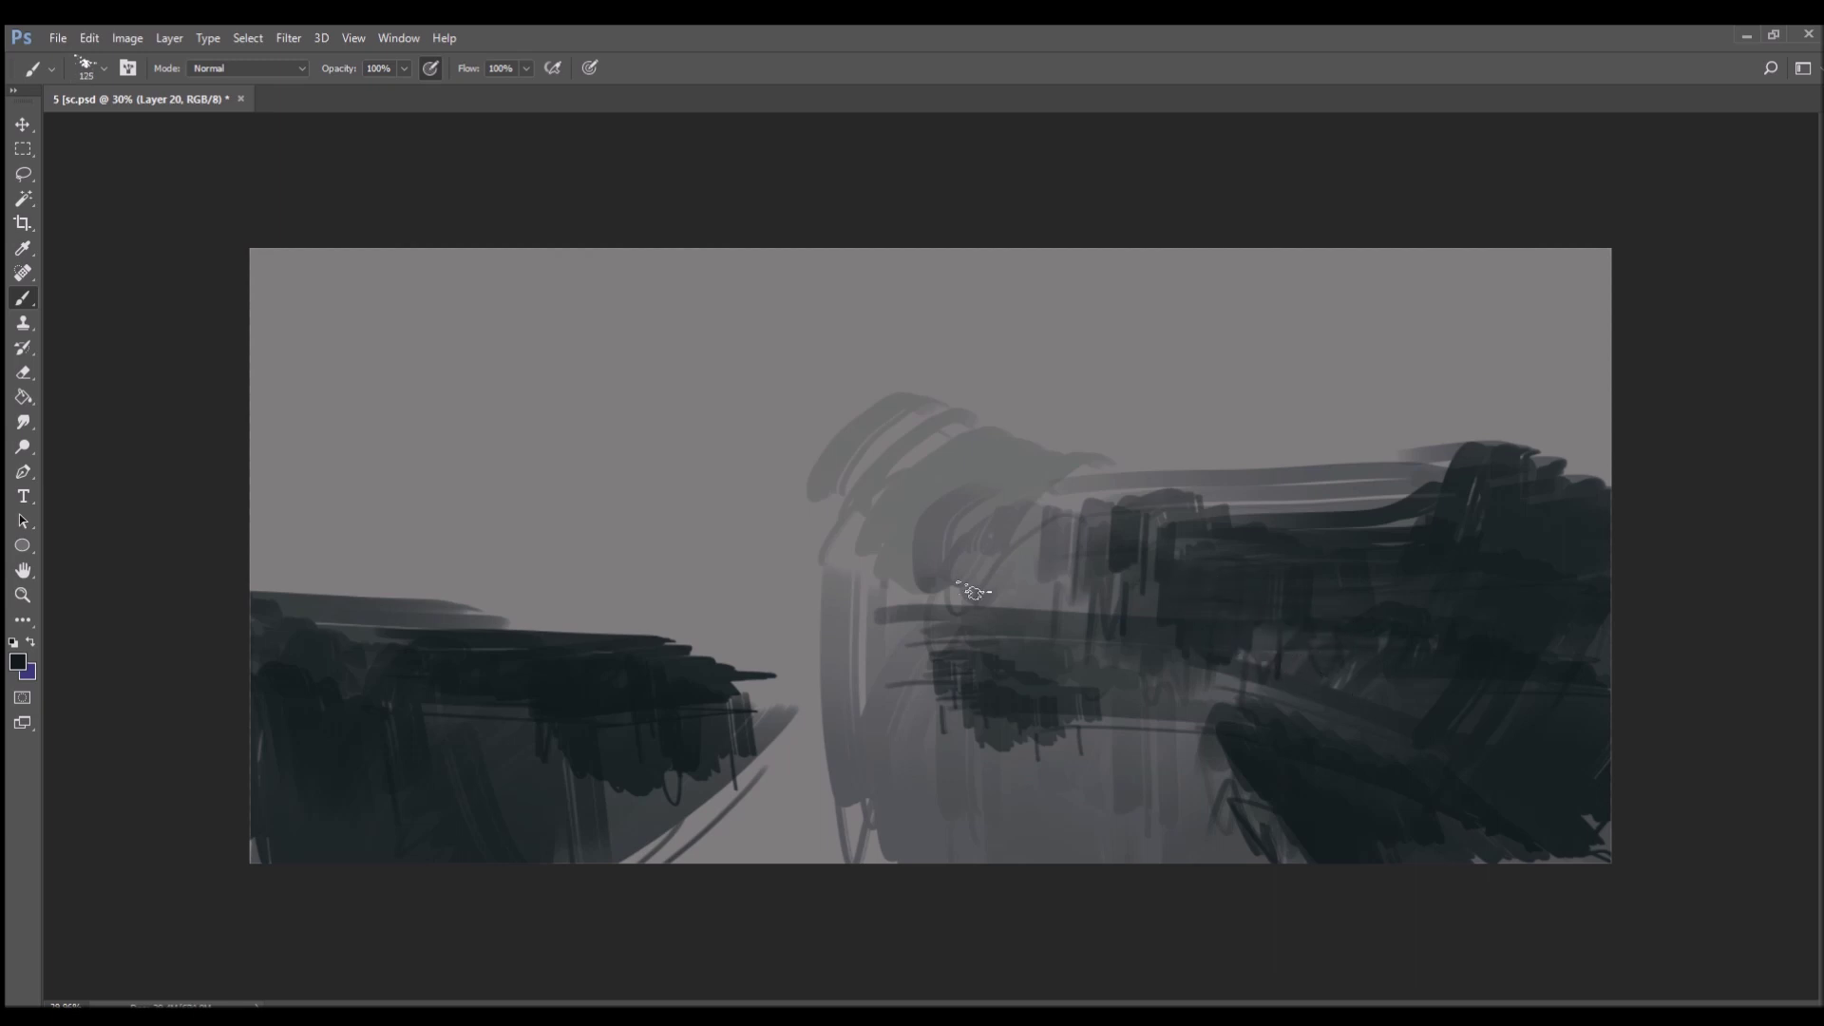
{"action": "left_click", "coordinate": [23, 149]}
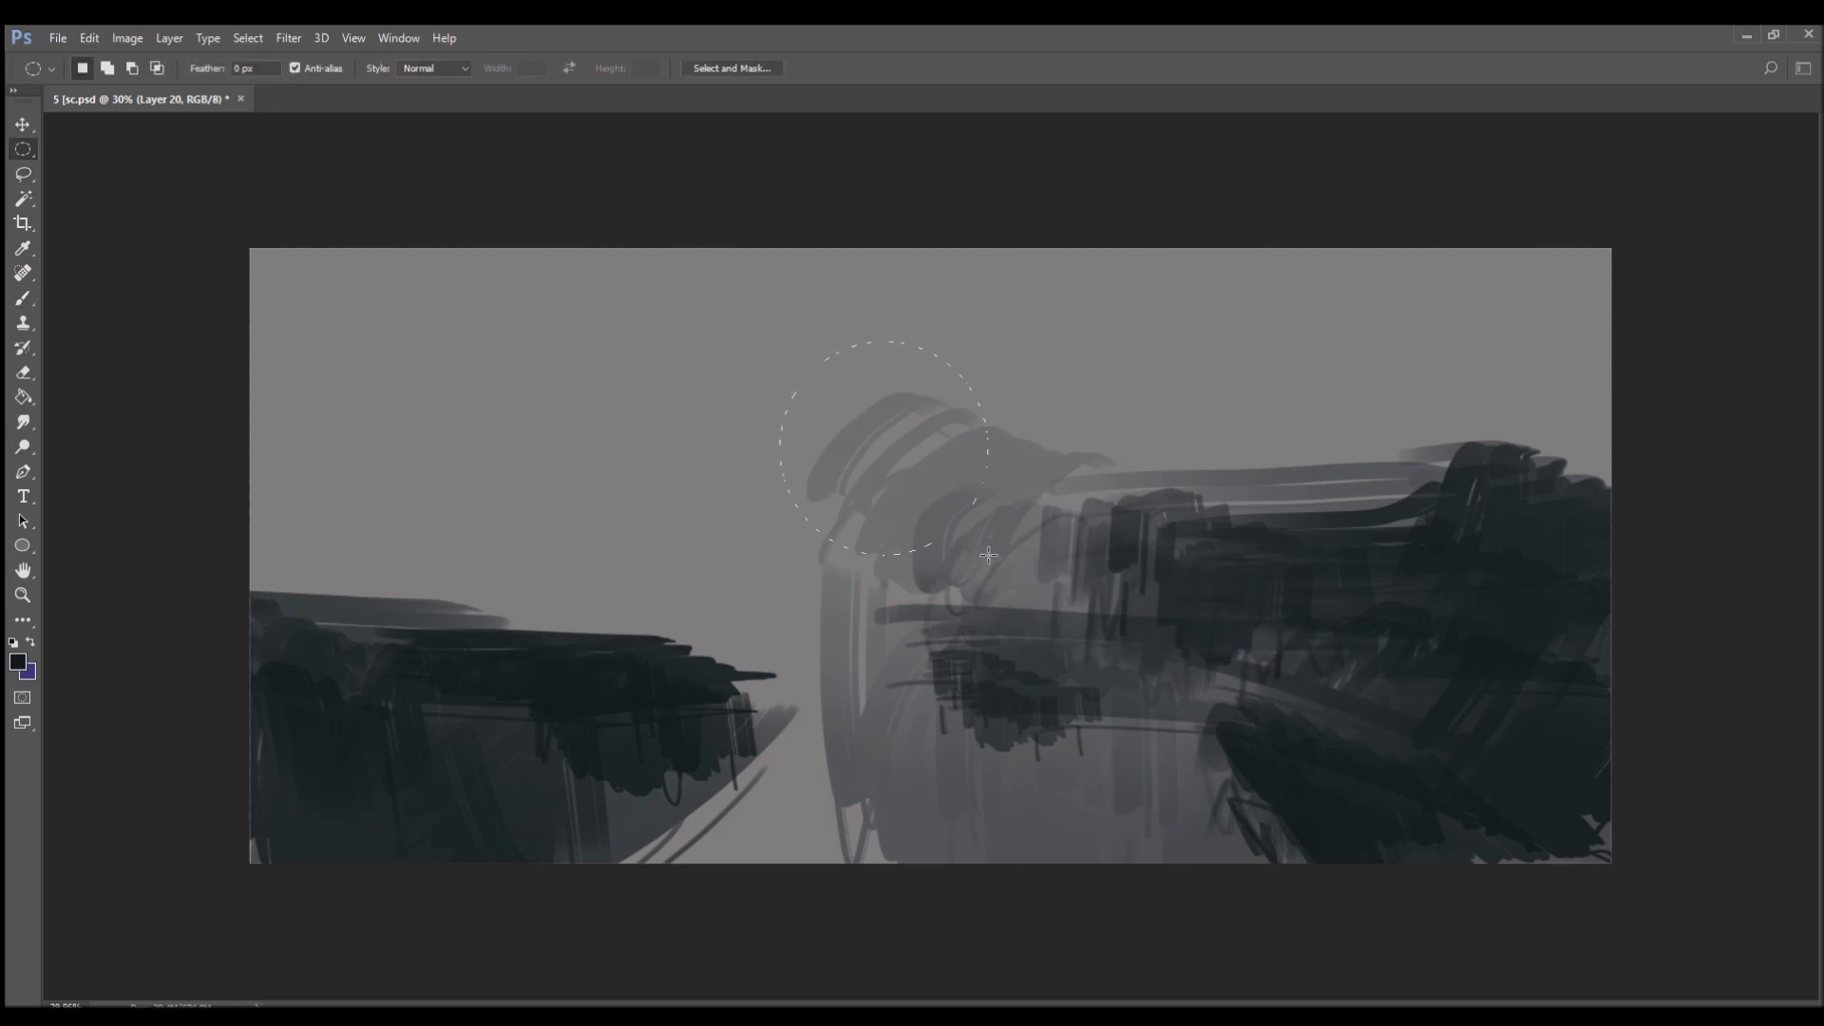
{"action": "left_click_drag", "start_coordinate": [1001, 564], "coordinate": [1002, 565]}
- Set the brush size to 300 and paint the selected circle's right half with a dark grey sampled from the cliffs
{"action": "key", "text": "b"}
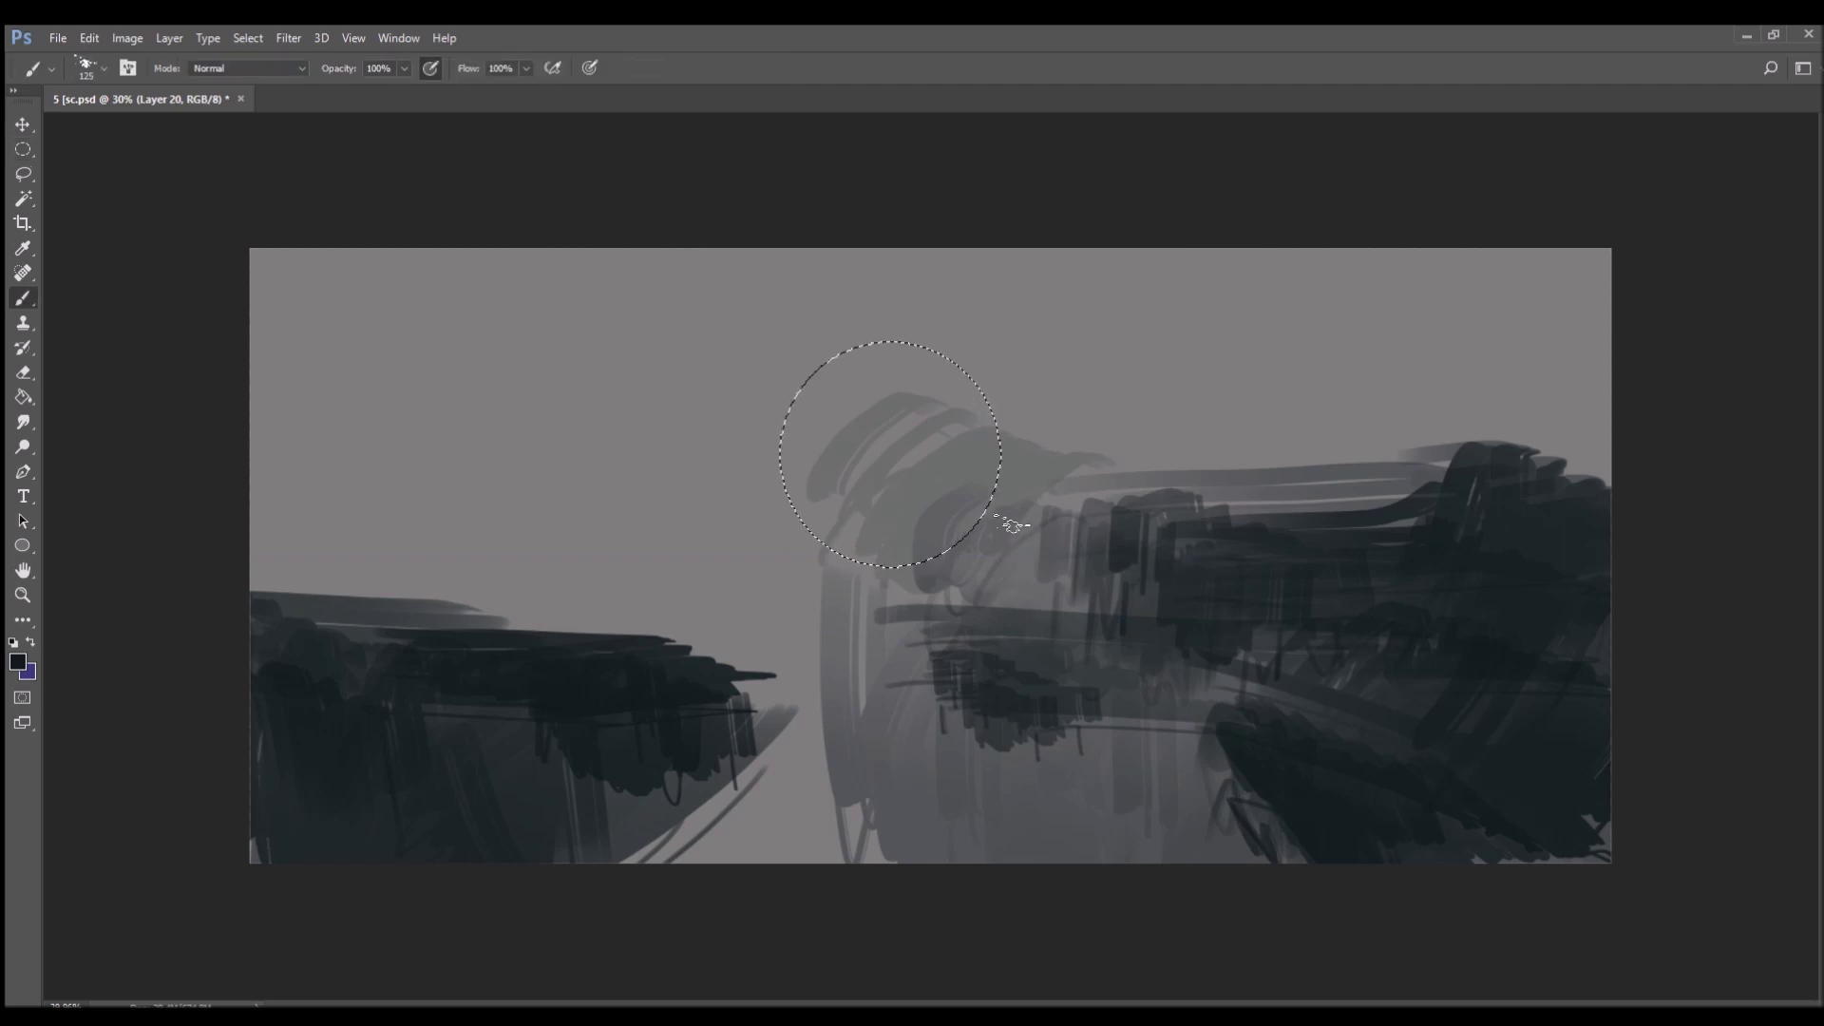
{"action": "key", "text": "]"}
{"action": "key", "text": "]"}
{"action": "key", "text": "]"}
{"action": "key", "text": "]"}
{"action": "key", "text": "]"}
{"action": "key", "text": "]"}
{"action": "key", "text": "]"}
{"action": "left_click", "coordinate": [1128, 530], "text": "alt"}
{"action": "mouse_move", "coordinate": [914, 353]}
{"action": "left_mouse_down"}
{"action": "mouse_move", "coordinate": [983, 387]}
{"action": "mouse_move", "coordinate": [940, 501]}
{"action": "mouse_move", "coordinate": [903, 536]}
{"action": "left_mouse_up"}
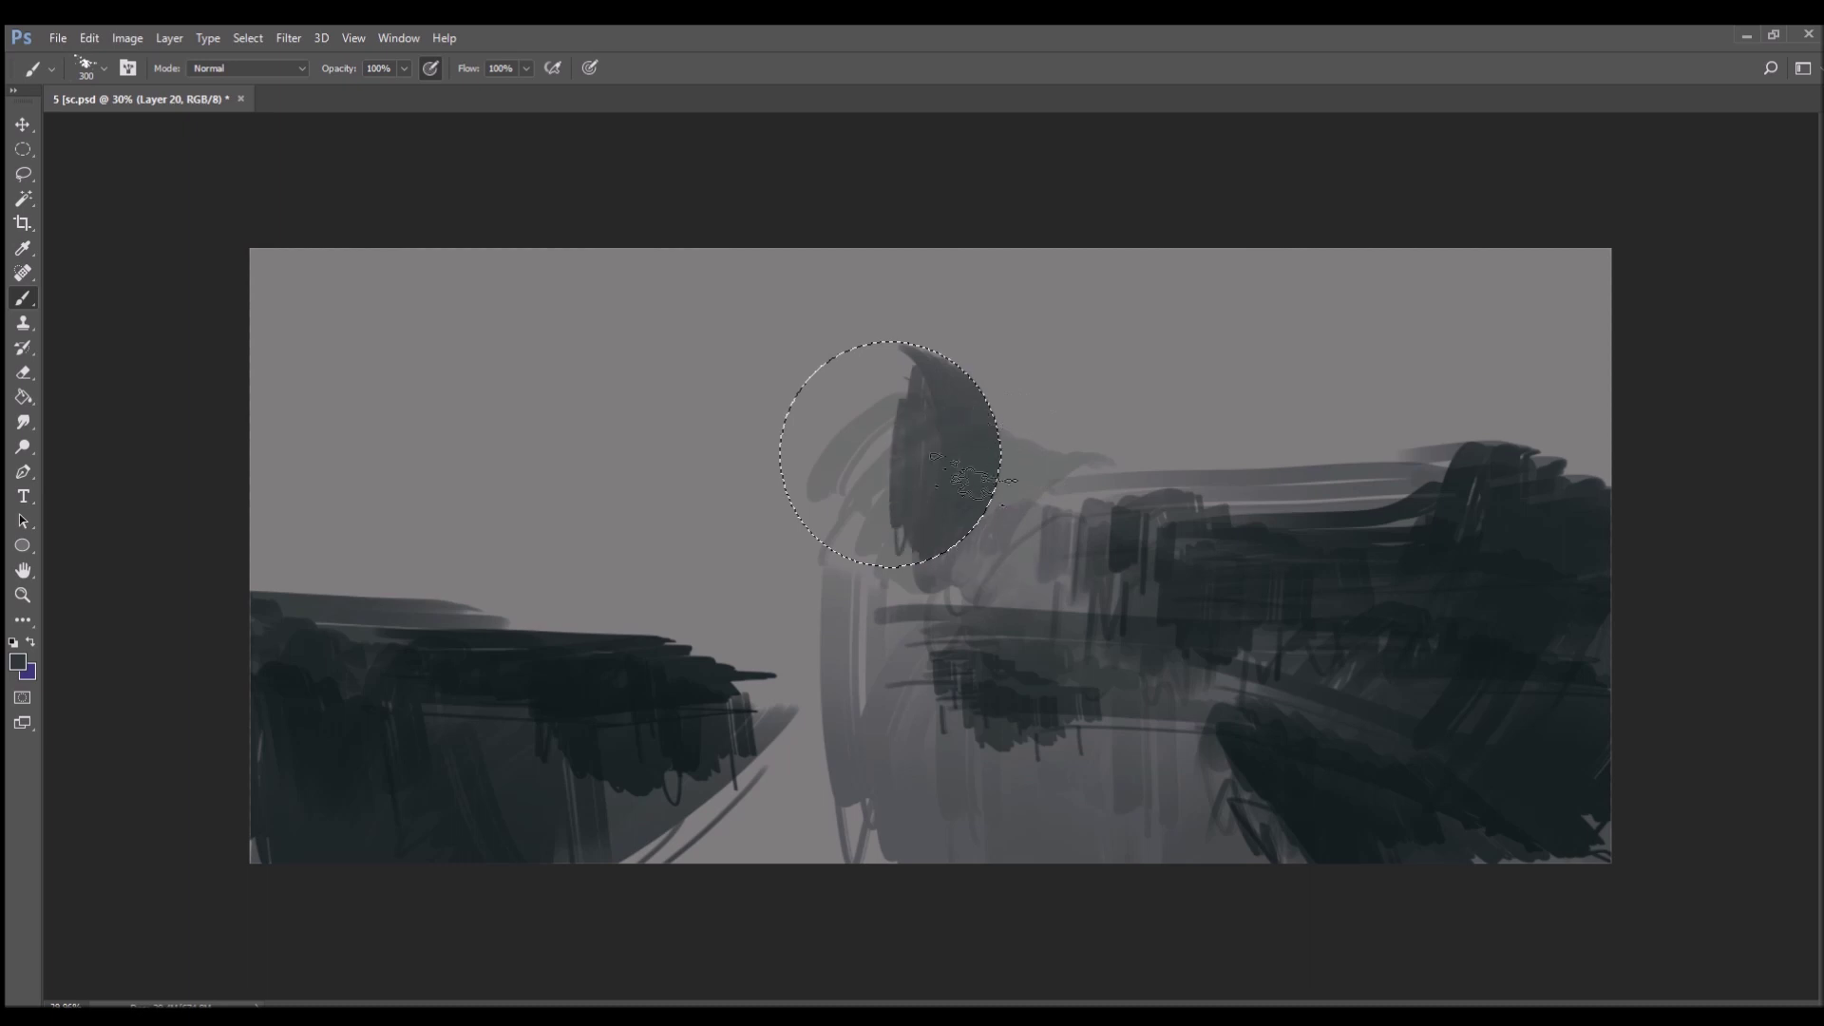
{"action": "mouse_move", "coordinate": [895, 465]}
{"action": "left_mouse_down"}
{"action": "mouse_move", "coordinate": [896, 541]}
{"action": "mouse_move", "coordinate": [940, 535]}
{"action": "left_mouse_up"}
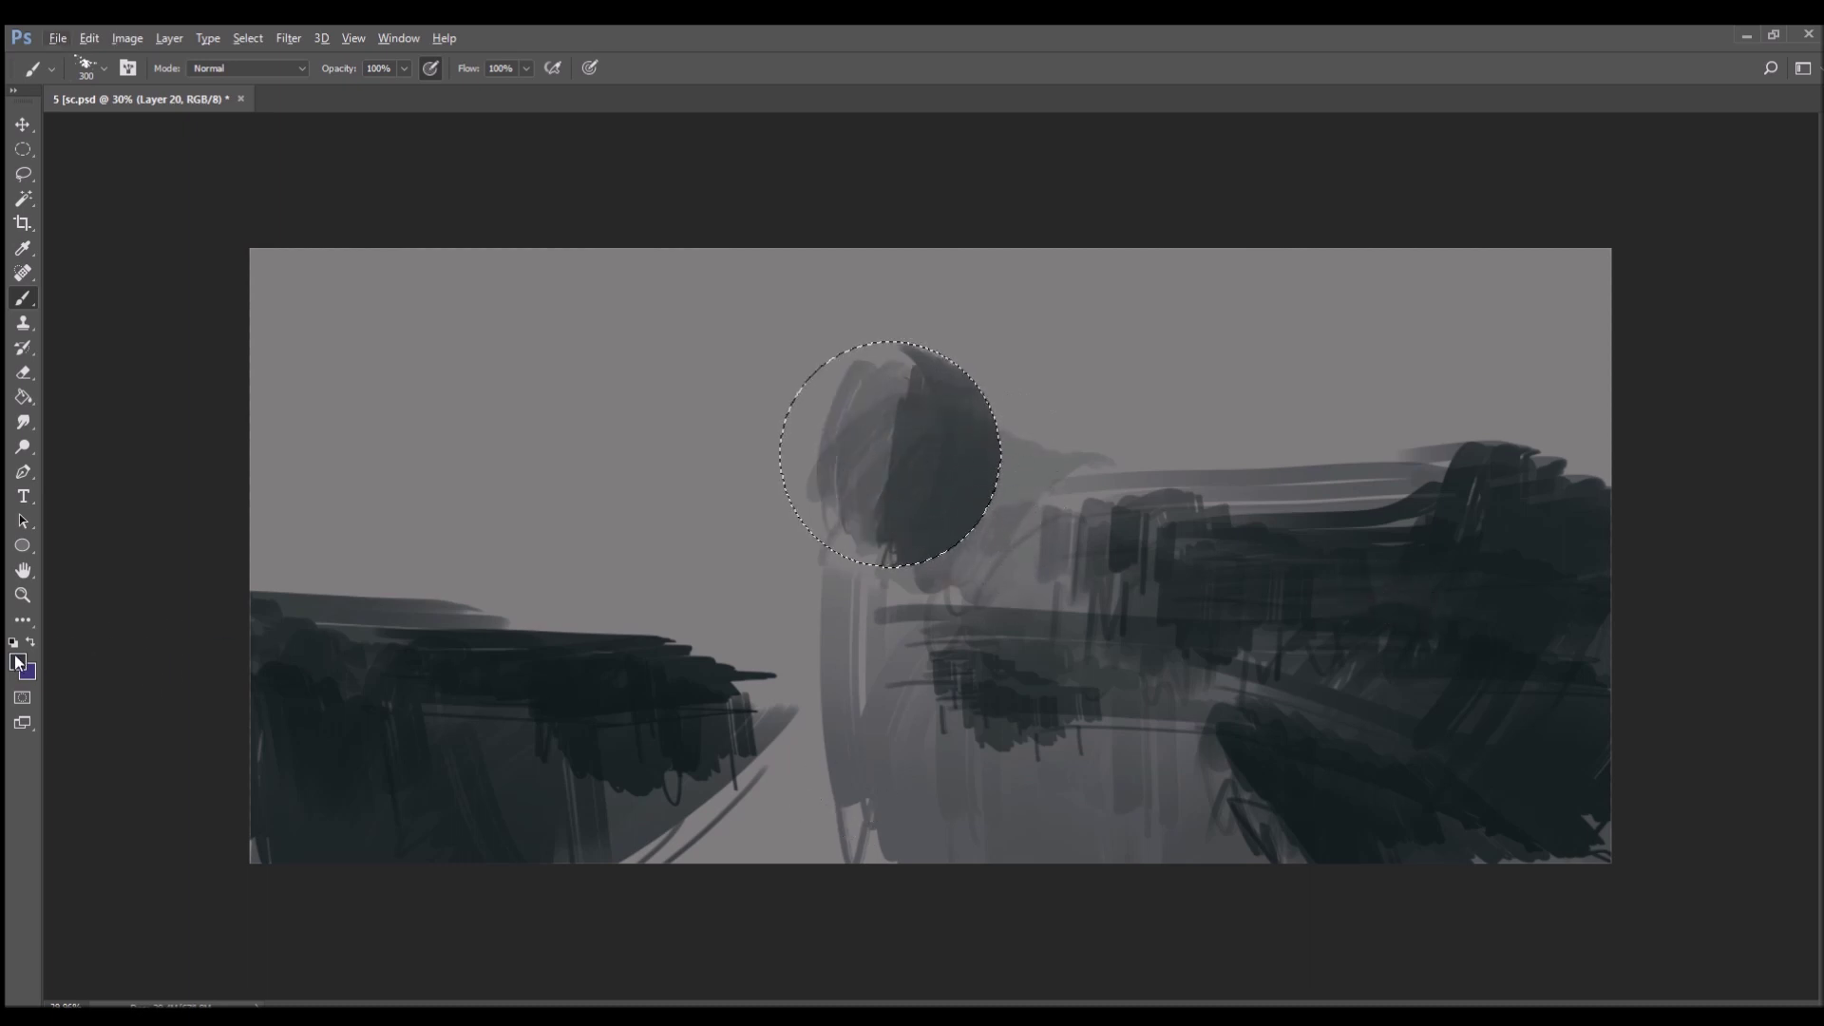
- Shade the selected circle as a sphere, with light tones on its left side and sampled dark strokes on its right
{"action": "key", "text": "i"}
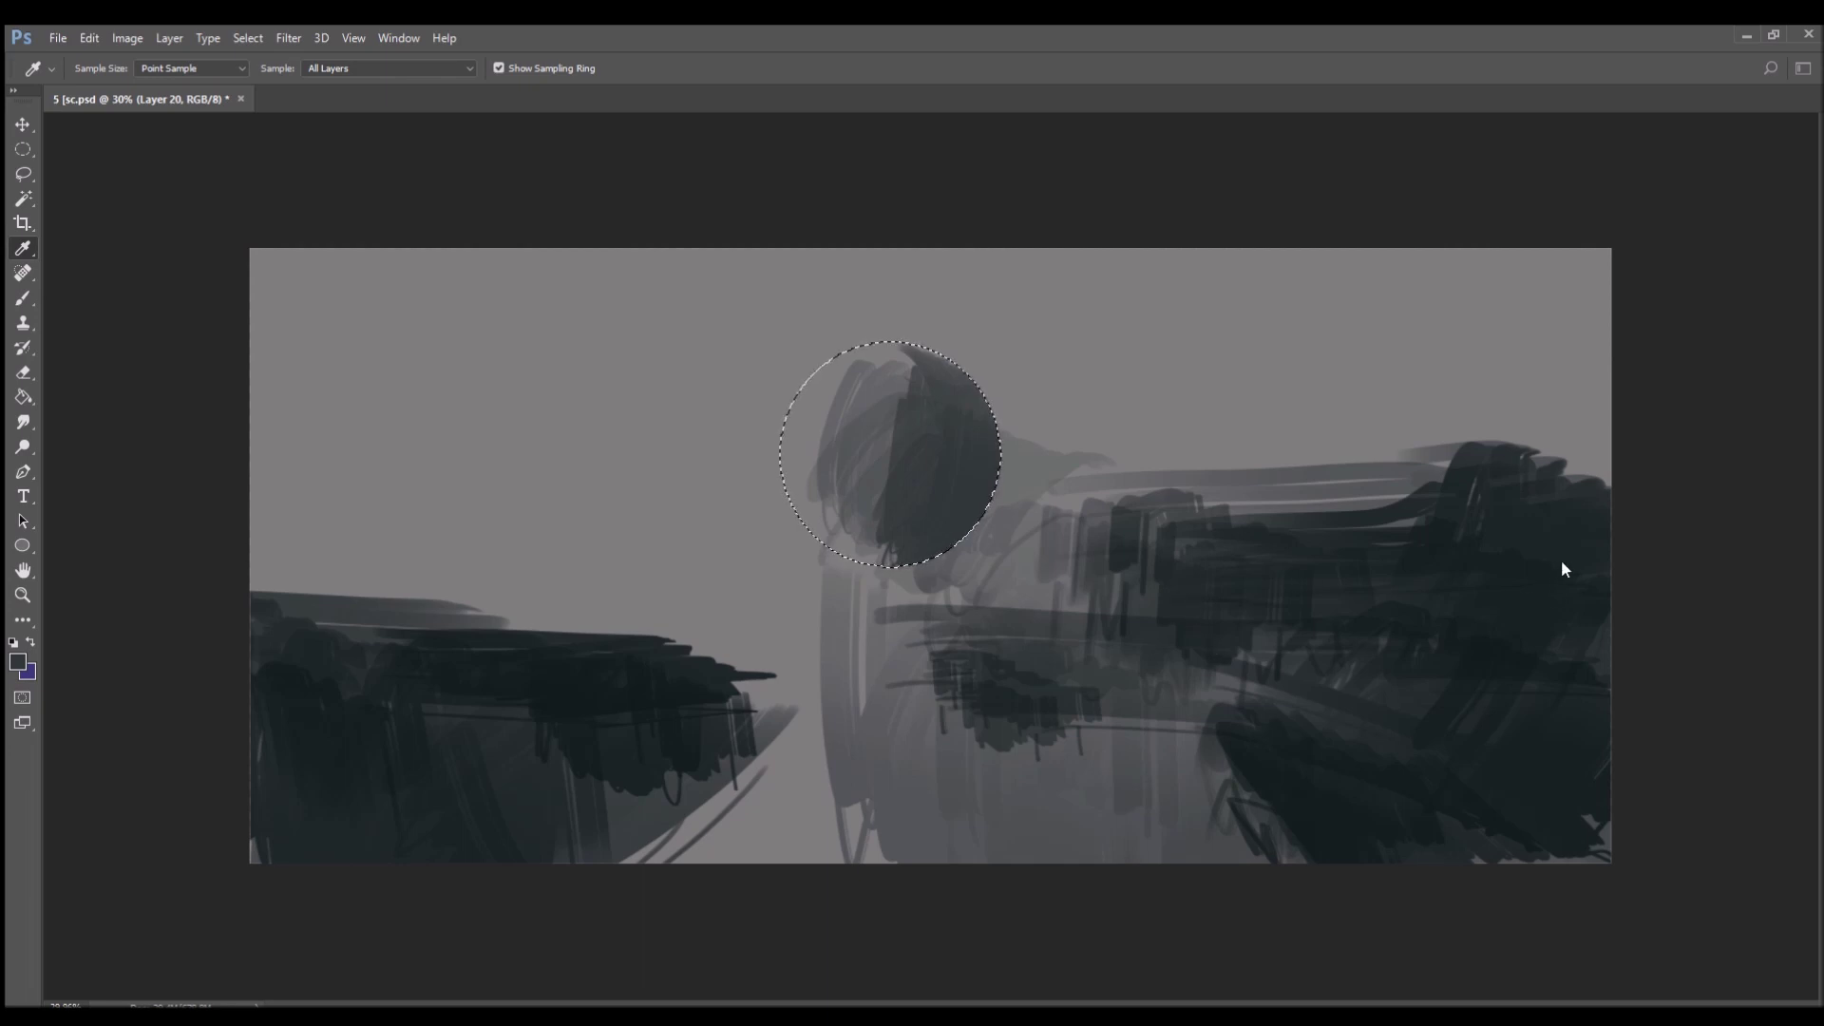
{"action": "key", "text": "b"}
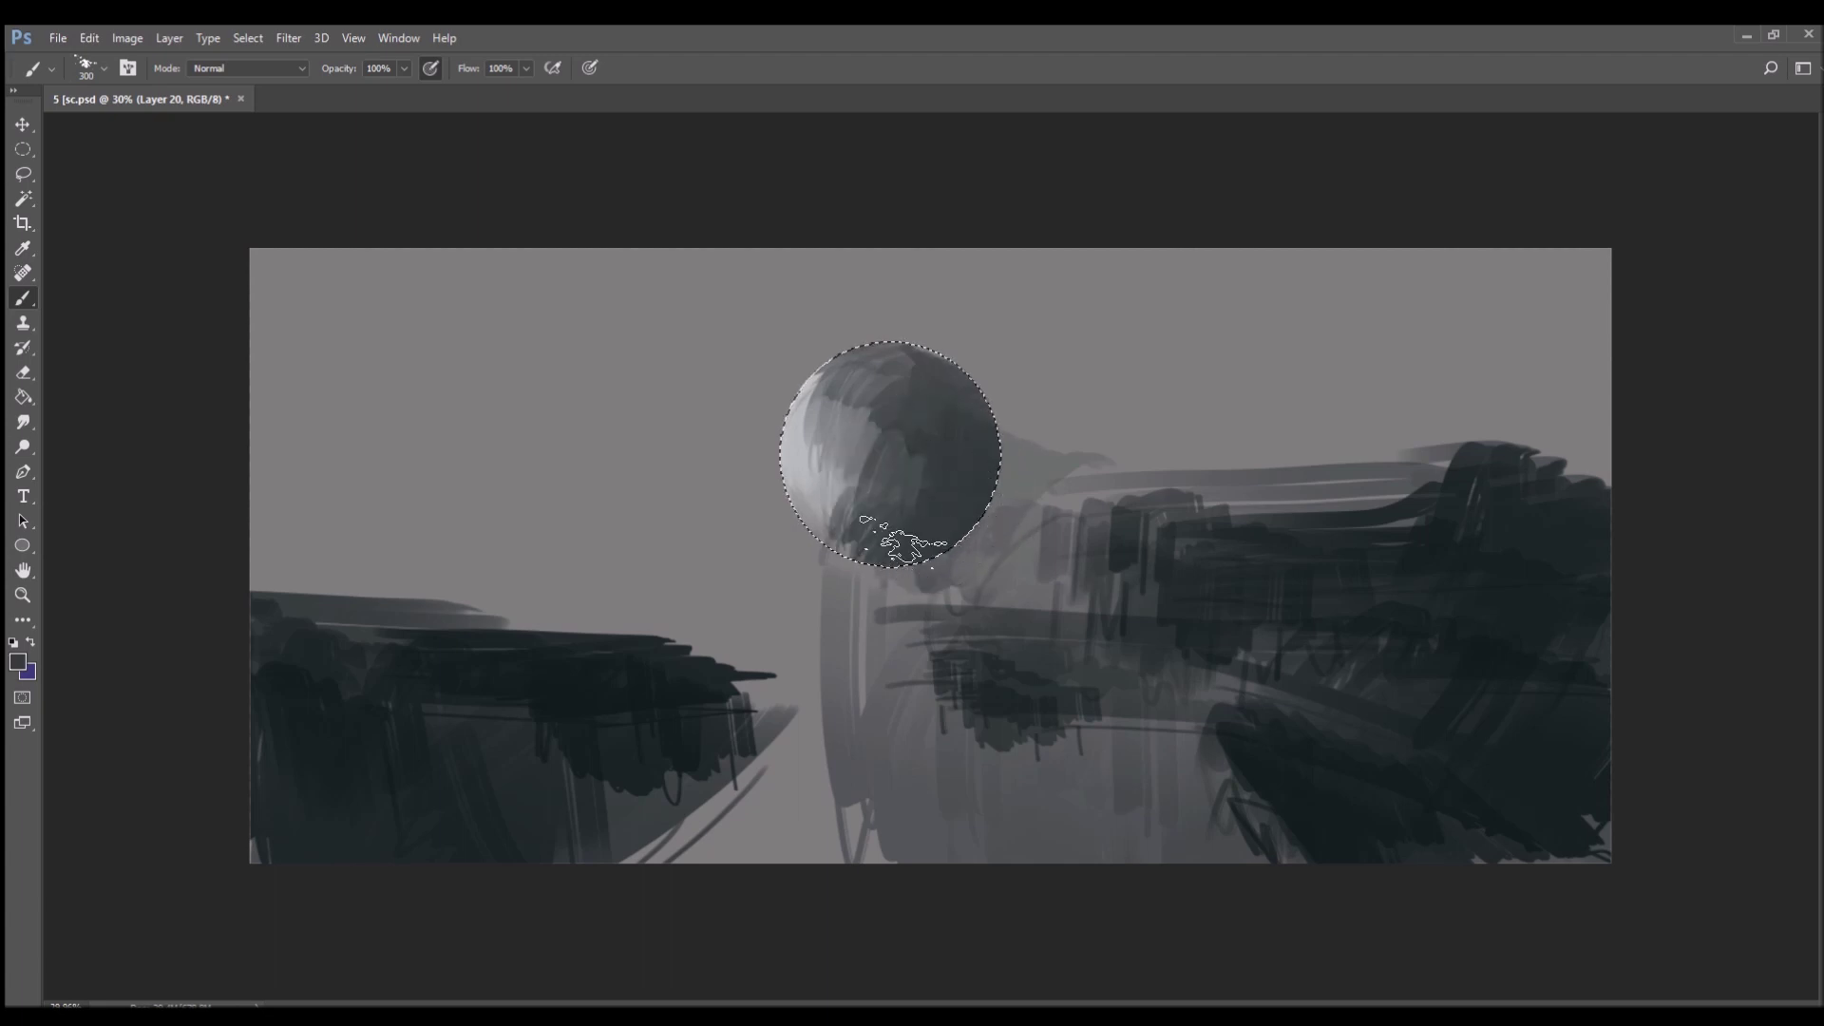
{"action": "left_click", "coordinate": [971, 459], "text": "alt"}
{"action": "left_click", "coordinate": [1537, 624], "text": "alt"}
{"action": "mouse_move", "coordinate": [985, 440]}
{"action": "left_mouse_down"}
{"action": "mouse_move", "coordinate": [1025, 545]}
{"action": "mouse_move", "coordinate": [951, 567]}
{"action": "mouse_move", "coordinate": [949, 512]}
{"action": "mouse_move", "coordinate": [1029, 462]}
{"action": "mouse_move", "coordinate": [998, 440]}
{"action": "left_mouse_up"}
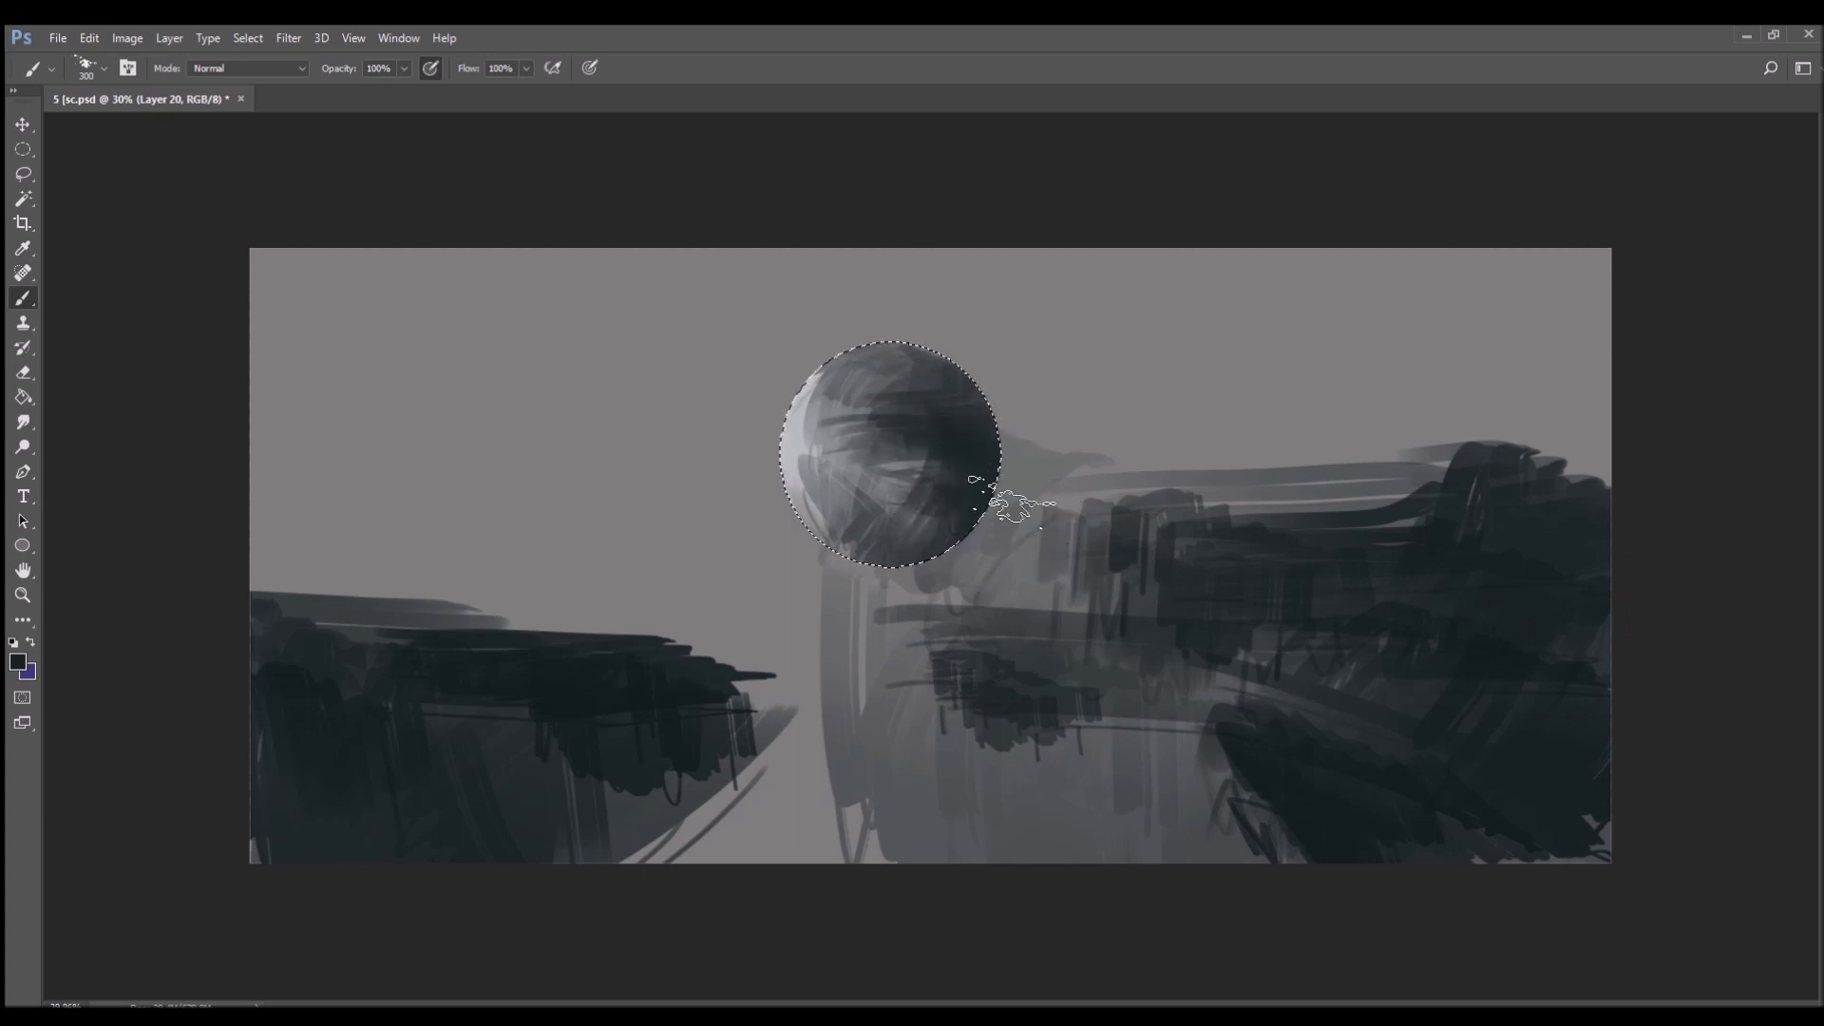
- Reduce the brush size to 60, paint curved panel lines and a dark oval opening at the sphere's left edge, and clear the selection
{"action": "key", "text": "bracketleft"}
{"action": "key", "text": "bracketleft"}
{"action": "key", "text": "bracketleft"}
{"action": "key", "text": "bracketleft"}
{"action": "key", "text": "bracketleft"}
{"action": "key", "text": "bracketleft"}
{"action": "key", "text": "bracketleft"}
{"action": "key", "text": "bracketleft"}
{"action": "key", "text": "bracketleft"}
{"action": "key", "text": "bracketleft"}
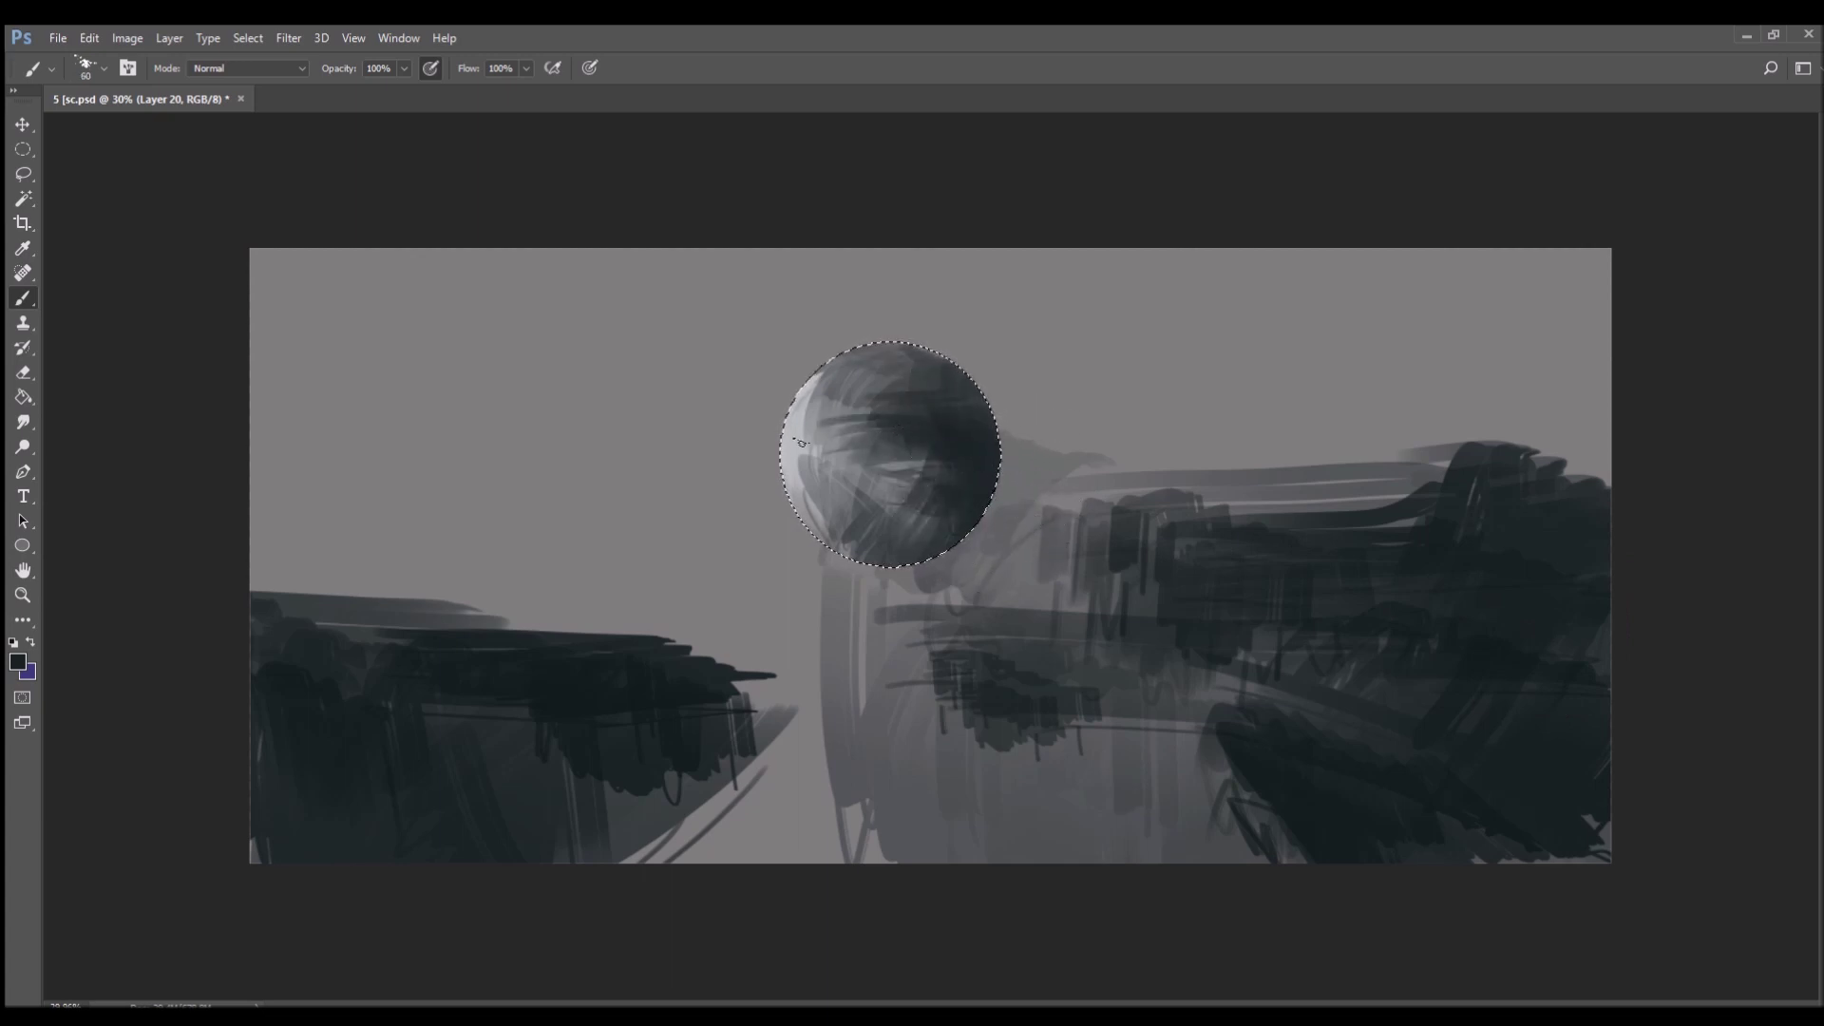
{"action": "left_click_drag", "start_coordinate": [791, 434], "coordinate": [938, 475]}
{"action": "left_click_drag", "start_coordinate": [804, 396], "coordinate": [805, 458]}
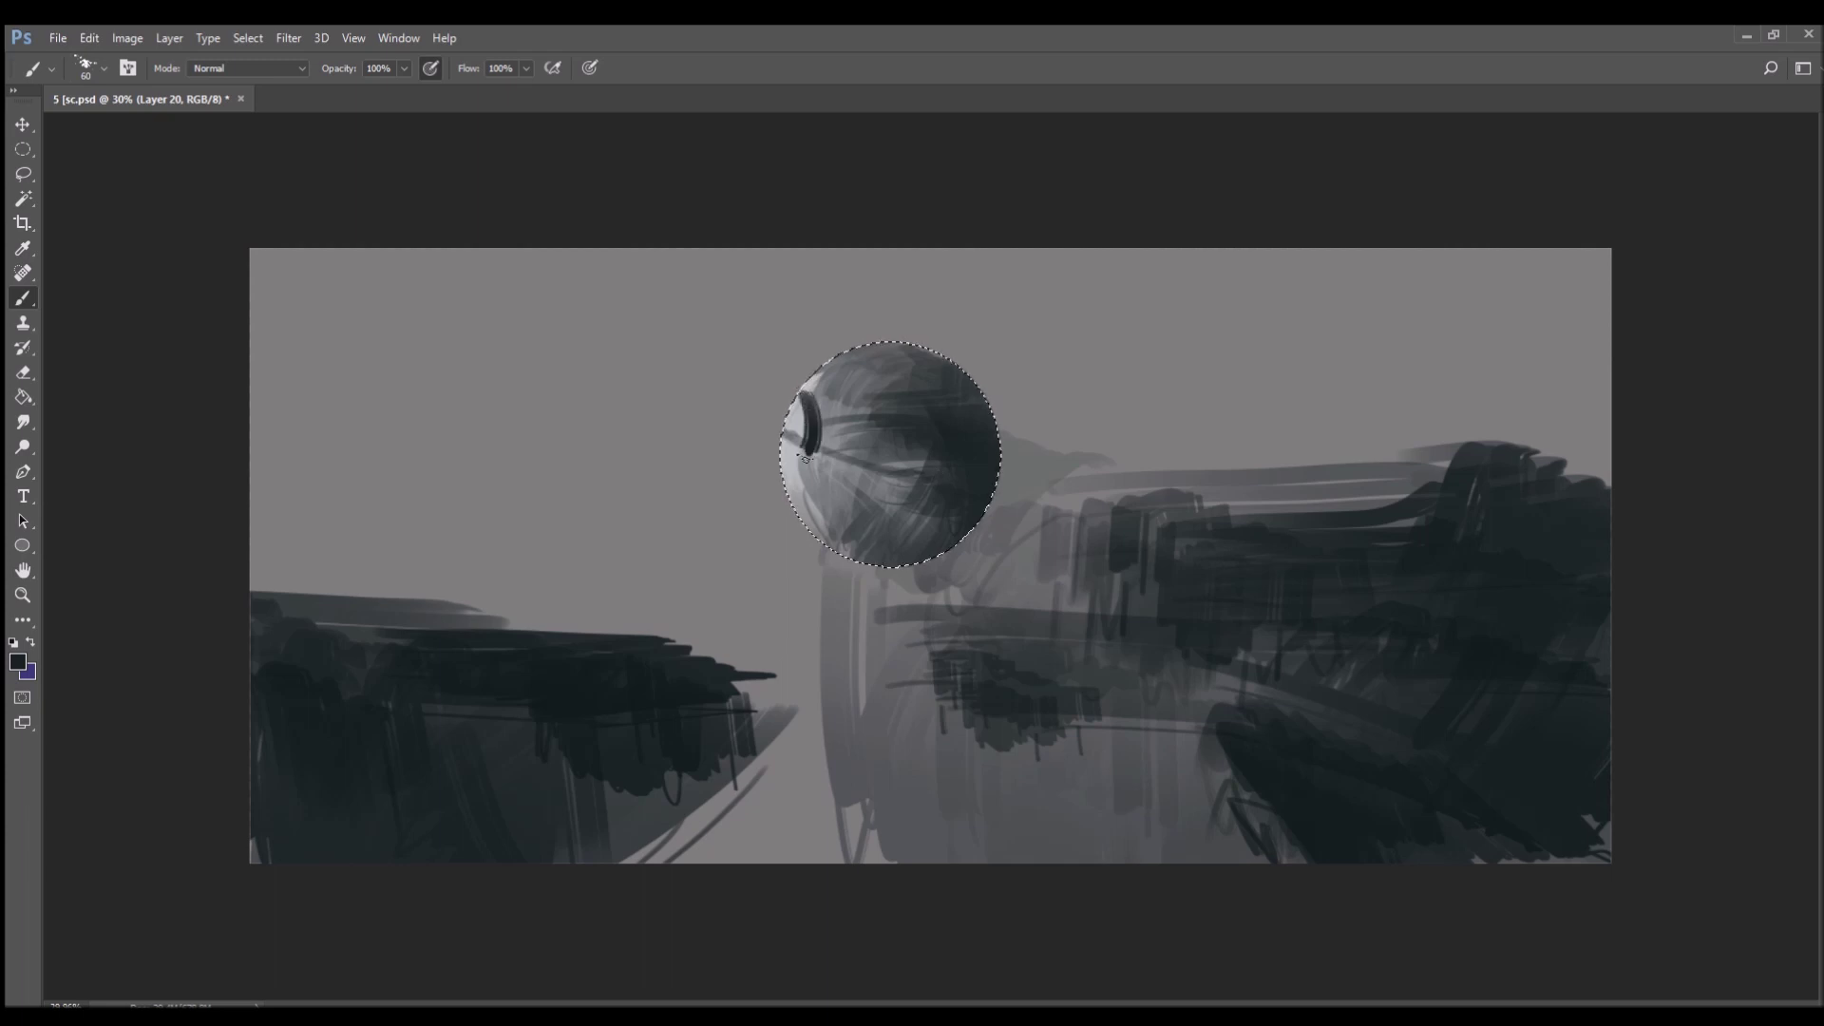
{"action": "key", "text": "ctrl+d"}
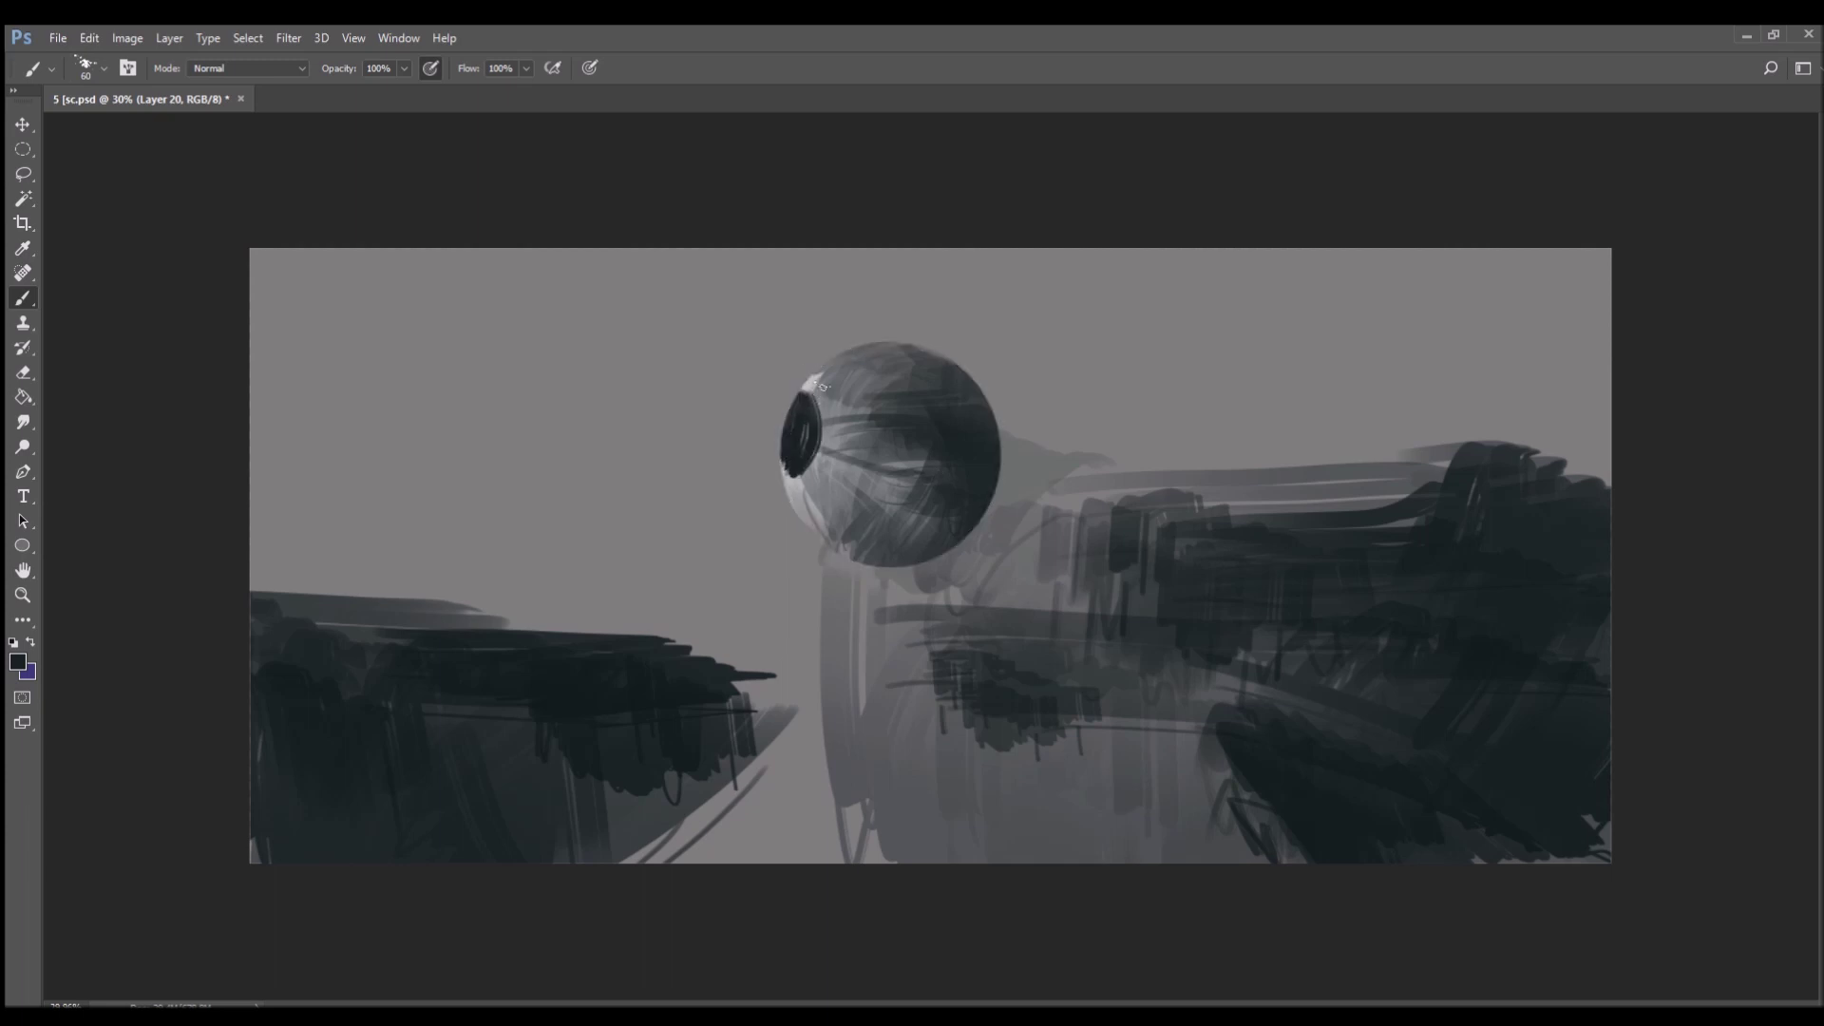
- Refine the rim of the sphere's oval opening with light grey and dark tones sampled from the surrounding paint
{"action": "left_click", "coordinate": [814, 386], "text": "alt"}
{"action": "left_click_drag", "start_coordinate": [816, 384], "coordinate": [823, 454]}
{"action": "left_click", "coordinate": [831, 403], "text": "alt"}
{"action": "left_click", "coordinate": [824, 386], "text": "alt"}
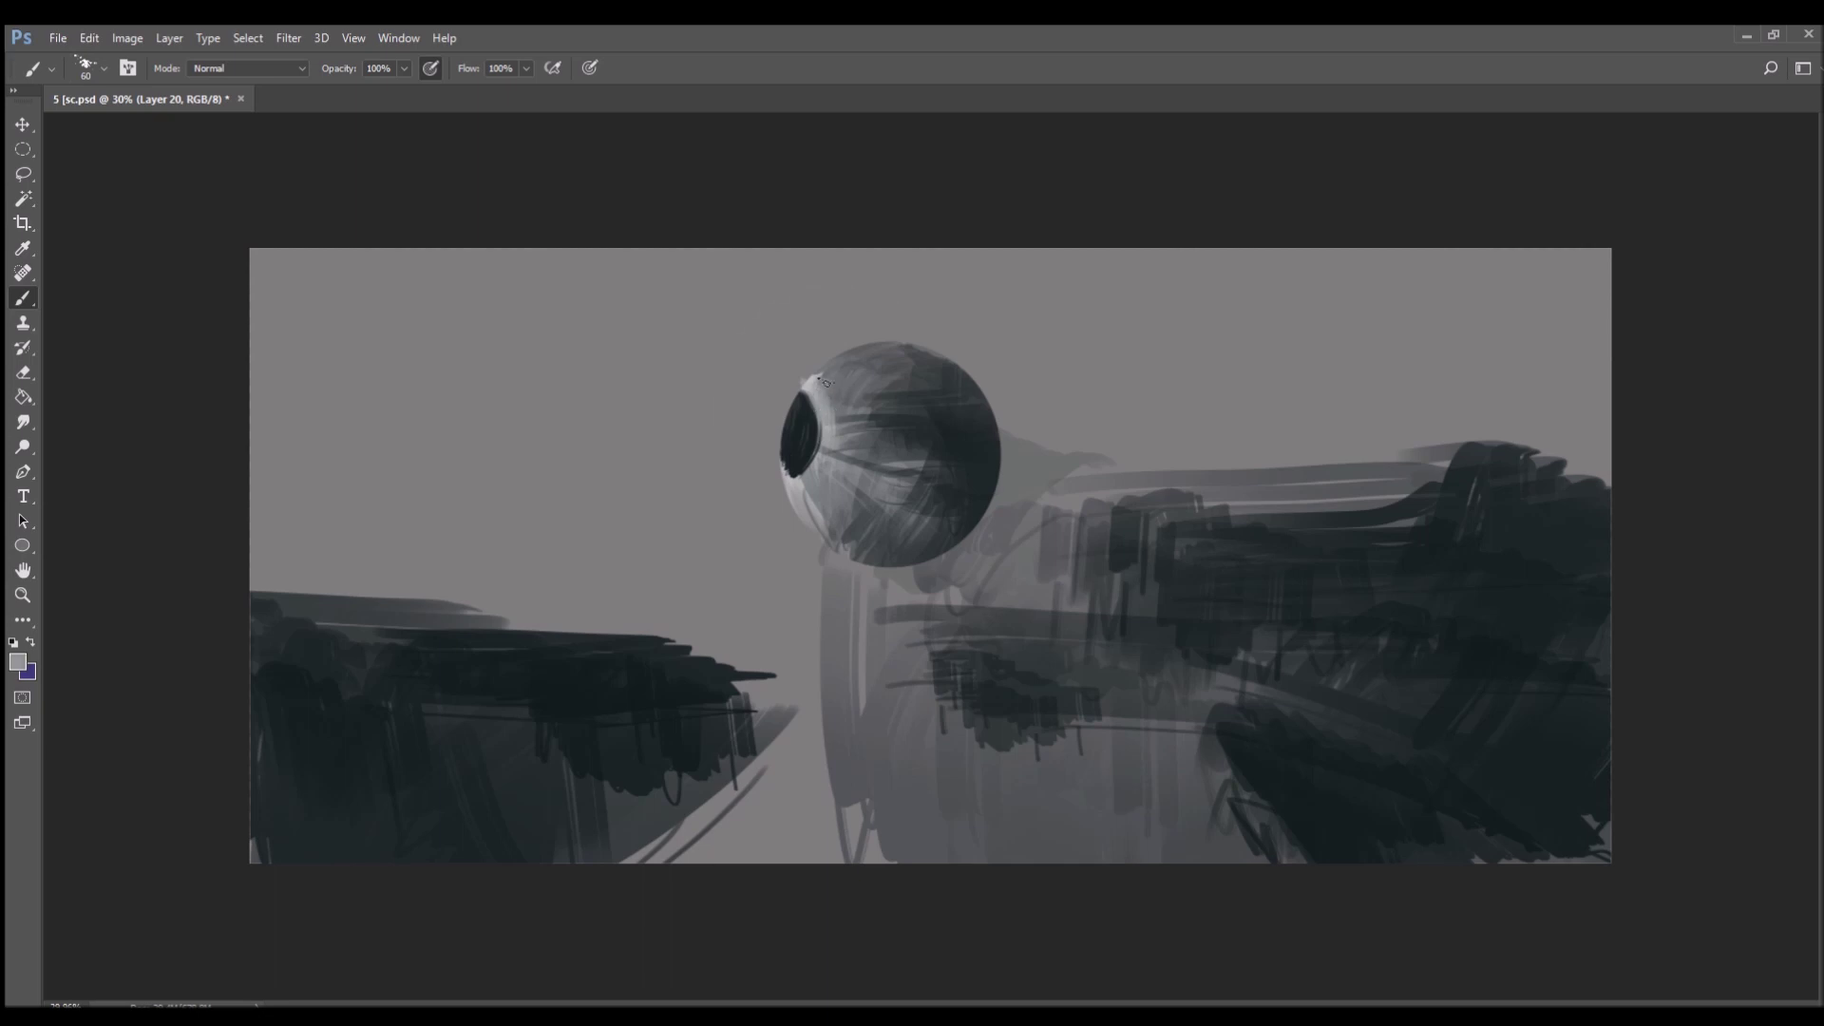
{"action": "left_click_drag", "start_coordinate": [819, 443], "coordinate": [808, 466]}
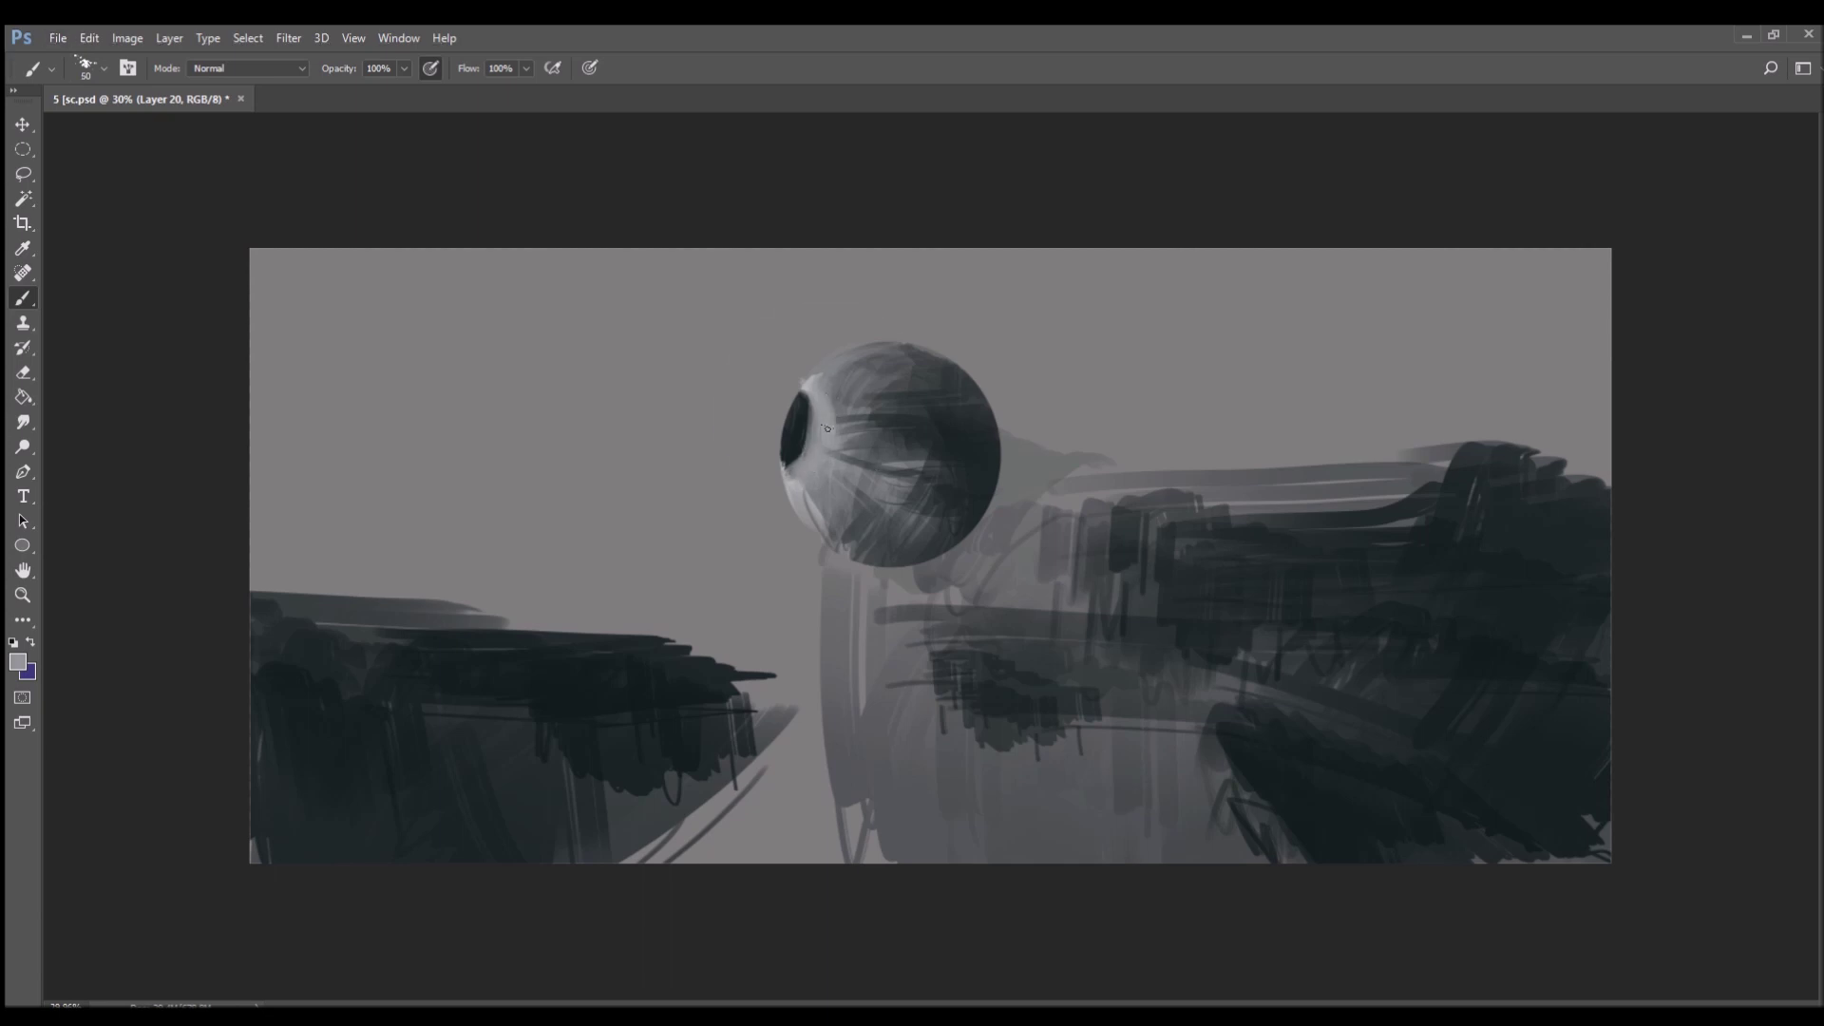
{"action": "left_click", "coordinate": [803, 409], "text": "alt"}
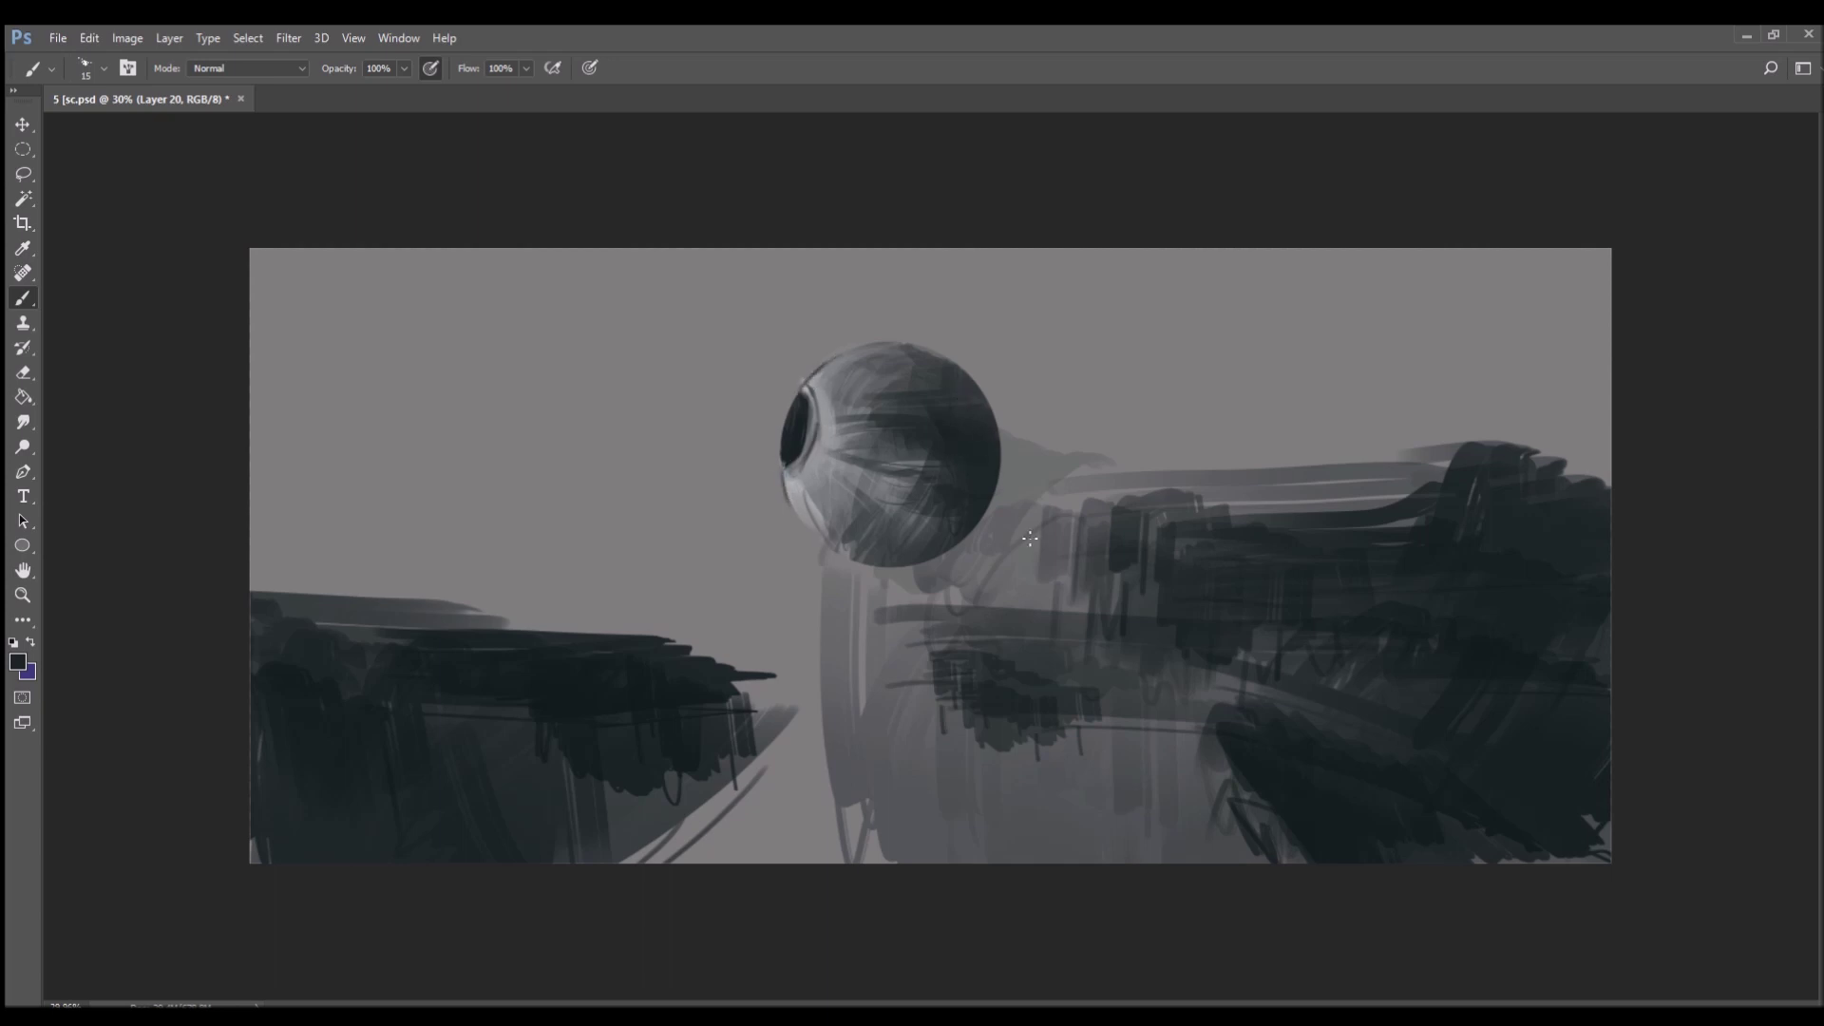
- Select the sphere with an elliptical selection and copy it to a new layer
{"action": "scroll", "coordinate": [1166, 517], "scroll_direction": "down", "scroll_amount": 4}
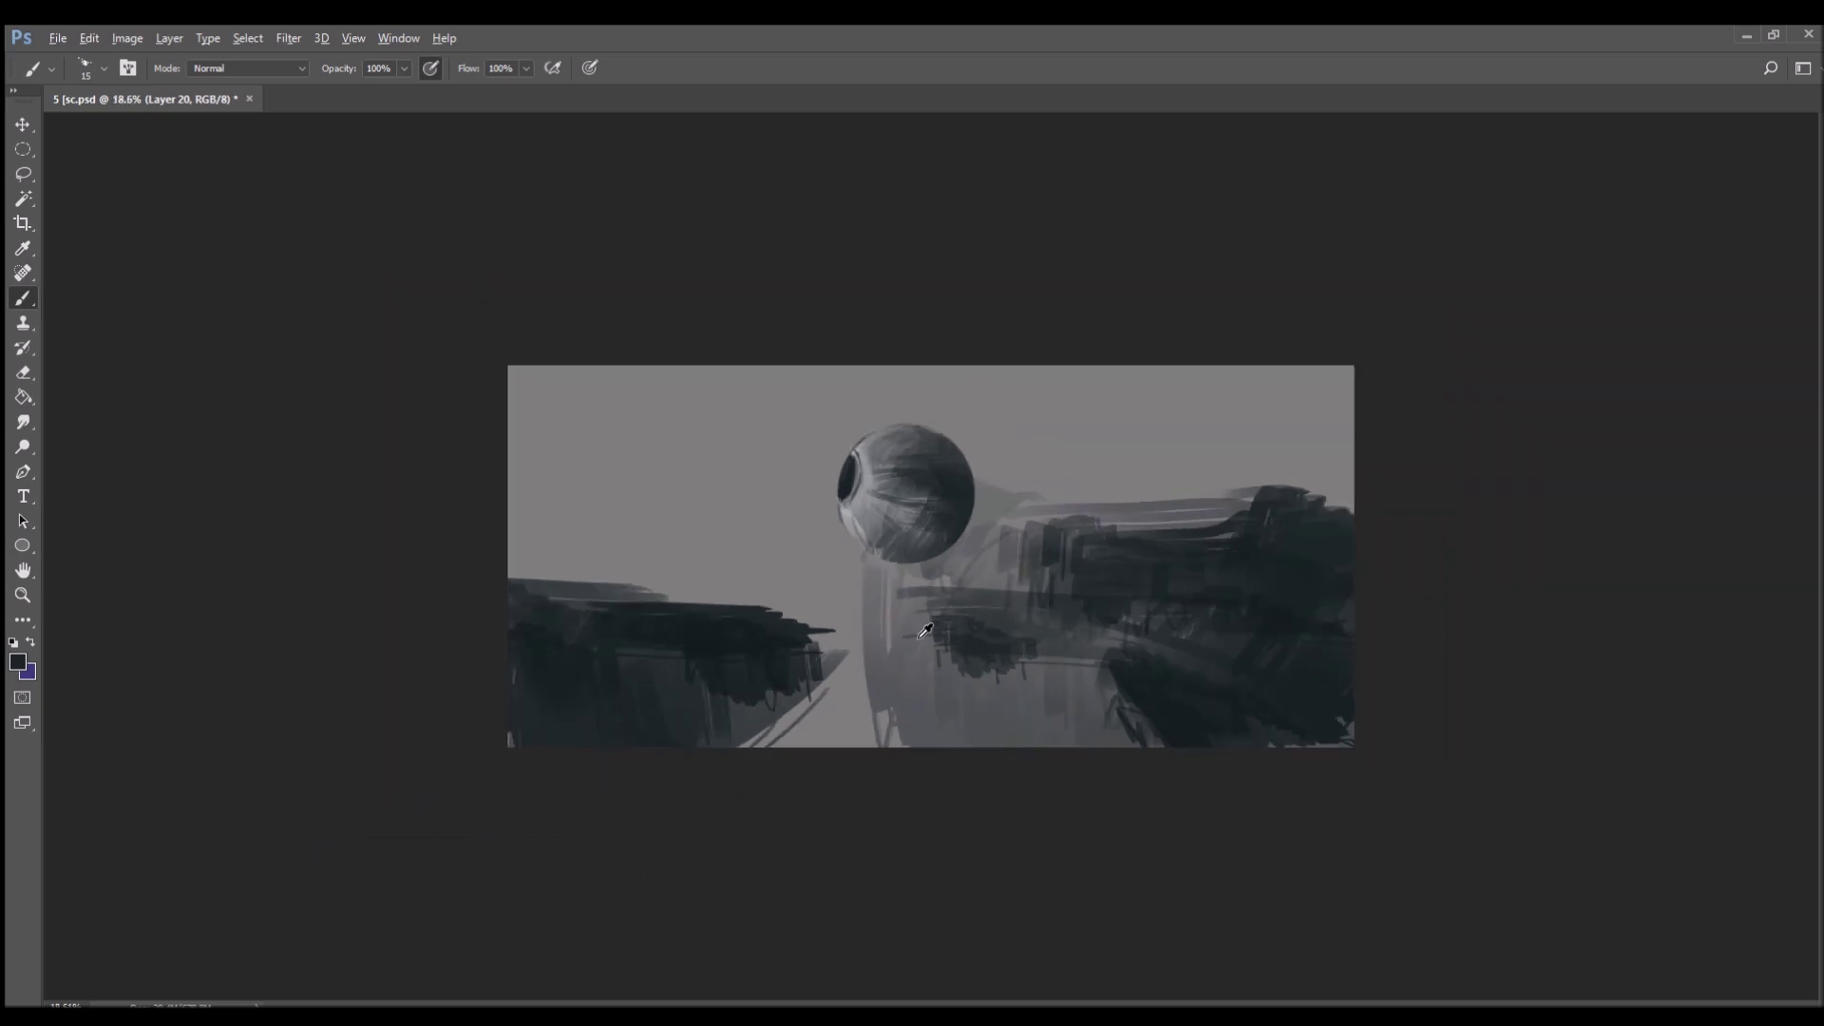
{"action": "scroll", "coordinate": [925, 512], "scroll_direction": "up", "scroll_amount": 3}
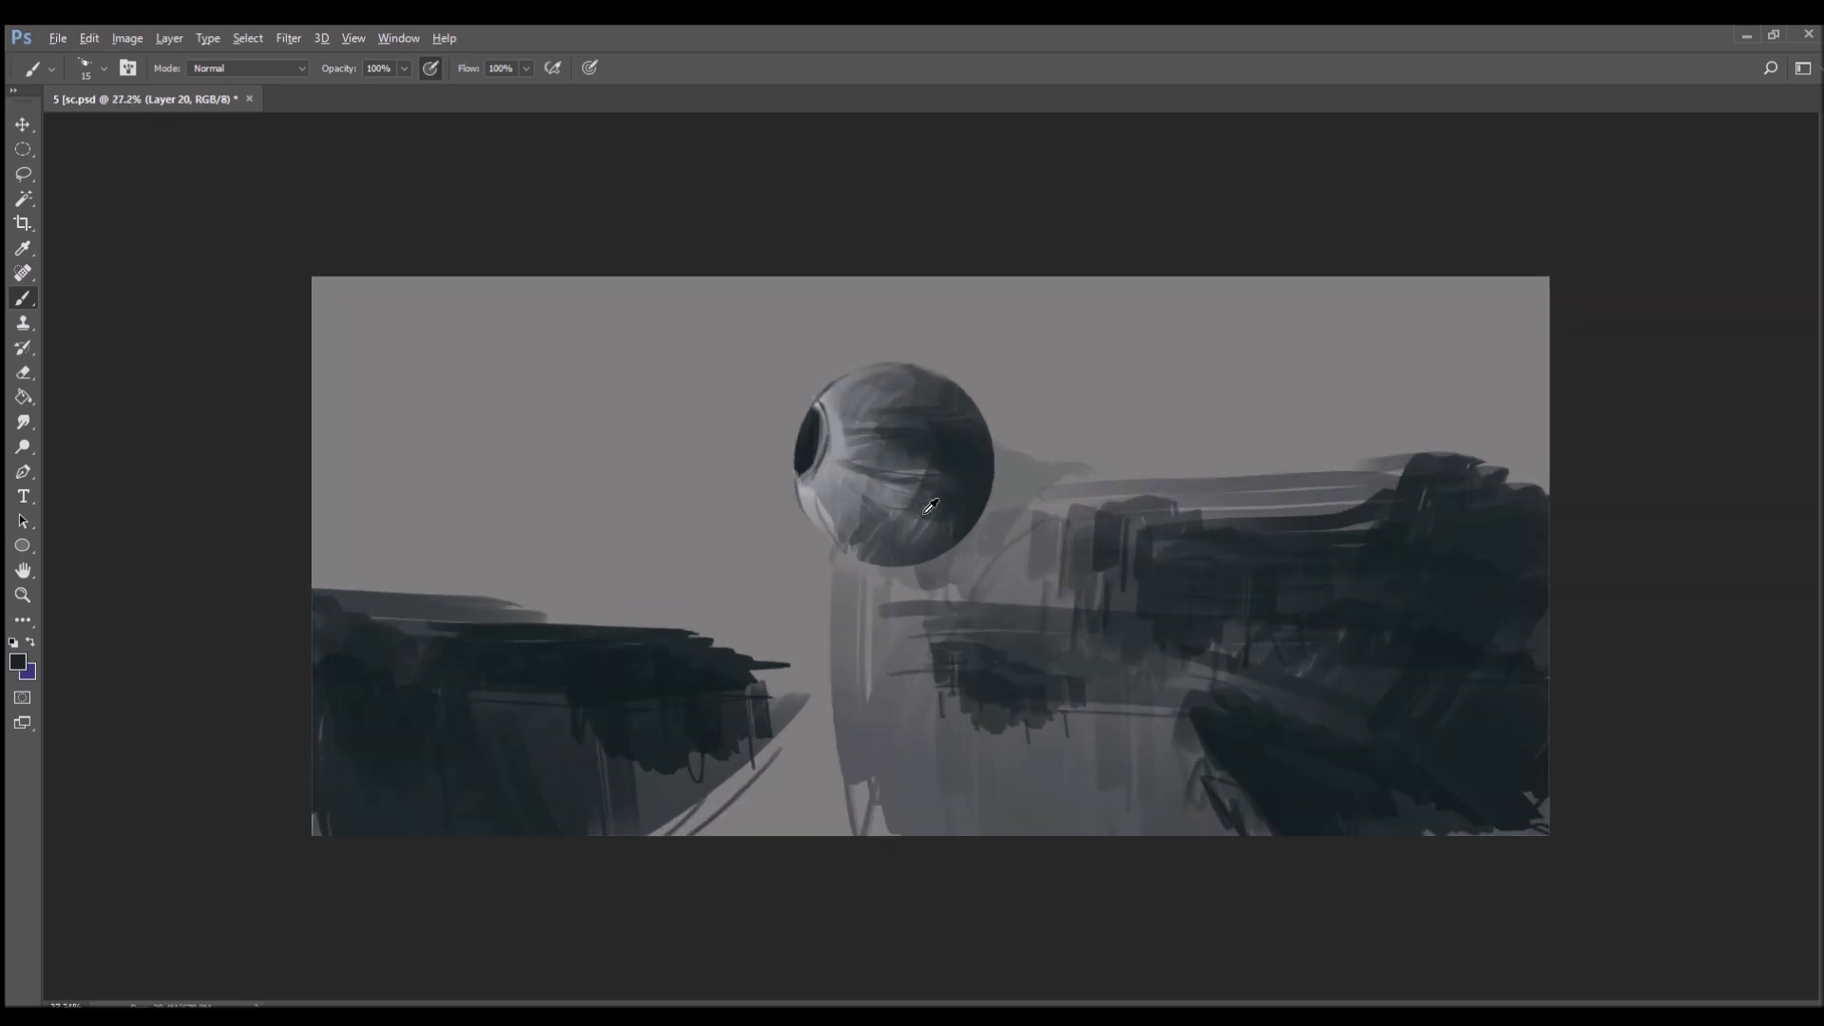
{"action": "left_click", "coordinate": [22, 149]}
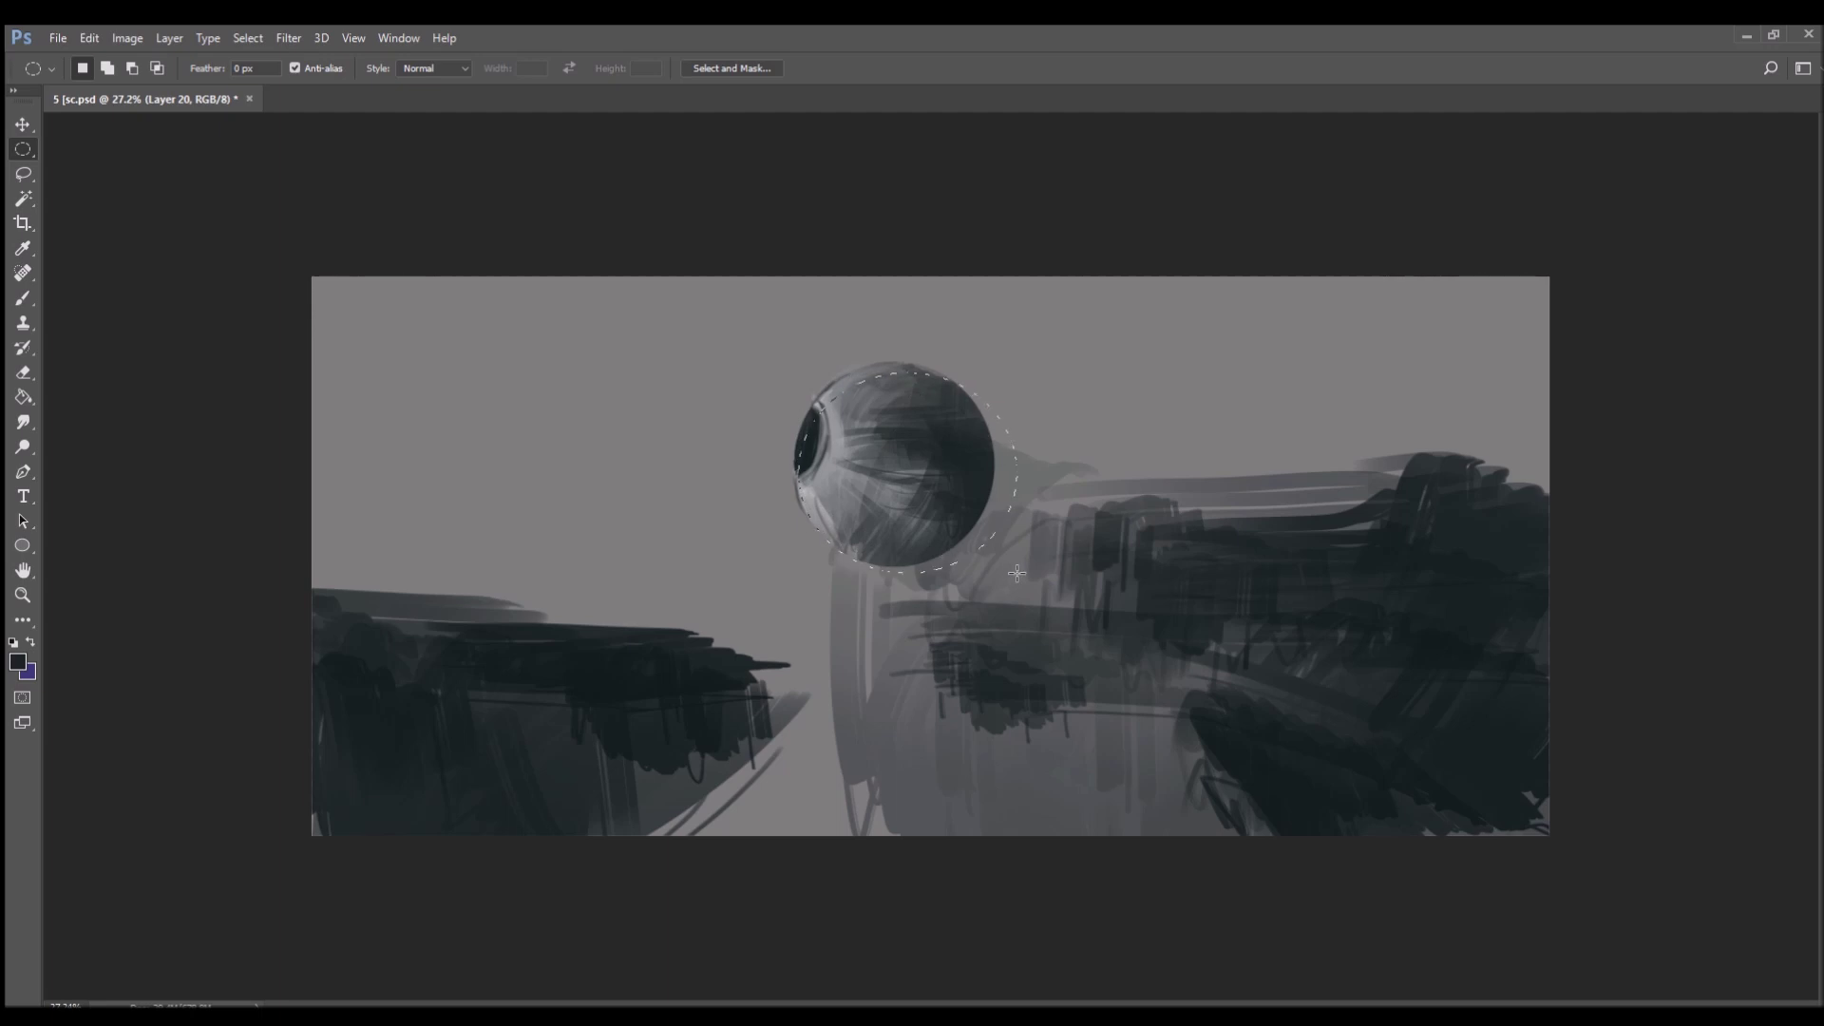
{"action": "left_click_drag", "start_coordinate": [945, 517], "coordinate": [933, 515]}
{"action": "key", "text": "ctrl+d"}
{"action": "left_click_drag", "start_coordinate": [1009, 570], "coordinate": [1003, 575]}
{"action": "key", "text": "ctrl+j"}
- Transform the sphere copy to about 137% size, rotate it about -2.6°, and place it above the right cliff
{"action": "key", "text": "ctrl+t"}
{"action": "left_click_drag", "start_coordinate": [898, 475], "coordinate": [1191, 520]}
{"action": "left_click_drag", "start_coordinate": [1296, 621], "coordinate": [1499, 837]}
{"action": "left_click_drag", "start_coordinate": [1358, 741], "coordinate": [1410, 613]}
{"action": "left_click_drag", "start_coordinate": [1612, 594], "coordinate": [1597, 560]}
{"action": "left_click_drag", "start_coordinate": [1580, 672], "coordinate": [1434, 556]}
{"action": "left_click_drag", "start_coordinate": [1372, 496], "coordinate": [1499, 515]}
{"action": "left_click_drag", "start_coordinate": [1623, 519], "coordinate": [1614, 538]}
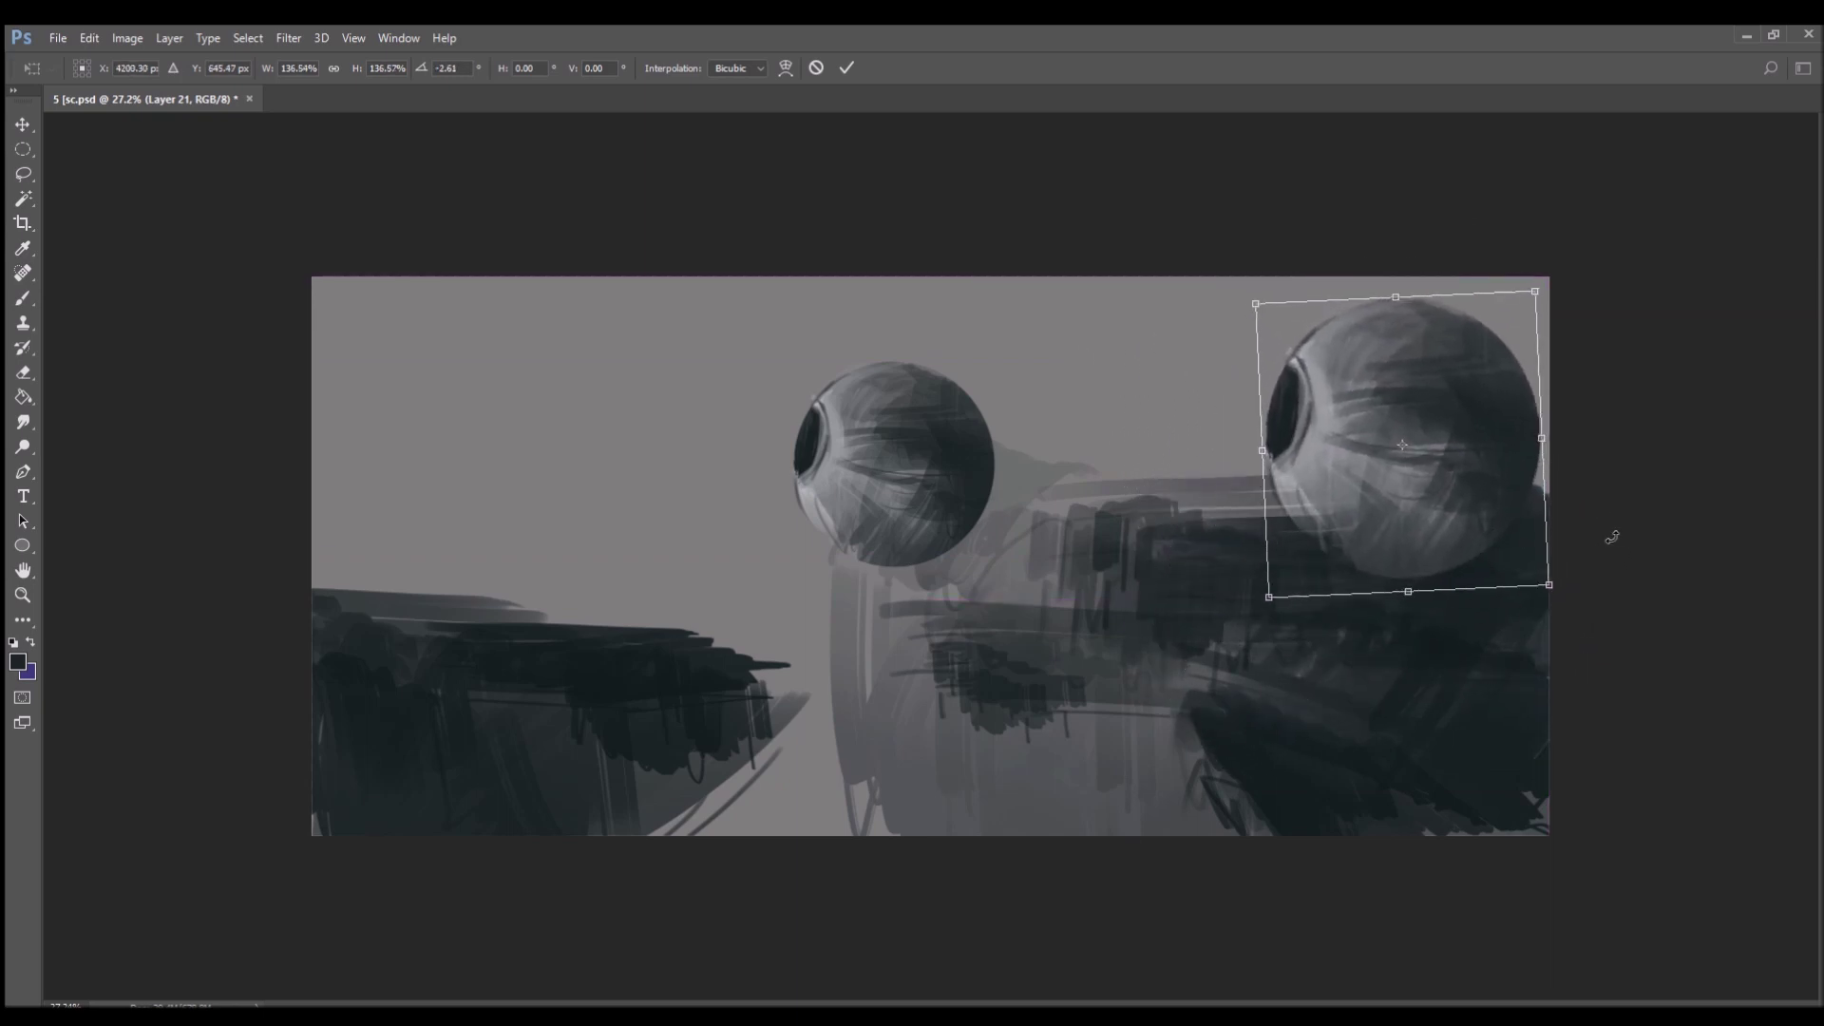
{"action": "key", "text": "Return"}
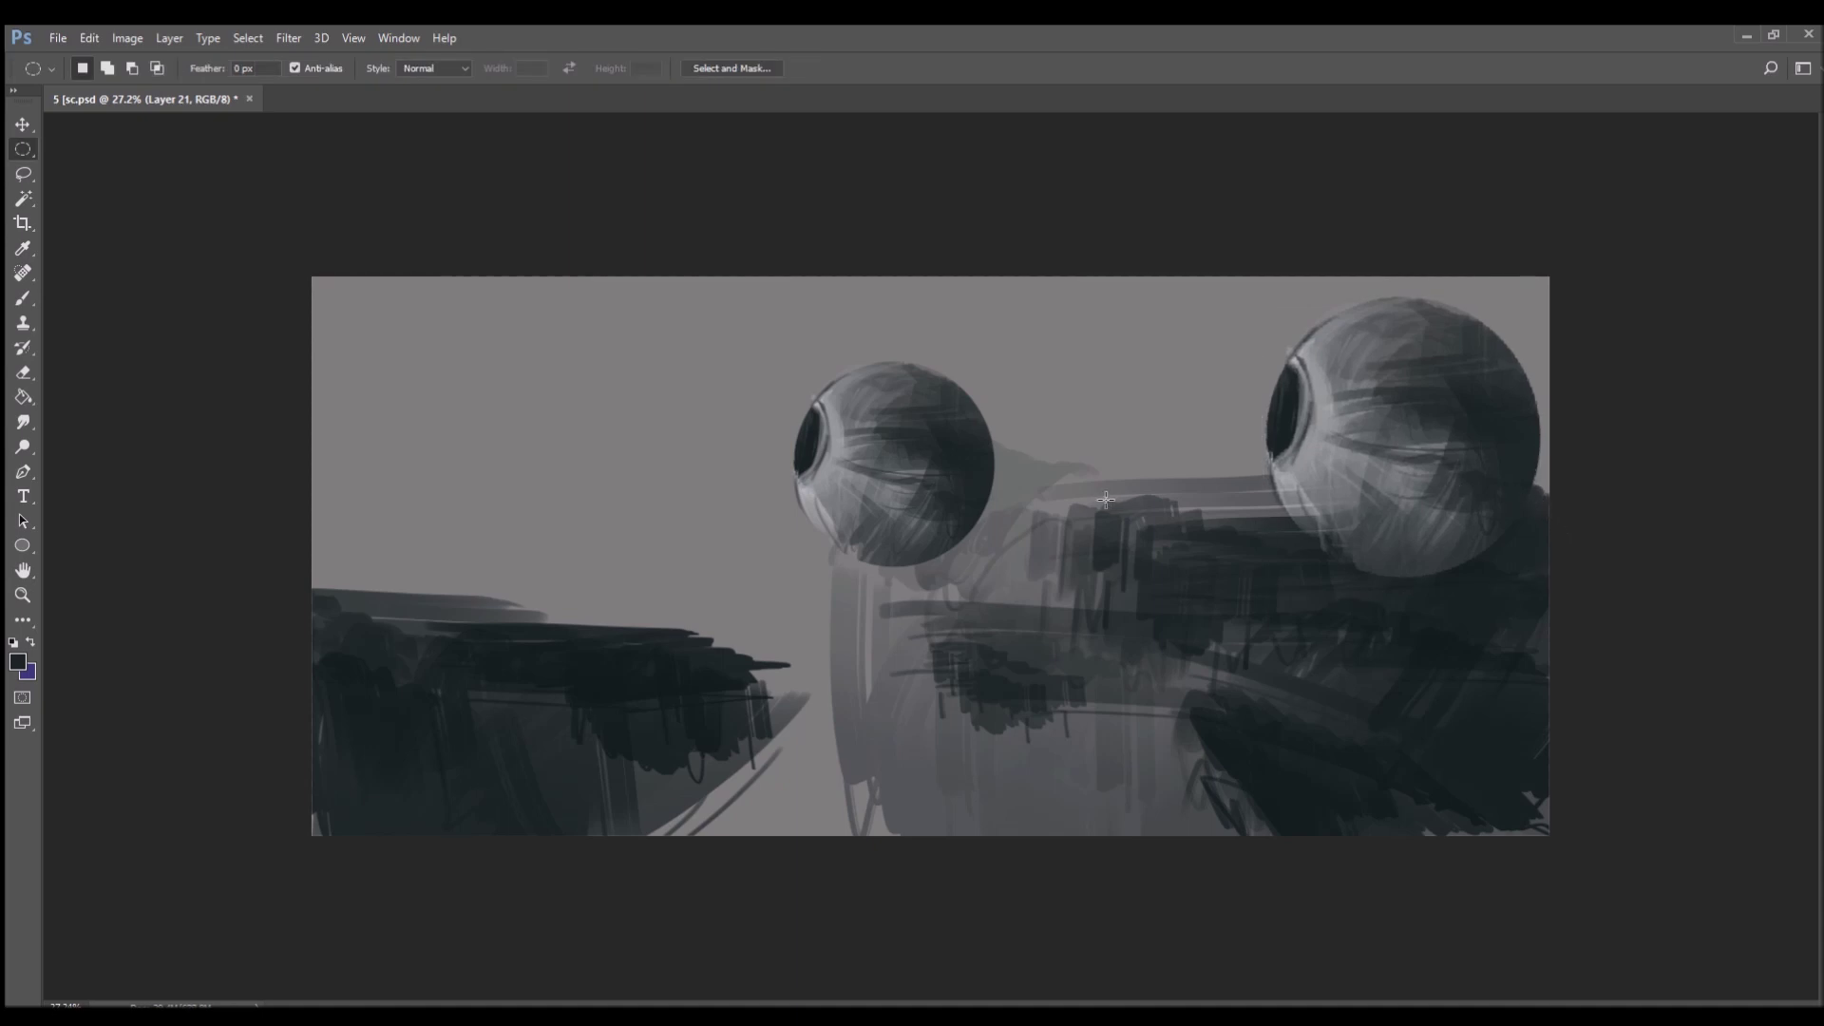
- Set the brush size to 100 and paint sampled dark tones over the large sphere's base to seat it in the cliff
{"action": "key", "text": "b"}
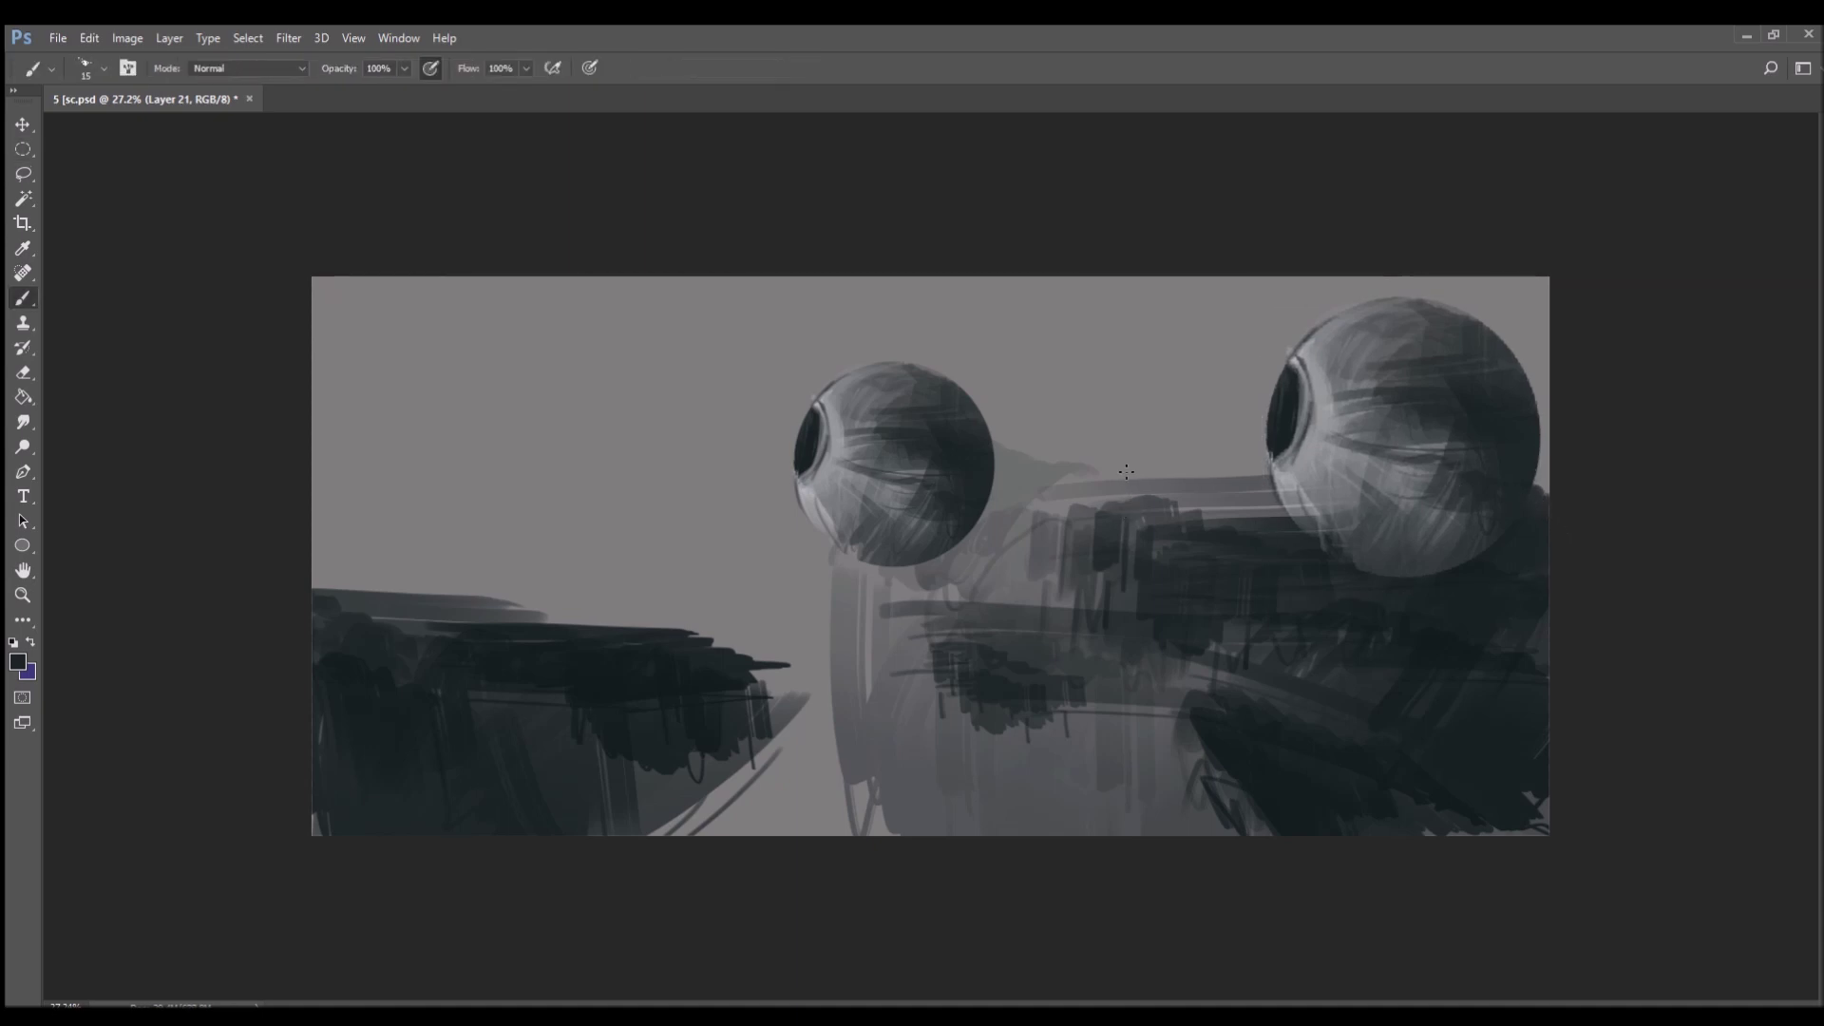
{"action": "key", "text": "bracketright"}
{"action": "key", "text": "bracketright"}
{"action": "key", "text": "bracketright"}
{"action": "key", "text": "bracketright"}
{"action": "left_click", "coordinate": [1359, 562], "text": "alt"}
{"action": "left_click_drag", "start_coordinate": [1290, 563], "coordinate": [1425, 551]}
{"action": "left_click", "coordinate": [1347, 593], "text": "alt"}
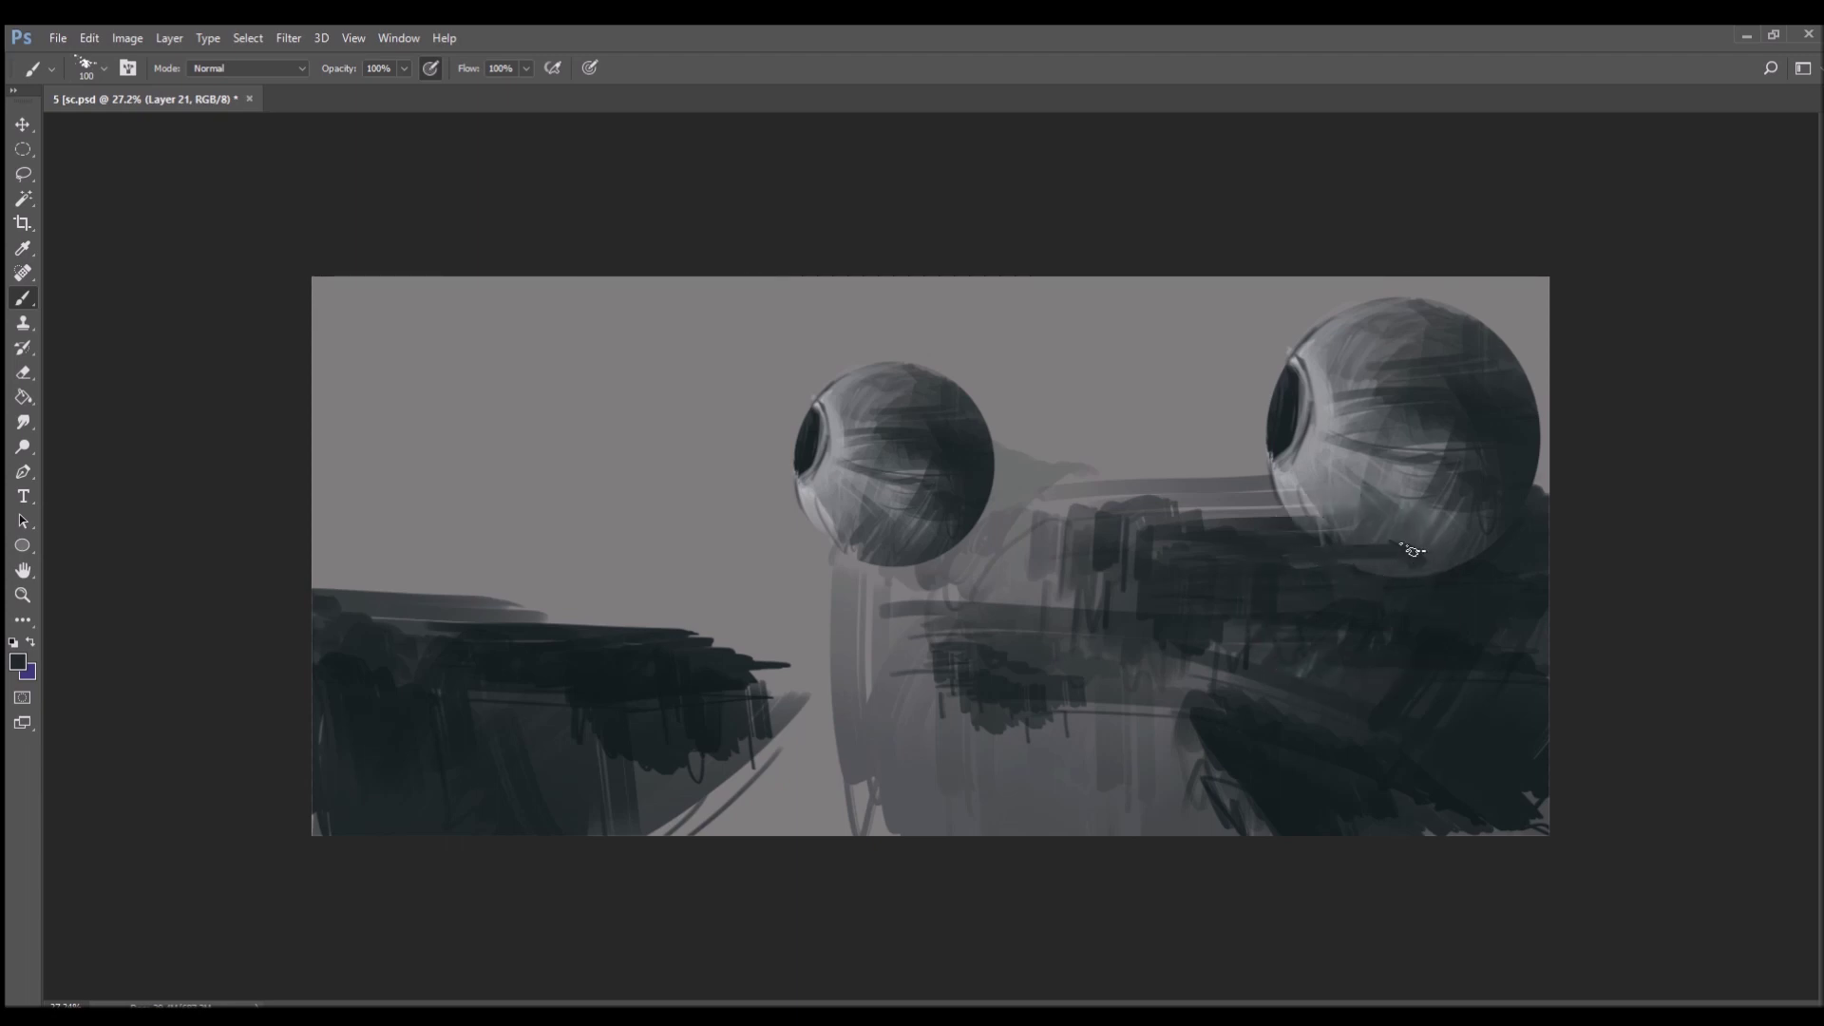
{"action": "mouse_move", "coordinate": [1170, 518]}
{"action": "left_mouse_down"}
{"action": "mouse_move", "coordinate": [1275, 492]}
{"action": "mouse_move", "coordinate": [1281, 527]}
{"action": "mouse_move", "coordinate": [1333, 511]}
{"action": "mouse_move", "coordinate": [1330, 547]}
{"action": "mouse_move", "coordinate": [1350, 548]}
{"action": "mouse_move", "coordinate": [1294, 527]}
{"action": "mouse_move", "coordinate": [1566, 540]}
{"action": "left_mouse_up"}
{"action": "left_click", "coordinate": [1481, 591], "text": "alt"}
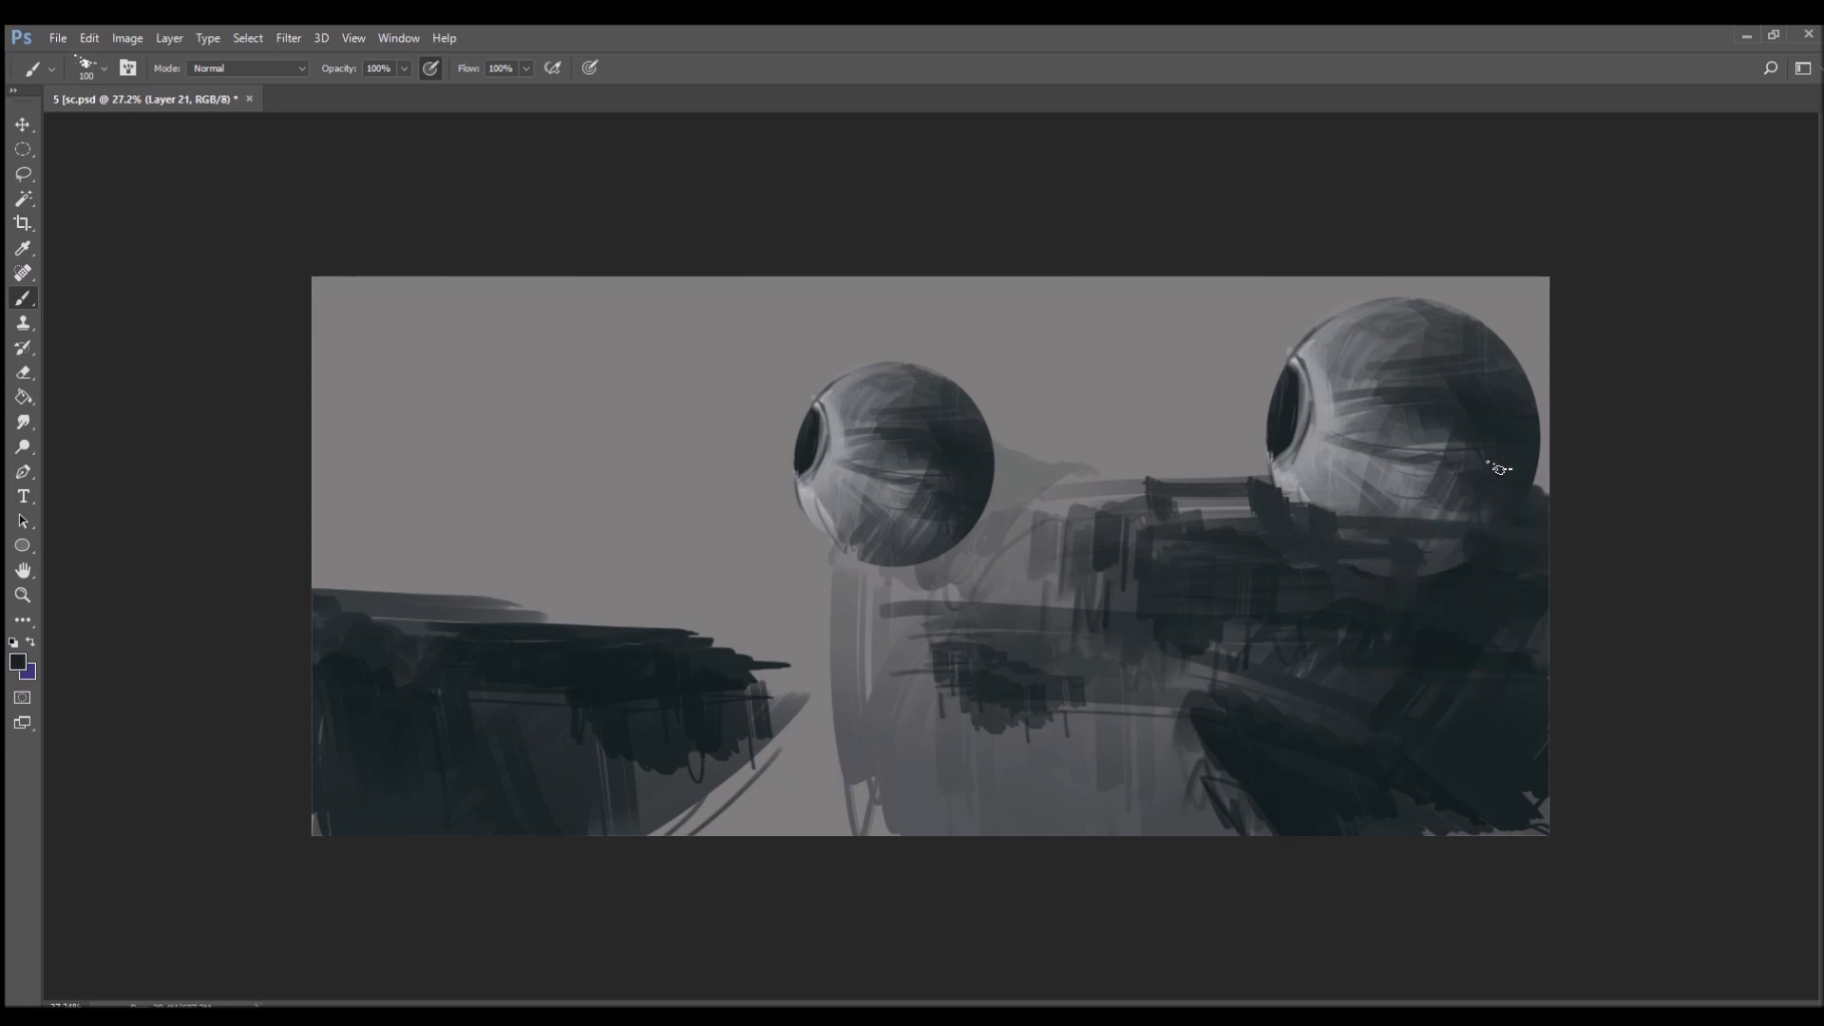
- Paint a dark stepped ledge from the small sphere's base up to the large sphere, with short vertical supports below its left end
{"action": "mouse_move", "coordinate": [872, 567]}
{"action": "left_mouse_down"}
{"action": "mouse_move", "coordinate": [1064, 551]}
{"action": "mouse_move", "coordinate": [1005, 549]}
{"action": "mouse_move", "coordinate": [1104, 539]}
{"action": "mouse_move", "coordinate": [1147, 496]}
{"action": "mouse_move", "coordinate": [1132, 517]}
{"action": "left_mouse_up"}
{"action": "left_click_drag", "start_coordinate": [1022, 535], "coordinate": [959, 559]}
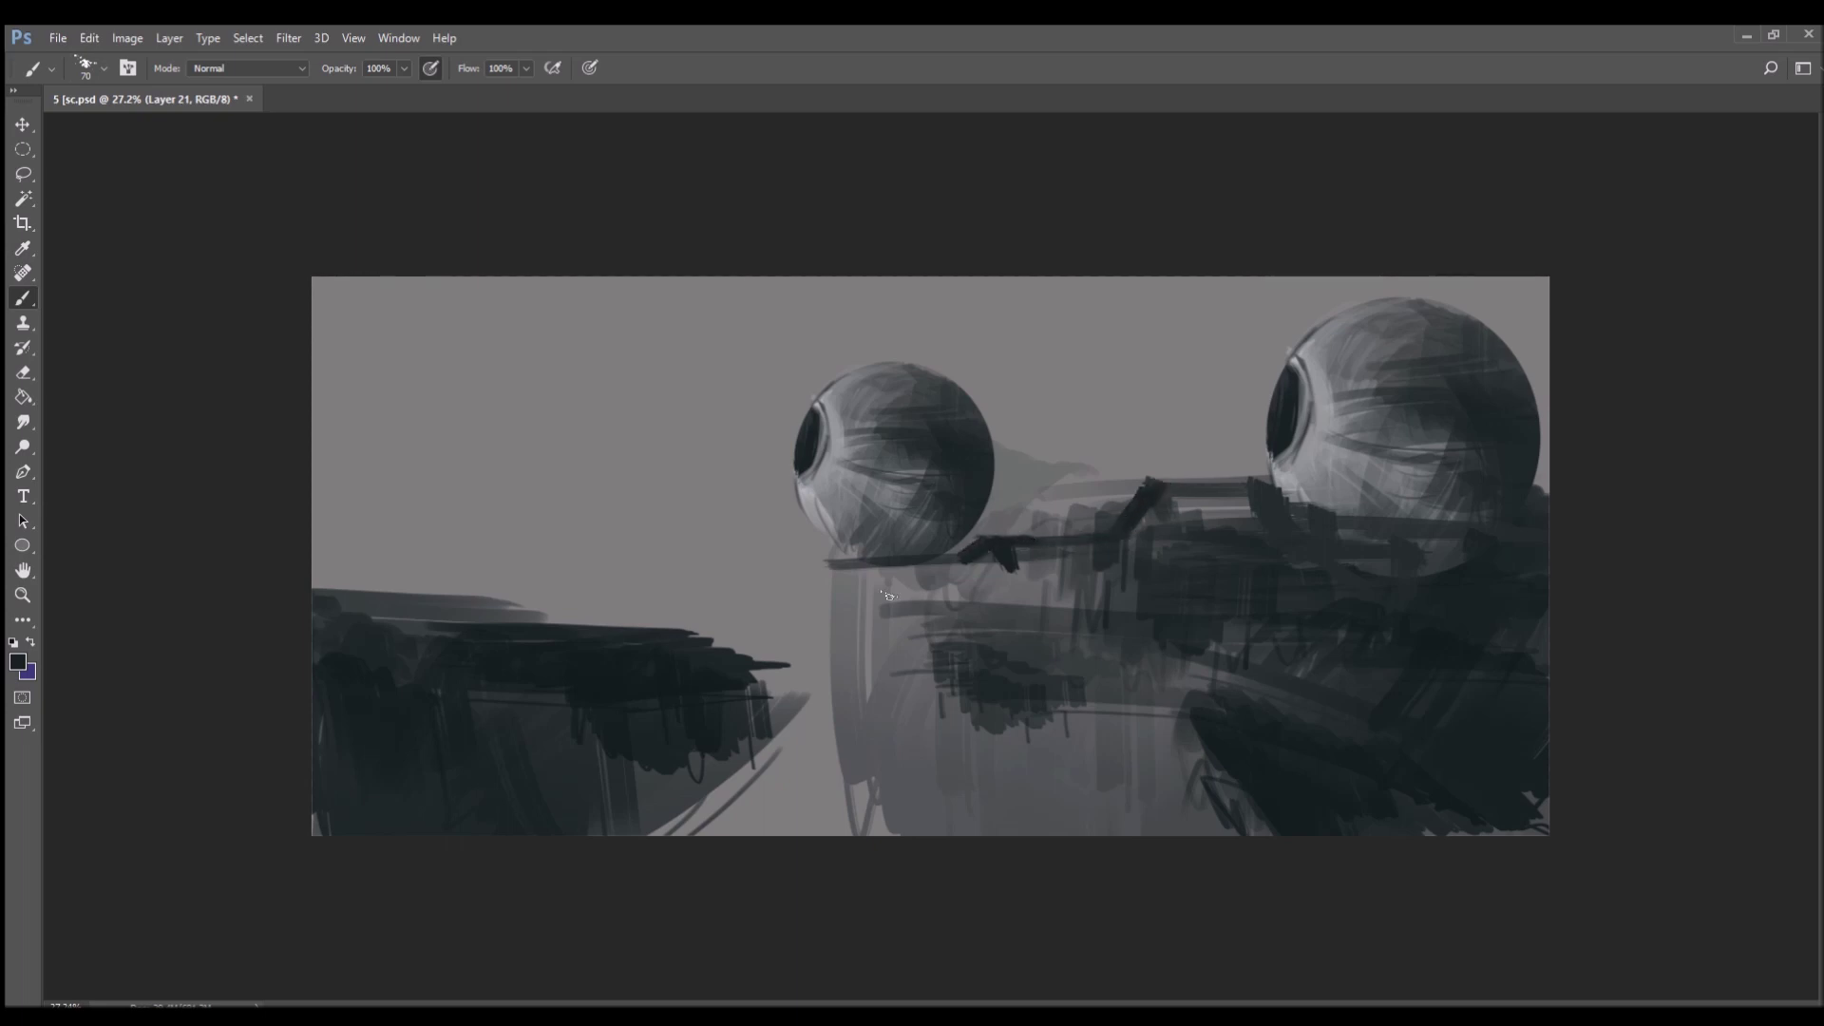
{"action": "mouse_move", "coordinate": [820, 575]}
{"action": "left_mouse_down"}
{"action": "mouse_move", "coordinate": [854, 551]}
{"action": "mouse_move", "coordinate": [878, 575]}
{"action": "mouse_move", "coordinate": [869, 717]}
{"action": "left_mouse_up"}
{"action": "mouse_move", "coordinate": [848, 646]}
{"action": "left_mouse_down"}
{"action": "mouse_move", "coordinate": [910, 644]}
{"action": "mouse_move", "coordinate": [914, 692]}
{"action": "left_mouse_up"}
- Paint long horizontal dark beams across the right structure and along the base of the large sphere
{"action": "mouse_move", "coordinate": [900, 637]}
{"action": "left_mouse_down"}
{"action": "mouse_move", "coordinate": [1164, 622]}
{"action": "mouse_move", "coordinate": [896, 638]}
{"action": "mouse_move", "coordinate": [1358, 641]}
{"action": "left_mouse_up"}
{"action": "left_click_drag", "start_coordinate": [948, 670], "coordinate": [1393, 675]}
{"action": "left_click_drag", "start_coordinate": [929, 611], "coordinate": [1454, 617]}
{"action": "left_click_drag", "start_coordinate": [995, 608], "coordinate": [1520, 604]}
{"action": "mouse_move", "coordinate": [1316, 519]}
{"action": "left_mouse_down"}
{"action": "mouse_move", "coordinate": [1547, 520]}
{"action": "mouse_move", "coordinate": [1304, 518]}
{"action": "mouse_move", "coordinate": [1498, 516]}
{"action": "left_mouse_up"}
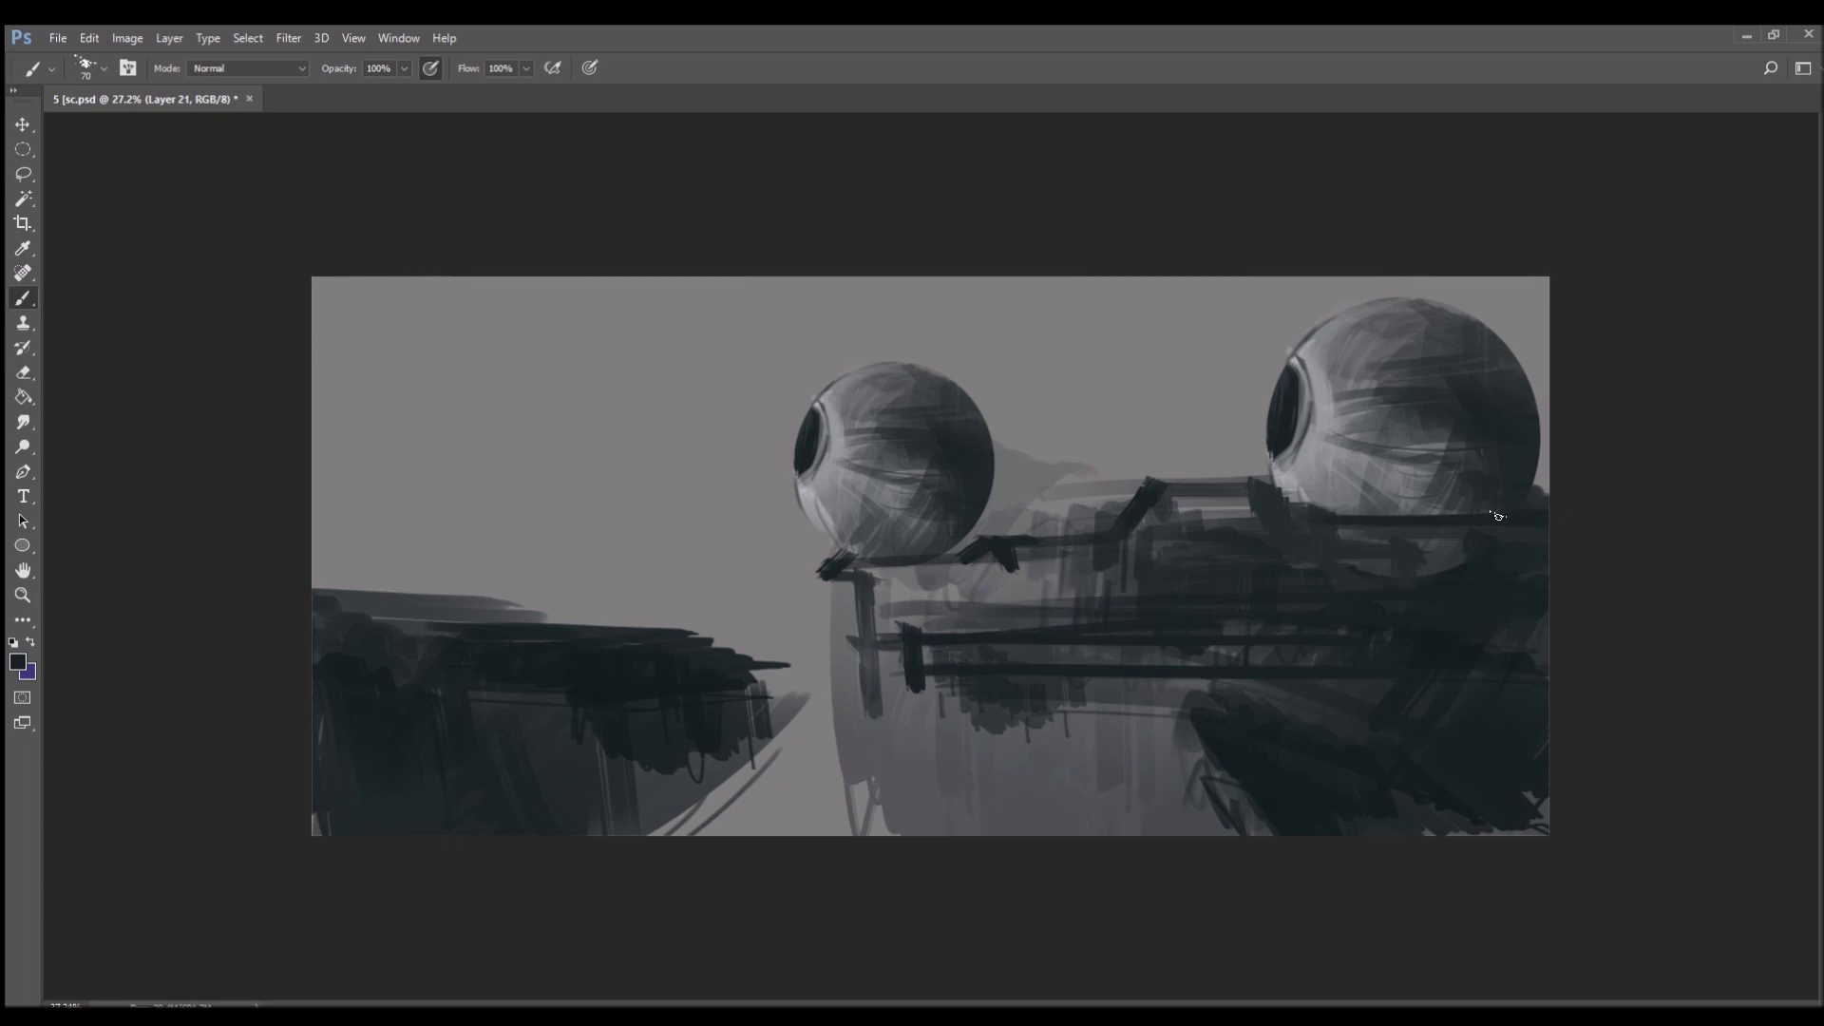
- Paint a curved vertical band around each sphere and add dark ledge details on the left cliff and below the small sphere
{"action": "left_click_drag", "start_coordinate": [1421, 326], "coordinate": [1458, 513]}
{"action": "left_click_drag", "start_coordinate": [899, 397], "coordinate": [917, 551]}
{"action": "mouse_move", "coordinate": [616, 617]}
{"action": "left_mouse_down"}
{"action": "mouse_move", "coordinate": [803, 636]}
{"action": "mouse_move", "coordinate": [733, 649]}
{"action": "mouse_move", "coordinate": [955, 652]}
{"action": "left_mouse_up"}
{"action": "left_click_drag", "start_coordinate": [888, 587], "coordinate": [1111, 584]}
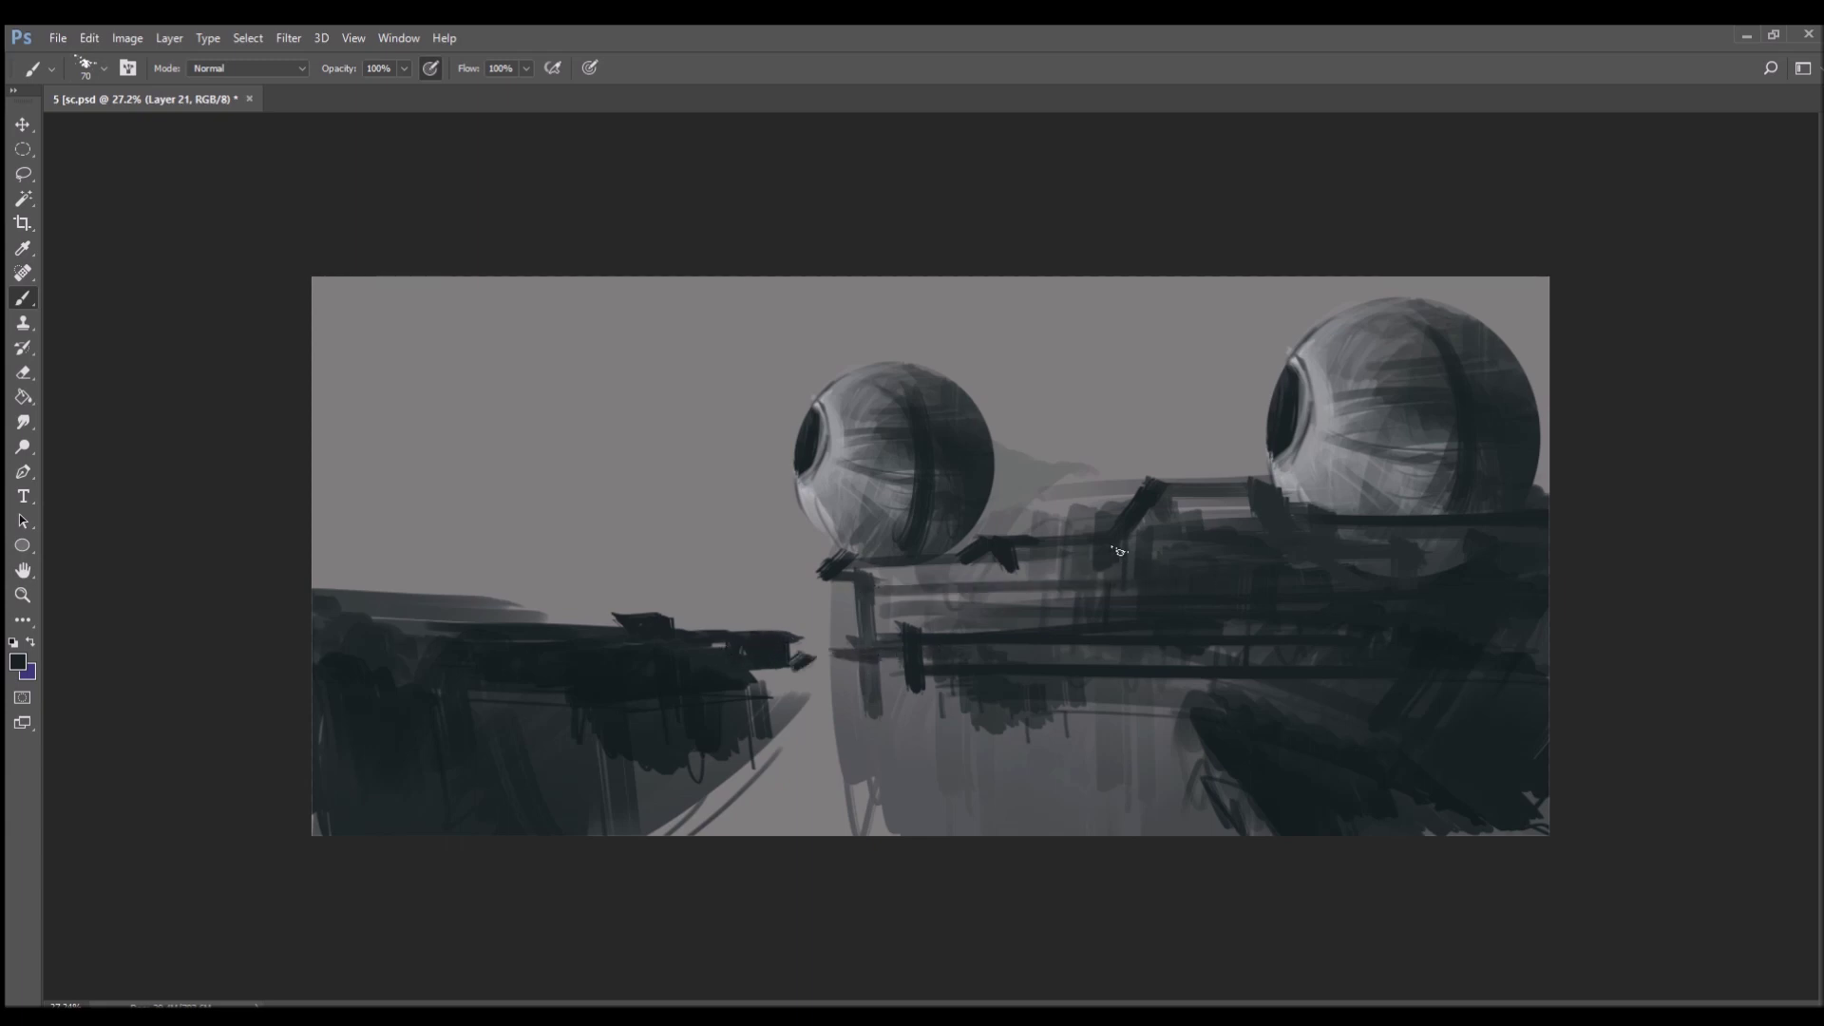
- Set the brush size to 150 and thicken the platform under the small sphere and the dark lower edge of the right structure
{"action": "key", "text": "bracketright"}
{"action": "key", "text": "bracketright"}
{"action": "key", "text": "bracketright"}
{"action": "key", "text": "bracketright"}
{"action": "left_click_drag", "start_coordinate": [859, 570], "coordinate": [1050, 575]}
{"action": "mouse_move", "coordinate": [838, 568]}
{"action": "left_mouse_down"}
{"action": "mouse_move", "coordinate": [956, 570]}
{"action": "mouse_move", "coordinate": [949, 522]}
{"action": "mouse_move", "coordinate": [1066, 547]}
{"action": "mouse_move", "coordinate": [1099, 586]}
{"action": "mouse_move", "coordinate": [1092, 565]}
{"action": "left_mouse_up"}
{"action": "left_click_drag", "start_coordinate": [1031, 686], "coordinate": [1292, 732]}
{"action": "mouse_move", "coordinate": [1188, 718]}
{"action": "left_mouse_down"}
{"action": "mouse_move", "coordinate": [1083, 708]}
{"action": "mouse_move", "coordinate": [1178, 724]}
{"action": "left_mouse_up"}
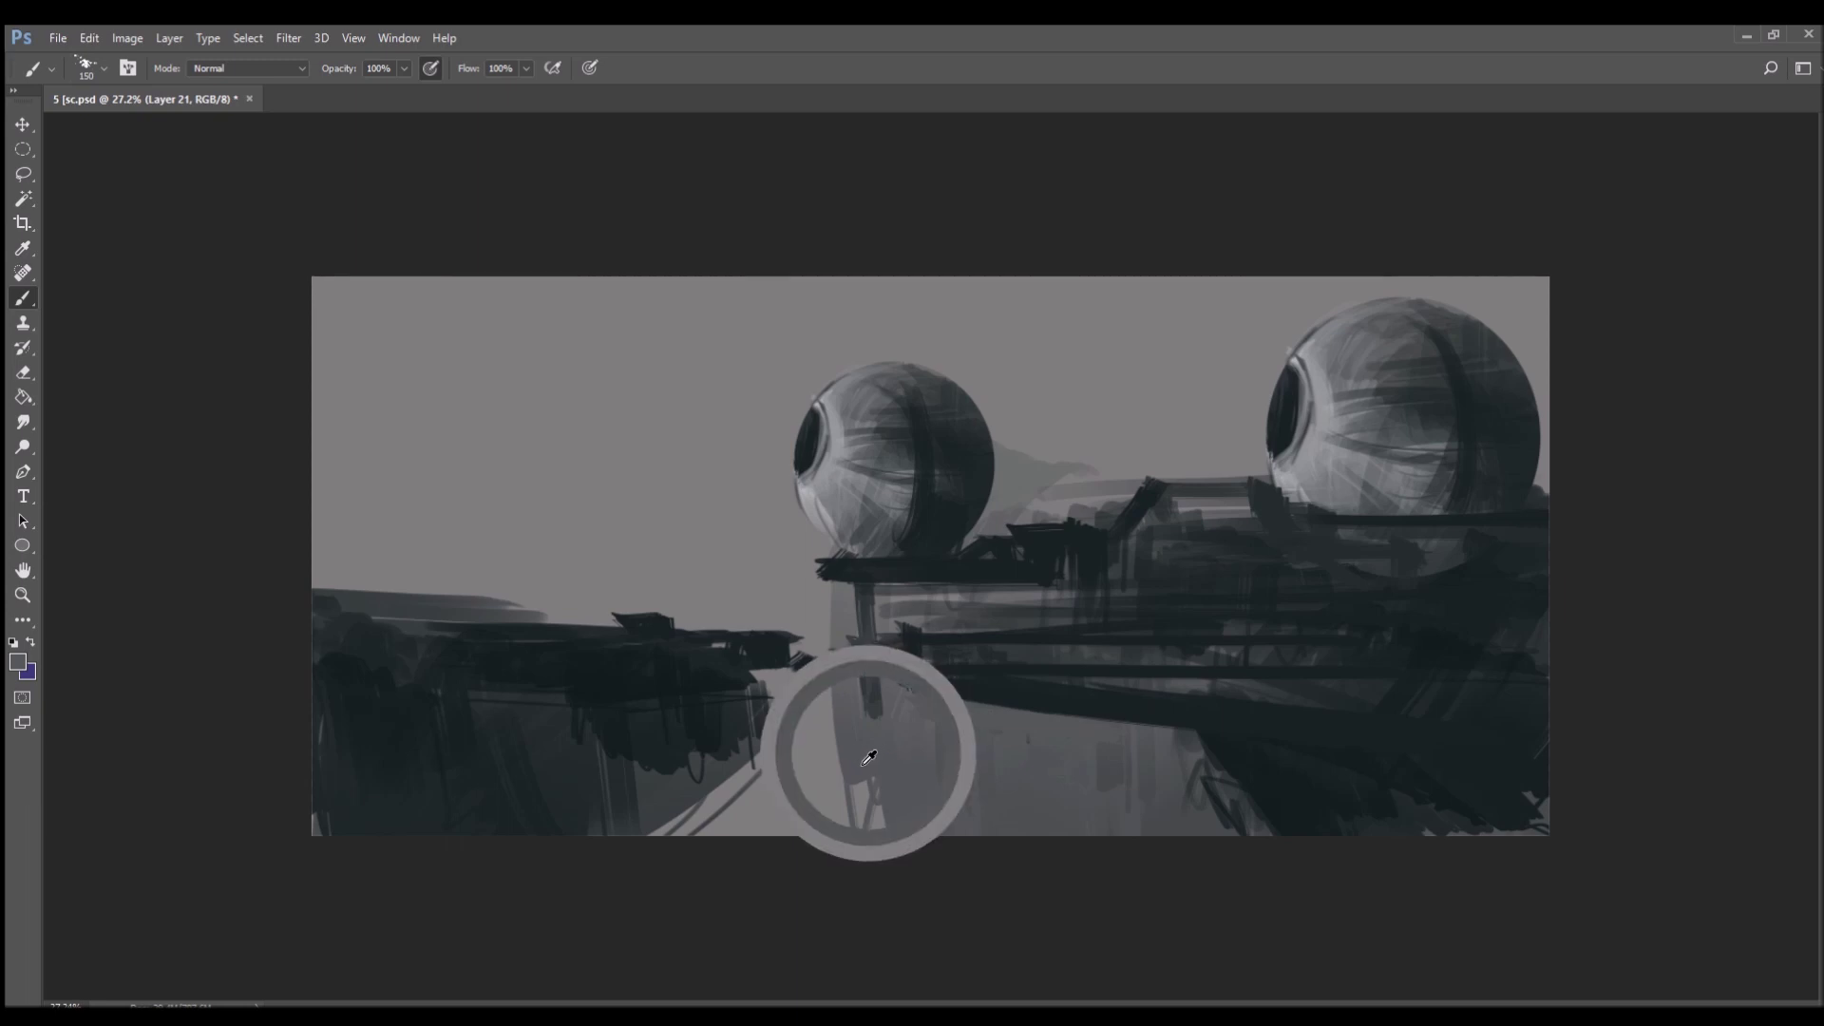
- Paint the left cliff face below its ledge with sampled greys, placing a lighter edge beside the central gap
{"action": "left_click", "coordinate": [717, 754], "text": "alt"}
{"action": "mouse_move", "coordinate": [715, 760]}
{"action": "left_mouse_down"}
{"action": "mouse_move", "coordinate": [728, 834]}
{"action": "mouse_move", "coordinate": [719, 796]}
{"action": "mouse_move", "coordinate": [675, 783]}
{"action": "mouse_move", "coordinate": [673, 820]}
{"action": "left_mouse_up"}
{"action": "mouse_move", "coordinate": [633, 748]}
{"action": "left_mouse_down"}
{"action": "mouse_move", "coordinate": [610, 848]}
{"action": "mouse_move", "coordinate": [714, 728]}
{"action": "mouse_move", "coordinate": [782, 751]}
{"action": "left_mouse_up"}
{"action": "left_click", "coordinate": [767, 768], "text": "alt"}
{"action": "left_click_drag", "start_coordinate": [749, 686], "coordinate": [743, 794]}
{"action": "mouse_move", "coordinate": [795, 733]}
{"action": "left_mouse_down"}
{"action": "mouse_move", "coordinate": [801, 713]}
{"action": "mouse_move", "coordinate": [793, 796]}
{"action": "mouse_move", "coordinate": [750, 771]}
{"action": "left_mouse_up"}
{"action": "left_click", "coordinate": [720, 772], "text": "alt"}
{"action": "mouse_move", "coordinate": [590, 847]}
{"action": "left_mouse_down"}
{"action": "mouse_move", "coordinate": [516, 847]}
{"action": "mouse_move", "coordinate": [425, 745]}
{"action": "left_mouse_up"}
- Paint a raised dark ledge at the far left of the cliff and touch up the platform beneath the small sphere
{"action": "left_click", "coordinate": [373, 690], "text": "alt"}
{"action": "left_click_drag", "start_coordinate": [334, 623], "coordinate": [448, 608]}
{"action": "mouse_move", "coordinate": [314, 587]}
{"action": "left_mouse_down"}
{"action": "mouse_move", "coordinate": [448, 576]}
{"action": "mouse_move", "coordinate": [456, 631]}
{"action": "left_mouse_up"}
{"action": "mouse_move", "coordinate": [931, 594]}
{"action": "left_mouse_down"}
{"action": "mouse_move", "coordinate": [918, 644]}
{"action": "mouse_move", "coordinate": [983, 624]}
{"action": "left_mouse_up"}
{"action": "left_click", "coordinate": [1066, 555]}
- Reduce the brush size to 35 and sharpen the stepped ledge between the two spheres with thin sampled dark strokes
{"action": "key", "text": "["}
{"action": "key", "text": "["}
{"action": "key", "text": "["}
{"action": "key", "text": "["}
{"action": "key", "text": "["}
{"action": "key", "text": "["}
{"action": "key", "text": "["}
{"action": "key", "text": "["}
{"action": "key", "text": "["}
{"action": "key", "text": "["}
{"action": "left_click", "coordinate": [1018, 502], "text": "alt"}
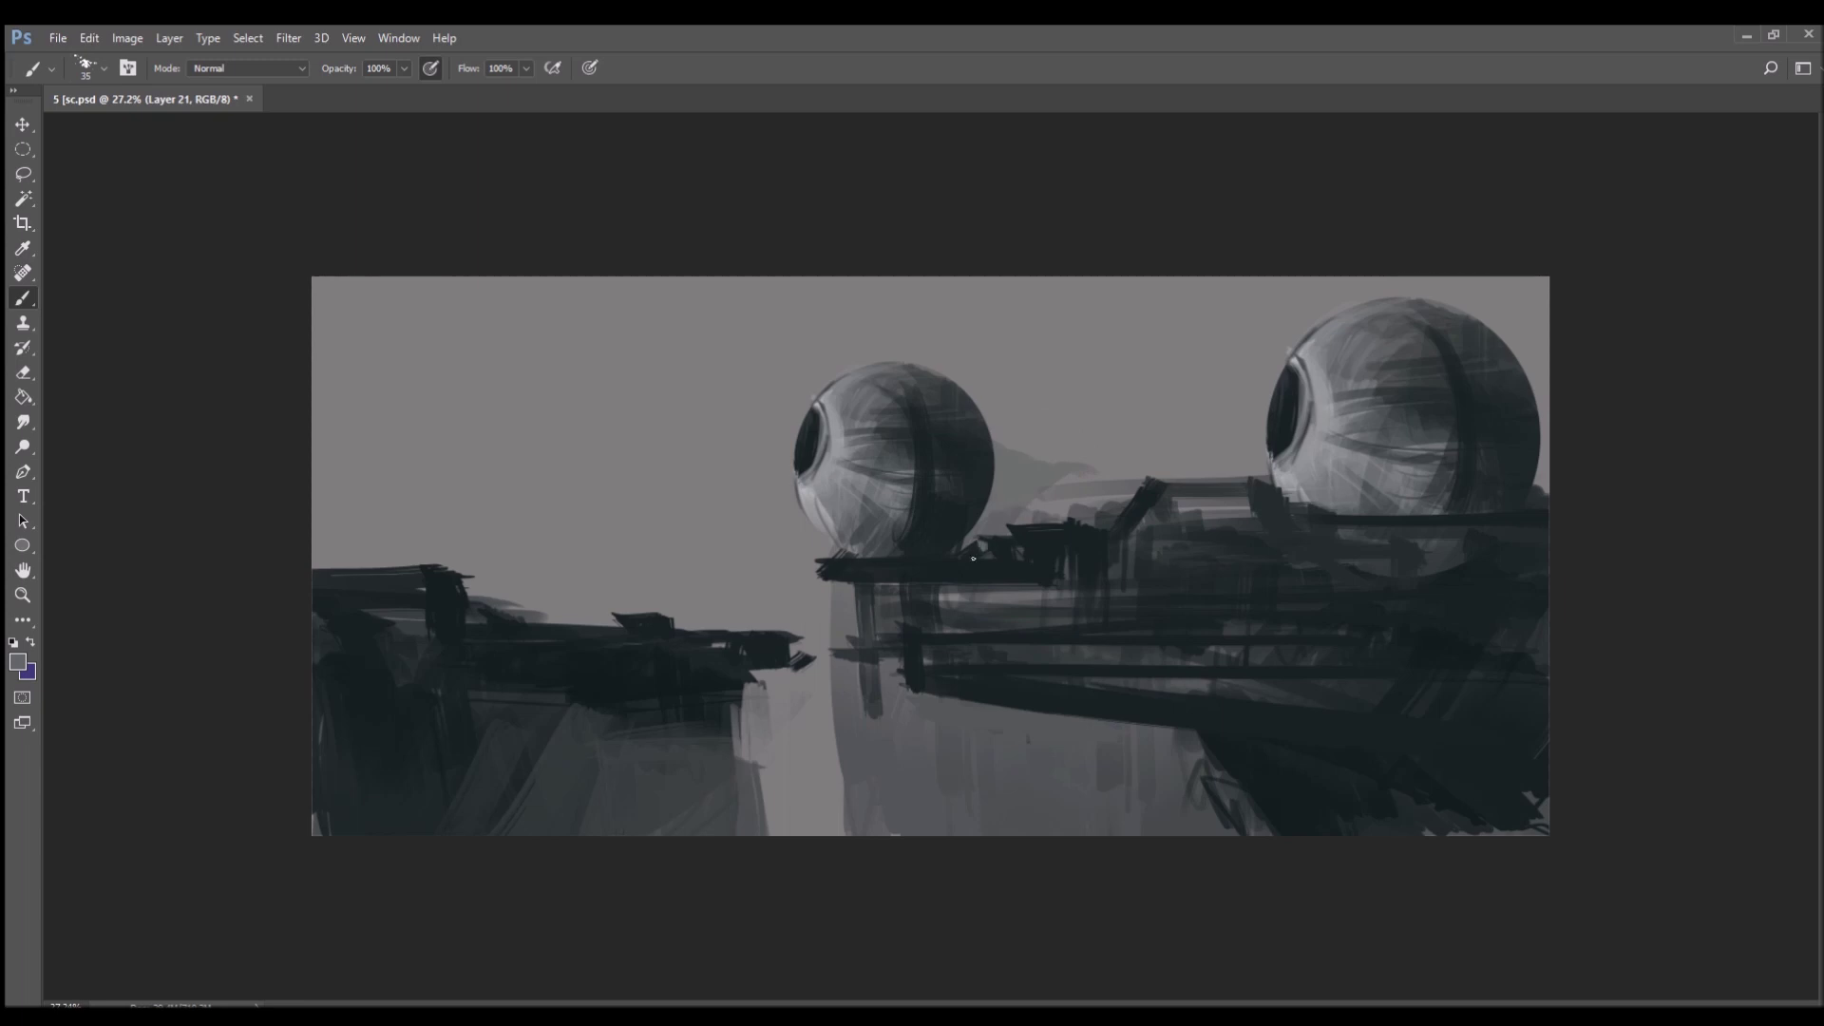
{"action": "left_click", "coordinate": [1018, 538], "text": "alt"}
{"action": "mouse_move", "coordinate": [1020, 523]}
{"action": "left_mouse_down"}
{"action": "mouse_move", "coordinate": [1112, 520]}
{"action": "mouse_move", "coordinate": [1167, 476]}
{"action": "mouse_move", "coordinate": [1267, 474]}
{"action": "left_mouse_up"}
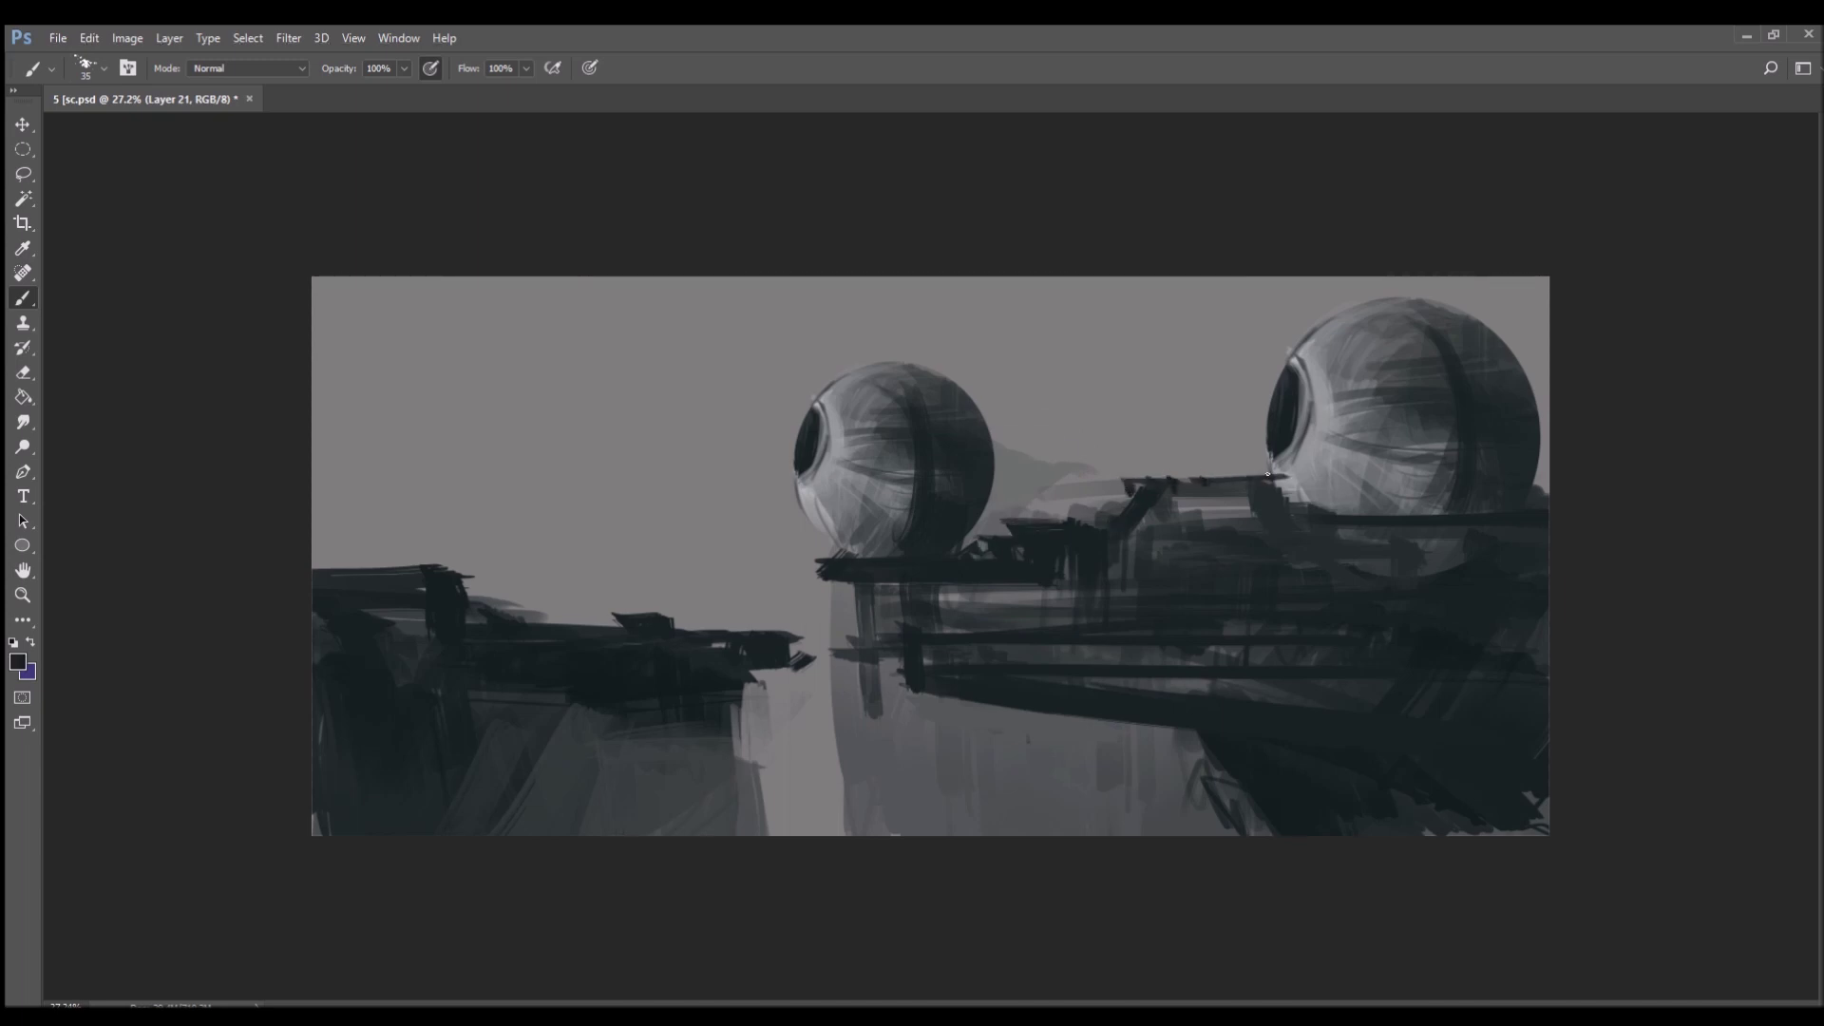
- Draw thin dark rails around the bases of both spheres and fine strut lines along the lower beam
{"action": "left_click_drag", "start_coordinate": [1389, 508], "coordinate": [1448, 510]}
{"action": "mouse_move", "coordinate": [908, 665]}
{"action": "left_mouse_down"}
{"action": "mouse_move", "coordinate": [823, 659]}
{"action": "mouse_move", "coordinate": [845, 680]}
{"action": "left_mouse_up"}
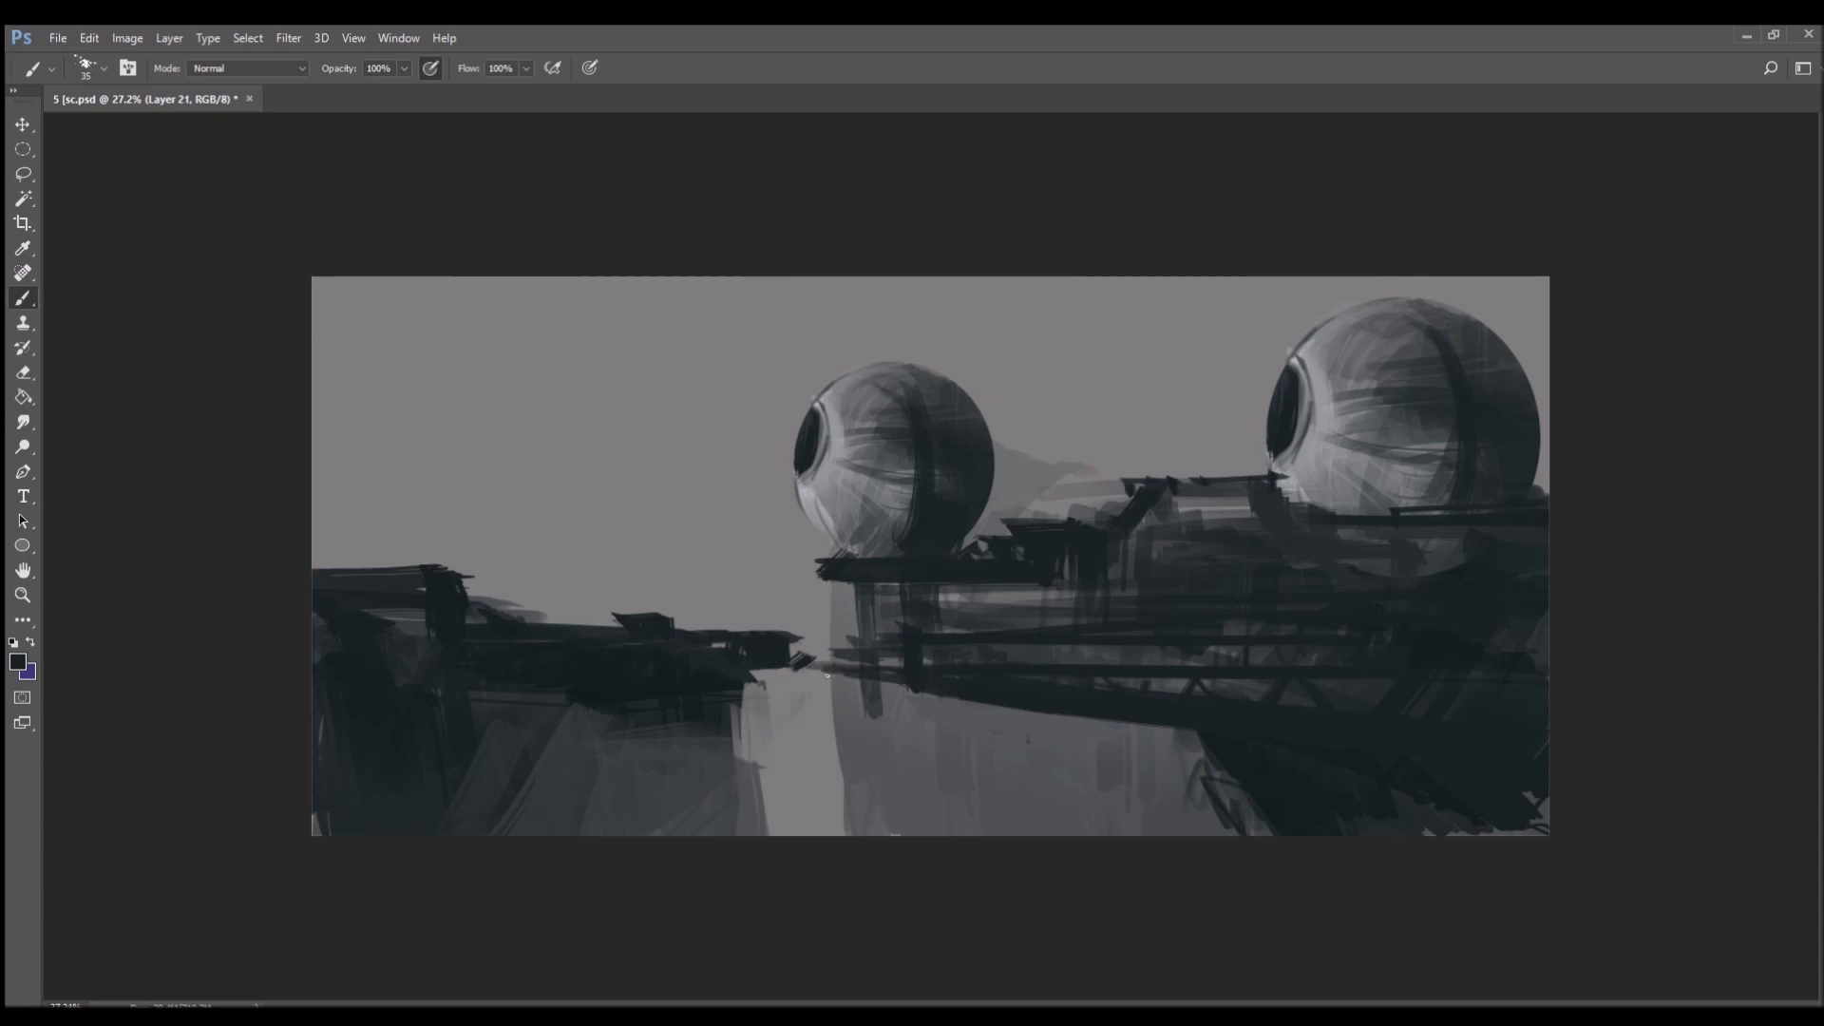
{"action": "left_click", "coordinate": [809, 522], "text": "alt"}
{"action": "left_click", "coordinate": [818, 570], "text": "alt"}
{"action": "left_click_drag", "start_coordinate": [815, 568], "coordinate": [877, 538]}
{"action": "mouse_move", "coordinate": [1008, 513]}
{"action": "left_mouse_down"}
{"action": "mouse_move", "coordinate": [1334, 470]}
{"action": "mouse_move", "coordinate": [1300, 513]}
{"action": "mouse_move", "coordinate": [1424, 498]}
{"action": "left_mouse_up"}
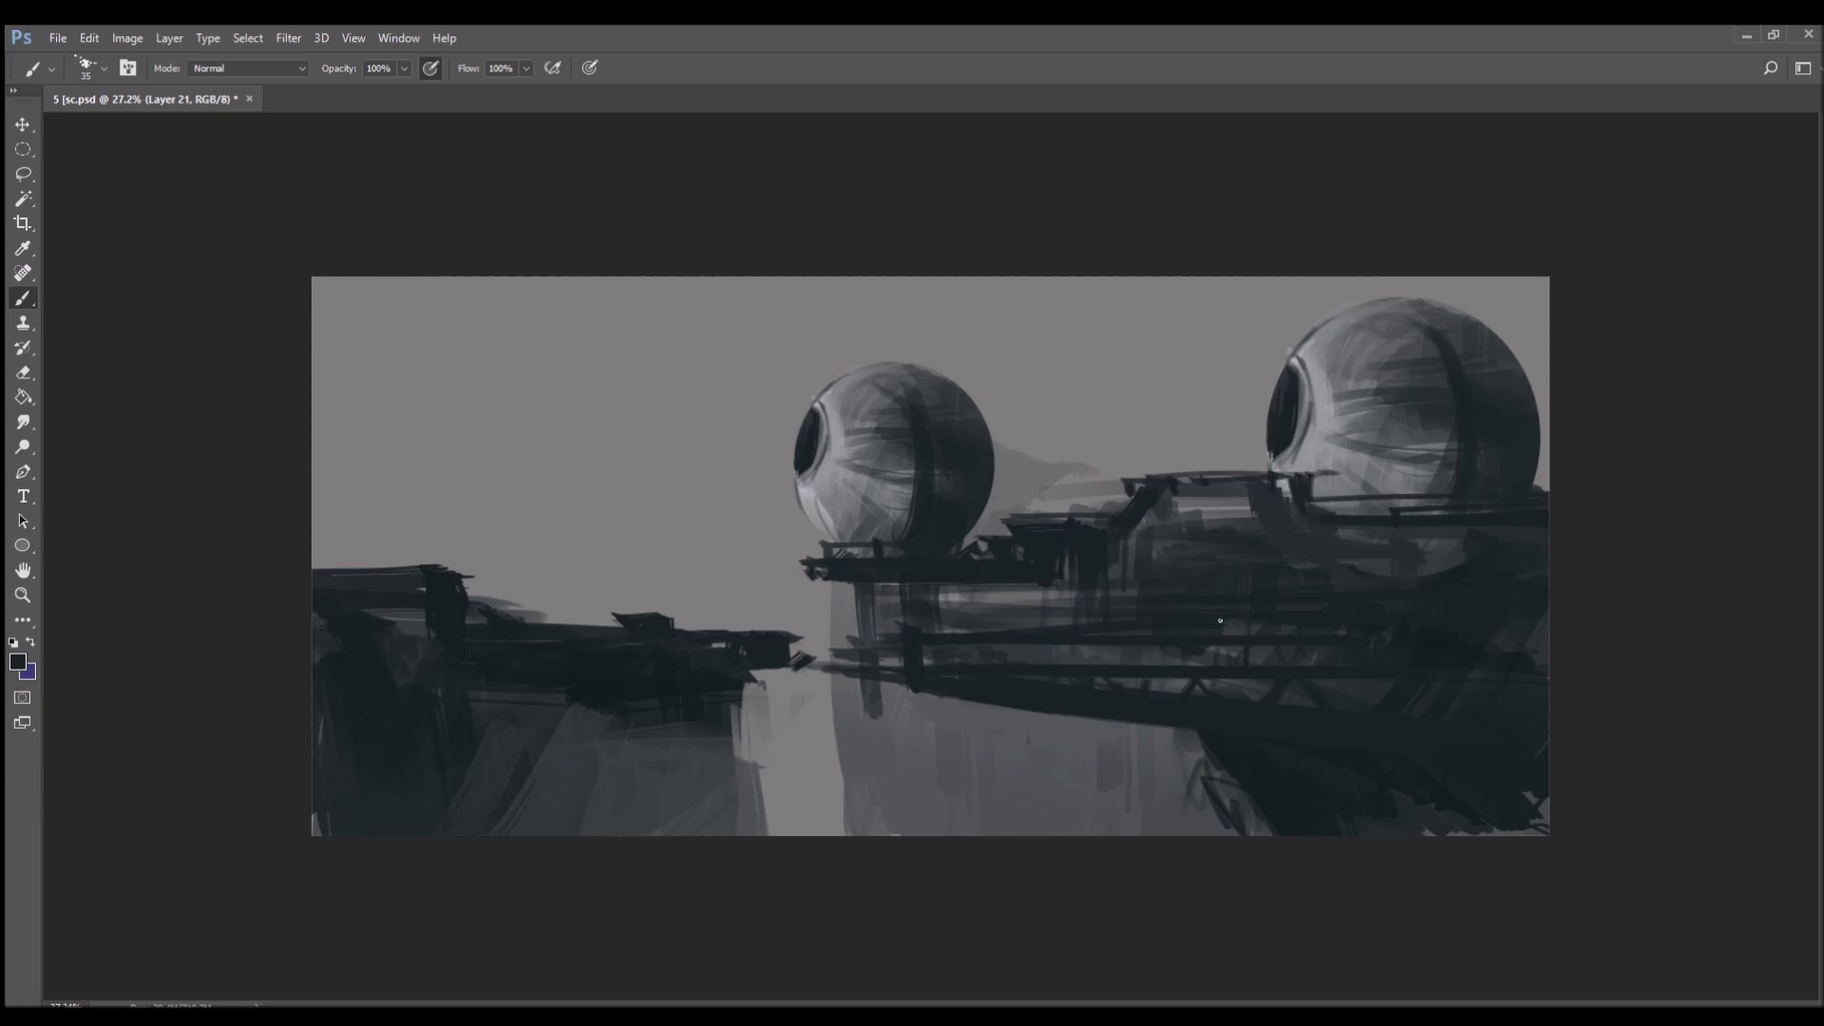
- Paint light streaks down the rock face under the small sphere and rework the left cliff's edge with sampled tones
{"action": "left_click", "coordinate": [822, 511], "text": "alt"}
{"action": "mouse_move", "coordinate": [830, 576]}
{"action": "left_mouse_down"}
{"action": "mouse_move", "coordinate": [835, 691]}
{"action": "mouse_move", "coordinate": [884, 771]}
{"action": "mouse_move", "coordinate": [886, 829]}
{"action": "left_mouse_up"}
{"action": "mouse_move", "coordinate": [881, 764]}
{"action": "left_mouse_down"}
{"action": "mouse_move", "coordinate": [893, 822]}
{"action": "mouse_move", "coordinate": [850, 832]}
{"action": "left_mouse_up"}
{"action": "left_click", "coordinate": [835, 777], "text": "alt"}
{"action": "left_click", "coordinate": [737, 686], "text": "alt"}
{"action": "left_click_drag", "start_coordinate": [735, 703], "coordinate": [737, 789]}
{"action": "left_click_drag", "start_coordinate": [713, 739], "coordinate": [711, 812]}
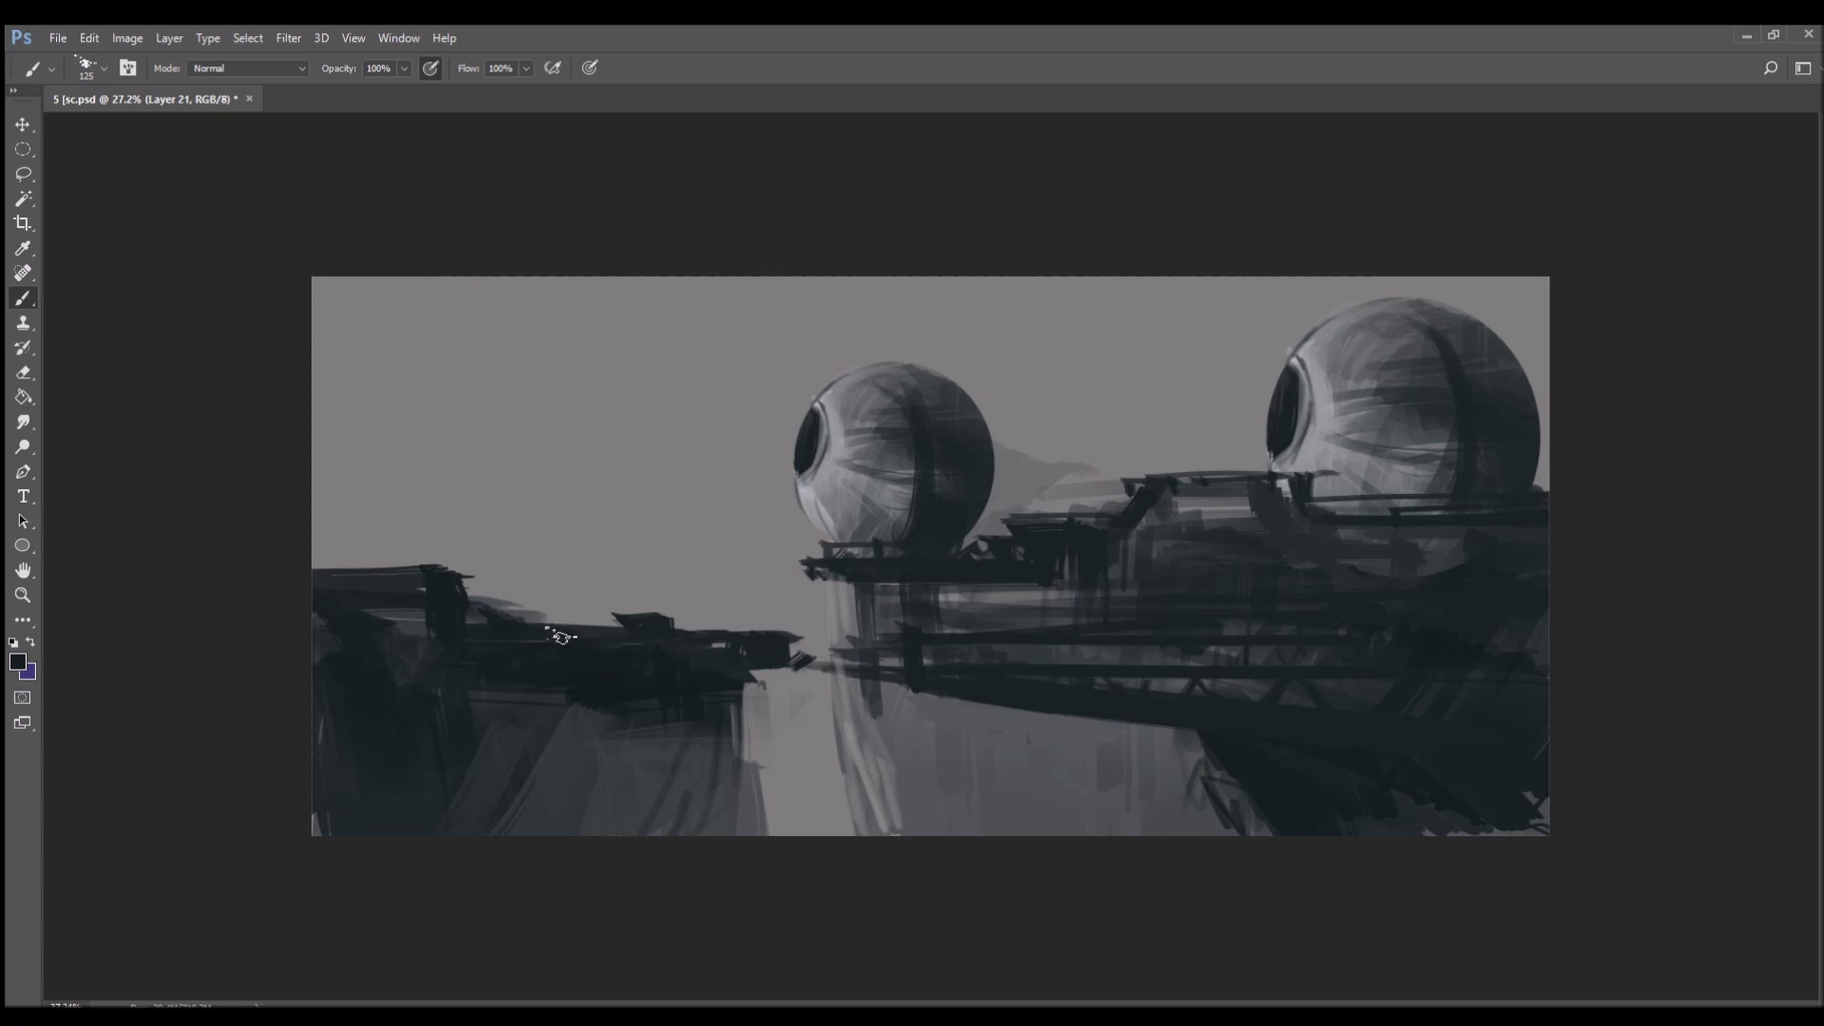
- Set the brush size to 250 and paint a distant tower and a descending ridge behind the left cliff
{"action": "key", "text": "bracketright"}
{"action": "key", "text": "bracketright"}
{"action": "key", "text": "bracketright"}
{"action": "key", "text": "bracketright"}
{"action": "mouse_move", "coordinate": [317, 372]}
{"action": "left_mouse_down"}
{"action": "mouse_move", "coordinate": [397, 418]}
{"action": "mouse_move", "coordinate": [394, 560]}
{"action": "left_mouse_up"}
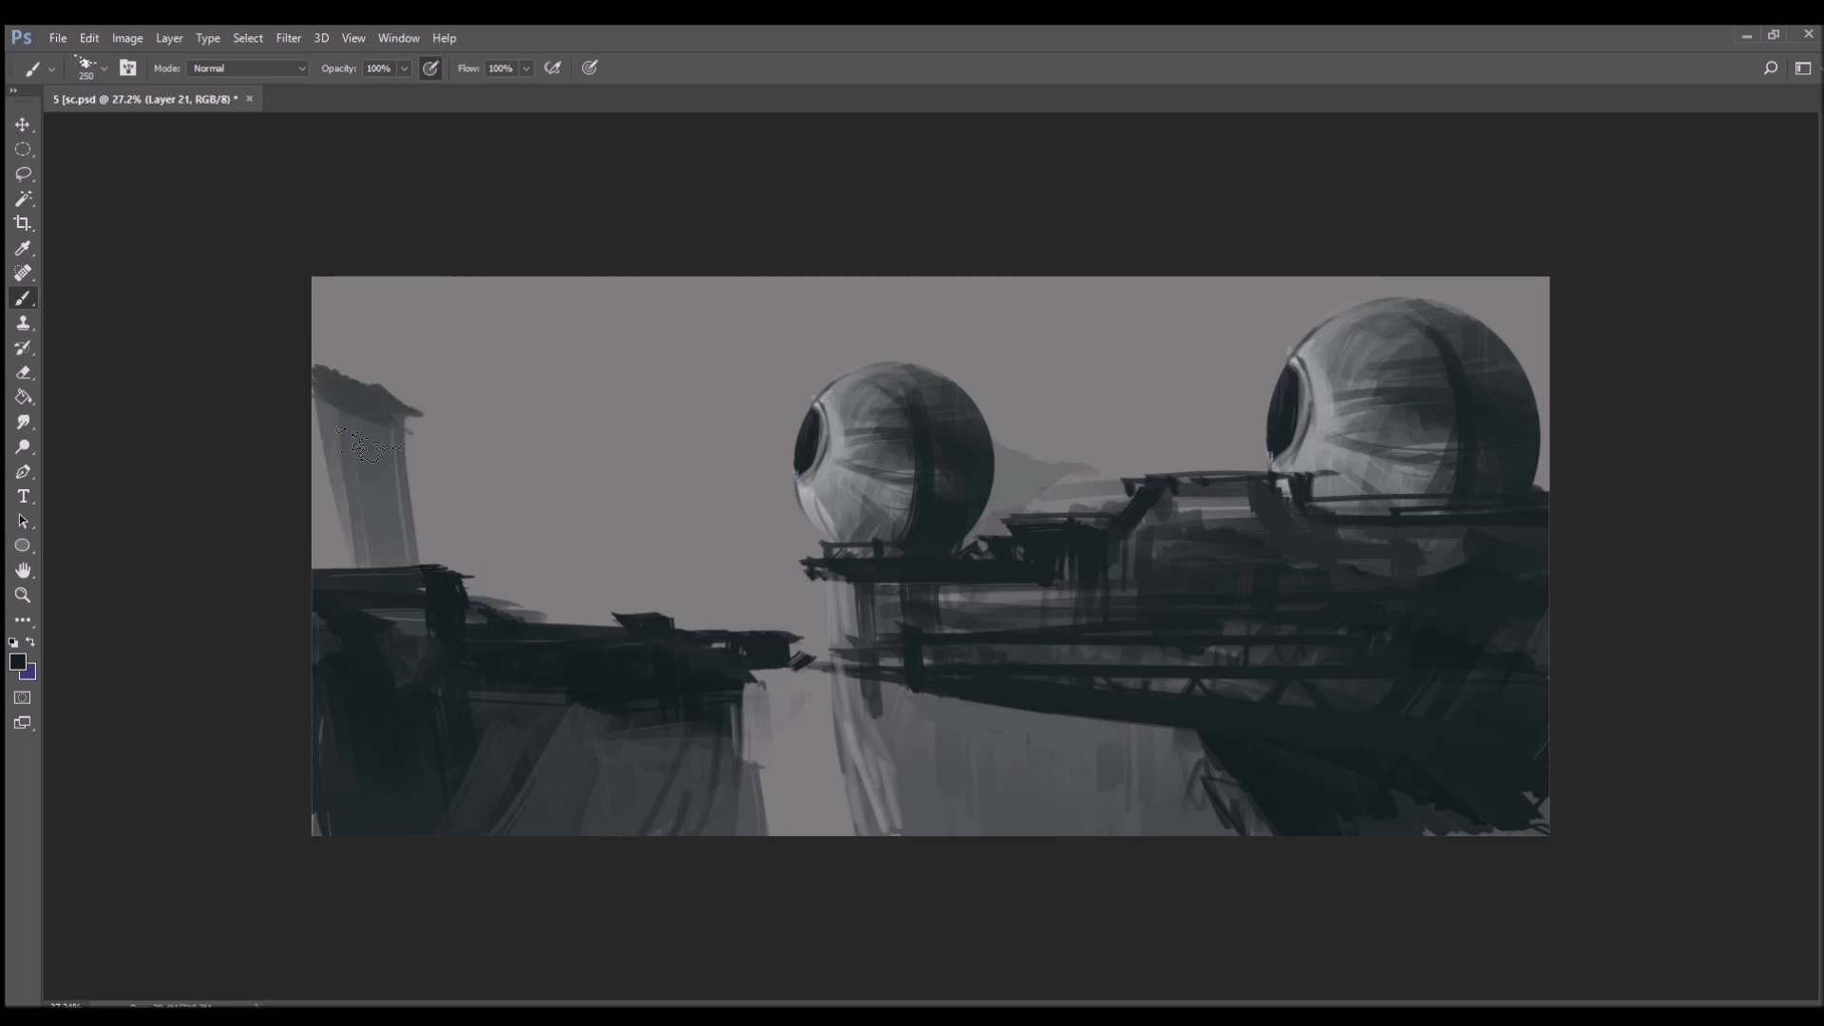
{"action": "left_click_drag", "start_coordinate": [347, 408], "coordinate": [332, 560]}
{"action": "mouse_move", "coordinate": [409, 504]}
{"action": "left_mouse_down"}
{"action": "mouse_move", "coordinate": [490, 568]}
{"action": "mouse_move", "coordinate": [473, 562]}
{"action": "mouse_move", "coordinate": [489, 596]}
{"action": "mouse_move", "coordinate": [612, 629]}
{"action": "left_mouse_up"}
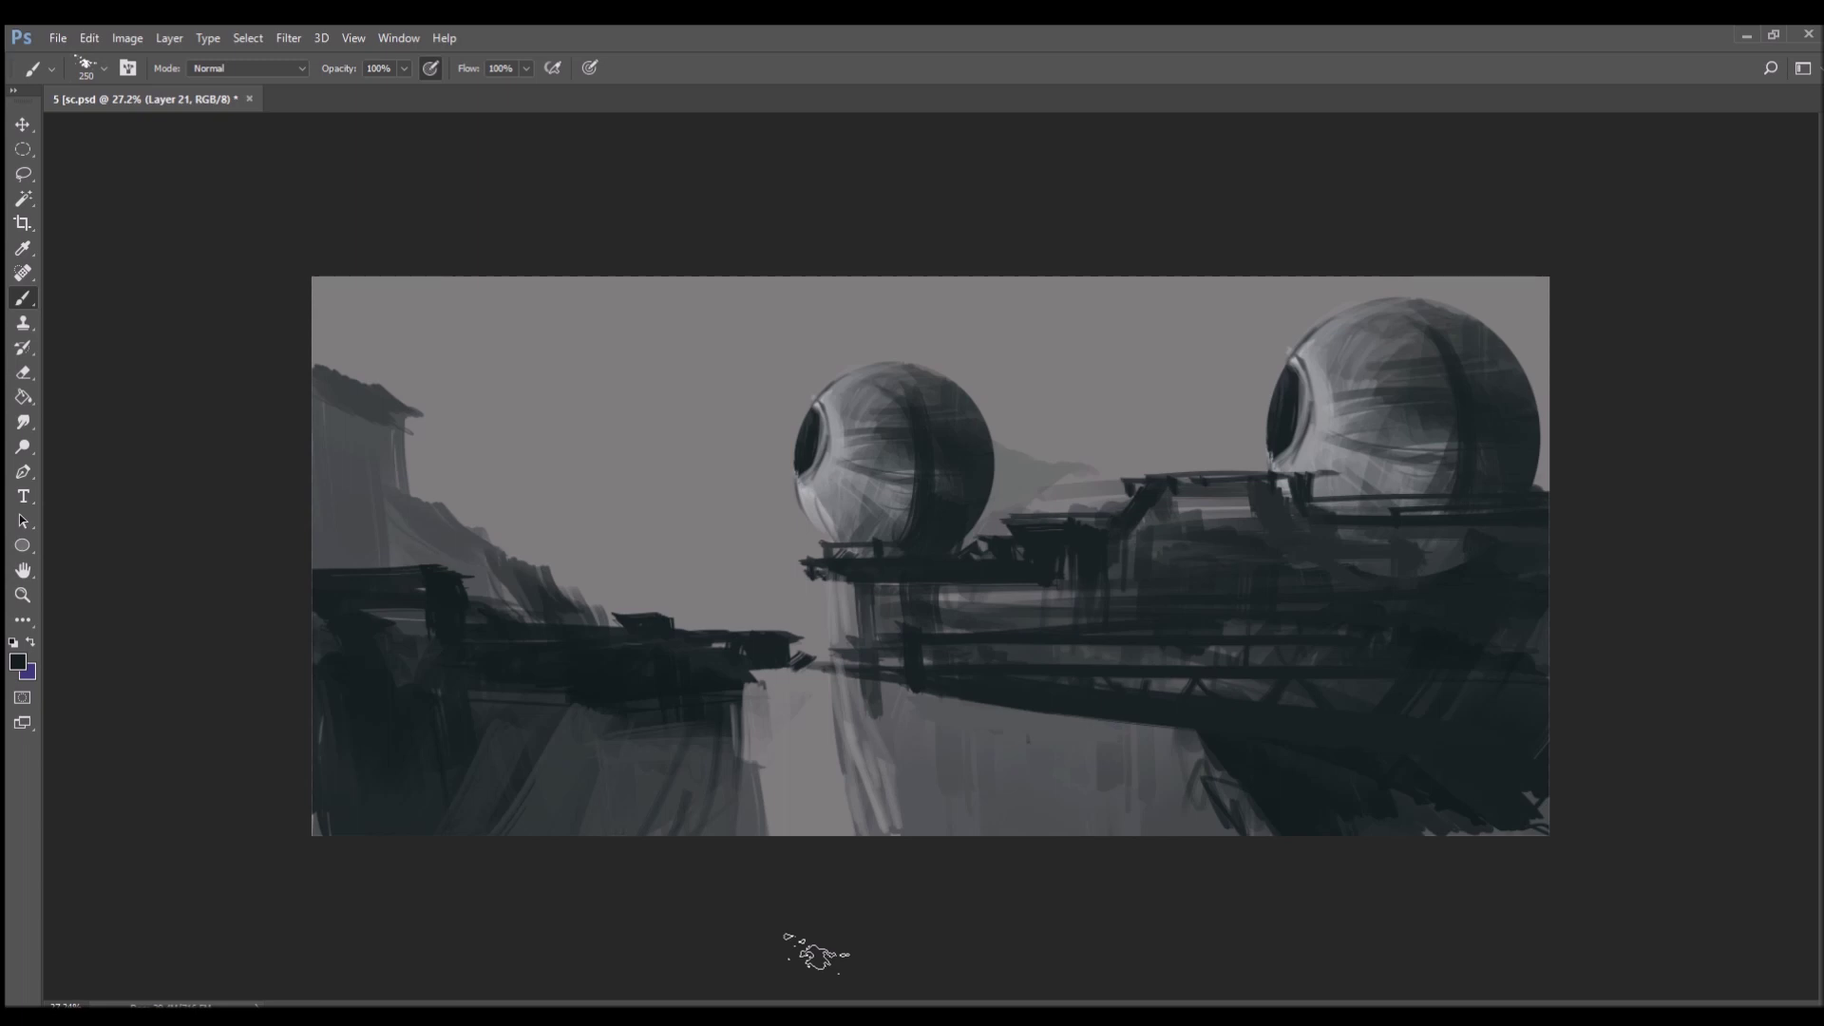
- Paint faint distant towers behind the left cliff and between the spheres, plus a darker column at the canvas's right edge
{"action": "mouse_move", "coordinate": [554, 584]}
{"action": "left_mouse_down"}
{"action": "mouse_move", "coordinate": [572, 508]}
{"action": "mouse_move", "coordinate": [593, 622]}
{"action": "left_mouse_up"}
{"action": "mouse_move", "coordinate": [1041, 467]}
{"action": "left_mouse_down"}
{"action": "mouse_move", "coordinate": [1064, 399]}
{"action": "mouse_move", "coordinate": [1072, 517]}
{"action": "mouse_move", "coordinate": [1193, 490]}
{"action": "mouse_move", "coordinate": [1171, 354]}
{"action": "mouse_move", "coordinate": [1221, 411]}
{"action": "mouse_move", "coordinate": [1219, 471]}
{"action": "mouse_move", "coordinate": [1254, 437]}
{"action": "left_mouse_up"}
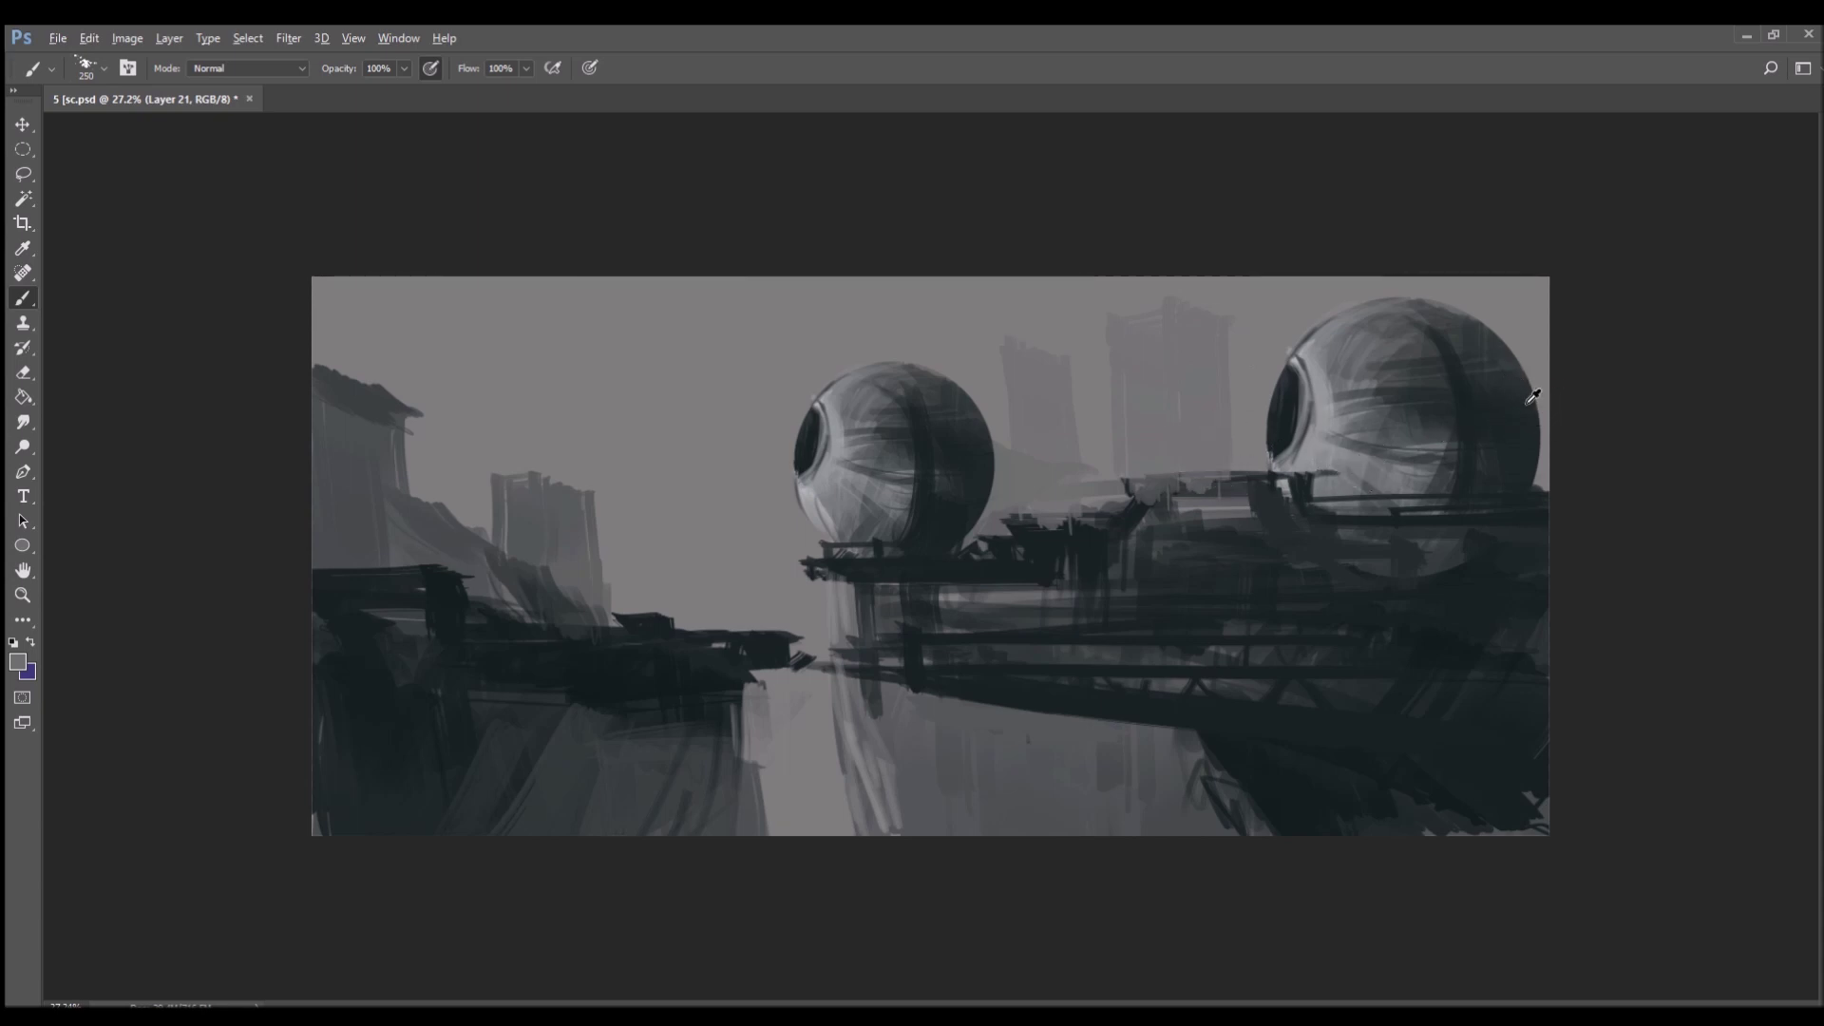
{"action": "left_click_drag", "start_coordinate": [1564, 294], "coordinate": [1576, 513]}
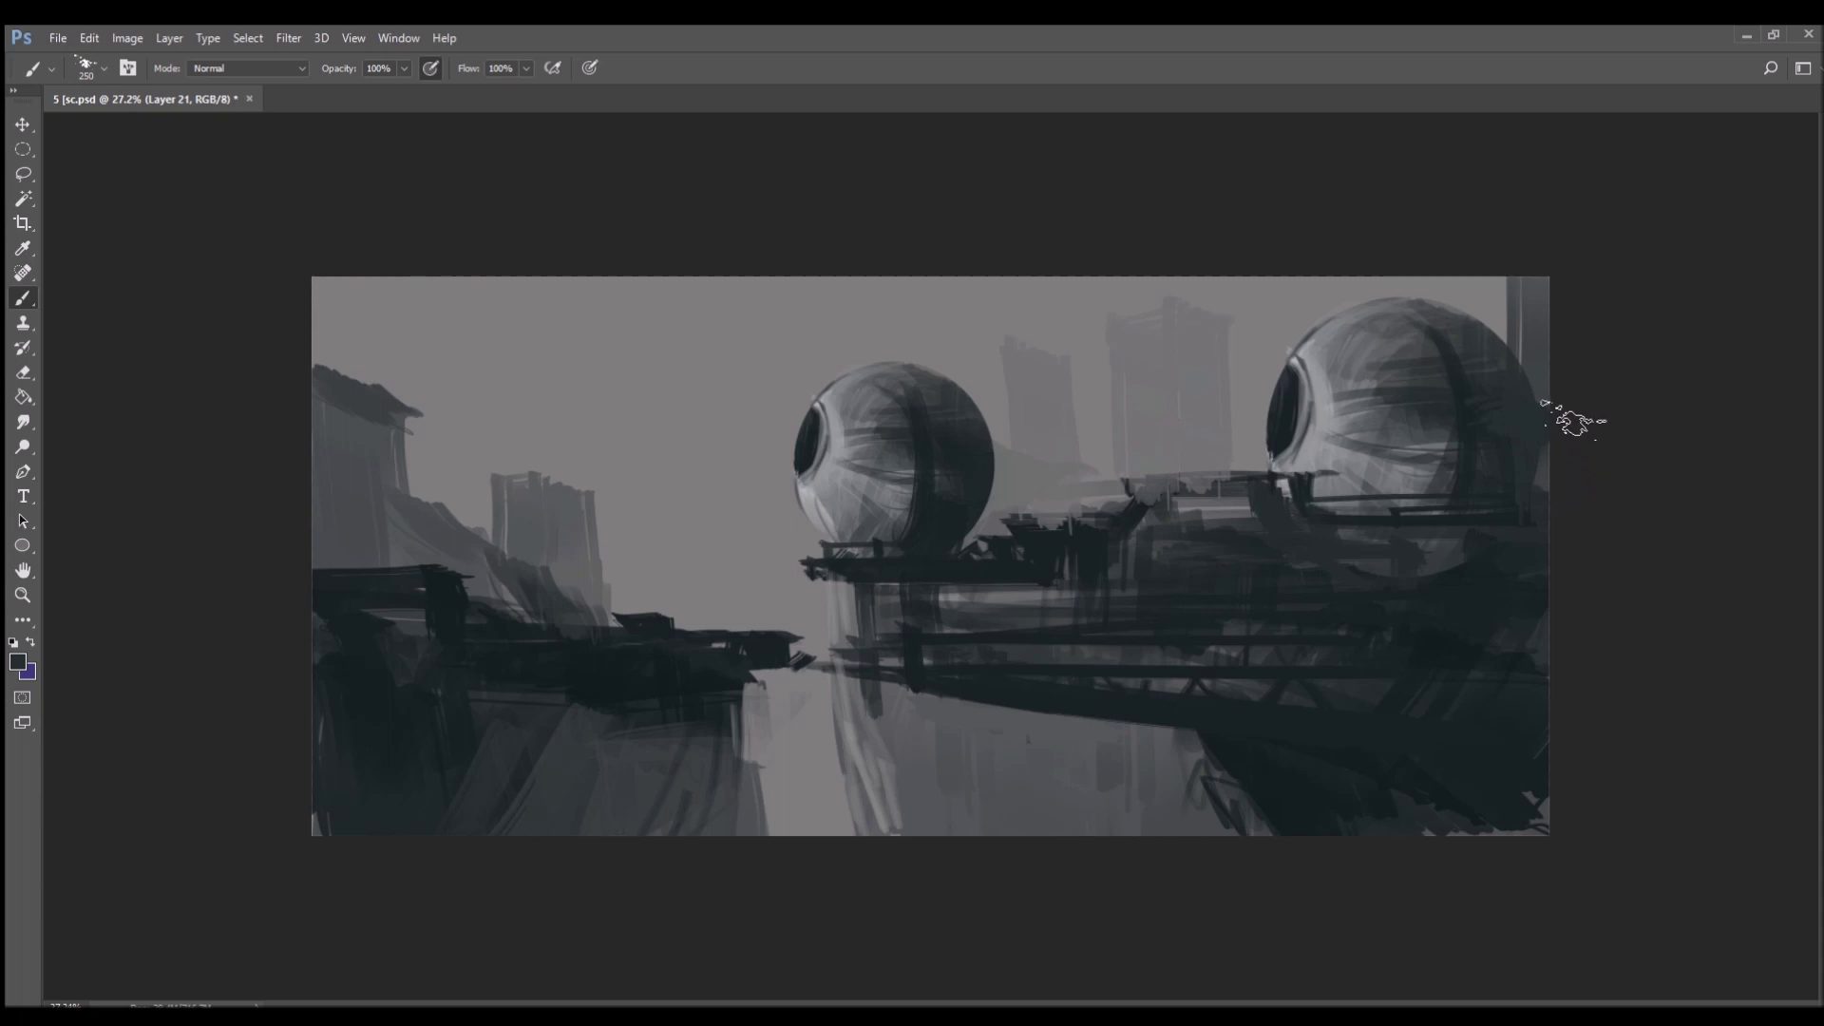
- Reduce the brush size to 80 and redefine the dark platform edge beside the large sphere with sampled tones
{"action": "key", "text": "bracketleft"}
{"action": "key", "text": "bracketleft"}
{"action": "key", "text": "bracketleft"}
{"action": "key", "text": "bracketleft"}
{"action": "key", "text": "bracketleft"}
{"action": "key", "text": "bracketleft"}
{"action": "key", "text": "bracketleft"}
{"action": "left_click", "coordinate": [1301, 484], "text": "alt"}
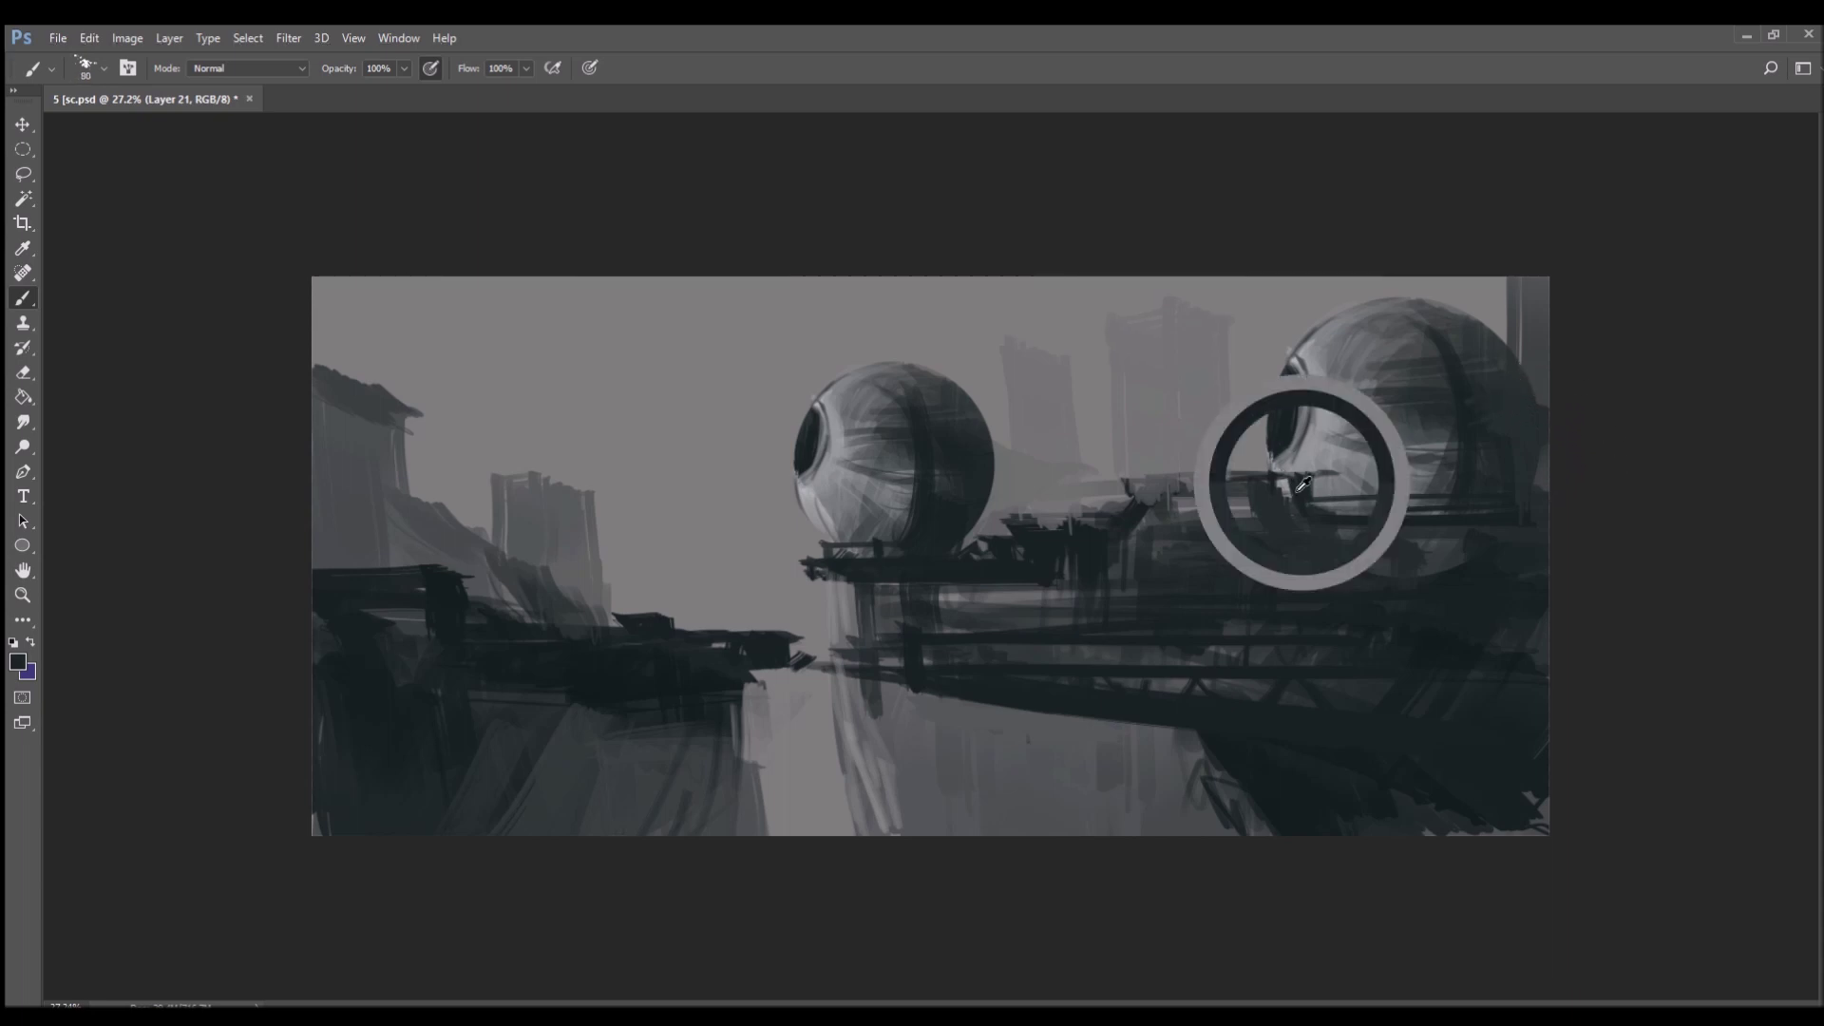
{"action": "left_click_drag", "start_coordinate": [1140, 479], "coordinate": [1278, 477]}
{"action": "left_click", "coordinate": [1161, 465], "text": "alt"}
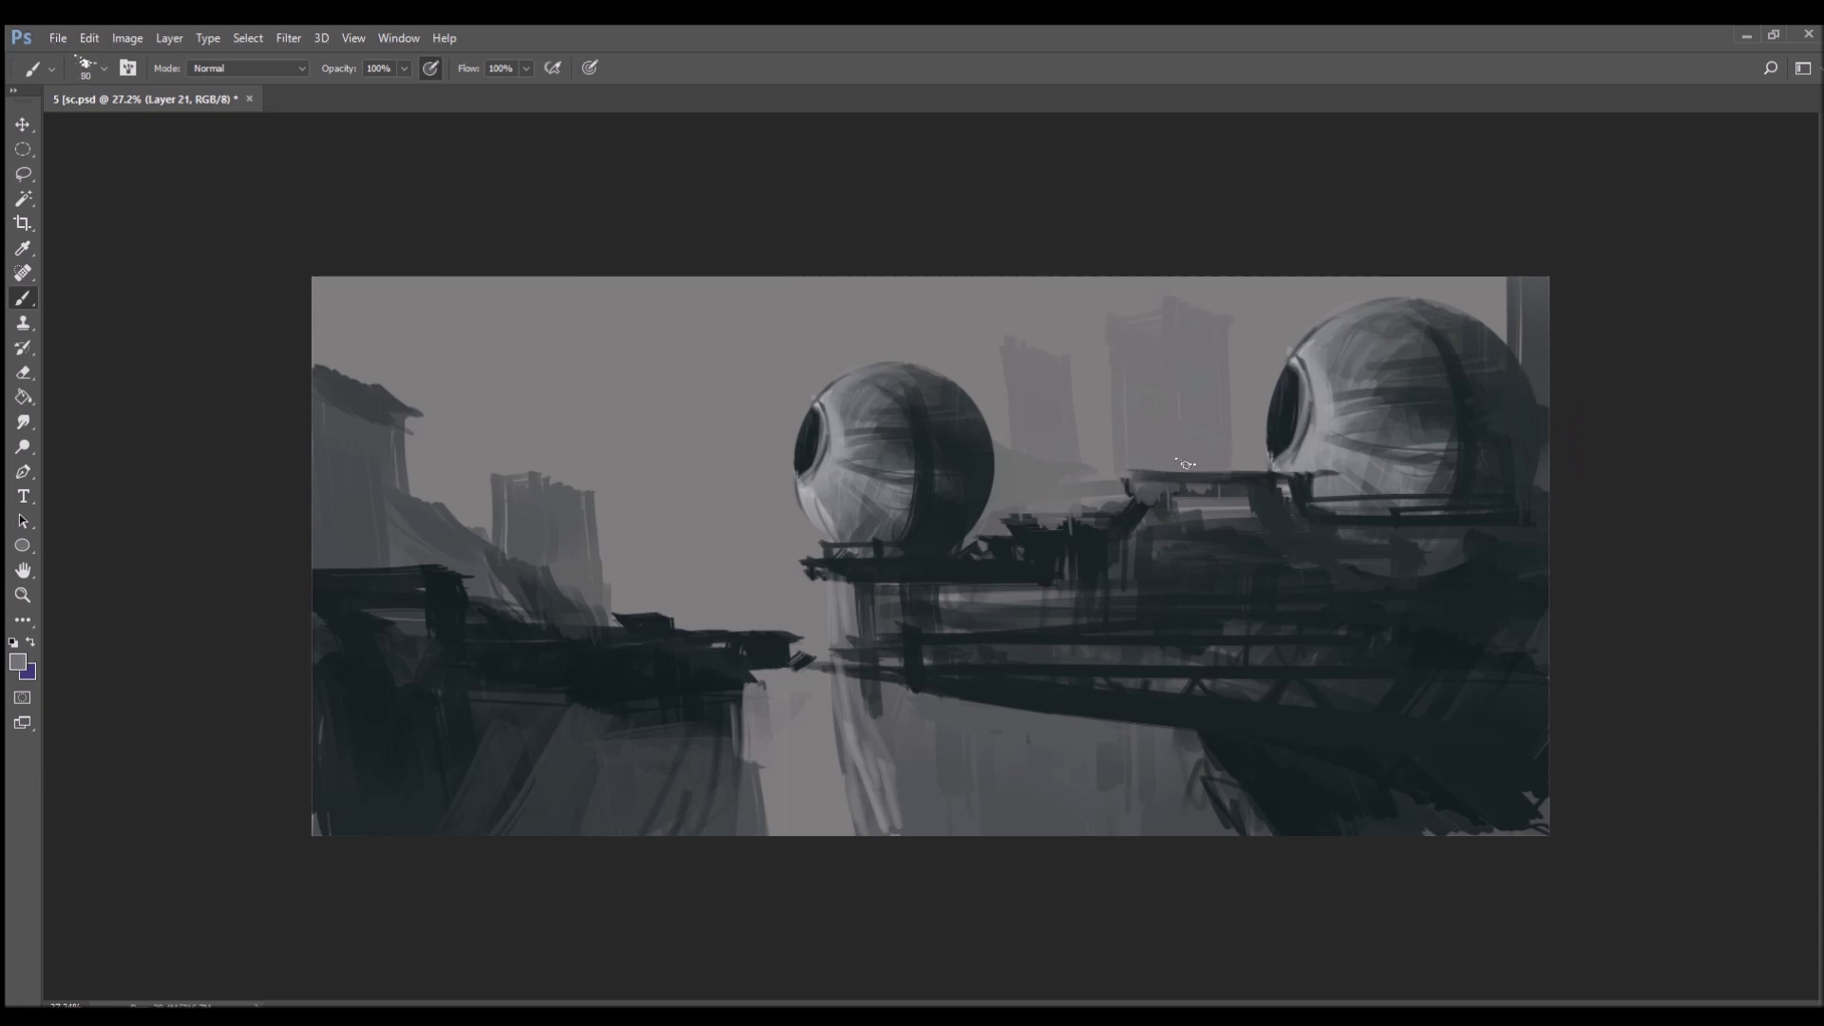
- Paint light highlights on the large sphere and, with brush size 45, along the rails at both spheres' bases
{"action": "left_click", "coordinate": [1308, 365], "text": "alt"}
{"action": "mouse_move", "coordinate": [1309, 362]}
{"action": "left_mouse_down"}
{"action": "mouse_move", "coordinate": [1311, 418]}
{"action": "mouse_move", "coordinate": [1305, 375]}
{"action": "mouse_move", "coordinate": [1310, 404]}
{"action": "mouse_move", "coordinate": [1285, 447]}
{"action": "left_mouse_up"}
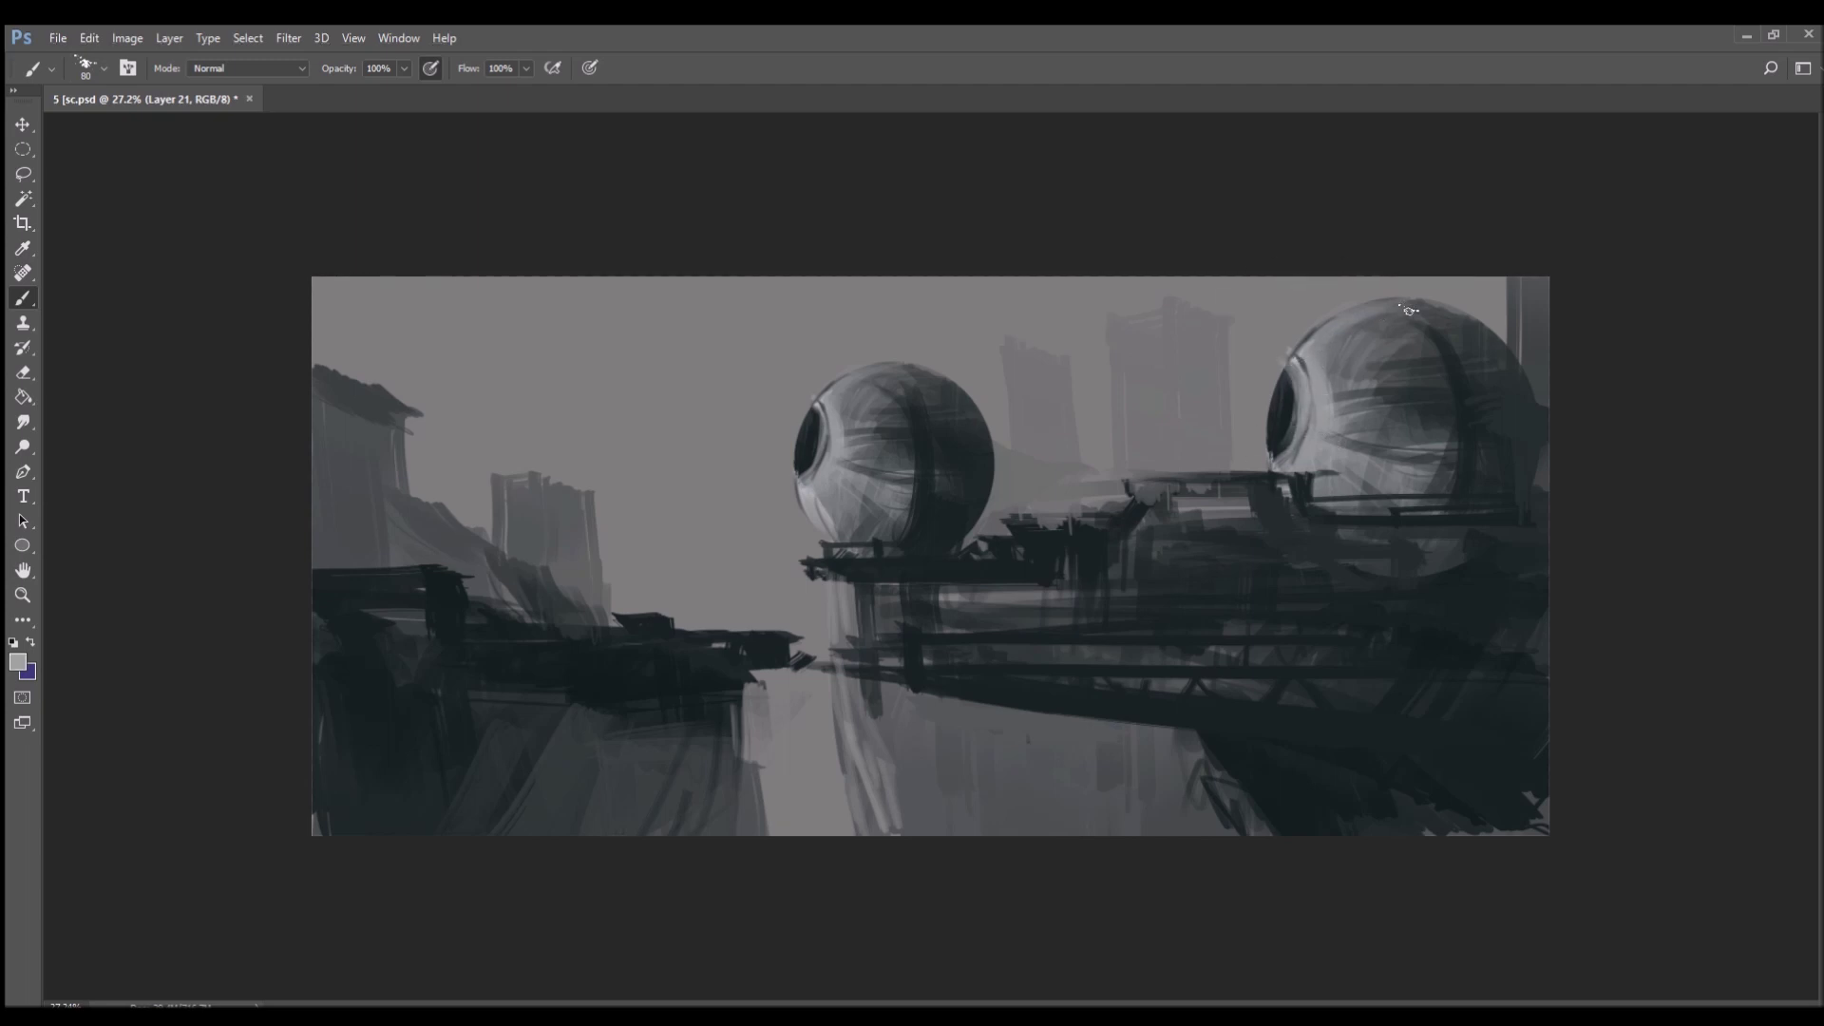
{"action": "mouse_move", "coordinate": [1410, 310]}
{"action": "left_mouse_down"}
{"action": "mouse_move", "coordinate": [1463, 317]}
{"action": "mouse_move", "coordinate": [1483, 365]}
{"action": "mouse_move", "coordinate": [1518, 380]}
{"action": "left_mouse_up"}
{"action": "key", "text": "bracketleft"}
{"action": "left_click_drag", "start_coordinate": [1314, 506], "coordinate": [1491, 501]}
{"action": "left_click_drag", "start_coordinate": [828, 552], "coordinate": [925, 551]}
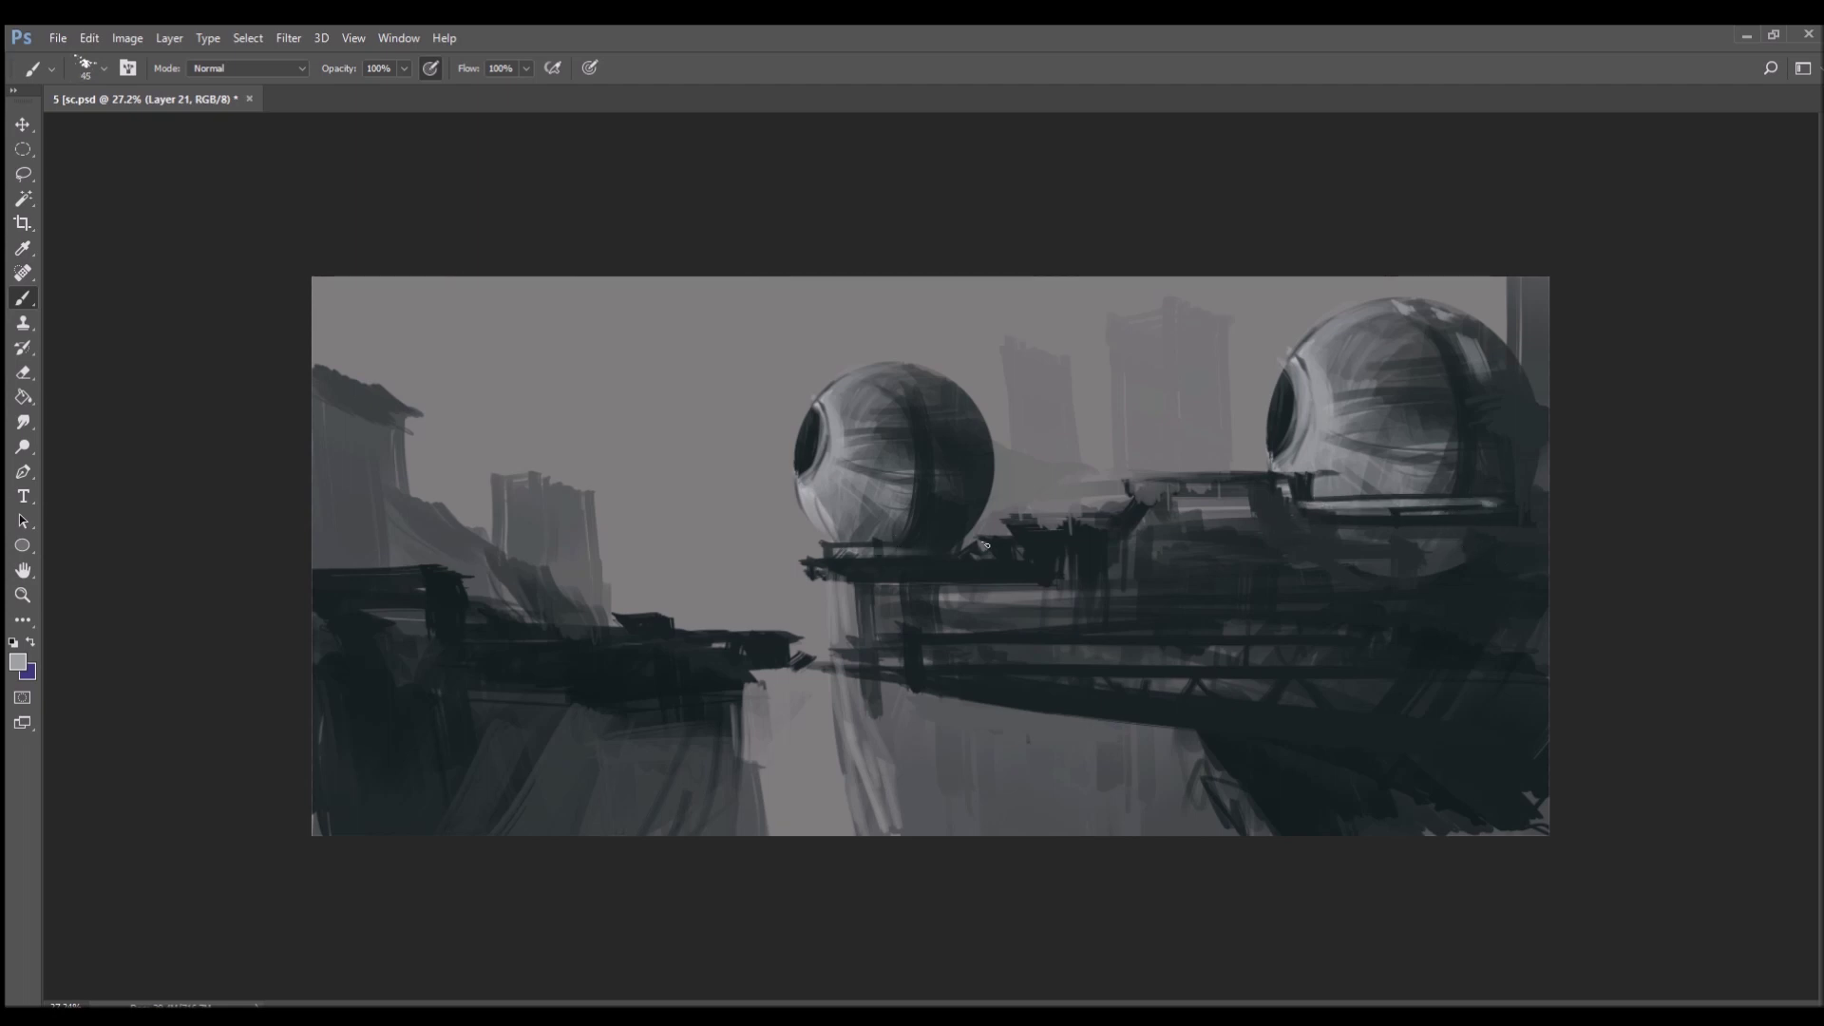
- Paint a light diagonal strut on the structure below the large sphere and darken around it with a sampled tone
{"action": "left_click_drag", "start_coordinate": [1328, 560], "coordinate": [1279, 626]}
{"action": "left_click", "coordinate": [1343, 611], "text": "alt"}
{"action": "mouse_move", "coordinate": [1323, 568]}
{"action": "left_mouse_down"}
{"action": "mouse_move", "coordinate": [1471, 571]}
{"action": "mouse_move", "coordinate": [1294, 566]}
{"action": "mouse_move", "coordinate": [1454, 557]}
{"action": "mouse_move", "coordinate": [1395, 559]}
{"action": "left_mouse_up"}
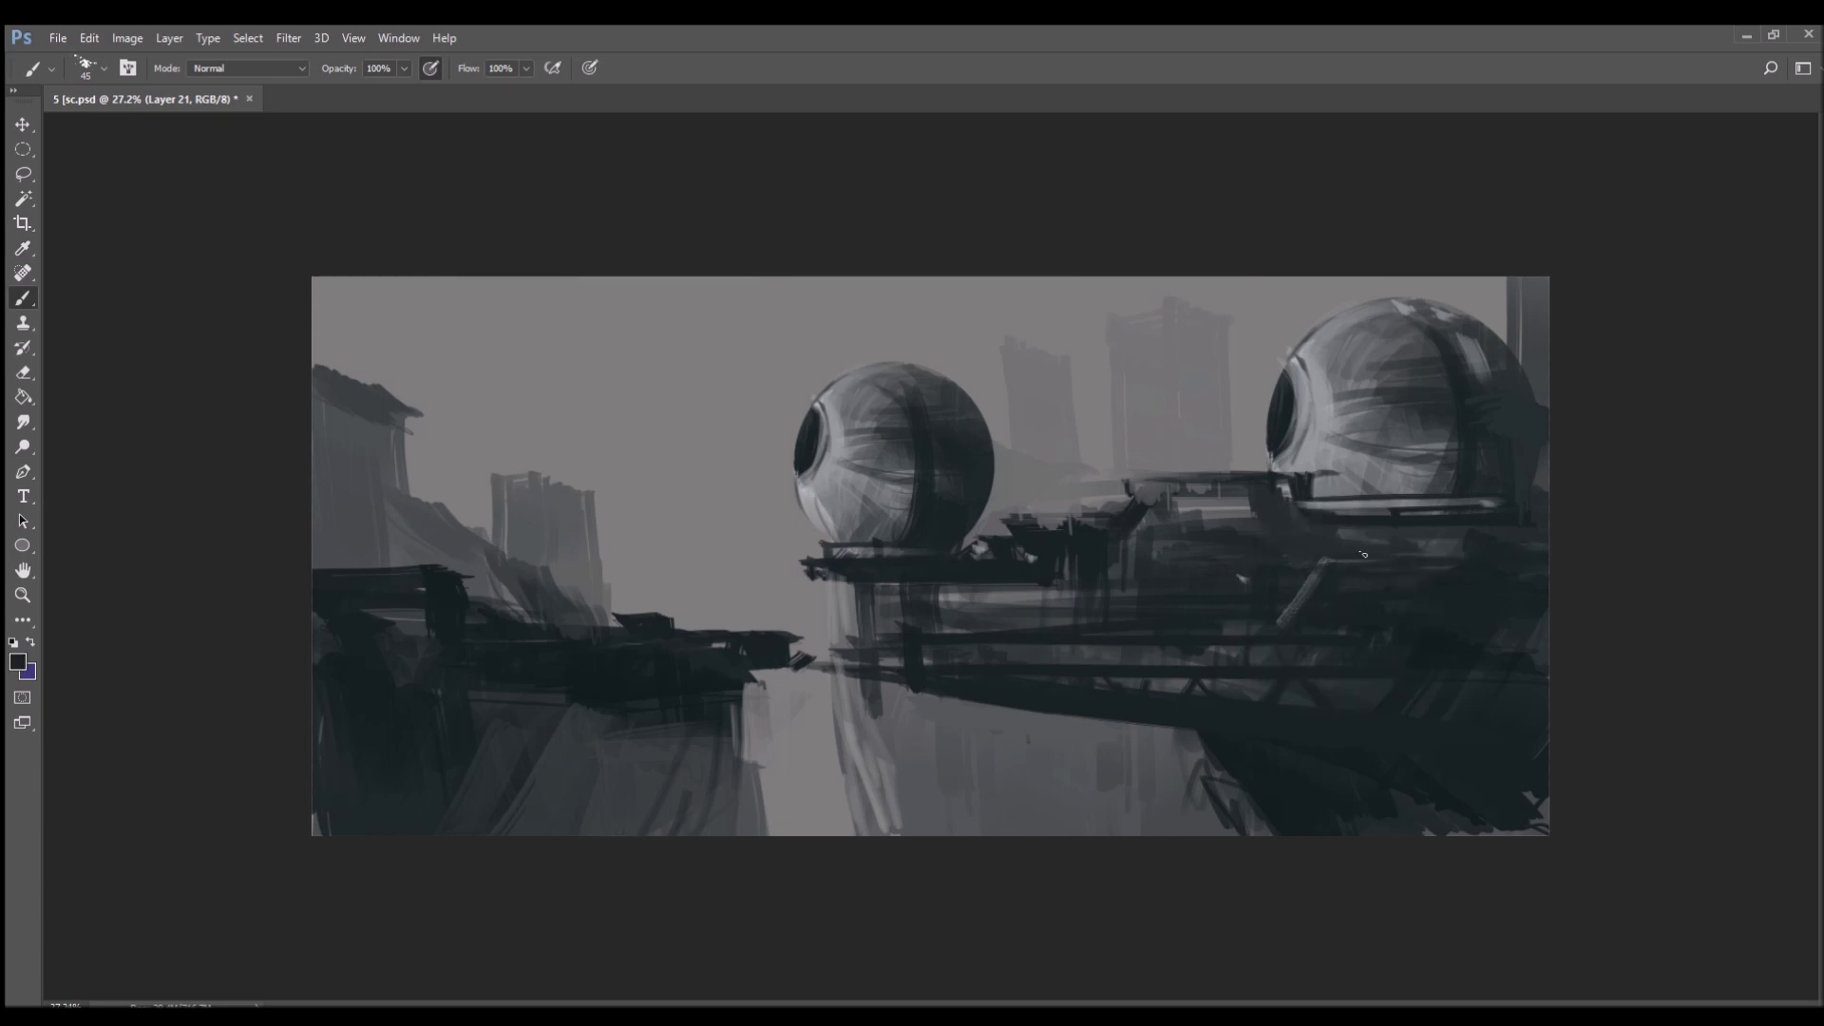
- Rework the left platform's tip and the beam end across the gap with short vertical strokes in sampled tones
{"action": "left_click", "coordinate": [775, 627], "text": "alt"}
{"action": "mouse_move", "coordinate": [805, 633]}
{"action": "left_mouse_down"}
{"action": "mouse_move", "coordinate": [798, 674]}
{"action": "mouse_move", "coordinate": [770, 676]}
{"action": "mouse_move", "coordinate": [815, 668]}
{"action": "mouse_move", "coordinate": [763, 657]}
{"action": "mouse_move", "coordinate": [837, 659]}
{"action": "mouse_move", "coordinate": [747, 656]}
{"action": "mouse_move", "coordinate": [814, 689]}
{"action": "left_mouse_up"}
{"action": "left_click", "coordinate": [768, 656], "text": "alt"}
{"action": "left_click", "coordinate": [817, 650], "text": "alt"}
{"action": "mouse_move", "coordinate": [818, 636]}
{"action": "left_mouse_down"}
{"action": "mouse_move", "coordinate": [827, 710]}
{"action": "mouse_move", "coordinate": [809, 637]}
{"action": "mouse_move", "coordinate": [817, 686]}
{"action": "left_mouse_up"}
{"action": "left_click", "coordinate": [815, 722], "text": "alt"}
{"action": "left_click", "coordinate": [841, 665], "text": "alt"}
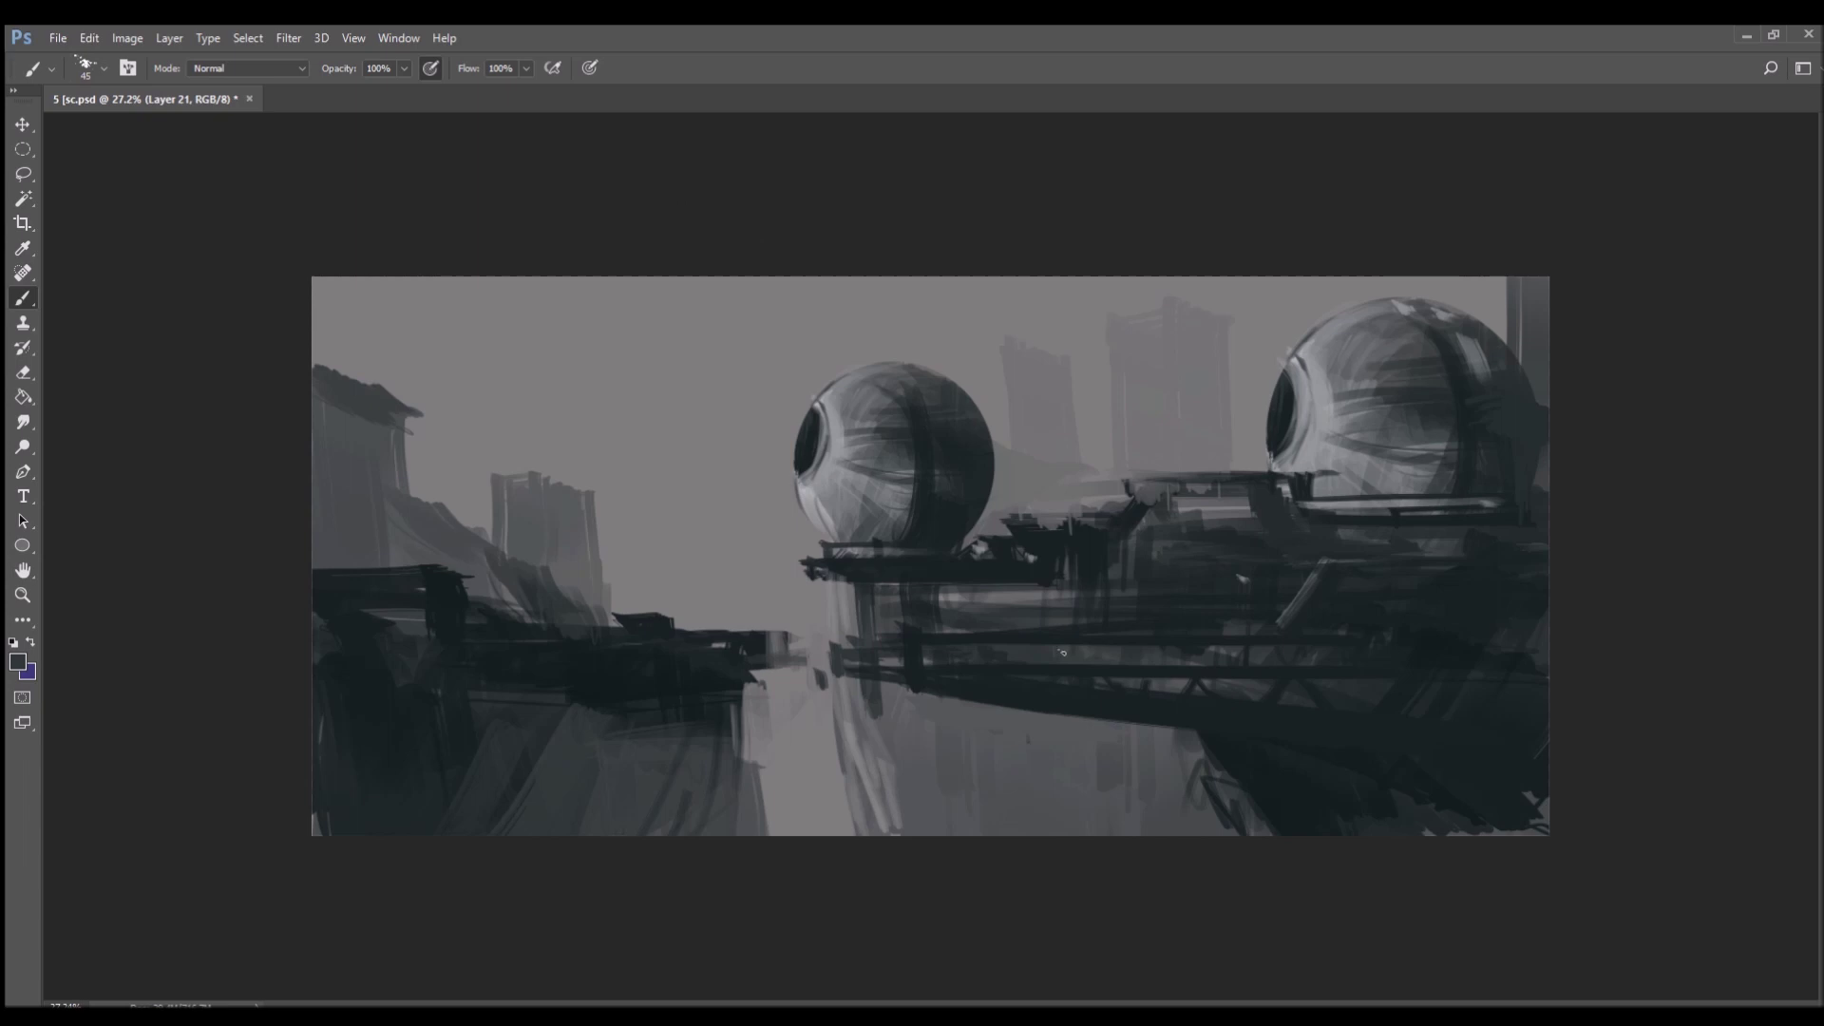
- Sample near-black and, with brush size 30, define the left platform with long horizontal lines and a small post on top
{"action": "key", "text": "ctrl+plus"}
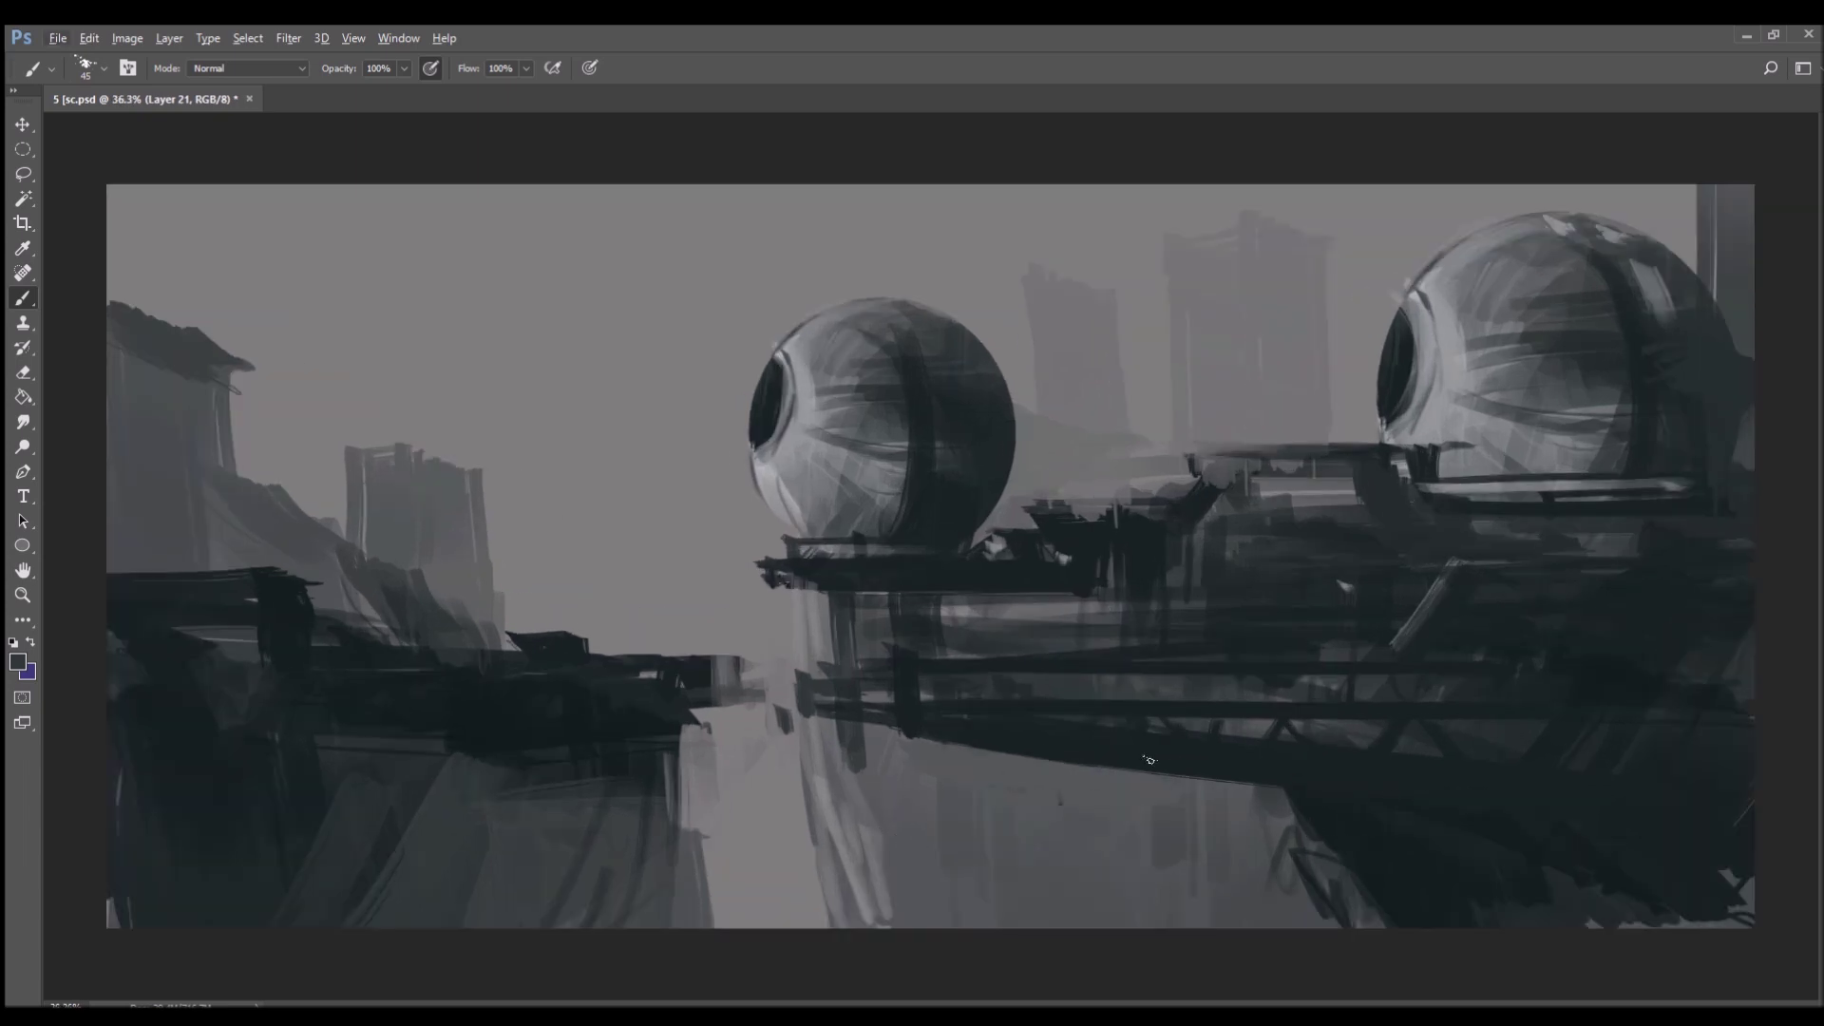
{"action": "key", "text": "i"}
{"action": "left_click", "coordinate": [218, 659]}
{"action": "key", "text": "b"}
{"action": "mouse_move", "coordinate": [366, 674]}
{"action": "left_mouse_down"}
{"action": "mouse_move", "coordinate": [589, 685]}
{"action": "mouse_move", "coordinate": [440, 677]}
{"action": "mouse_move", "coordinate": [692, 684]}
{"action": "left_mouse_up"}
{"action": "left_click_drag", "start_coordinate": [475, 675], "coordinate": [705, 665]}
{"action": "left_click", "coordinate": [622, 705], "text": "alt"}
{"action": "mouse_move", "coordinate": [551, 670]}
{"action": "left_mouse_down"}
{"action": "mouse_move", "coordinate": [696, 663]}
{"action": "mouse_move", "coordinate": [662, 677]}
{"action": "left_mouse_up"}
{"action": "left_click", "coordinate": [651, 671], "text": "alt"}
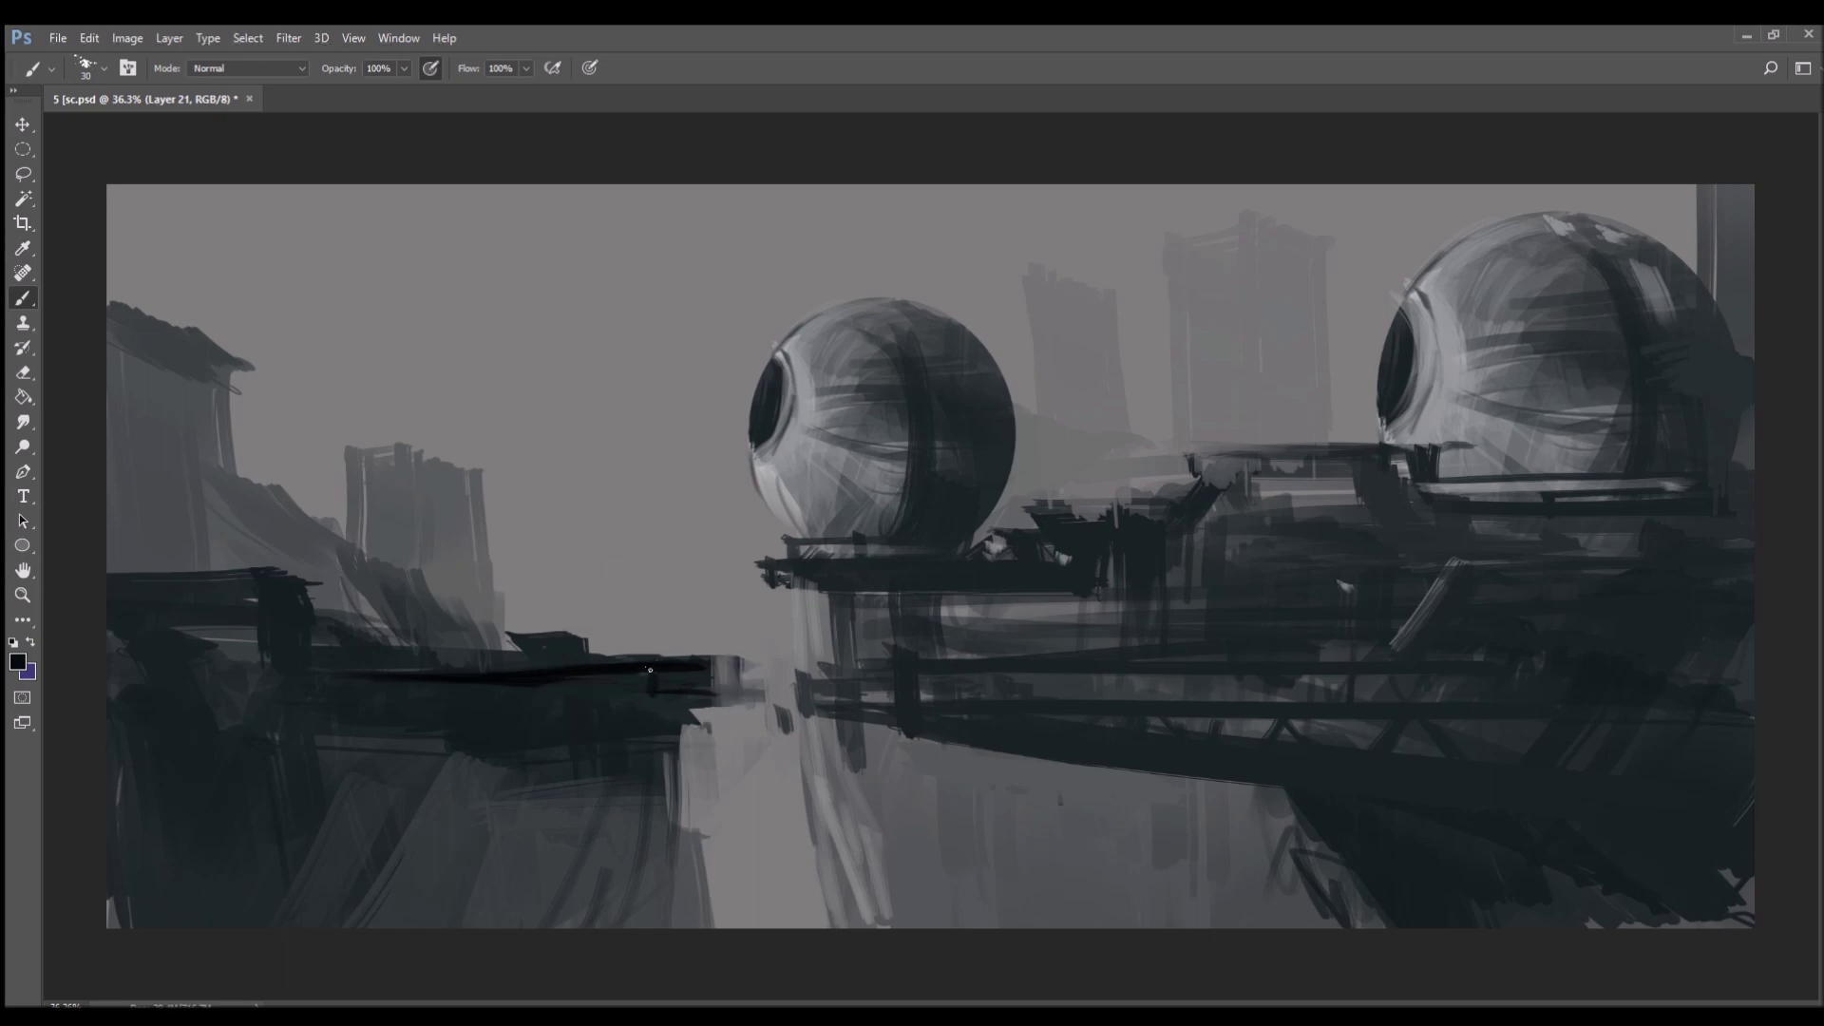
{"action": "left_click_drag", "start_coordinate": [454, 715], "coordinate": [717, 705]}
{"action": "left_click_drag", "start_coordinate": [381, 671], "coordinate": [732, 666]}
{"action": "mouse_move", "coordinate": [554, 642]}
{"action": "left_mouse_down"}
{"action": "mouse_move", "coordinate": [597, 637]}
{"action": "mouse_move", "coordinate": [580, 656]}
{"action": "left_mouse_up"}
- Add a small block at the foot of the distant left tower and a thin railing on the left platform in sampled tones
{"action": "left_click", "coordinate": [444, 619], "text": "alt"}
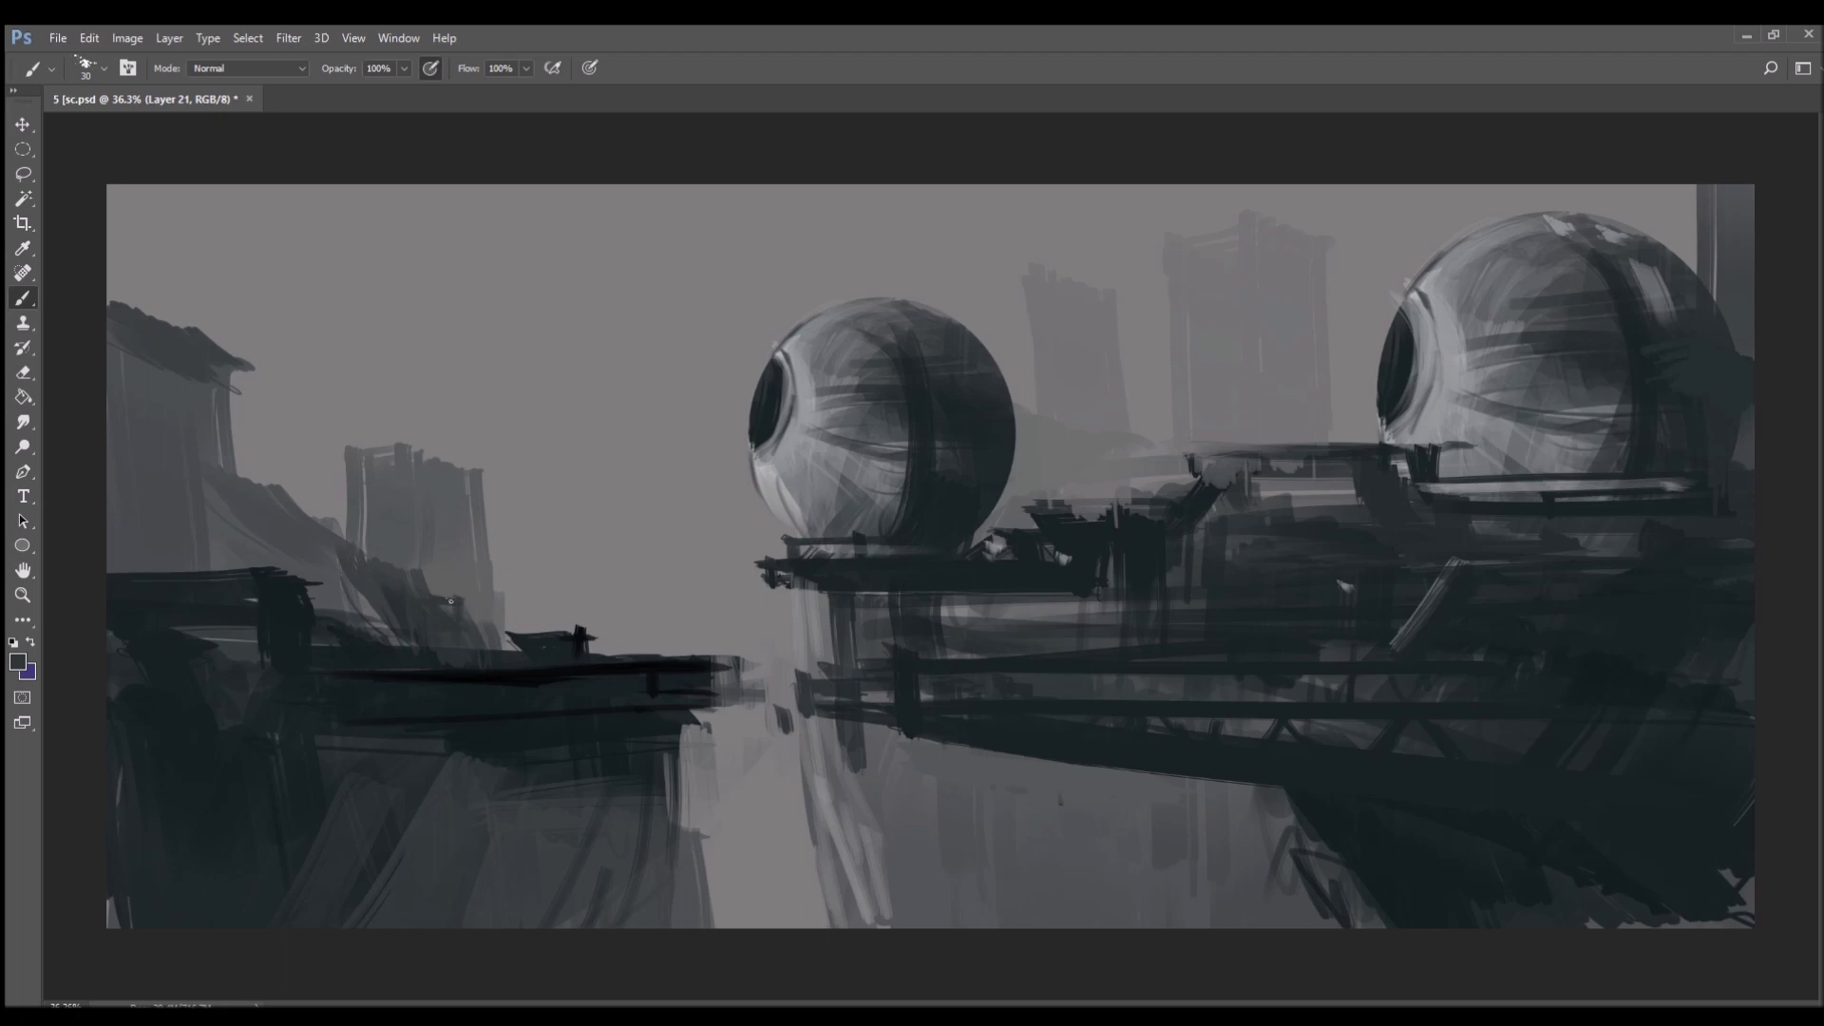
{"action": "left_click", "coordinate": [469, 626], "text": "alt"}
{"action": "left_click_drag", "start_coordinate": [424, 590], "coordinate": [429, 634]}
{"action": "left_click", "coordinate": [522, 646], "text": "alt"}
{"action": "left_click_drag", "start_coordinate": [620, 651], "coordinate": [658, 638]}
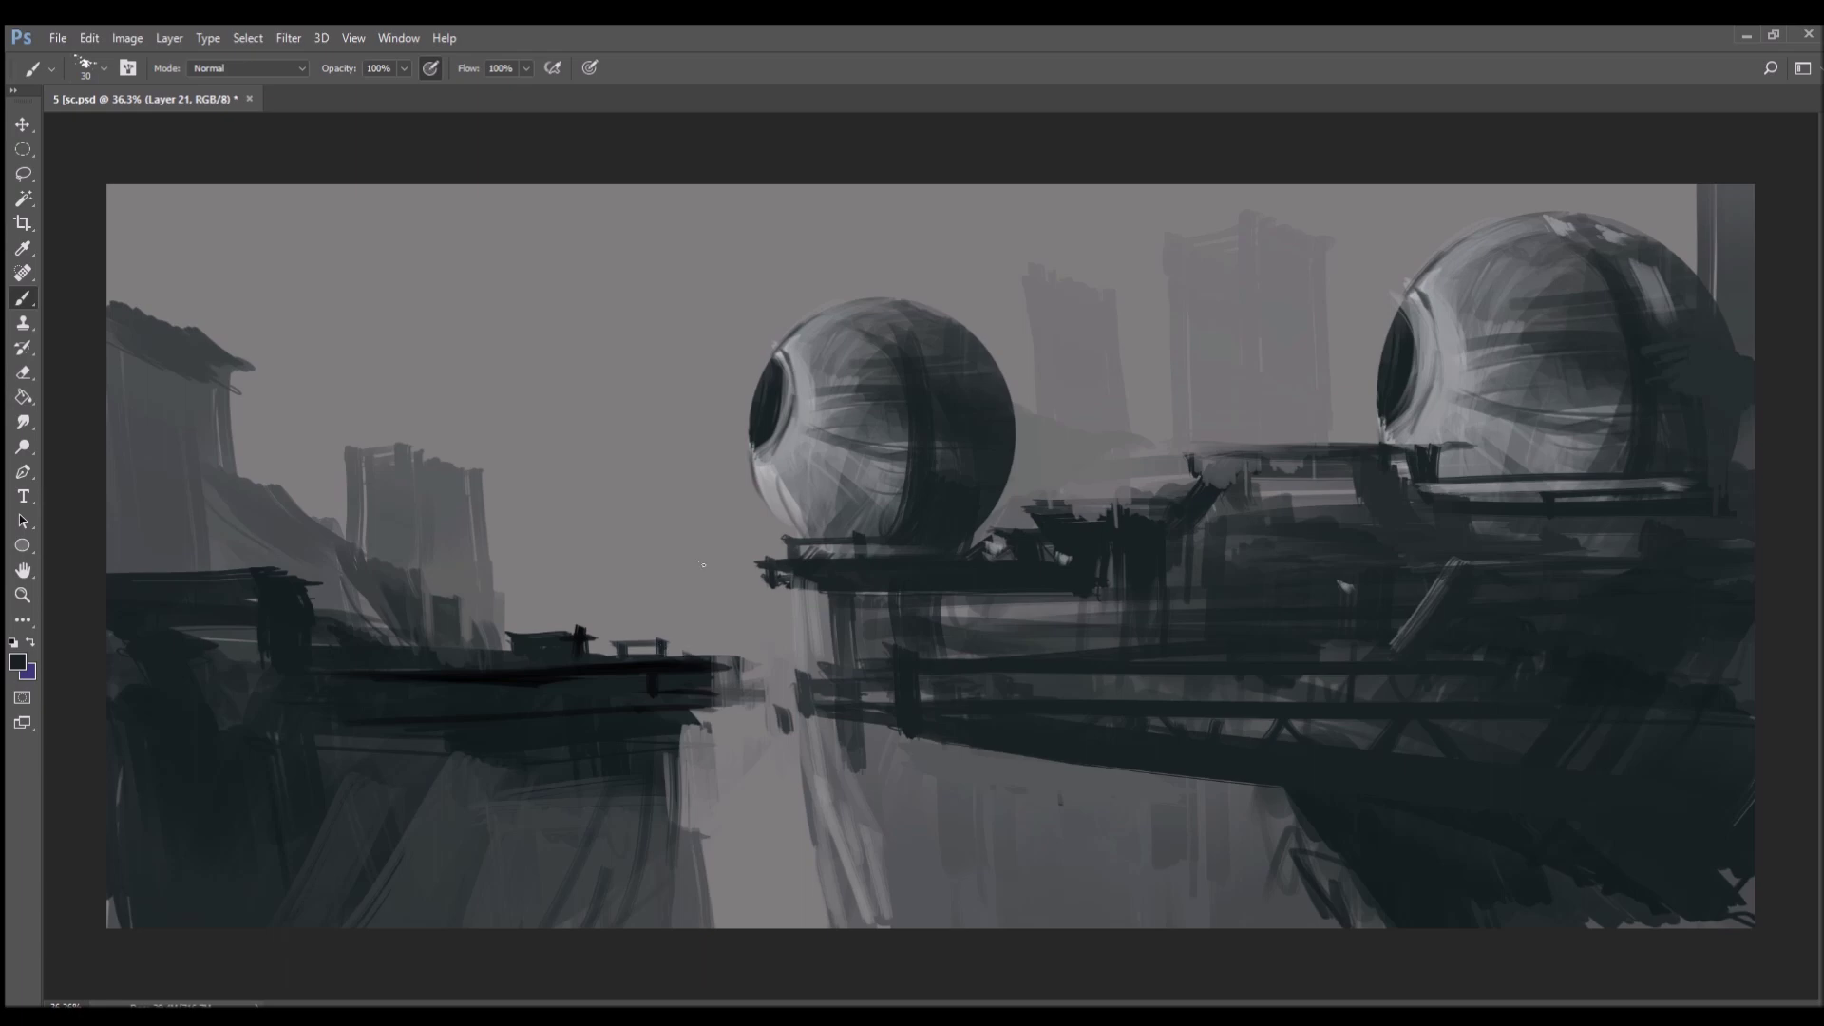
- Shade the faces of the distant left tower with vertical strokes in sampled greys
{"action": "left_click", "coordinate": [414, 447], "text": "alt"}
{"action": "mouse_move", "coordinate": [421, 578]}
{"action": "left_mouse_down"}
{"action": "mouse_move", "coordinate": [407, 446]}
{"action": "mouse_move", "coordinate": [457, 470]}
{"action": "mouse_move", "coordinate": [461, 588]}
{"action": "left_mouse_up"}
{"action": "left_click_drag", "start_coordinate": [441, 473], "coordinate": [450, 575]}
{"action": "mouse_move", "coordinate": [438, 475]}
{"action": "left_mouse_down"}
{"action": "mouse_move", "coordinate": [437, 592]}
{"action": "mouse_move", "coordinate": [402, 484]}
{"action": "mouse_move", "coordinate": [394, 581]}
{"action": "mouse_move", "coordinate": [407, 479]}
{"action": "mouse_move", "coordinate": [415, 589]}
{"action": "left_mouse_up"}
{"action": "left_click", "coordinate": [397, 575], "text": "alt"}
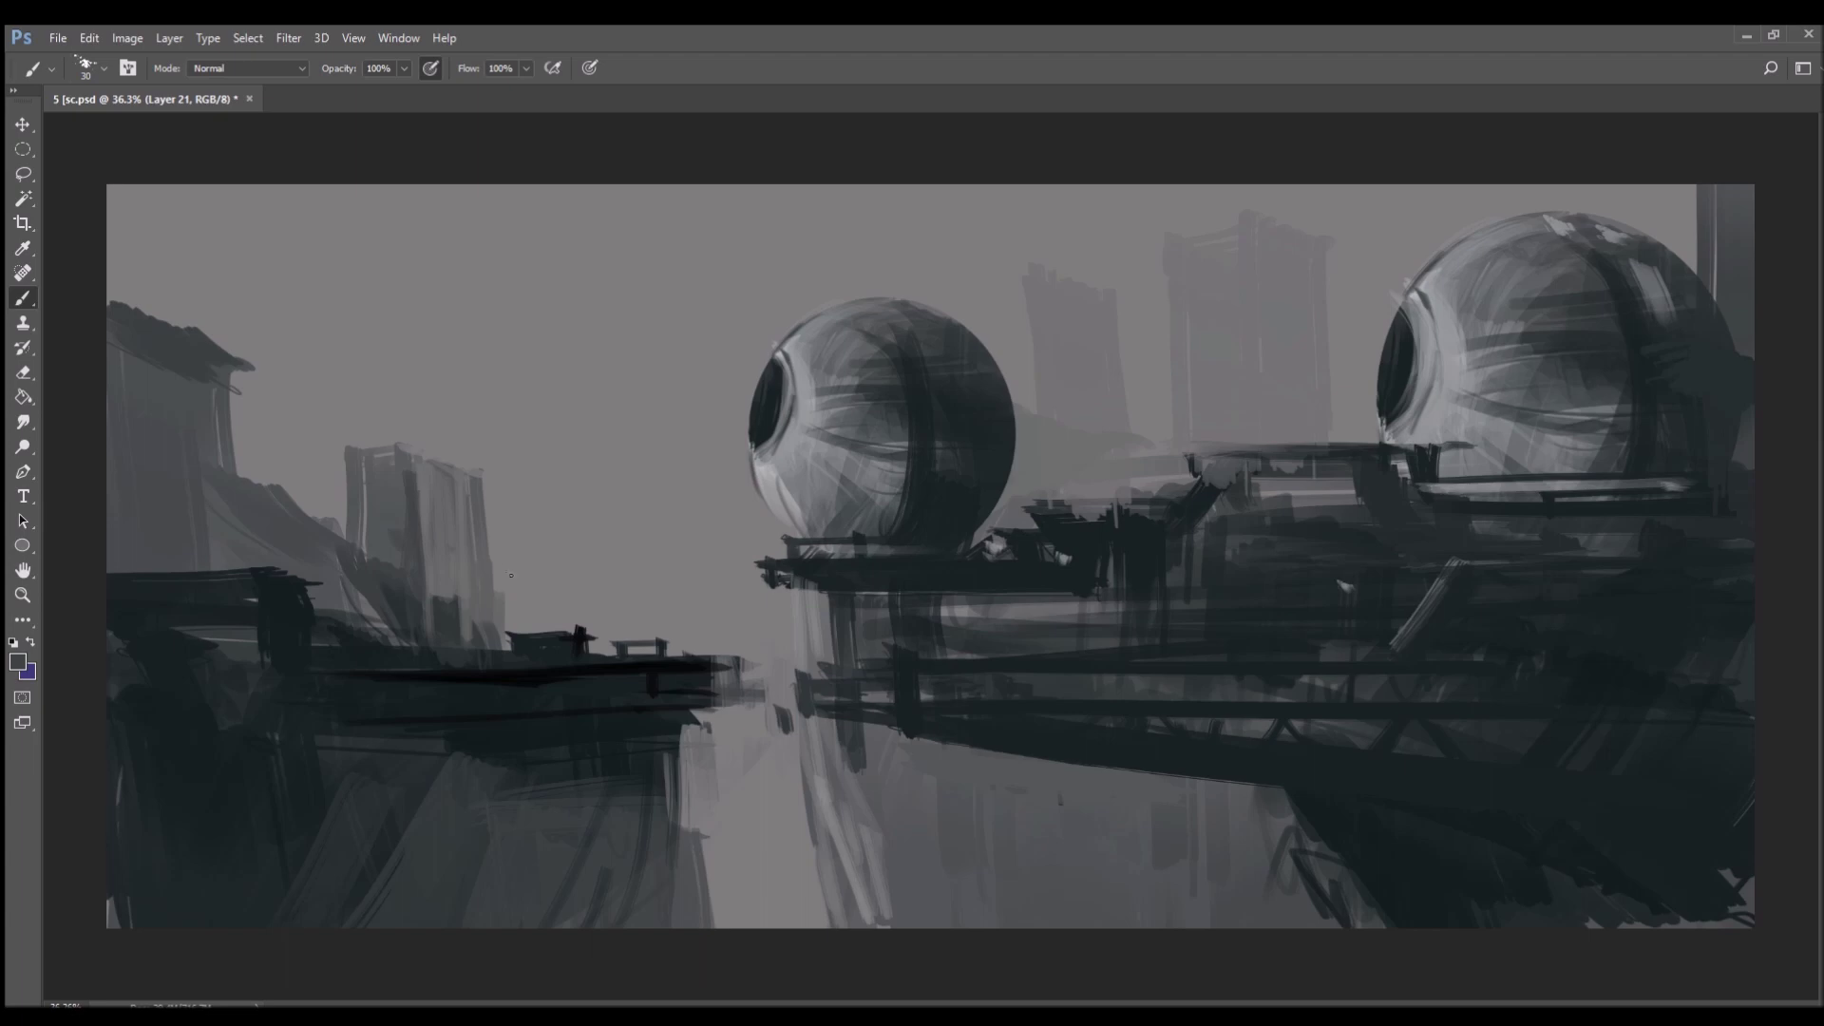
- Paint small distant buildings beside the left tower and rework the top edge of the left cliff with sampled tones
{"action": "left_click", "coordinate": [492, 605], "text": "alt"}
{"action": "mouse_move", "coordinate": [507, 599]}
{"action": "left_mouse_down"}
{"action": "mouse_move", "coordinate": [541, 604]}
{"action": "mouse_move", "coordinate": [524, 629]}
{"action": "left_mouse_up"}
{"action": "left_click", "coordinate": [158, 316], "text": "alt"}
{"action": "mouse_move", "coordinate": [107, 281]}
{"action": "left_mouse_down"}
{"action": "mouse_move", "coordinate": [135, 319]}
{"action": "mouse_move", "coordinate": [192, 324]}
{"action": "left_mouse_up"}
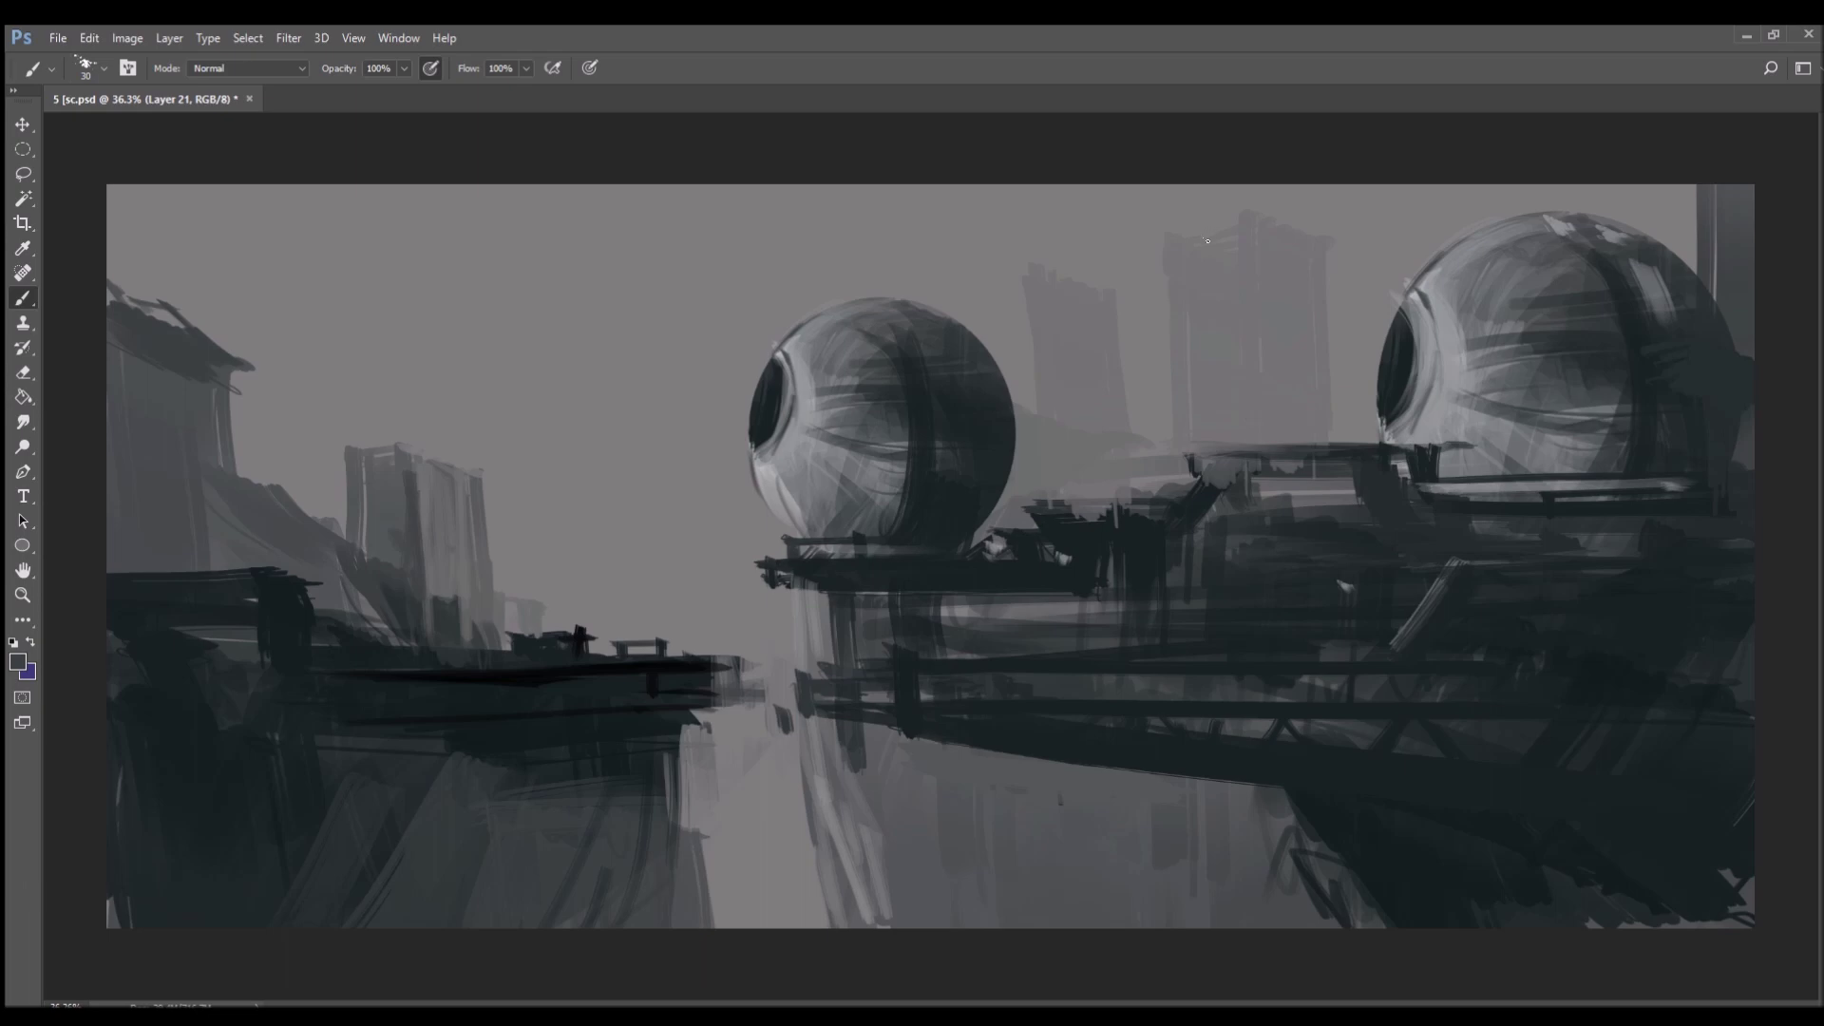
- Shade side faces on the two distant towers between the spheres and clean up their tops, enlarging the brush to size 300
{"action": "mouse_move", "coordinate": [1174, 228]}
{"action": "left_mouse_down"}
{"action": "mouse_move", "coordinate": [1325, 237]}
{"action": "mouse_move", "coordinate": [1338, 399]}
{"action": "mouse_move", "coordinate": [1273, 407]}
{"action": "left_mouse_up"}
{"action": "key", "text": "]"}
{"action": "key", "text": "]"}
{"action": "key", "text": "]"}
{"action": "key", "text": "]"}
{"action": "key", "text": "]"}
{"action": "key", "text": "]"}
{"action": "key", "text": "]"}
{"action": "key", "text": "]"}
{"action": "key", "text": "]"}
{"action": "key", "text": "]"}
{"action": "key", "text": "]"}
{"action": "key", "text": "]"}
{"action": "key", "text": "]"}
{"action": "key", "text": "]"}
{"action": "left_click_drag", "start_coordinate": [1111, 365], "coordinate": [1152, 472]}
{"action": "left_click", "coordinate": [1083, 281], "text": "alt"}
{"action": "left_click_drag", "start_coordinate": [1045, 275], "coordinate": [1140, 283]}
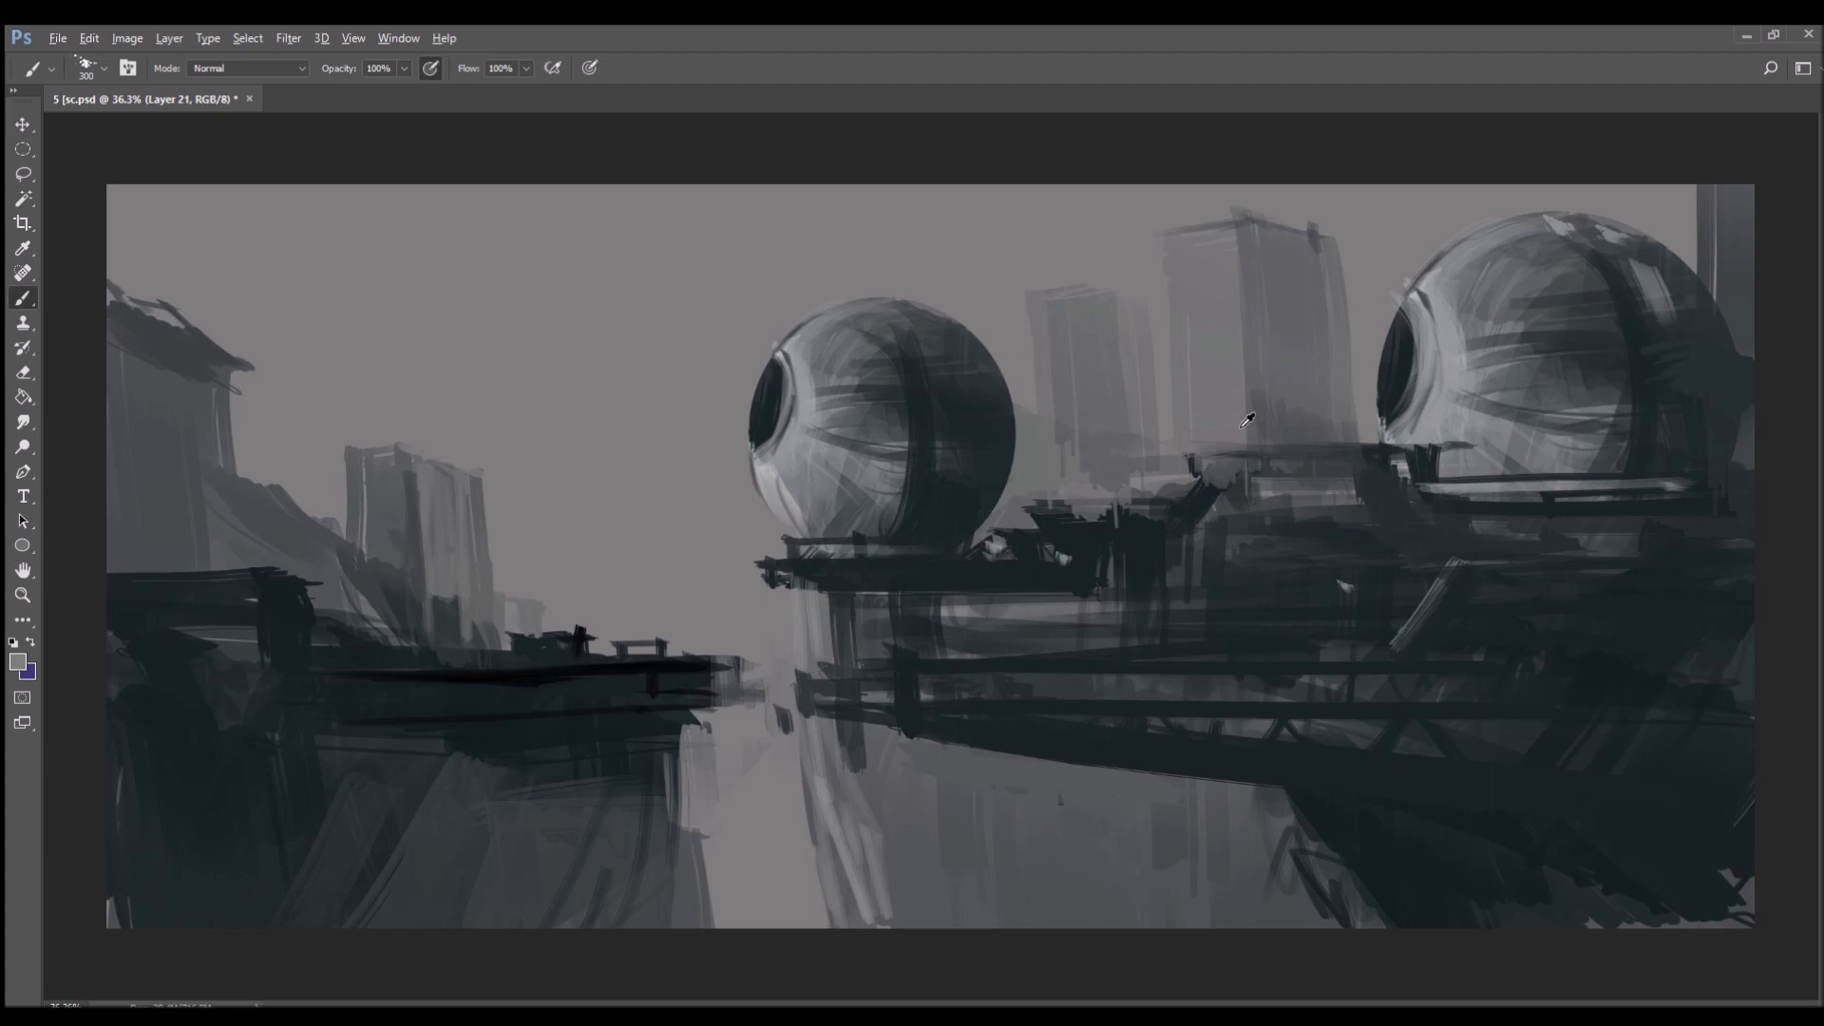
- Reduce the brush size to 50 and rework the small sphere's opening and rim with sampled tones
{"action": "scroll", "coordinate": [1242, 427], "scroll_direction": "down", "scroll_amount": 4}
{"action": "key", "text": "["}
{"action": "key", "text": "["}
{"action": "key", "text": "["}
{"action": "key", "text": "["}
{"action": "key", "text": "["}
{"action": "key", "text": "["}
{"action": "key", "text": "["}
{"action": "key", "text": "["}
{"action": "key", "text": "["}
{"action": "key", "text": "["}
{"action": "key", "text": "["}
{"action": "key", "text": "["}
{"action": "key", "text": "["}
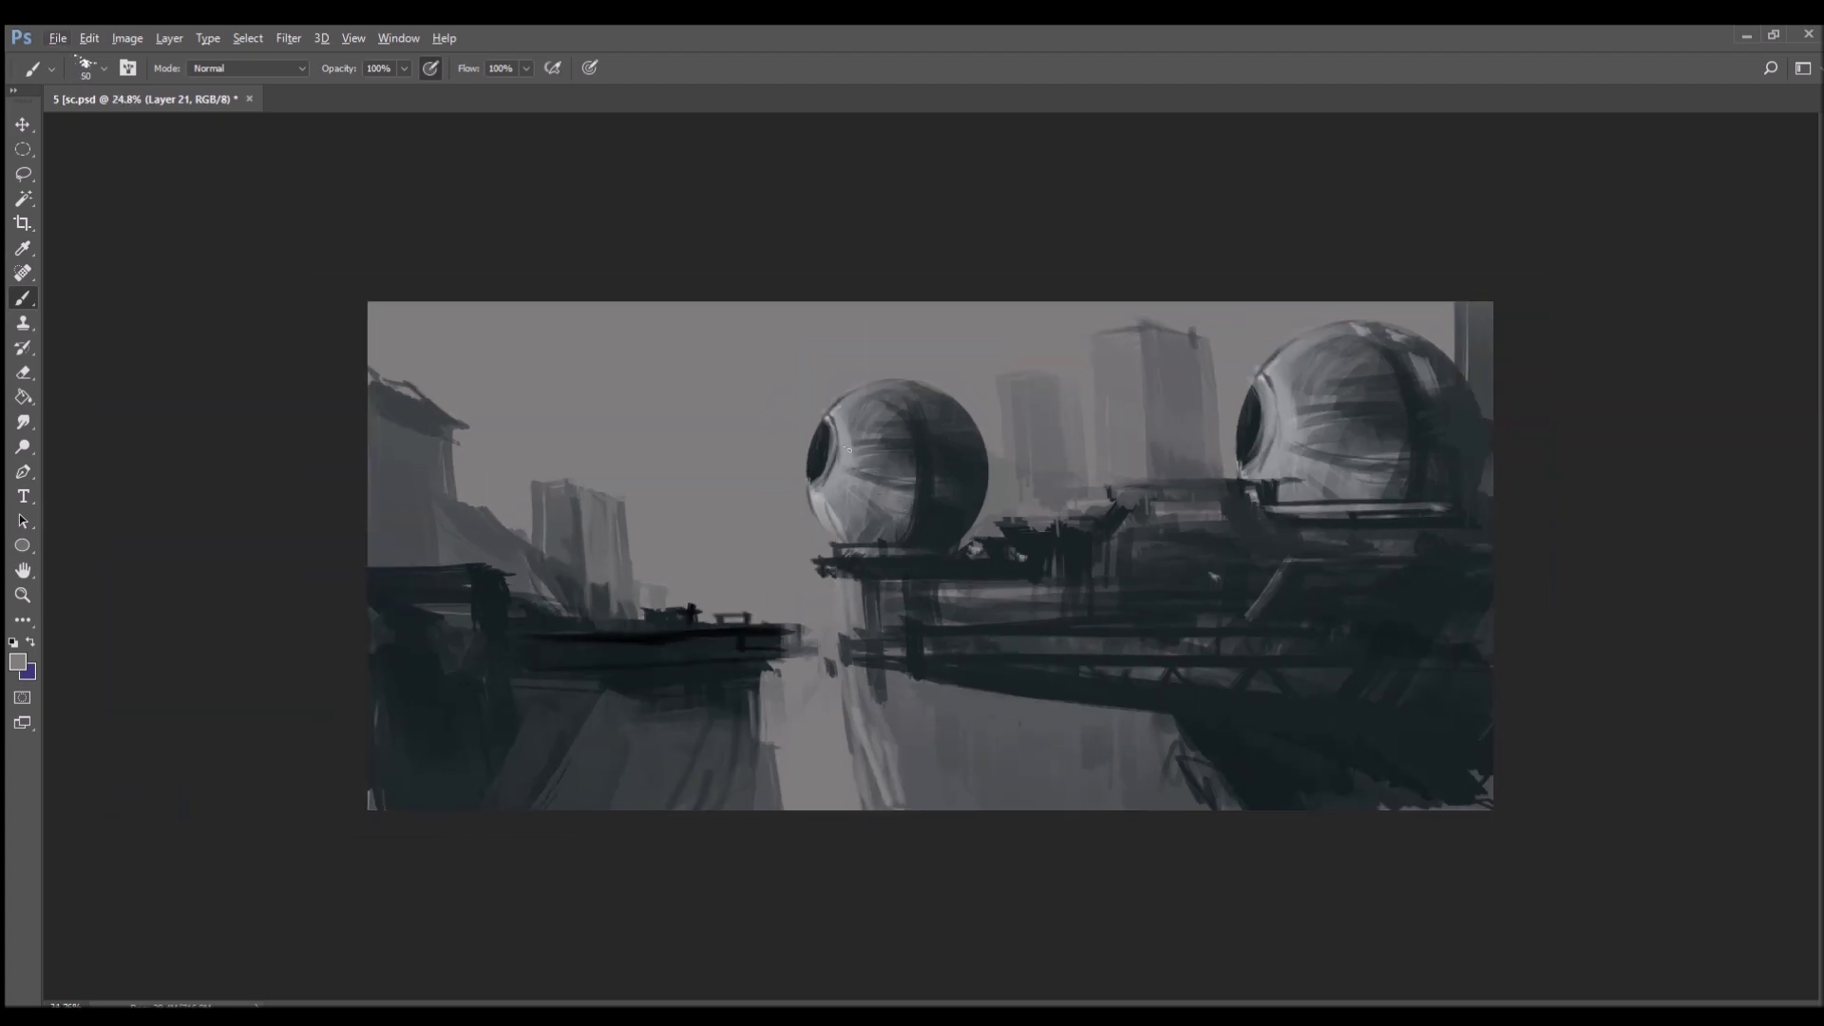
{"action": "left_click", "coordinate": [817, 441], "text": "alt"}
{"action": "left_click_drag", "start_coordinate": [817, 450], "coordinate": [826, 506]}
{"action": "left_click", "coordinate": [849, 488], "text": "alt"}
- Paint a small shaded dome with tiny dark details on the ledge between the two spheres
{"action": "mouse_move", "coordinate": [1073, 518]}
{"action": "left_mouse_down"}
{"action": "mouse_move", "coordinate": [1092, 494]}
{"action": "mouse_move", "coordinate": [1107, 508]}
{"action": "left_mouse_up"}
{"action": "left_click", "coordinate": [1117, 514], "text": "alt"}
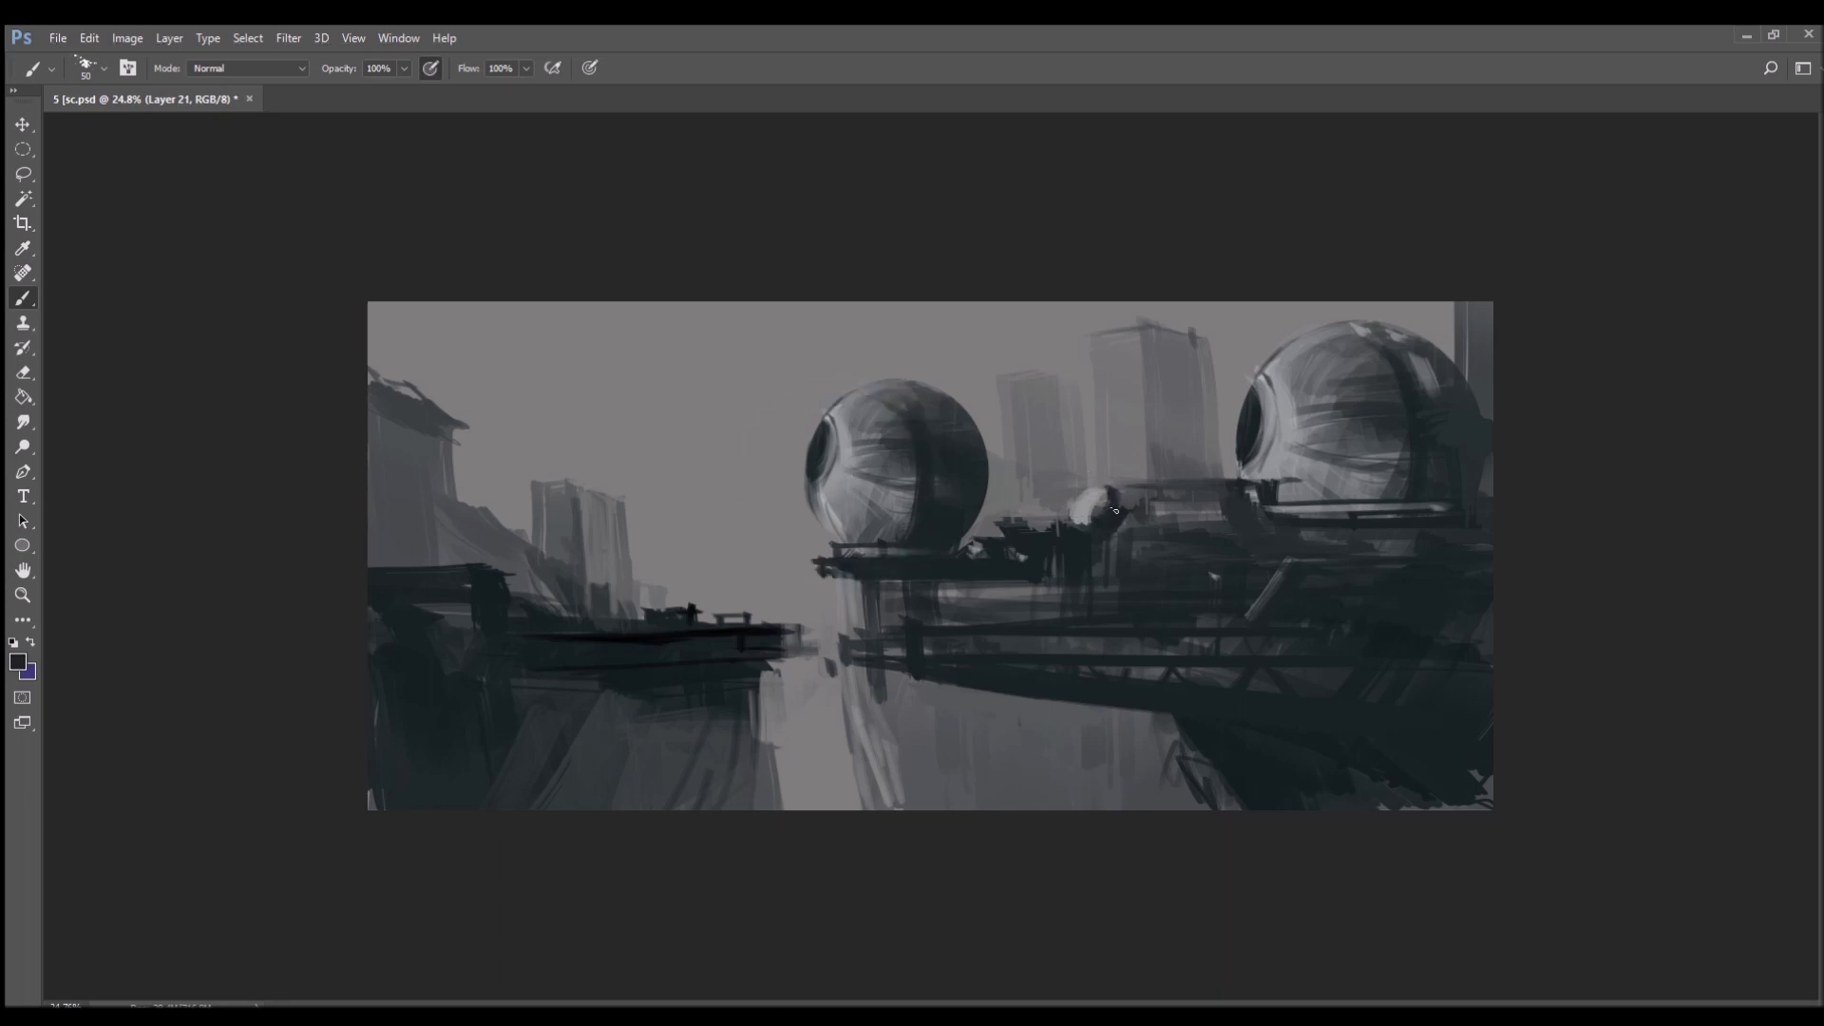
{"action": "left_click_drag", "start_coordinate": [1100, 497], "coordinate": [1086, 507]}
{"action": "left_click", "coordinate": [1089, 507], "text": "alt"}
{"action": "left_click", "coordinate": [1161, 477], "text": "alt"}
{"action": "left_click", "coordinate": [1116, 519], "text": "alt"}
- Outline a slanted ledge at the base of the central rock face with size 25 lines and fill it using brush size 125
{"action": "left_click_drag", "start_coordinate": [873, 762], "coordinate": [955, 807]}
{"action": "mouse_move", "coordinate": [844, 748]}
{"action": "left_mouse_down"}
{"action": "mouse_move", "coordinate": [923, 750]}
{"action": "mouse_move", "coordinate": [1083, 808]}
{"action": "left_mouse_up"}
{"action": "left_click_drag", "start_coordinate": [948, 760], "coordinate": [1094, 809]}
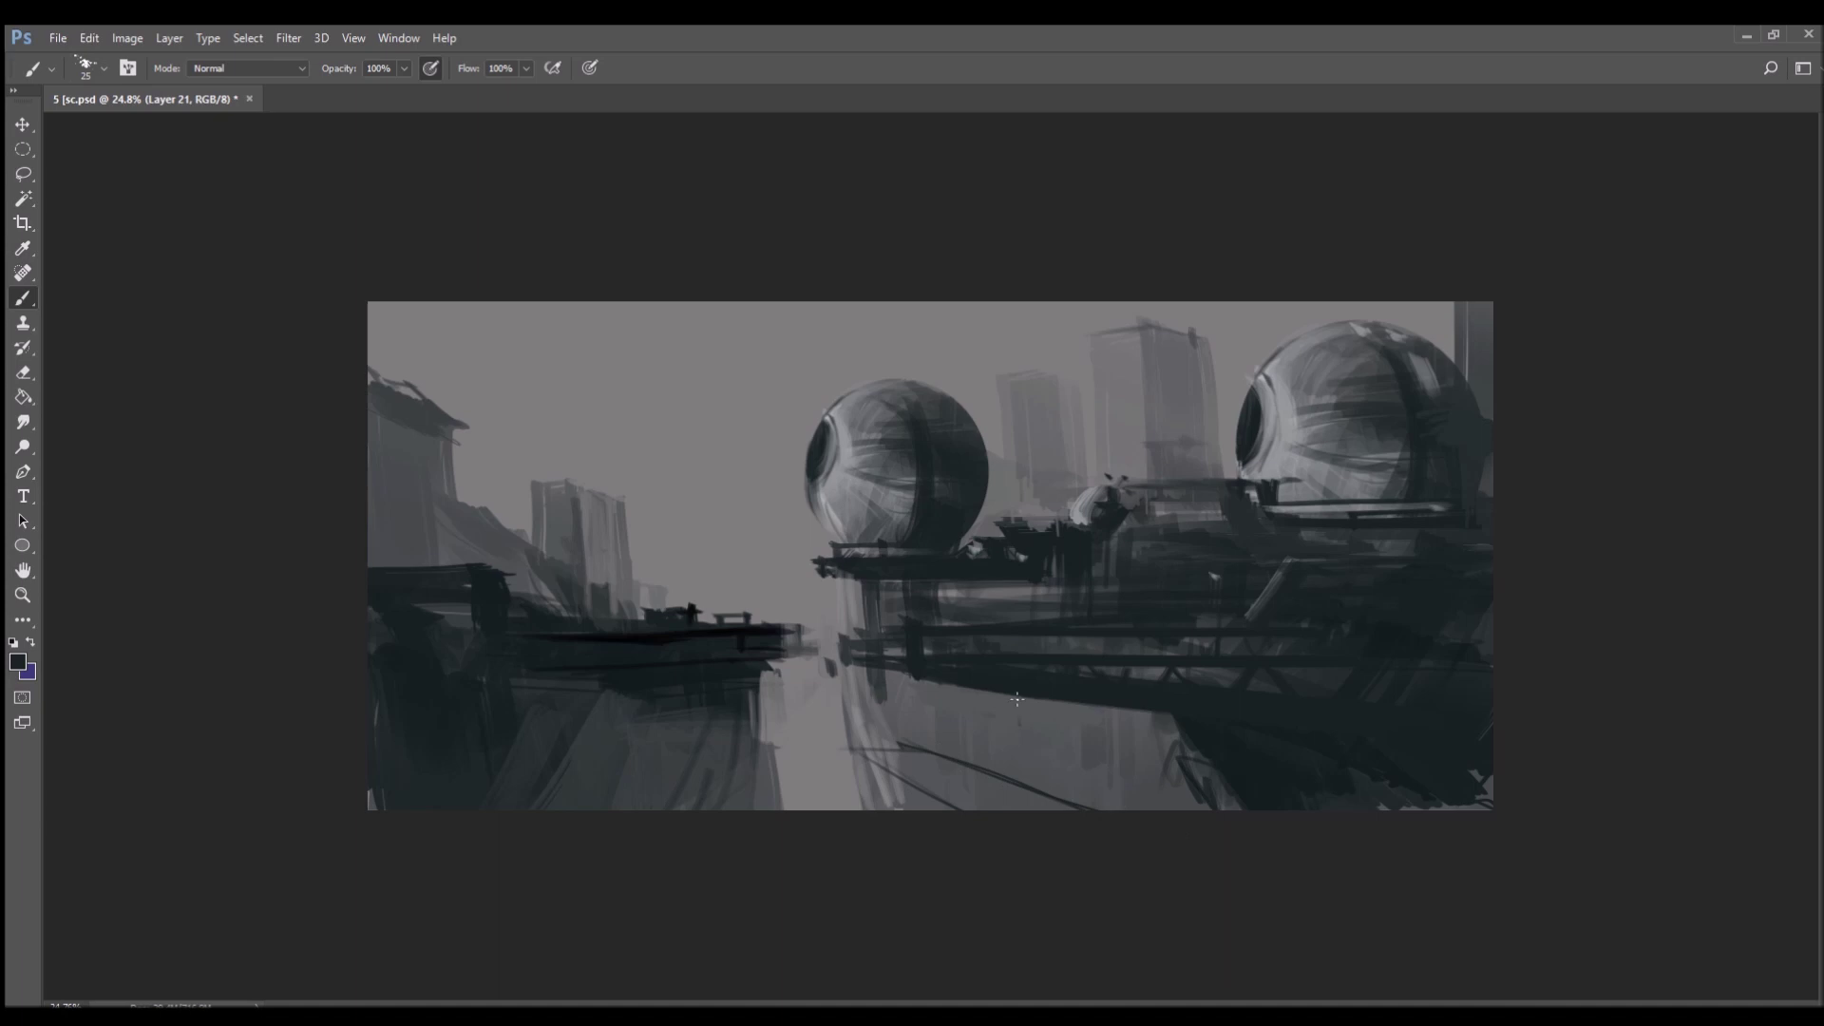
{"action": "key", "text": "]"}
{"action": "key", "text": "]"}
{"action": "key", "text": "]"}
{"action": "key", "text": "]"}
{"action": "key", "text": "]"}
{"action": "key", "text": "]"}
{"action": "key", "text": "]"}
{"action": "mouse_move", "coordinate": [887, 761]}
{"action": "left_mouse_down"}
{"action": "mouse_move", "coordinate": [951, 774]}
{"action": "mouse_move", "coordinate": [945, 807]}
{"action": "mouse_move", "coordinate": [1047, 815]}
{"action": "left_mouse_up"}
- Break up the lower-right rock face with diagonal light and dark strokes in sampled tones
{"action": "mouse_move", "coordinate": [1193, 738]}
{"action": "left_mouse_down"}
{"action": "mouse_move", "coordinate": [1177, 753]}
{"action": "mouse_move", "coordinate": [1192, 803]}
{"action": "left_mouse_up"}
{"action": "left_click_drag", "start_coordinate": [1102, 767], "coordinate": [1144, 794]}
{"action": "mouse_move", "coordinate": [1100, 719]}
{"action": "left_mouse_down"}
{"action": "mouse_move", "coordinate": [1159, 758]}
{"action": "mouse_move", "coordinate": [1269, 762]}
{"action": "mouse_move", "coordinate": [1400, 808]}
{"action": "left_mouse_up"}
{"action": "left_click", "coordinate": [1144, 731], "text": "alt"}
{"action": "left_click", "coordinate": [1474, 766], "text": "alt"}
{"action": "mouse_move", "coordinate": [1486, 766]}
{"action": "left_mouse_down"}
{"action": "mouse_move", "coordinate": [1478, 806]}
{"action": "mouse_move", "coordinate": [1409, 818]}
{"action": "left_mouse_up"}
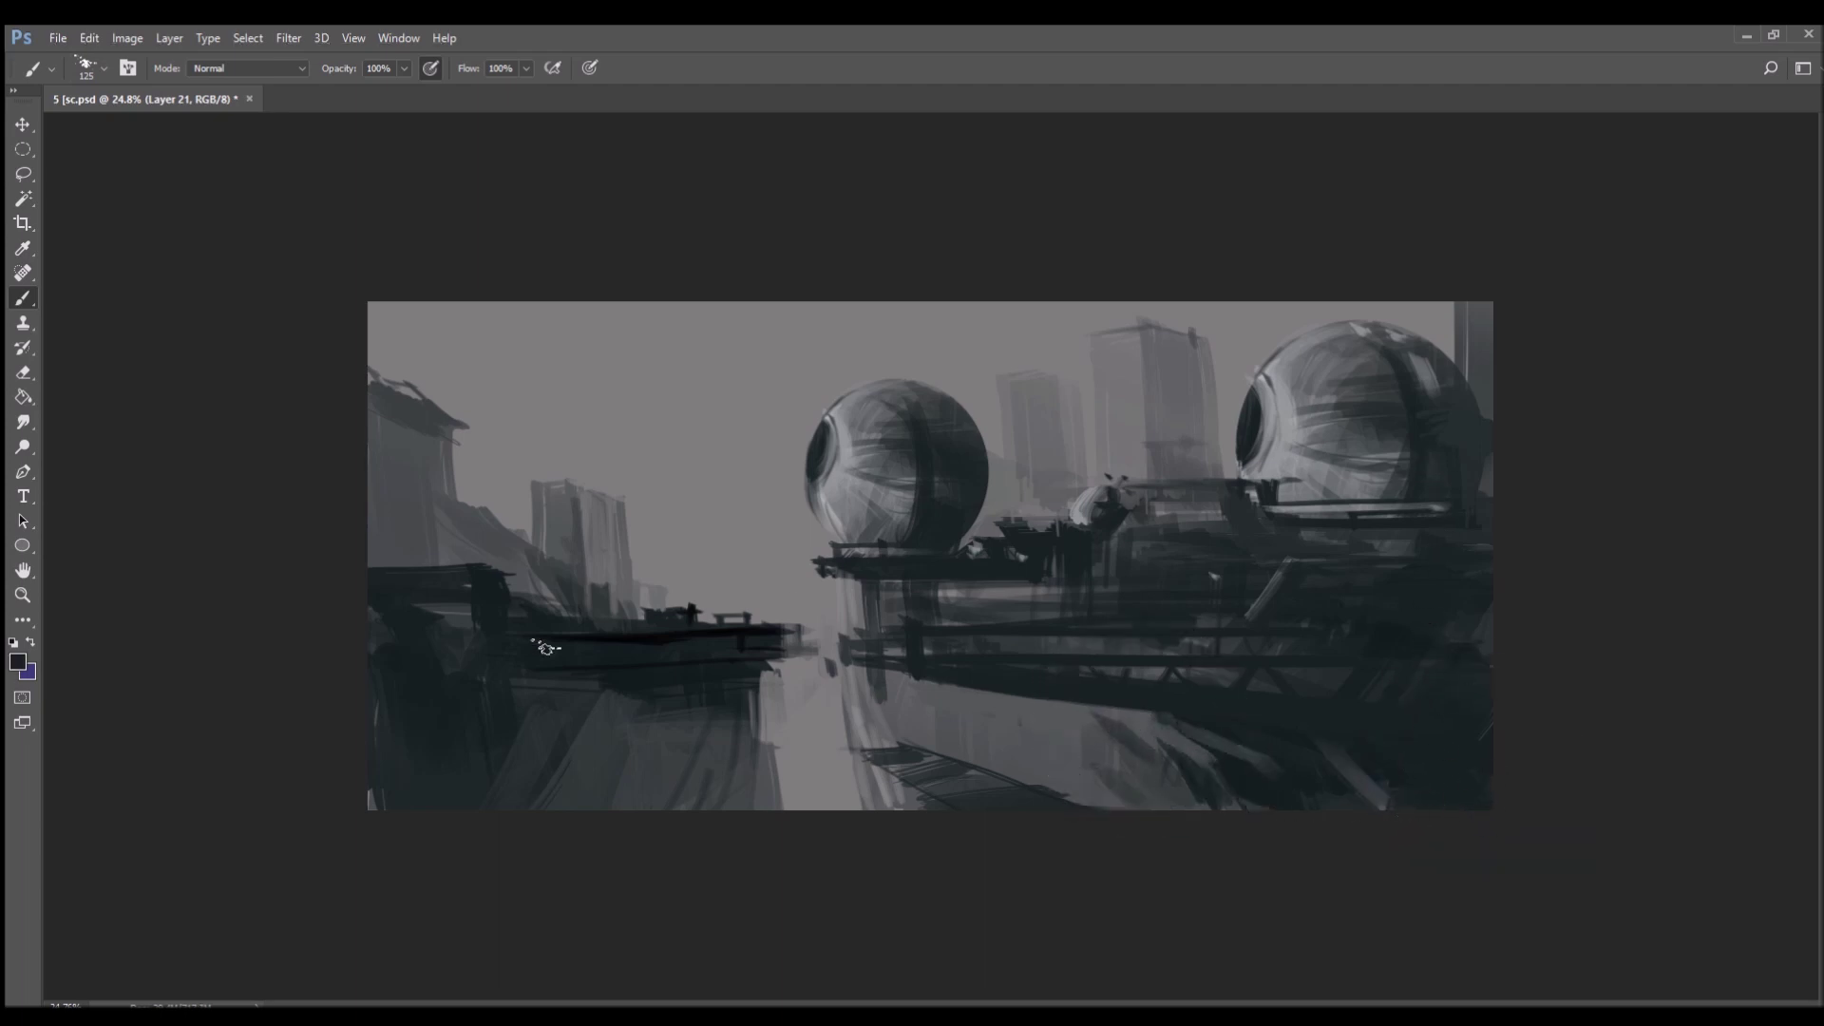
- Sample near-black and darken the left cliff's bottom corner and upper ledges
{"action": "left_click", "coordinate": [656, 646], "text": "alt"}
{"action": "mouse_move", "coordinate": [385, 798]}
{"action": "left_mouse_down"}
{"action": "mouse_move", "coordinate": [380, 689]}
{"action": "mouse_move", "coordinate": [404, 817]}
{"action": "left_mouse_up"}
{"action": "mouse_move", "coordinate": [446, 665]}
{"action": "left_mouse_down"}
{"action": "mouse_move", "coordinate": [408, 807]}
{"action": "mouse_move", "coordinate": [424, 665]}
{"action": "mouse_move", "coordinate": [468, 616]}
{"action": "left_mouse_up"}
{"action": "left_click_drag", "start_coordinate": [369, 560], "coordinate": [472, 563]}
- Reduce the brush size to 40 and draw near-black posts and a diagonal frame on the left cliff's ledges
{"action": "key", "text": "bracketleft"}
{"action": "key", "text": "bracketleft"}
{"action": "key", "text": "bracketleft"}
{"action": "key", "text": "bracketleft"}
{"action": "key", "text": "bracketleft"}
{"action": "key", "text": "bracketleft"}
{"action": "key", "text": "bracketleft"}
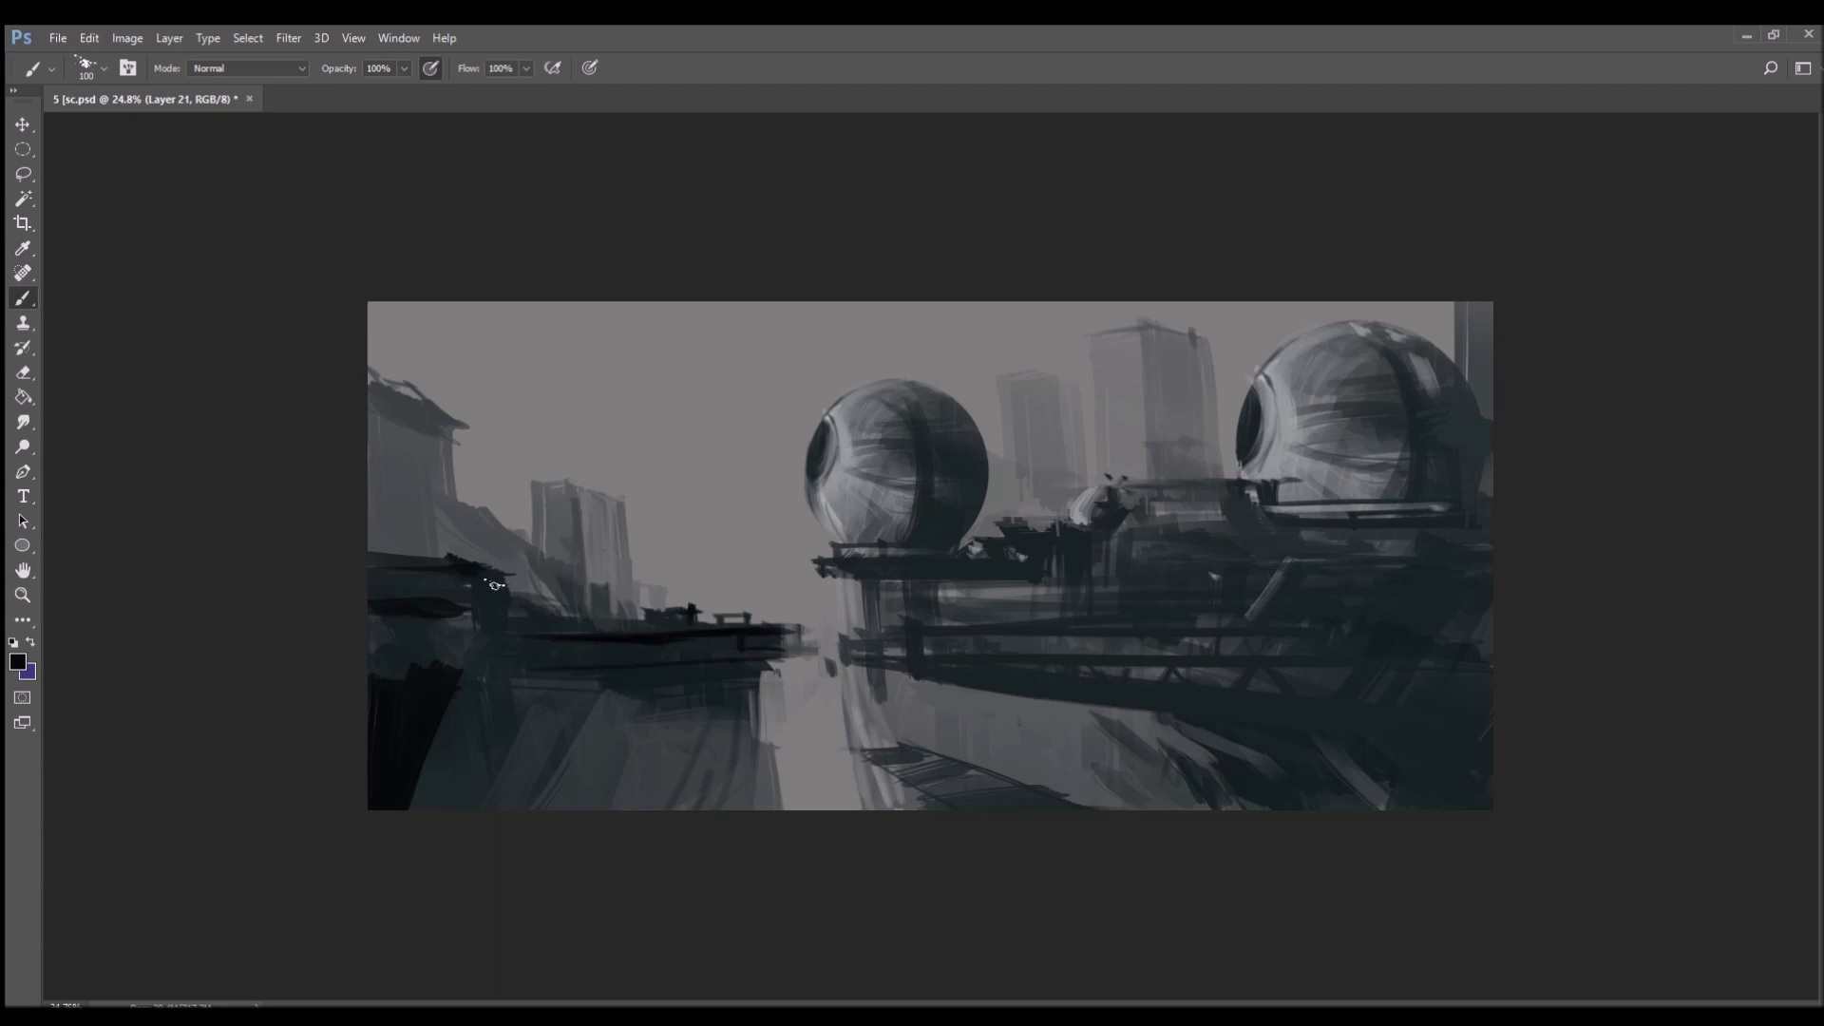
{"action": "mouse_move", "coordinate": [498, 561]}
{"action": "left_mouse_down"}
{"action": "mouse_move", "coordinate": [502, 632]}
{"action": "mouse_move", "coordinate": [478, 601]}
{"action": "left_mouse_up"}
{"action": "left_click_drag", "start_coordinate": [439, 502], "coordinate": [447, 555]}
{"action": "mouse_move", "coordinate": [439, 503]}
{"action": "left_mouse_down"}
{"action": "mouse_move", "coordinate": [496, 551]}
{"action": "mouse_move", "coordinate": [512, 599]}
{"action": "left_mouse_up"}
{"action": "mouse_move", "coordinate": [445, 538]}
{"action": "left_mouse_down"}
{"action": "mouse_move", "coordinate": [495, 559]}
{"action": "mouse_move", "coordinate": [371, 529]}
{"action": "left_mouse_up"}
{"action": "mouse_move", "coordinate": [589, 593]}
{"action": "left_mouse_down"}
{"action": "mouse_move", "coordinate": [619, 604]}
{"action": "mouse_move", "coordinate": [616, 628]}
{"action": "mouse_move", "coordinate": [645, 609]}
{"action": "left_mouse_up"}
- Draw near-black posts, a slanted frame and a long horizontal rail across the structure below the two spheres
{"action": "left_click_drag", "start_coordinate": [900, 610], "coordinate": [903, 630]}
{"action": "mouse_move", "coordinate": [1021, 576]}
{"action": "left_mouse_down"}
{"action": "mouse_move", "coordinate": [1023, 622]}
{"action": "mouse_move", "coordinate": [907, 624]}
{"action": "mouse_move", "coordinate": [1055, 625]}
{"action": "mouse_move", "coordinate": [1131, 582]}
{"action": "mouse_move", "coordinate": [1221, 579]}
{"action": "mouse_move", "coordinate": [1208, 625]}
{"action": "left_mouse_up"}
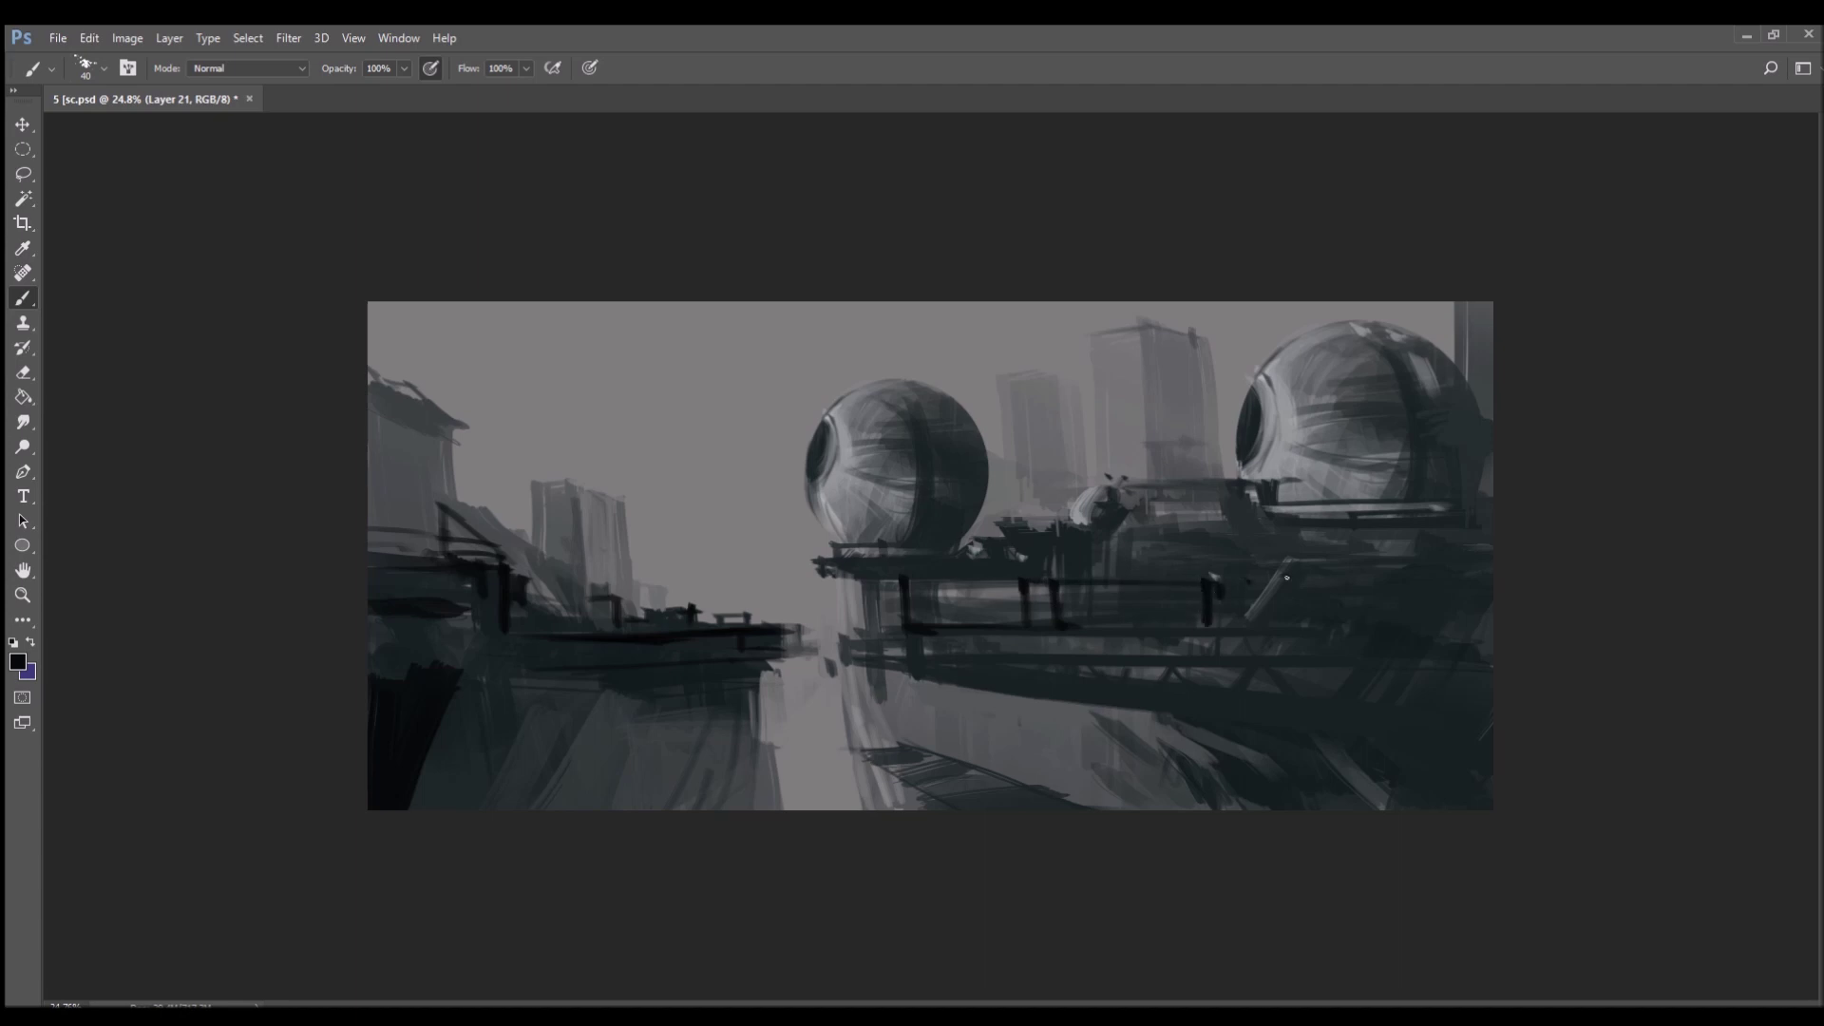
{"action": "mouse_move", "coordinate": [1298, 563]}
{"action": "left_mouse_down"}
{"action": "mouse_move", "coordinate": [1240, 624]}
{"action": "mouse_move", "coordinate": [1204, 620]}
{"action": "left_mouse_up"}
{"action": "mouse_move", "coordinate": [1315, 563]}
{"action": "left_mouse_down"}
{"action": "mouse_move", "coordinate": [1388, 569]}
{"action": "mouse_move", "coordinate": [1467, 535]}
{"action": "left_mouse_up"}
{"action": "left_click_drag", "start_coordinate": [986, 639], "coordinate": [1507, 630]}
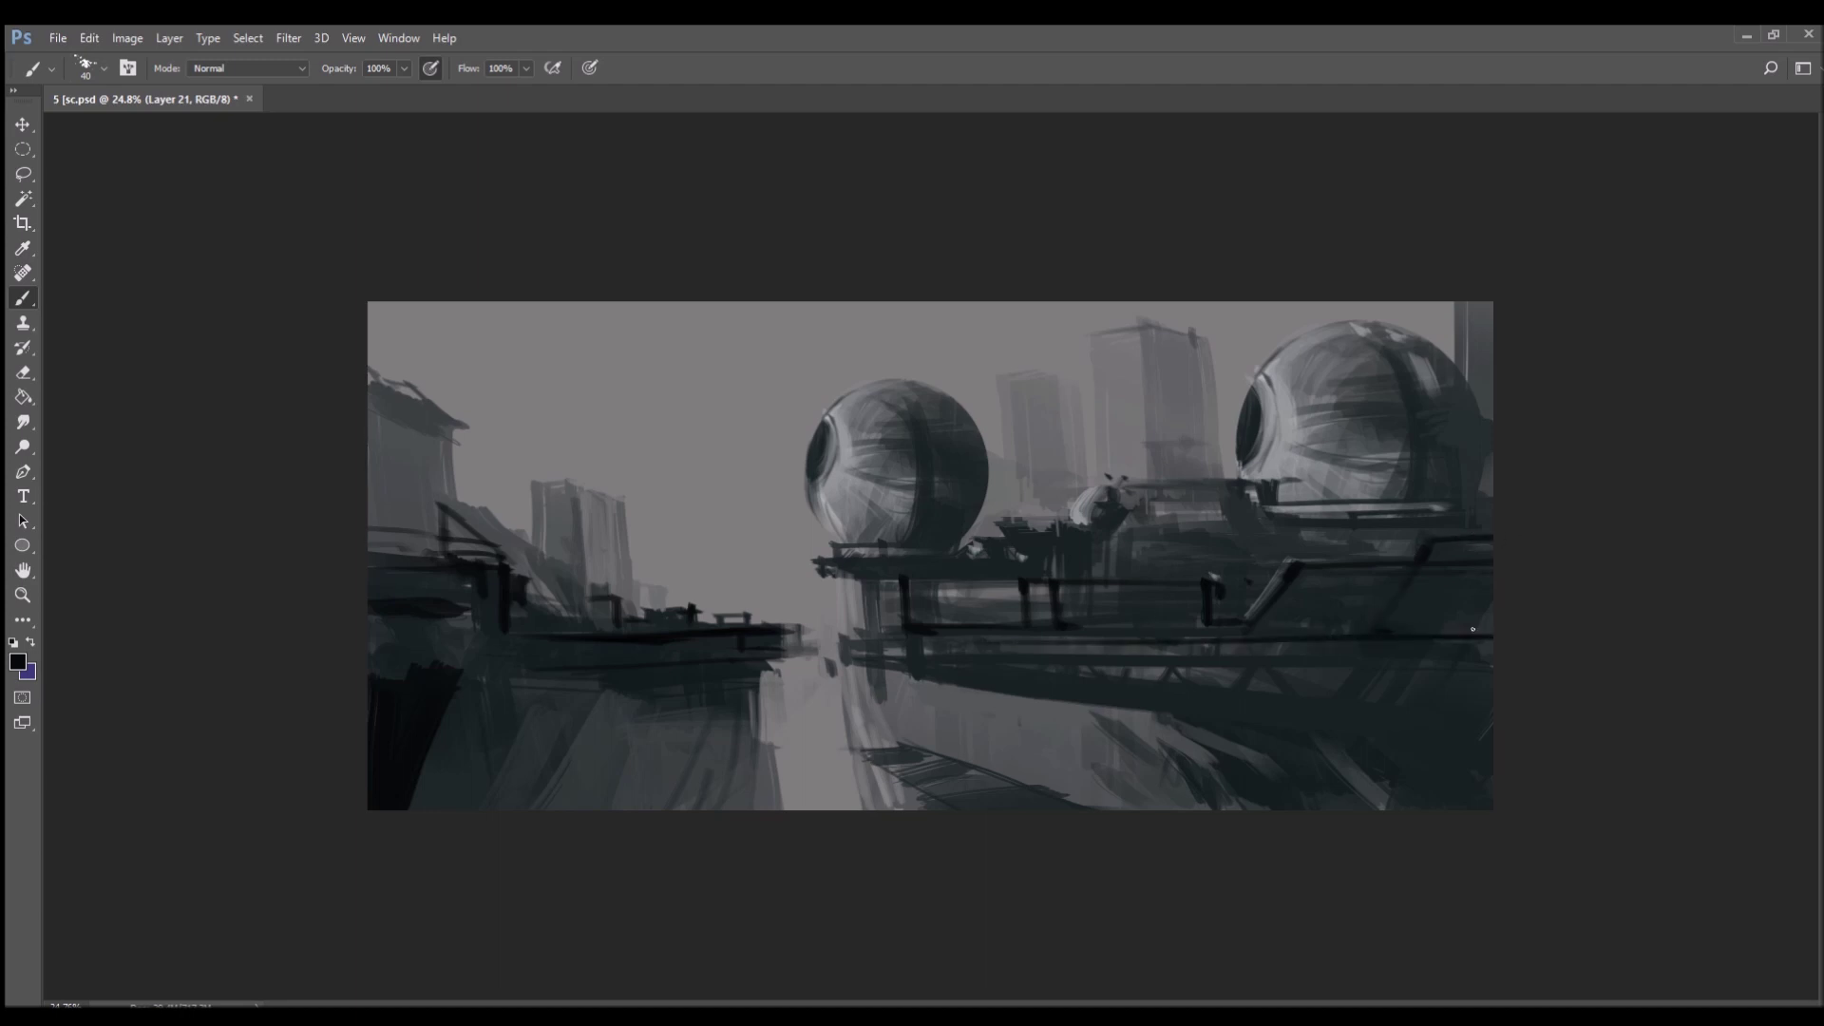
- Draw long near-black lines along the lower beam and add truss-like diagonals between them
{"action": "left_click_drag", "start_coordinate": [1128, 672], "coordinate": [1494, 667]}
{"action": "left_click_drag", "start_coordinate": [884, 665], "coordinate": [1493, 681]}
{"action": "left_click_drag", "start_coordinate": [1035, 681], "coordinate": [1491, 707]}
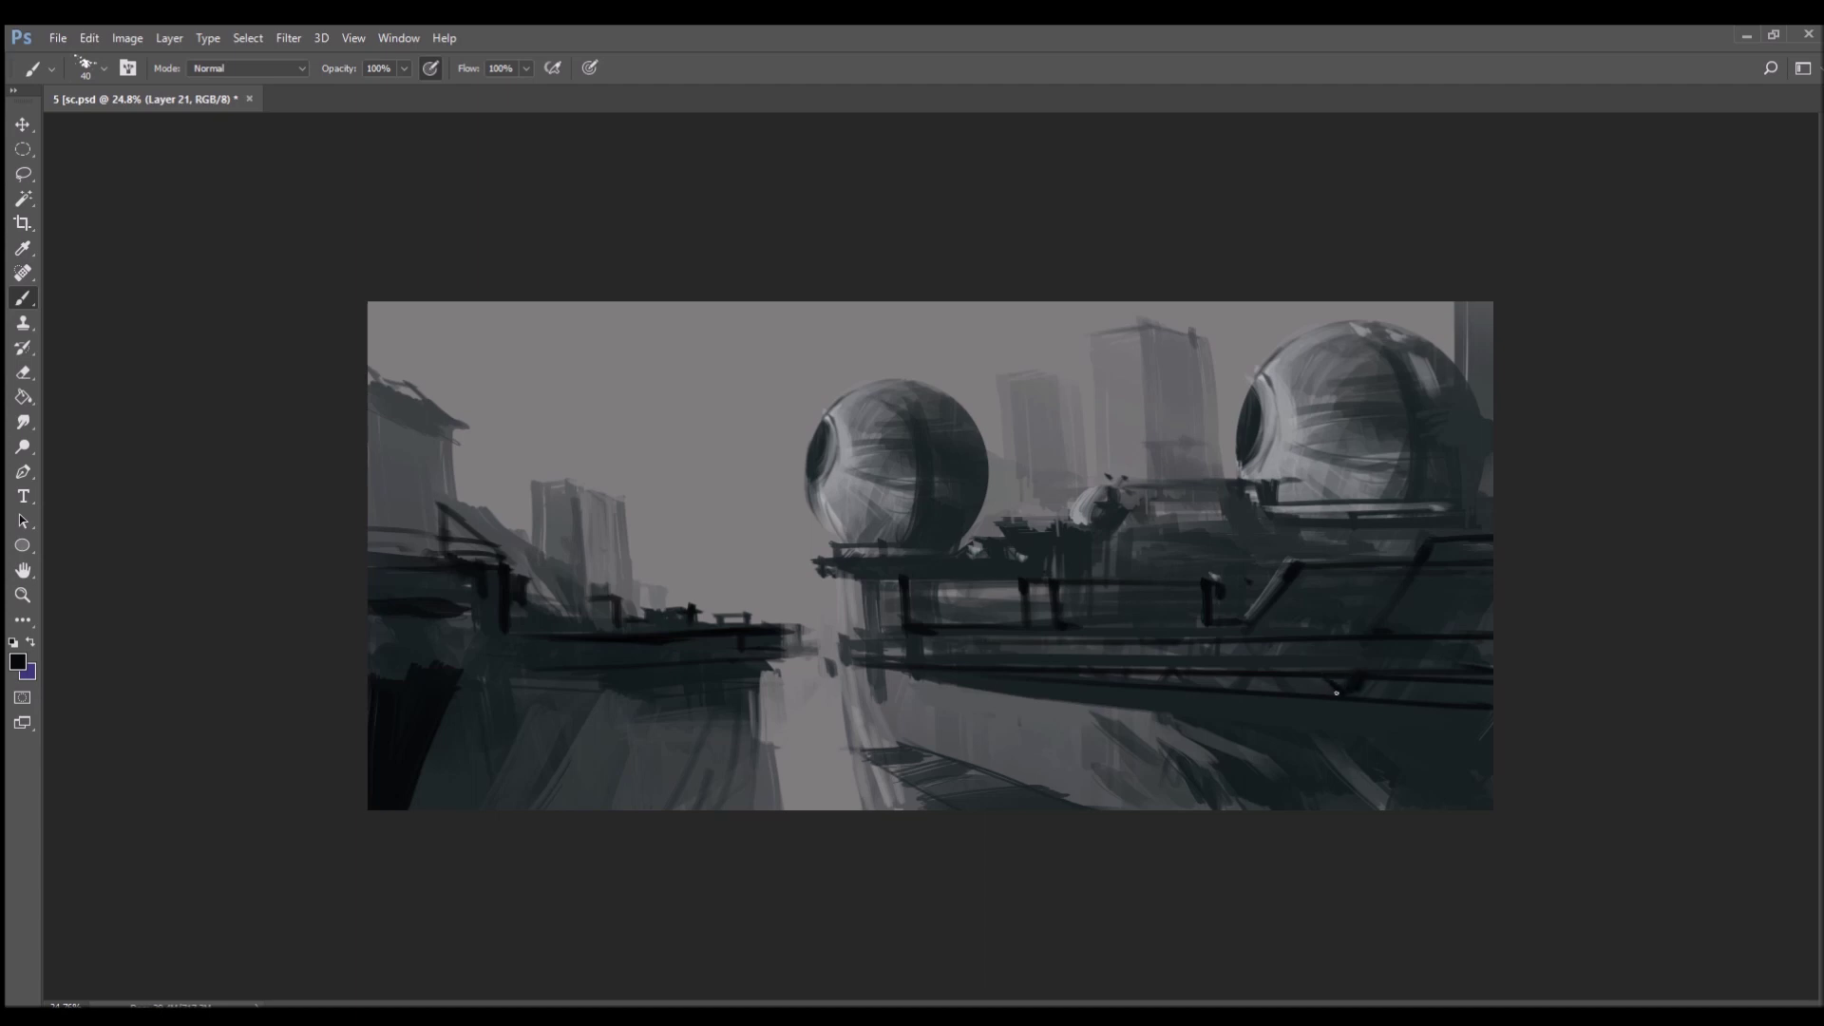
{"action": "left_click_drag", "start_coordinate": [1369, 686], "coordinate": [1395, 687]}
{"action": "left_click_drag", "start_coordinate": [1083, 650], "coordinate": [1237, 671]}
{"action": "left_click_drag", "start_coordinate": [1402, 692], "coordinate": [1491, 702]}
{"action": "left_click_drag", "start_coordinate": [1197, 678], "coordinate": [1308, 694]}
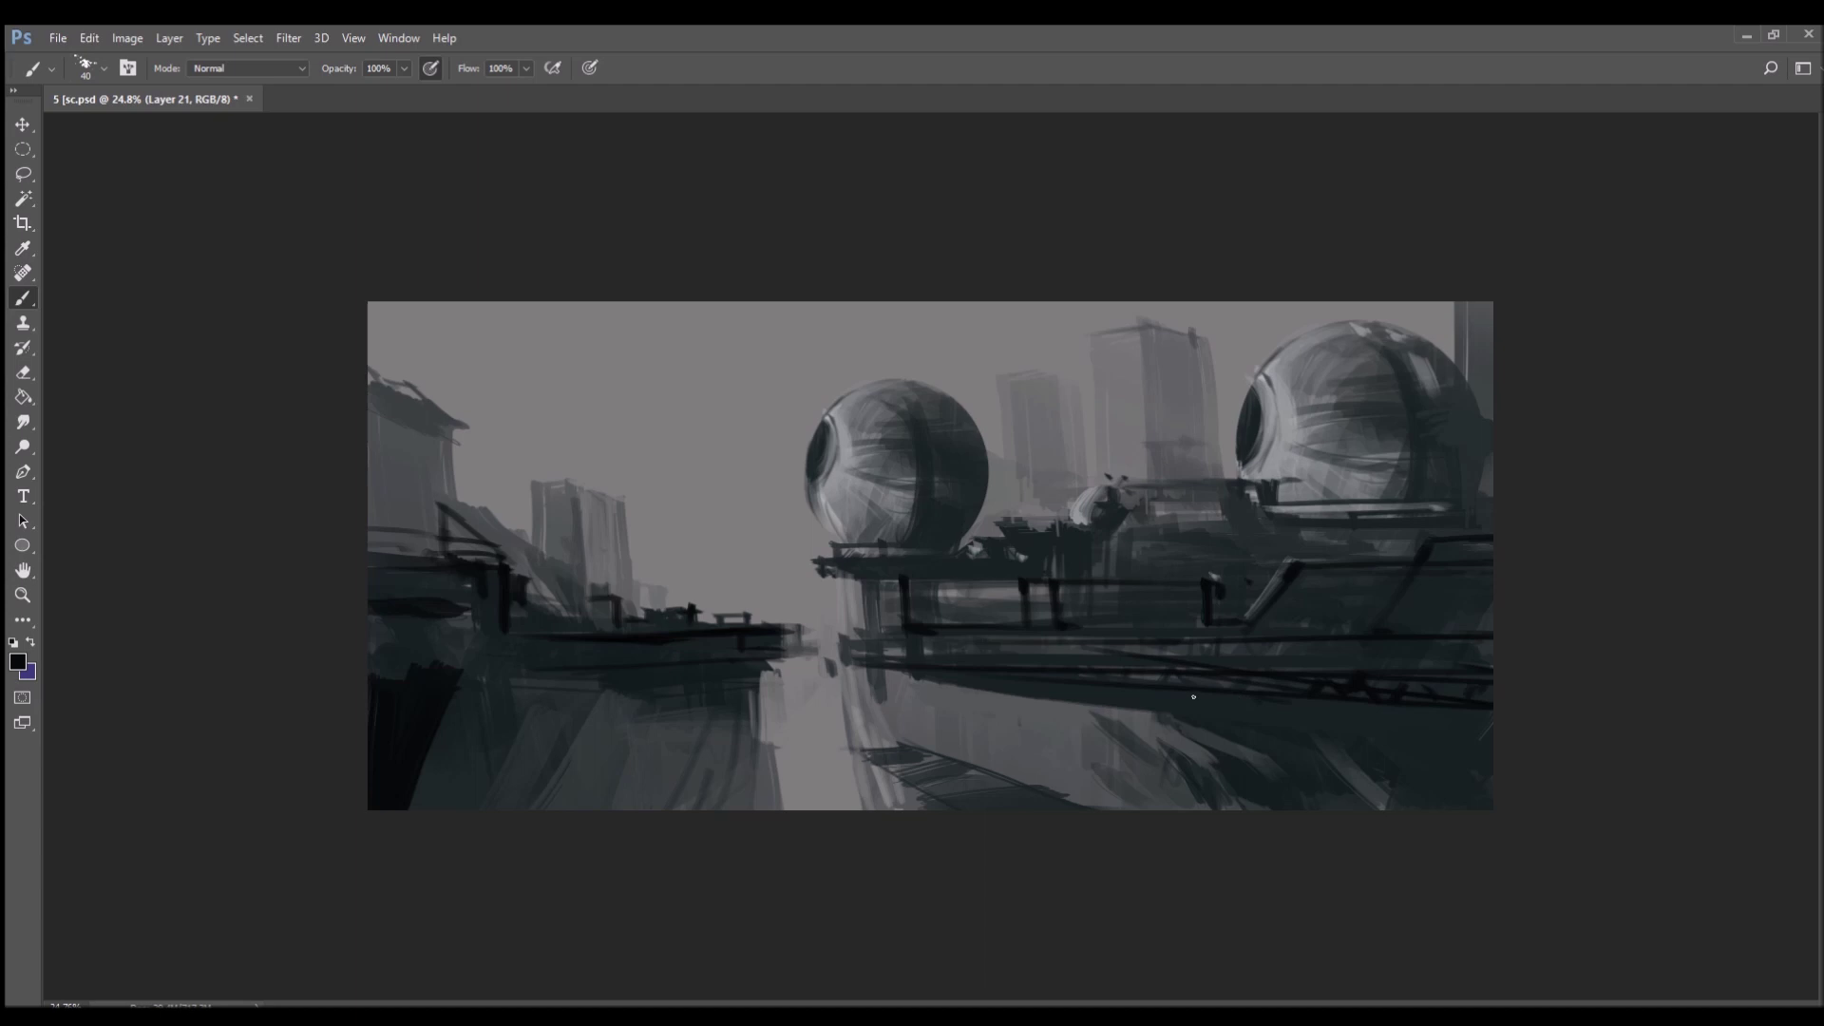
- Trim the slanted ledge's upper edge with sampled grey and fill the ledge near-black using brush size 175
{"action": "left_click", "coordinate": [964, 693], "text": "alt"}
{"action": "mouse_move", "coordinate": [862, 740]}
{"action": "left_mouse_down"}
{"action": "mouse_move", "coordinate": [1092, 805]}
{"action": "mouse_move", "coordinate": [1083, 791]}
{"action": "left_mouse_up"}
{"action": "key", "text": "bracketright"}
{"action": "key", "text": "bracketright"}
{"action": "key", "text": "bracketright"}
{"action": "key", "text": "bracketright"}
{"action": "key", "text": "bracketright"}
{"action": "key", "text": "bracketright"}
{"action": "key", "text": "bracketright"}
{"action": "key", "text": "bracketright"}
{"action": "key", "text": "bracketright"}
{"action": "left_click", "coordinate": [1108, 732], "text": "alt"}
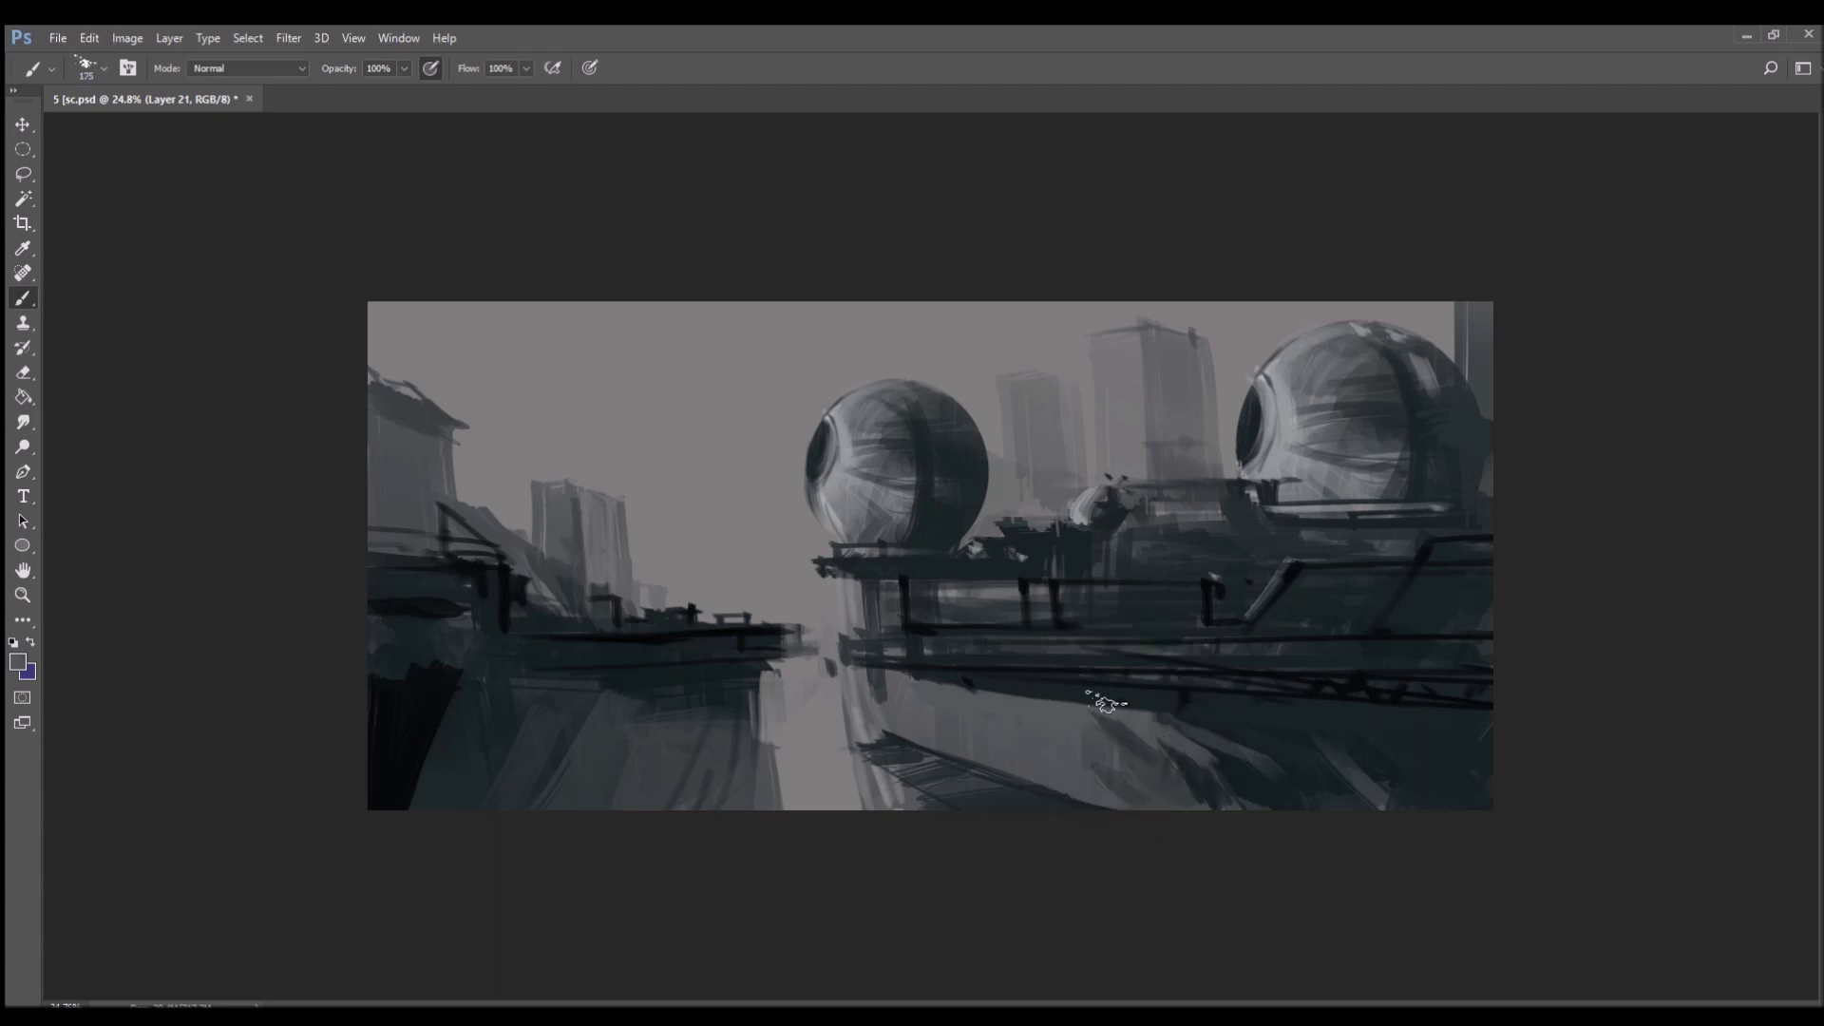
{"action": "left_click", "coordinate": [1026, 589], "text": "alt"}
{"action": "mouse_move", "coordinate": [949, 757]}
{"action": "left_mouse_down"}
{"action": "mouse_move", "coordinate": [1018, 795]}
{"action": "mouse_move", "coordinate": [1083, 744]}
{"action": "left_mouse_up"}
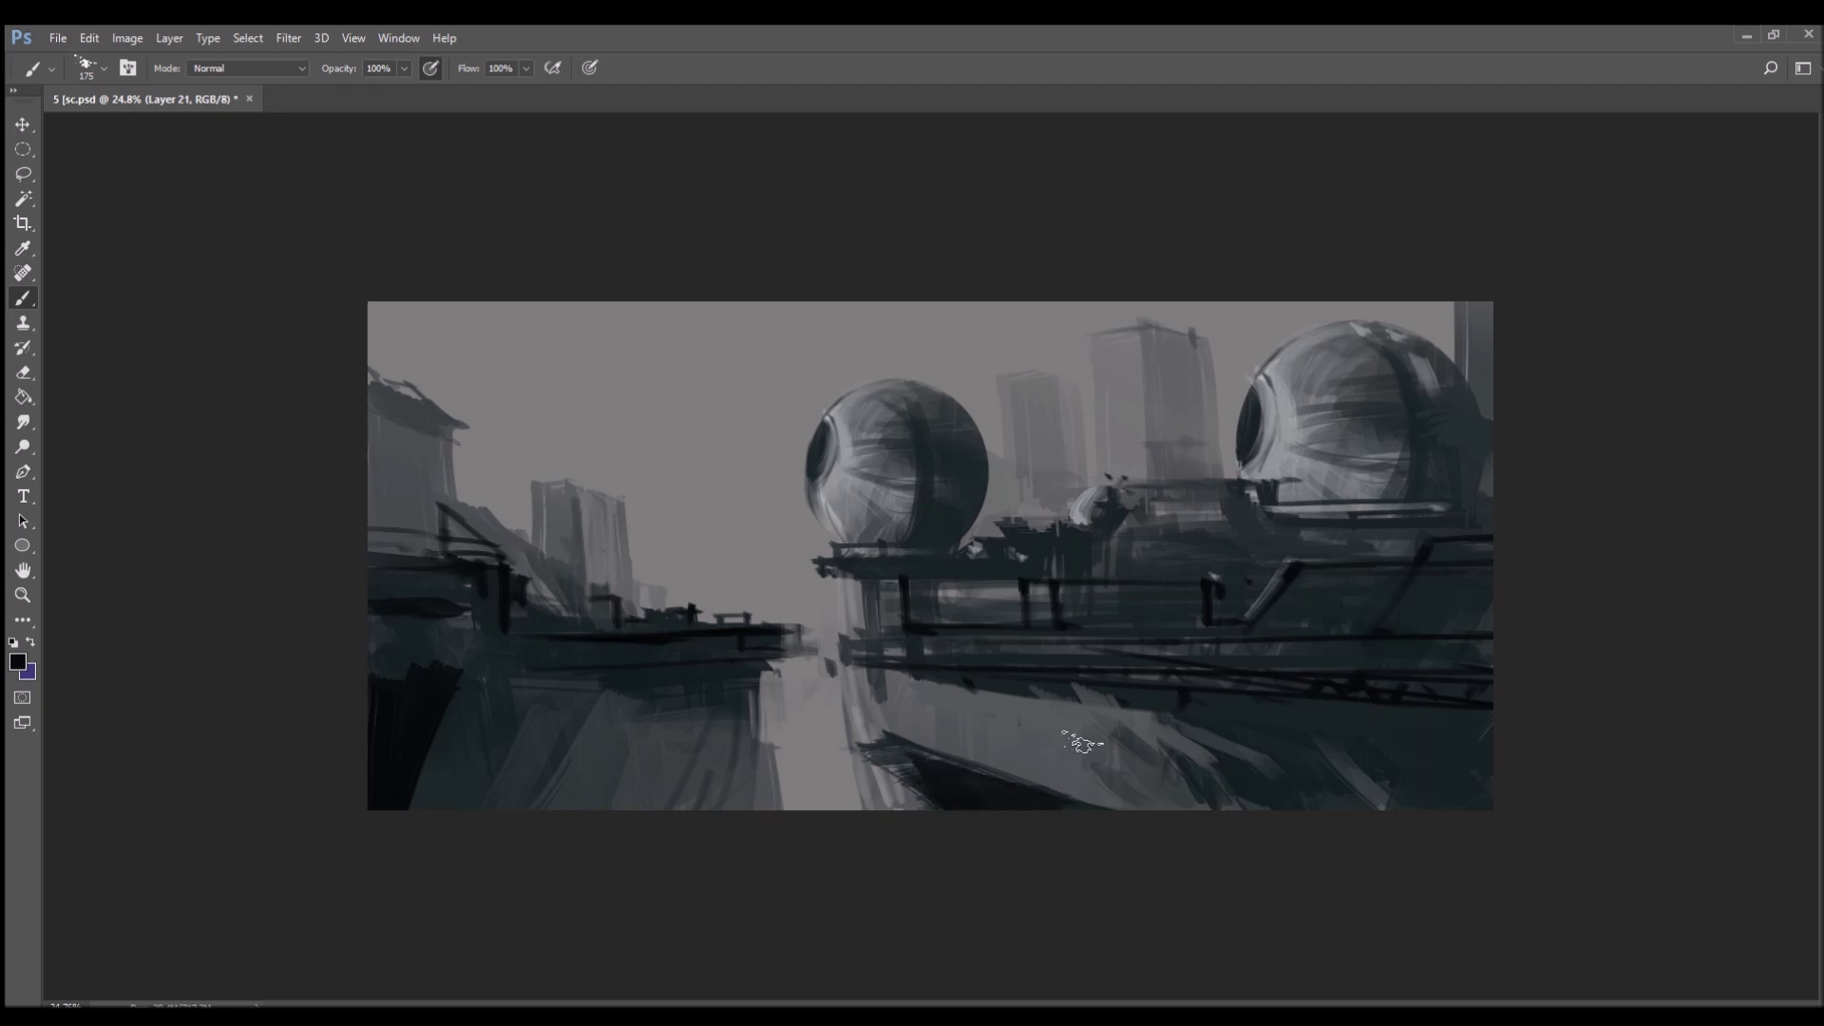
- Paint over the near-black slanted ledge on the right cliff face with greys sampled around it
{"action": "left_click", "coordinate": [919, 733], "text": "alt"}
{"action": "mouse_move", "coordinate": [919, 733]}
{"action": "left_mouse_down"}
{"action": "mouse_move", "coordinate": [893, 745]}
{"action": "mouse_move", "coordinate": [907, 777]}
{"action": "mouse_move", "coordinate": [967, 767]}
{"action": "left_mouse_up"}
{"action": "left_click", "coordinate": [959, 766], "text": "alt"}
{"action": "left_click_drag", "start_coordinate": [1047, 788], "coordinate": [994, 805]}
{"action": "left_click", "coordinate": [832, 724], "text": "alt"}
{"action": "mouse_move", "coordinate": [863, 747]}
{"action": "left_mouse_down"}
{"action": "mouse_move", "coordinate": [898, 805]}
{"action": "mouse_move", "coordinate": [929, 800]}
{"action": "left_mouse_up"}
{"action": "left_click", "coordinate": [918, 724], "text": "alt"}
{"action": "mouse_move", "coordinate": [933, 724]}
{"action": "left_mouse_down"}
{"action": "mouse_move", "coordinate": [969, 801]}
{"action": "mouse_move", "coordinate": [1066, 791]}
{"action": "left_mouse_up"}
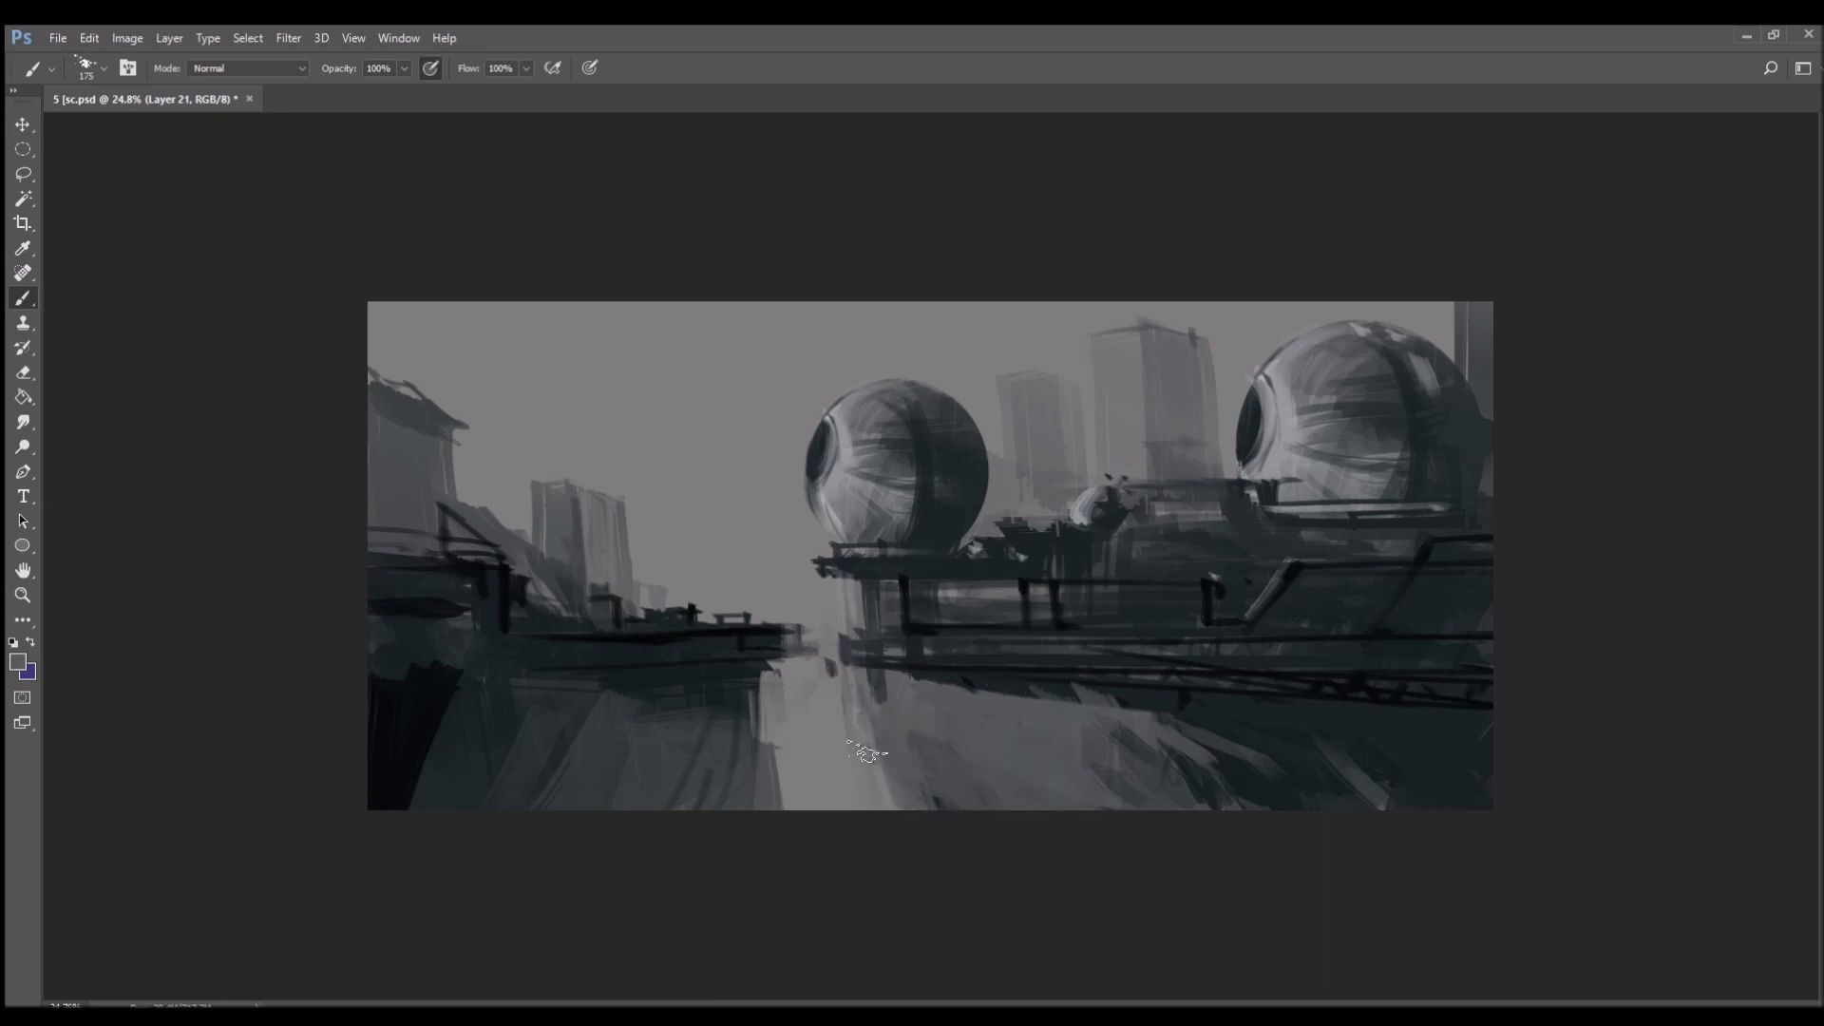
{"action": "left_click", "coordinate": [823, 637], "text": "alt"}
- Darken the canvas's lower-right corner with sampled near-black and block in a dark shape beside the right sphere
{"action": "left_click", "coordinate": [1360, 695], "text": "alt"}
{"action": "mouse_move", "coordinate": [1361, 696]}
{"action": "left_mouse_down"}
{"action": "mouse_move", "coordinate": [1419, 754]}
{"action": "mouse_move", "coordinate": [1326, 725]}
{"action": "mouse_move", "coordinate": [1388, 732]}
{"action": "mouse_move", "coordinate": [1378, 774]}
{"action": "left_mouse_up"}
{"action": "mouse_move", "coordinate": [1478, 727]}
{"action": "left_mouse_down"}
{"action": "mouse_move", "coordinate": [1421, 814]}
{"action": "mouse_move", "coordinate": [1453, 814]}
{"action": "left_mouse_up"}
{"action": "left_click_drag", "start_coordinate": [1482, 581], "coordinate": [1430, 622]}
{"action": "mouse_move", "coordinate": [1454, 515]}
{"action": "left_mouse_down"}
{"action": "mouse_move", "coordinate": [1506, 480]}
{"action": "mouse_move", "coordinate": [1471, 446]}
{"action": "mouse_move", "coordinate": [1482, 513]}
{"action": "left_mouse_up"}
- Reduce the brush size to 45 and draw near-black lines along the right edge tower, sphere platform, middle rail and left cliff
{"action": "key", "text": "bracketleft"}
{"action": "key", "text": "bracketleft"}
{"action": "key", "text": "bracketleft"}
{"action": "key", "text": "bracketleft"}
{"action": "key", "text": "bracketleft"}
{"action": "key", "text": "bracketleft"}
{"action": "key", "text": "bracketleft"}
{"action": "key", "text": "bracketleft"}
{"action": "key", "text": "bracketleft"}
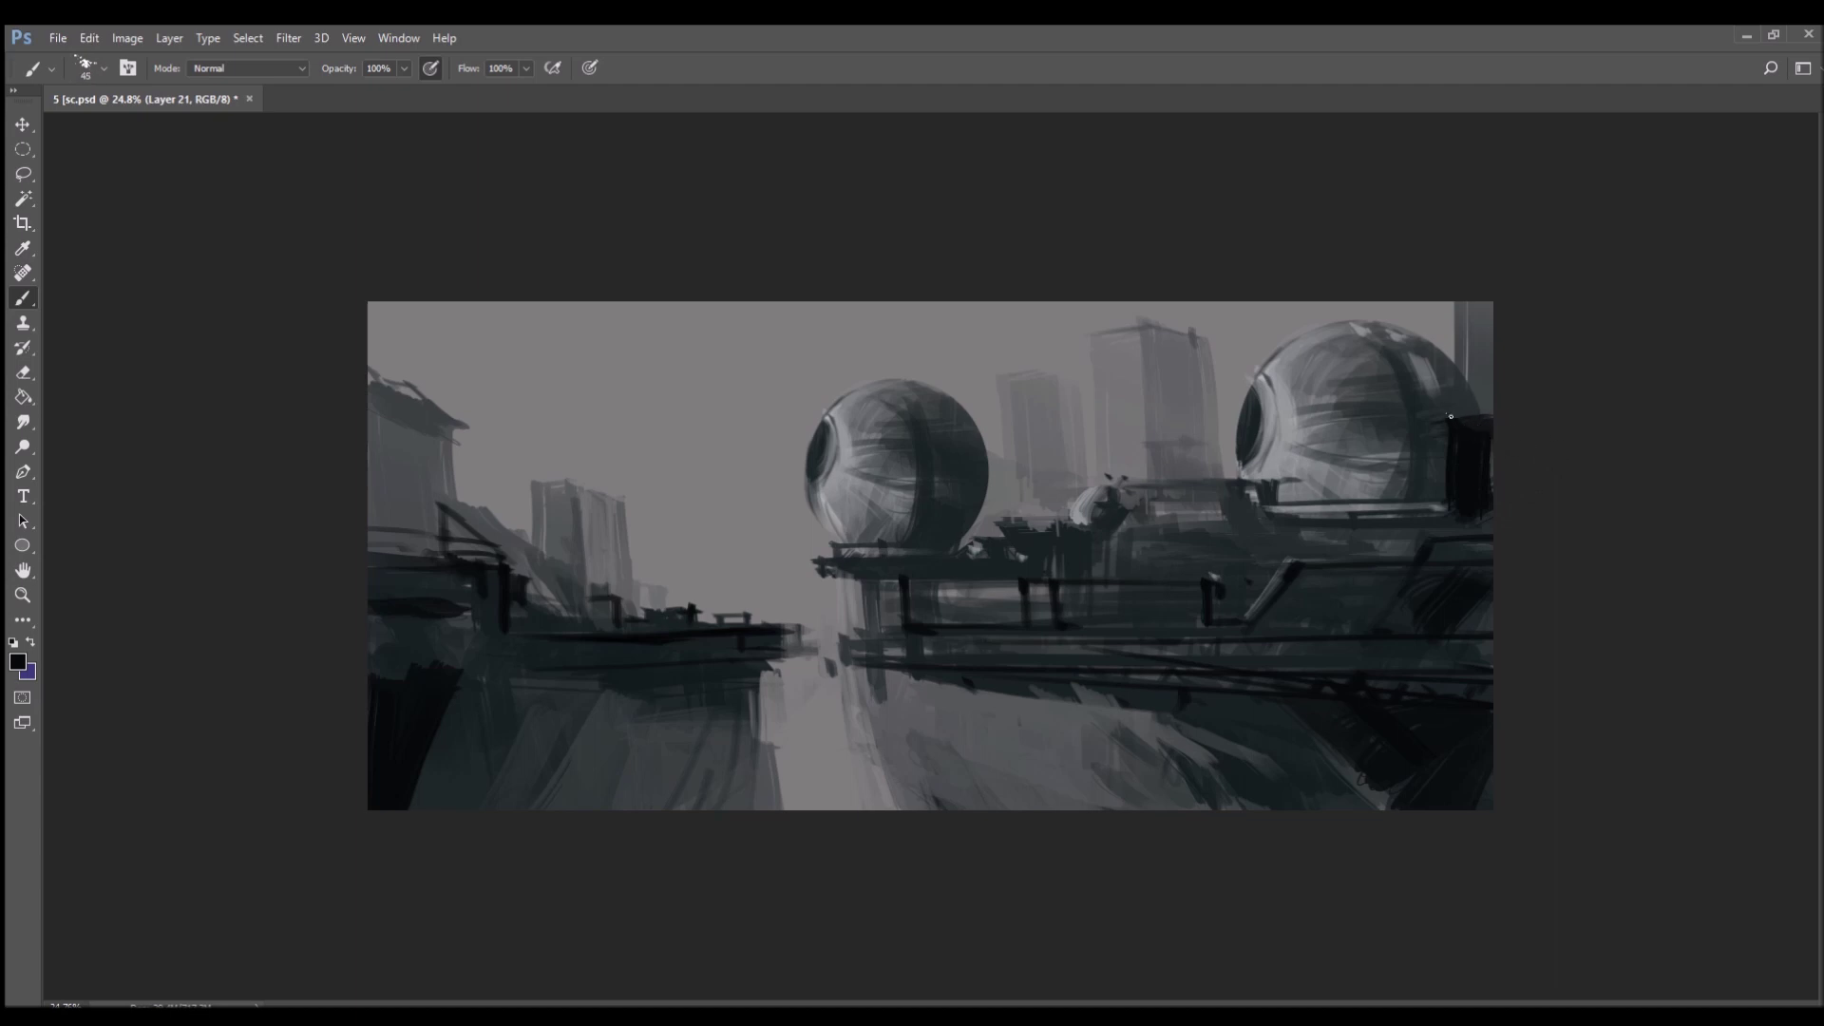
{"action": "left_click_drag", "start_coordinate": [1461, 303], "coordinate": [1463, 423]}
{"action": "left_click_drag", "start_coordinate": [1470, 500], "coordinate": [1487, 521]}
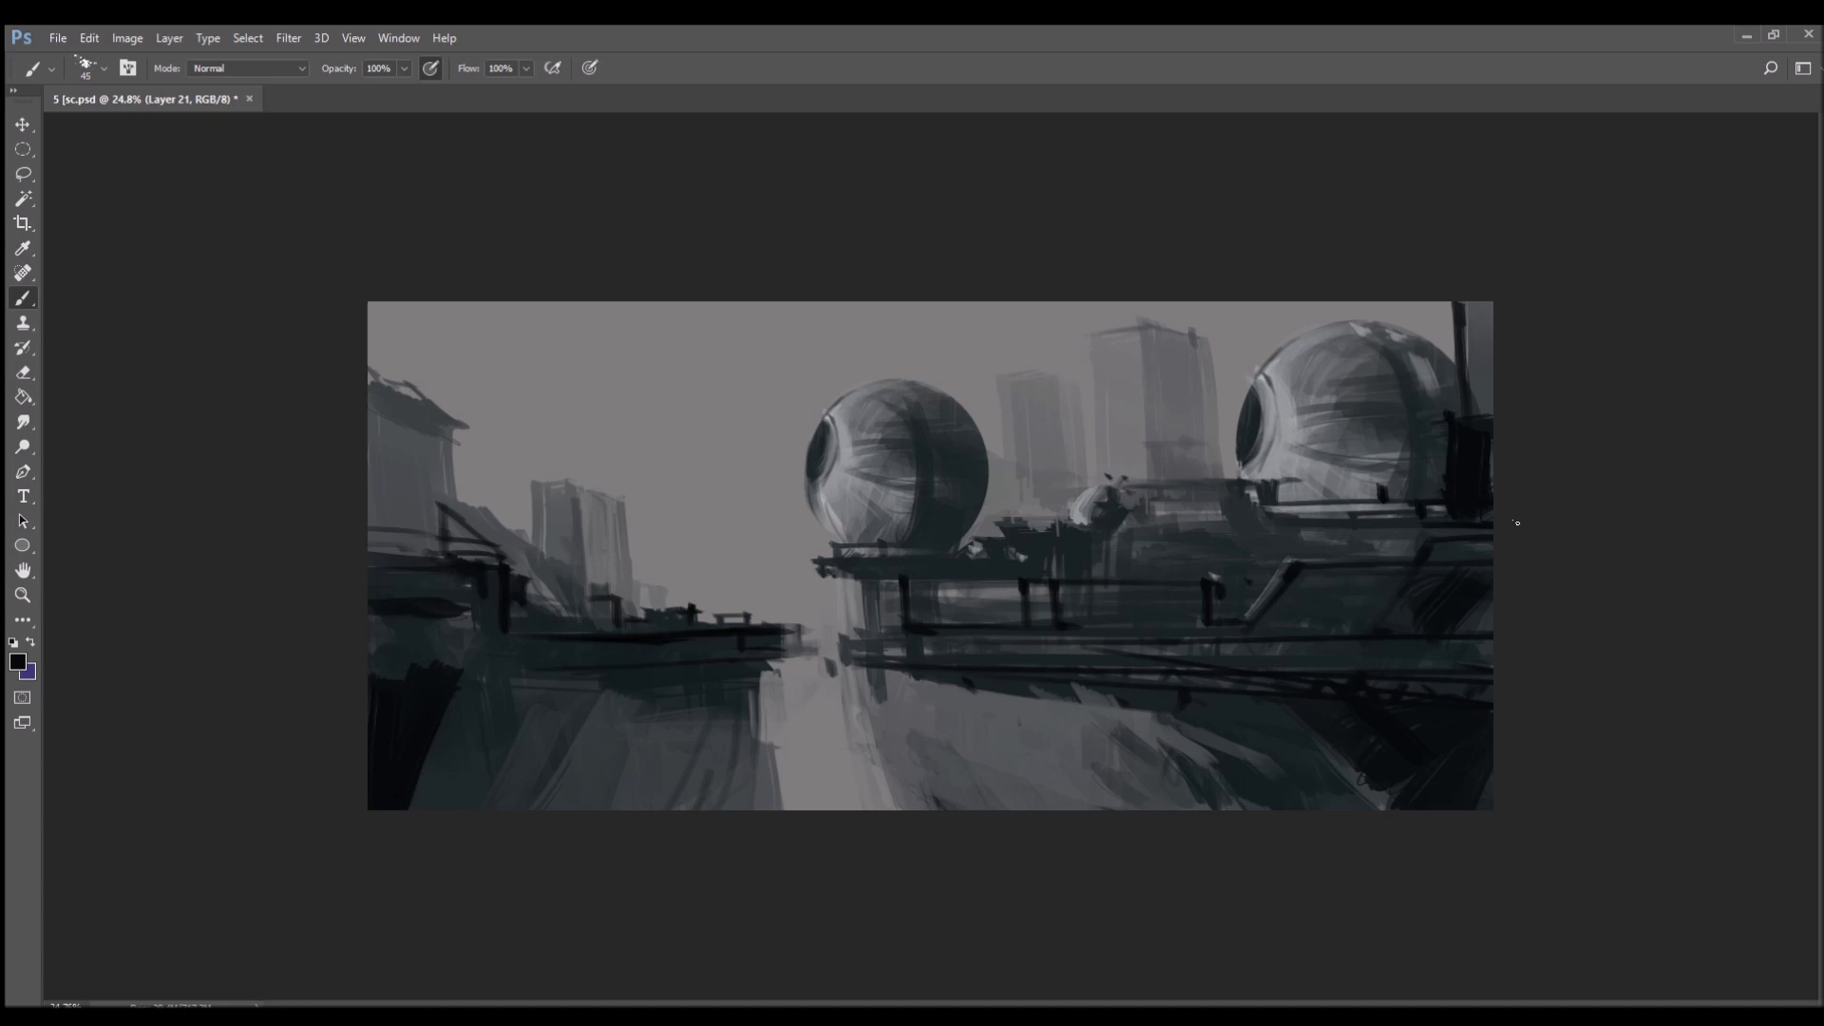
{"action": "mouse_move", "coordinate": [1040, 597]}
{"action": "left_mouse_down"}
{"action": "mouse_move", "coordinate": [1202, 589]}
{"action": "mouse_move", "coordinate": [1200, 566]}
{"action": "left_mouse_up"}
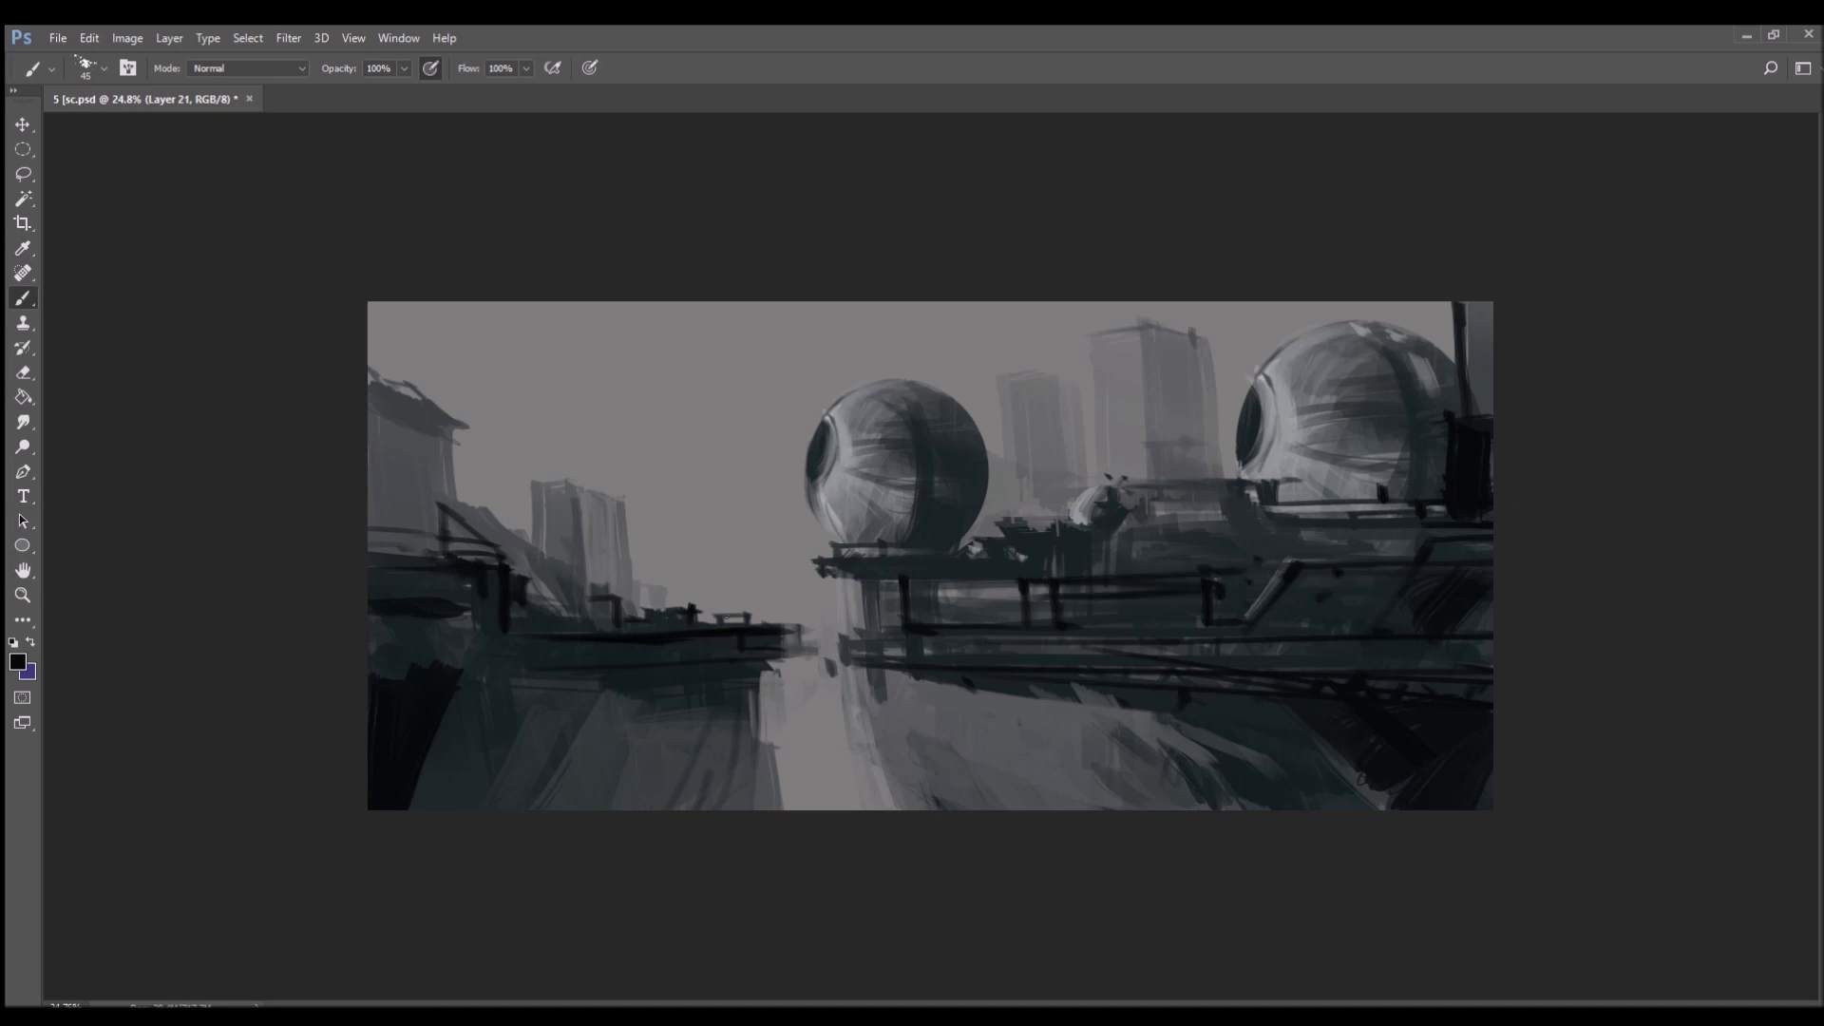
{"action": "mouse_move", "coordinate": [568, 624]}
{"action": "left_mouse_down"}
{"action": "mouse_move", "coordinate": [659, 617]}
{"action": "mouse_move", "coordinate": [656, 634]}
{"action": "mouse_move", "coordinate": [477, 625]}
{"action": "mouse_move", "coordinate": [422, 653]}
{"action": "mouse_move", "coordinate": [452, 622]}
{"action": "mouse_move", "coordinate": [395, 663]}
{"action": "left_mouse_up"}
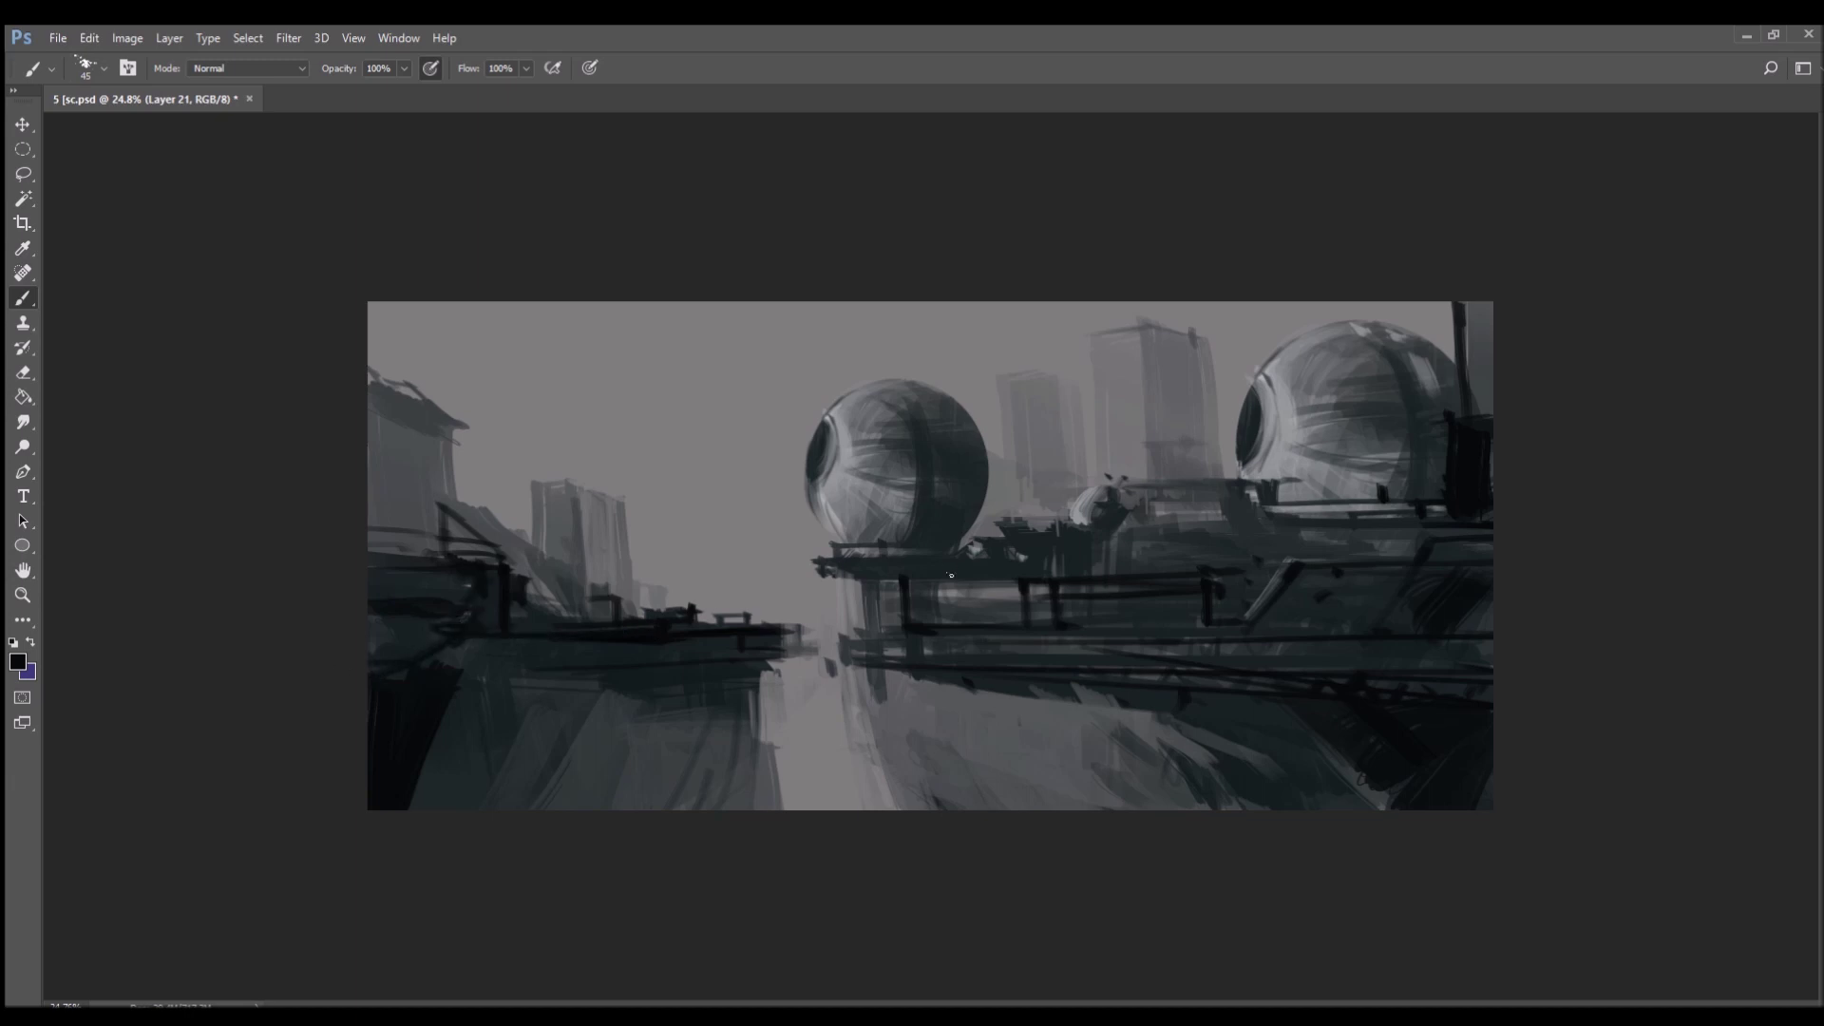
- Add dark marks below the distant tower, a faint grey tower beside the right sphere, and dark fill on the right edge tower
{"action": "key", "text": "alt"}
{"action": "left_click", "coordinate": [1165, 477]}
{"action": "left_click", "coordinate": [1189, 469]}
{"action": "left_click", "coordinate": [1203, 369], "text": "alt"}
{"action": "left_click_drag", "start_coordinate": [1221, 365], "coordinate": [1226, 466]}
{"action": "left_click", "coordinate": [1460, 340], "text": "alt"}
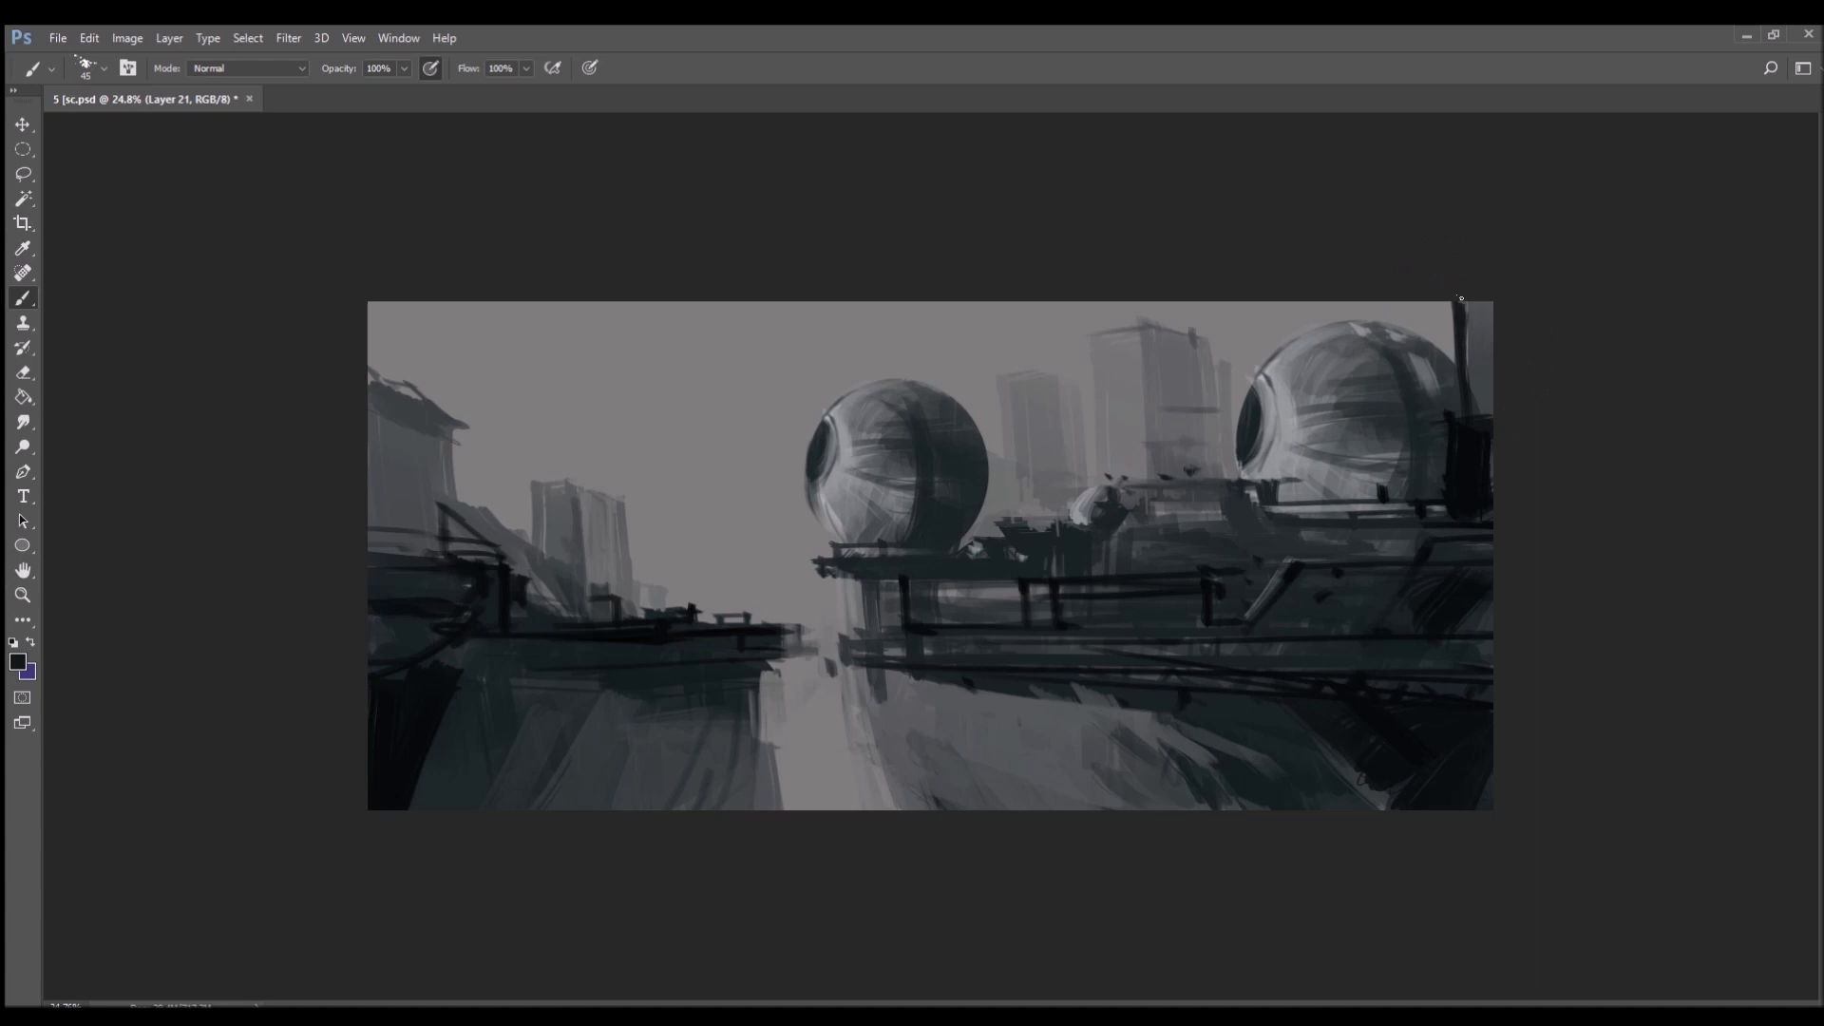
{"action": "left_click_drag", "start_coordinate": [1464, 304], "coordinate": [1467, 390]}
{"action": "left_click_drag", "start_coordinate": [1476, 306], "coordinate": [1488, 408]}
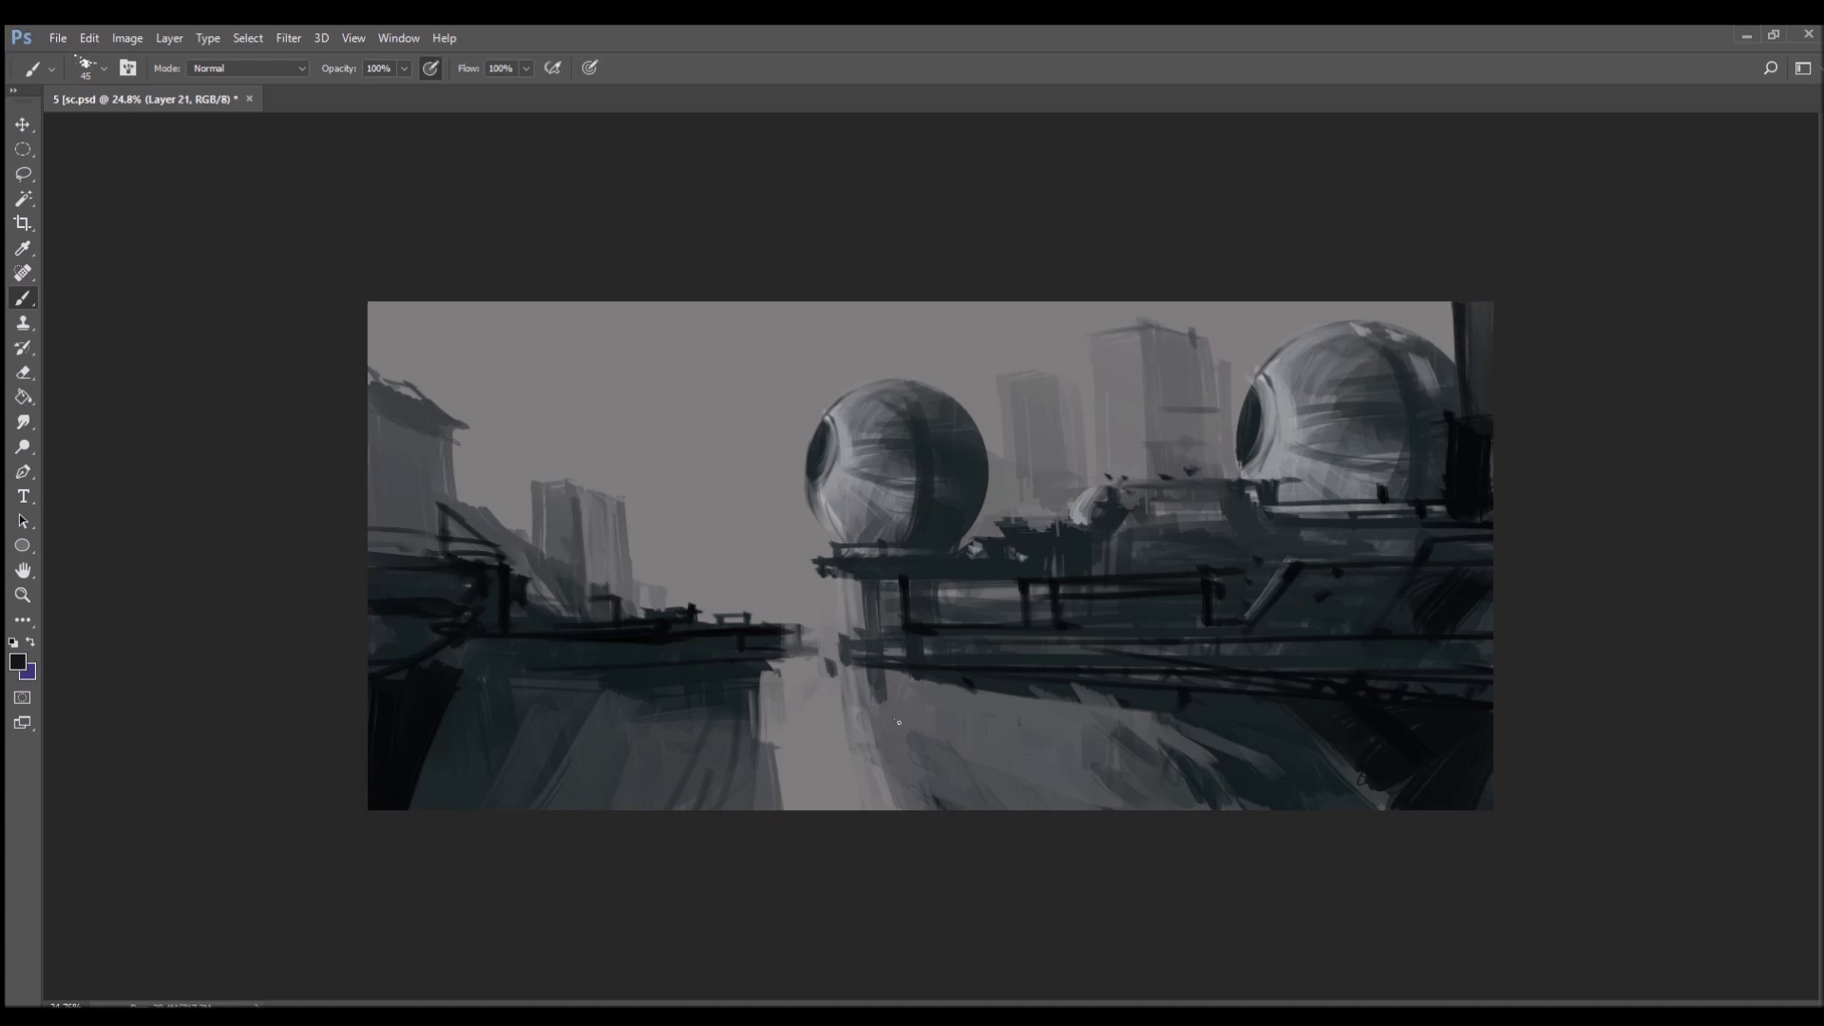
- Paint thin white highlights along the gap's cliff edges, the right cliff, the right sphere's rim and the tallest tower's edge
{"action": "key", "text": "i"}
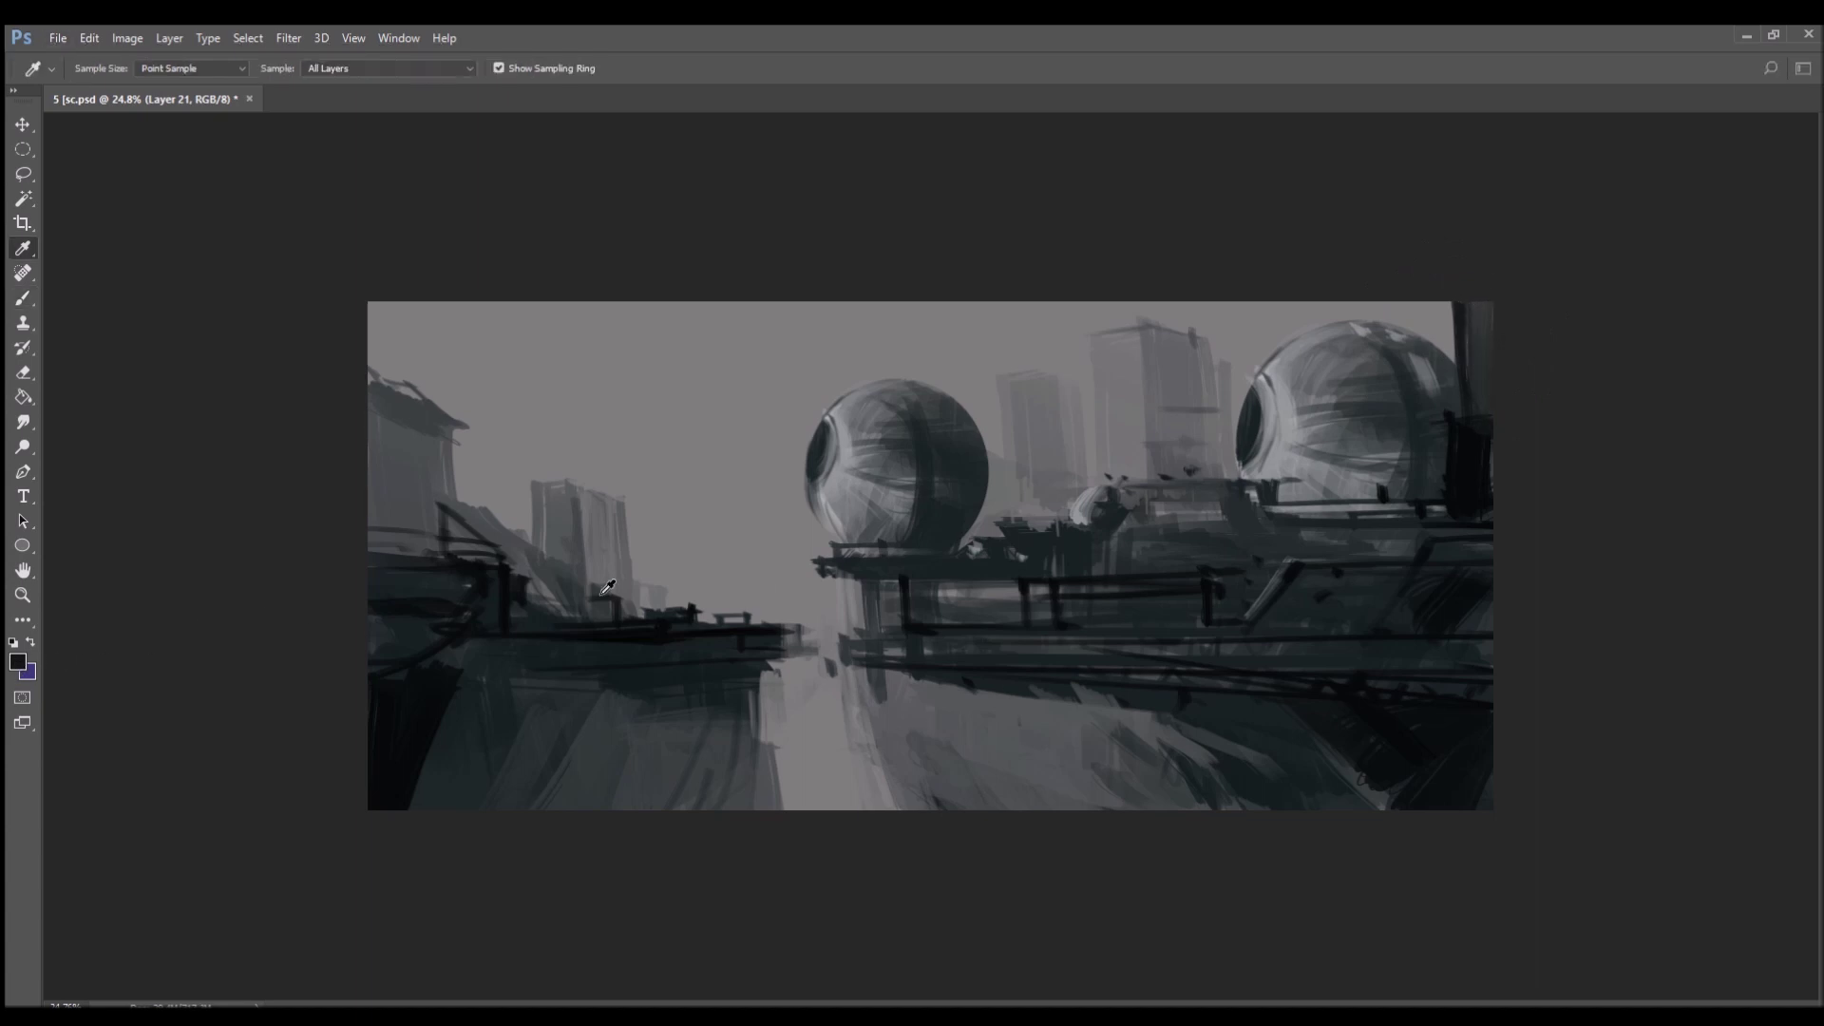
{"action": "key", "text": "b"}
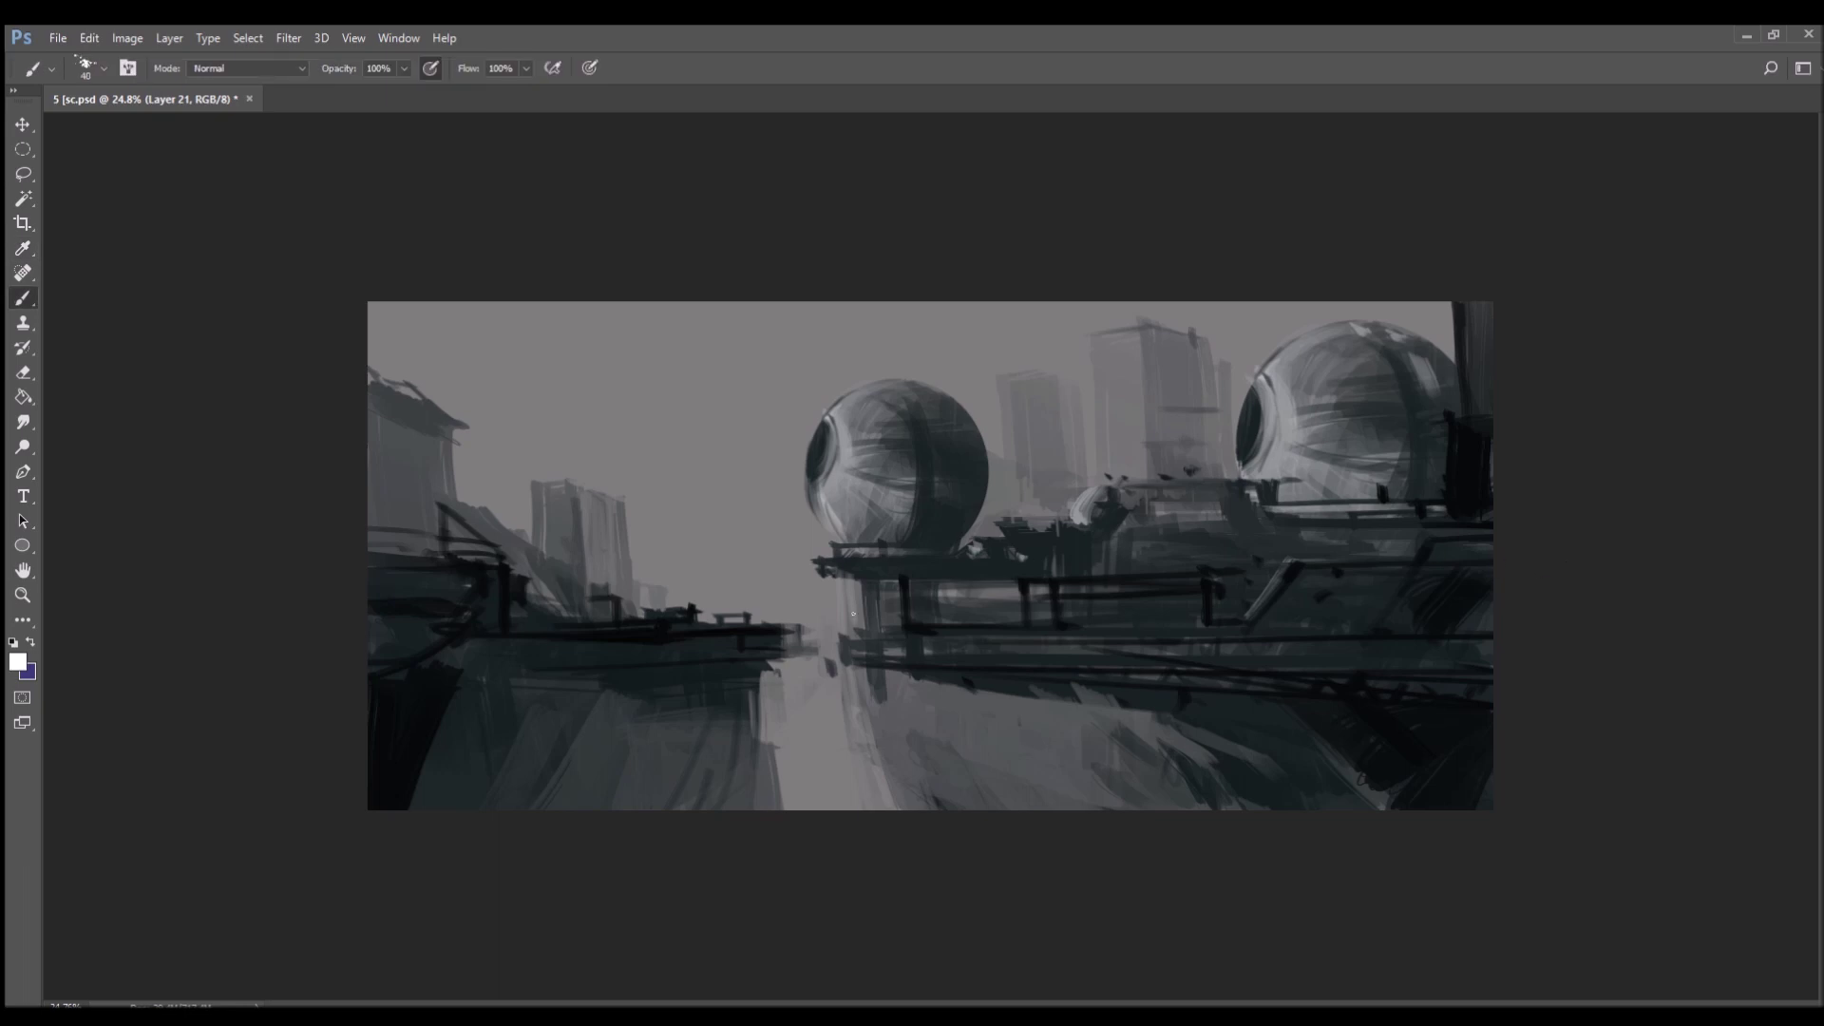
{"action": "mouse_move", "coordinate": [808, 466]}
{"action": "left_mouse_down"}
{"action": "mouse_move", "coordinate": [853, 608]}
{"action": "mouse_move", "coordinate": [859, 576]}
{"action": "mouse_move", "coordinate": [832, 662]}
{"action": "mouse_move", "coordinate": [893, 774]}
{"action": "left_mouse_up"}
{"action": "left_click_drag", "start_coordinate": [860, 673], "coordinate": [887, 772]}
{"action": "left_click_drag", "start_coordinate": [766, 668], "coordinate": [749, 794]}
{"action": "left_click_drag", "start_coordinate": [855, 680], "coordinate": [948, 785]}
{"action": "left_click_drag", "start_coordinate": [1188, 748], "coordinate": [1209, 769]}
{"action": "left_click_drag", "start_coordinate": [1119, 709], "coordinate": [1182, 799]}
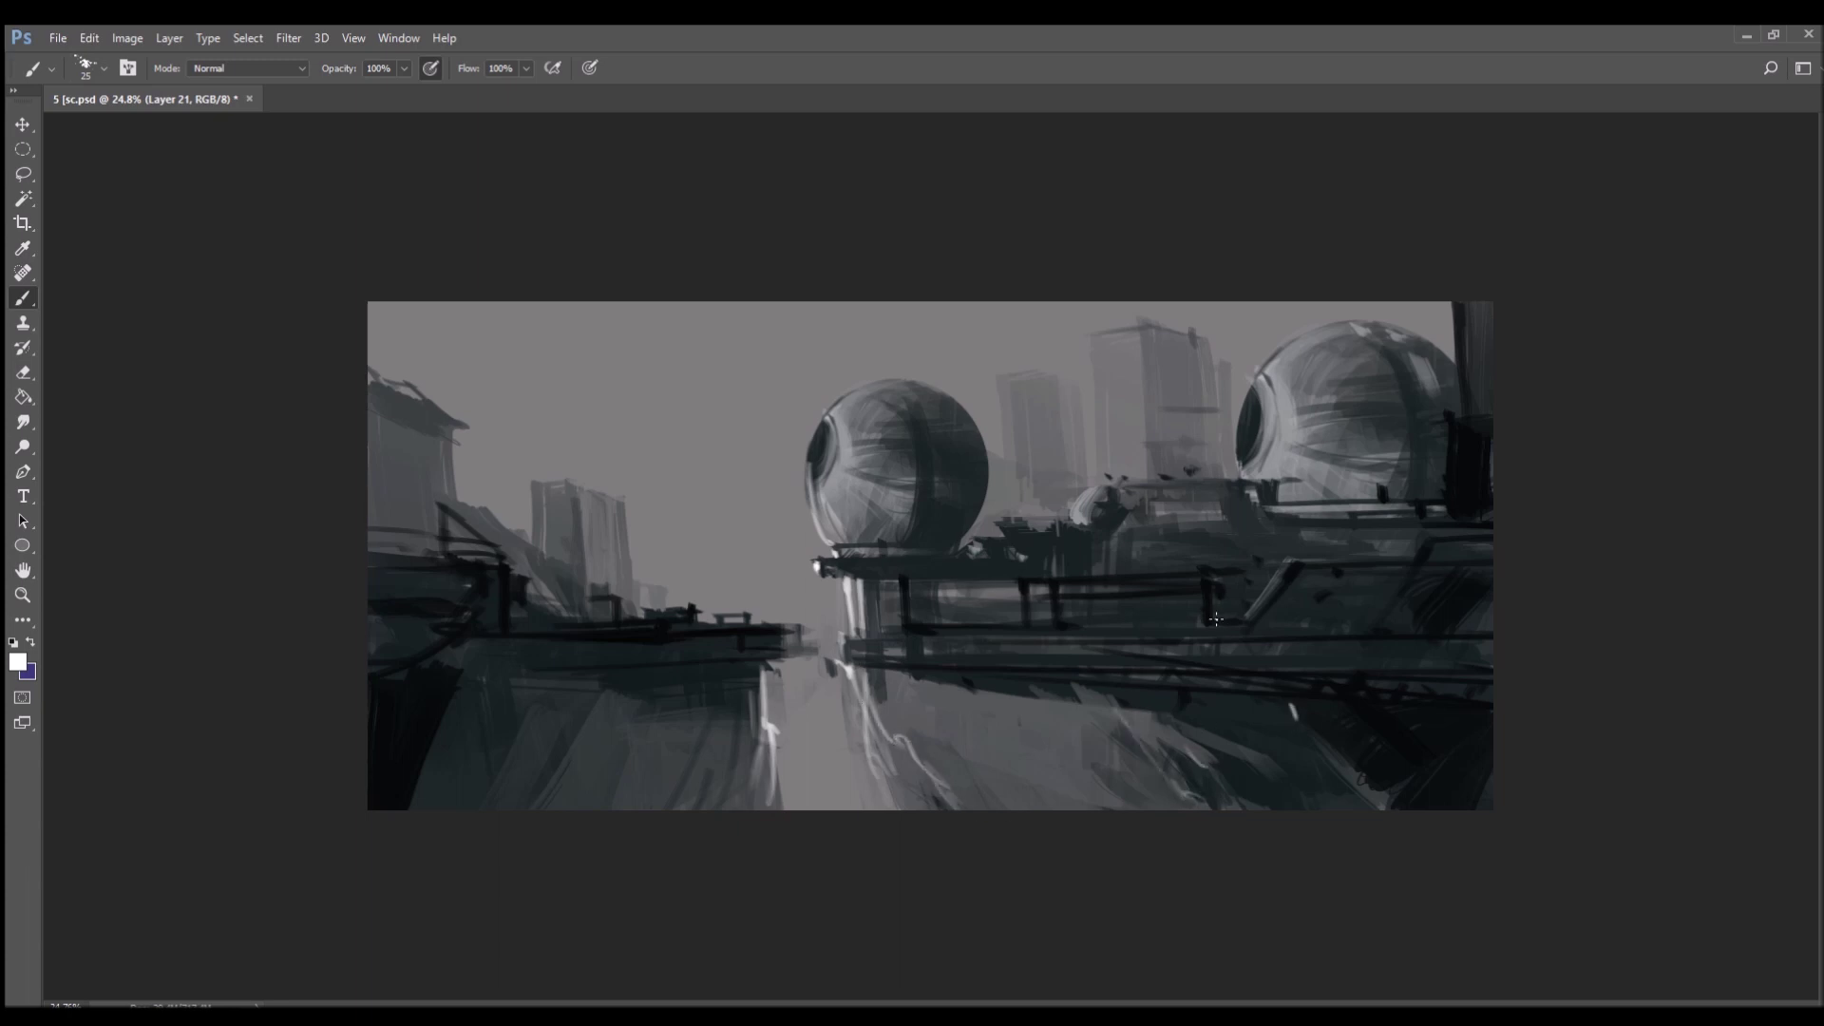
{"action": "left_click_drag", "start_coordinate": [1243, 444], "coordinate": [1252, 478]}
{"action": "left_click_drag", "start_coordinate": [1092, 329], "coordinate": [1096, 463]}
- Extend the tallest distant tower to the canvas's upper edge with sampled greys at brush size 80 and grey over the upper-right corner
{"action": "left_click", "coordinate": [1141, 327], "text": "alt"}
{"action": "mouse_move", "coordinate": [1150, 309]}
{"action": "left_mouse_down"}
{"action": "mouse_move", "coordinate": [1199, 368]}
{"action": "mouse_move", "coordinate": [1151, 329]}
{"action": "left_mouse_up"}
{"action": "left_click", "coordinate": [1131, 315], "text": "alt"}
{"action": "left_click", "coordinate": [1094, 333], "text": "alt"}
{"action": "left_click", "coordinate": [1110, 413], "text": "alt"}
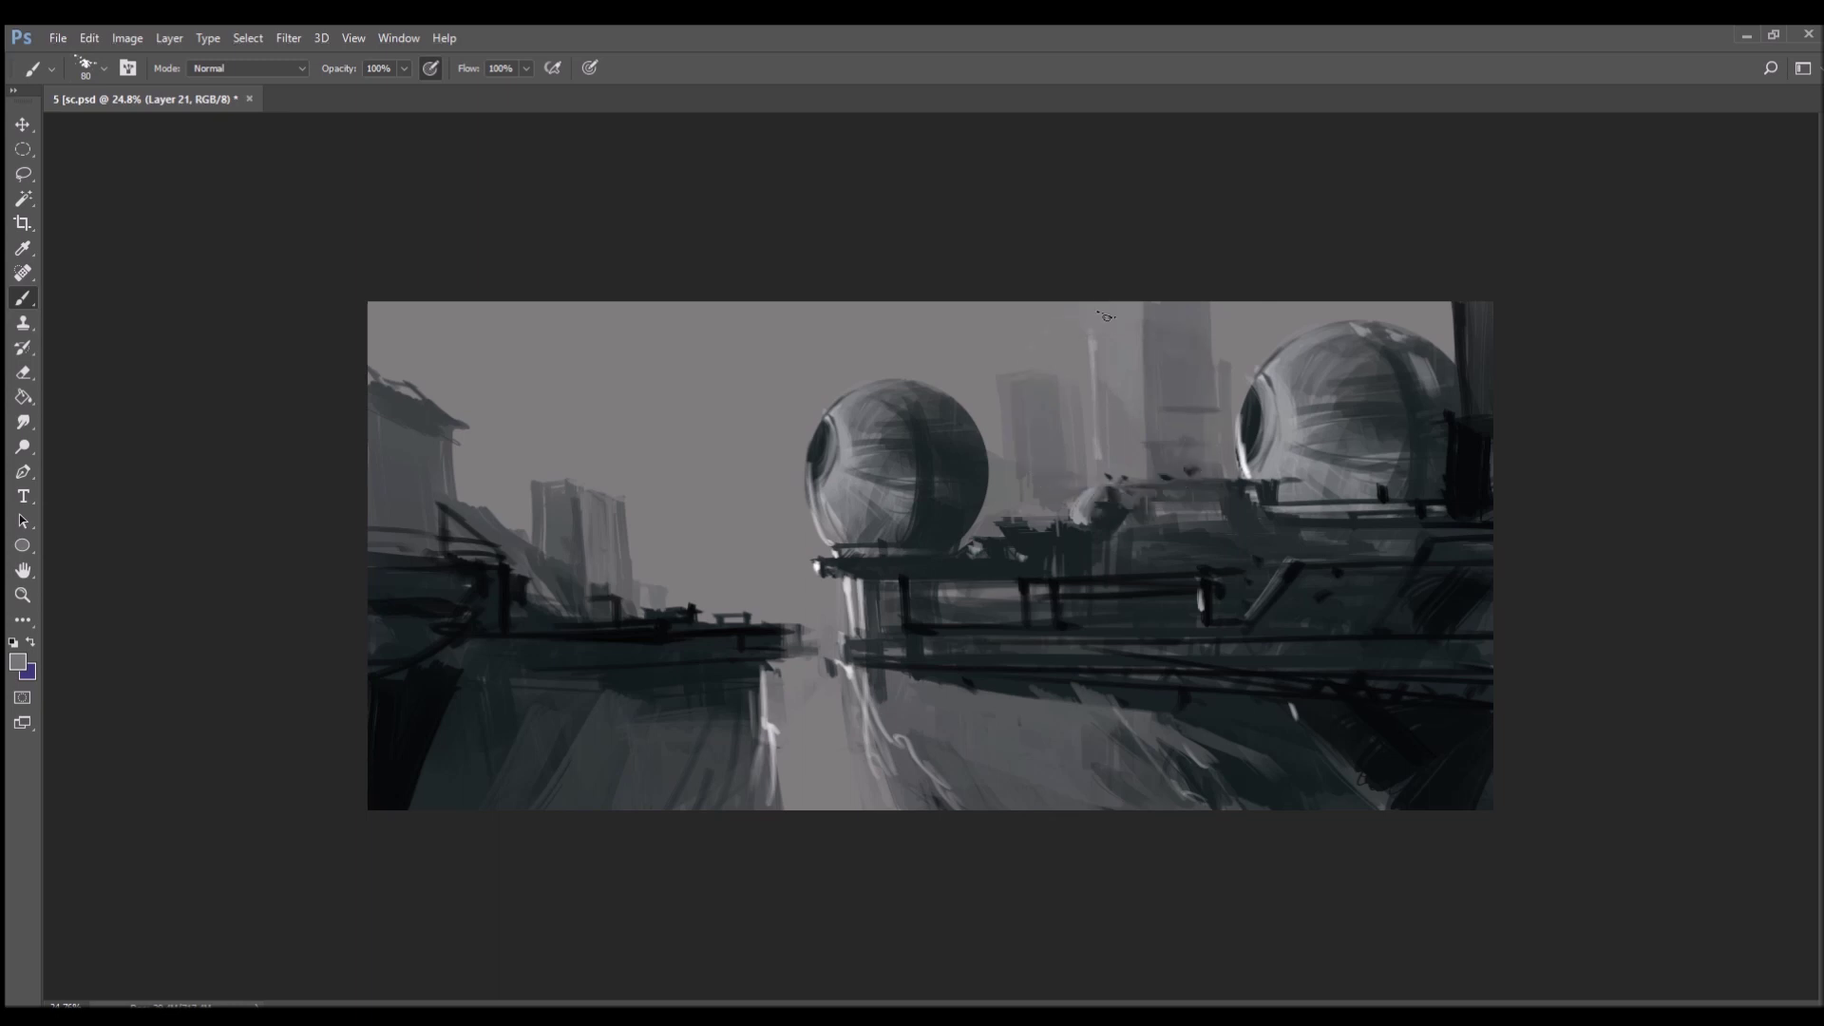
{"action": "left_click", "coordinate": [1191, 409], "text": "alt"}
{"action": "mouse_move", "coordinate": [1191, 406]}
{"action": "left_mouse_down"}
{"action": "mouse_move", "coordinate": [1187, 296]}
{"action": "mouse_move", "coordinate": [1161, 365]}
{"action": "left_mouse_up"}
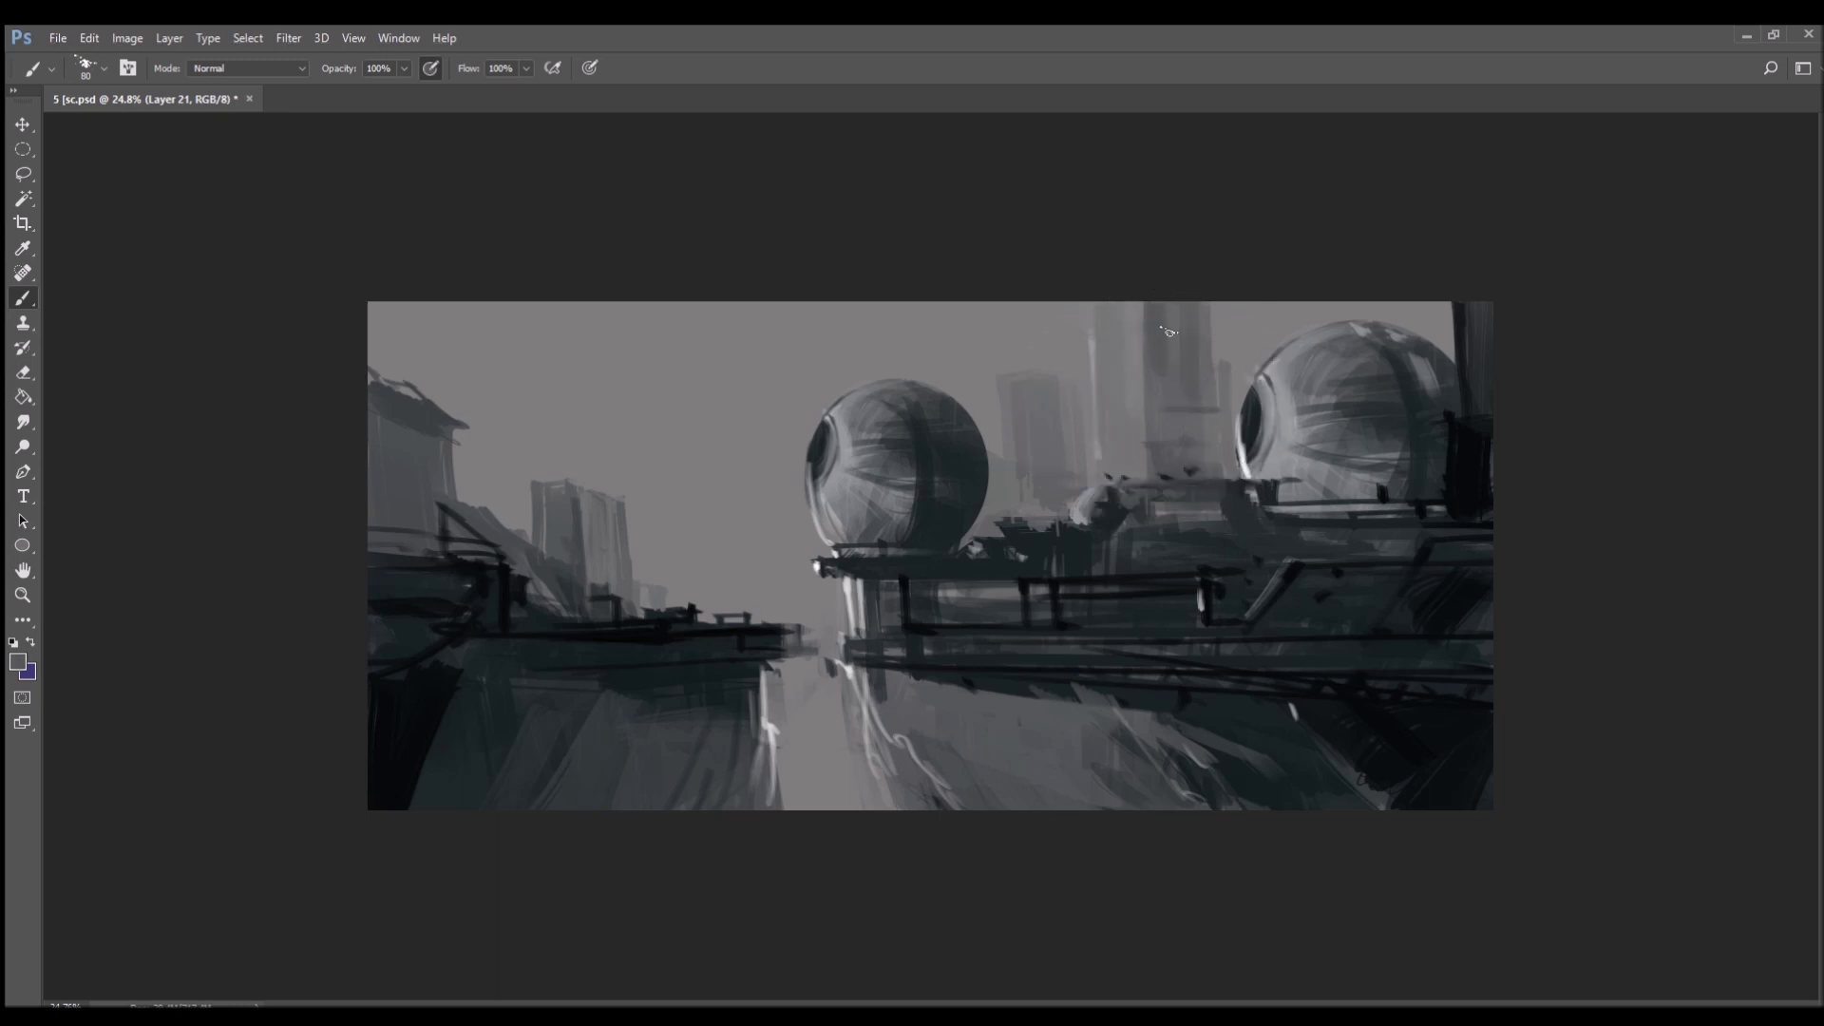
{"action": "mouse_move", "coordinate": [1460, 333]}
{"action": "left_mouse_down"}
{"action": "mouse_move", "coordinate": [1479, 319]}
{"action": "mouse_move", "coordinate": [1449, 323]}
{"action": "mouse_move", "coordinate": [1512, 309]}
{"action": "left_mouse_up"}
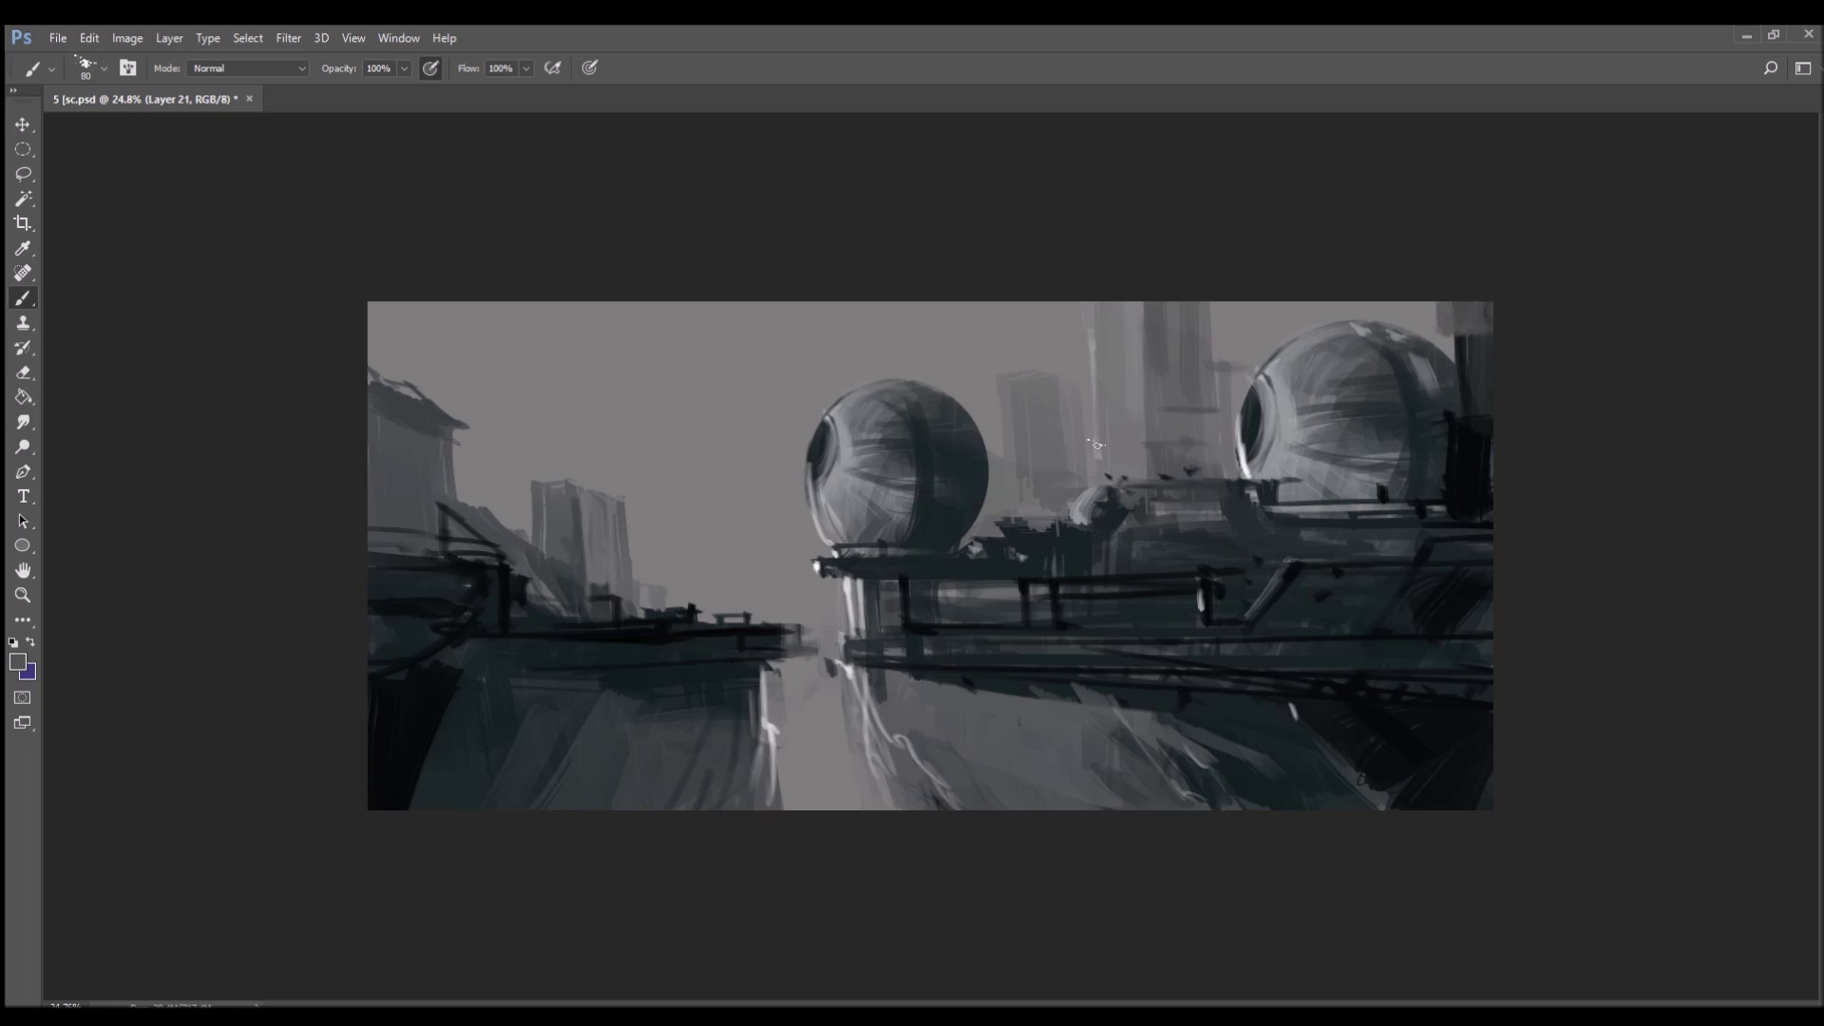
- Paint a small dark block on the left platform and extend the far-left tower upward with sampled greys
{"action": "left_click", "coordinate": [667, 589], "text": "alt"}
{"action": "mouse_move", "coordinate": [675, 574]}
{"action": "left_mouse_down"}
{"action": "mouse_move", "coordinate": [676, 618]}
{"action": "mouse_move", "coordinate": [711, 618]}
{"action": "mouse_move", "coordinate": [690, 591]}
{"action": "mouse_move", "coordinate": [690, 632]}
{"action": "left_mouse_up"}
{"action": "left_click", "coordinate": [562, 502], "text": "alt"}
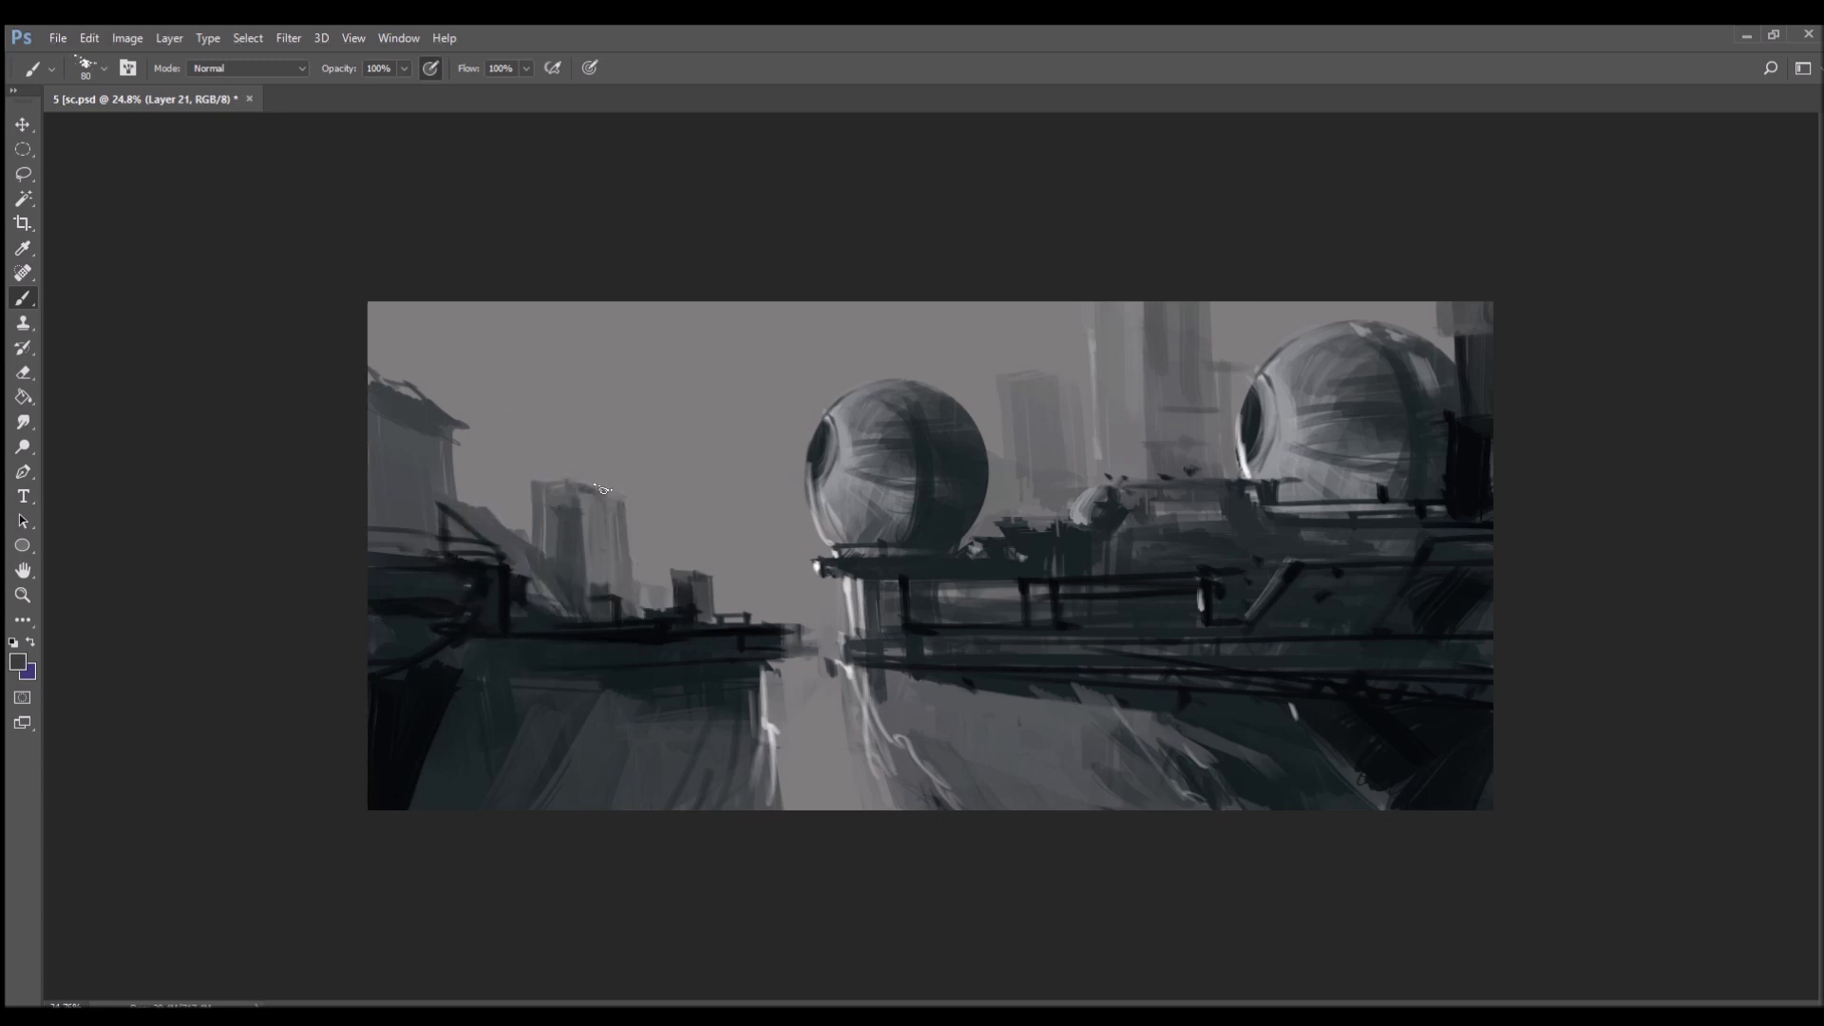
{"action": "mouse_move", "coordinate": [402, 387]}
{"action": "left_mouse_down"}
{"action": "mouse_move", "coordinate": [390, 308]}
{"action": "mouse_move", "coordinate": [378, 375]}
{"action": "mouse_move", "coordinate": [414, 318]}
{"action": "mouse_move", "coordinate": [410, 385]}
{"action": "left_mouse_up"}
{"action": "left_click", "coordinate": [379, 570], "text": "alt"}
{"action": "mouse_move", "coordinate": [376, 544]}
{"action": "left_mouse_down"}
{"action": "mouse_move", "coordinate": [378, 418]}
{"action": "mouse_move", "coordinate": [399, 404]}
{"action": "left_mouse_up"}
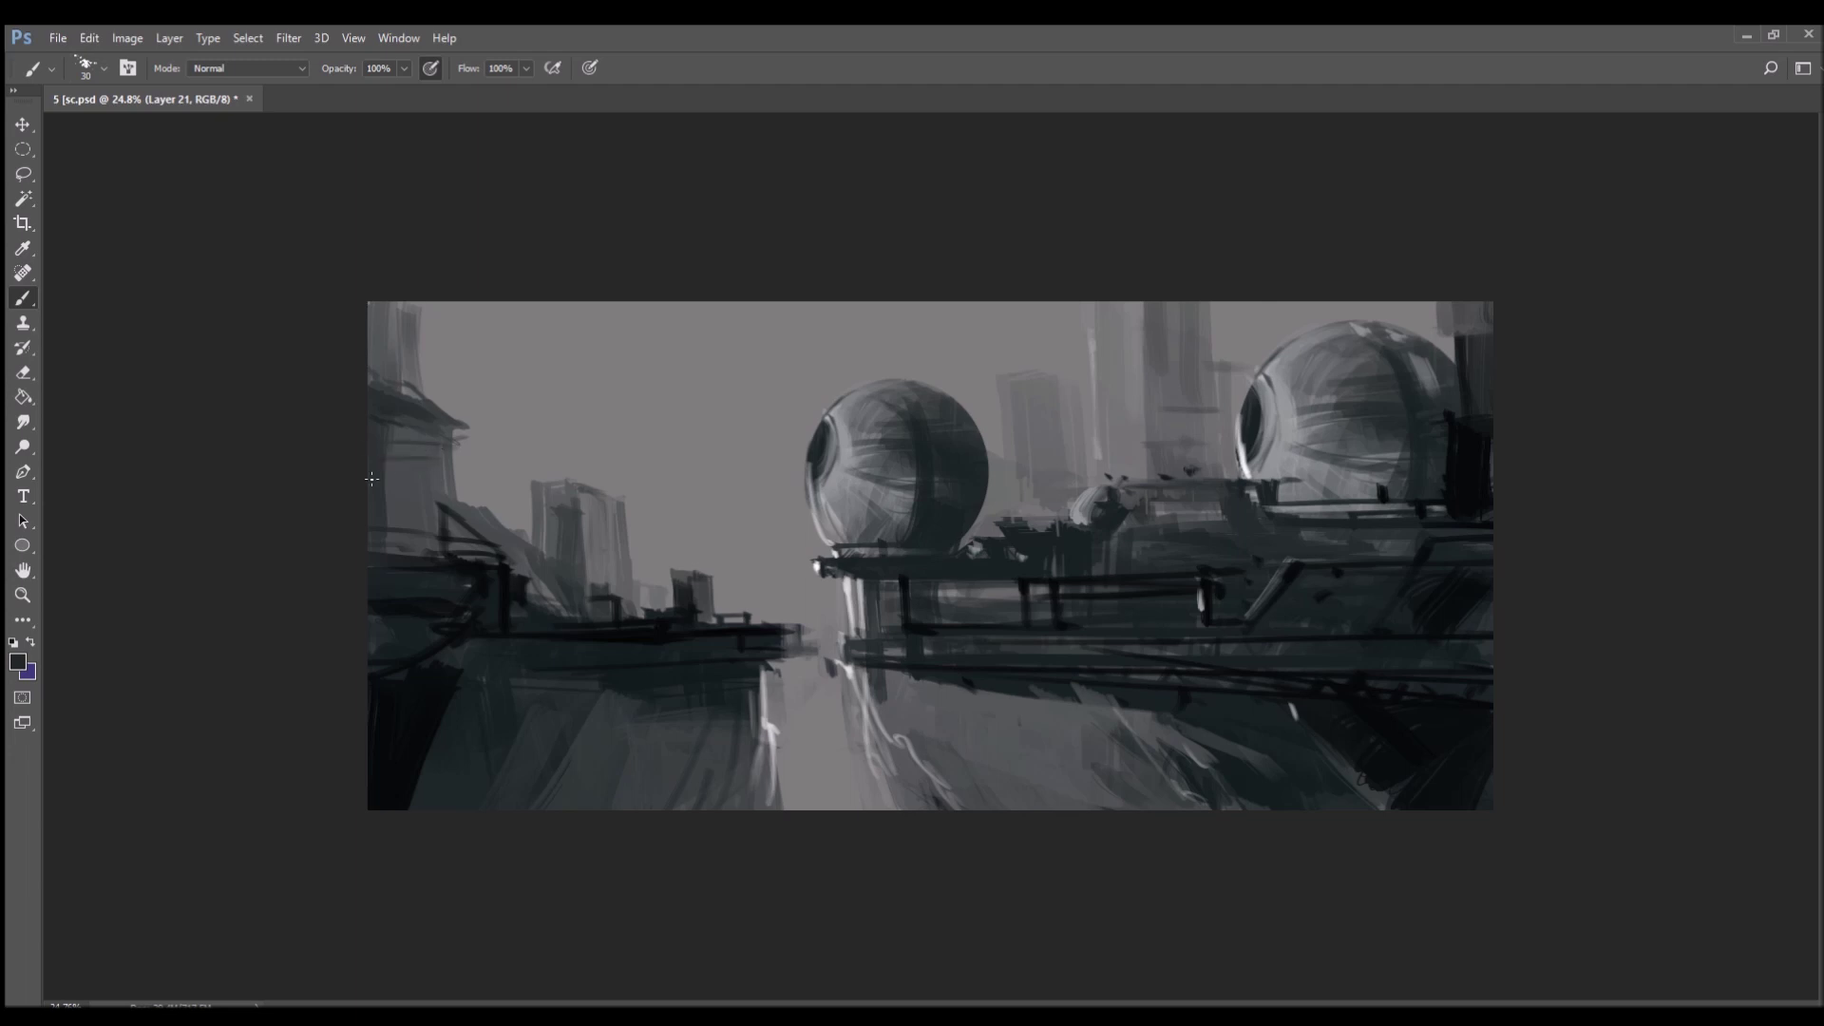
{"action": "mouse_move", "coordinate": [426, 440]}
{"action": "left_mouse_down"}
{"action": "mouse_move", "coordinate": [379, 434]}
{"action": "mouse_move", "coordinate": [444, 418]}
{"action": "mouse_move", "coordinate": [439, 441]}
{"action": "mouse_move", "coordinate": [432, 420]}
{"action": "mouse_move", "coordinate": [480, 434]}
{"action": "mouse_move", "coordinate": [481, 502]}
{"action": "left_mouse_up"}
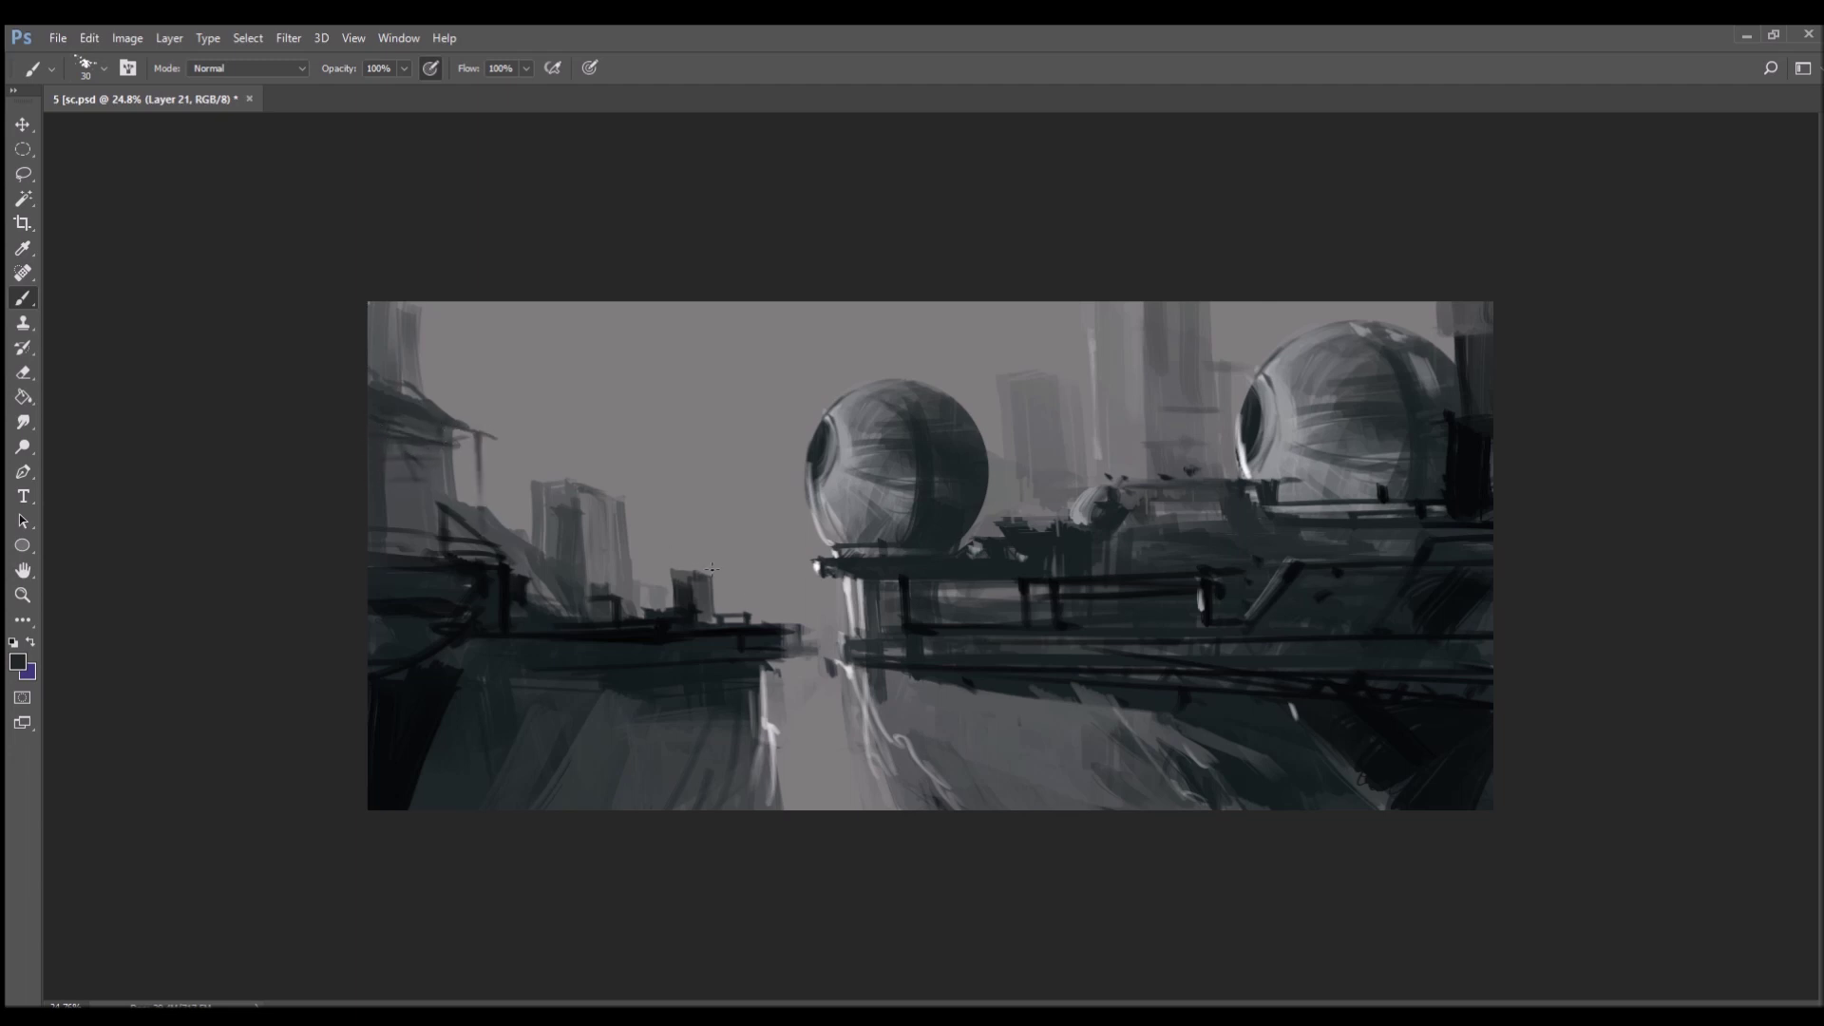
{"action": "left_click_drag", "start_coordinate": [766, 649], "coordinate": [760, 699]}
{"action": "key", "text": "ctrl+alt+z"}
{"action": "key", "text": "ctrl+alt+z"}
{"action": "key", "text": "ctrl+alt+z"}
{"action": "key", "text": "ctrl+alt+z"}
- Draw thin dark lines bridging the gap, a mast beside the left background tower, and strokes on the left cliff face
{"action": "left_click_drag", "start_coordinate": [800, 654], "coordinate": [856, 646]}
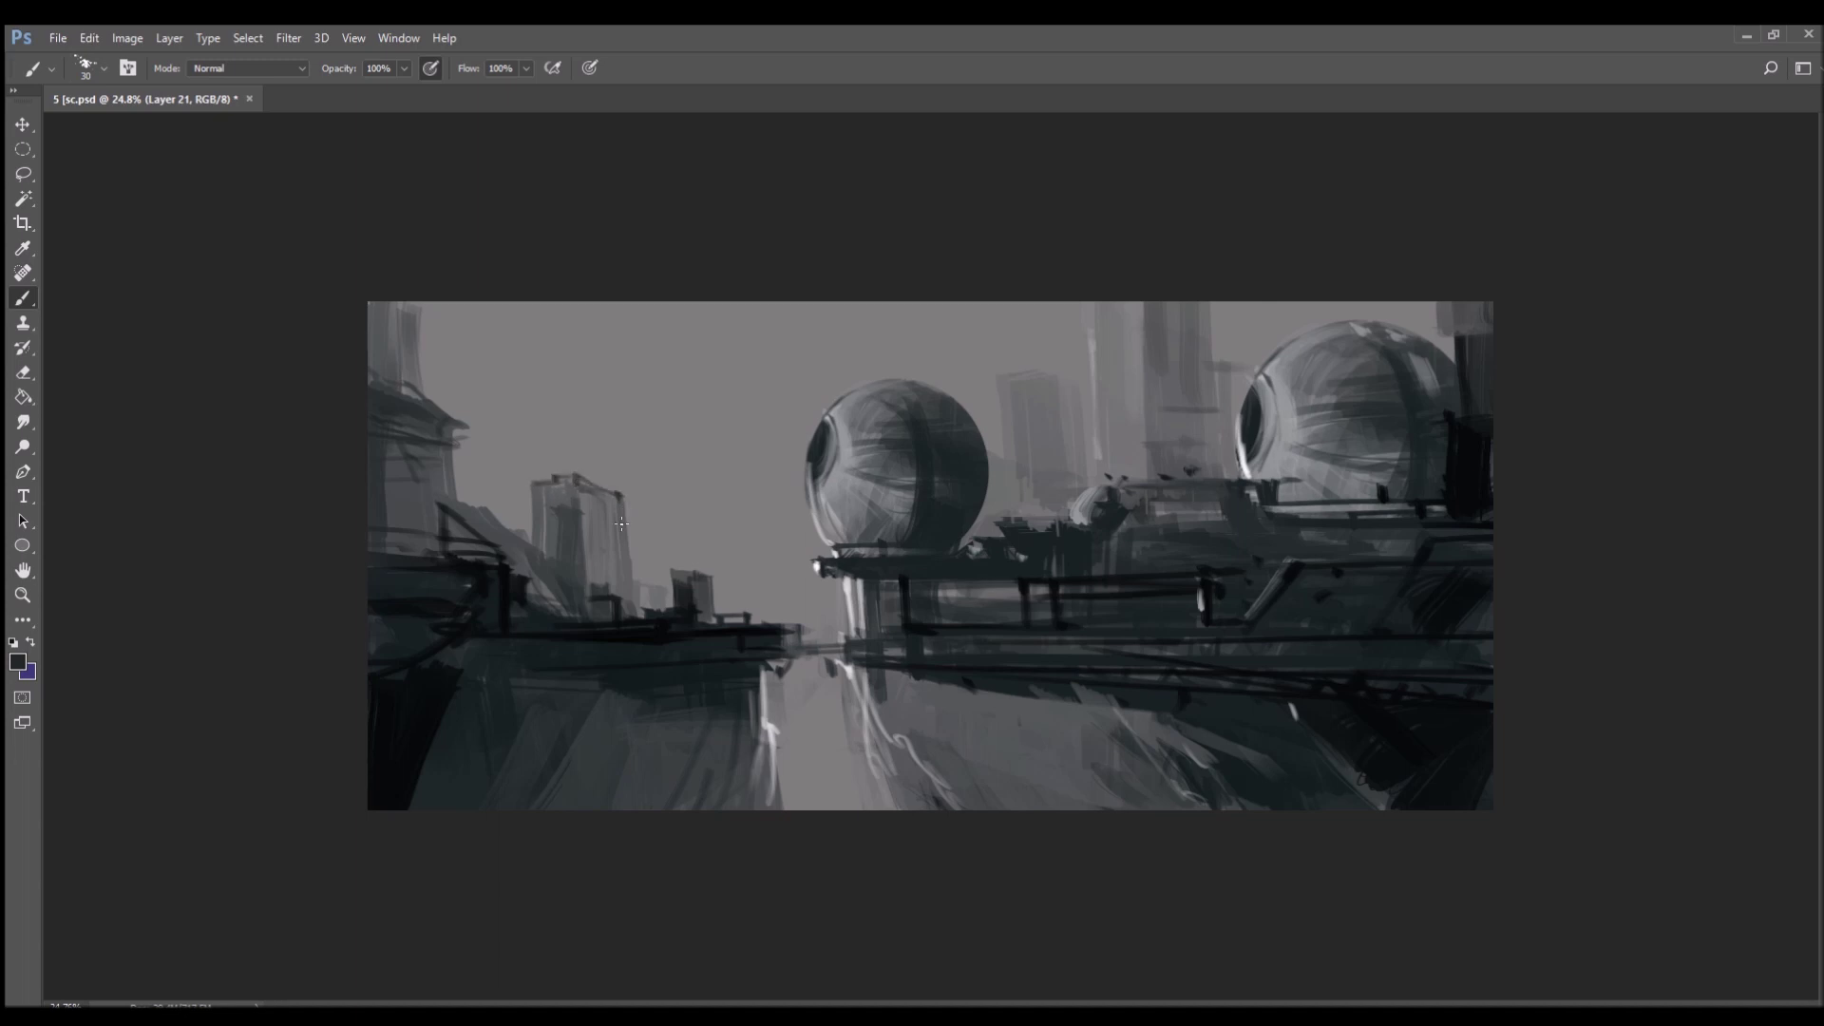
{"action": "left_click_drag", "start_coordinate": [660, 535], "coordinate": [662, 613]}
{"action": "mouse_move", "coordinate": [754, 761]}
{"action": "left_mouse_down"}
{"action": "mouse_move", "coordinate": [741, 808]}
{"action": "mouse_move", "coordinate": [670, 811]}
{"action": "left_mouse_up"}
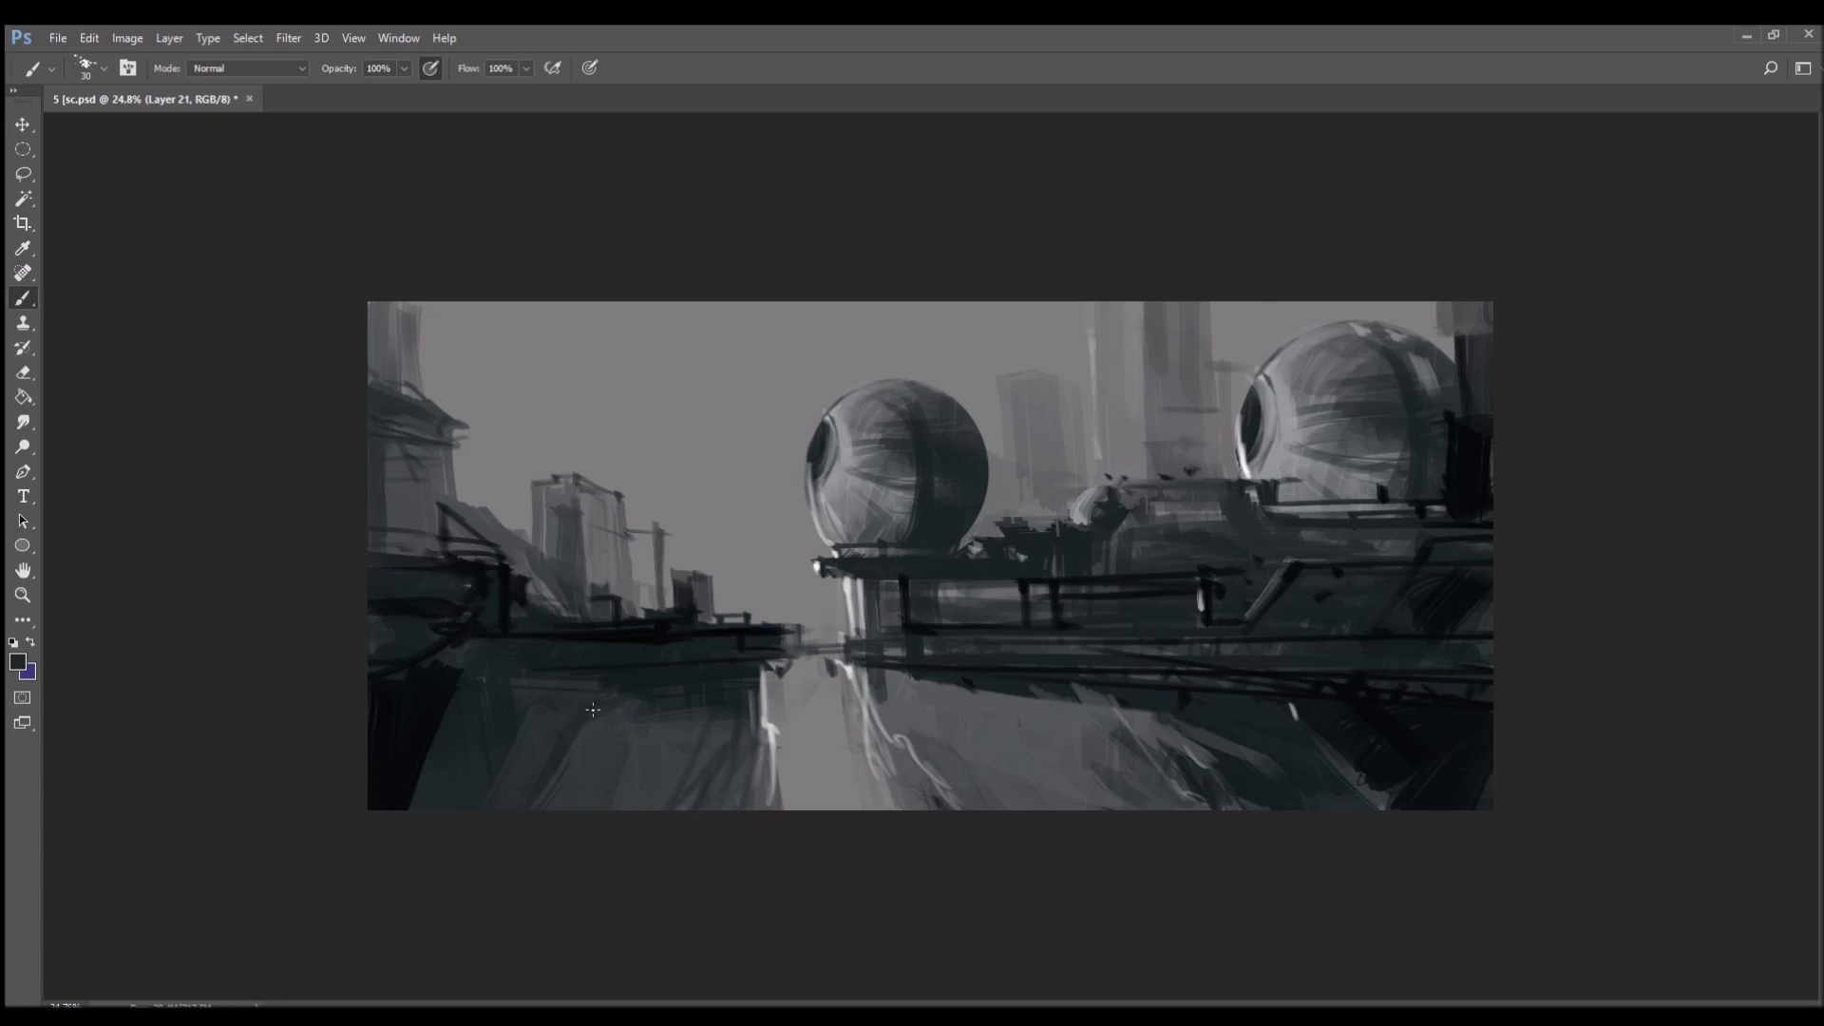
- Sketch near-black supports and diagonal strokes down the left cliff face using brush size 30
{"action": "left_click", "coordinate": [440, 717], "text": "alt"}
{"action": "mouse_move", "coordinate": [434, 733]}
{"action": "left_mouse_down"}
{"action": "mouse_move", "coordinate": [476, 649]}
{"action": "mouse_move", "coordinate": [536, 645]}
{"action": "left_mouse_up"}
{"action": "mouse_move", "coordinate": [536, 647]}
{"action": "left_mouse_down"}
{"action": "mouse_move", "coordinate": [521, 685]}
{"action": "mouse_move", "coordinate": [521, 655]}
{"action": "mouse_move", "coordinate": [527, 681]}
{"action": "mouse_move", "coordinate": [543, 672]}
{"action": "mouse_move", "coordinate": [514, 656]}
{"action": "mouse_move", "coordinate": [554, 690]}
{"action": "mouse_move", "coordinate": [520, 737]}
{"action": "left_mouse_up"}
{"action": "left_click_drag", "start_coordinate": [522, 739], "coordinate": [498, 770]}
{"action": "mouse_move", "coordinate": [561, 673]}
{"action": "left_mouse_down"}
{"action": "mouse_move", "coordinate": [533, 751]}
{"action": "mouse_move", "coordinate": [568, 743]}
{"action": "mouse_move", "coordinate": [550, 770]}
{"action": "mouse_move", "coordinate": [556, 686]}
{"action": "mouse_move", "coordinate": [581, 802]}
{"action": "left_mouse_up"}
{"action": "left_click_drag", "start_coordinate": [589, 741], "coordinate": [609, 776]}
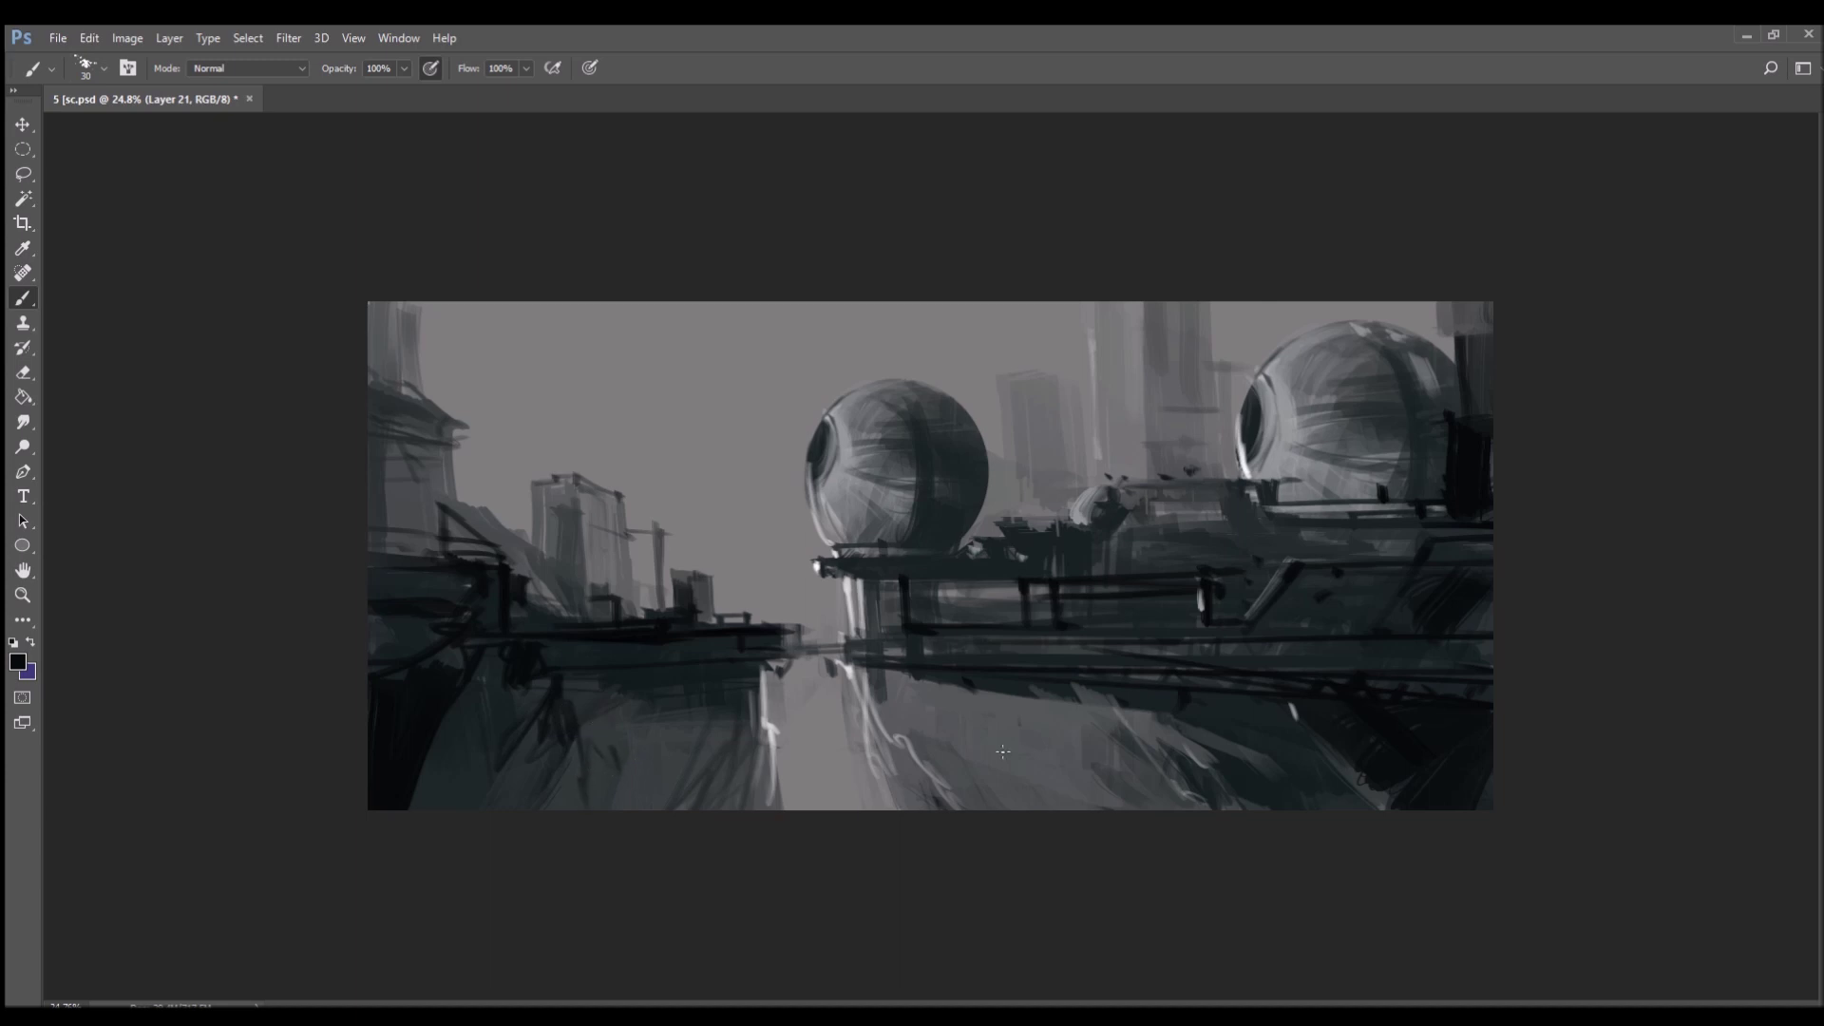
- Add broader dark diagonal strokes to both cliff faces with brush size 90 and cover the white highlight on the rail post
{"action": "left_click_drag", "start_coordinate": [1028, 698], "coordinate": [1087, 727]}
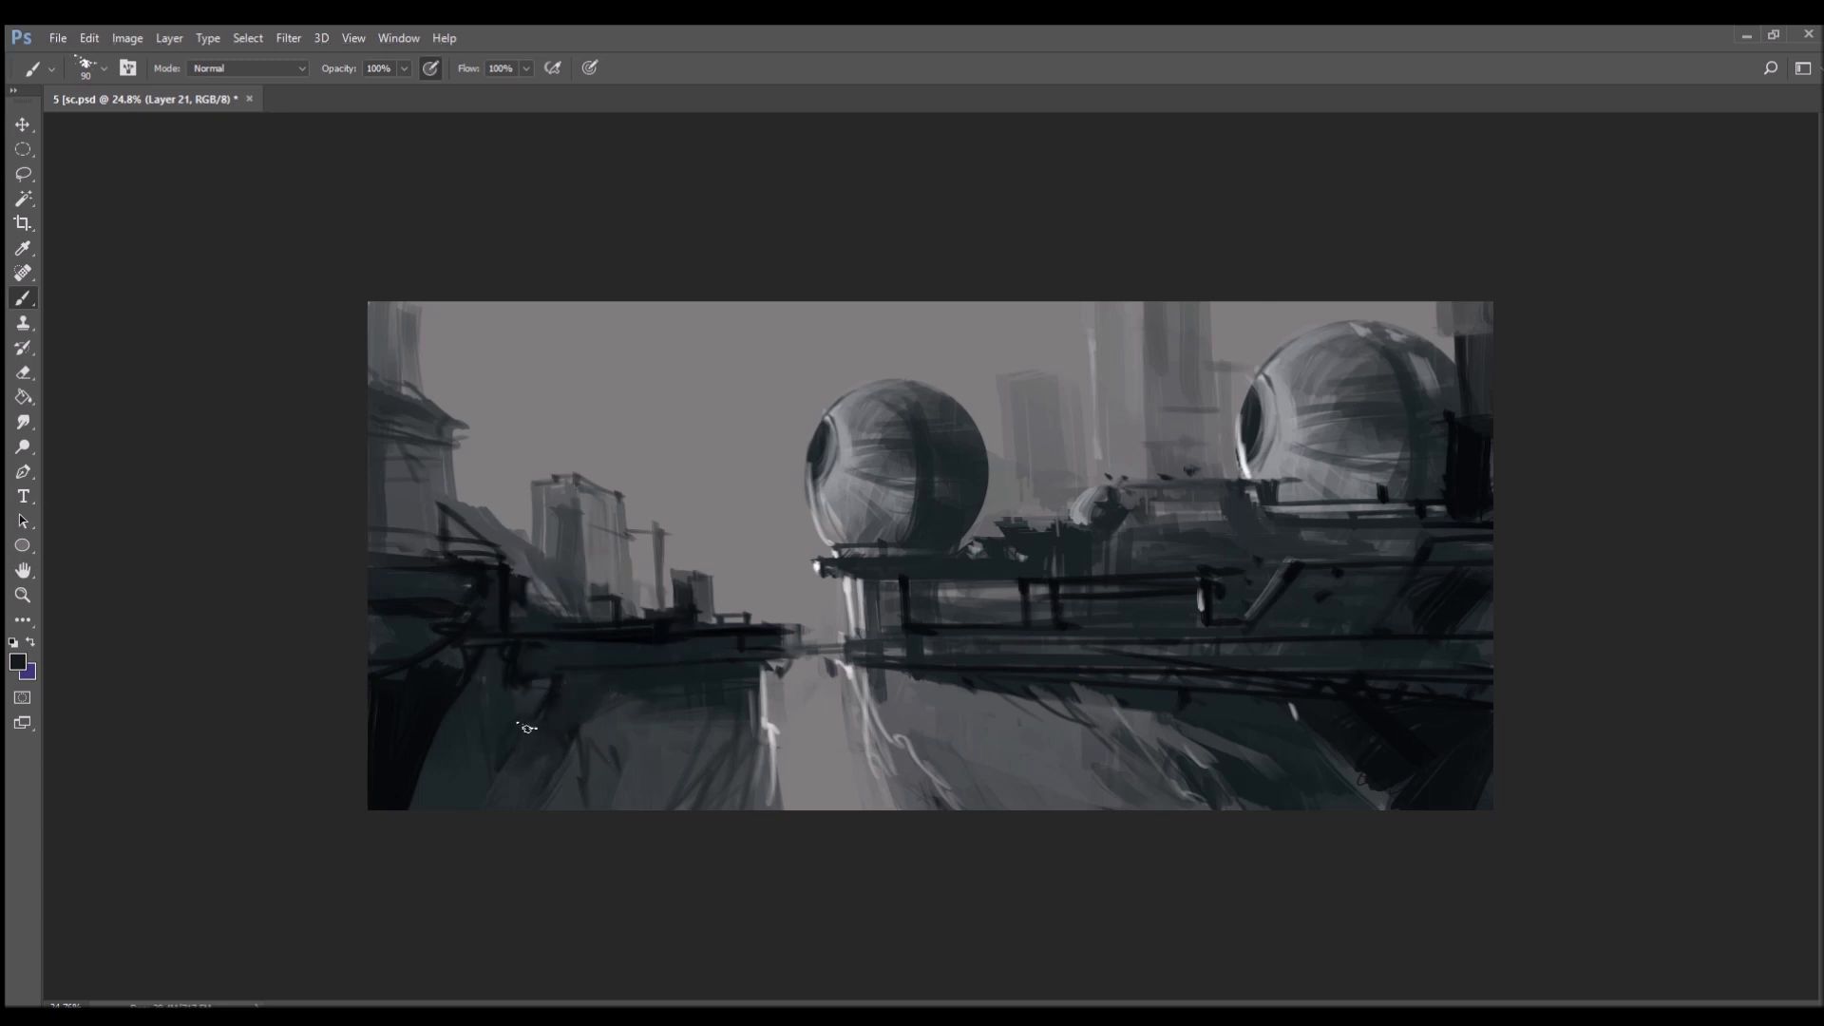
{"action": "mouse_move", "coordinate": [610, 769]}
{"action": "left_mouse_down"}
{"action": "mouse_move", "coordinate": [570, 814]}
{"action": "mouse_move", "coordinate": [608, 815]}
{"action": "left_mouse_up"}
{"action": "left_click_drag", "start_coordinate": [855, 673], "coordinate": [921, 736]}
{"action": "mouse_move", "coordinate": [881, 665]}
{"action": "left_mouse_down"}
{"action": "mouse_move", "coordinate": [968, 728]}
{"action": "mouse_move", "coordinate": [972, 686]}
{"action": "mouse_move", "coordinate": [974, 715]}
{"action": "mouse_move", "coordinate": [1038, 791]}
{"action": "mouse_move", "coordinate": [977, 746]}
{"action": "mouse_move", "coordinate": [1005, 772]}
{"action": "mouse_move", "coordinate": [994, 730]}
{"action": "mouse_move", "coordinate": [1096, 796]}
{"action": "left_mouse_up"}
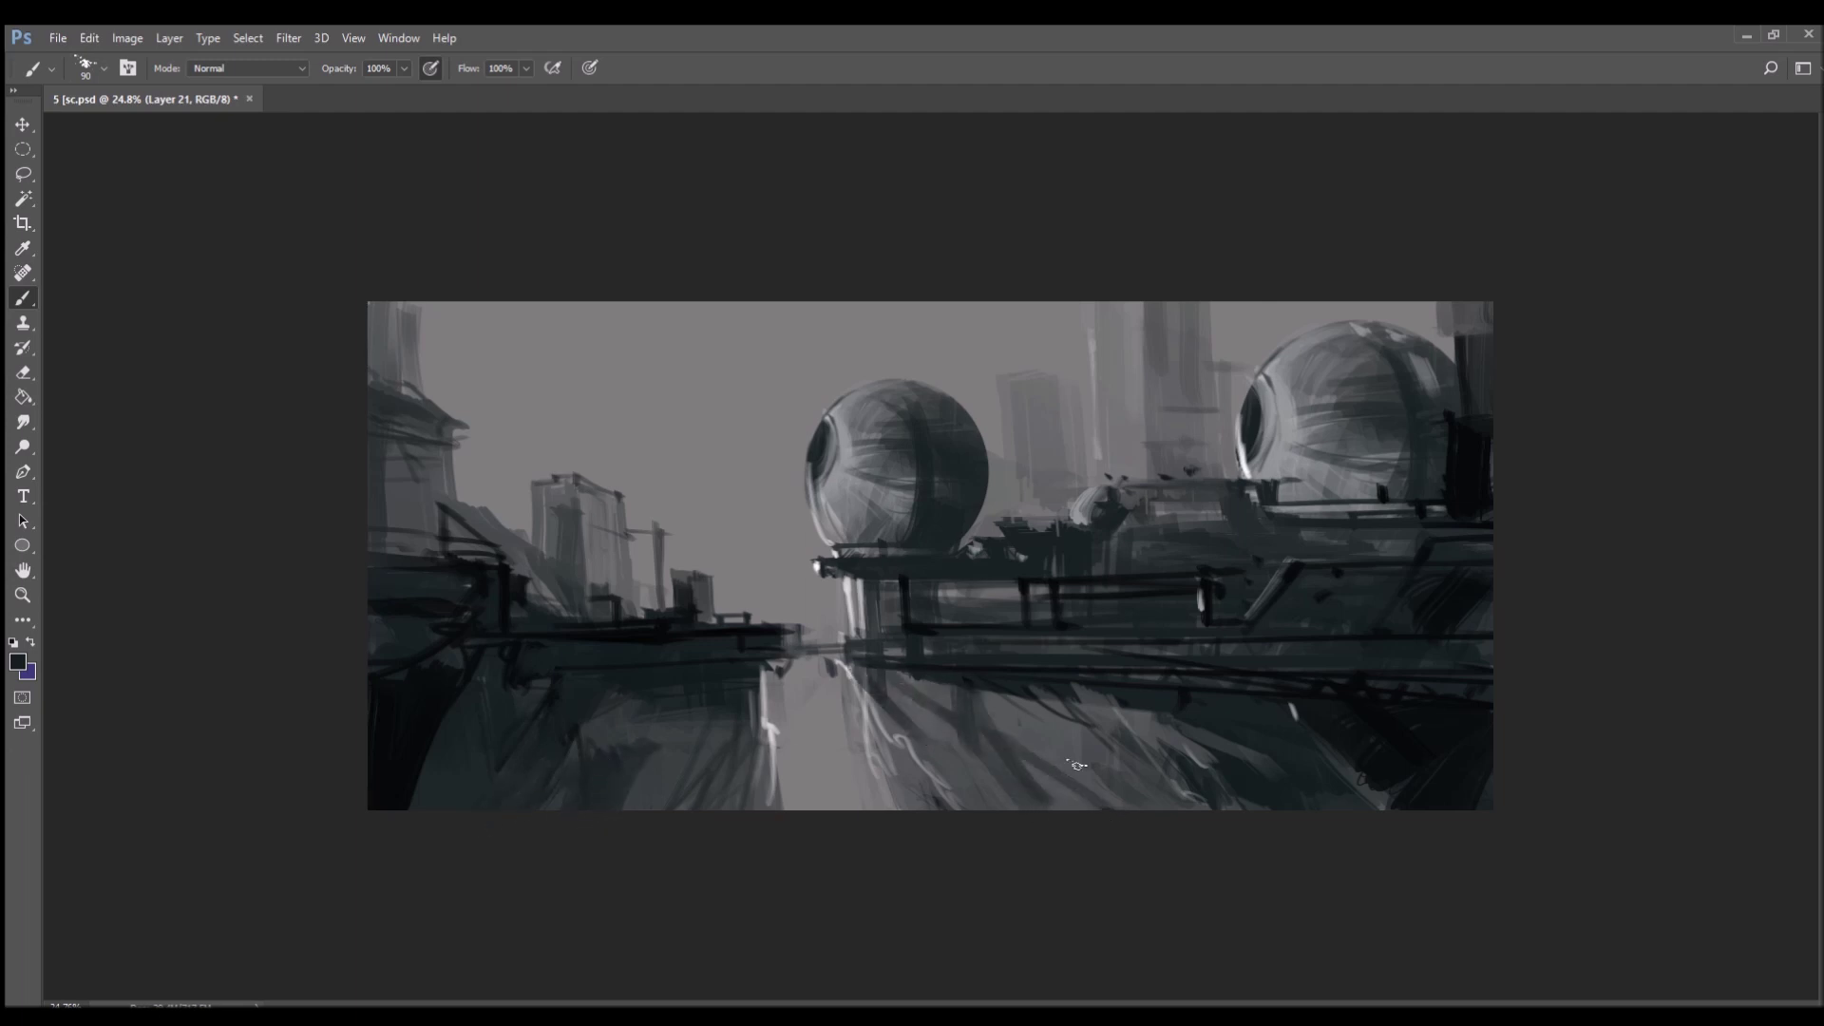
{"action": "left_click_drag", "start_coordinate": [1203, 585], "coordinate": [1211, 619]}
- Create a new layer, set the brush size to 400 and pick white as the foreground colour
{"action": "key", "text": "ctrl+shift+alt+n"}
{"action": "key", "text": "bracketright"}
{"action": "key", "text": "bracketright"}
{"action": "key", "text": "bracketright"}
{"action": "key", "text": "bracketright"}
{"action": "key", "text": "bracketright"}
{"action": "key", "text": "bracketright"}
{"action": "key", "text": "bracketright"}
{"action": "key", "text": "bracketright"}
{"action": "left_click", "coordinate": [19, 662]}
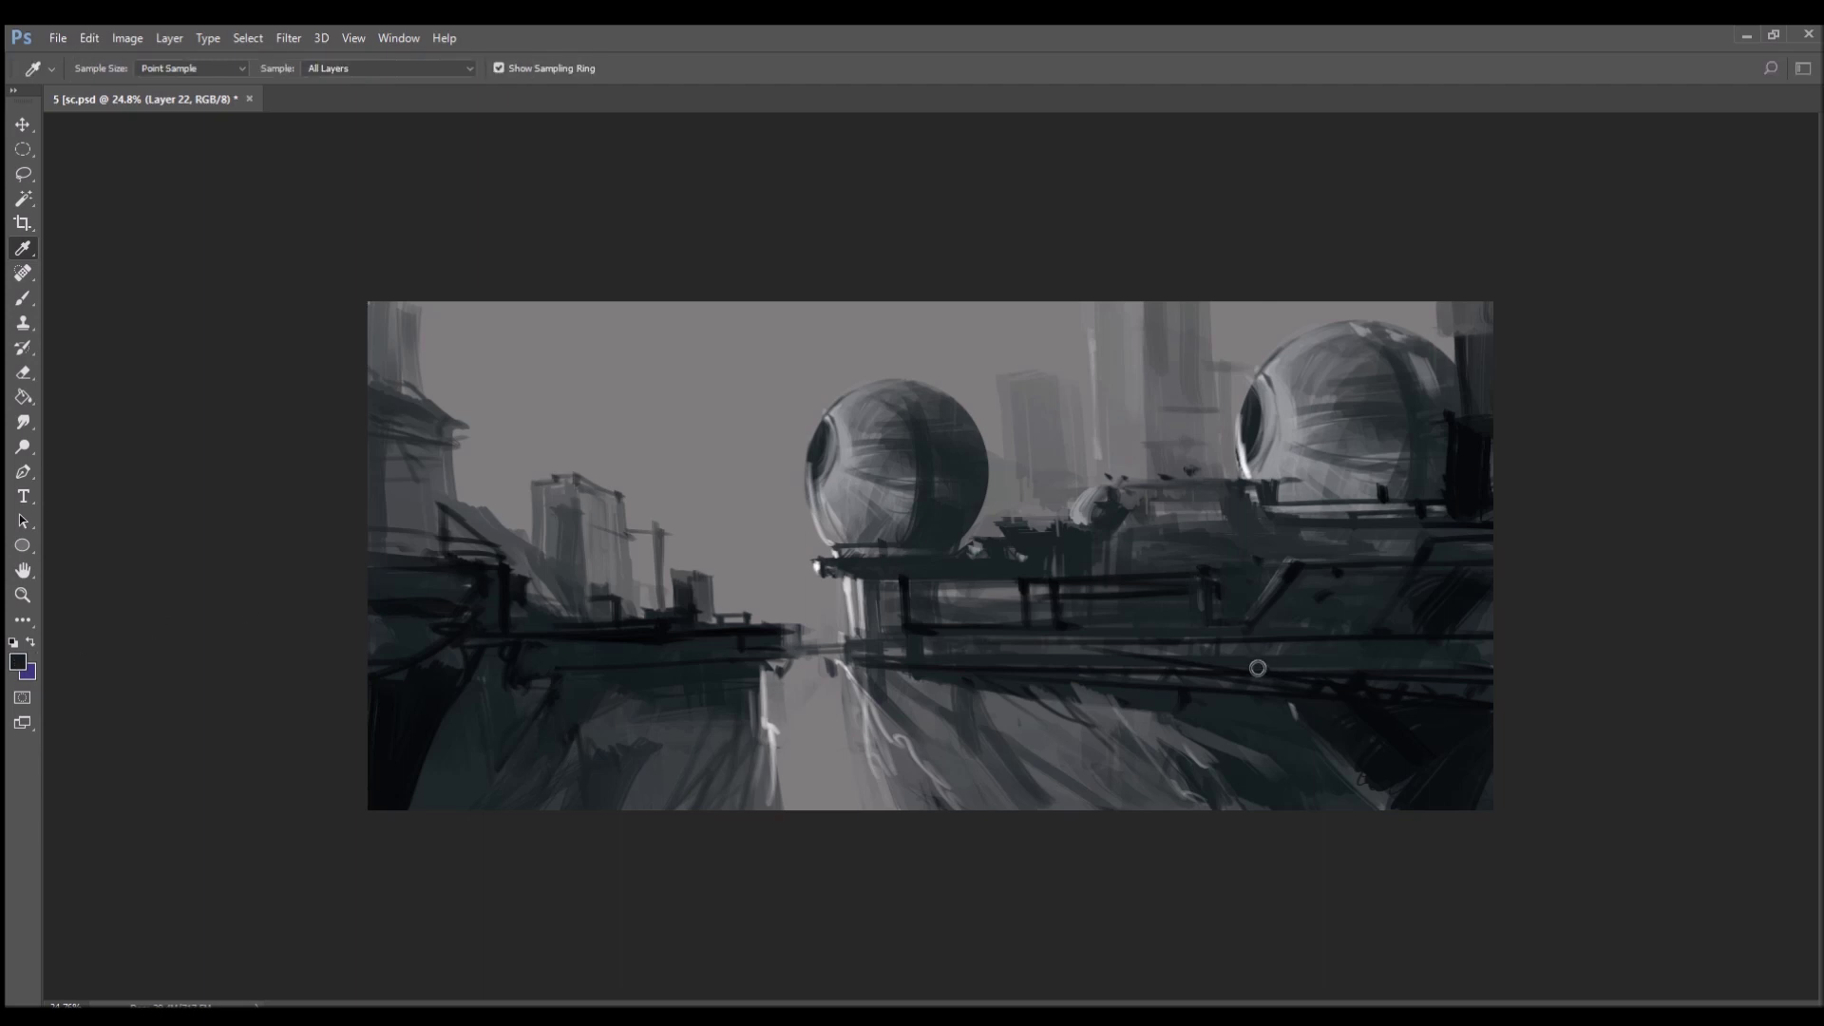
{"action": "left_click", "coordinate": [1554, 566]}
{"action": "left_click", "coordinate": [852, 559]}
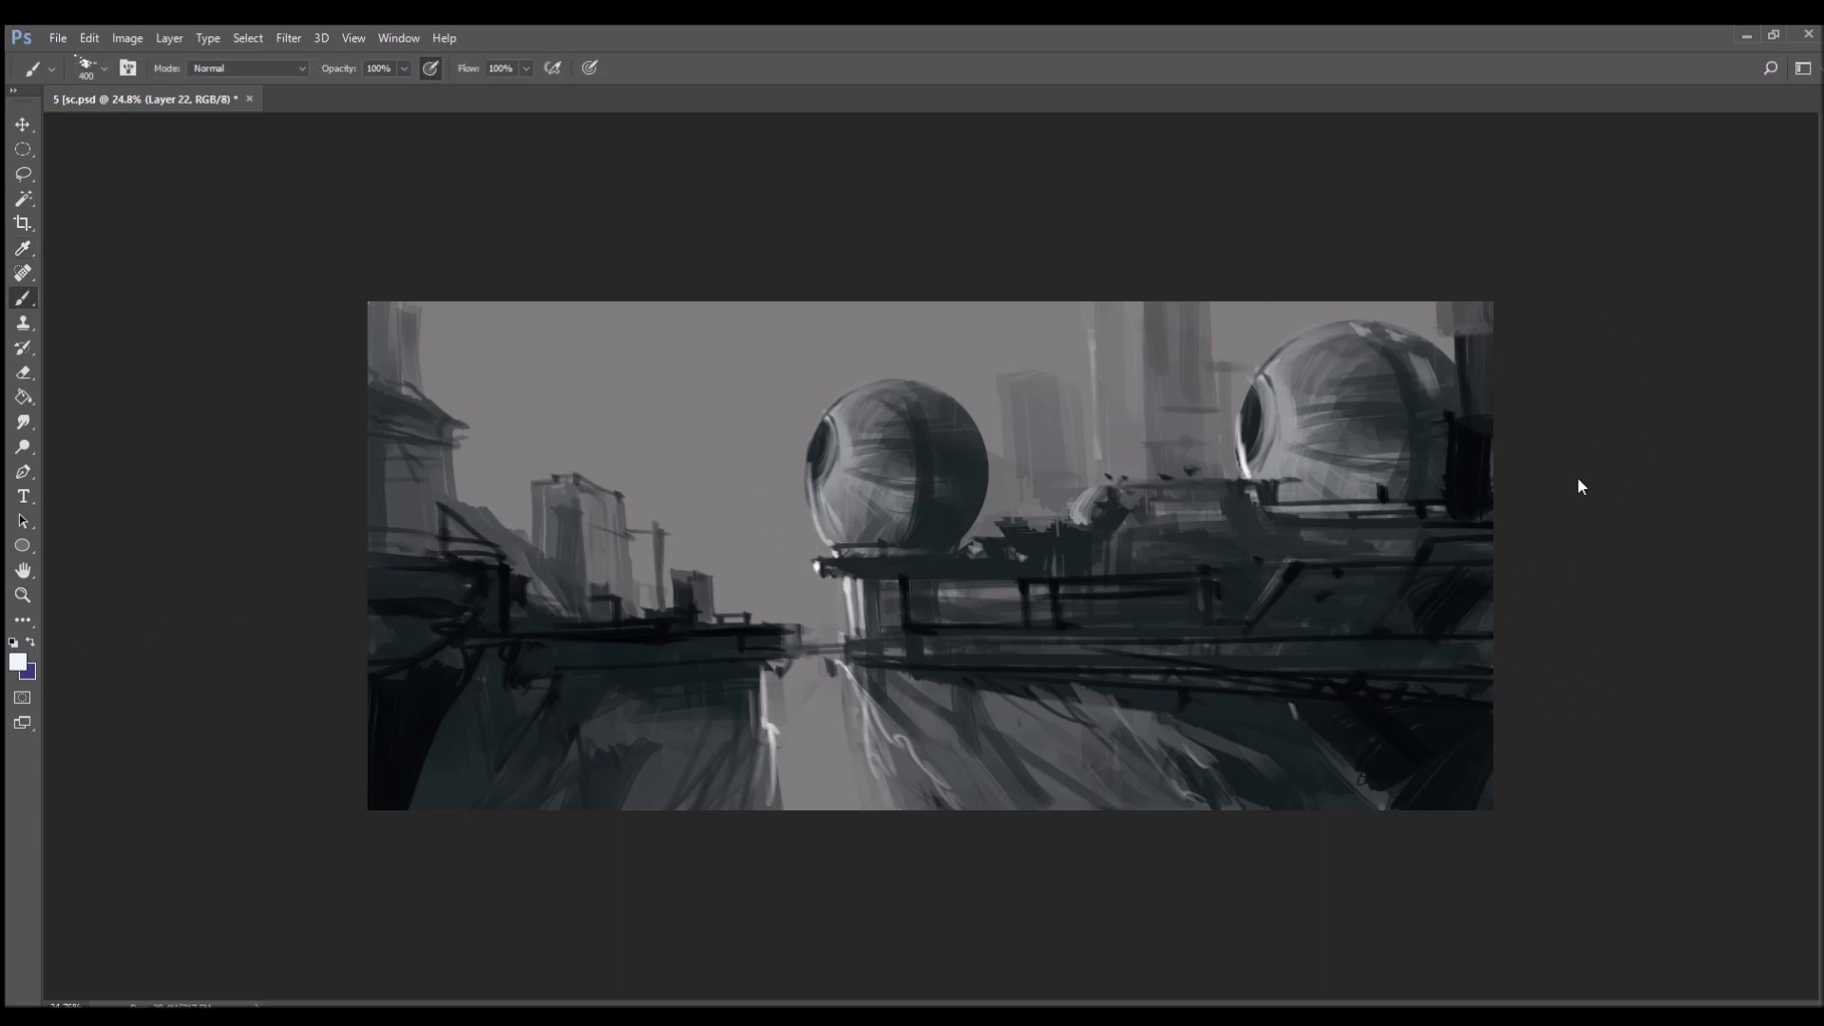
- Paint broad white light down the gap and across the sky around the left sphere
{"action": "left_click_drag", "start_coordinate": [817, 561], "coordinate": [836, 764]}
{"action": "left_click_drag", "start_coordinate": [817, 684], "coordinate": [860, 798]}
{"action": "left_click_drag", "start_coordinate": [836, 727], "coordinate": [891, 836]}
{"action": "mouse_move", "coordinate": [793, 508]}
{"action": "left_mouse_down"}
{"action": "mouse_move", "coordinate": [834, 636]}
{"action": "mouse_move", "coordinate": [864, 570]}
{"action": "left_mouse_up"}
{"action": "mouse_move", "coordinate": [993, 318]}
{"action": "left_mouse_down"}
{"action": "mouse_move", "coordinate": [999, 439]}
{"action": "mouse_move", "coordinate": [946, 409]}
{"action": "left_mouse_up"}
{"action": "mouse_move", "coordinate": [903, 309]}
{"action": "left_mouse_down"}
{"action": "mouse_move", "coordinate": [865, 408]}
{"action": "mouse_move", "coordinate": [846, 395]}
{"action": "mouse_move", "coordinate": [1080, 339]}
{"action": "mouse_move", "coordinate": [836, 418]}
{"action": "mouse_move", "coordinate": [819, 385]}
{"action": "mouse_move", "coordinate": [760, 485]}
{"action": "left_mouse_up"}
{"action": "mouse_move", "coordinate": [751, 323]}
{"action": "left_mouse_down"}
{"action": "mouse_move", "coordinate": [741, 527]}
{"action": "mouse_move", "coordinate": [760, 627]}
{"action": "mouse_move", "coordinate": [646, 342]}
{"action": "mouse_move", "coordinate": [674, 394]}
{"action": "mouse_move", "coordinate": [611, 367]}
{"action": "mouse_move", "coordinate": [570, 387]}
{"action": "mouse_move", "coordinate": [570, 470]}
{"action": "left_mouse_up"}
- Shape a grey background cliff in the left sky with sampled grey and smooth the pale sky beside it using brush size 175
{"action": "left_click", "coordinate": [476, 342], "text": "alt"}
{"action": "mouse_move", "coordinate": [504, 304]}
{"action": "left_mouse_down"}
{"action": "mouse_move", "coordinate": [560, 437]}
{"action": "mouse_move", "coordinate": [636, 380]}
{"action": "mouse_move", "coordinate": [670, 439]}
{"action": "left_mouse_up"}
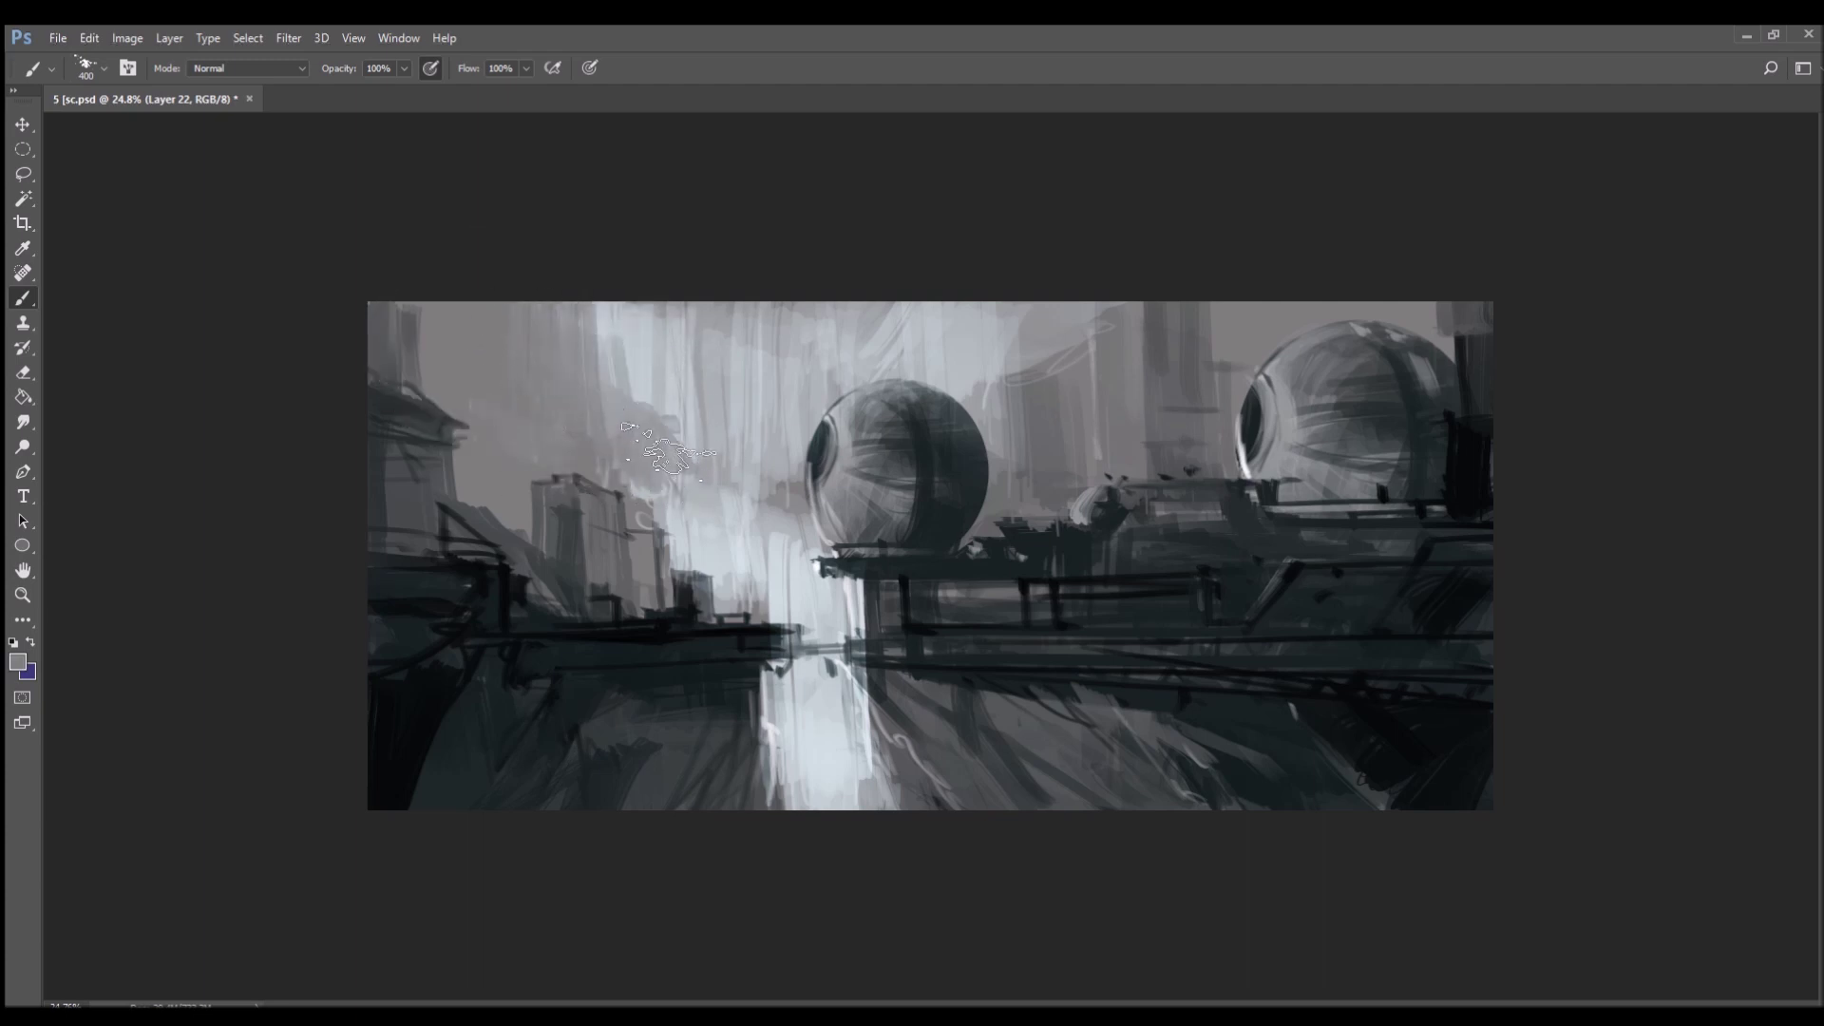
{"action": "key", "text": "bracketleft"}
{"action": "key", "text": "bracketleft"}
{"action": "key", "text": "bracketleft"}
{"action": "key", "text": "bracketleft"}
{"action": "left_click", "coordinate": [646, 331], "text": "alt"}
{"action": "mouse_move", "coordinate": [646, 328]}
{"action": "left_mouse_down"}
{"action": "mouse_move", "coordinate": [631, 310]}
{"action": "mouse_move", "coordinate": [656, 397]}
{"action": "mouse_move", "coordinate": [701, 367]}
{"action": "mouse_move", "coordinate": [672, 314]}
{"action": "mouse_move", "coordinate": [722, 379]}
{"action": "mouse_move", "coordinate": [879, 319]}
{"action": "mouse_move", "coordinate": [926, 323]}
{"action": "mouse_move", "coordinate": [765, 428]}
{"action": "mouse_move", "coordinate": [727, 430]}
{"action": "mouse_move", "coordinate": [803, 551]}
{"action": "mouse_move", "coordinate": [793, 484]}
{"action": "mouse_move", "coordinate": [817, 553]}
{"action": "mouse_move", "coordinate": [752, 545]}
{"action": "left_mouse_up"}
- Block in a sampled-grey building mass behind the left sphere, joining it to the distant towers
{"action": "left_click", "coordinate": [1032, 390], "text": "alt"}
{"action": "mouse_move", "coordinate": [1054, 371]}
{"action": "left_mouse_down"}
{"action": "mouse_move", "coordinate": [1022, 378]}
{"action": "mouse_move", "coordinate": [1112, 317]}
{"action": "mouse_move", "coordinate": [1092, 376]}
{"action": "mouse_move", "coordinate": [1064, 328]}
{"action": "mouse_move", "coordinate": [1012, 410]}
{"action": "mouse_move", "coordinate": [1017, 453]}
{"action": "left_mouse_up"}
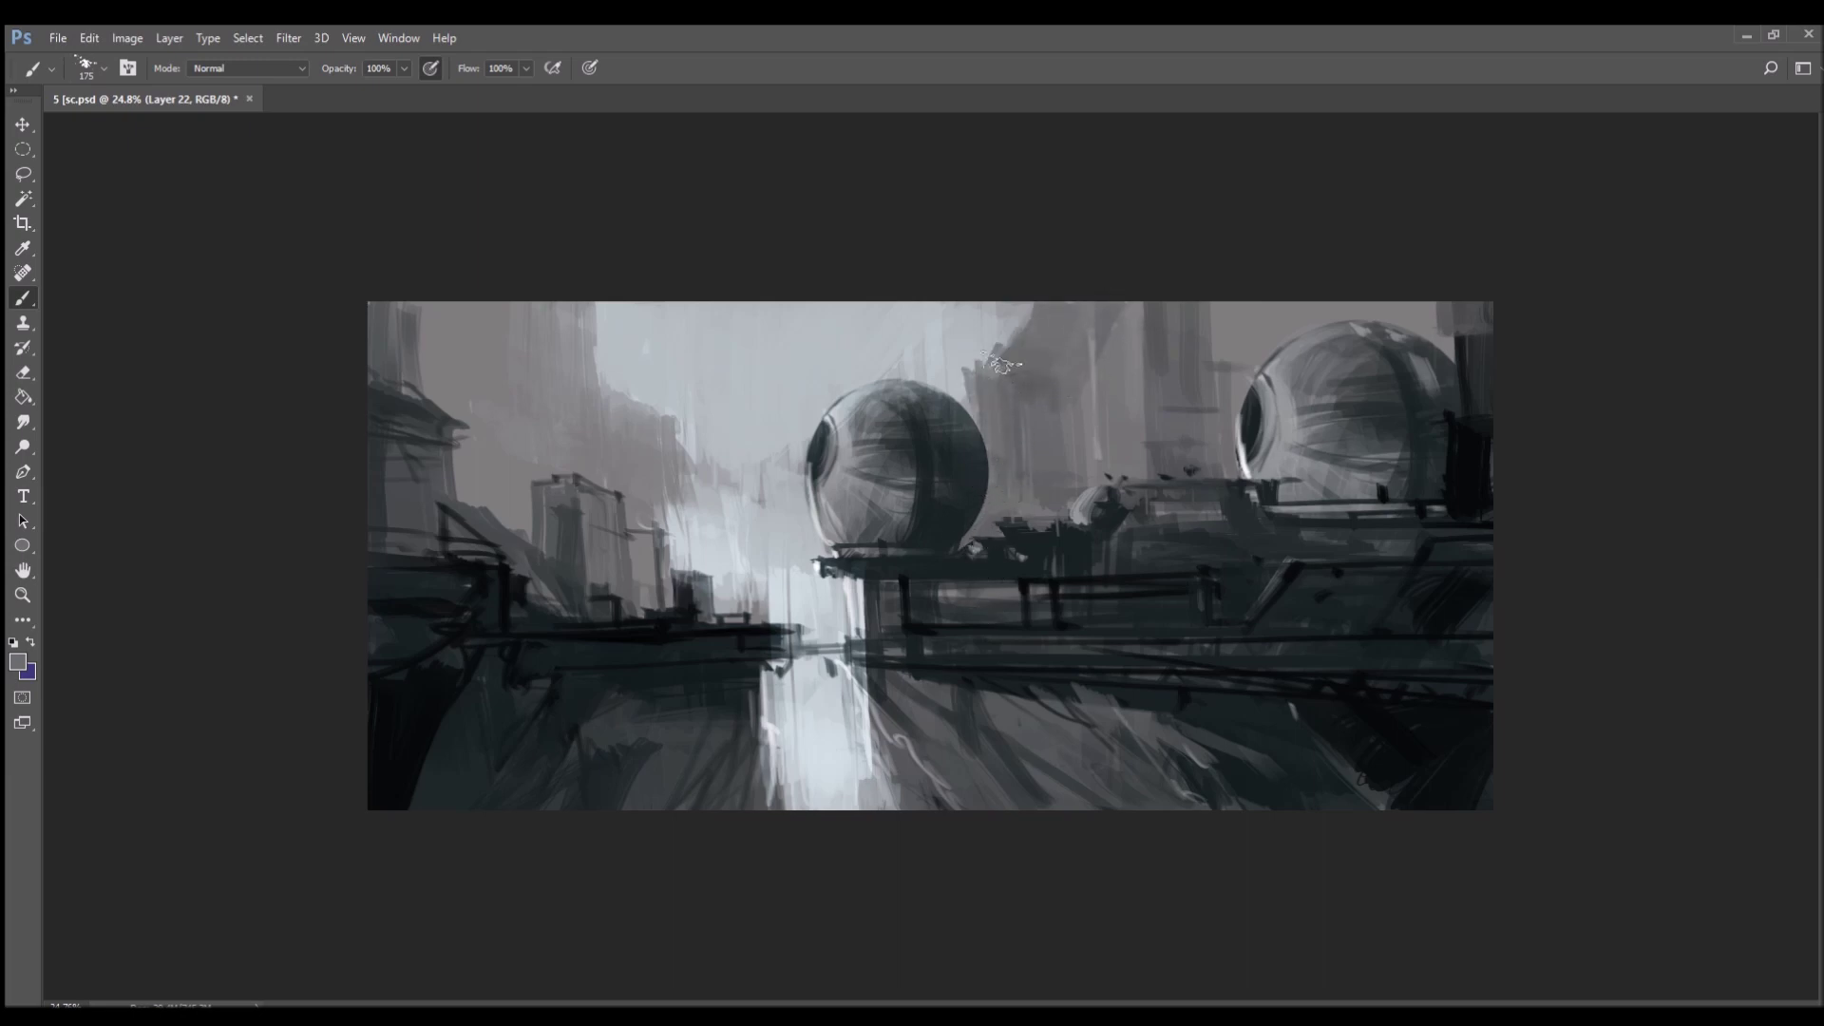
{"action": "mouse_move", "coordinate": [988, 389]}
{"action": "left_mouse_down"}
{"action": "mouse_move", "coordinate": [936, 380]}
{"action": "mouse_move", "coordinate": [978, 380]}
{"action": "mouse_move", "coordinate": [1000, 354]}
{"action": "mouse_move", "coordinate": [1054, 361]}
{"action": "left_mouse_up"}
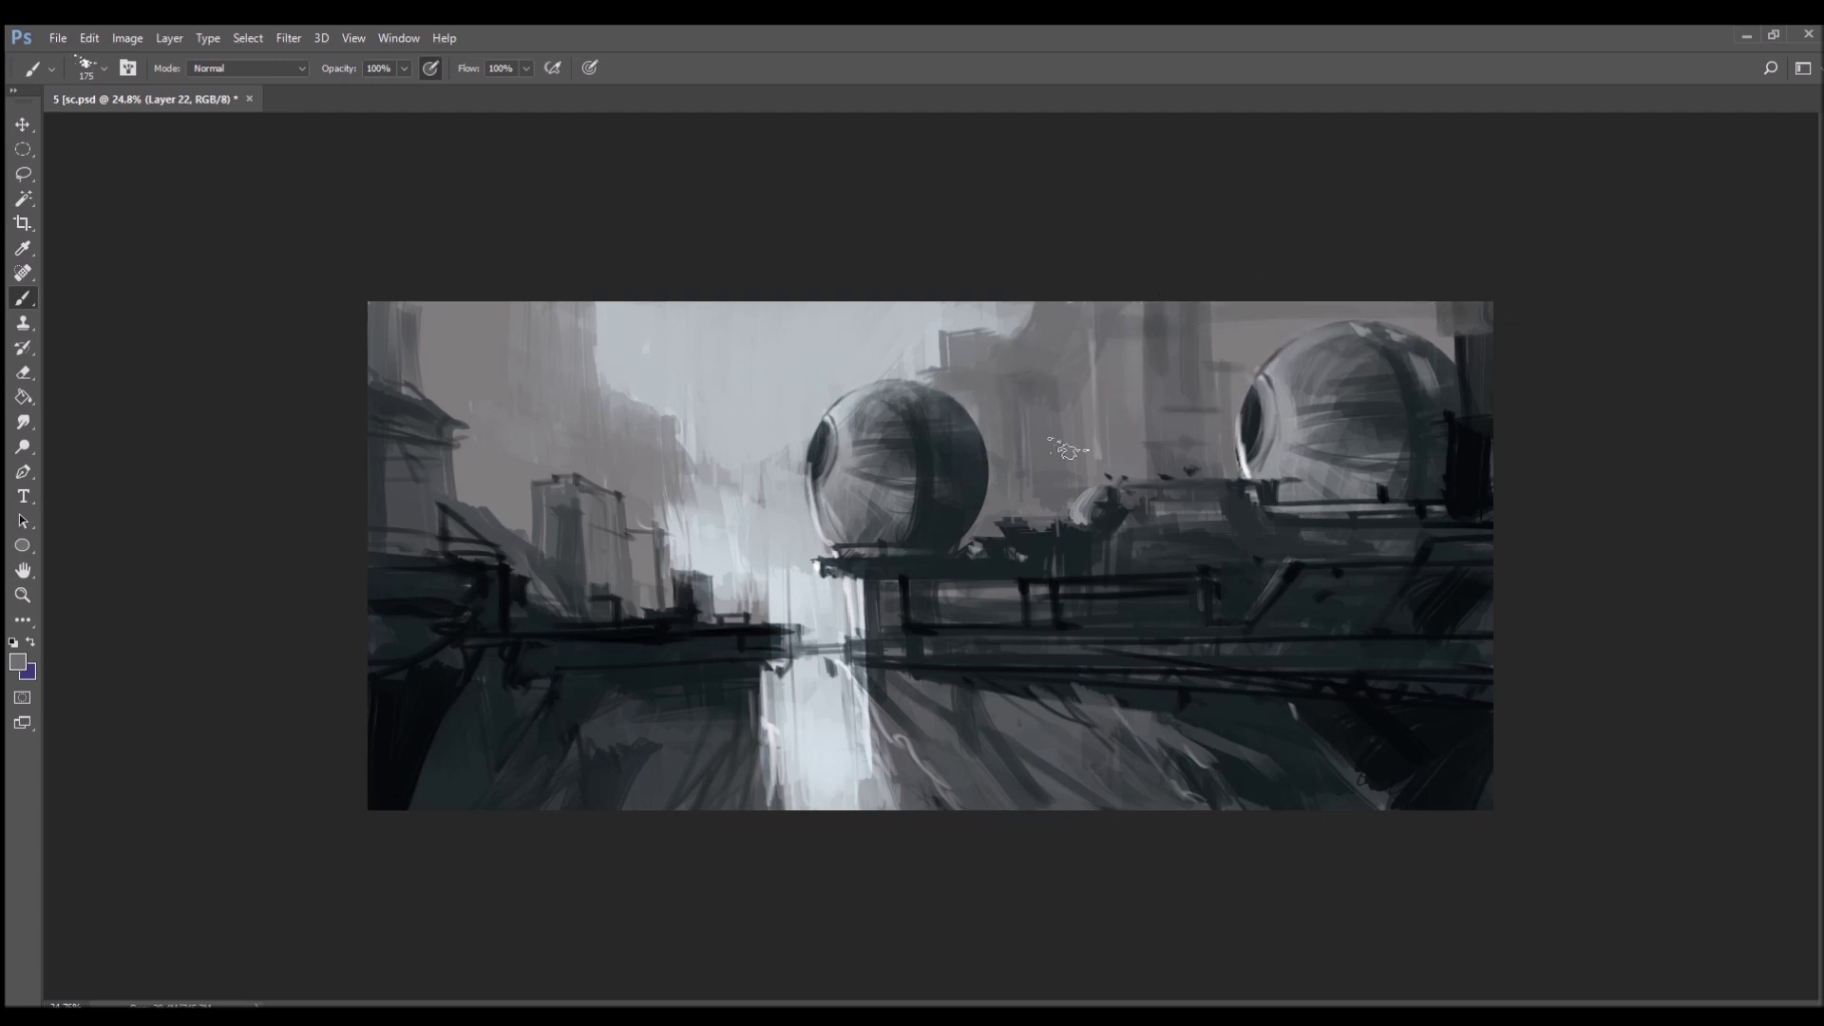
- Drag pale sampled light from the gap outward over the lower edges of both cliffs
{"action": "left_click", "coordinate": [835, 712], "text": "alt"}
{"action": "mouse_move", "coordinate": [860, 726]}
{"action": "left_mouse_down"}
{"action": "mouse_move", "coordinate": [904, 814]}
{"action": "mouse_move", "coordinate": [953, 822]}
{"action": "left_mouse_up"}
{"action": "left_click_drag", "start_coordinate": [788, 749], "coordinate": [748, 803]}
{"action": "left_click_drag", "start_coordinate": [780, 714], "coordinate": [708, 777]}
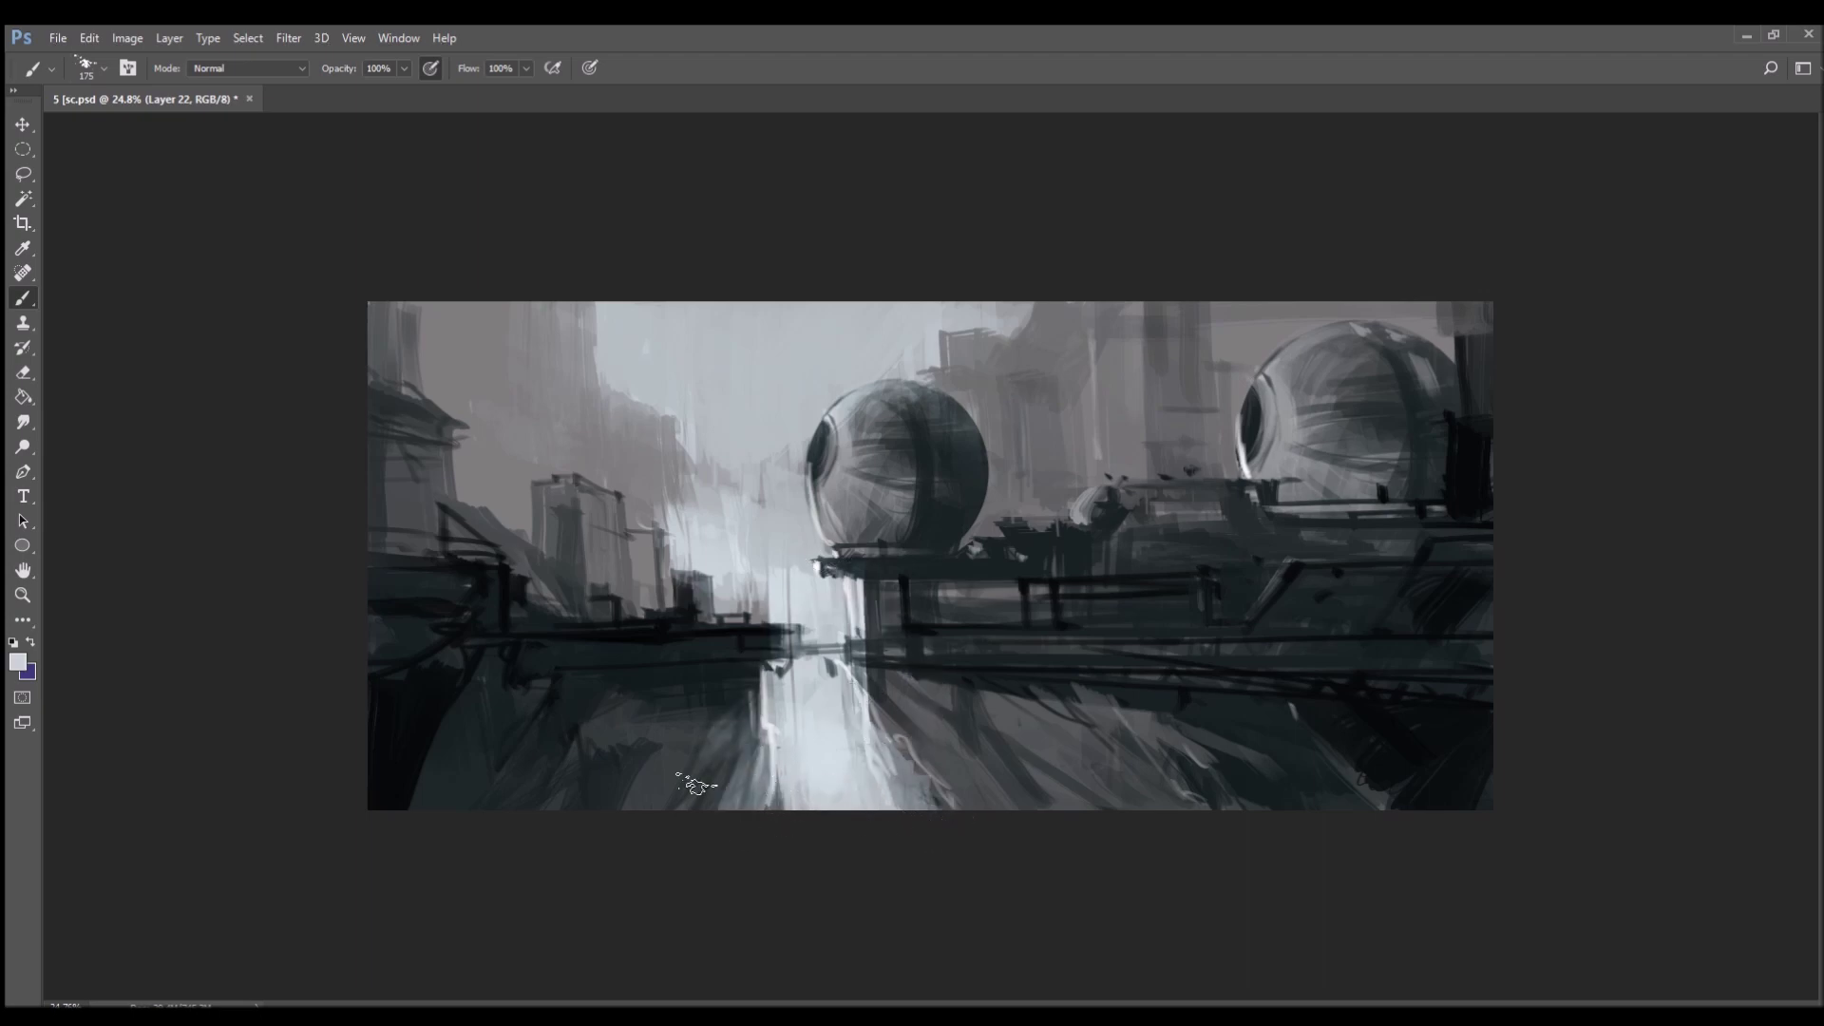
- Paint sloping dark and mid-grey strokes over the left background cliff with sampled tones
{"action": "left_click", "coordinate": [418, 410], "text": "alt"}
{"action": "mouse_move", "coordinate": [422, 409]}
{"action": "left_mouse_down"}
{"action": "mouse_move", "coordinate": [461, 323]}
{"action": "mouse_move", "coordinate": [501, 340]}
{"action": "left_mouse_up"}
{"action": "left_click_drag", "start_coordinate": [504, 418], "coordinate": [464, 477]}
{"action": "left_click_drag", "start_coordinate": [504, 380], "coordinate": [600, 496]}
{"action": "left_click", "coordinate": [560, 386], "text": "alt"}
{"action": "mouse_move", "coordinate": [566, 378]}
{"action": "left_mouse_down"}
{"action": "mouse_move", "coordinate": [585, 466]}
{"action": "mouse_move", "coordinate": [516, 340]}
{"action": "mouse_move", "coordinate": [537, 420]}
{"action": "mouse_move", "coordinate": [613, 483]}
{"action": "mouse_move", "coordinate": [632, 434]}
{"action": "left_mouse_up"}
- Reduce the brush size to 45 and refine the left background cliff's edge against the pale sky
{"action": "key", "text": "bracketleft"}
{"action": "key", "text": "bracketleft"}
{"action": "key", "text": "bracketleft"}
{"action": "key", "text": "bracketleft"}
{"action": "key", "text": "bracketleft"}
{"action": "key", "text": "bracketleft"}
{"action": "key", "text": "bracketleft"}
{"action": "key", "text": "bracketleft"}
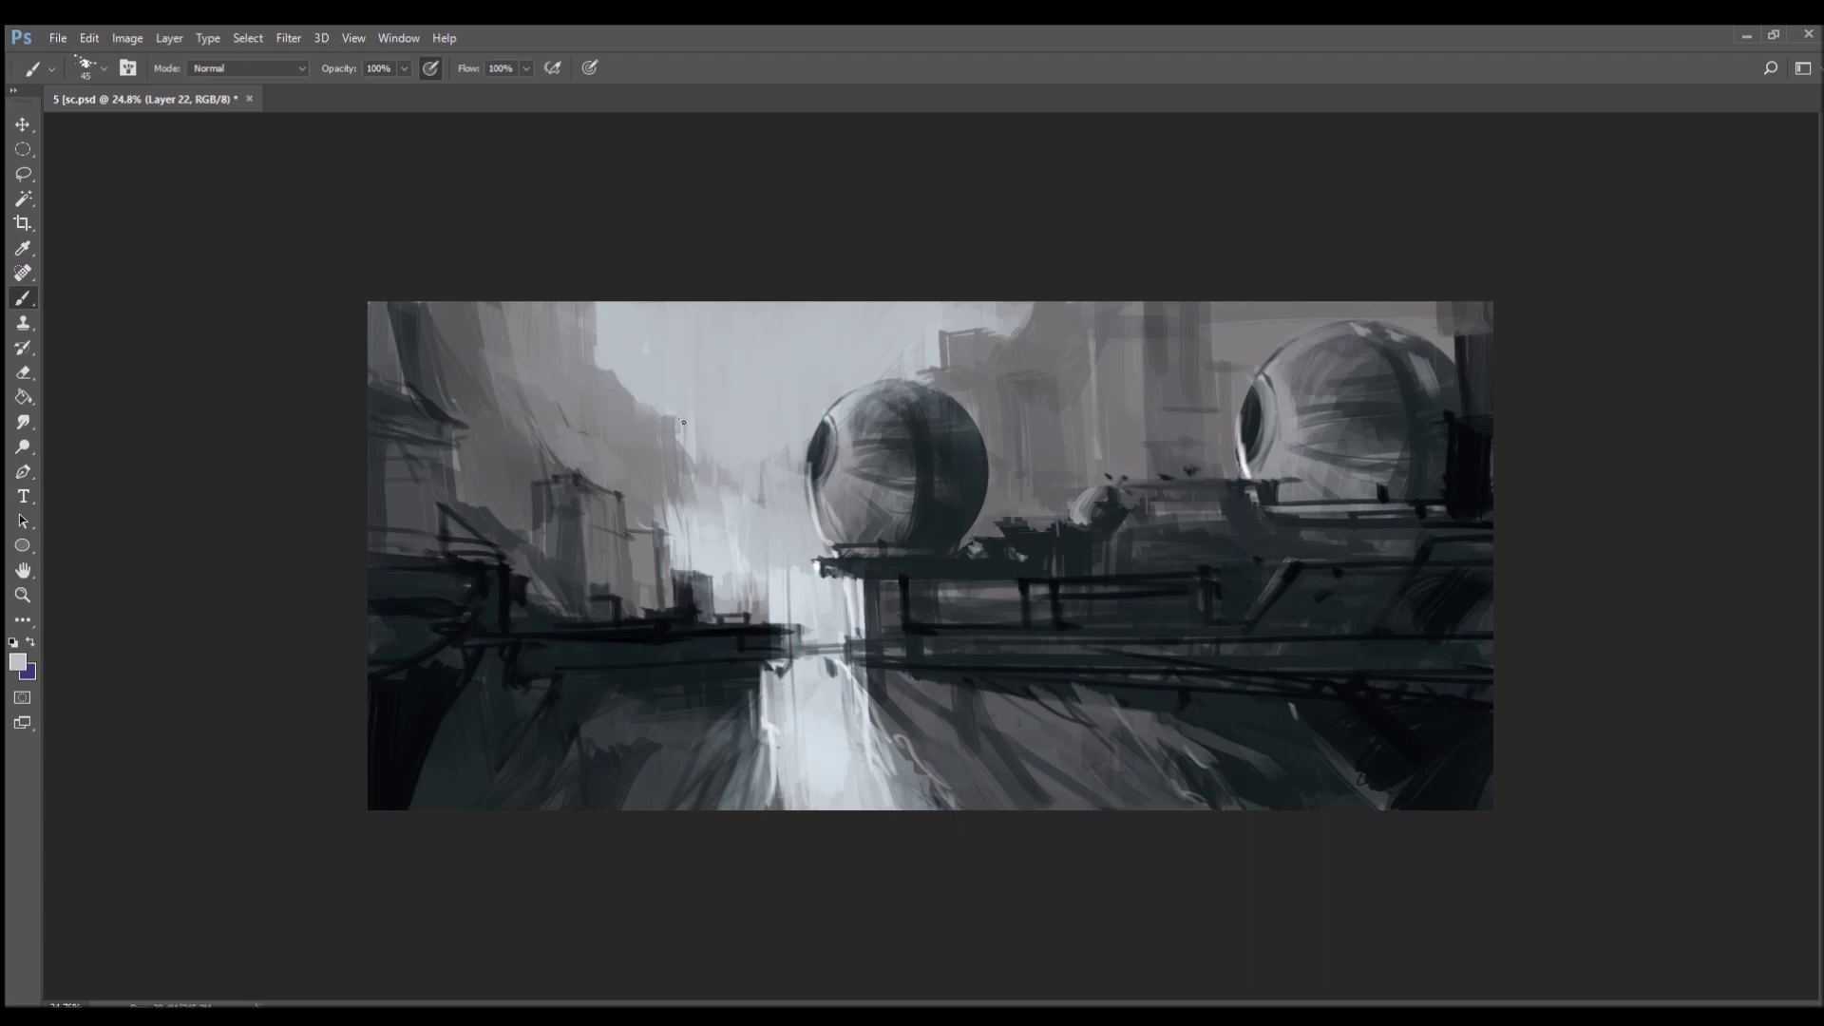
{"action": "mouse_move", "coordinate": [690, 453]}
{"action": "left_mouse_down"}
{"action": "mouse_move", "coordinate": [689, 518]}
{"action": "mouse_move", "coordinate": [671, 479]}
{"action": "mouse_move", "coordinate": [665, 534]}
{"action": "left_mouse_up"}
{"action": "left_click", "coordinate": [666, 494], "text": "alt"}
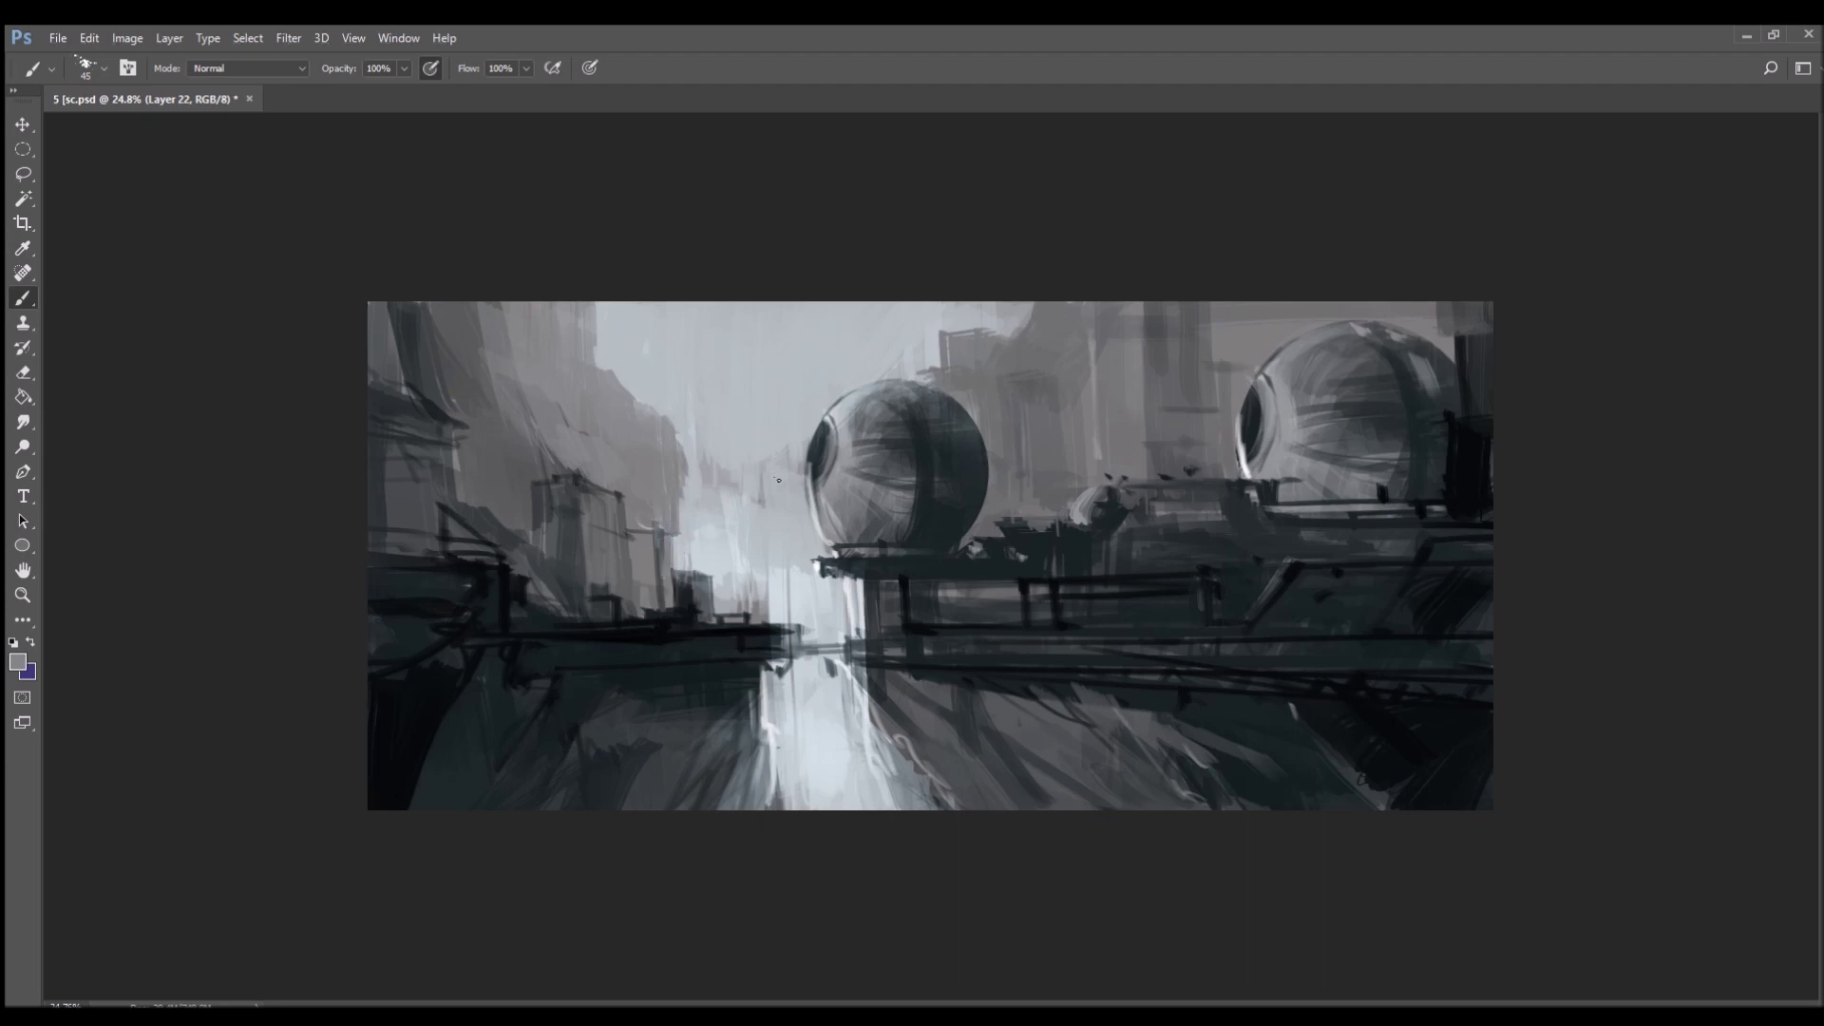
- Add pale sampled highlights along the gap's cliff tops, the left background cliff's edge and the building mass behind the left sphere
{"action": "left_click", "coordinate": [852, 674], "text": "alt"}
{"action": "left_click_drag", "start_coordinate": [867, 657], "coordinate": [895, 711]}
{"action": "left_click_drag", "start_coordinate": [766, 672], "coordinate": [759, 685]}
{"action": "left_click_drag", "start_coordinate": [714, 596], "coordinate": [717, 613]}
{"action": "left_click_drag", "start_coordinate": [673, 548], "coordinate": [673, 450]}
{"action": "mouse_move", "coordinate": [627, 391]}
{"action": "left_mouse_down"}
{"action": "mouse_move", "coordinate": [651, 472]}
{"action": "mouse_move", "coordinate": [676, 437]}
{"action": "left_mouse_up"}
{"action": "left_click_drag", "start_coordinate": [923, 371], "coordinate": [943, 338]}
{"action": "mouse_move", "coordinate": [1043, 304]}
{"action": "left_mouse_down"}
{"action": "mouse_move", "coordinate": [1004, 364]}
{"action": "mouse_move", "coordinate": [1038, 352]}
{"action": "mouse_move", "coordinate": [1009, 375]}
{"action": "mouse_move", "coordinate": [1018, 349]}
{"action": "mouse_move", "coordinate": [982, 384]}
{"action": "left_mouse_up"}
{"action": "left_click", "coordinate": [1029, 361], "text": "alt"}
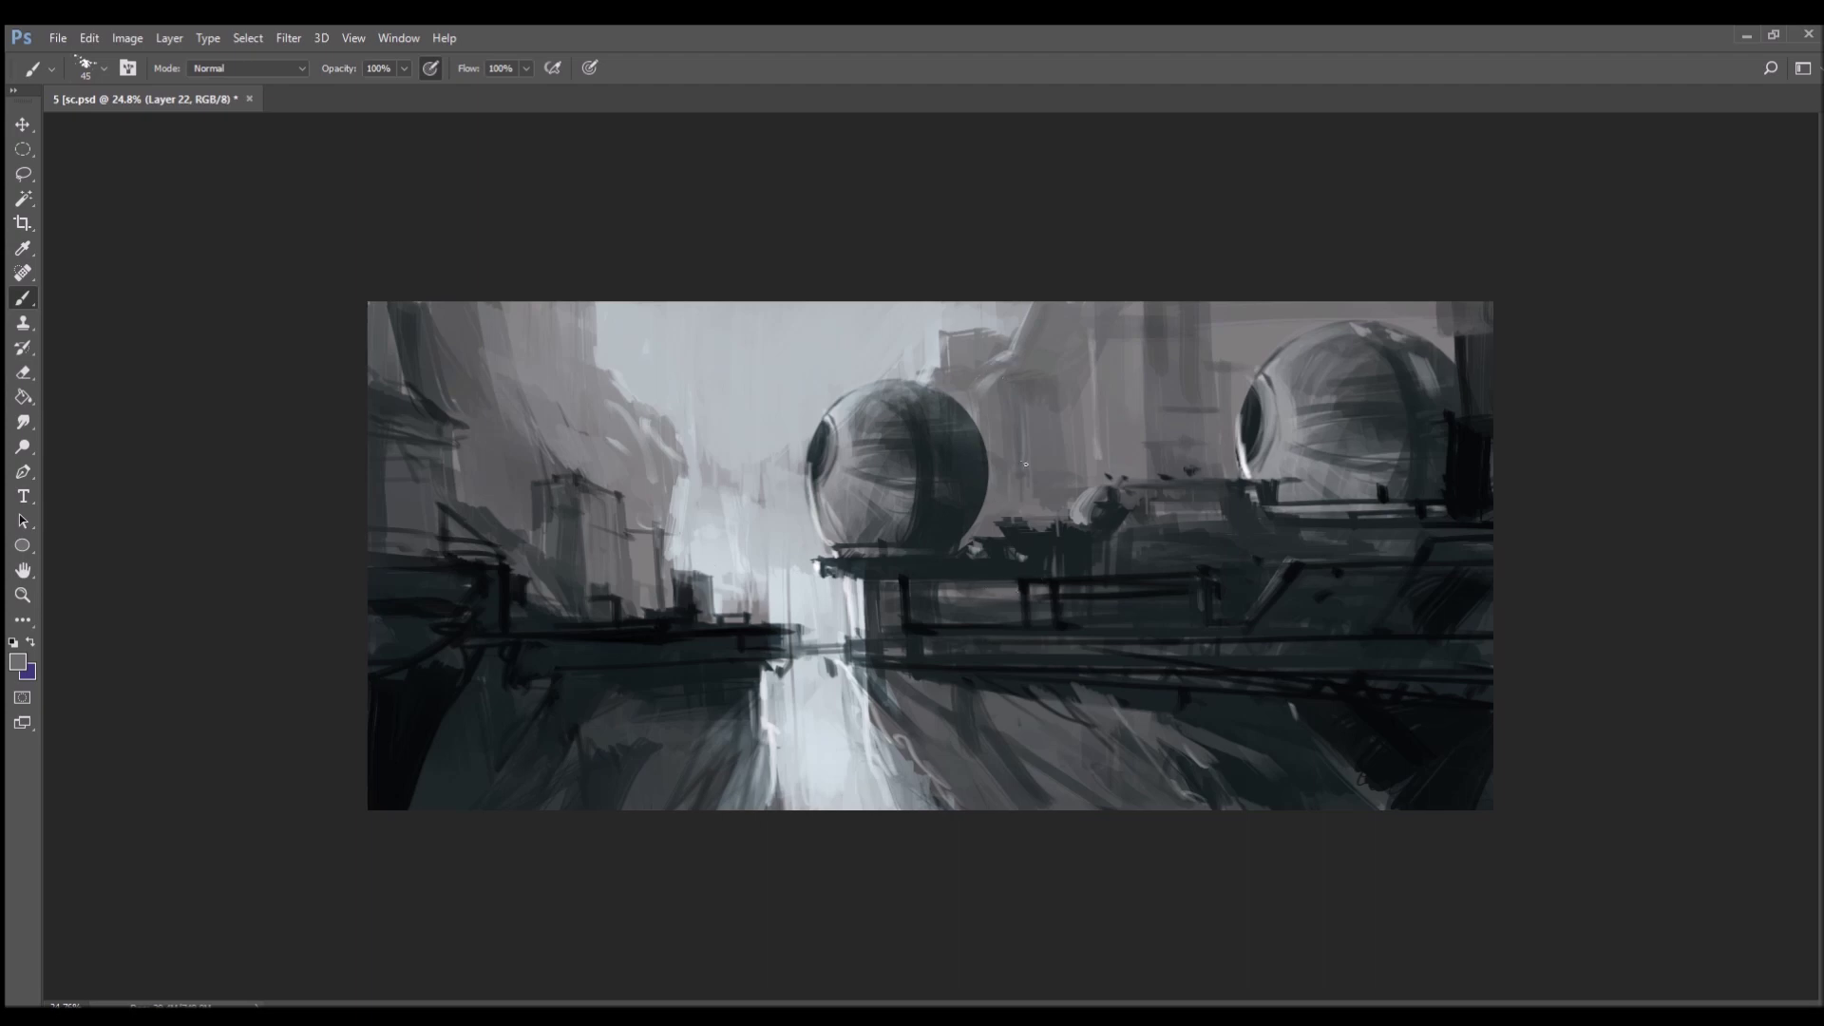
{"action": "scroll", "coordinate": [779, 451], "scroll_direction": "down", "scroll_amount": 6}
{"action": "scroll", "coordinate": [993, 718], "scroll_direction": "up", "scroll_amount": 7}
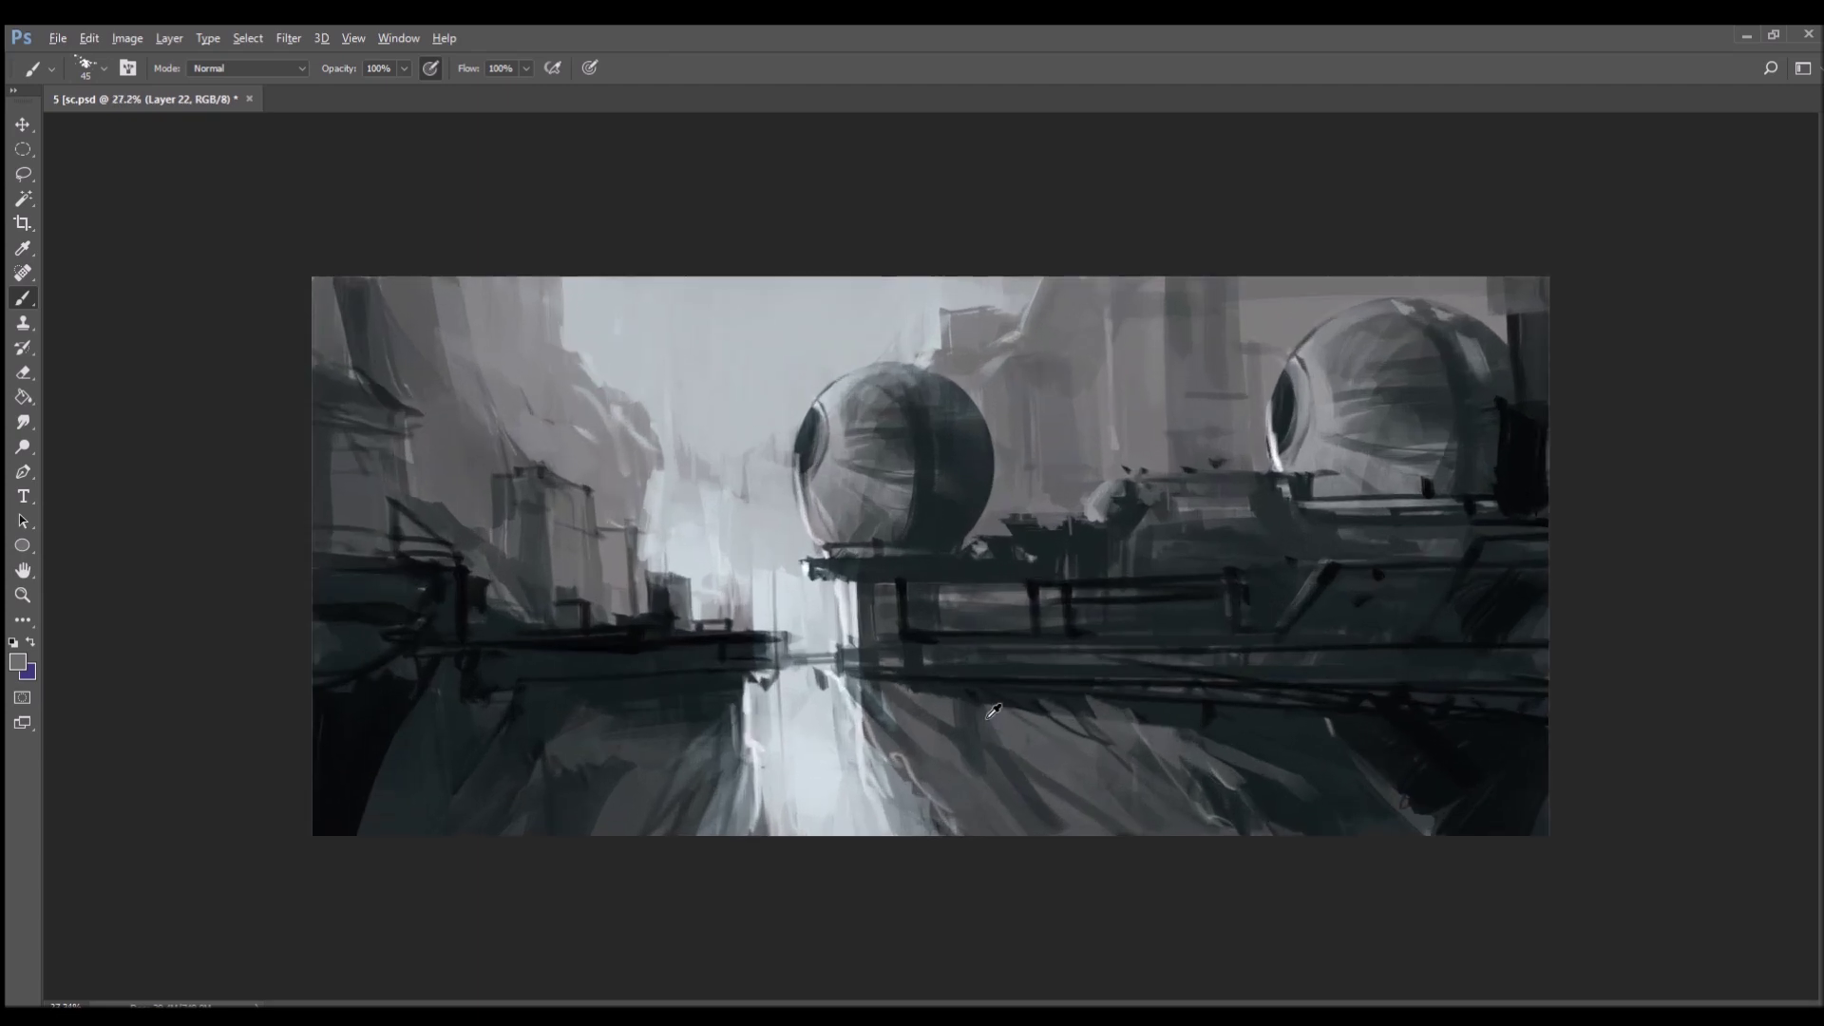
- Add a new layer and, with a larger brush, paint a near-black ground strip across the lower left foreground using a sampled dark tone
{"action": "left_click", "coordinate": [1723, 983]}
{"action": "left_click", "coordinate": [363, 765], "text": "alt"}
{"action": "left_click_drag", "start_coordinate": [758, 799], "coordinate": [832, 797]}
{"action": "mouse_move", "coordinate": [638, 799]}
{"action": "left_mouse_down"}
{"action": "mouse_move", "coordinate": [836, 795]}
{"action": "mouse_move", "coordinate": [781, 836]}
{"action": "mouse_move", "coordinate": [859, 834]}
{"action": "left_mouse_up"}
{"action": "key", "text": "]"}
{"action": "key", "text": "]"}
{"action": "key", "text": "]"}
{"action": "key", "text": "]"}
{"action": "key", "text": "]"}
{"action": "key", "text": "]"}
{"action": "key", "text": "]"}
{"action": "key", "text": "]"}
{"action": "key", "text": "]"}
{"action": "key", "text": "]"}
{"action": "key", "text": "]"}
{"action": "key", "text": "]"}
{"action": "key", "text": "]"}
{"action": "left_click_drag", "start_coordinate": [517, 829], "coordinate": [770, 807]}
{"action": "left_click_drag", "start_coordinate": [736, 791], "coordinate": [824, 794]}
{"action": "mouse_move", "coordinate": [696, 836]}
{"action": "left_mouse_down"}
{"action": "mouse_move", "coordinate": [504, 846]}
{"action": "mouse_move", "coordinate": [704, 835]}
{"action": "mouse_move", "coordinate": [456, 803]}
{"action": "left_mouse_up"}
- Paint a near-black ground strip along the lower right foreground and shape its inner end with a smaller brush of size 60
{"action": "mouse_move", "coordinate": [1194, 841]}
{"action": "left_mouse_down"}
{"action": "mouse_move", "coordinate": [1612, 847]}
{"action": "mouse_move", "coordinate": [1461, 836]}
{"action": "left_mouse_up"}
{"action": "mouse_move", "coordinate": [1178, 841]}
{"action": "left_mouse_down"}
{"action": "mouse_move", "coordinate": [1383, 791]}
{"action": "mouse_move", "coordinate": [1121, 779]}
{"action": "mouse_move", "coordinate": [1098, 809]}
{"action": "mouse_move", "coordinate": [1121, 826]}
{"action": "mouse_move", "coordinate": [1043, 805]}
{"action": "left_mouse_up"}
{"action": "key", "text": "bracketleft"}
{"action": "key", "text": "bracketleft"}
{"action": "key", "text": "bracketleft"}
{"action": "key", "text": "bracketleft"}
{"action": "key", "text": "bracketleft"}
{"action": "key", "text": "bracketleft"}
{"action": "key", "text": "bracketleft"}
{"action": "key", "text": "bracketleft"}
{"action": "key", "text": "bracketleft"}
{"action": "key", "text": "bracketleft"}
{"action": "mouse_move", "coordinate": [1044, 804]}
{"action": "left_mouse_down"}
{"action": "mouse_move", "coordinate": [1092, 836]}
{"action": "mouse_move", "coordinate": [1113, 819]}
{"action": "mouse_move", "coordinate": [1052, 838]}
{"action": "left_mouse_up"}
- Refine the upper edge of the right ground strip and join both dark strips across the base of the bright gap
{"action": "left_click", "coordinate": [1195, 738], "text": "alt"}
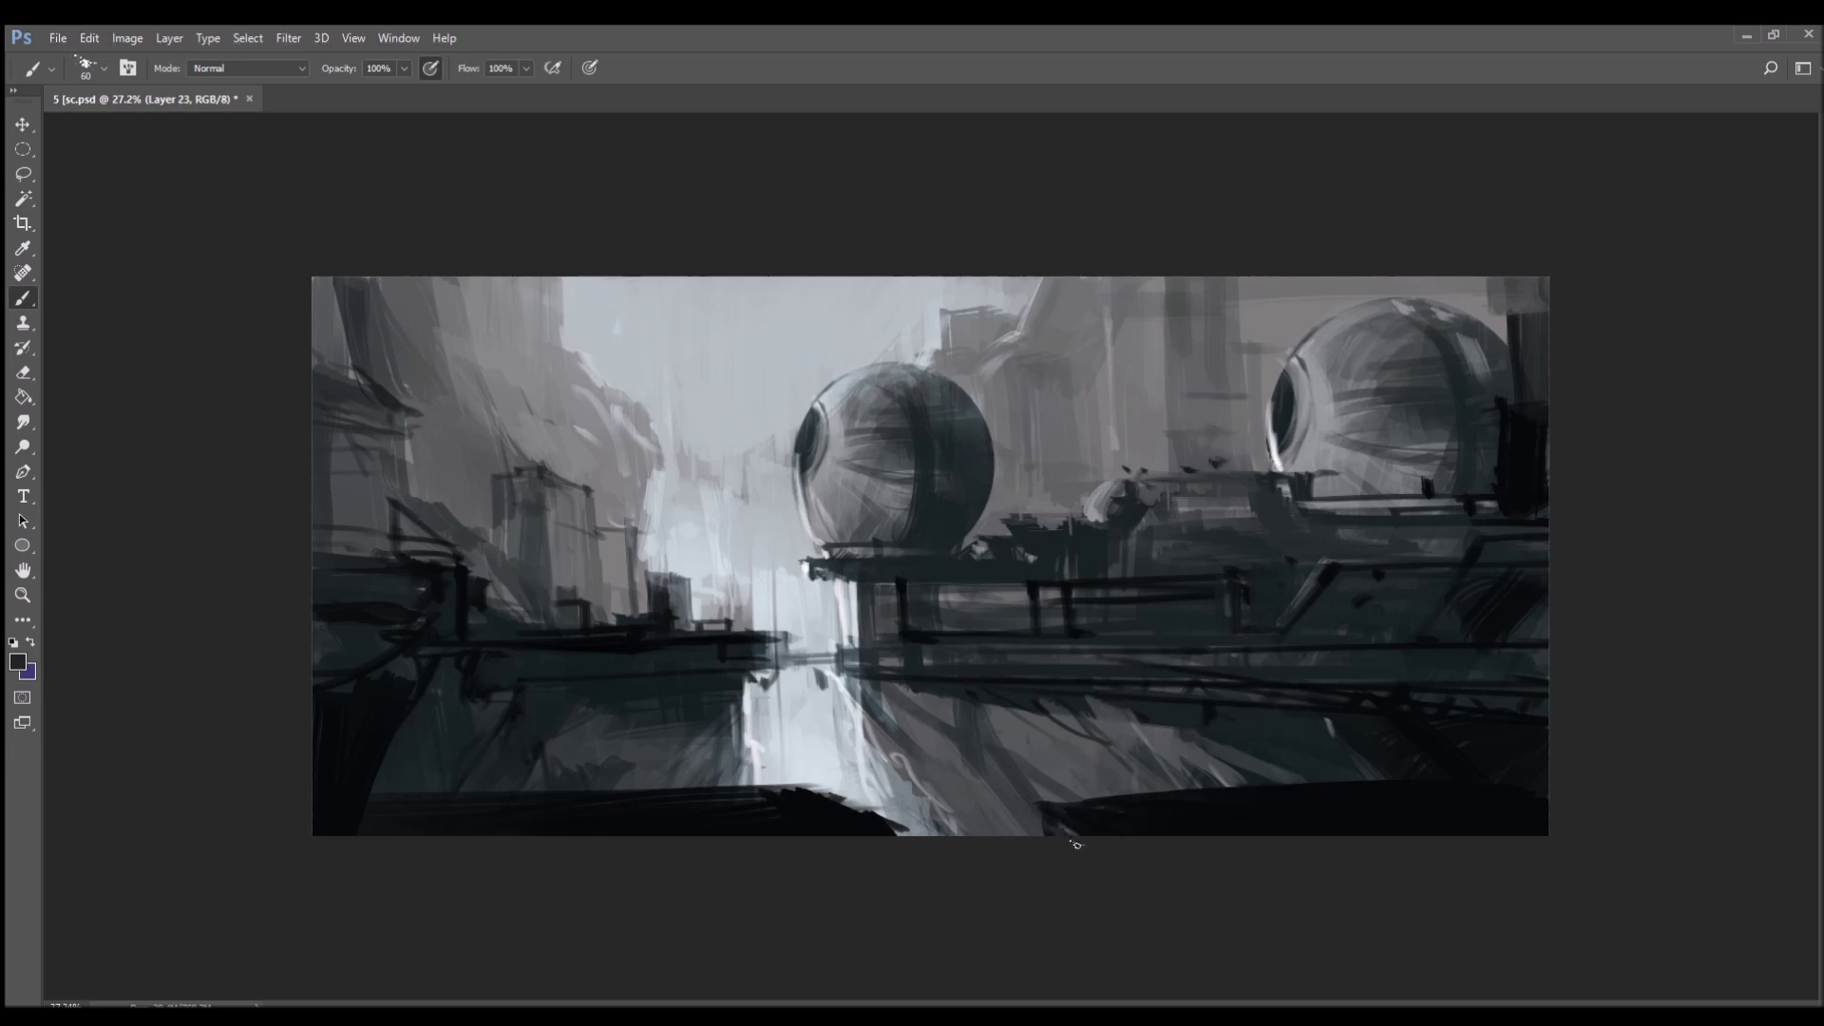
{"action": "left_click_drag", "start_coordinate": [1121, 804], "coordinate": [1402, 785]}
{"action": "left_click_drag", "start_coordinate": [1180, 794], "coordinate": [1470, 778]}
{"action": "left_click", "coordinate": [1258, 813], "text": "alt"}
{"action": "left_click_drag", "start_coordinate": [980, 815], "coordinate": [1353, 795]}
{"action": "left_click", "coordinate": [999, 831], "text": "alt"}
{"action": "mouse_move", "coordinate": [1000, 818]}
{"action": "left_mouse_down"}
{"action": "mouse_move", "coordinate": [1041, 823]}
{"action": "mouse_move", "coordinate": [893, 828]}
{"action": "left_mouse_up"}
{"action": "left_click", "coordinate": [1084, 814], "text": "alt"}
{"action": "left_click_drag", "start_coordinate": [751, 785], "coordinate": [819, 784]}
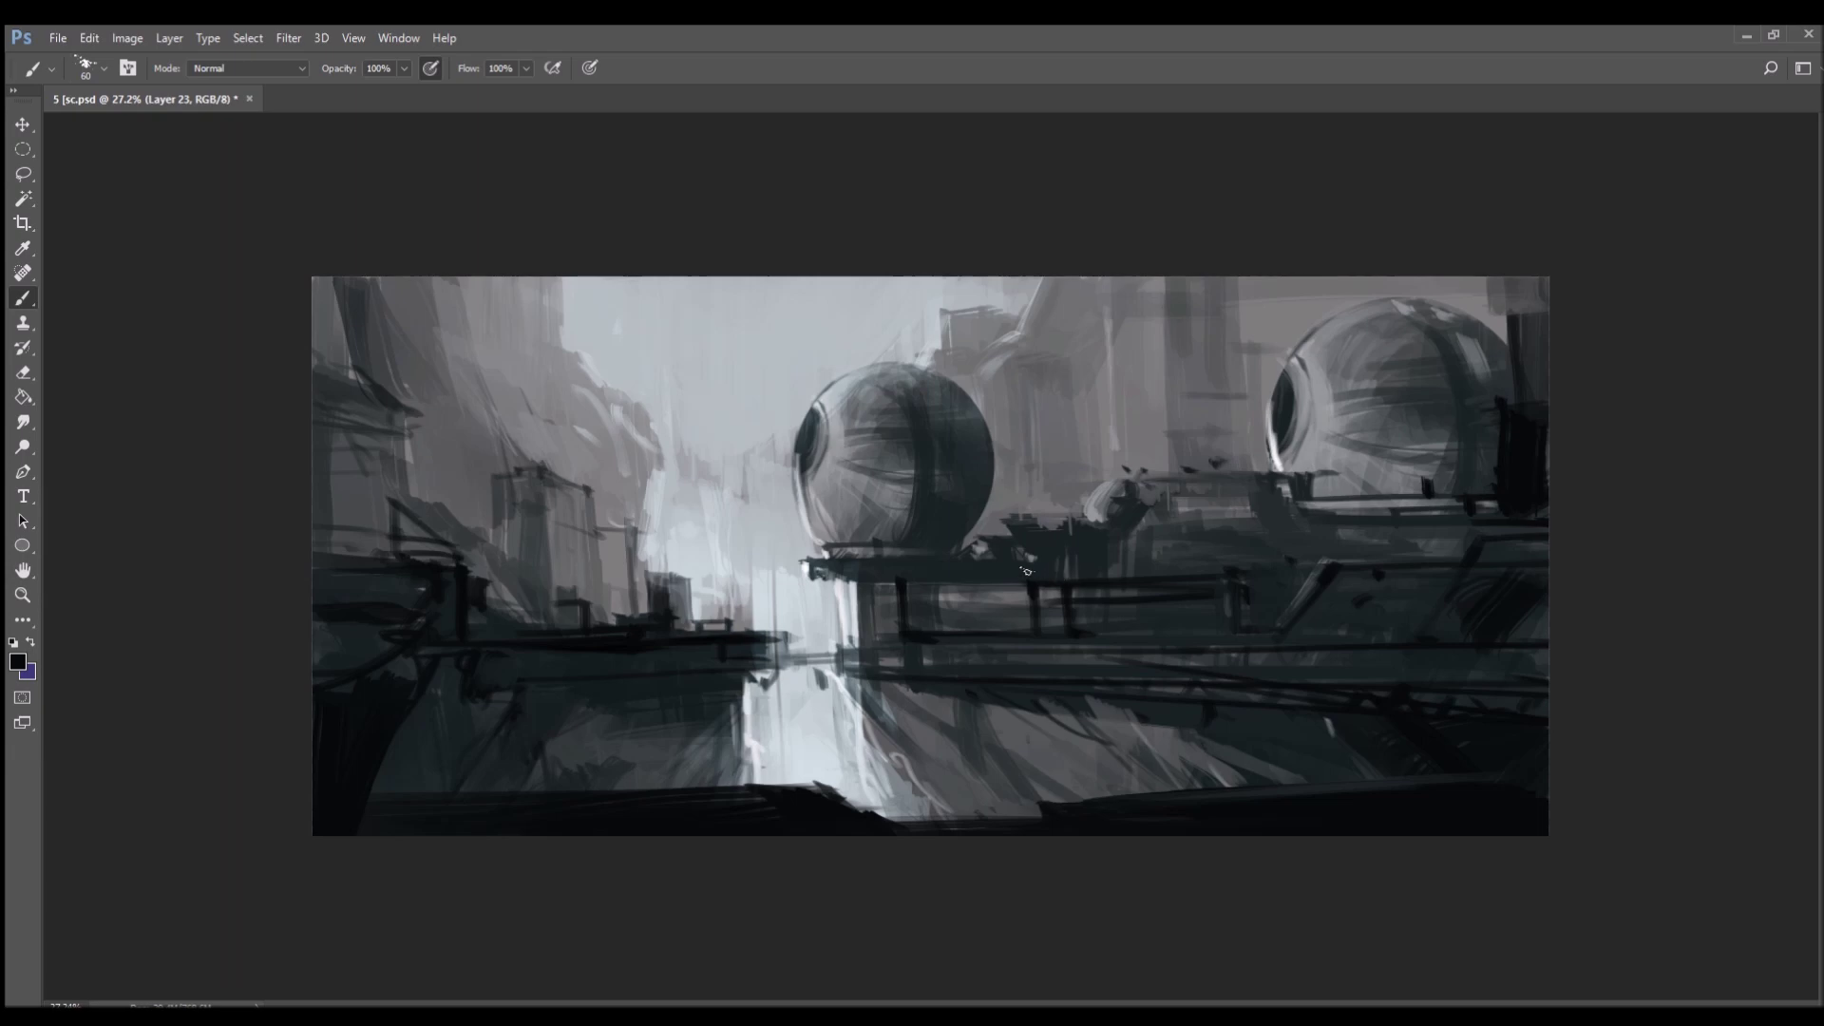
- Clean up the outer edge of the left sphere and its base using pale light sampled from the gap
{"action": "left_click", "coordinate": [765, 731], "text": "alt"}
{"action": "left_click_drag", "start_coordinate": [796, 445], "coordinate": [787, 456]}
{"action": "left_click_drag", "start_coordinate": [809, 520], "coordinate": [809, 525]}
- Paint dark struts and beam accents on the platform below and beside the left sphere using sampled dark tones and a brush of size 35
{"action": "left_click", "coordinate": [1099, 559], "text": "alt"}
{"action": "left_click", "coordinate": [1230, 588], "text": "alt"}
{"action": "mouse_move", "coordinate": [1230, 553]}
{"action": "left_mouse_down"}
{"action": "mouse_move", "coordinate": [1302, 543]}
{"action": "mouse_move", "coordinate": [1313, 560]}
{"action": "left_mouse_up"}
{"action": "left_click_drag", "start_coordinate": [1017, 583], "coordinate": [979, 628]}
{"action": "left_click_drag", "start_coordinate": [893, 587], "coordinate": [864, 588]}
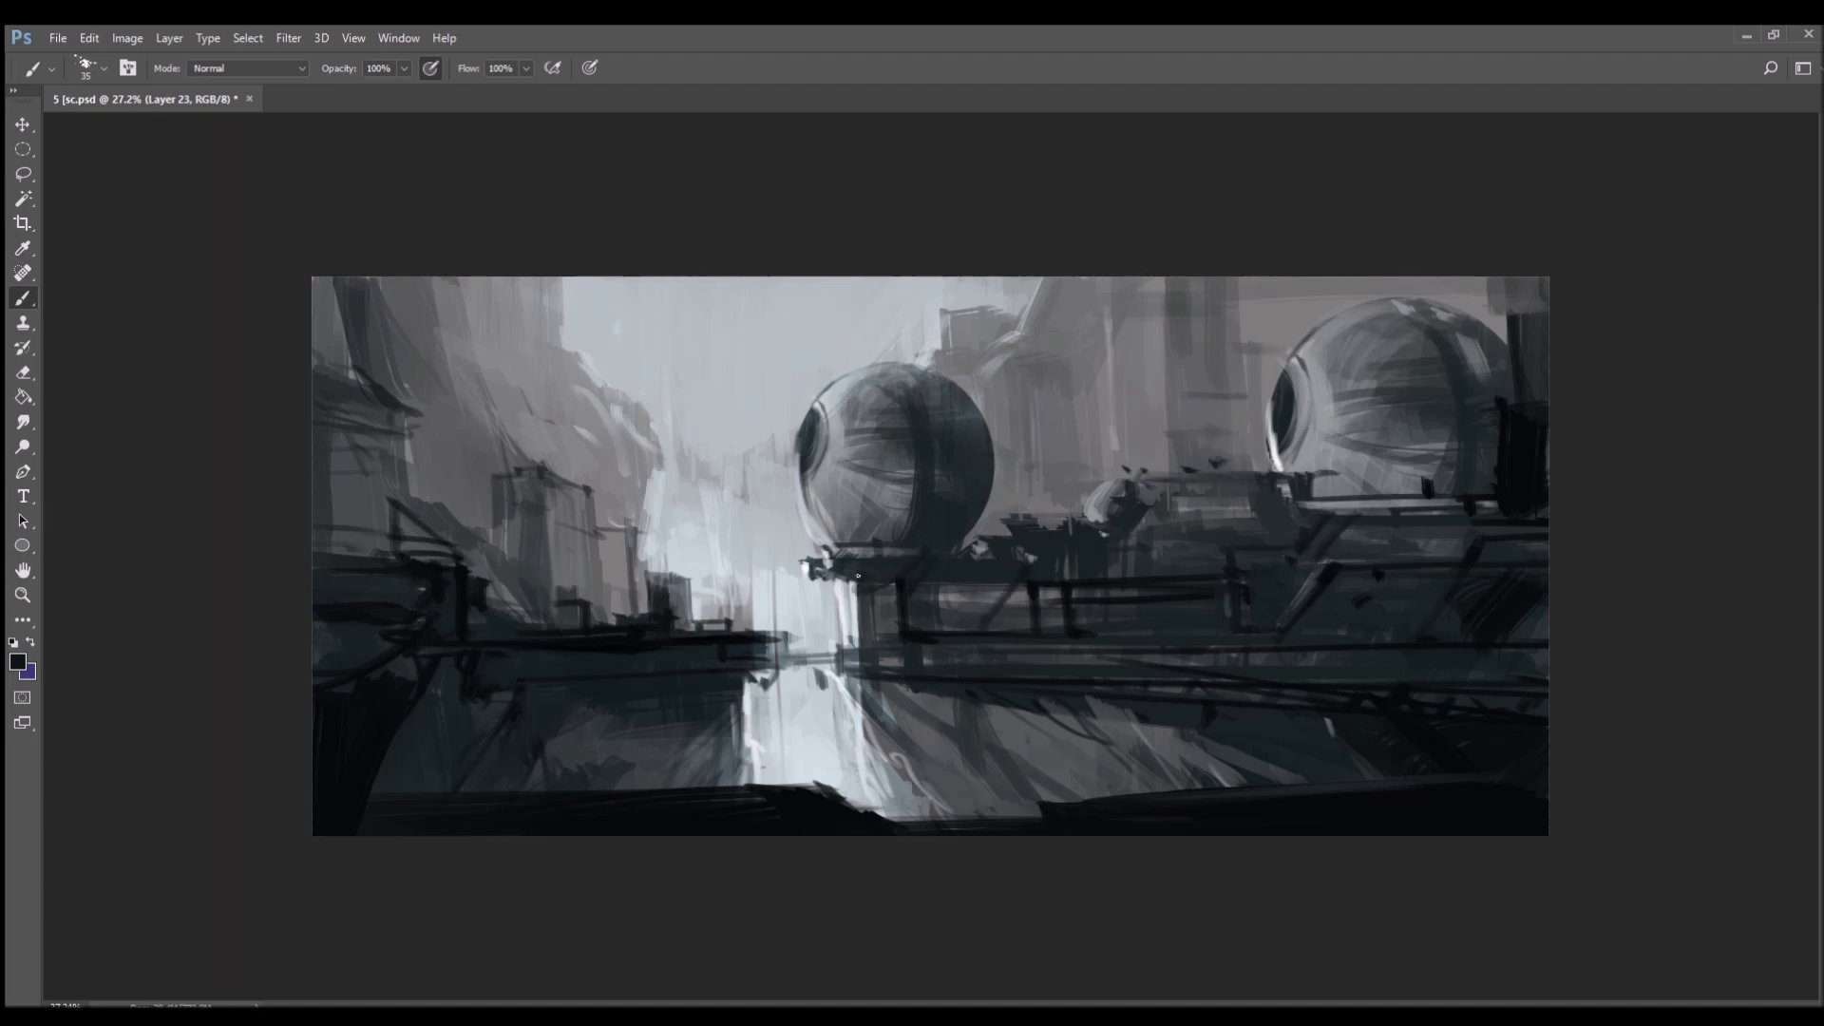
- Add sampled vertical strokes to the left buildings and paint a sampled tone along the underside of the left bridge
{"action": "mouse_move", "coordinate": [581, 602]}
{"action": "left_mouse_down"}
{"action": "mouse_move", "coordinate": [617, 623]}
{"action": "mouse_move", "coordinate": [620, 596]}
{"action": "mouse_move", "coordinate": [550, 588]}
{"action": "mouse_move", "coordinate": [548, 522]}
{"action": "mouse_move", "coordinate": [516, 559]}
{"action": "left_mouse_up"}
{"action": "left_click", "coordinate": [557, 548], "text": "alt"}
{"action": "left_click", "coordinate": [494, 513], "text": "alt"}
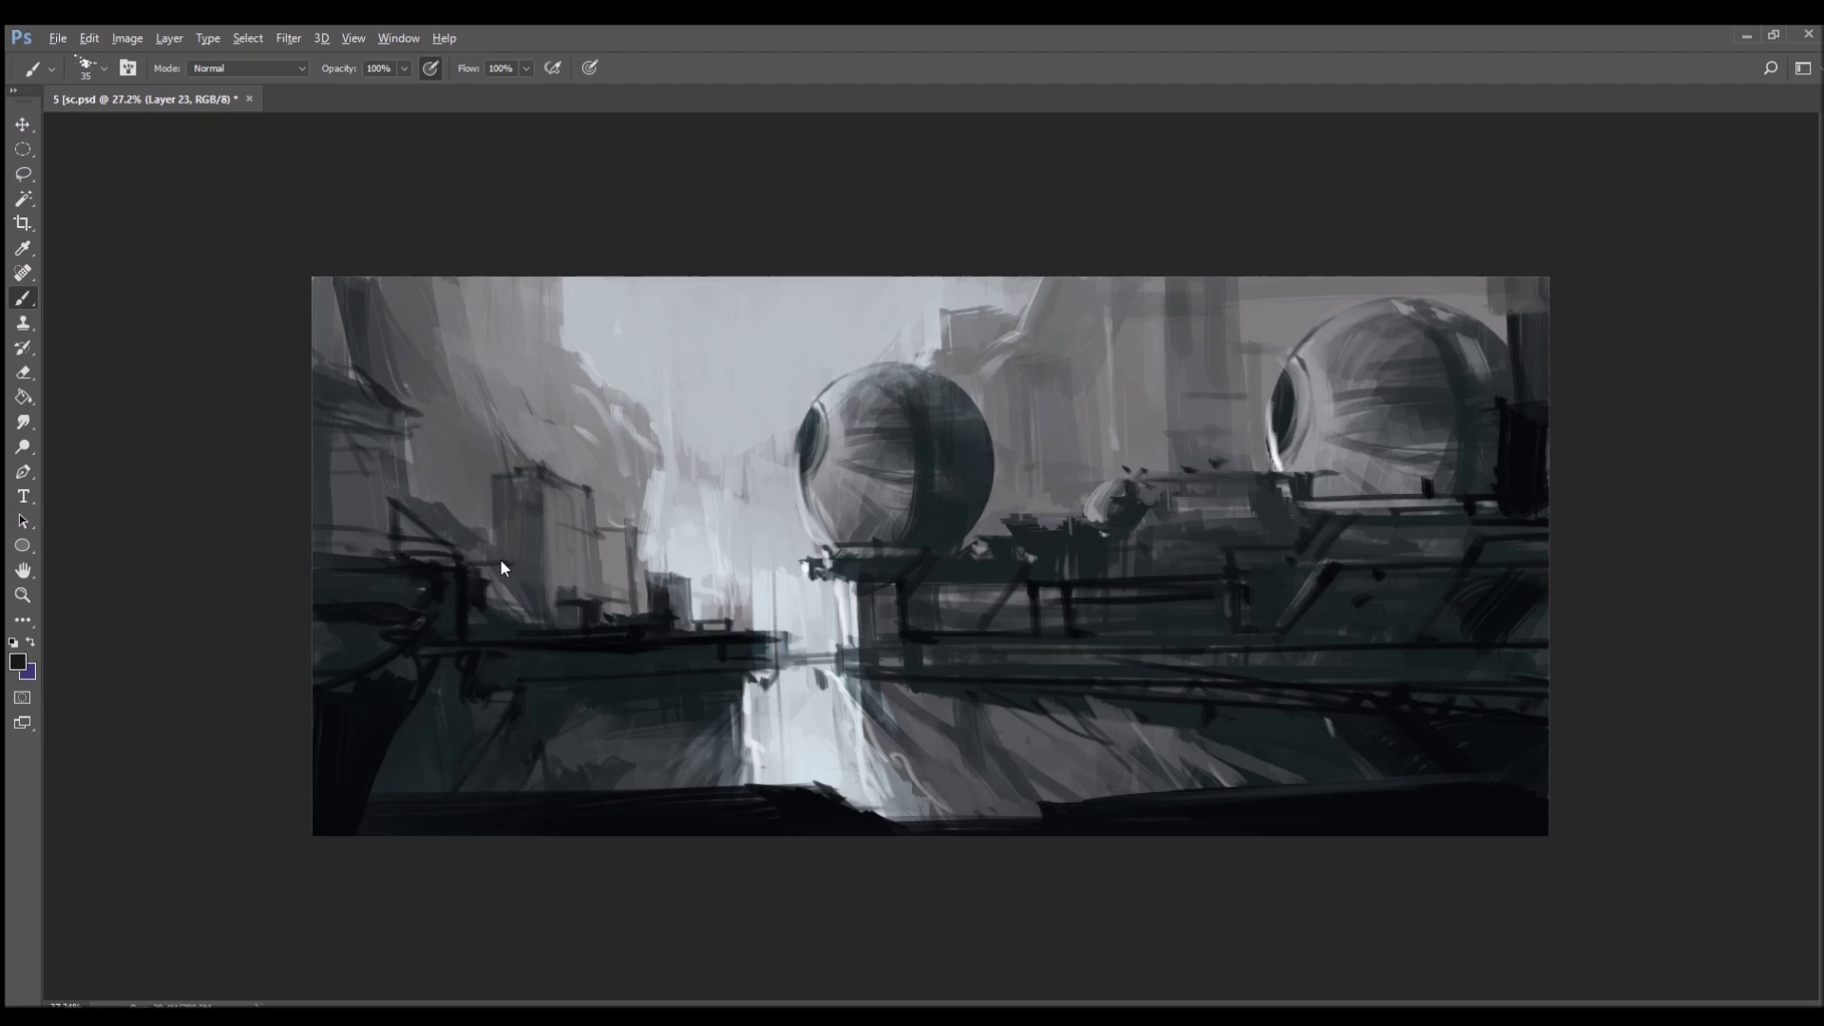
{"action": "left_click_drag", "start_coordinate": [517, 594], "coordinate": [519, 611]}
{"action": "left_click_drag", "start_coordinate": [512, 590], "coordinate": [510, 618]}
{"action": "left_click_drag", "start_coordinate": [636, 571], "coordinate": [638, 615]}
{"action": "left_click", "coordinate": [571, 728], "text": "alt"}
{"action": "left_click_drag", "start_coordinate": [607, 677], "coordinate": [774, 671]}
{"action": "left_click_drag", "start_coordinate": [536, 678], "coordinate": [769, 664]}
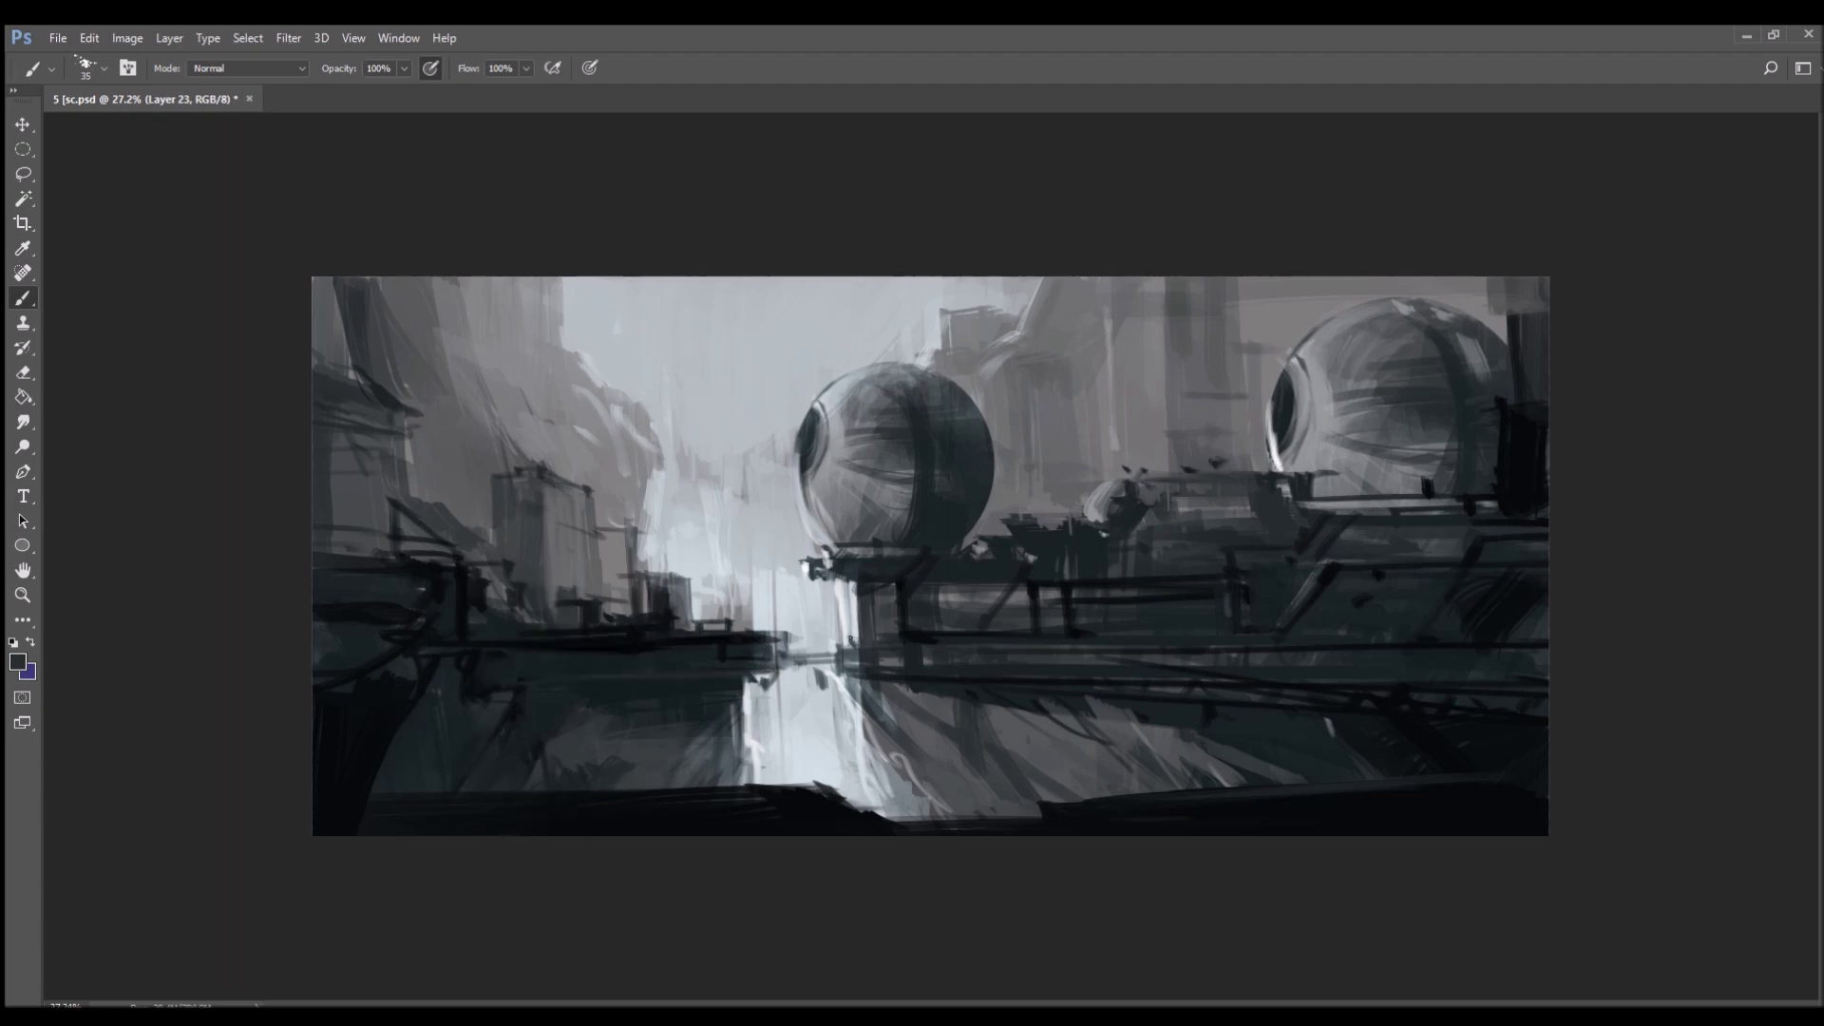
- With a brush of size 25, add dark platform details, a small figure and a railing line around the base of the right sphere
{"action": "left_click_drag", "start_coordinate": [921, 659], "coordinate": [923, 678]}
{"action": "left_click", "coordinate": [1033, 589], "text": "alt"}
{"action": "left_click_drag", "start_coordinate": [1289, 507], "coordinate": [1318, 518]}
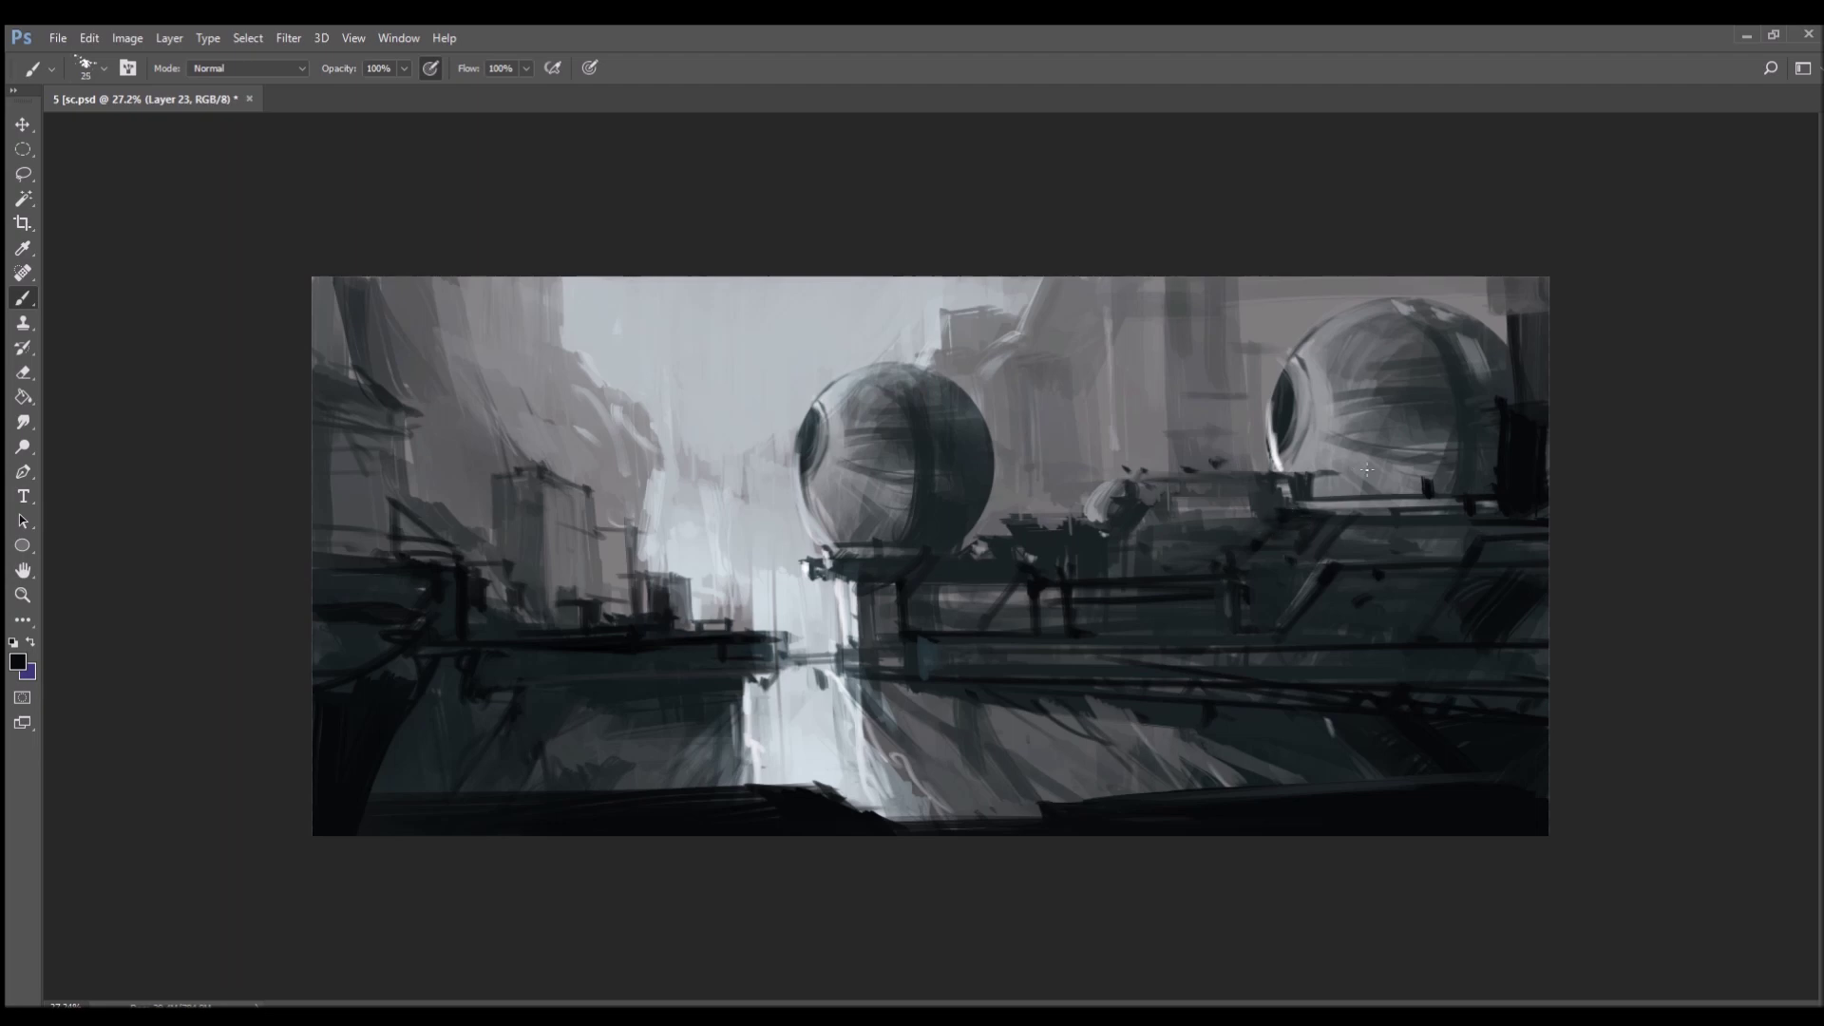
{"action": "left_click_drag", "start_coordinate": [1360, 474], "coordinate": [1363, 484]}
{"action": "mouse_move", "coordinate": [1211, 466]}
{"action": "left_mouse_down"}
{"action": "mouse_move", "coordinate": [1282, 459]}
{"action": "mouse_move", "coordinate": [1268, 447]}
{"action": "left_mouse_up"}
- Set the foreground colour to white and paint a waterfall from the left sphere's opening, plus thin waterfalls on the left cliff
{"action": "key", "text": "i"}
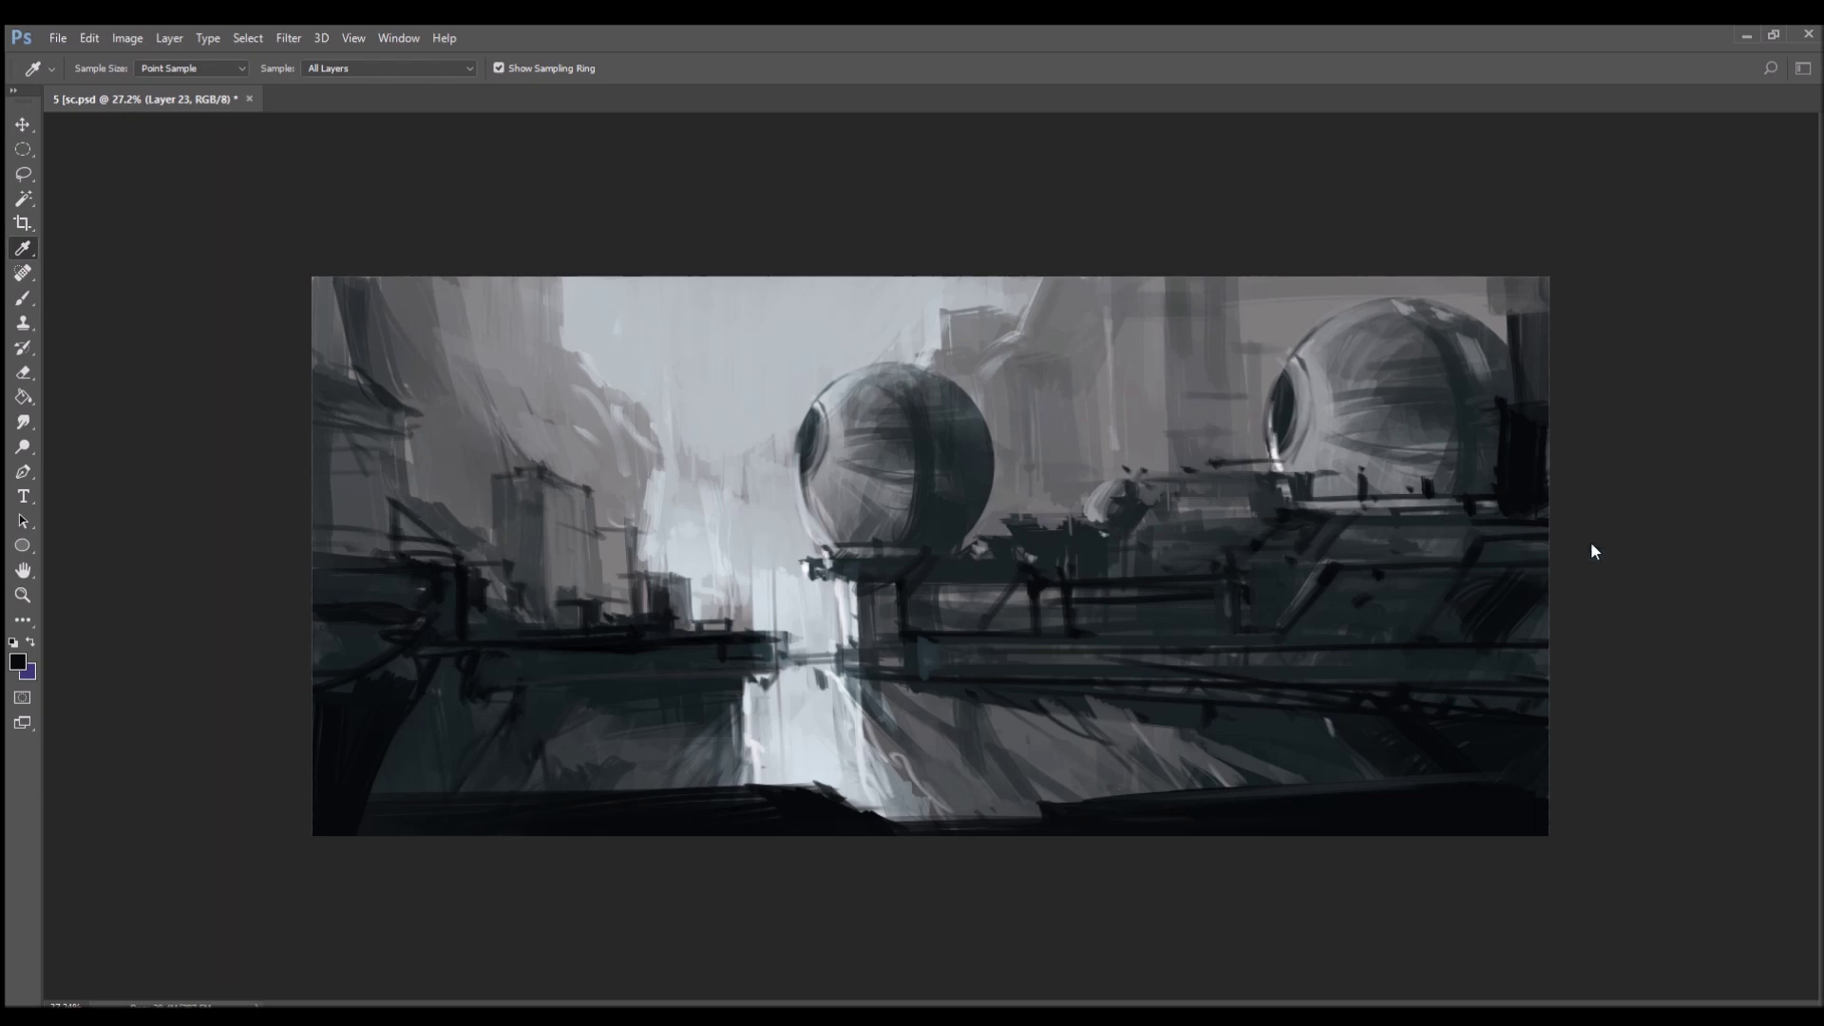
{"action": "left_click", "coordinate": [1583, 566]}
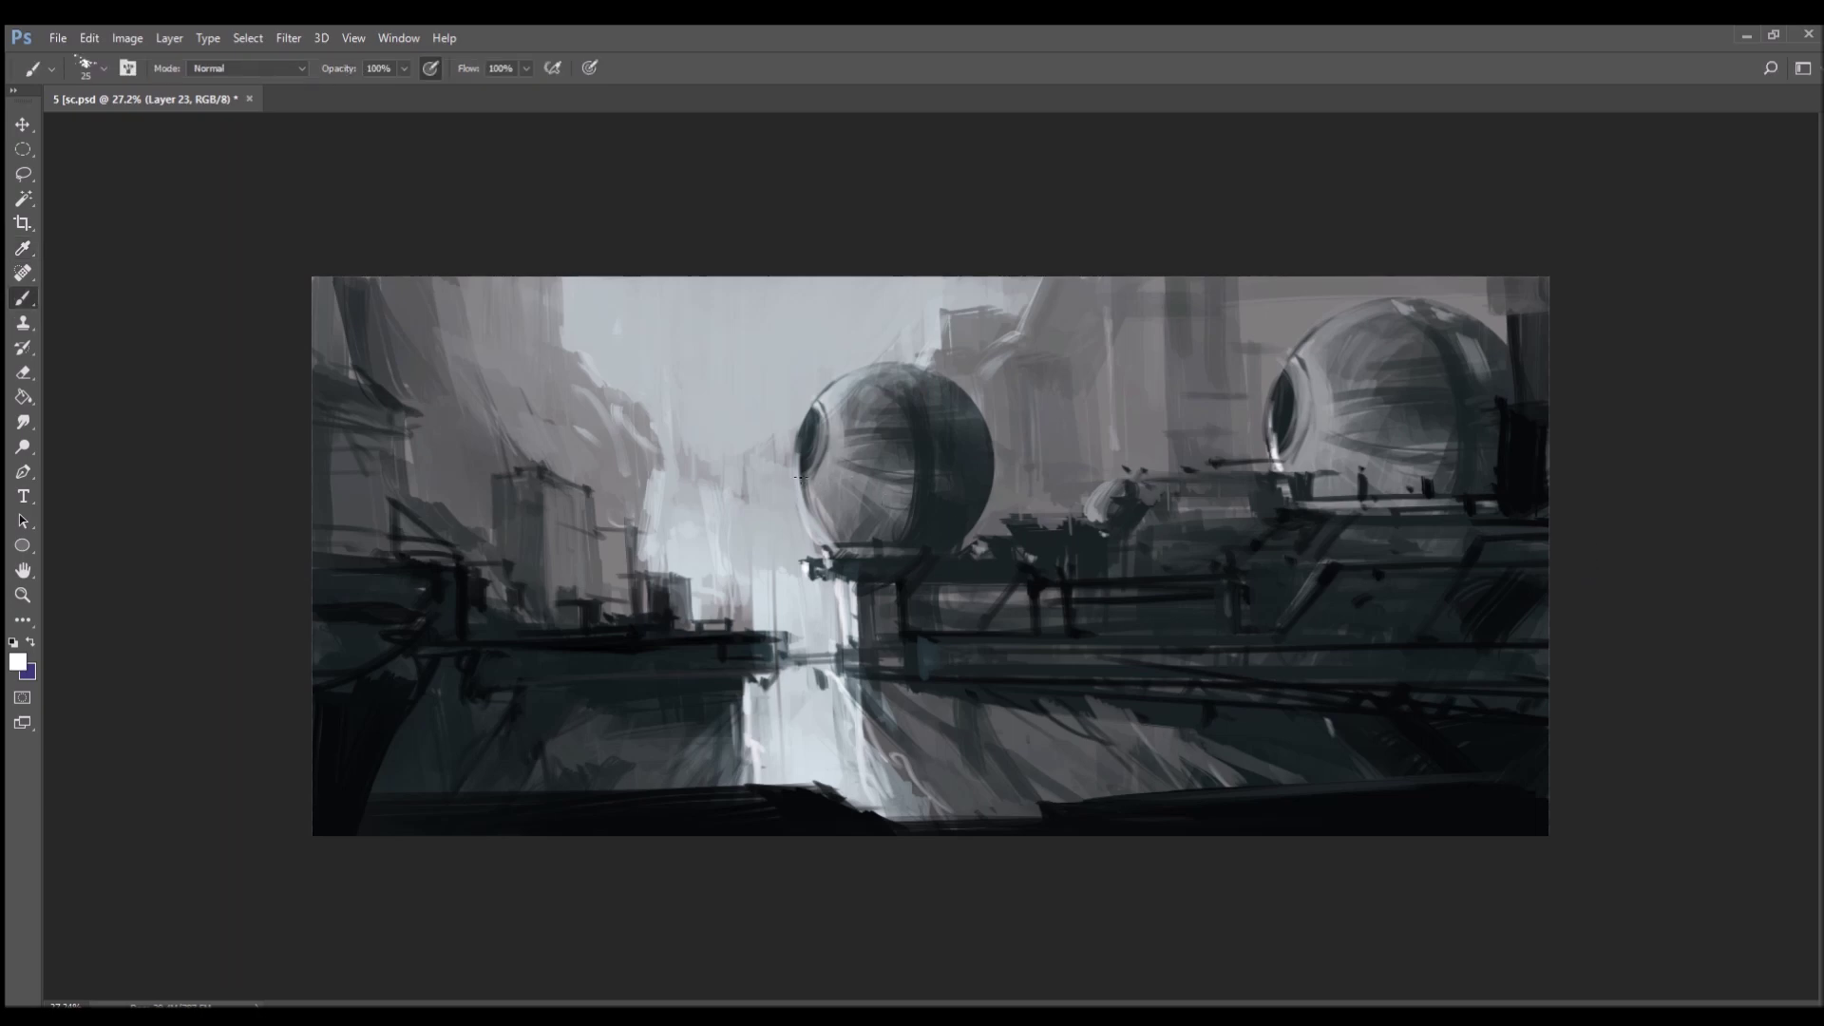
{"action": "left_click_drag", "start_coordinate": [809, 424], "coordinate": [798, 679]}
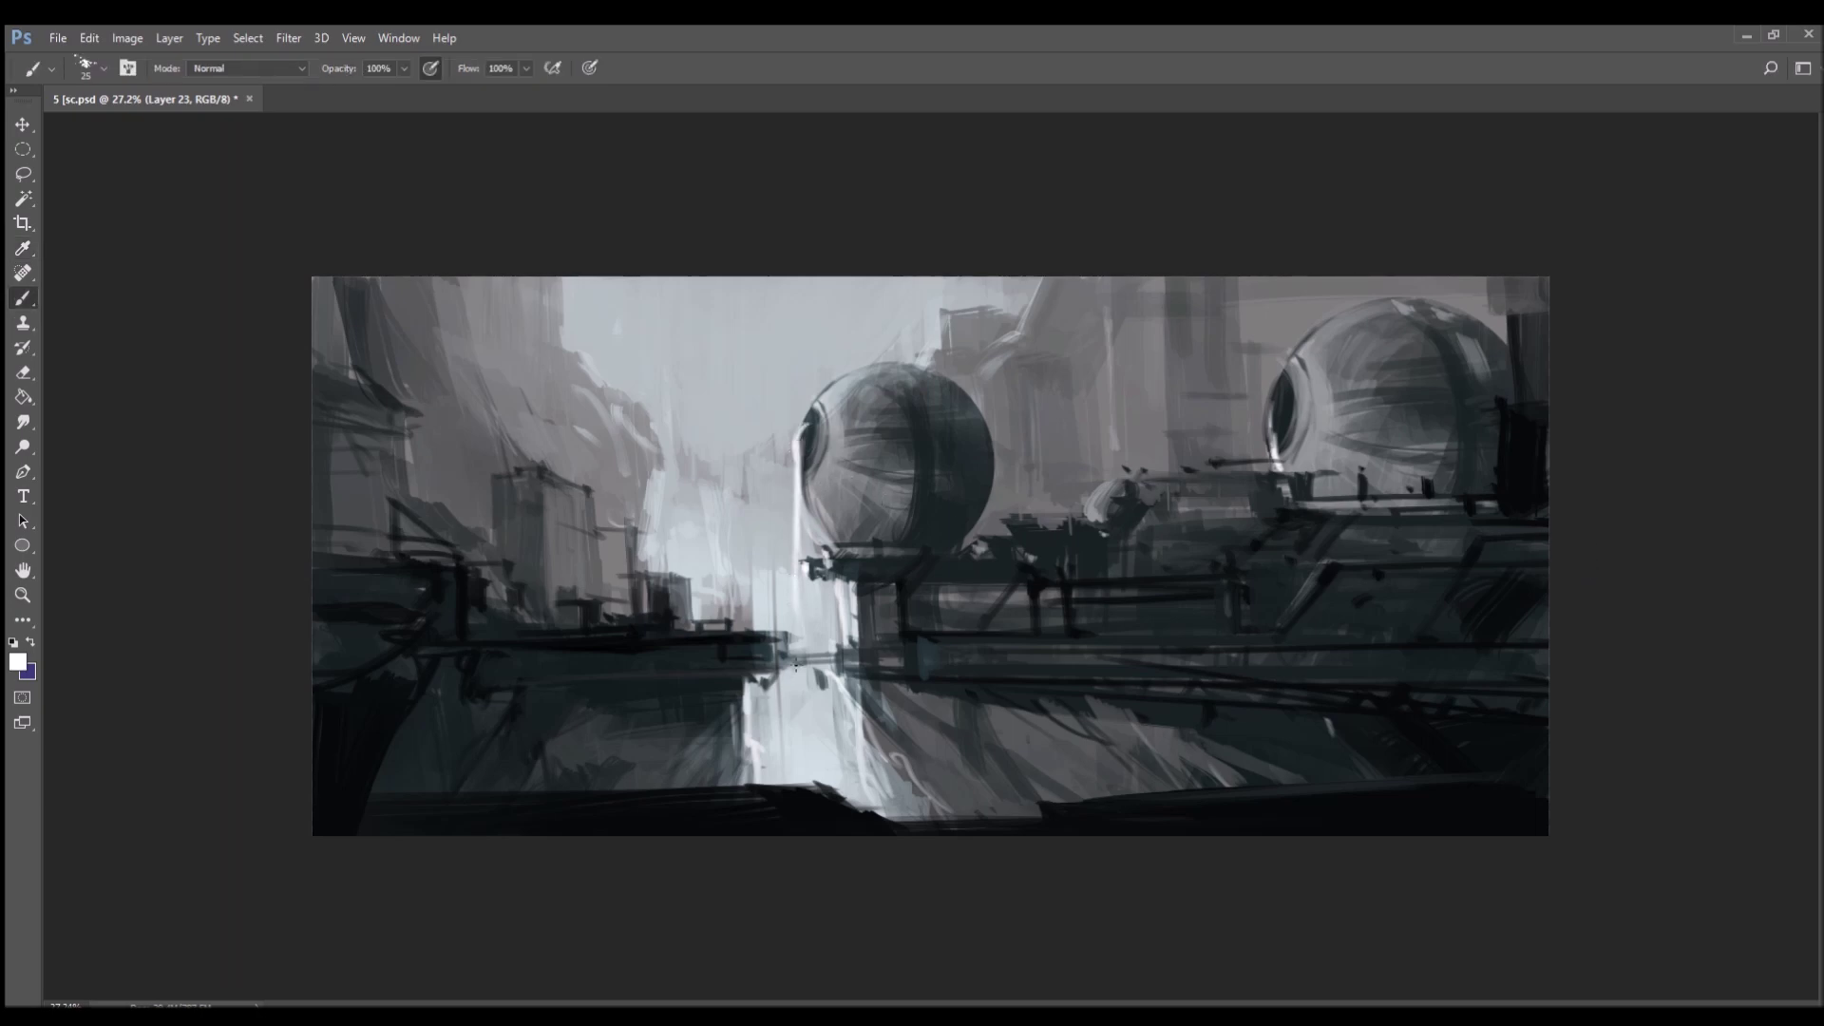
{"action": "mouse_move", "coordinate": [812, 410]}
{"action": "left_mouse_down"}
{"action": "mouse_move", "coordinate": [797, 441]}
{"action": "mouse_move", "coordinate": [812, 576]}
{"action": "left_mouse_up"}
{"action": "left_click_drag", "start_coordinate": [797, 460], "coordinate": [804, 737]}
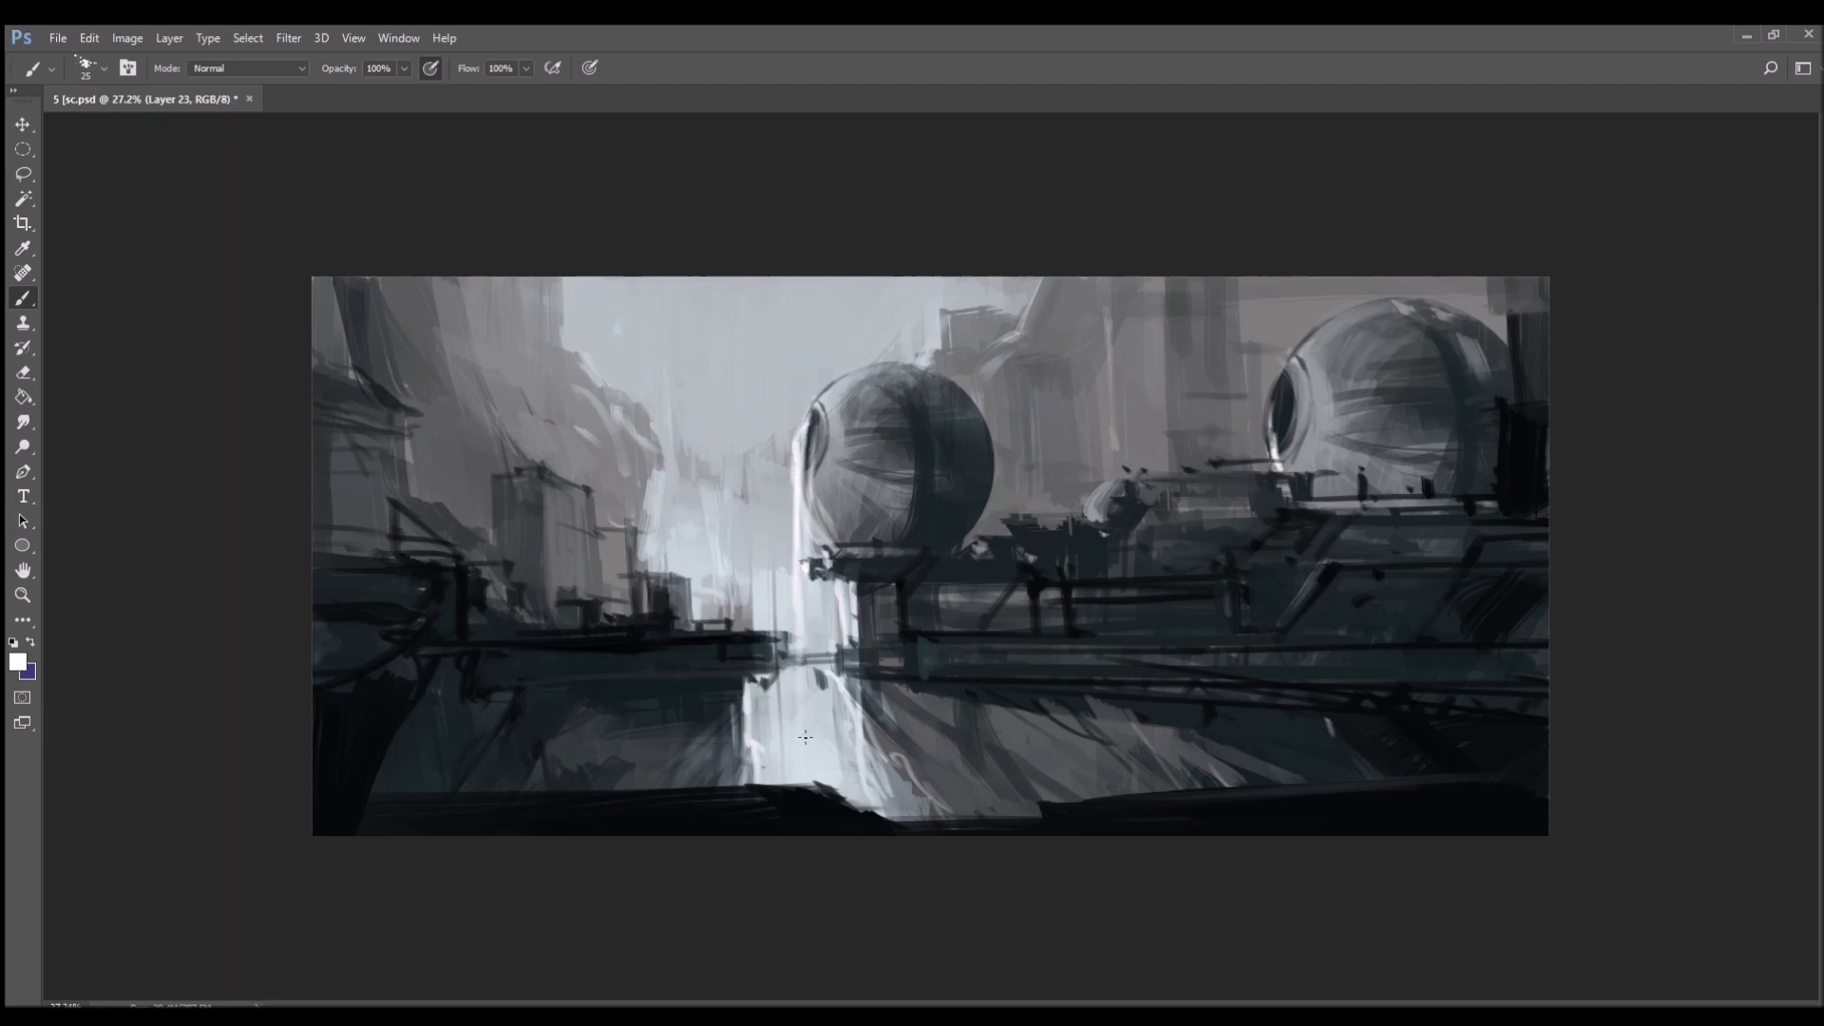
{"action": "mouse_move", "coordinate": [682, 580]}
{"action": "left_mouse_down"}
{"action": "mouse_move", "coordinate": [722, 684]}
{"action": "mouse_move", "coordinate": [723, 770]}
{"action": "left_mouse_up"}
{"action": "left_click_drag", "start_coordinate": [481, 684], "coordinate": [495, 804]}
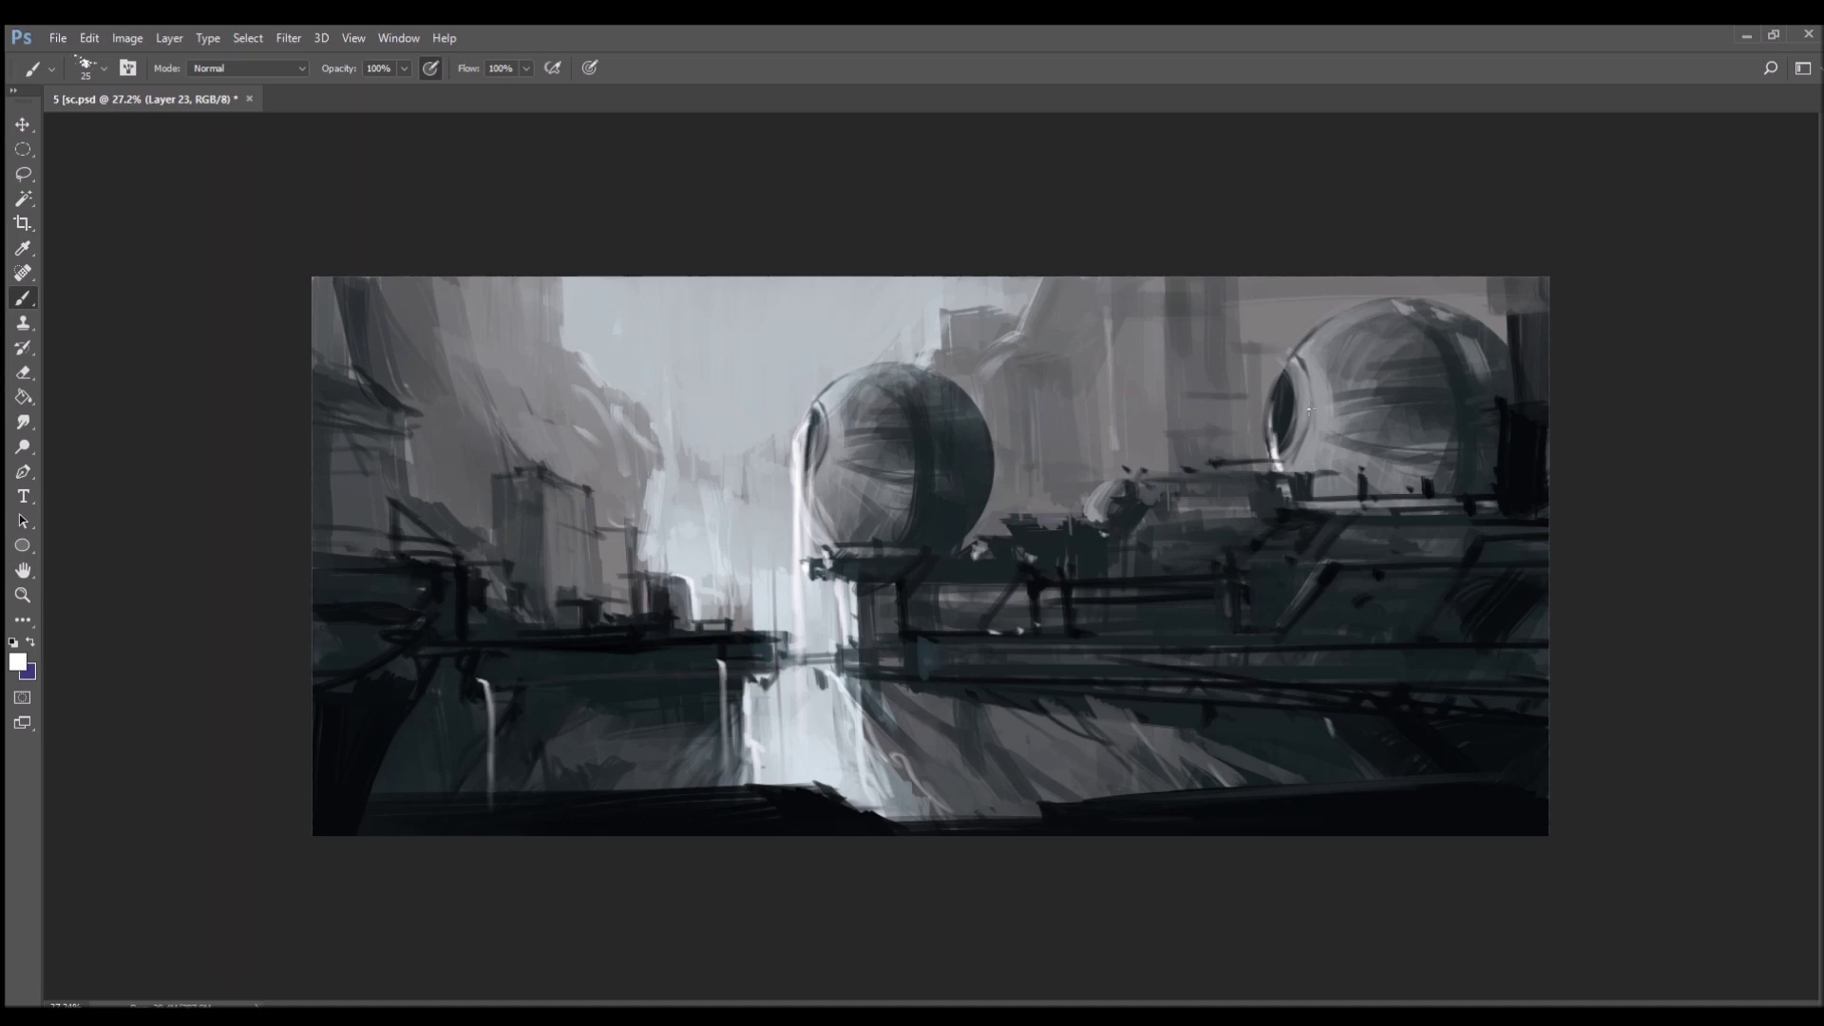
- Paint a long white waterfall from the right sphere's opening down across the platforms and add a small light dot nearby
{"action": "left_click_drag", "start_coordinate": [1278, 383], "coordinate": [1273, 548]}
{"action": "left_click_drag", "start_coordinate": [1274, 456], "coordinate": [1273, 568]}
{"action": "mouse_move", "coordinate": [1275, 399]}
{"action": "left_mouse_down"}
{"action": "mouse_move", "coordinate": [1279, 708]}
{"action": "mouse_move", "coordinate": [1281, 546]}
{"action": "mouse_move", "coordinate": [1281, 665]}
{"action": "left_mouse_up"}
{"action": "left_click_drag", "start_coordinate": [1276, 585], "coordinate": [1280, 703]}
{"action": "left_click", "coordinate": [1159, 618]}
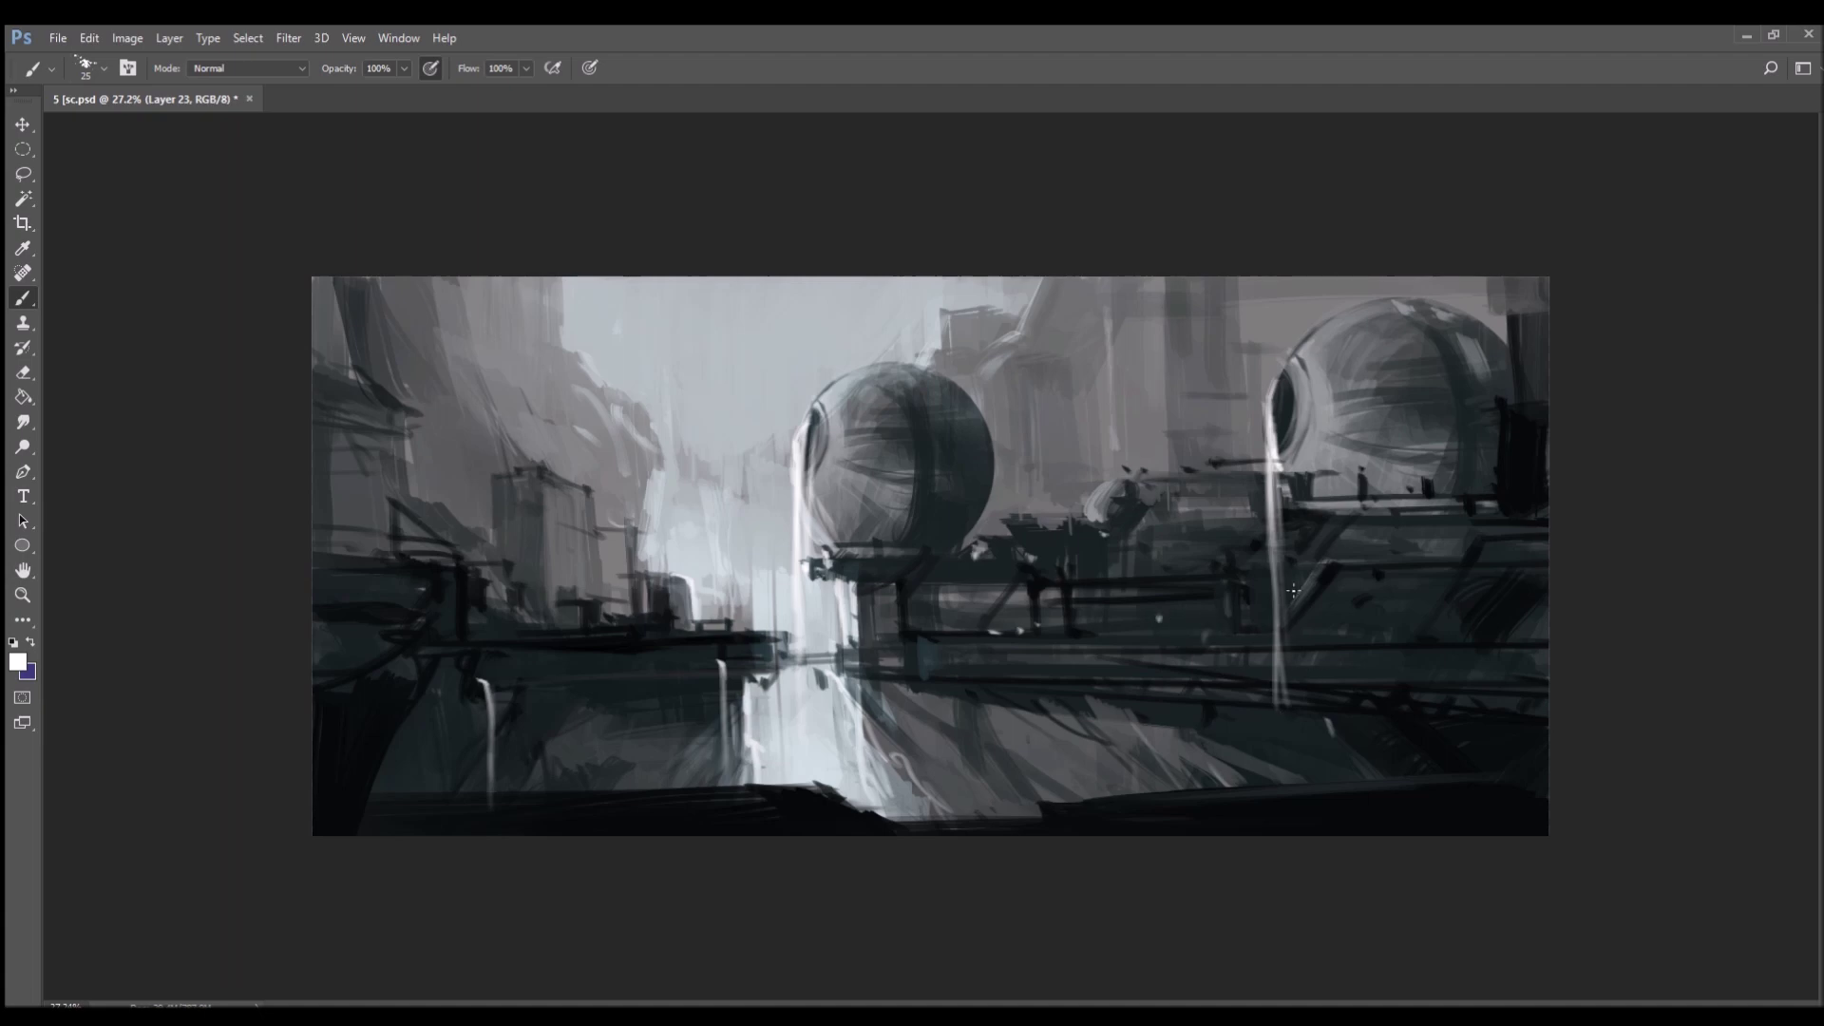
- Darken the cliff slope beneath the right bridge with sampled dark tones and a brush of size 70
{"action": "mouse_move", "coordinate": [1272, 534]}
{"action": "left_mouse_down"}
{"action": "mouse_move", "coordinate": [1292, 781]}
{"action": "mouse_move", "coordinate": [1254, 760]}
{"action": "mouse_move", "coordinate": [1214, 765]}
{"action": "mouse_move", "coordinate": [1207, 786]}
{"action": "mouse_move", "coordinate": [1140, 724]}
{"action": "mouse_move", "coordinate": [1047, 713]}
{"action": "left_mouse_up"}
{"action": "left_click", "coordinate": [1300, 732], "text": "alt"}
{"action": "left_click", "coordinate": [1209, 709], "text": "alt"}
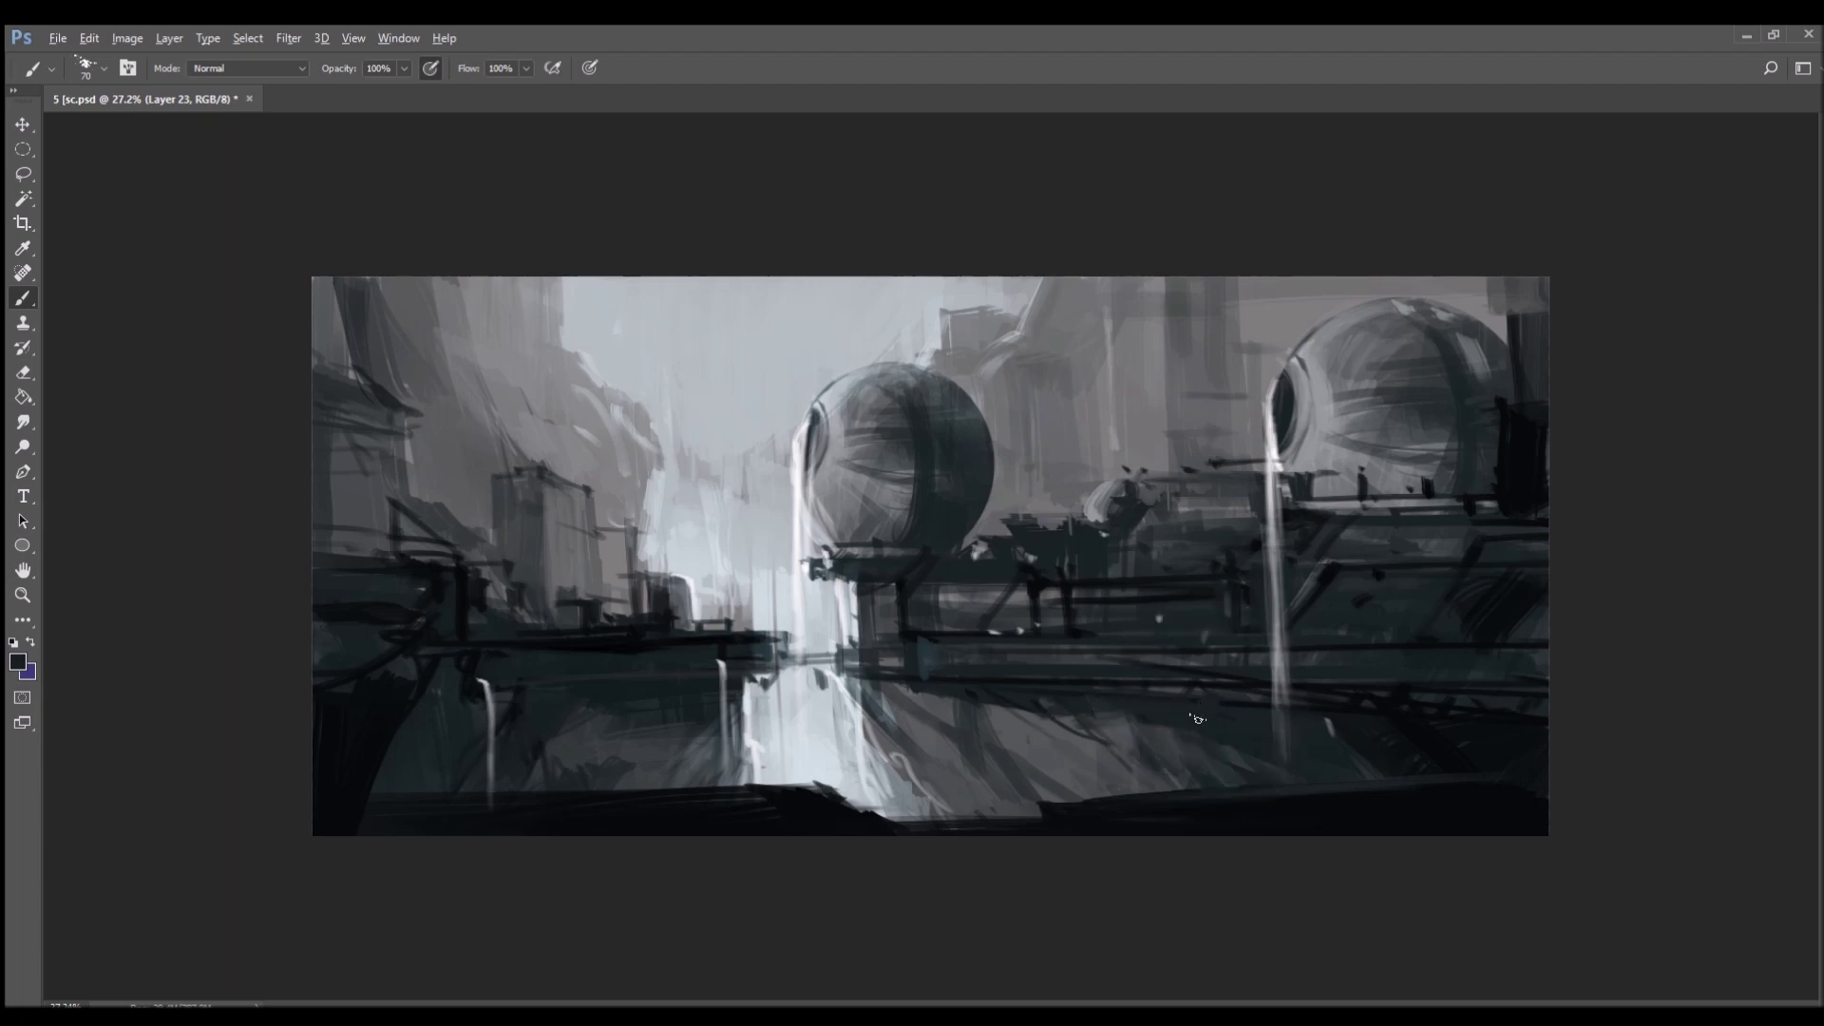
{"action": "left_click", "coordinate": [1434, 730], "text": "alt"}
{"action": "mouse_move", "coordinate": [1063, 712]}
{"action": "left_mouse_down"}
{"action": "mouse_move", "coordinate": [1226, 708]}
{"action": "mouse_move", "coordinate": [1130, 723]}
{"action": "mouse_move", "coordinate": [1199, 719]}
{"action": "left_mouse_up"}
- Reduce the brush size to 40 and add near-black accents to the left sphere's base and rim, the right sphere's sides and the platform
{"action": "left_click_drag", "start_coordinate": [960, 530], "coordinate": [888, 541]}
{"action": "key", "text": "bracketleft"}
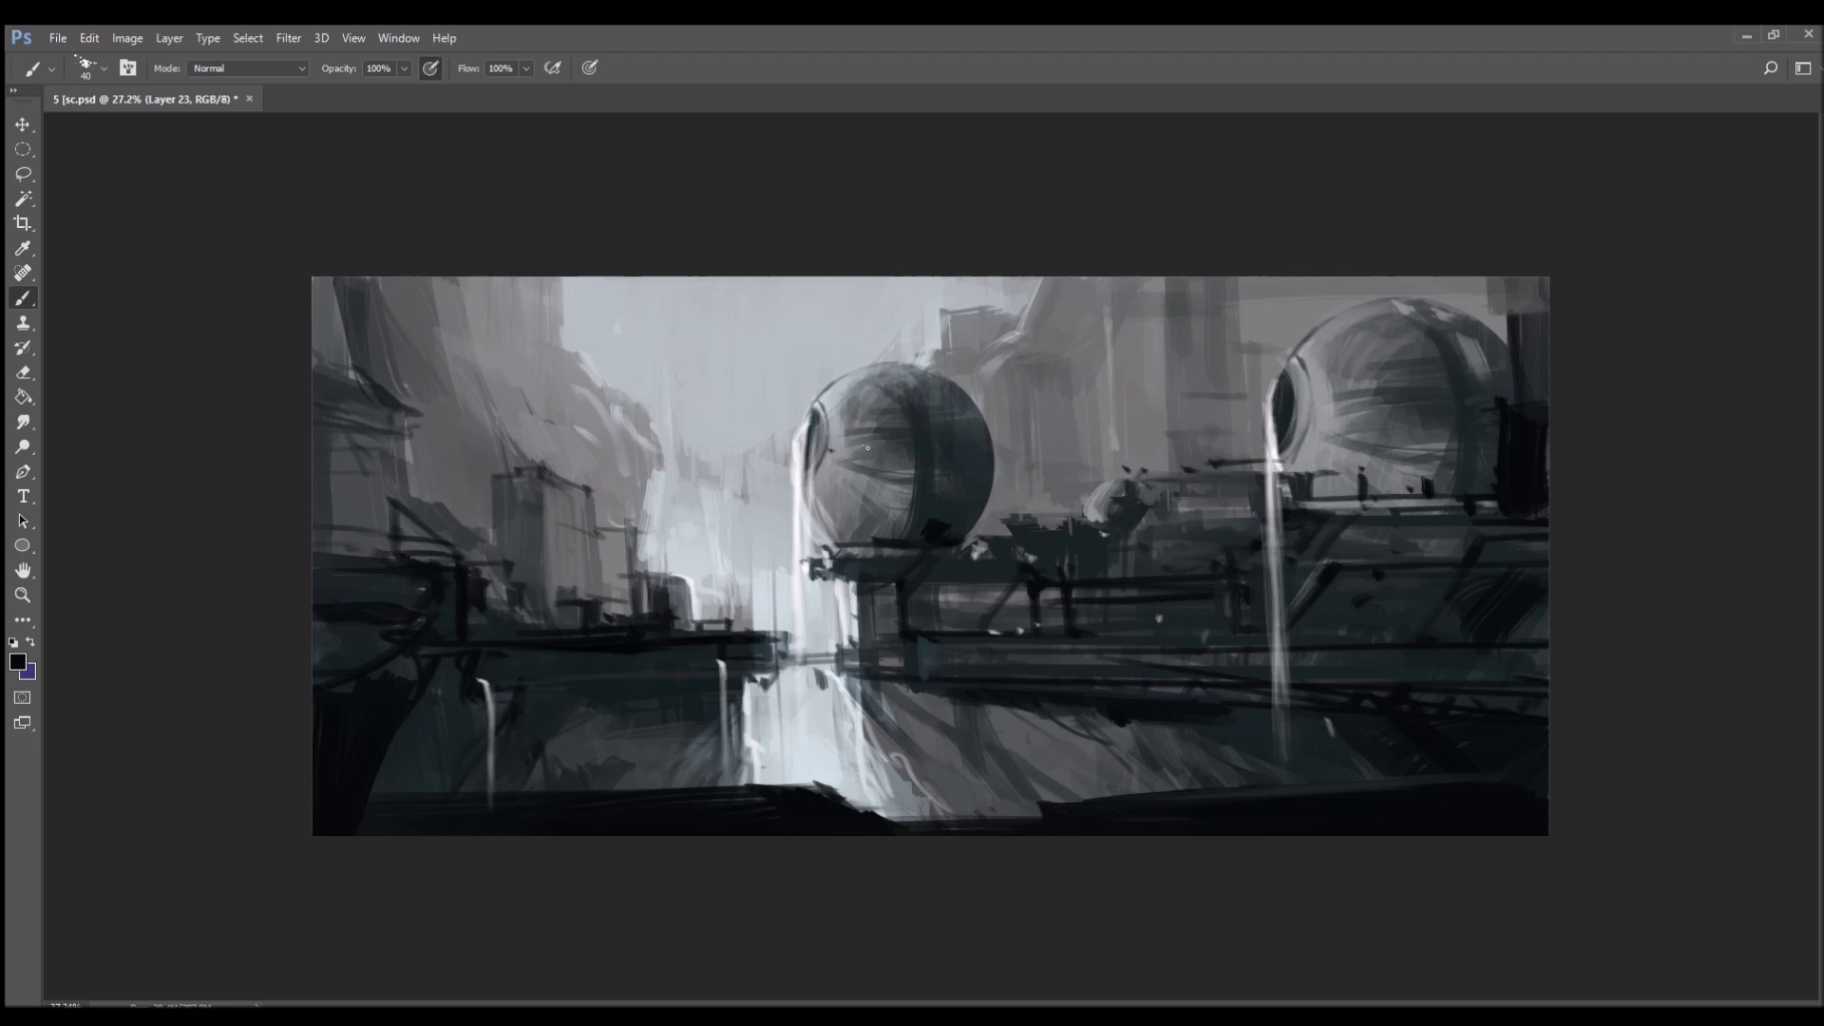
{"action": "left_click_drag", "start_coordinate": [993, 451], "coordinate": [986, 466]}
{"action": "mouse_move", "coordinate": [1489, 406]}
{"action": "left_mouse_down"}
{"action": "mouse_move", "coordinate": [1532, 400]}
{"action": "mouse_move", "coordinate": [1489, 499]}
{"action": "left_mouse_up"}
{"action": "mouse_move", "coordinate": [1284, 469]}
{"action": "left_mouse_down"}
{"action": "mouse_move", "coordinate": [1309, 471]}
{"action": "mouse_move", "coordinate": [1307, 496]}
{"action": "left_mouse_up"}
{"action": "left_click_drag", "start_coordinate": [1140, 568], "coordinate": [1183, 573]}
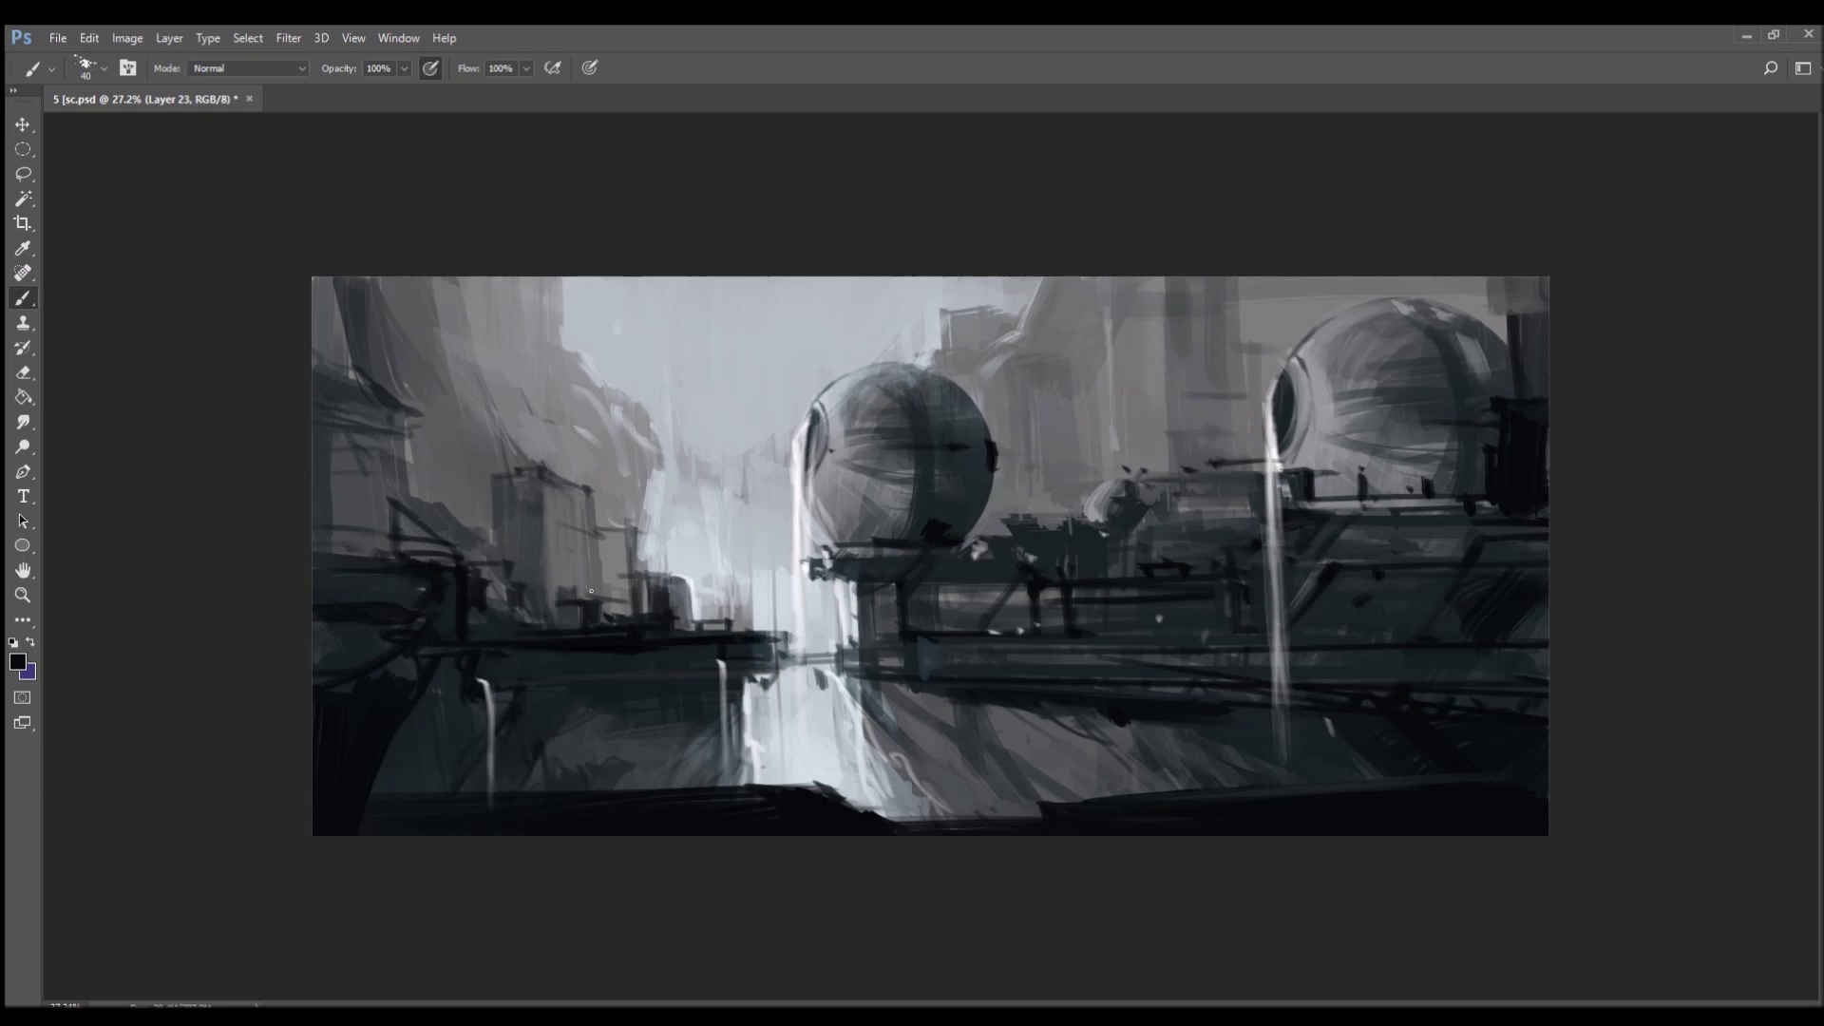
{"action": "left_click", "coordinate": [680, 591], "text": "alt"}
{"action": "left_click", "coordinate": [755, 633], "text": "alt"}
{"action": "mouse_move", "coordinate": [690, 629]}
{"action": "left_mouse_down"}
{"action": "mouse_move", "coordinate": [719, 561]}
{"action": "mouse_move", "coordinate": [701, 620]}
{"action": "mouse_move", "coordinate": [724, 621]}
{"action": "mouse_move", "coordinate": [724, 686]}
{"action": "left_mouse_up"}
{"action": "key", "text": "ctrl+alt+z"}
{"action": "key", "text": "ctrl+alt+z"}
{"action": "key", "text": "ctrl+alt+z"}
- Paint small hazy building shapes at the inner end of the left bridge with sampled tones
{"action": "left_click", "coordinate": [730, 627], "text": "alt"}
{"action": "left_click", "coordinate": [687, 611], "text": "alt"}
{"action": "left_click_drag", "start_coordinate": [693, 605], "coordinate": [743, 605]}
- Paint a dark cloaked figure with a smaller companion standing on the foreground ground against the bright gap
{"action": "left_click", "coordinate": [855, 653], "text": "alt"}
{"action": "left_click", "coordinate": [824, 694], "text": "alt"}
{"action": "left_click", "coordinate": [820, 807], "text": "alt"}
{"action": "left_click_drag", "start_coordinate": [812, 744], "coordinate": [815, 775]}
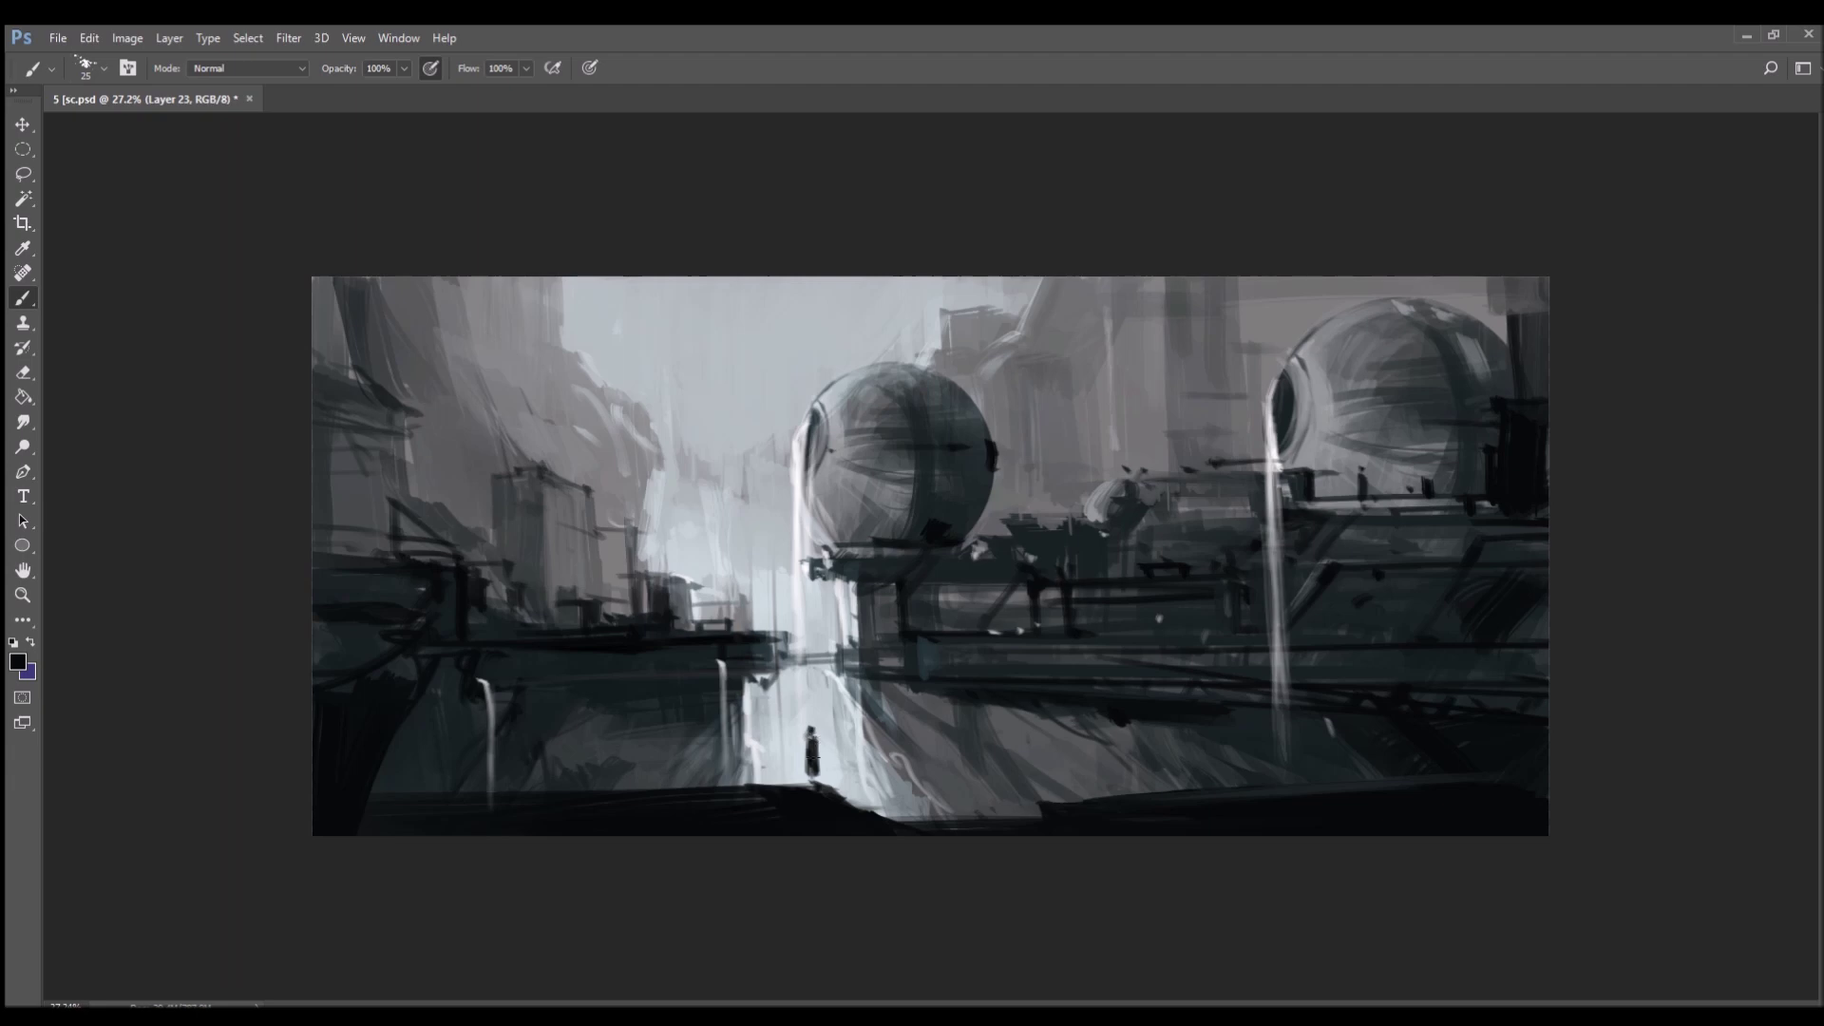
{"action": "mouse_move", "coordinate": [804, 740]}
{"action": "left_mouse_down"}
{"action": "mouse_move", "coordinate": [810, 798]}
{"action": "mouse_move", "coordinate": [824, 787]}
{"action": "left_mouse_up"}
{"action": "left_click", "coordinate": [829, 727], "text": "alt"}
{"action": "left_click", "coordinate": [809, 736], "text": "alt"}
{"action": "left_click", "coordinate": [802, 735], "text": "alt"}
{"action": "left_click", "coordinate": [812, 765], "text": "alt"}
{"action": "left_click", "coordinate": [842, 810], "text": "alt"}
- Sample a pale tone from the left waterfall and highlight the slanted roof and the low buildings on the left platform
{"action": "left_click", "coordinate": [486, 686], "text": "alt"}
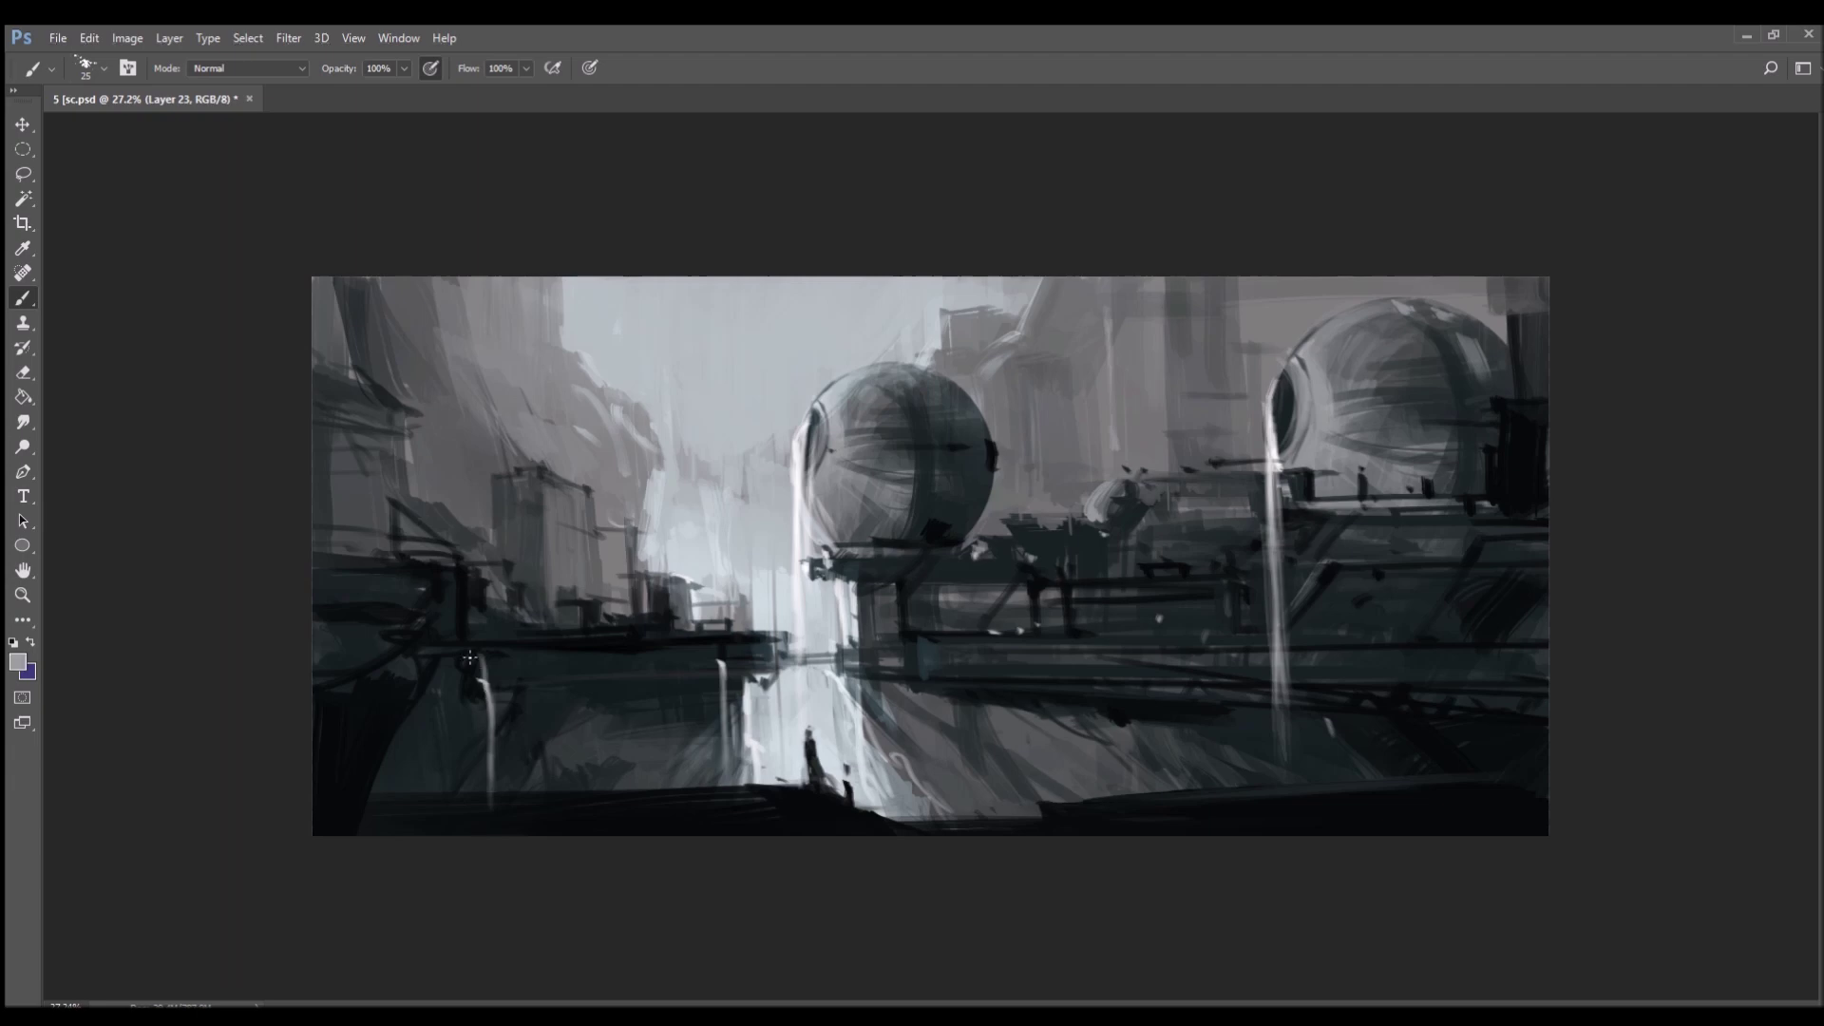
{"action": "mouse_move", "coordinate": [399, 498]}
{"action": "left_mouse_down"}
{"action": "mouse_move", "coordinate": [438, 499]}
{"action": "mouse_move", "coordinate": [494, 546]}
{"action": "left_mouse_up"}
{"action": "mouse_move", "coordinate": [479, 574]}
{"action": "left_mouse_down"}
{"action": "mouse_move", "coordinate": [498, 573]}
{"action": "mouse_move", "coordinate": [501, 609]}
{"action": "mouse_move", "coordinate": [668, 605]}
{"action": "left_mouse_up"}
- Paint dark structural lines along the left platform's edge, the far-left building's roof and the rooftops beside it
{"action": "left_click", "coordinate": [420, 577], "text": "alt"}
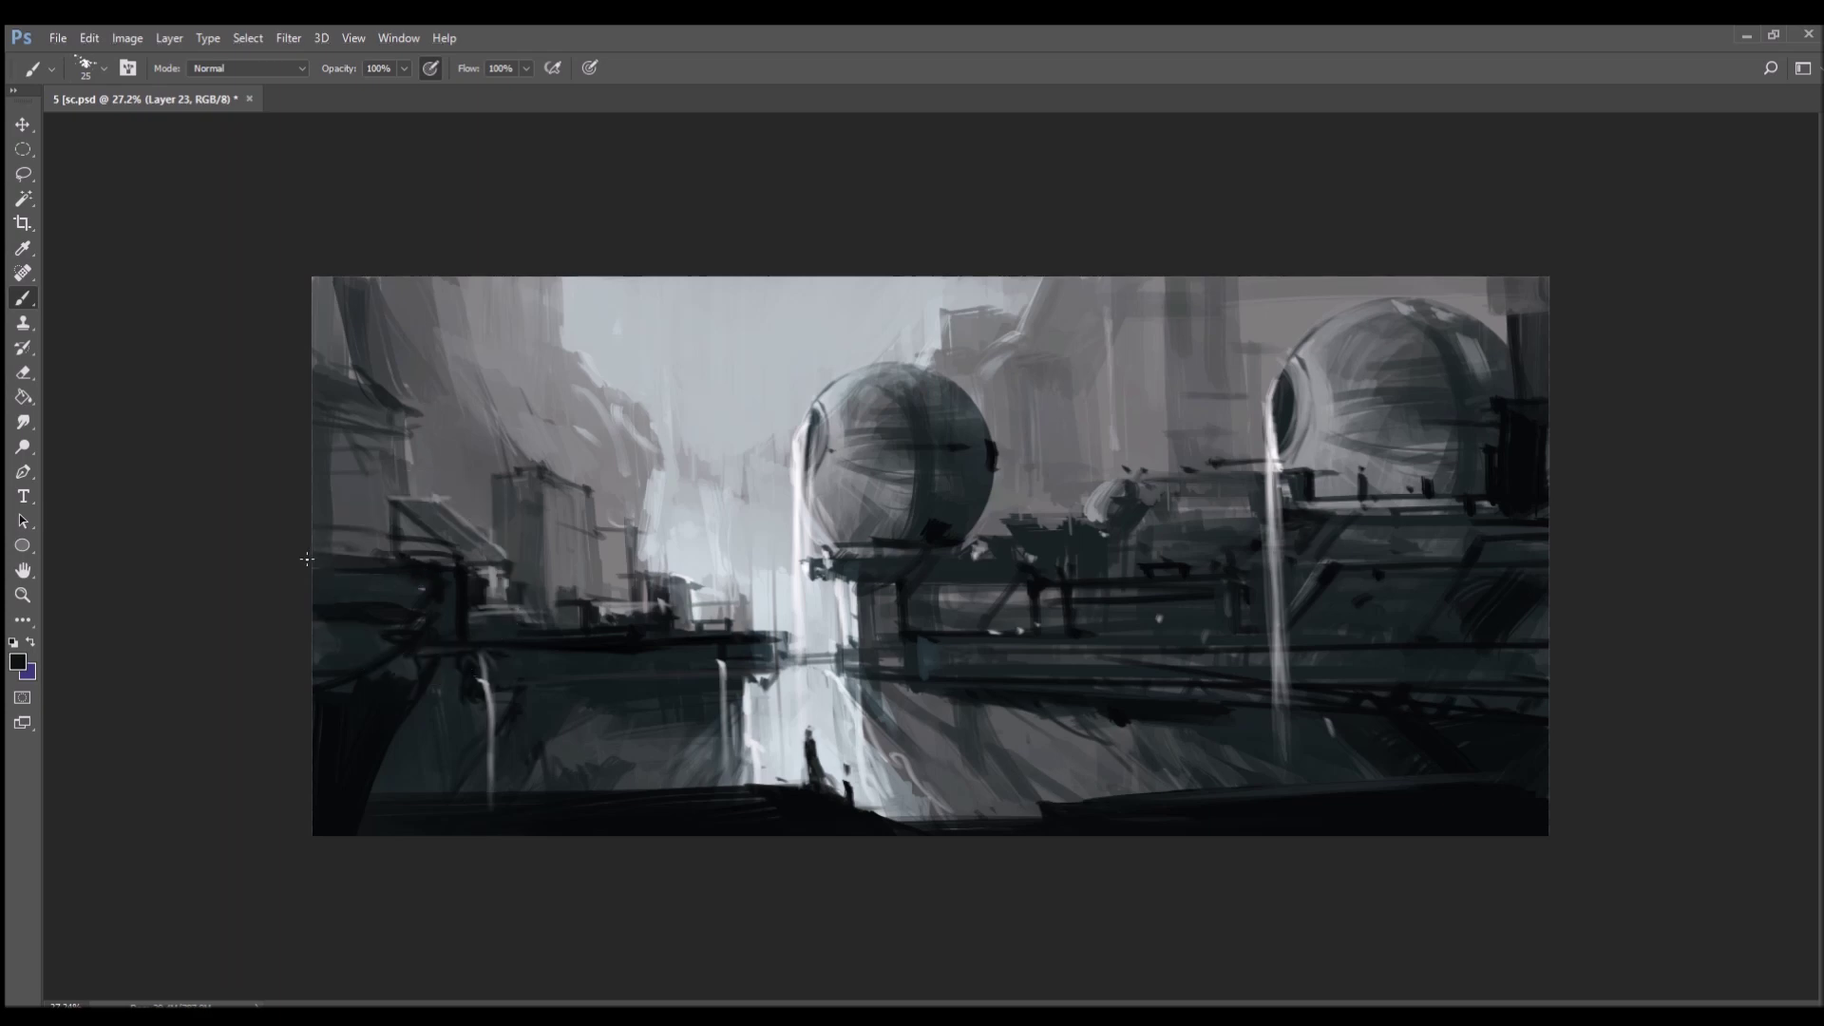
{"action": "mouse_move", "coordinate": [312, 555]}
{"action": "left_mouse_down"}
{"action": "mouse_move", "coordinate": [444, 550]}
{"action": "mouse_move", "coordinate": [392, 528]}
{"action": "left_mouse_up"}
{"action": "left_click_drag", "start_coordinate": [312, 522], "coordinate": [399, 521]}
{"action": "mouse_move", "coordinate": [313, 359]}
{"action": "left_mouse_down"}
{"action": "mouse_move", "coordinate": [404, 412]}
{"action": "mouse_move", "coordinate": [388, 428]}
{"action": "mouse_move", "coordinate": [356, 410]}
{"action": "left_mouse_up"}
{"action": "mouse_move", "coordinate": [402, 407]}
{"action": "left_mouse_down"}
{"action": "mouse_move", "coordinate": [410, 464]}
{"action": "mouse_move", "coordinate": [486, 461]}
{"action": "left_mouse_up"}
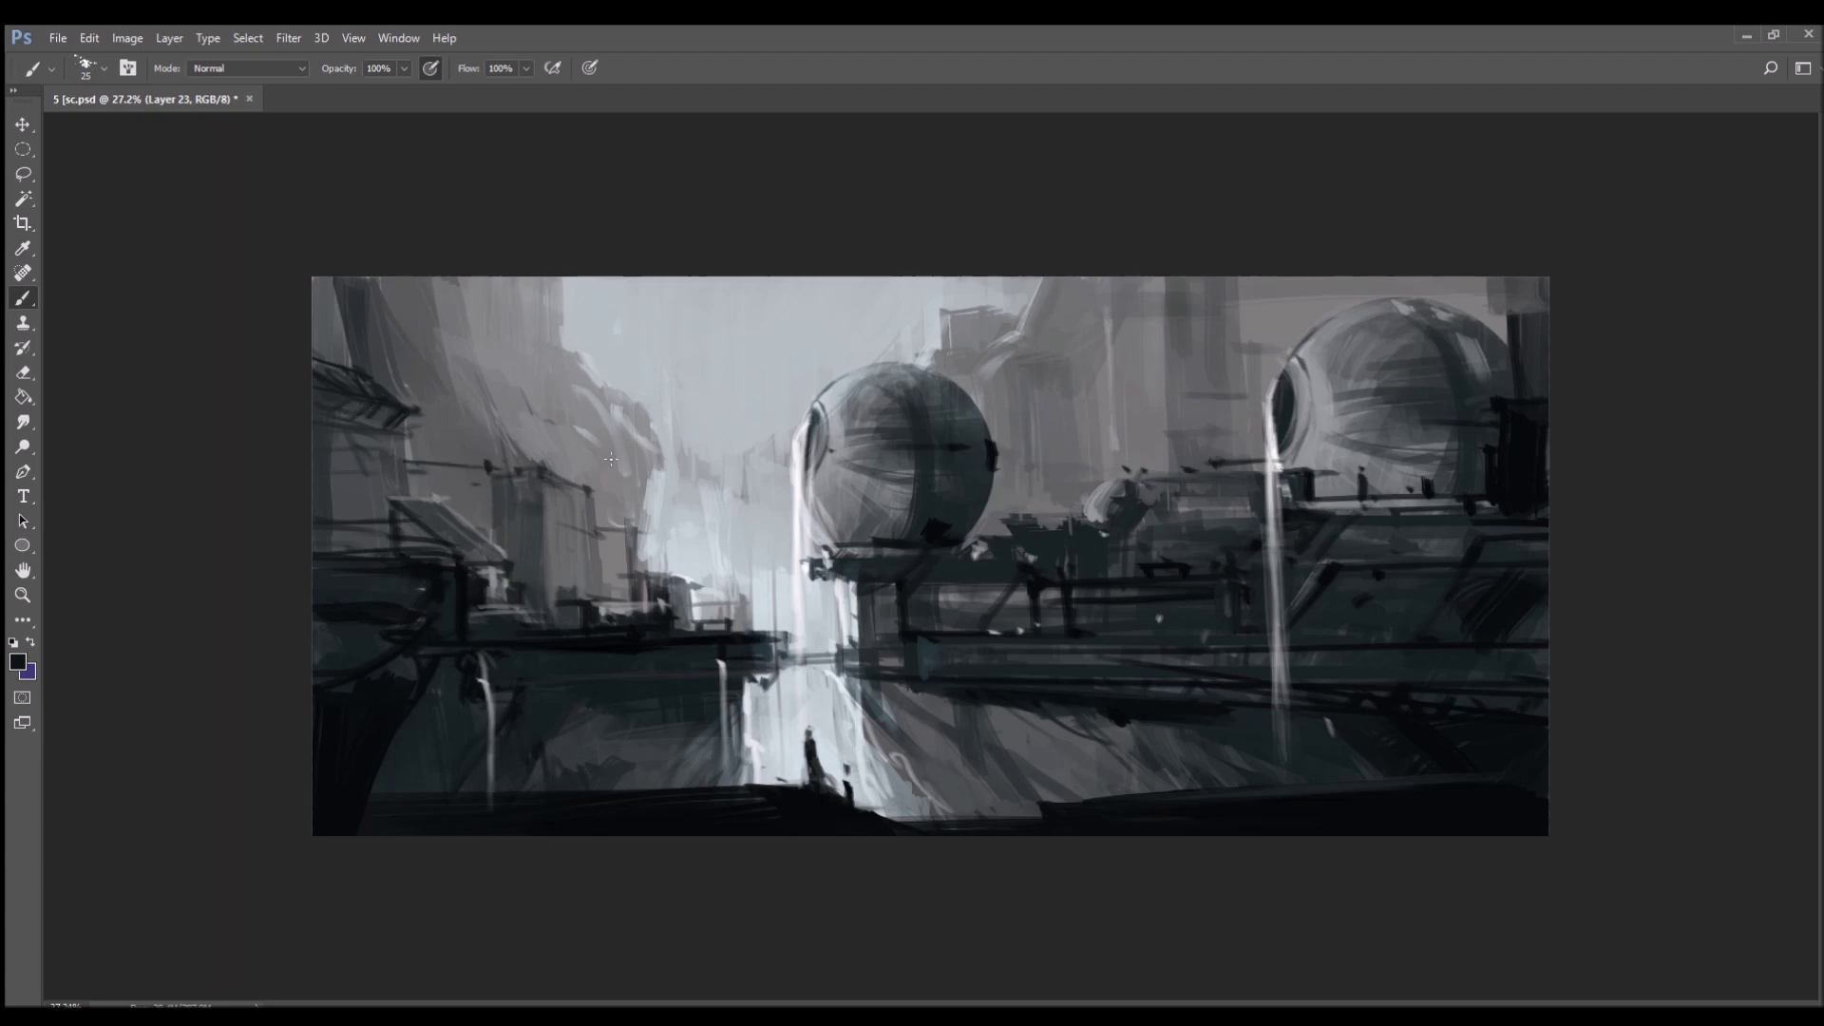
- Paint dark horizontal platform and railing lines between the small sphere and the right sphere
{"action": "left_click", "coordinate": [1146, 567]}
{"action": "left_click_drag", "start_coordinate": [1135, 525], "coordinate": [1261, 521]}
{"action": "left_click_drag", "start_coordinate": [1145, 479], "coordinate": [1256, 478]}
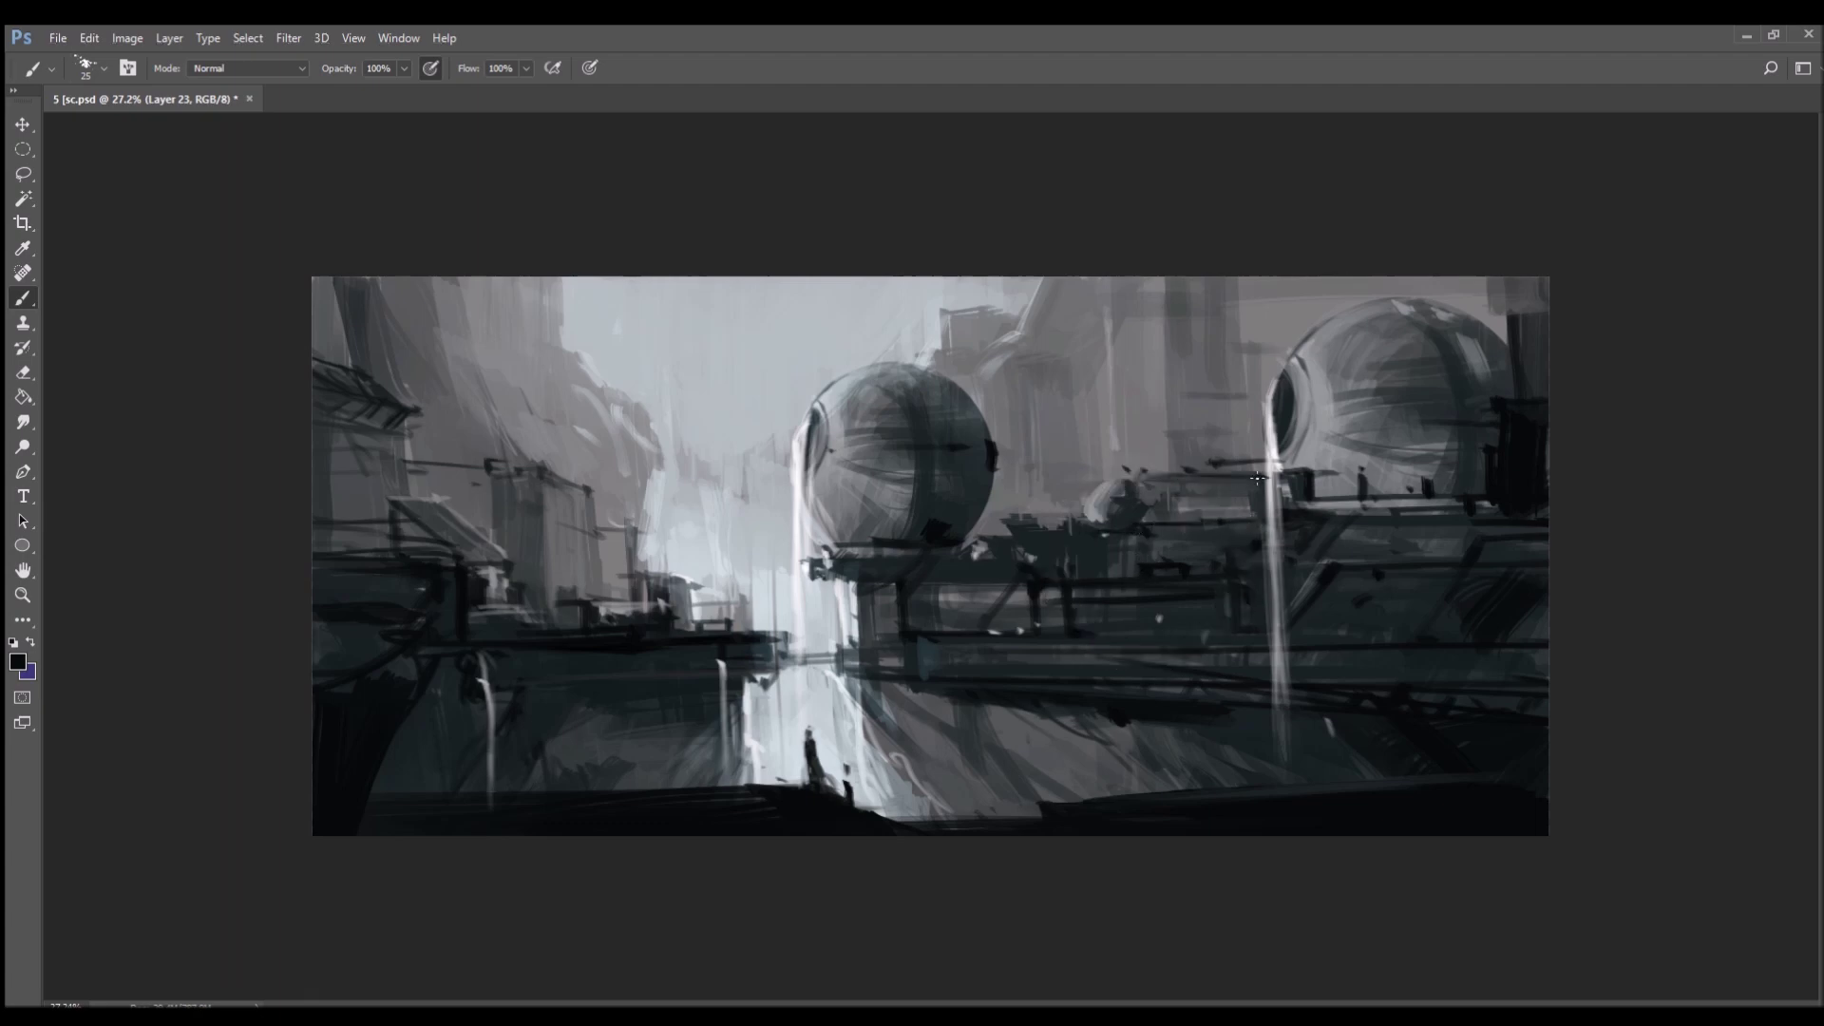
- Paint a dark lattice tower in front of the background buildings and a thin vertical pole above the right sphere's opening
{"action": "left_click_drag", "start_coordinate": [1280, 388], "coordinate": [1261, 466]}
{"action": "left_click_drag", "start_coordinate": [1210, 390], "coordinate": [1247, 394]}
{"action": "mouse_move", "coordinate": [1192, 285]}
{"action": "left_mouse_down"}
{"action": "mouse_move", "coordinate": [1201, 475]}
{"action": "mouse_move", "coordinate": [1199, 342]}
{"action": "mouse_move", "coordinate": [1214, 462]}
{"action": "left_mouse_up"}
{"action": "left_click_drag", "start_coordinate": [1274, 258], "coordinate": [1277, 381]}
{"action": "left_click_drag", "start_coordinate": [1208, 279], "coordinate": [1209, 443]}
{"action": "left_click_drag", "start_coordinate": [1199, 280], "coordinate": [1200, 447]}
{"action": "mouse_move", "coordinate": [1198, 377]}
{"action": "left_mouse_down"}
{"action": "mouse_move", "coordinate": [1206, 432]}
{"action": "mouse_move", "coordinate": [1196, 292]}
{"action": "mouse_move", "coordinate": [1216, 455]}
{"action": "left_mouse_up"}
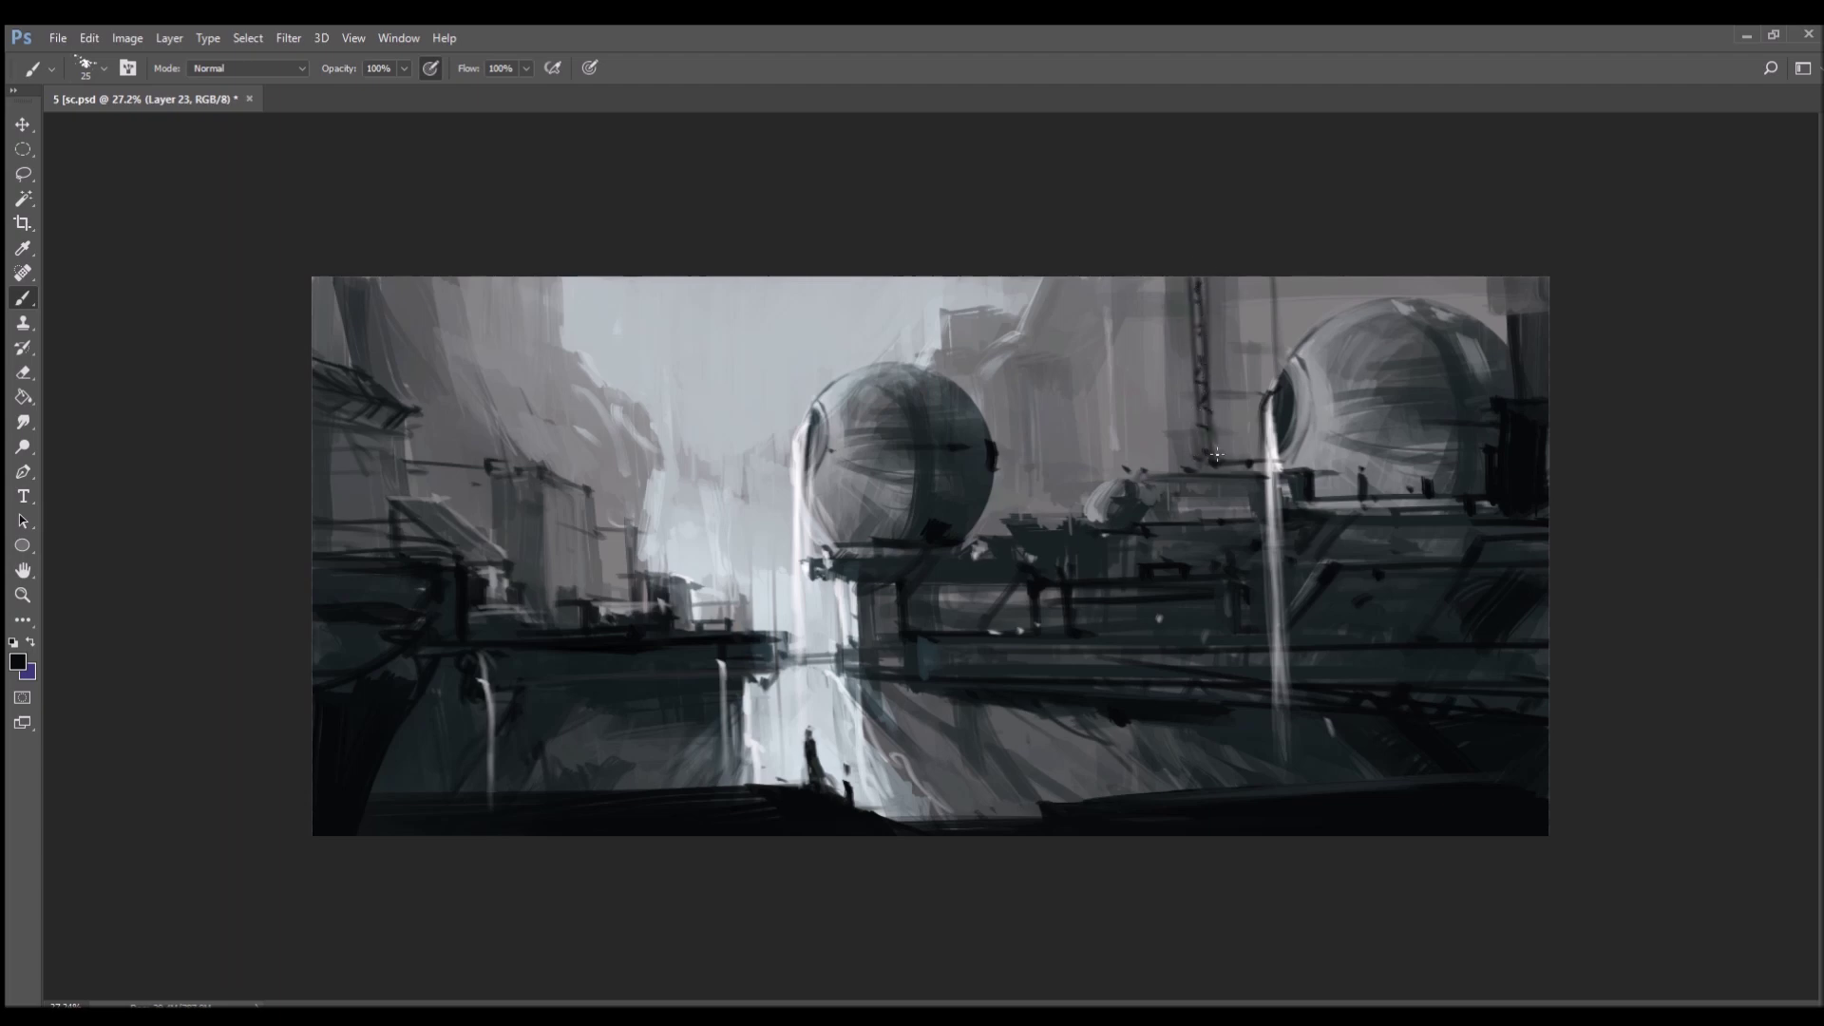
- Strengthen the pole above the right sphere, the slanted edge of the background building and the mast at the canvas's upper right
{"action": "left_click_drag", "start_coordinate": [1270, 282], "coordinate": [1283, 362]}
{"action": "left_click_drag", "start_coordinate": [1054, 276], "coordinate": [1023, 344]}
{"action": "mouse_move", "coordinate": [1500, 276]}
{"action": "left_mouse_down"}
{"action": "mouse_move", "coordinate": [1487, 305]}
{"action": "mouse_move", "coordinate": [1505, 317]}
{"action": "mouse_move", "coordinate": [1487, 314]}
{"action": "left_mouse_up"}
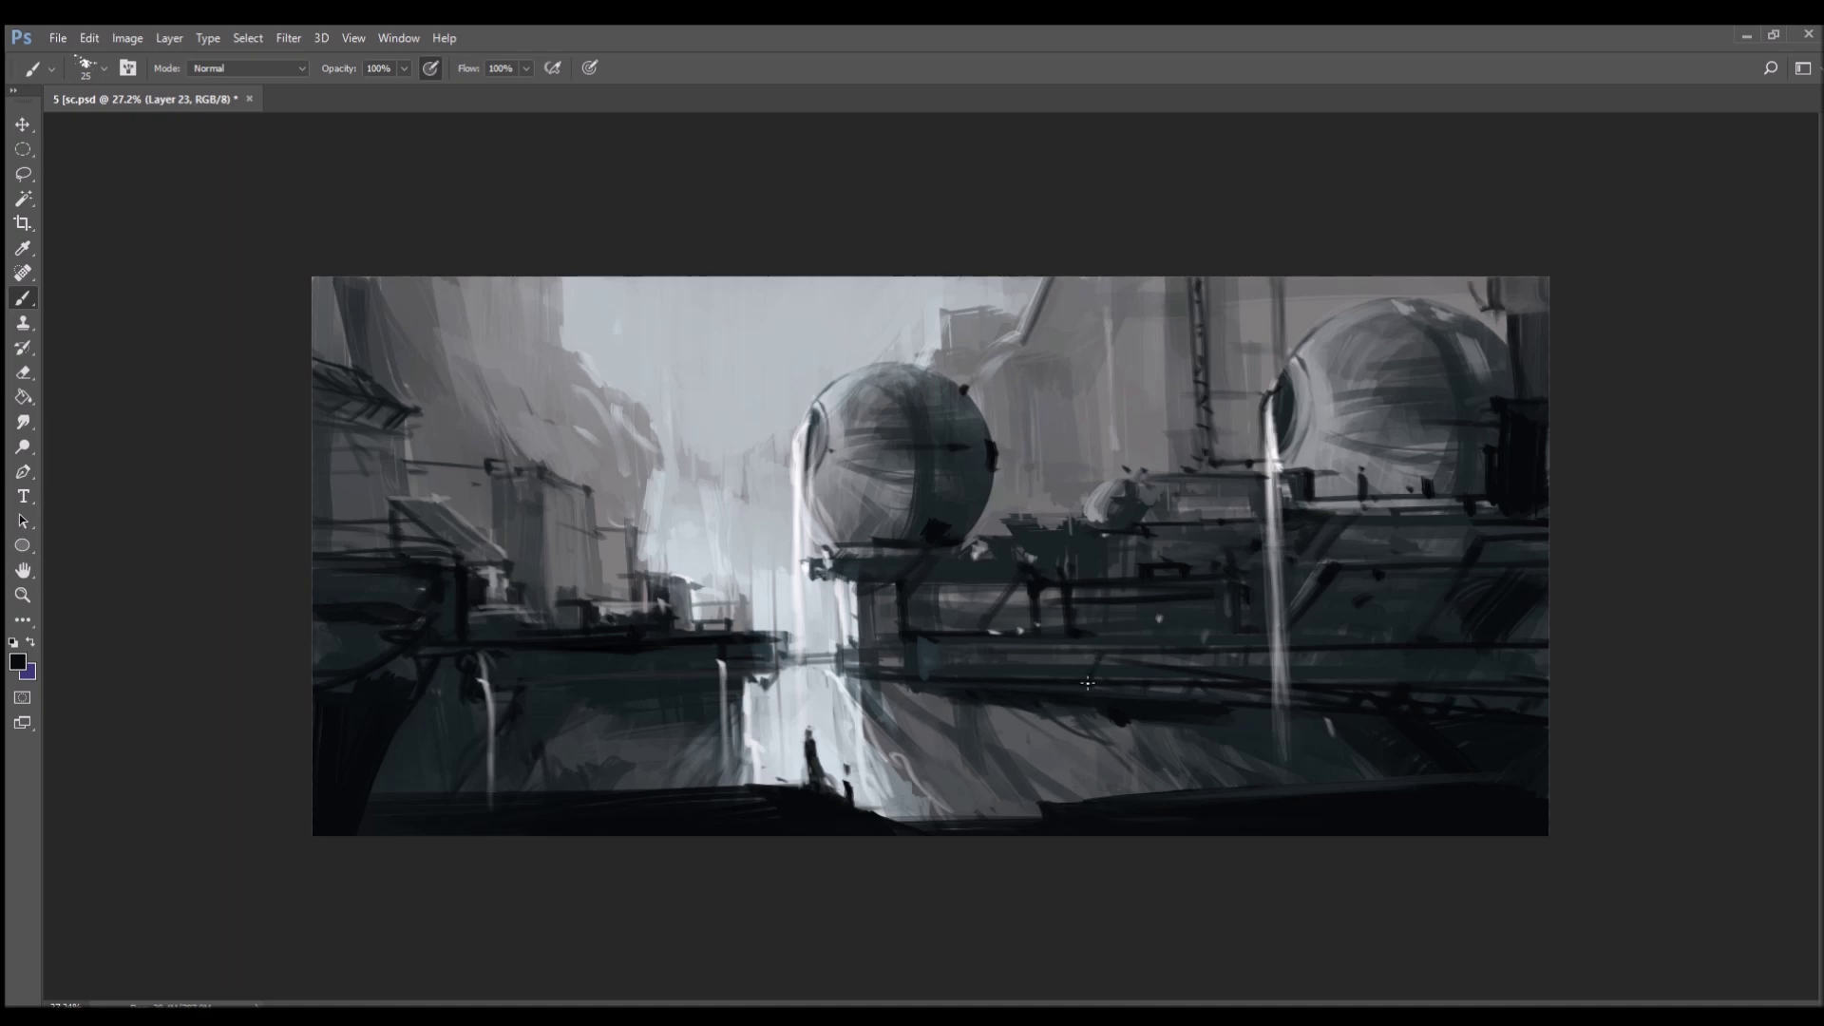
- Paint dark diagonal truss braces beneath the right and left bridges
{"action": "mouse_move", "coordinate": [933, 641]}
{"action": "left_mouse_down"}
{"action": "mouse_move", "coordinate": [919, 678]}
{"action": "mouse_move", "coordinate": [944, 669]}
{"action": "left_mouse_up"}
{"action": "mouse_move", "coordinate": [798, 669]}
{"action": "left_mouse_down"}
{"action": "mouse_move", "coordinate": [665, 673]}
{"action": "mouse_move", "coordinate": [491, 744]}
{"action": "left_mouse_up"}
{"action": "left_click_drag", "start_coordinate": [567, 699], "coordinate": [371, 778]}
- Paint diagonal support beams under the far-left end of the left bridge with sampled tones
{"action": "left_click", "coordinate": [434, 685], "text": "alt"}
{"action": "left_click_drag", "start_coordinate": [433, 662], "coordinate": [337, 810]}
{"action": "left_click_drag", "start_coordinate": [378, 725], "coordinate": [323, 814]}
{"action": "left_click", "coordinate": [355, 797], "text": "alt"}
{"action": "left_click_drag", "start_coordinate": [446, 662], "coordinate": [375, 798]}
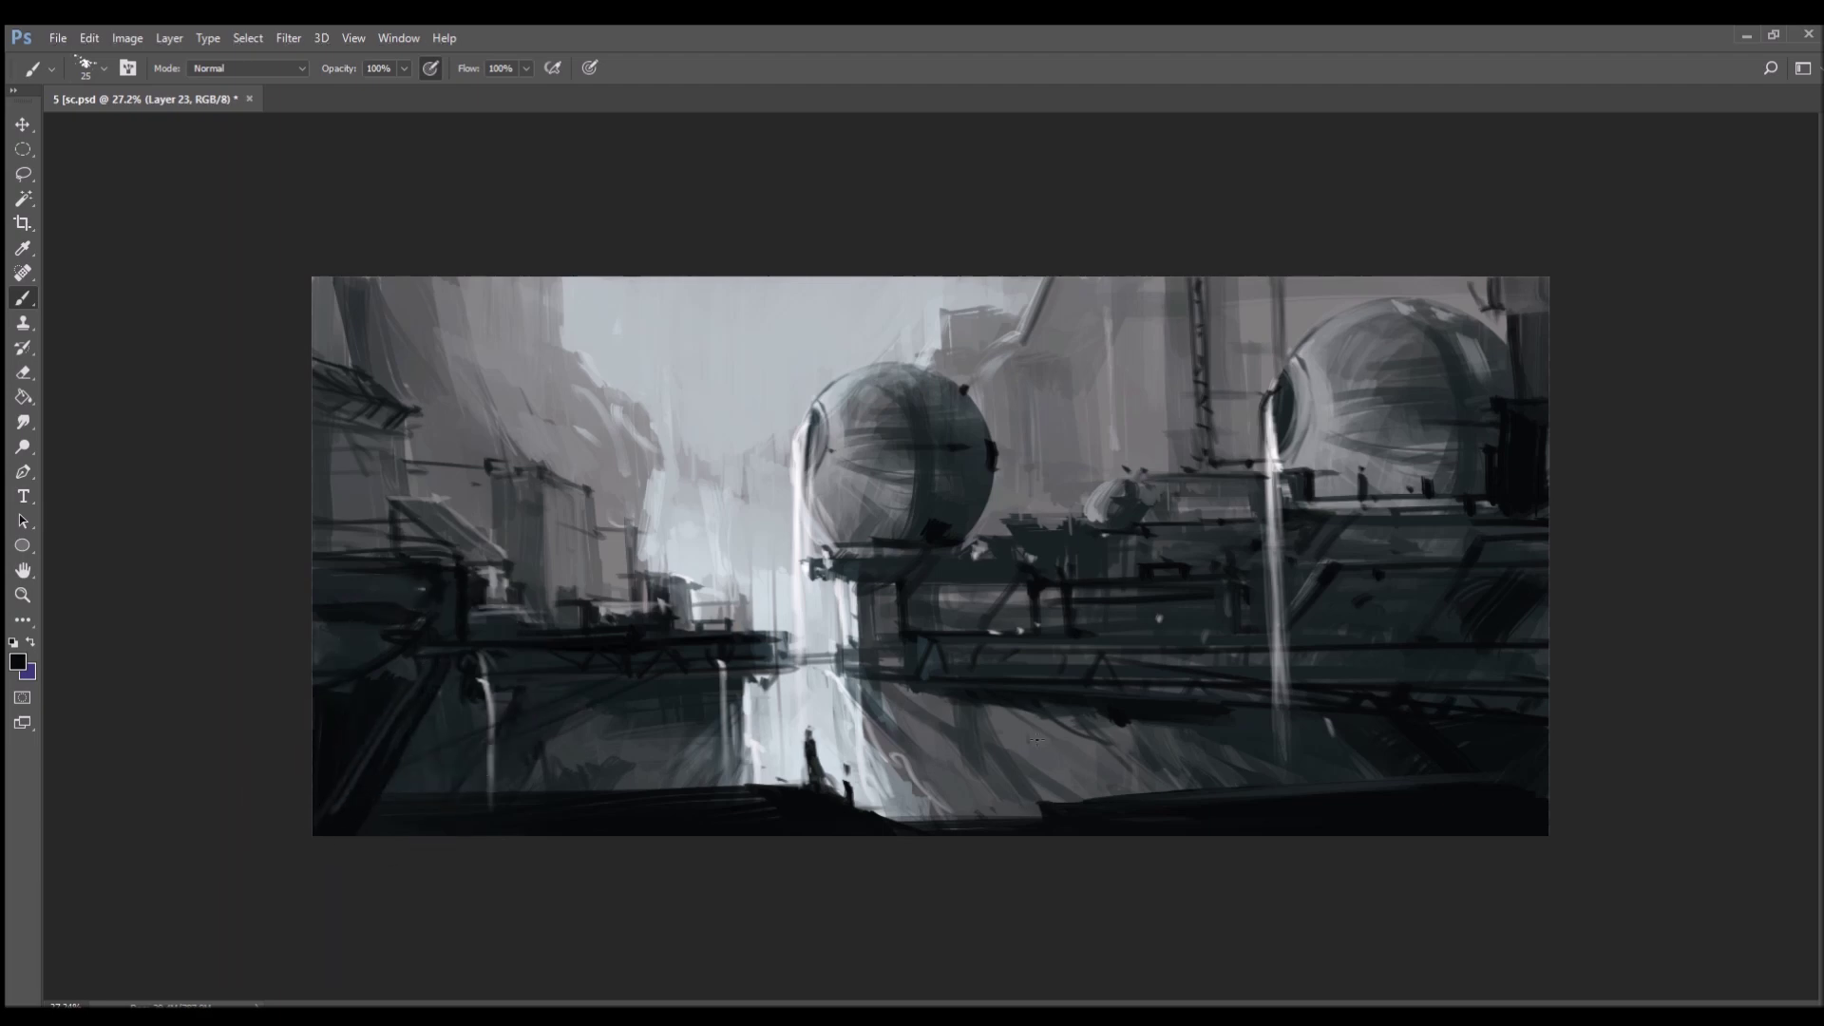
- Paint a looping cable hanging beneath the right bridge and a thin dark boom above the small buildings left of the gap
{"action": "mouse_move", "coordinate": [1119, 722]}
{"action": "left_mouse_down"}
{"action": "mouse_move", "coordinate": [1158, 774]}
{"action": "mouse_move", "coordinate": [1199, 693]}
{"action": "mouse_move", "coordinate": [1108, 706]}
{"action": "mouse_move", "coordinate": [1177, 787]}
{"action": "mouse_move", "coordinate": [1192, 739]}
{"action": "left_mouse_up"}
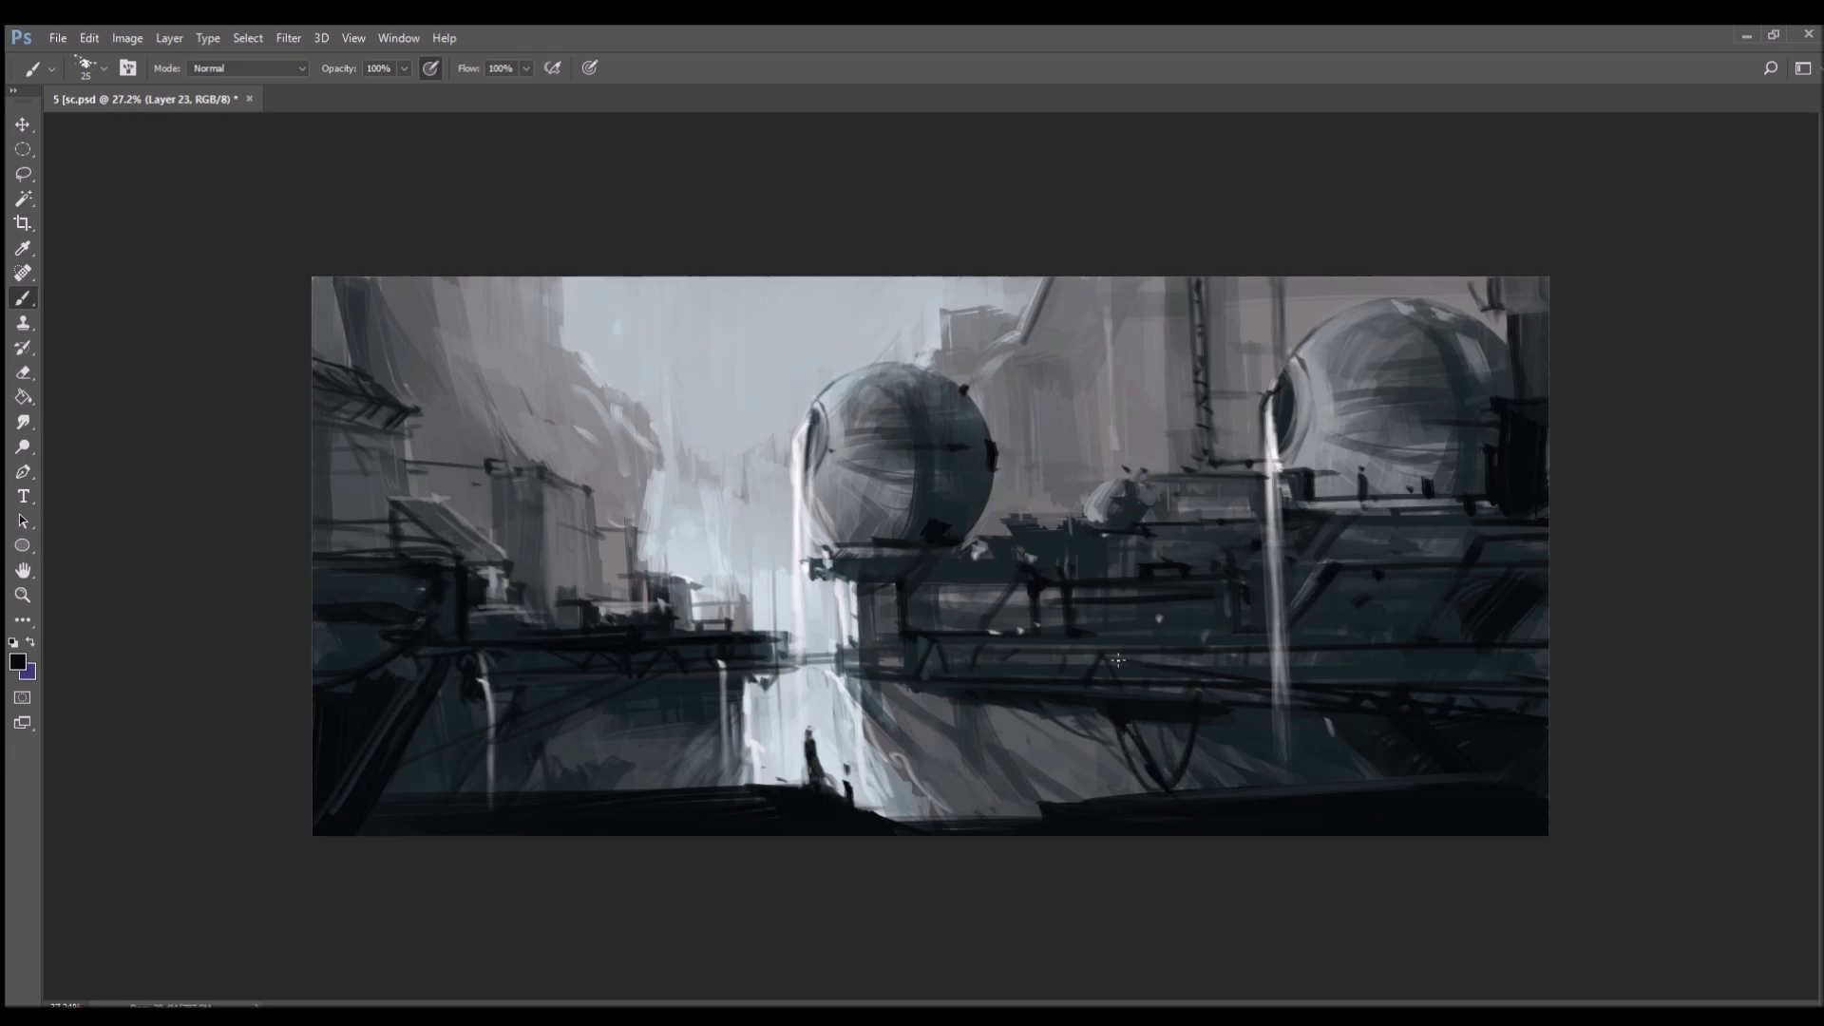
{"action": "left_click_drag", "start_coordinate": [802, 514], "coordinate": [860, 534]}
{"action": "left_click", "coordinate": [516, 568], "text": "alt"}
{"action": "left_click_drag", "start_coordinate": [542, 560], "coordinate": [729, 572]}
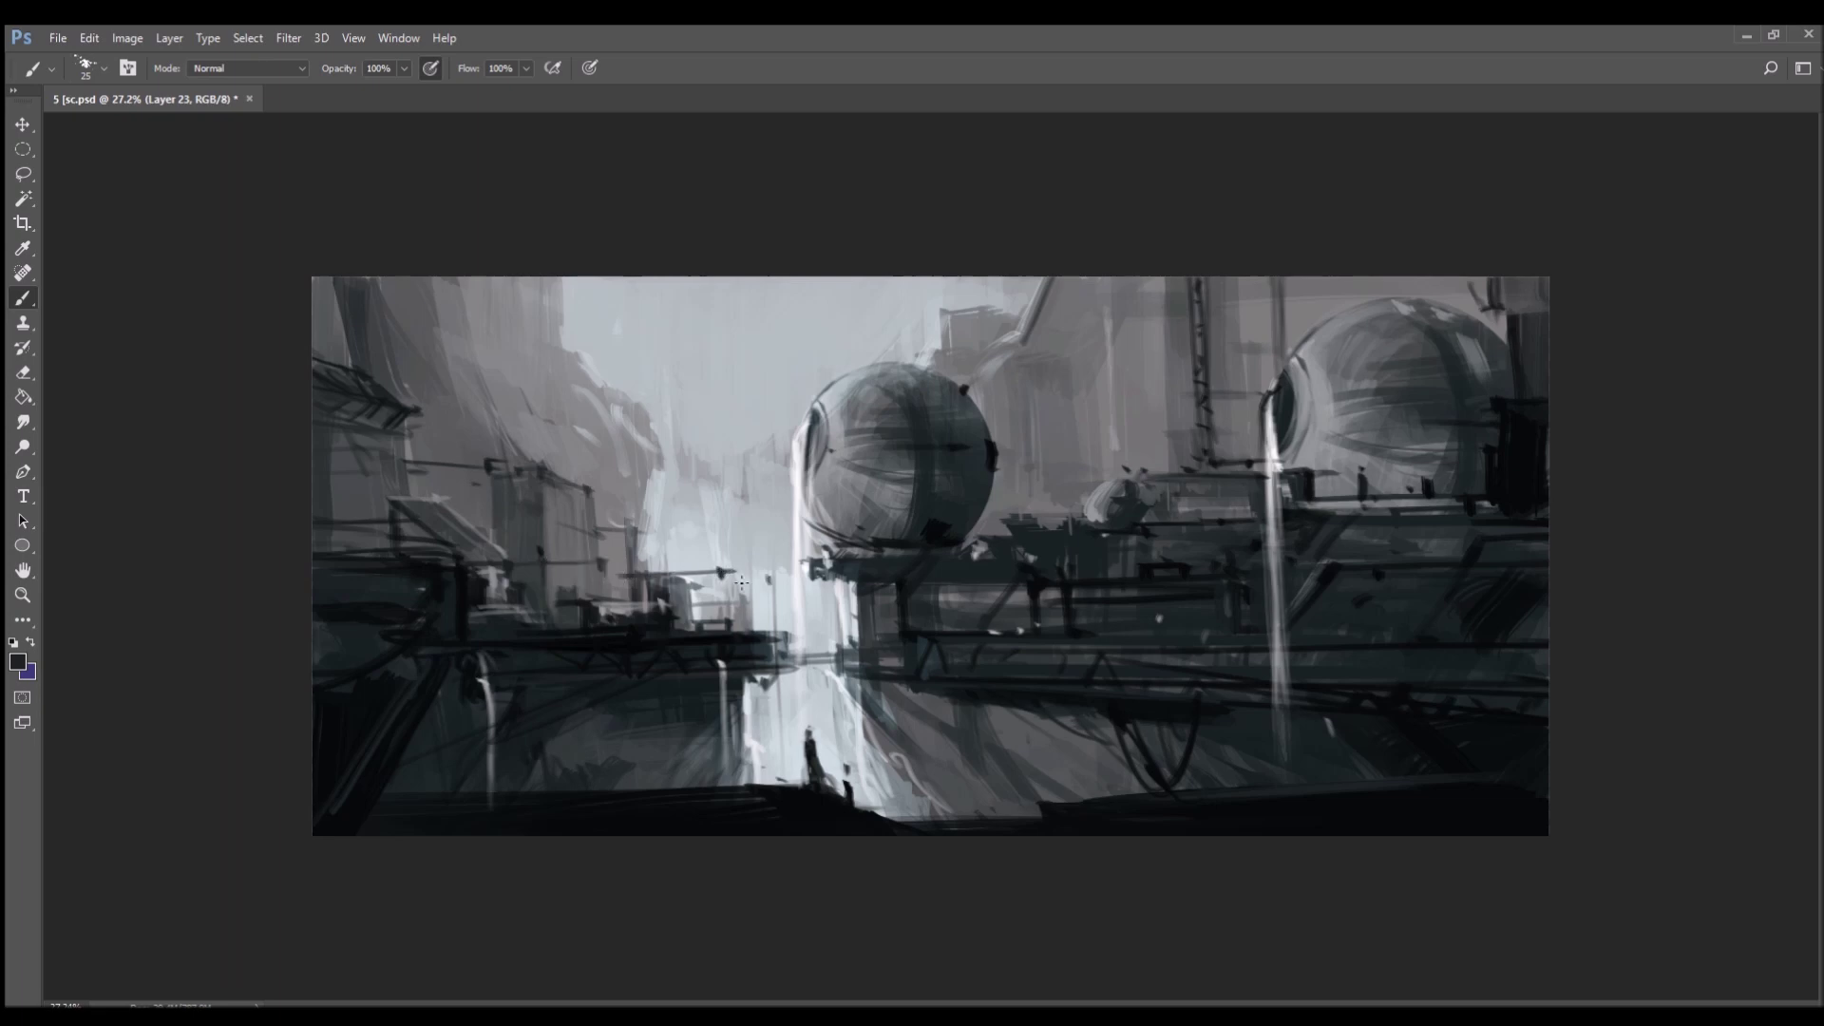
- Add smaller hanging cables beneath the right bridge and paint sampled grey edge lines on the dark block beside the right sphere
{"action": "left_click", "coordinate": [1349, 577], "text": "alt"}
{"action": "left_click", "coordinate": [1136, 720], "text": "alt"}
{"action": "mouse_move", "coordinate": [1109, 717]}
{"action": "left_mouse_down"}
{"action": "mouse_move", "coordinate": [1098, 756]}
{"action": "mouse_move", "coordinate": [1075, 744]}
{"action": "mouse_move", "coordinate": [1111, 713]}
{"action": "left_mouse_up"}
{"action": "mouse_move", "coordinate": [935, 686]}
{"action": "left_mouse_down"}
{"action": "mouse_move", "coordinate": [962, 726]}
{"action": "mouse_move", "coordinate": [936, 683]}
{"action": "left_mouse_up"}
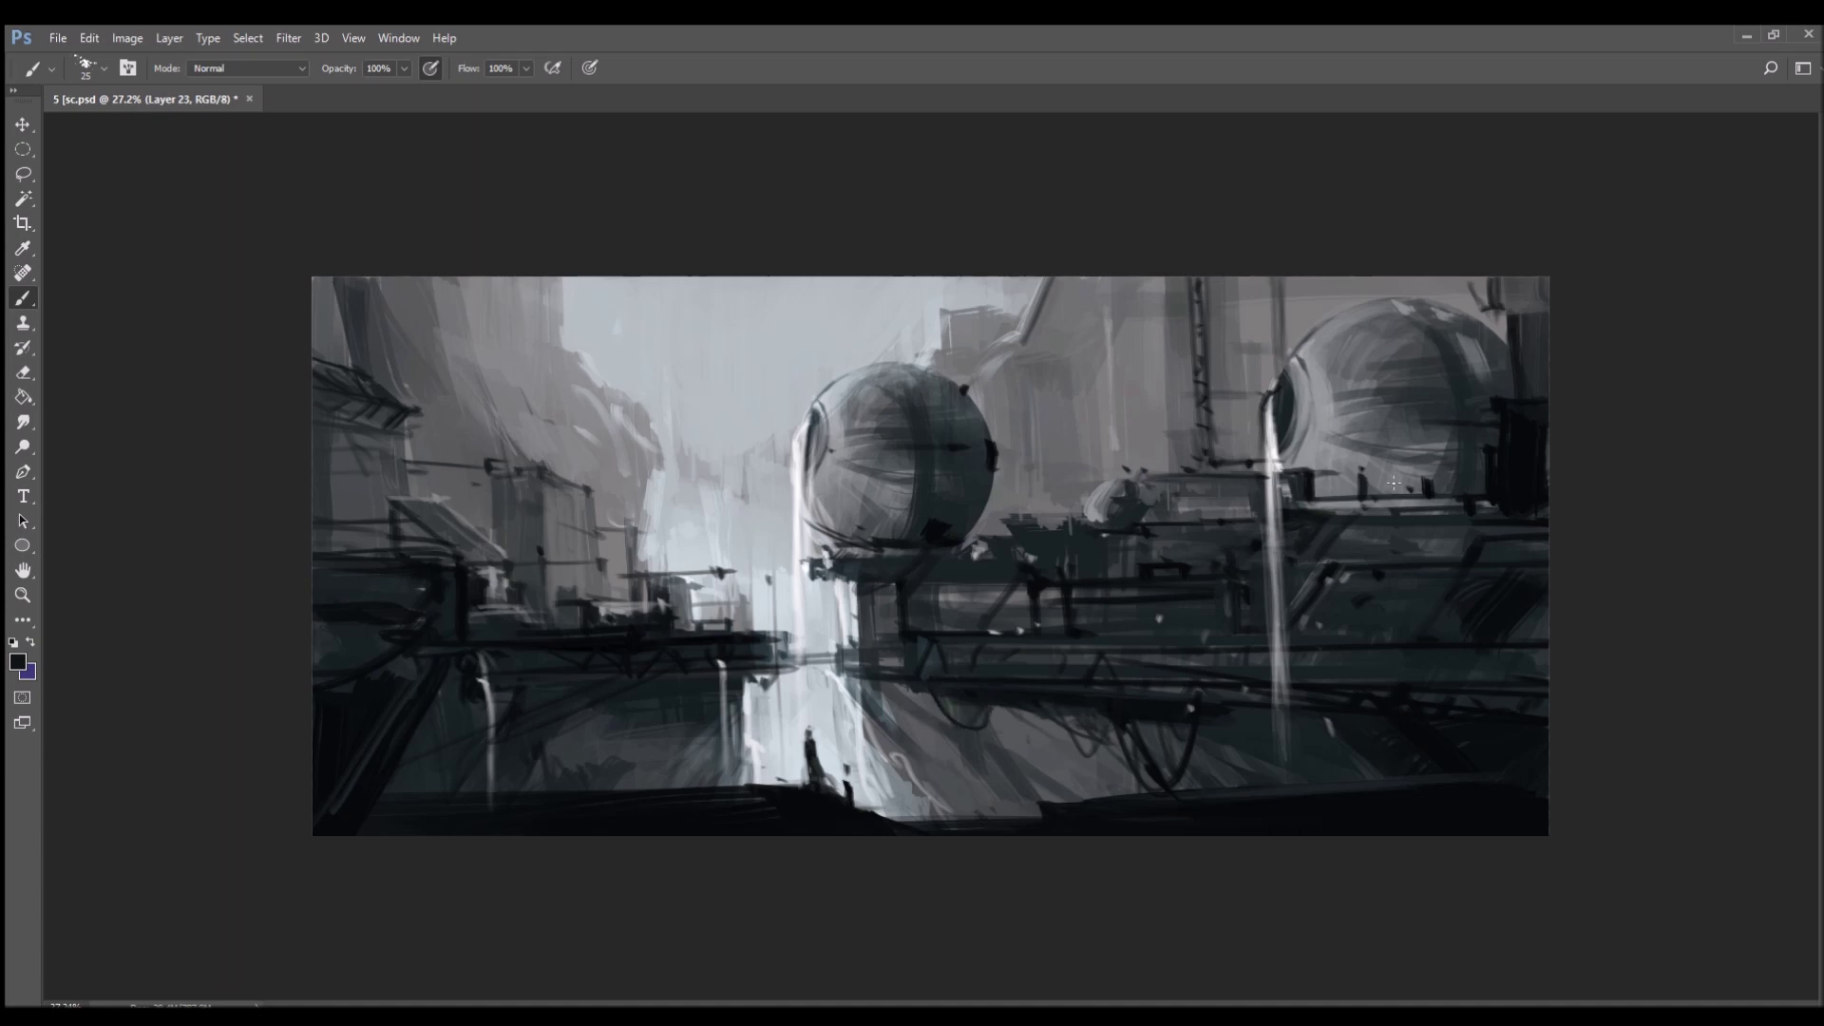
{"action": "left_click", "coordinate": [1066, 391], "text": "alt"}
{"action": "mouse_move", "coordinate": [1494, 410]}
{"action": "left_mouse_down"}
{"action": "mouse_move", "coordinate": [1487, 501]}
{"action": "mouse_move", "coordinate": [1539, 510]}
{"action": "mouse_move", "coordinate": [1518, 489]}
{"action": "left_mouse_up"}
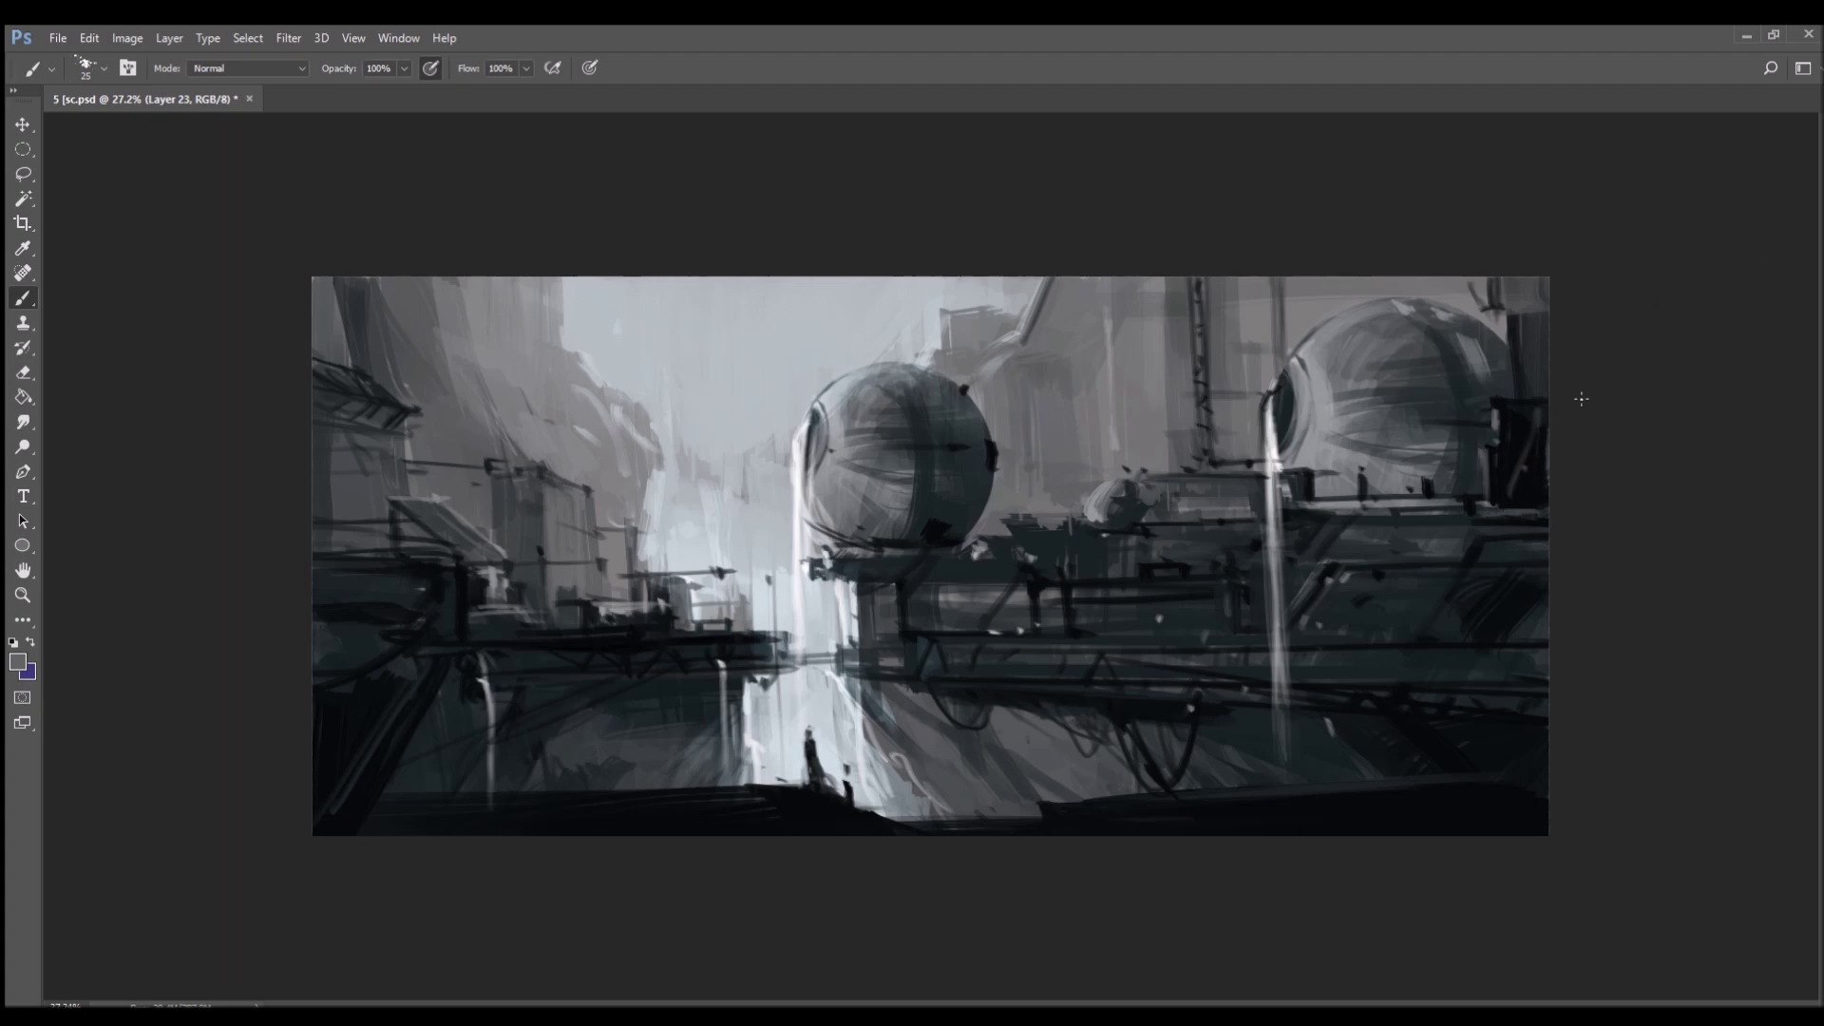
- Refine the two figures and the ground beneath them with sampled dark tones, and add dark marks to the foreground on both sides
{"action": "left_click", "coordinate": [1545, 456], "text": "alt"}
{"action": "left_click_drag", "start_coordinate": [1019, 796], "coordinate": [1087, 798]}
{"action": "left_click", "coordinate": [809, 727], "text": "alt"}
{"action": "left_click", "coordinate": [848, 778], "text": "alt"}
{"action": "mouse_move", "coordinate": [847, 791]}
{"action": "left_mouse_down"}
{"action": "mouse_move", "coordinate": [846, 775]}
{"action": "mouse_move", "coordinate": [814, 819]}
{"action": "left_mouse_up"}
{"action": "left_click", "coordinate": [840, 779], "text": "alt"}
{"action": "left_click", "coordinate": [785, 798], "text": "alt"}
{"action": "left_click_drag", "start_coordinate": [570, 800], "coordinate": [657, 781]}
{"action": "mouse_move", "coordinate": [746, 671]}
{"action": "left_mouse_down"}
{"action": "mouse_move", "coordinate": [599, 711]}
{"action": "mouse_move", "coordinate": [627, 741]}
{"action": "left_mouse_up"}
{"action": "left_click_drag", "start_coordinate": [527, 703], "coordinate": [704, 695]}
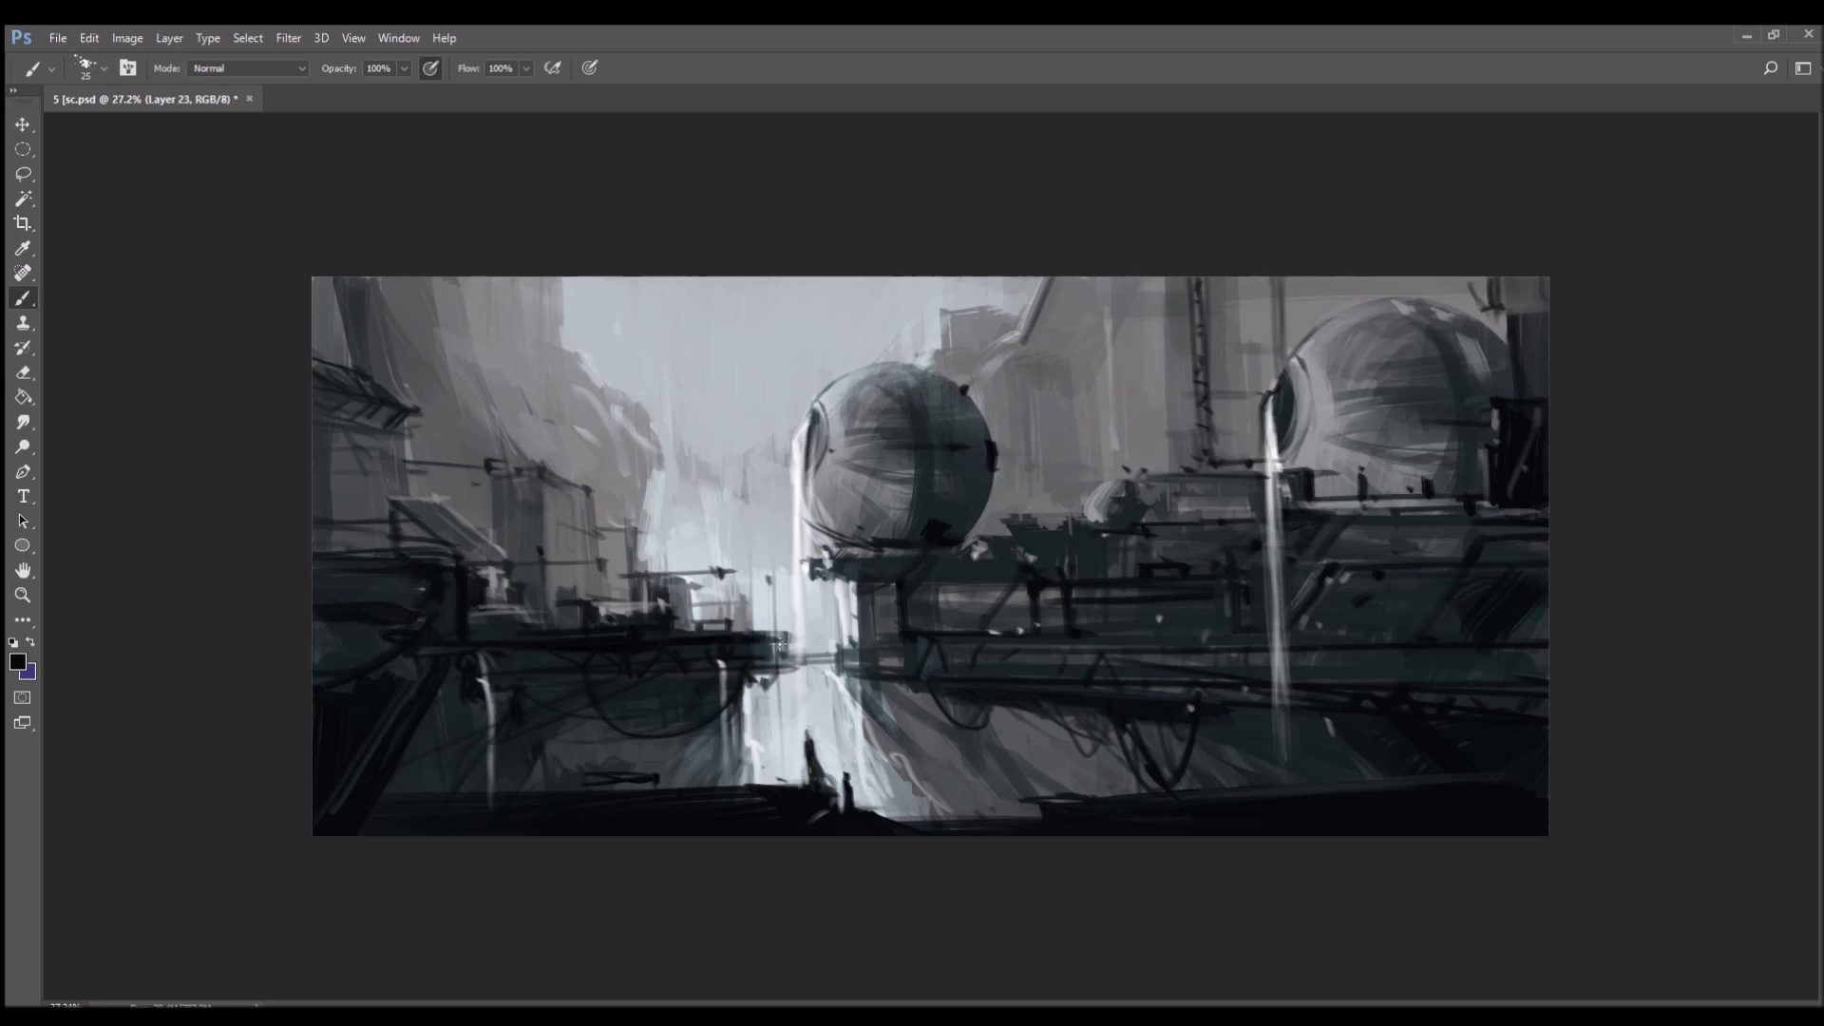
{"action": "key", "text": "ctrl+alt+z"}
{"action": "key", "text": "ctrl+alt+z"}
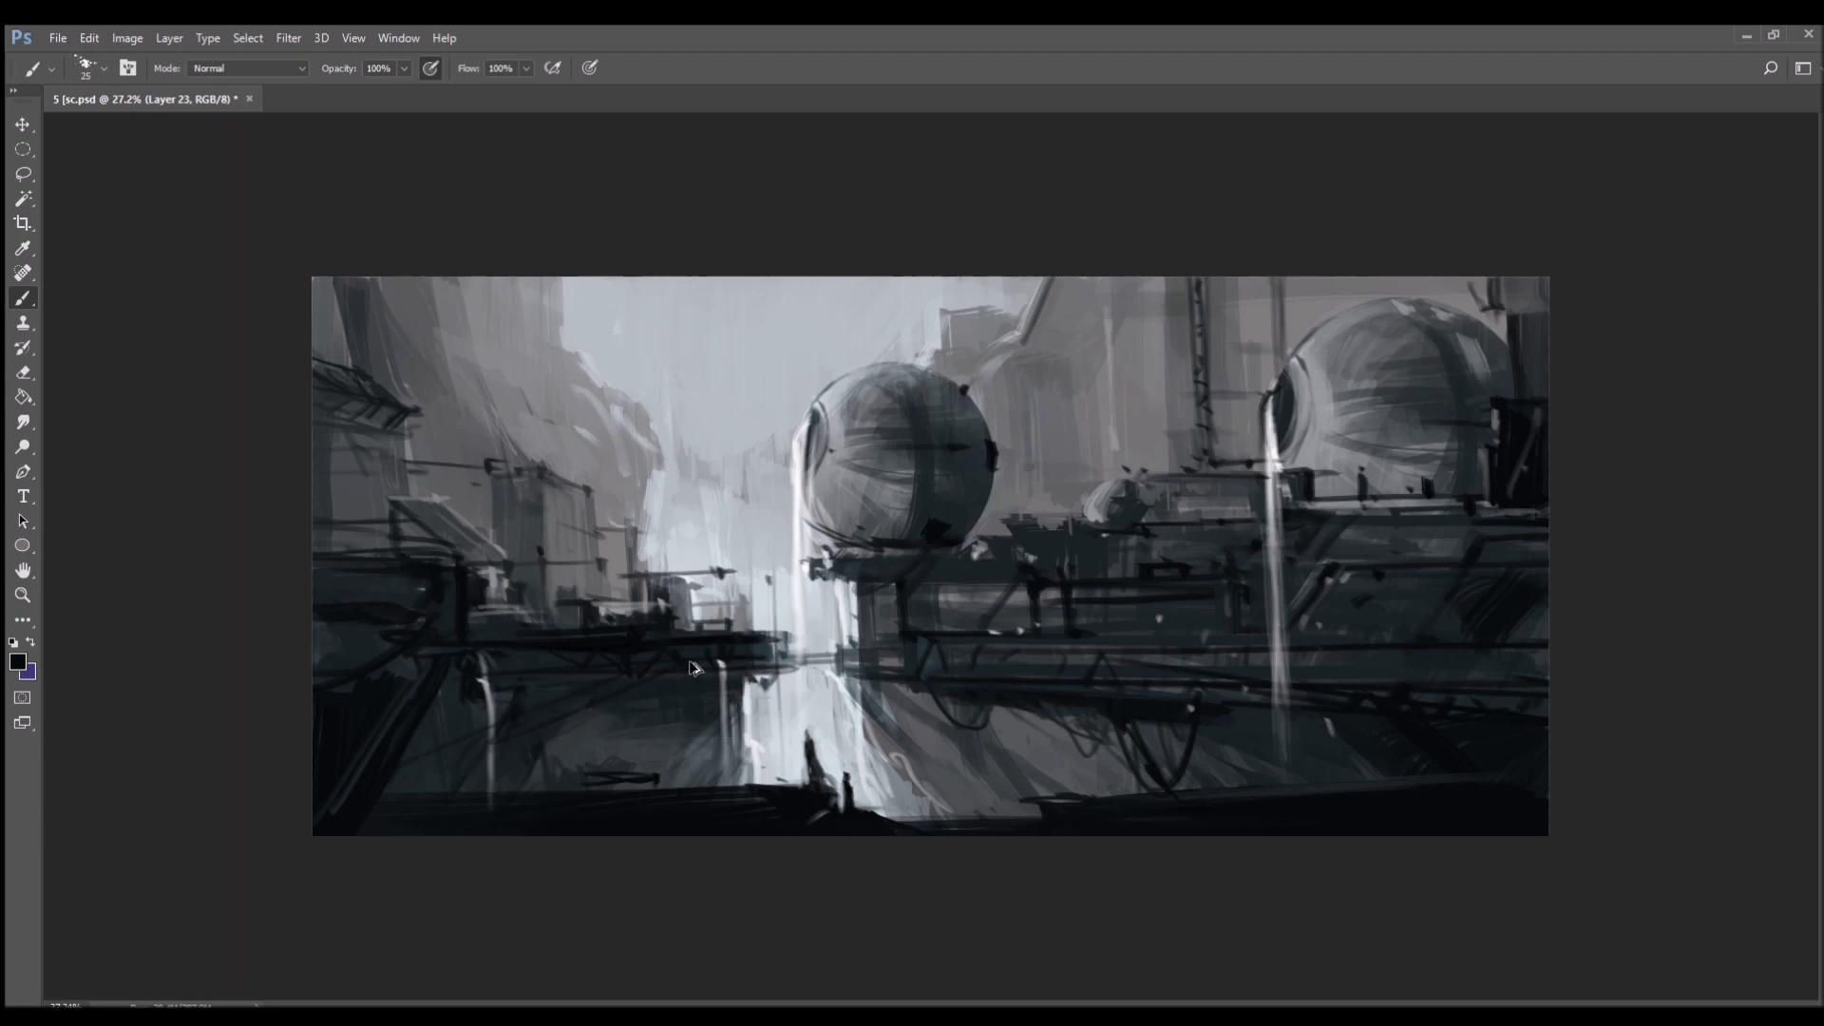
- Add a dark stroke beneath the left bridge and small sampled light highlights on the right bridge's supports
{"action": "left_click_drag", "start_coordinate": [715, 671], "coordinate": [620, 678]}
{"action": "left_click", "coordinate": [840, 617], "text": "alt"}
{"action": "mouse_move", "coordinate": [891, 590]}
{"action": "left_mouse_down"}
{"action": "mouse_move", "coordinate": [896, 639]}
{"action": "mouse_move", "coordinate": [860, 643]}
{"action": "left_mouse_up"}
{"action": "left_click", "coordinate": [1013, 613]}
{"action": "left_click", "coordinate": [946, 601]}
{"action": "left_click", "coordinate": [1009, 566]}
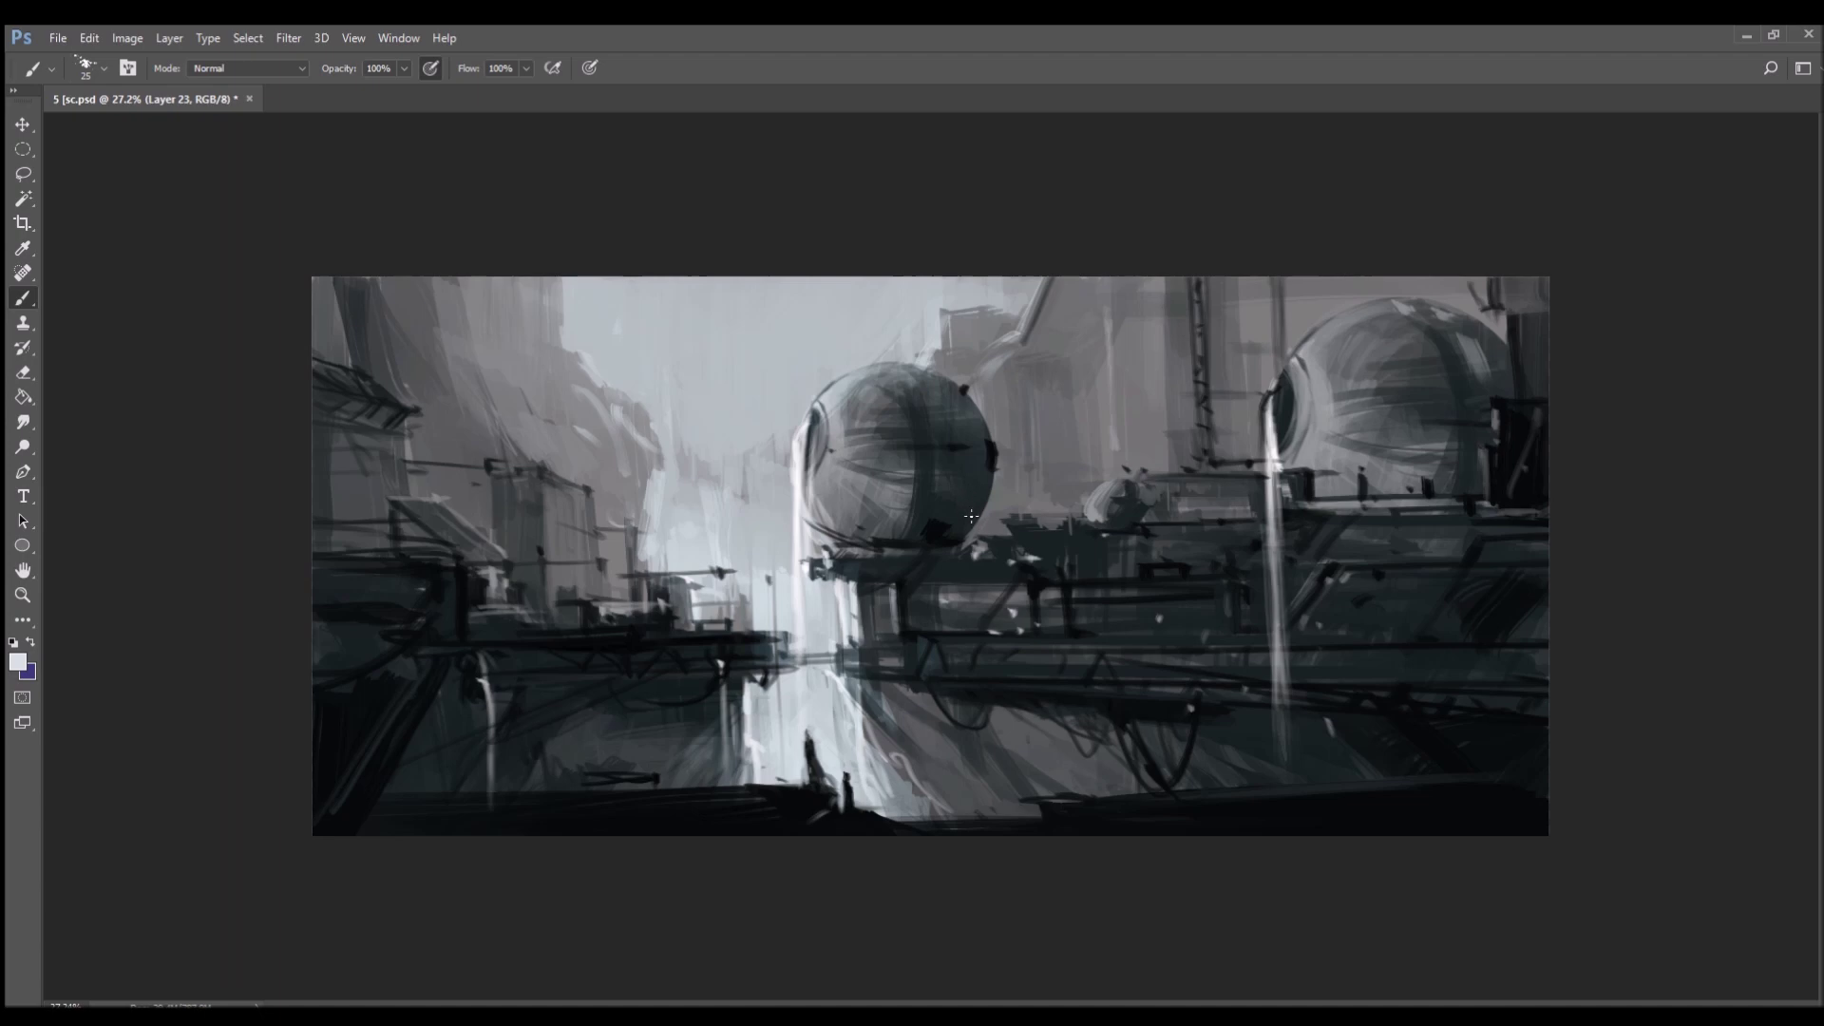
- Paint a faint distant platform with a small dome in sampled greys, projecting into the hazy gap left of the left sphere
{"action": "left_click", "coordinate": [1492, 439], "text": "alt"}
{"action": "left_click", "coordinate": [975, 330], "text": "alt"}
{"action": "left_click", "coordinate": [646, 416], "text": "alt"}
{"action": "left_click_drag", "start_coordinate": [665, 417], "coordinate": [654, 446]}
{"action": "mouse_move", "coordinate": [669, 436]}
{"action": "left_mouse_down"}
{"action": "mouse_move", "coordinate": [701, 434]}
{"action": "mouse_move", "coordinate": [667, 451]}
{"action": "left_mouse_up"}
{"action": "mouse_move", "coordinate": [692, 427]}
{"action": "left_mouse_down"}
{"action": "mouse_move", "coordinate": [643, 421]}
{"action": "mouse_move", "coordinate": [736, 411]}
{"action": "mouse_move", "coordinate": [692, 439]}
{"action": "mouse_move", "coordinate": [770, 429]}
{"action": "mouse_move", "coordinate": [687, 401]}
{"action": "left_mouse_up"}
{"action": "left_click", "coordinate": [795, 450], "text": "alt"}
{"action": "left_click", "coordinate": [777, 445], "text": "alt"}
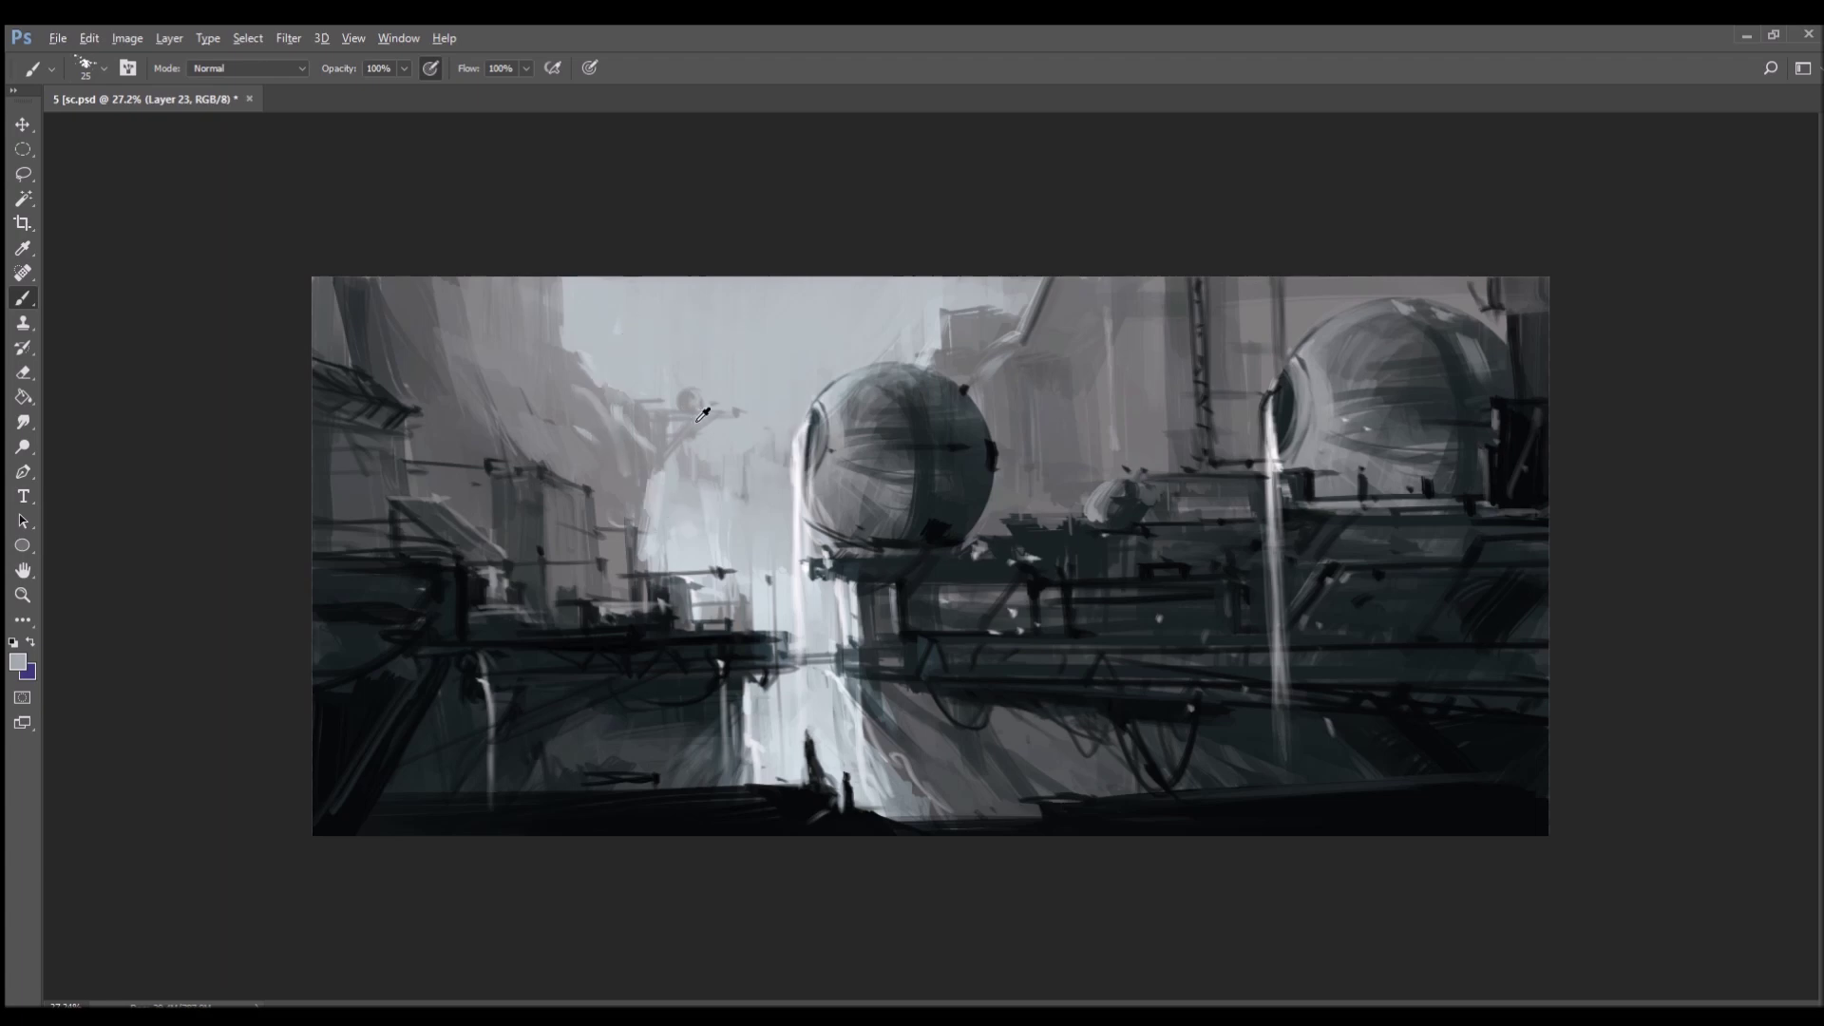
{"action": "left_click", "coordinate": [631, 524], "text": "alt"}
{"action": "left_click_drag", "start_coordinate": [623, 410], "coordinate": [703, 410]}
{"action": "left_click", "coordinate": [713, 411], "text": "alt"}
{"action": "left_click", "coordinate": [683, 416], "text": "alt"}
- Paint sampled grey edge lines on the tower block above the left sphere, and extend the left cliff's upper edge with a larger brush
{"action": "left_click", "coordinate": [954, 328], "text": "alt"}
{"action": "mouse_move", "coordinate": [943, 324]}
{"action": "left_mouse_down"}
{"action": "mouse_move", "coordinate": [875, 323]}
{"action": "mouse_move", "coordinate": [1083, 285]}
{"action": "mouse_move", "coordinate": [1065, 289]}
{"action": "mouse_move", "coordinate": [1290, 285]}
{"action": "mouse_move", "coordinate": [1310, 303]}
{"action": "mouse_move", "coordinate": [1529, 280]}
{"action": "left_mouse_up"}
{"action": "left_click", "coordinate": [1045, 300], "text": "alt"}
{"action": "key", "text": "bracketright"}
{"action": "key", "text": "bracketright"}
{"action": "key", "text": "bracketright"}
{"action": "key", "text": "bracketright"}
{"action": "key", "text": "bracketright"}
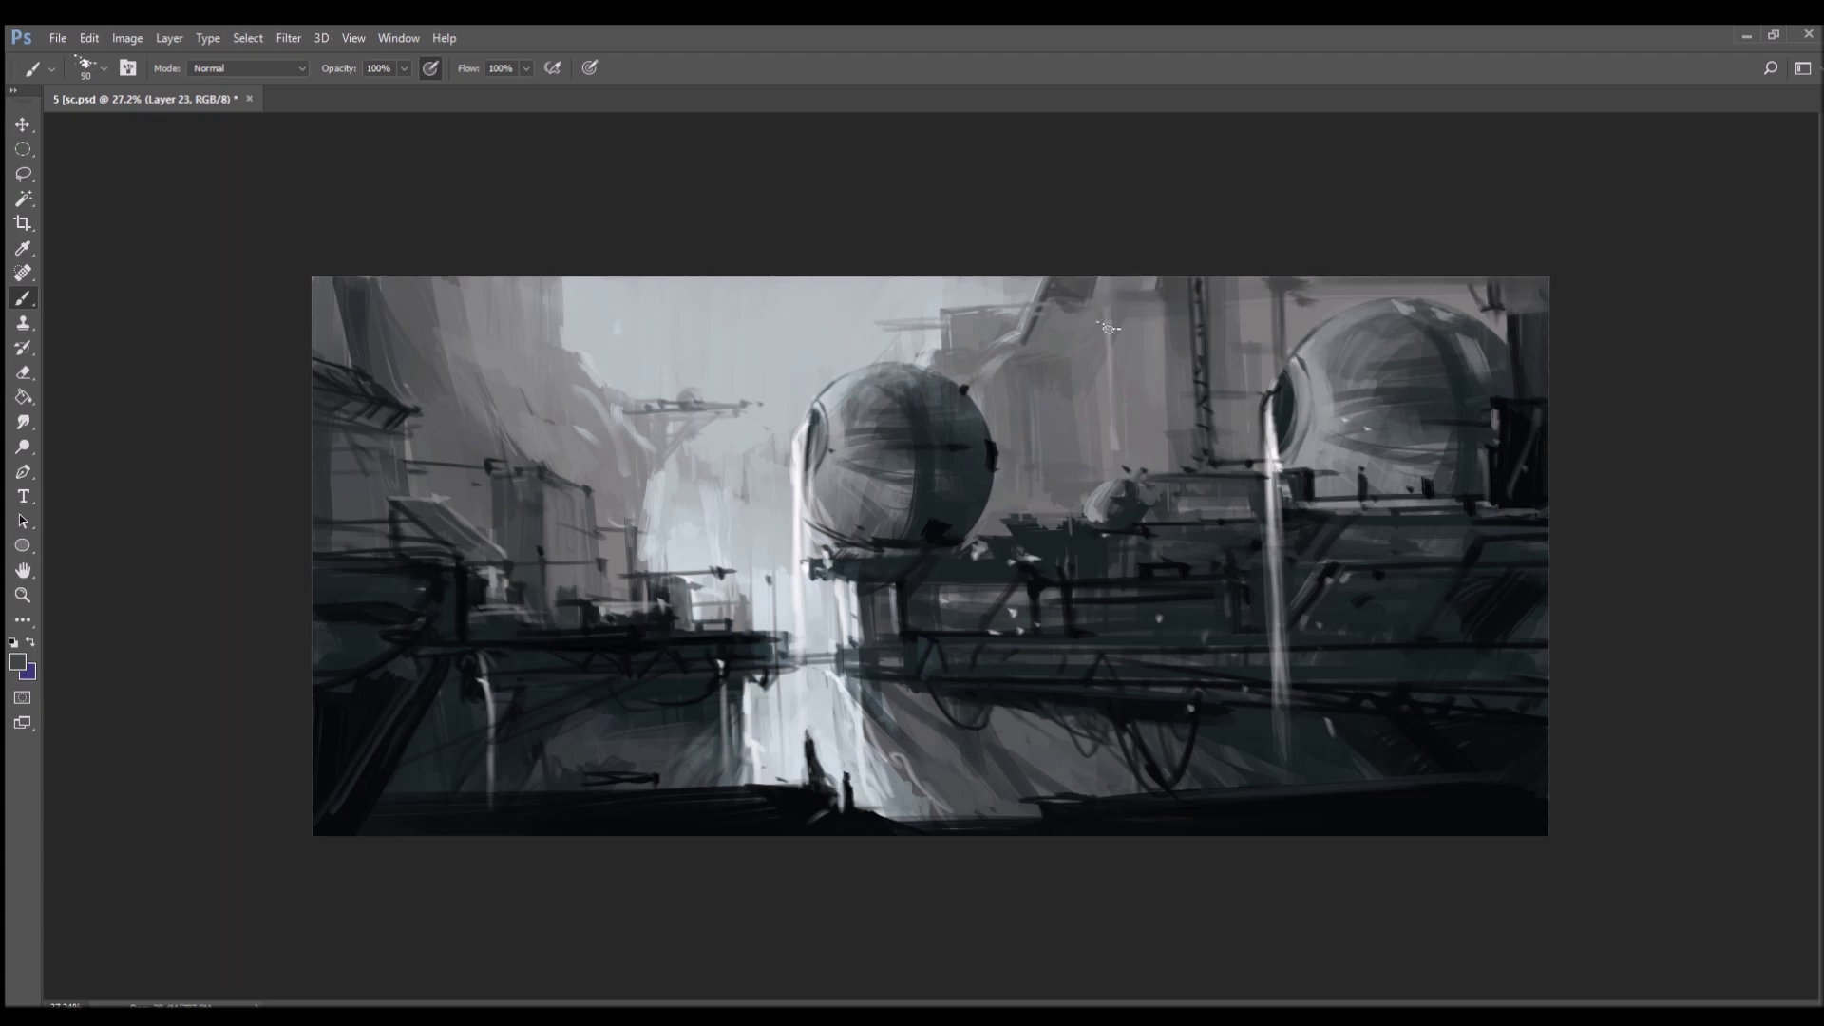
{"action": "left_click", "coordinate": [558, 311], "text": "alt"}
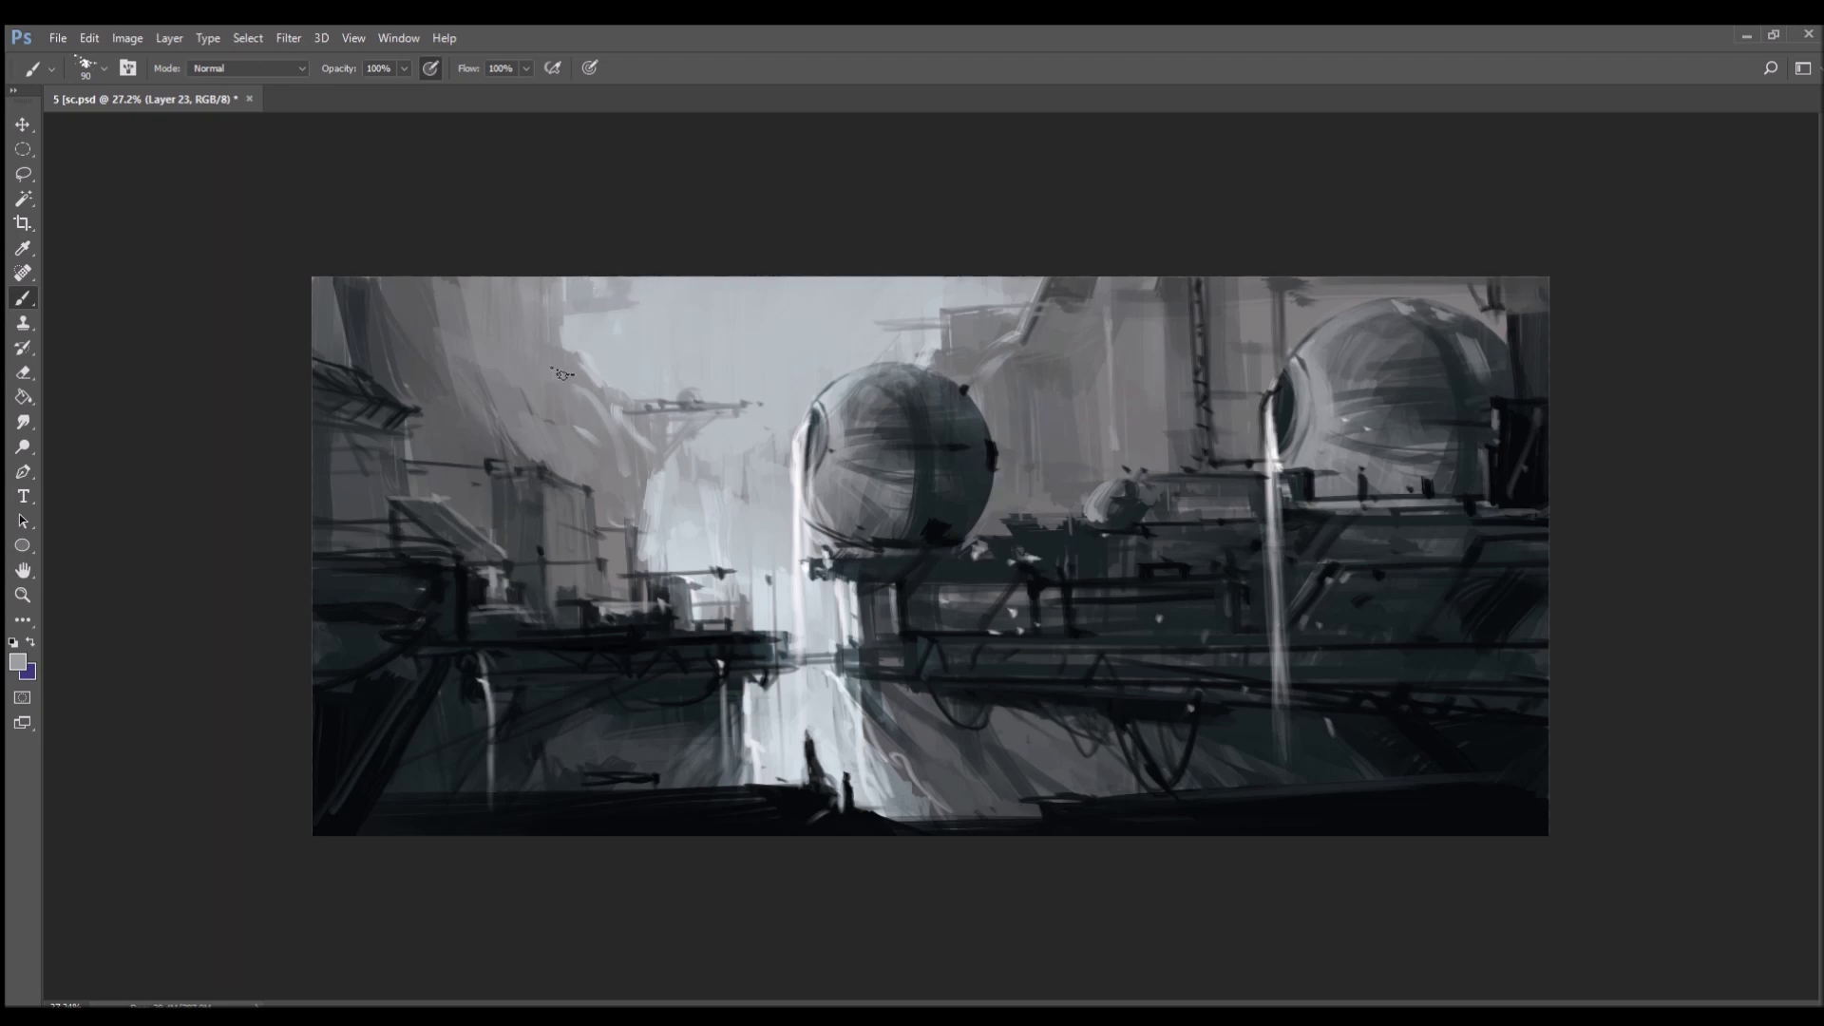
- Paint sampled near-white strokes around the left sphere's opening where the waterfall spills out
{"action": "left_click", "coordinate": [800, 447], "text": "alt"}
{"action": "left_click_drag", "start_coordinate": [798, 448], "coordinate": [830, 390]}
{"action": "left_click", "coordinate": [799, 458], "text": "alt"}
{"action": "left_click_drag", "start_coordinate": [797, 458], "coordinate": [829, 389]}
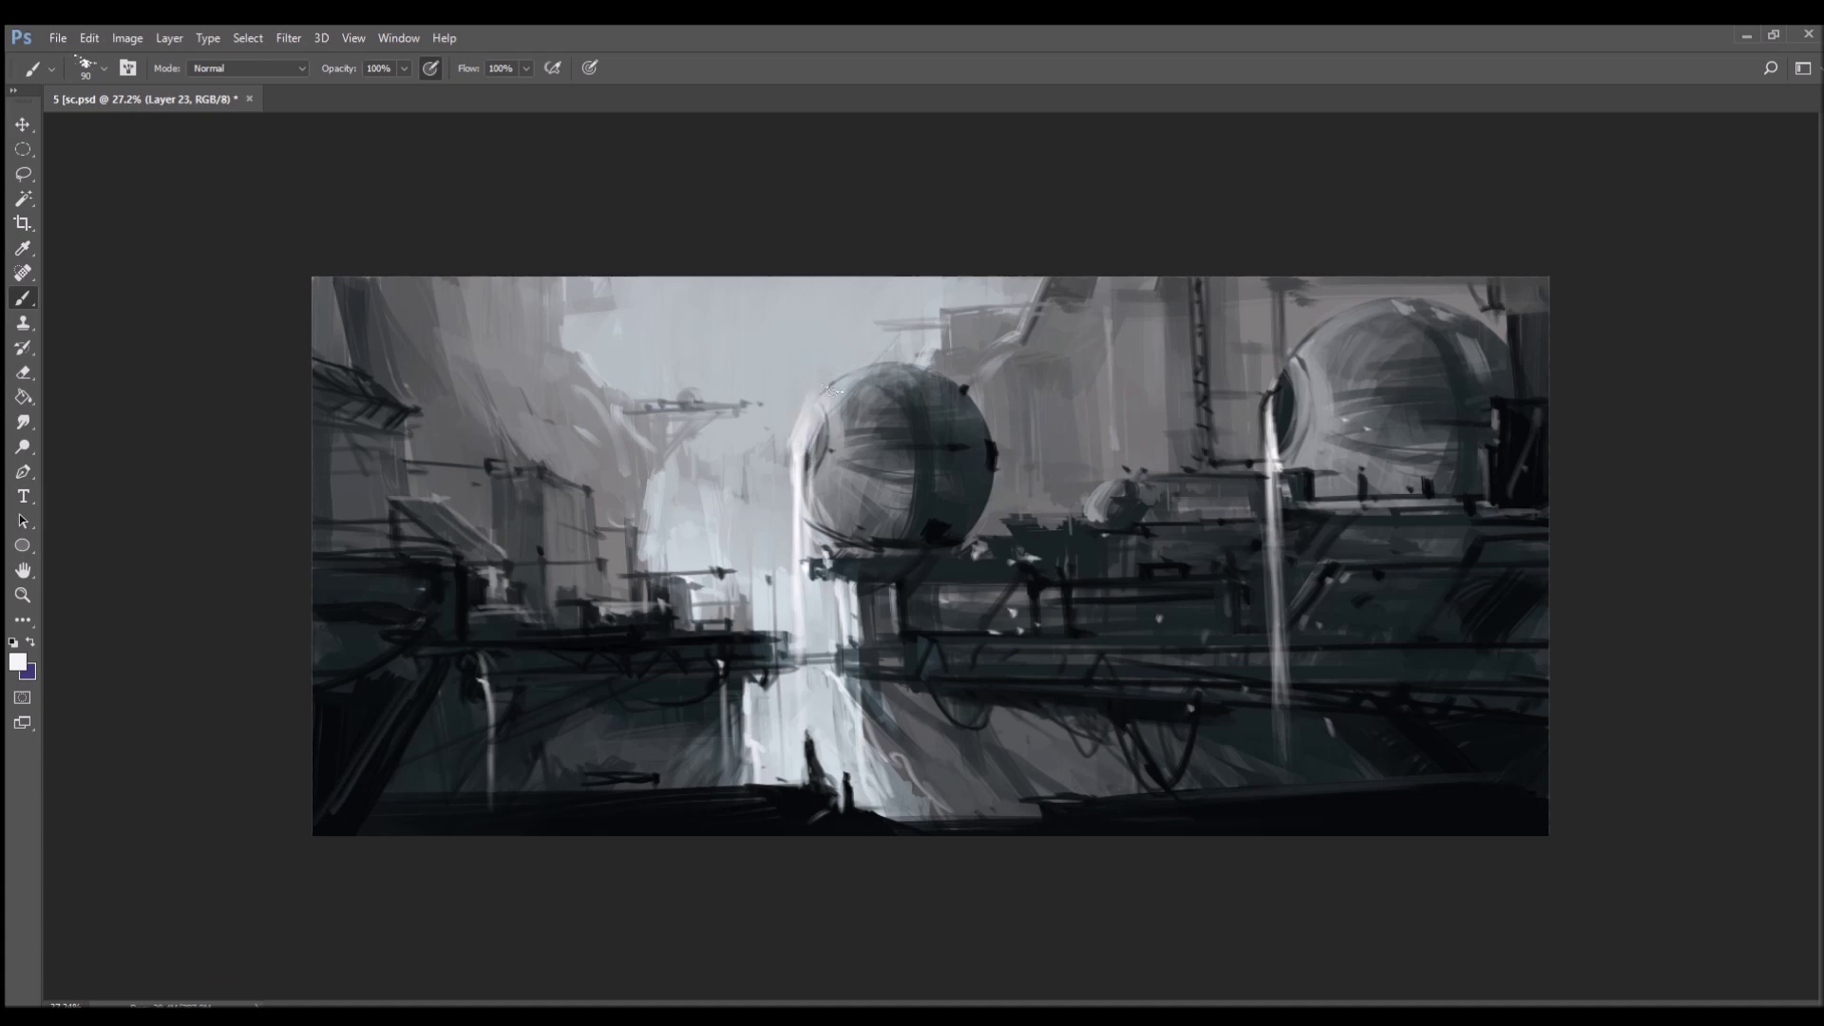
- Paint bright white cloud strokes in the sky beside the left cliff and near the tower block, enlarging the brush
{"action": "left_click_drag", "start_coordinate": [948, 311], "coordinate": [902, 329]}
{"action": "mouse_move", "coordinate": [608, 280]}
{"action": "left_mouse_down"}
{"action": "mouse_move", "coordinate": [628, 286]}
{"action": "mouse_move", "coordinate": [622, 368]}
{"action": "left_mouse_up"}
{"action": "key", "text": "]"}
{"action": "key", "text": "]"}
{"action": "key", "text": "]"}
{"action": "key", "text": "]"}
{"action": "mouse_move", "coordinate": [662, 307]}
{"action": "left_mouse_down"}
{"action": "mouse_move", "coordinate": [631, 285]}
{"action": "mouse_move", "coordinate": [651, 317]}
{"action": "mouse_move", "coordinate": [814, 325]}
{"action": "left_mouse_up"}
- Add thin white highlights to the pipe above the right waterfall and the left sphere's upper rim with a 20 px brush
{"action": "key", "text": "bracketleft"}
{"action": "key", "text": "bracketleft"}
{"action": "key", "text": "bracketleft"}
{"action": "key", "text": "bracketleft"}
{"action": "key", "text": "bracketleft"}
{"action": "key", "text": "bracketleft"}
{"action": "key", "text": "bracketleft"}
{"action": "key", "text": "bracketleft"}
{"action": "key", "text": "bracketleft"}
{"action": "key", "text": "bracketleft"}
{"action": "key", "text": "bracketleft"}
{"action": "key", "text": "bracketleft"}
{"action": "key", "text": "bracketleft"}
{"action": "key", "text": "bracketleft"}
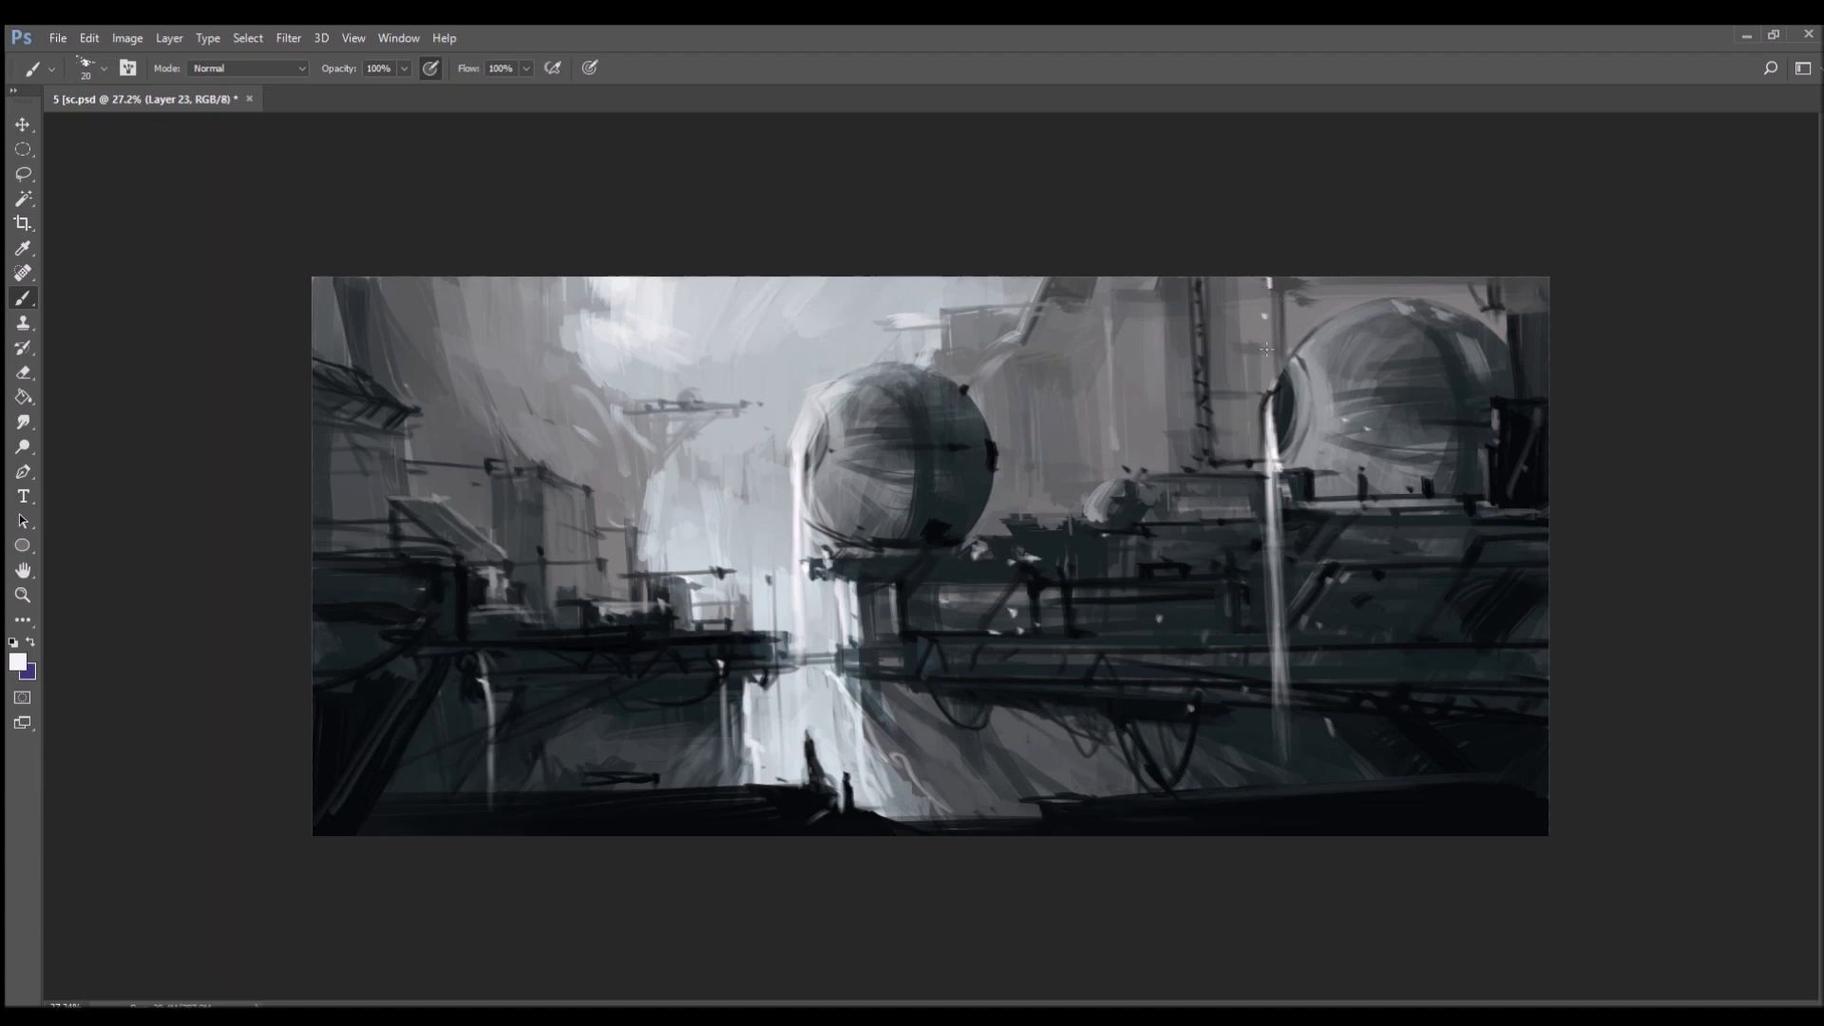
{"action": "scroll", "coordinate": [1372, 513], "scroll_direction": "up", "scroll_amount": 3}
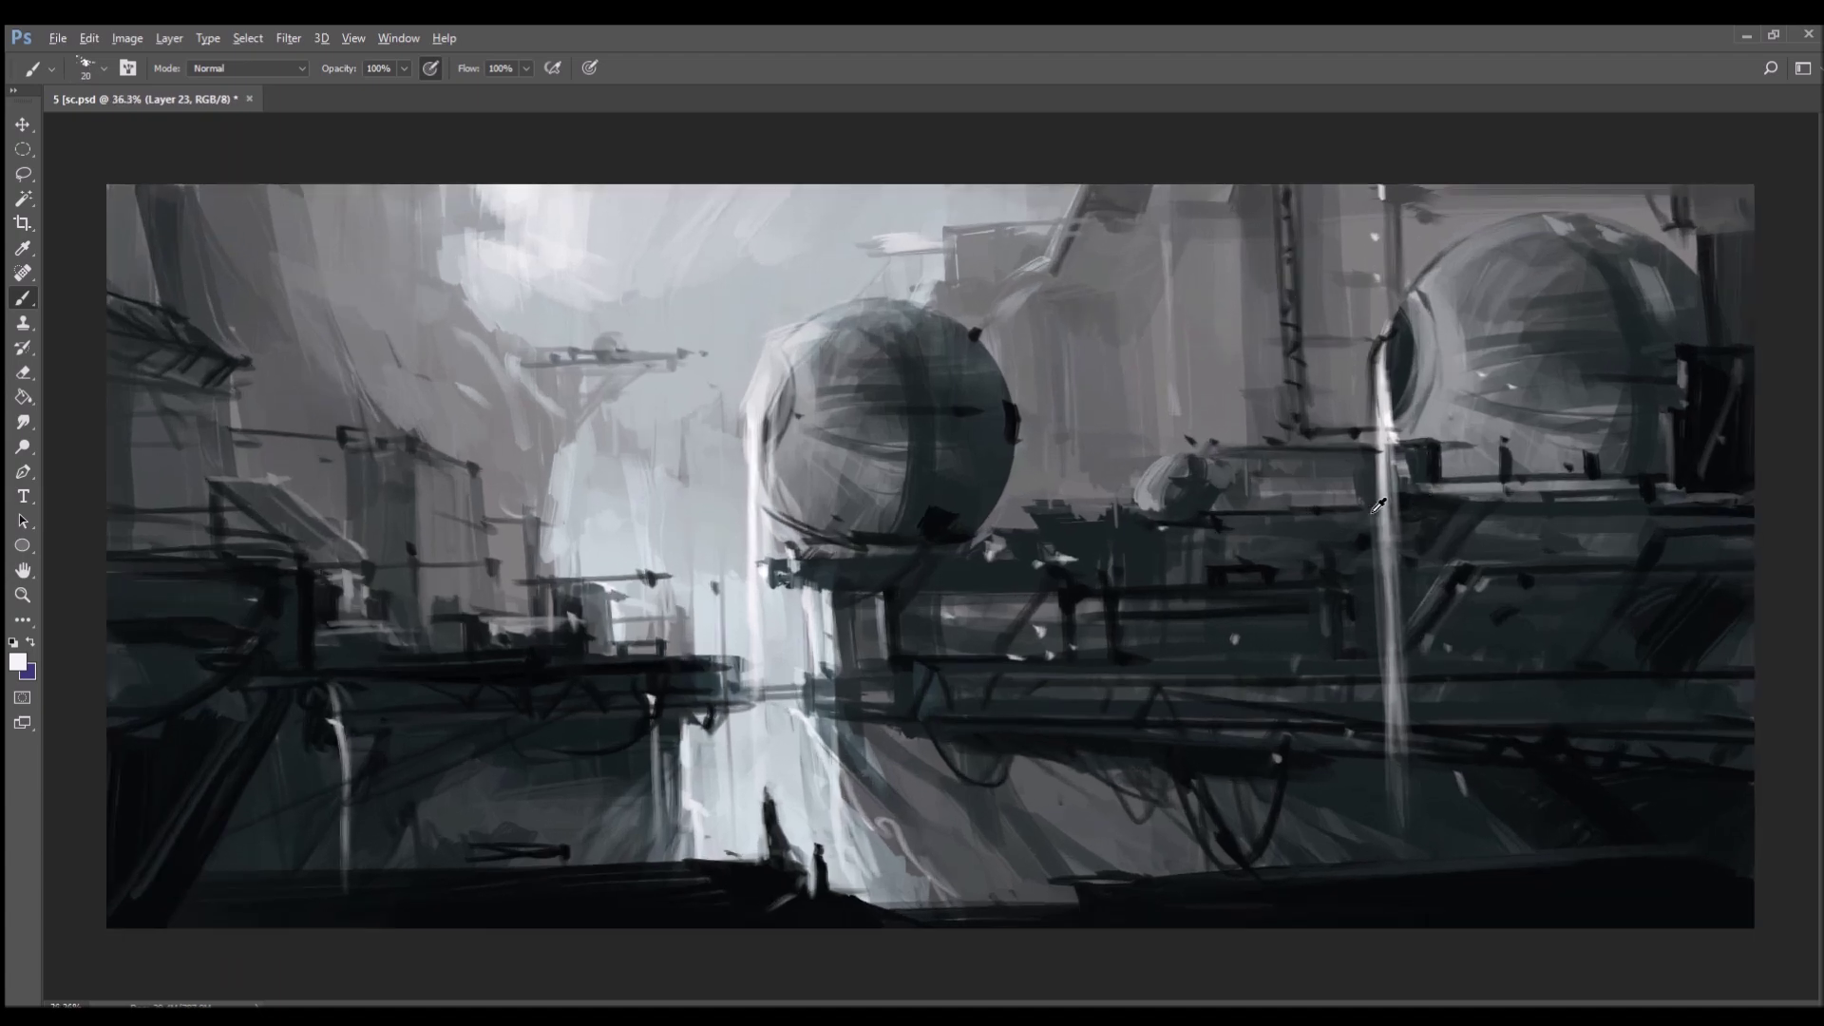
{"action": "key", "text": "ctrl+minus"}
{"action": "mouse_move", "coordinate": [829, 339]}
{"action": "left_mouse_down"}
{"action": "mouse_move", "coordinate": [789, 361]}
{"action": "mouse_move", "coordinate": [775, 419]}
{"action": "mouse_move", "coordinate": [792, 371]}
{"action": "mouse_move", "coordinate": [881, 326]}
{"action": "left_mouse_up"}
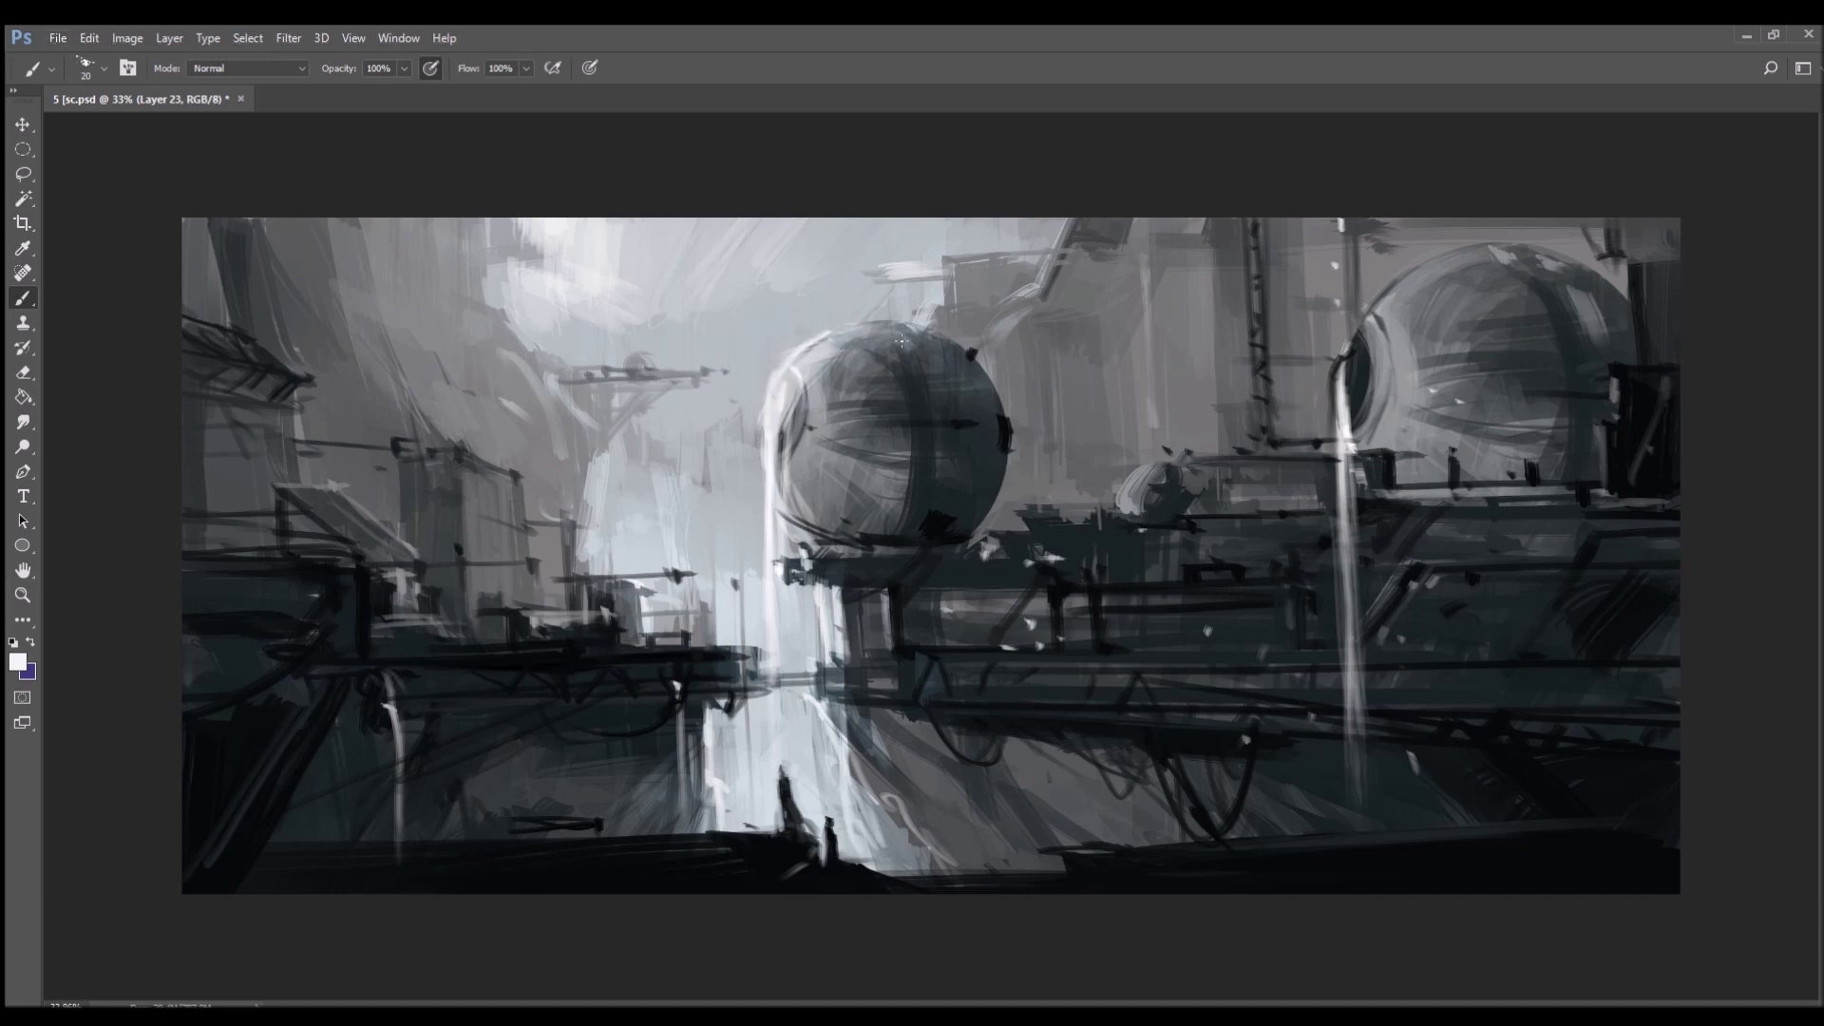
- Add white highlights along the left cliff edge and distant buildings, and brighten the central waterfall
{"action": "mouse_move", "coordinate": [583, 485]}
{"action": "left_mouse_down"}
{"action": "mouse_move", "coordinate": [526, 499]}
{"action": "mouse_move", "coordinate": [527, 545]}
{"action": "left_mouse_up"}
{"action": "left_click_drag", "start_coordinate": [634, 604], "coordinate": [640, 631]}
{"action": "mouse_move", "coordinate": [805, 593]}
{"action": "left_mouse_down"}
{"action": "mouse_move", "coordinate": [790, 573]}
{"action": "mouse_move", "coordinate": [790, 812]}
{"action": "left_mouse_up"}
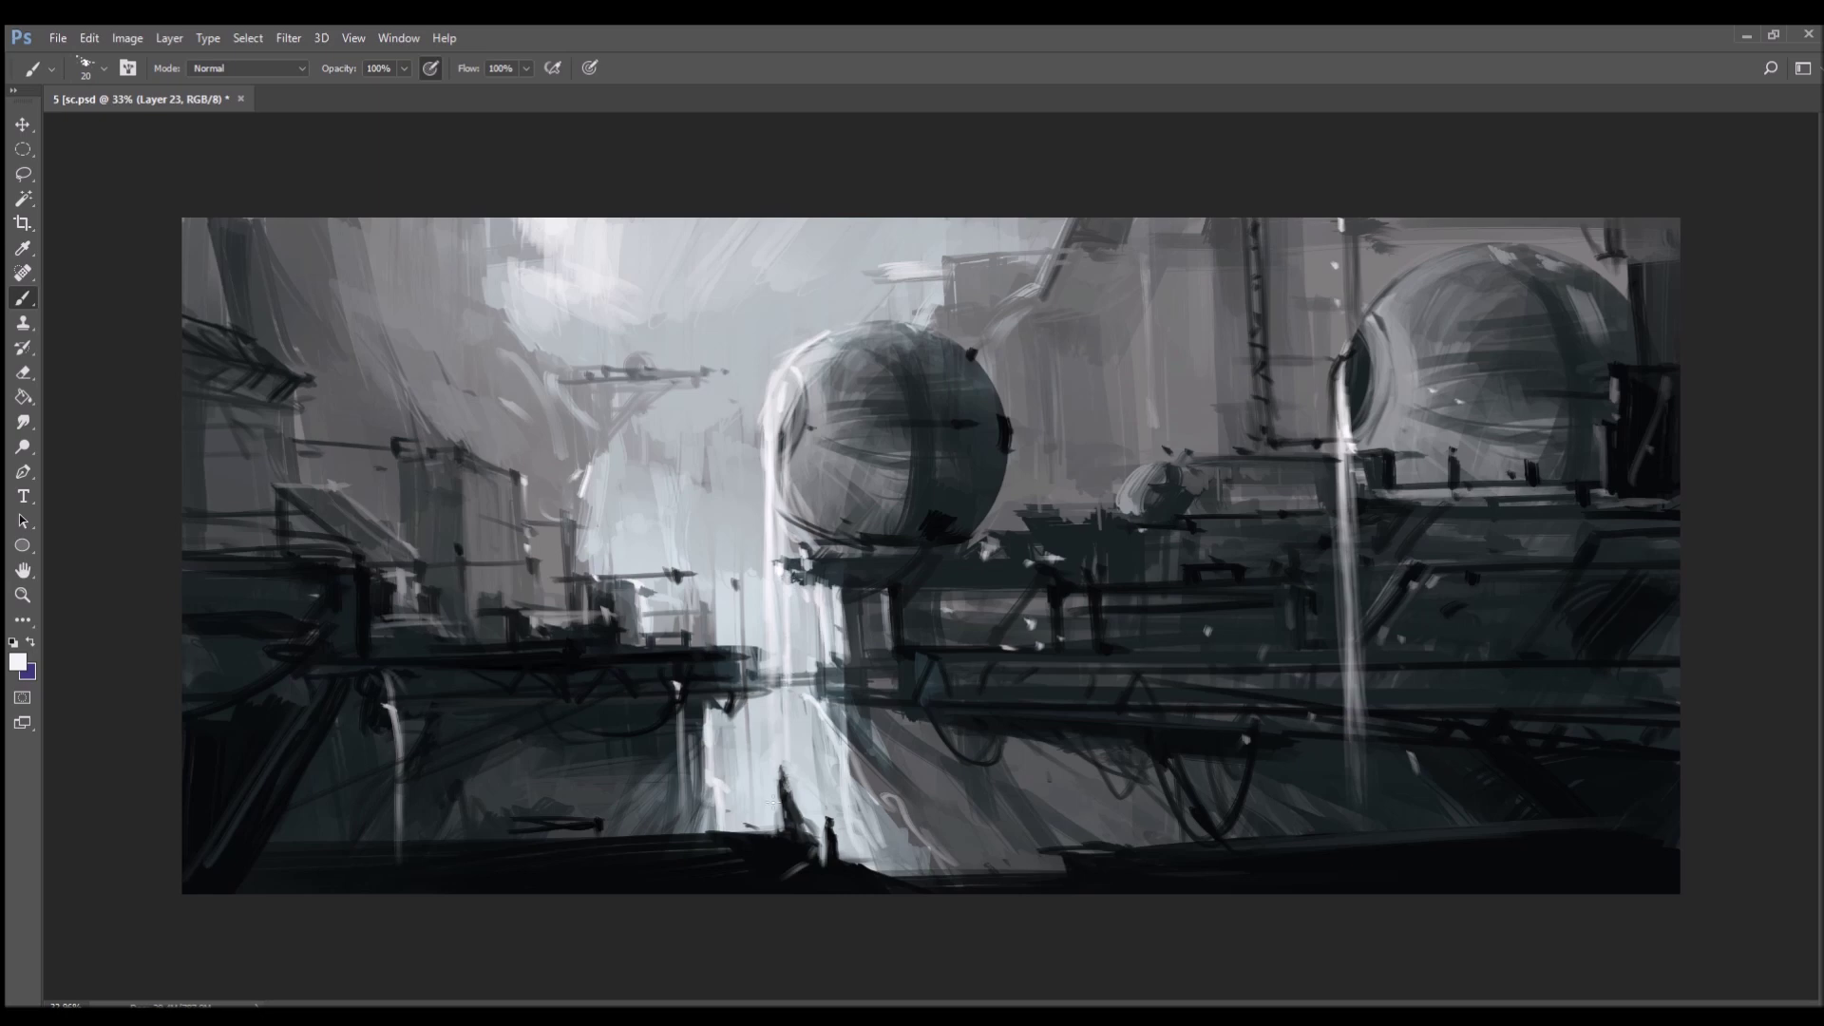
- Paint thin white waterfalls from the foreground ledge and right bridge, and touch up the left bridge's waterfall with sampled dark tone
{"action": "left_click_drag", "start_coordinate": [603, 813], "coordinate": [609, 883]}
{"action": "left_click_drag", "start_coordinate": [981, 642], "coordinate": [993, 891]}
{"action": "left_click_drag", "start_coordinate": [969, 703], "coordinate": [969, 862]}
{"action": "left_click_drag", "start_coordinate": [388, 660], "coordinate": [396, 682]}
{"action": "left_click", "coordinate": [245, 644], "text": "alt"}
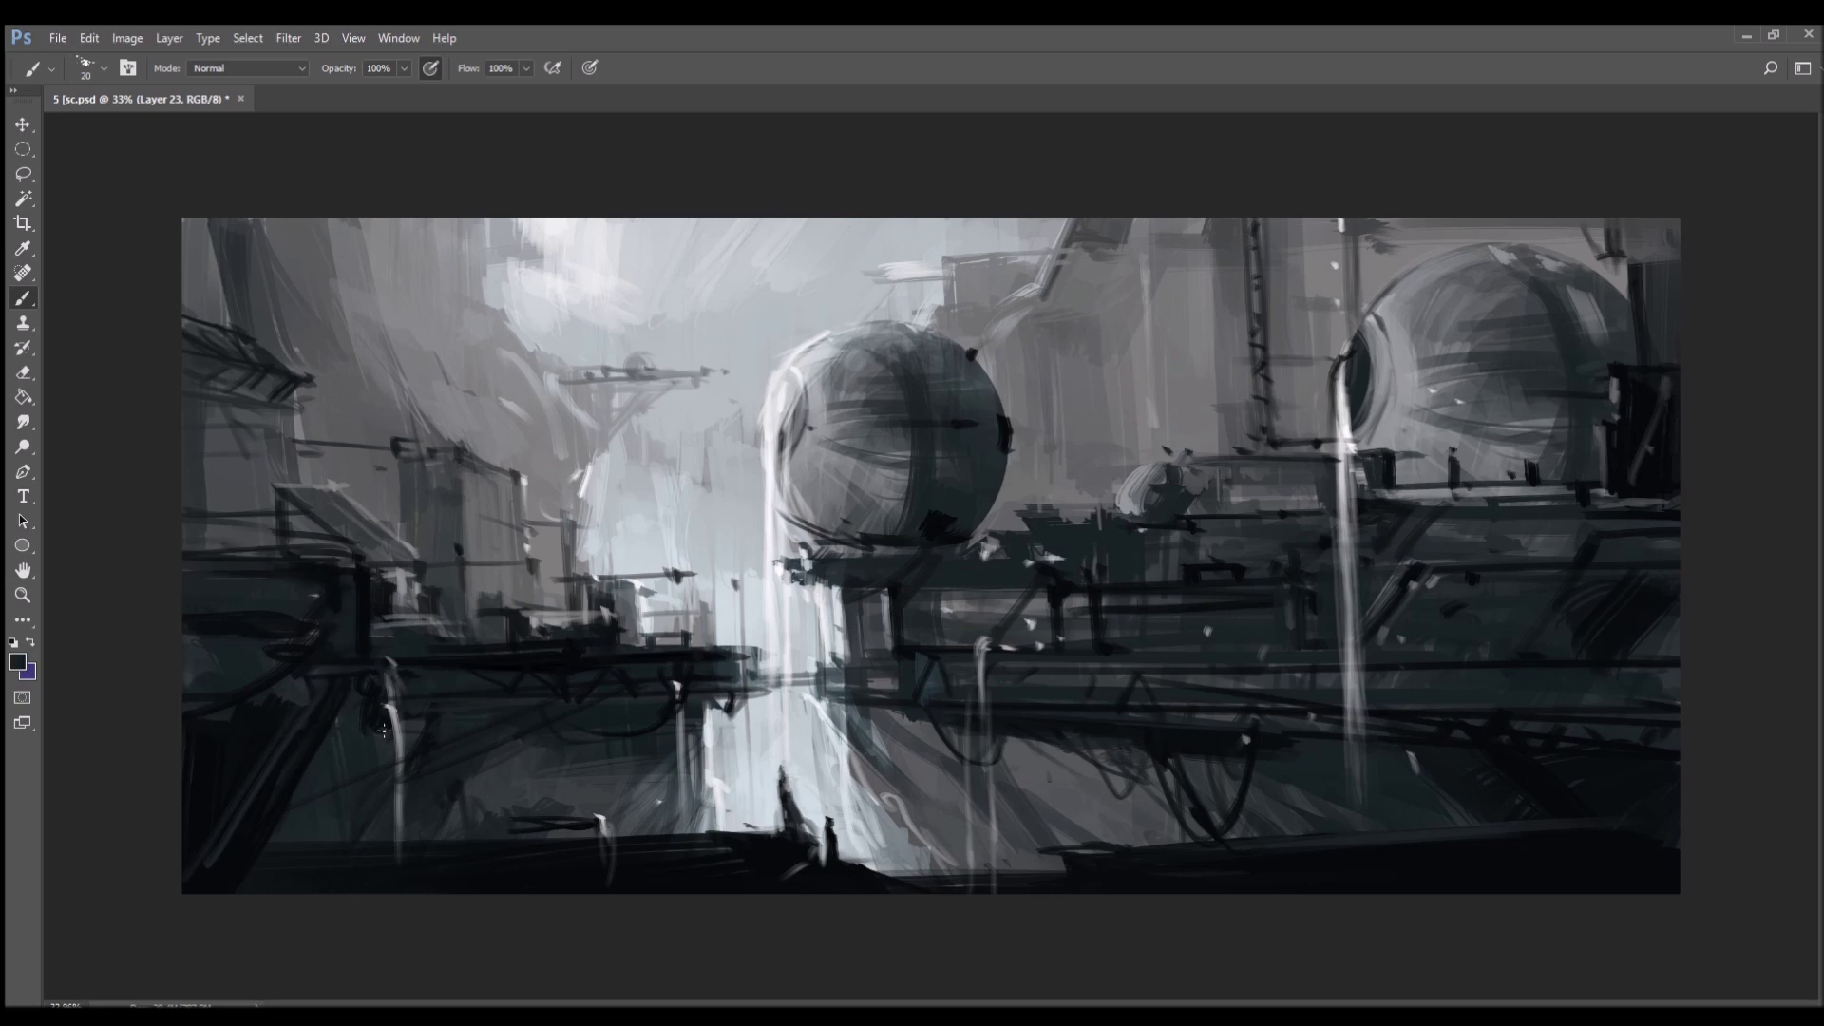
{"action": "scroll", "coordinate": [1051, 607], "scroll_direction": "down", "scroll_amount": 3}
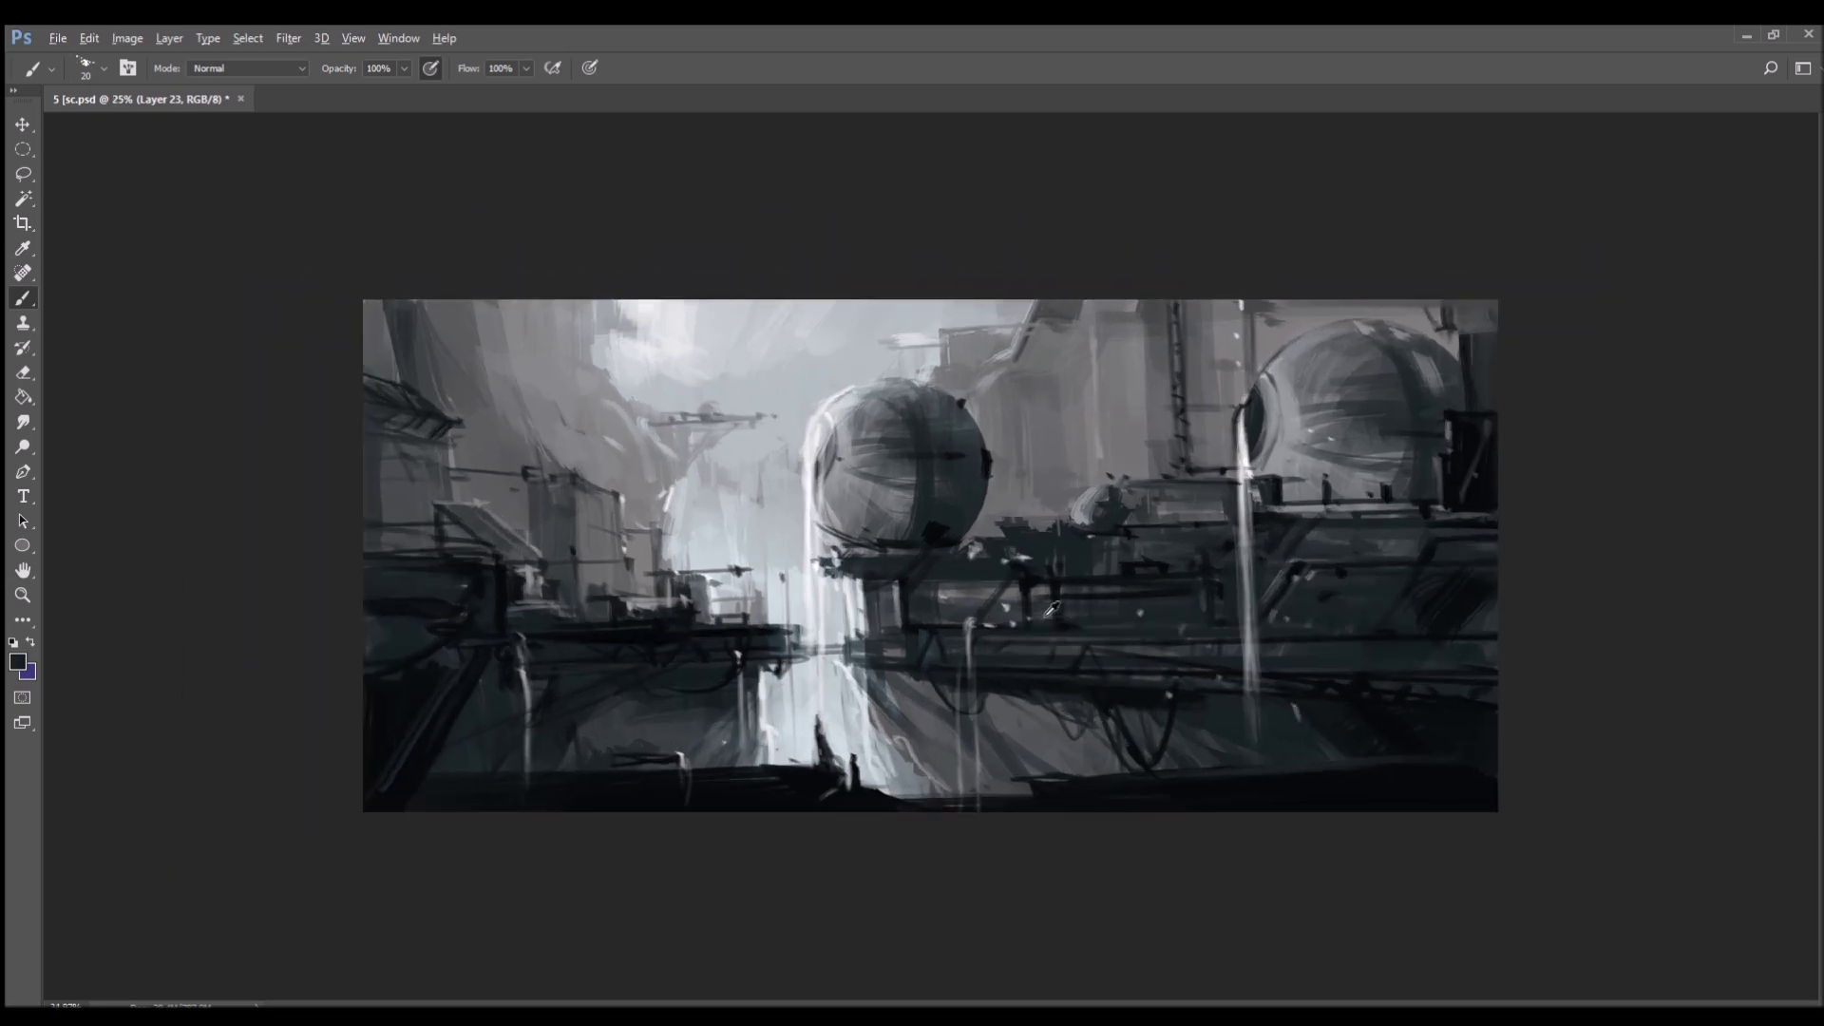
{"action": "scroll", "coordinate": [1051, 607], "scroll_direction": "up", "scroll_amount": 2}
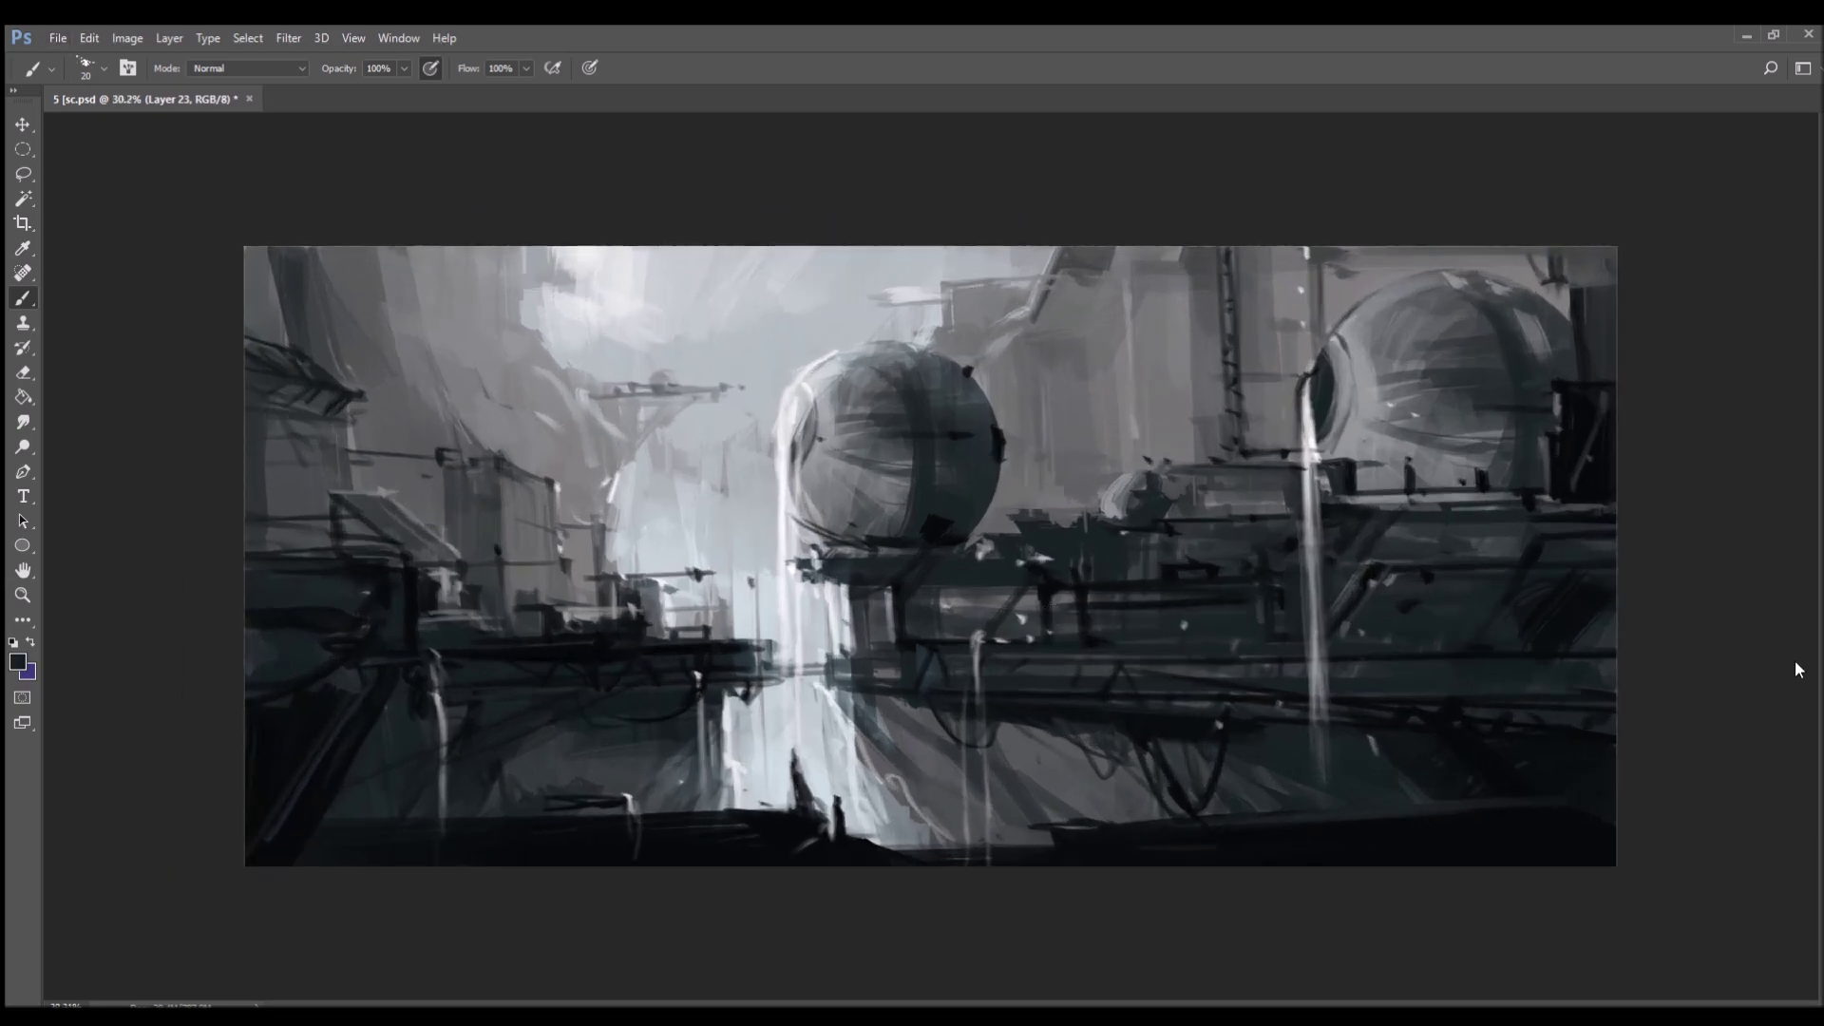
- Create a new layer and wash the whole right half of the scene with blue using a very large brush
{"action": "key", "text": "ctrl+shift+alt+n"}
{"action": "key", "text": "]"}
{"action": "key", "text": "]"}
{"action": "key", "text": "]"}
{"action": "key", "text": "]"}
{"action": "key", "text": "]"}
{"action": "key", "text": "]"}
{"action": "key", "text": "]"}
{"action": "key", "text": "]"}
{"action": "key", "text": "]"}
{"action": "key", "text": "]"}
{"action": "key", "text": "]"}
{"action": "key", "text": "]"}
{"action": "key", "text": "]"}
{"action": "key", "text": "]"}
{"action": "key", "text": "]"}
{"action": "key", "text": "]"}
{"action": "key", "text": "]"}
{"action": "key", "text": "]"}
{"action": "key", "text": "]"}
{"action": "key", "text": "i"}
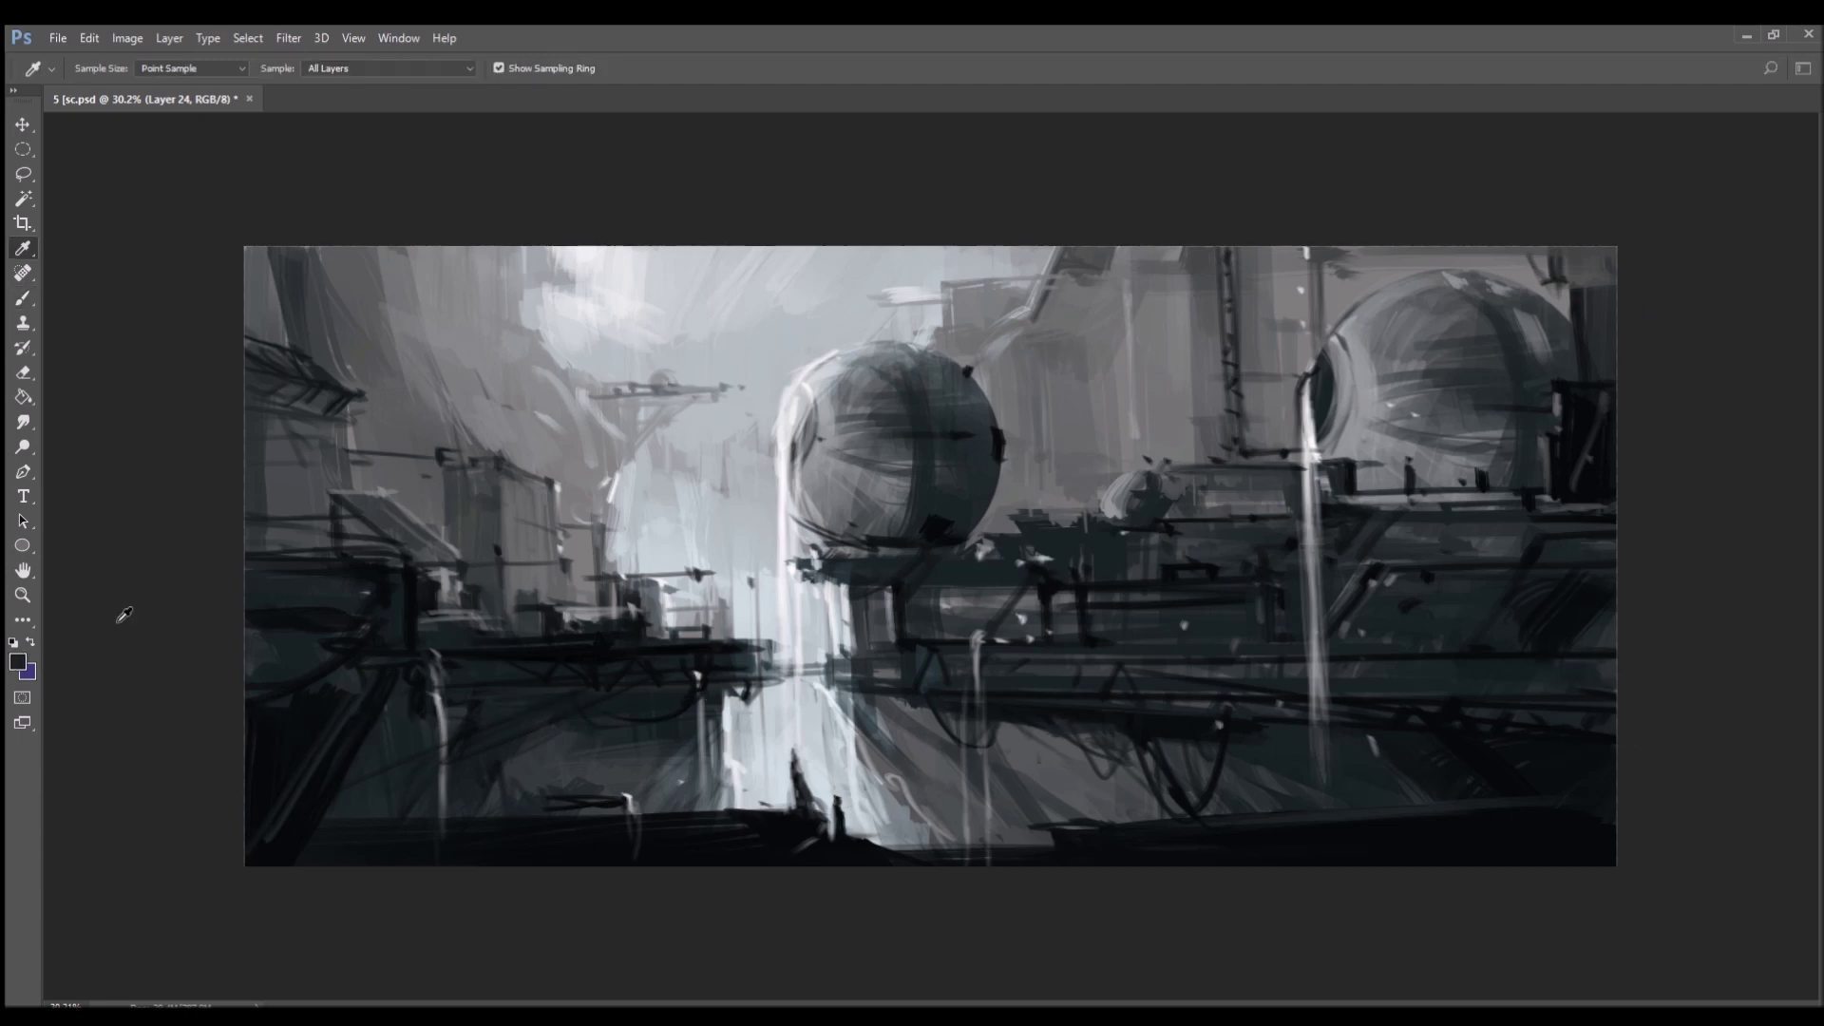
{"action": "left_click", "coordinate": [1572, 574]}
{"action": "mouse_move", "coordinate": [1431, 518]}
{"action": "left_mouse_down"}
{"action": "mouse_move", "coordinate": [1404, 486]}
{"action": "mouse_move", "coordinate": [1478, 567]}
{"action": "mouse_move", "coordinate": [1566, 538]}
{"action": "mouse_move", "coordinate": [1600, 595]}
{"action": "mouse_move", "coordinate": [1588, 767]}
{"action": "mouse_move", "coordinate": [1392, 716]}
{"action": "mouse_move", "coordinate": [1235, 761]}
{"action": "mouse_move", "coordinate": [1227, 665]}
{"action": "mouse_move", "coordinate": [1179, 606]}
{"action": "mouse_move", "coordinate": [1145, 402]}
{"action": "mouse_move", "coordinate": [1041, 385]}
{"action": "mouse_move", "coordinate": [1020, 343]}
{"action": "mouse_move", "coordinate": [796, 623]}
{"action": "mouse_move", "coordinate": [798, 751]}
{"action": "mouse_move", "coordinate": [1082, 674]}
{"action": "mouse_move", "coordinate": [1066, 863]}
{"action": "mouse_move", "coordinate": [1199, 871]}
{"action": "left_mouse_up"}
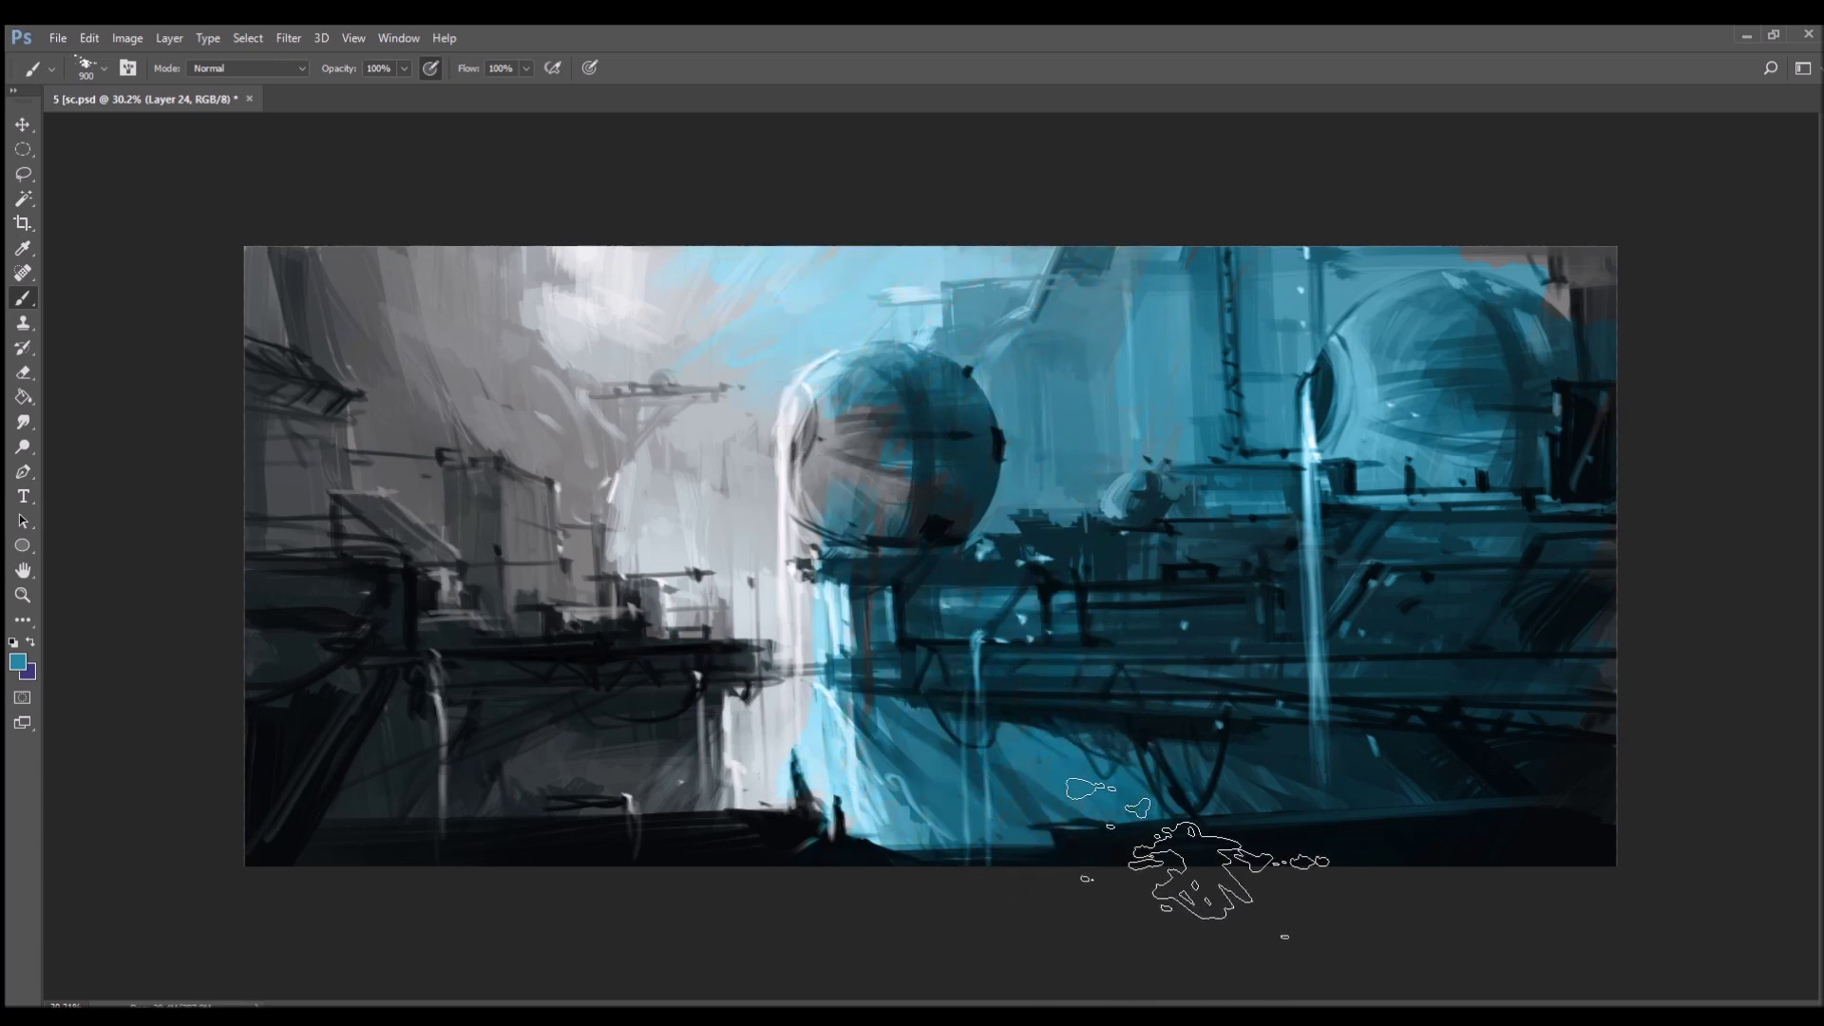
- Pick a teal green and wash it broadly over the scene from the right sphere to the far-left buildings
{"action": "left_click", "coordinate": [16, 659]}
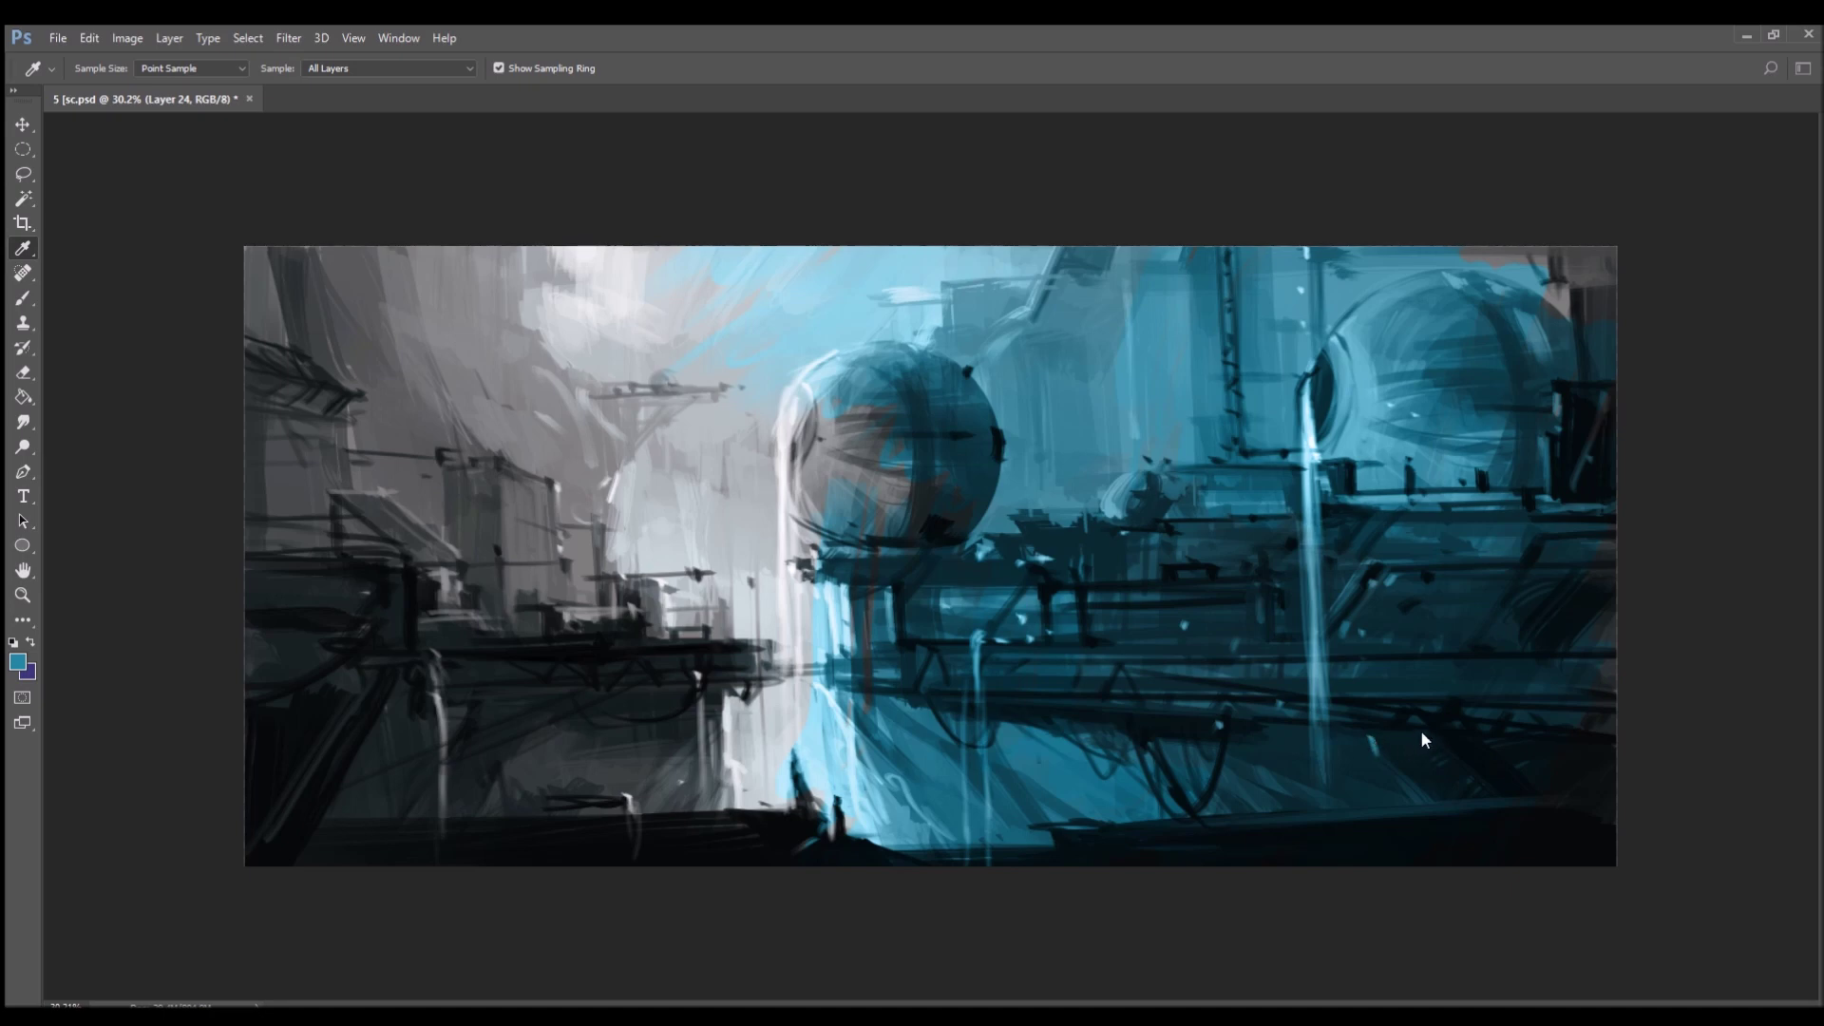
{"action": "left_click", "coordinate": [1383, 722]}
{"action": "key", "text": "b"}
{"action": "mouse_move", "coordinate": [1406, 380]}
{"action": "left_mouse_down"}
{"action": "mouse_move", "coordinate": [1538, 319]}
{"action": "mouse_move", "coordinate": [1625, 341]}
{"action": "mouse_move", "coordinate": [1508, 482]}
{"action": "mouse_move", "coordinate": [1344, 423]}
{"action": "mouse_move", "coordinate": [1240, 452]}
{"action": "mouse_move", "coordinate": [1019, 415]}
{"action": "mouse_move", "coordinate": [885, 460]}
{"action": "mouse_move", "coordinate": [775, 452]}
{"action": "mouse_move", "coordinate": [782, 467]}
{"action": "mouse_move", "coordinate": [598, 437]}
{"action": "mouse_move", "coordinate": [930, 497]}
{"action": "mouse_move", "coordinate": [1012, 533]}
{"action": "mouse_move", "coordinate": [930, 726]}
{"action": "mouse_move", "coordinate": [871, 749]}
{"action": "mouse_move", "coordinate": [885, 785]}
{"action": "mouse_move", "coordinate": [1004, 748]}
{"action": "mouse_move", "coordinate": [1048, 821]}
{"action": "mouse_move", "coordinate": [922, 778]}
{"action": "mouse_move", "coordinate": [812, 667]}
{"action": "mouse_move", "coordinate": [657, 689]}
{"action": "mouse_move", "coordinate": [568, 585]}
{"action": "mouse_move", "coordinate": [523, 571]}
{"action": "mouse_move", "coordinate": [1098, 642]}
{"action": "left_mouse_up"}
{"action": "mouse_move", "coordinate": [1101, 789]}
{"action": "left_mouse_down"}
{"action": "mouse_move", "coordinate": [1259, 852]}
{"action": "mouse_move", "coordinate": [973, 880]}
{"action": "mouse_move", "coordinate": [629, 866]}
{"action": "mouse_move", "coordinate": [490, 887]}
{"action": "mouse_move", "coordinate": [500, 473]}
{"action": "mouse_move", "coordinate": [463, 587]}
{"action": "left_mouse_up"}
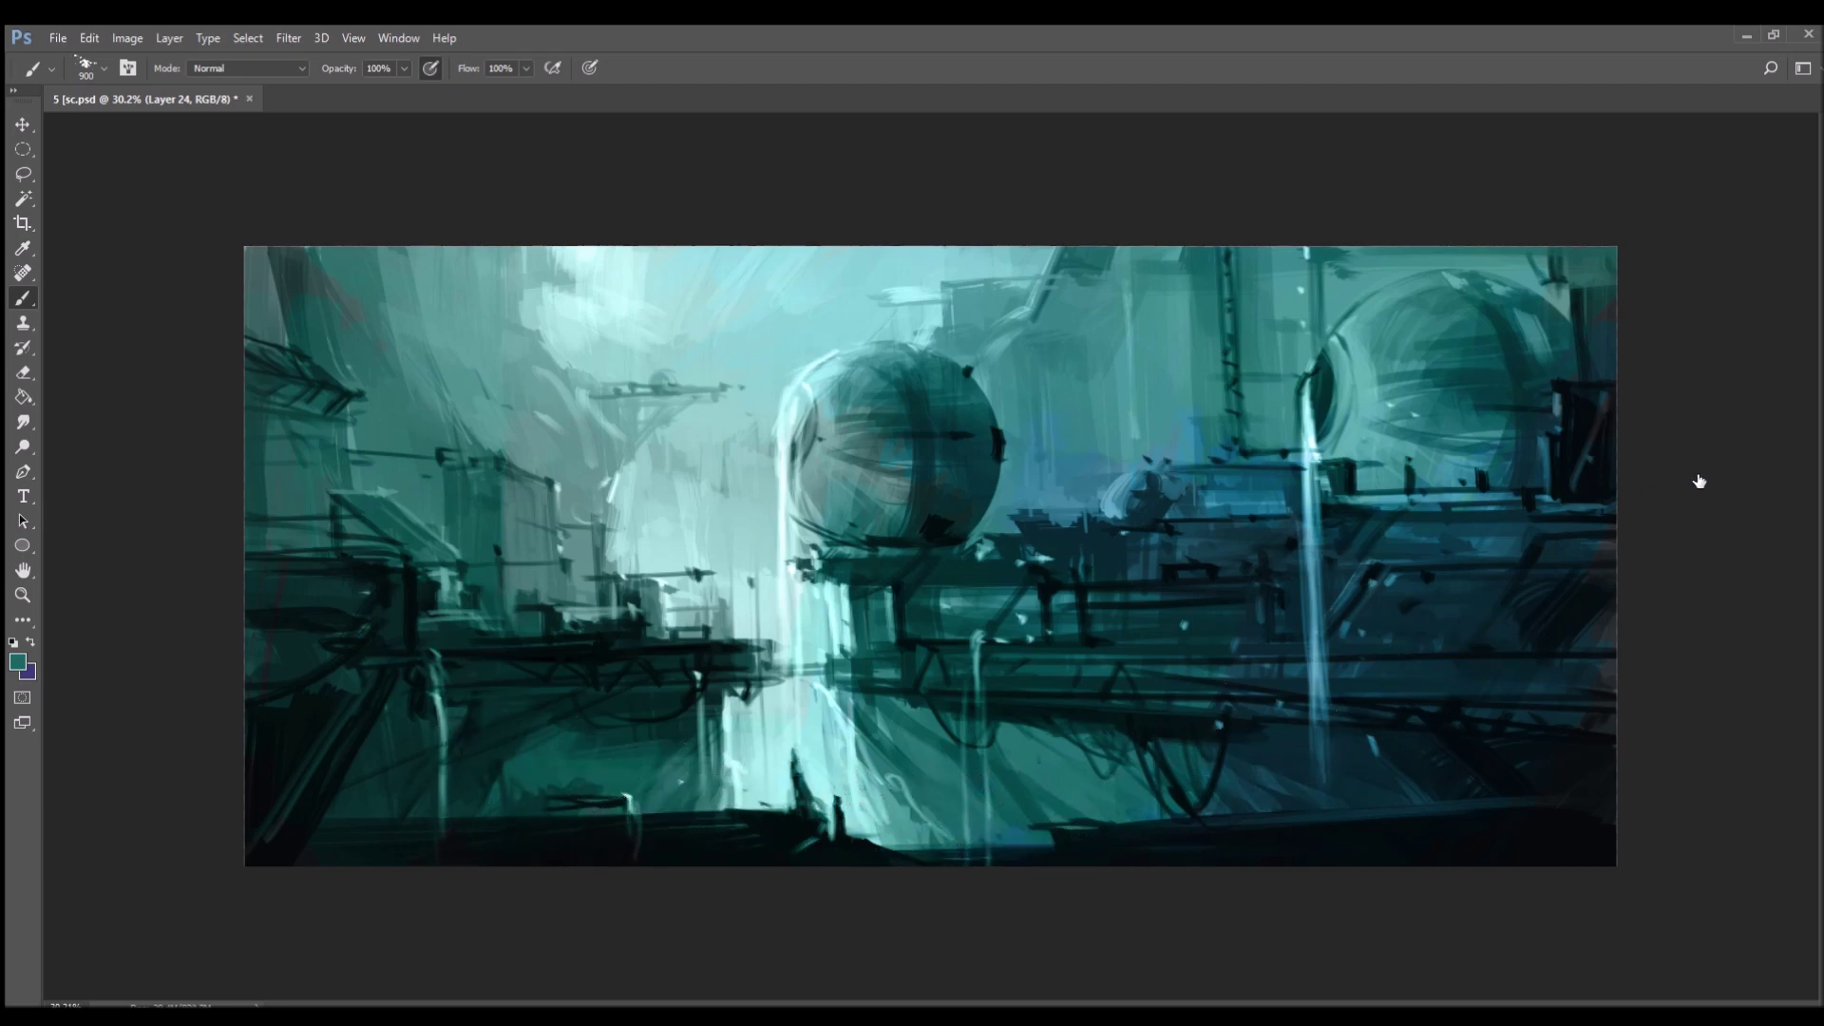
- Pick an ochre color and wash it over the tower wall between the spheres and the slope beneath the right bridge
{"action": "key", "text": "i"}
{"action": "left_click", "coordinate": [1432, 791]}
{"action": "left_click", "coordinate": [1396, 668]}
{"action": "left_click", "coordinate": [1566, 568]}
{"action": "mouse_move", "coordinate": [1260, 574]}
{"action": "left_mouse_down"}
{"action": "mouse_move", "coordinate": [1229, 523]}
{"action": "mouse_move", "coordinate": [1264, 432]}
{"action": "mouse_move", "coordinate": [1269, 848]}
{"action": "left_mouse_up"}
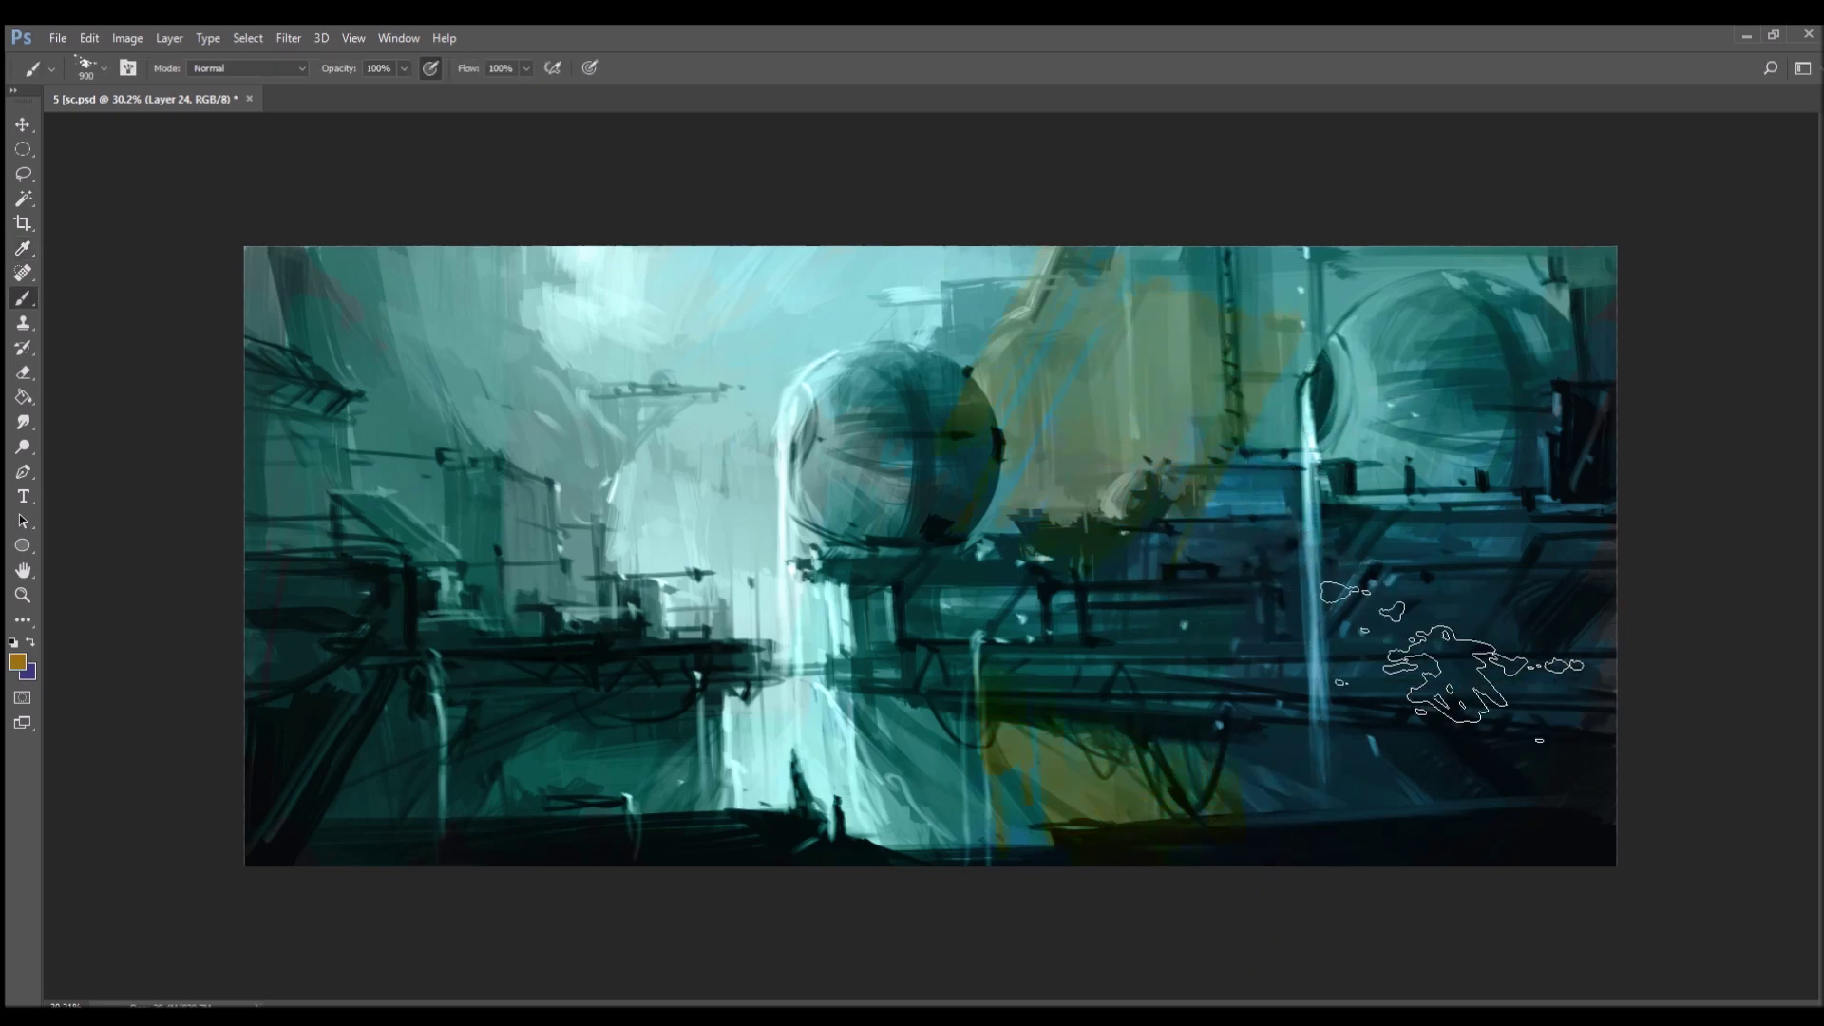
- Reduce the brush to 90 px and paint orange beside the lattice mast and on the wall behind the right sphere
{"action": "key", "text": "["}
{"action": "key", "text": "["}
{"action": "key", "text": "["}
{"action": "key", "text": "["}
{"action": "key", "text": "["}
{"action": "key", "text": "["}
{"action": "key", "text": "["}
{"action": "key", "text": "["}
{"action": "key", "text": "["}
{"action": "key", "text": "["}
{"action": "key", "text": "["}
{"action": "key", "text": "["}
{"action": "key", "text": "["}
{"action": "mouse_move", "coordinate": [1265, 449]}
{"action": "left_mouse_down"}
{"action": "mouse_move", "coordinate": [1220, 452]}
{"action": "mouse_move", "coordinate": [1290, 433]}
{"action": "left_mouse_up"}
{"action": "left_click_drag", "start_coordinate": [1263, 276], "coordinate": [1259, 412]}
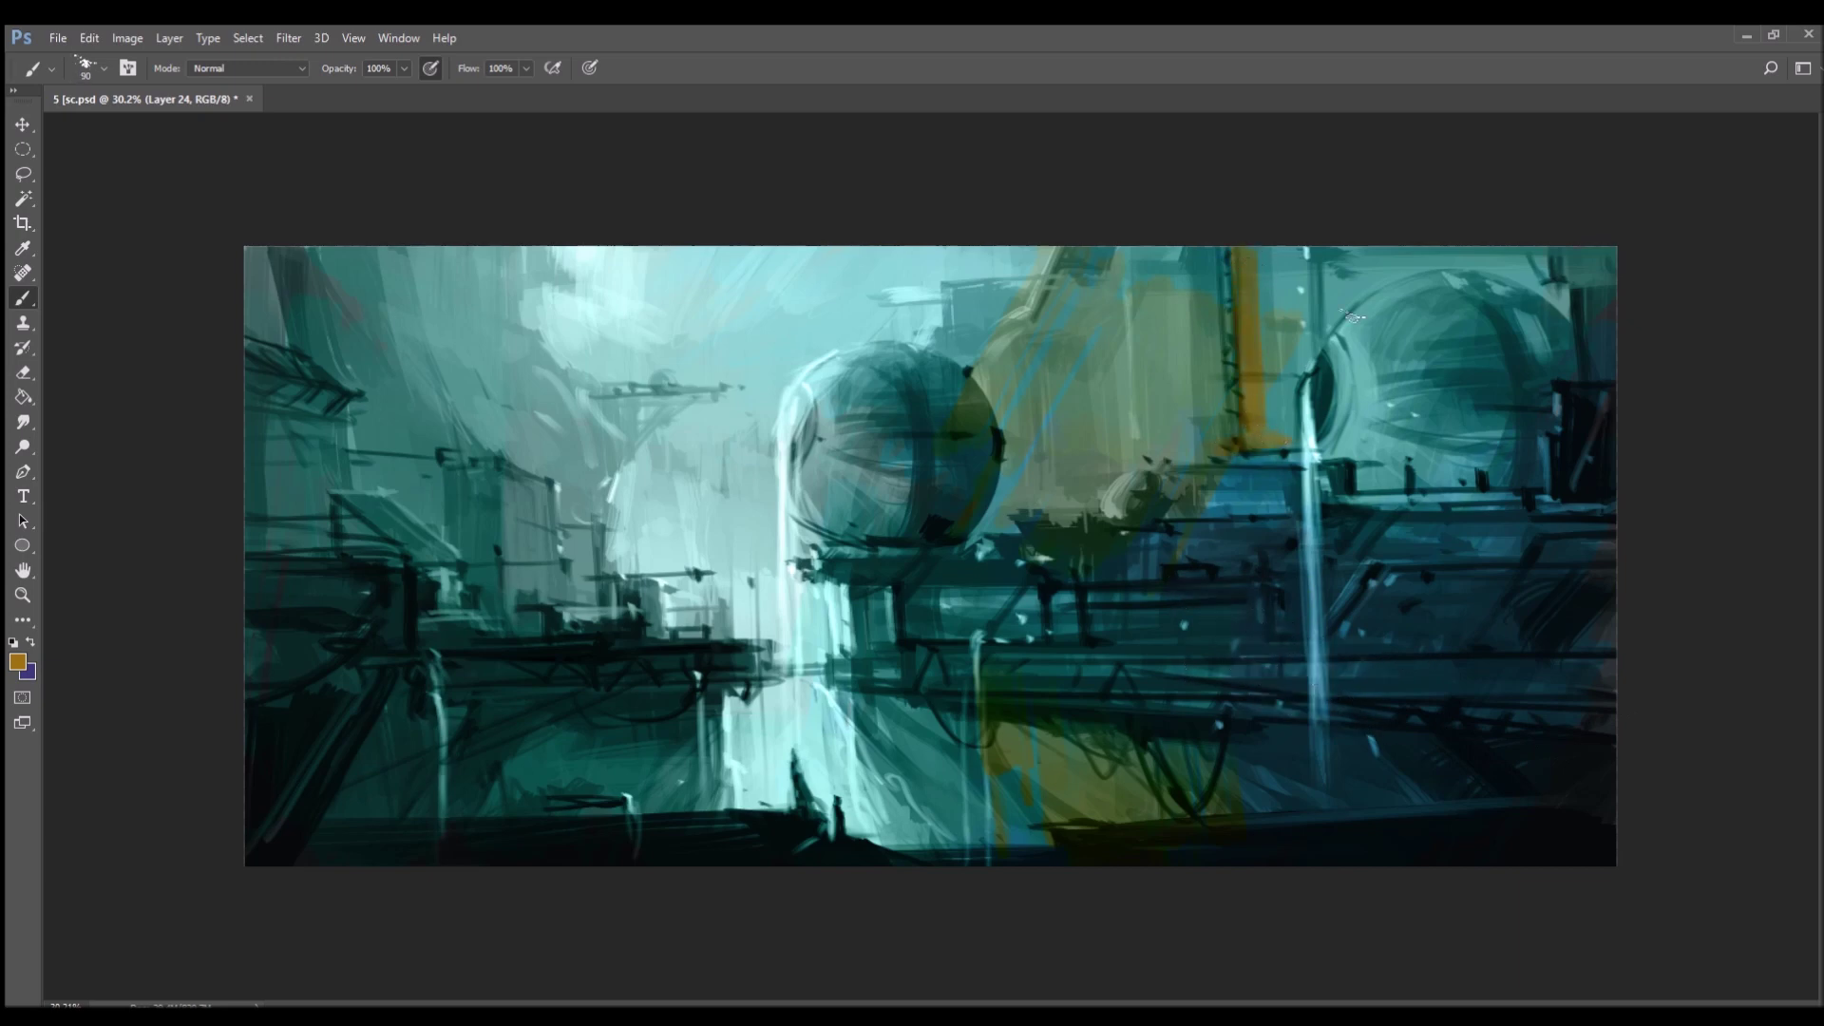
{"action": "left_click_drag", "start_coordinate": [1347, 259], "coordinate": [1354, 290]}
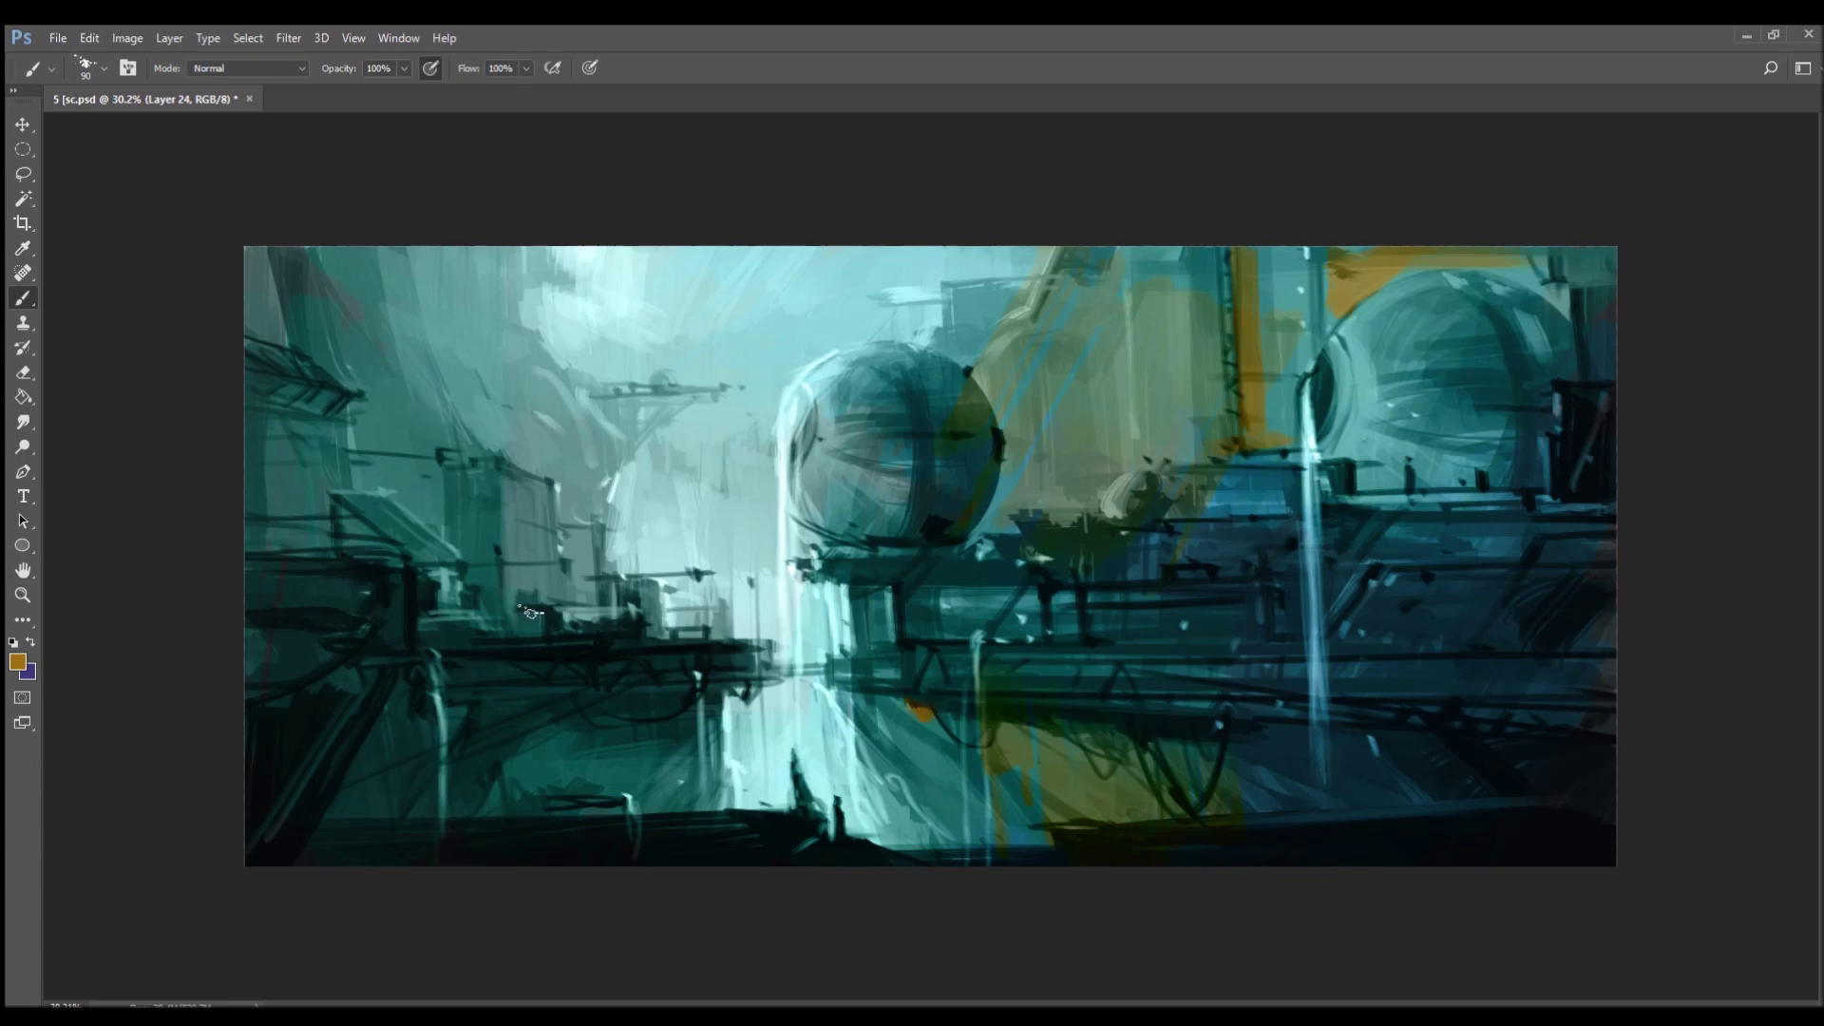
- Paint orange patches on the left buildings, slanted roof and upper-left wall, plus a small accent on the left sphere
{"action": "mouse_move", "coordinate": [520, 500]}
{"action": "left_mouse_down"}
{"action": "mouse_move", "coordinate": [545, 580]}
{"action": "mouse_move", "coordinate": [608, 596]}
{"action": "left_mouse_up"}
{"action": "left_click_drag", "start_coordinate": [632, 606], "coordinate": [645, 622]}
{"action": "left_click_drag", "start_coordinate": [867, 492], "coordinate": [878, 513]}
{"action": "left_click_drag", "start_coordinate": [422, 562], "coordinate": [434, 570]}
{"action": "mouse_move", "coordinate": [368, 493]}
{"action": "left_mouse_down"}
{"action": "mouse_move", "coordinate": [285, 417]}
{"action": "mouse_move", "coordinate": [332, 428]}
{"action": "mouse_move", "coordinate": [251, 547]}
{"action": "left_mouse_up"}
{"action": "left_click_drag", "start_coordinate": [261, 347], "coordinate": [272, 280]}
- Tint the lower right waterfall and the fall under the left bridge with sampled ochre, and paint curved bands on both spheres
{"action": "left_click", "coordinate": [287, 269], "text": "alt"}
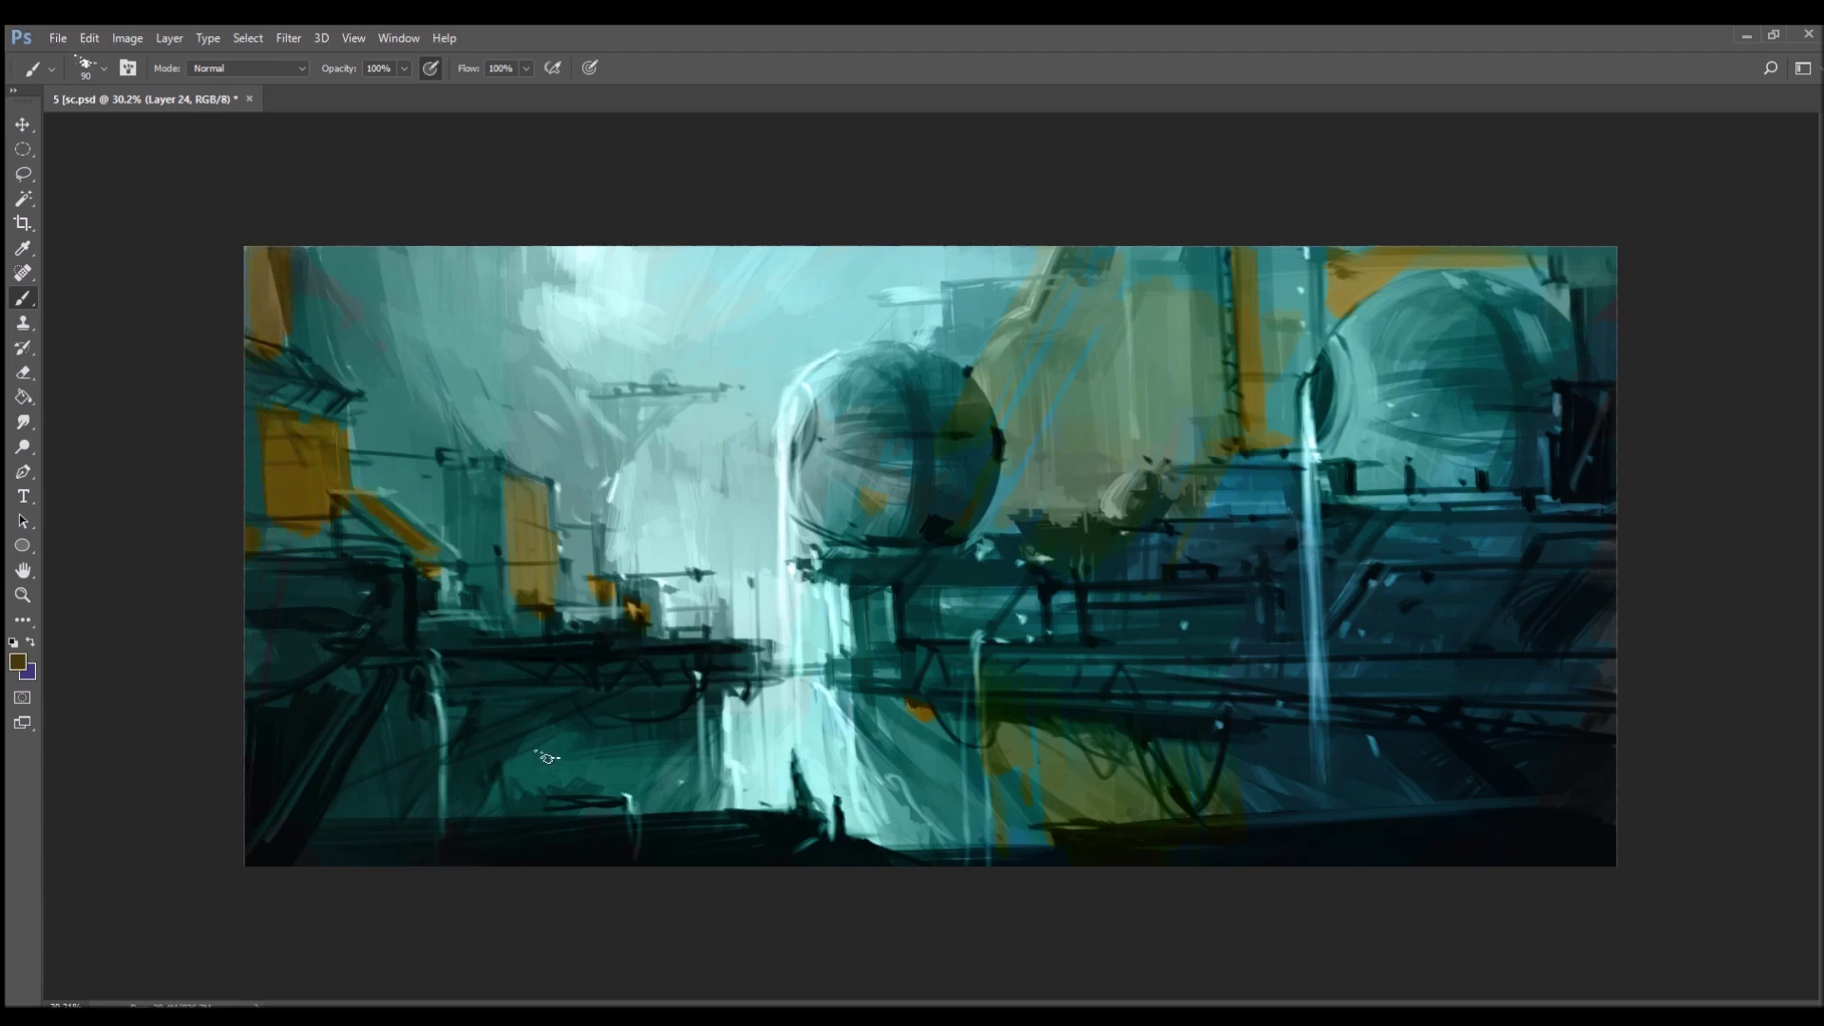
{"action": "left_click_drag", "start_coordinate": [1317, 627], "coordinate": [1342, 835]}
{"action": "left_click_drag", "start_coordinate": [708, 695], "coordinate": [699, 736]}
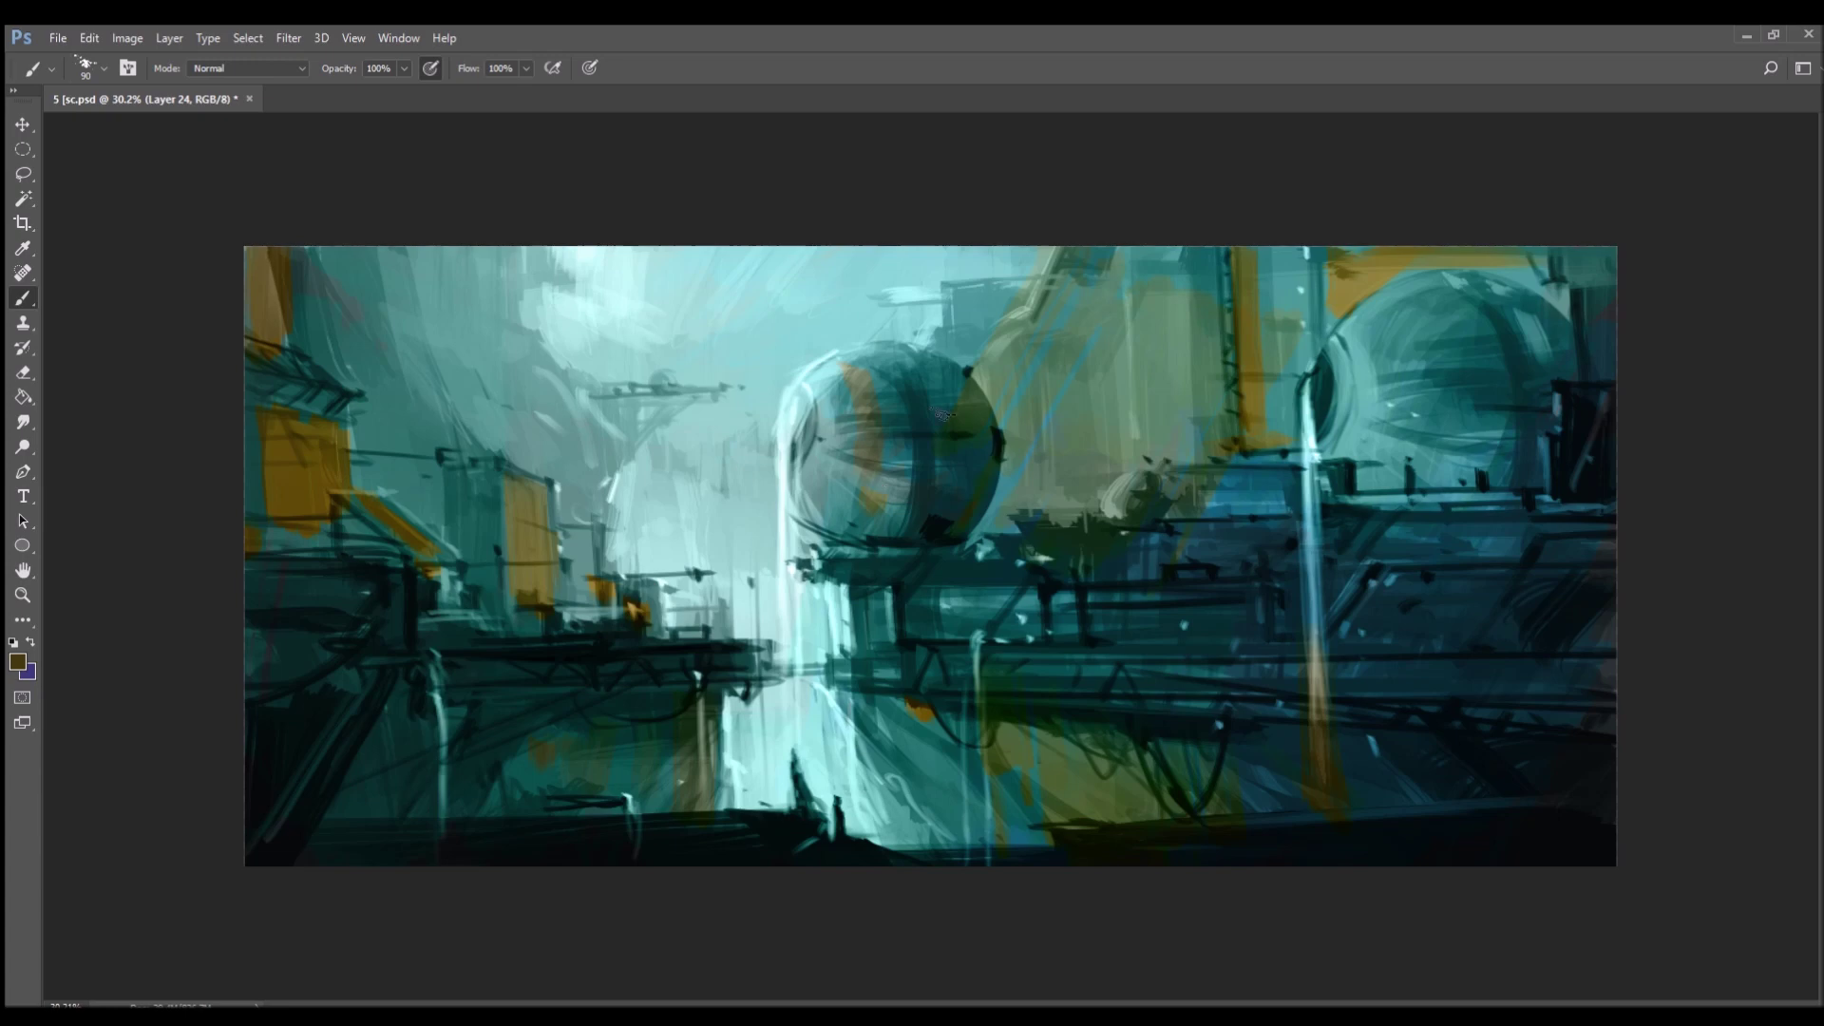
{"action": "mouse_move", "coordinate": [1463, 295]}
{"action": "left_mouse_down"}
{"action": "mouse_move", "coordinate": [1488, 372]}
{"action": "mouse_move", "coordinate": [1479, 477]}
{"action": "left_mouse_up"}
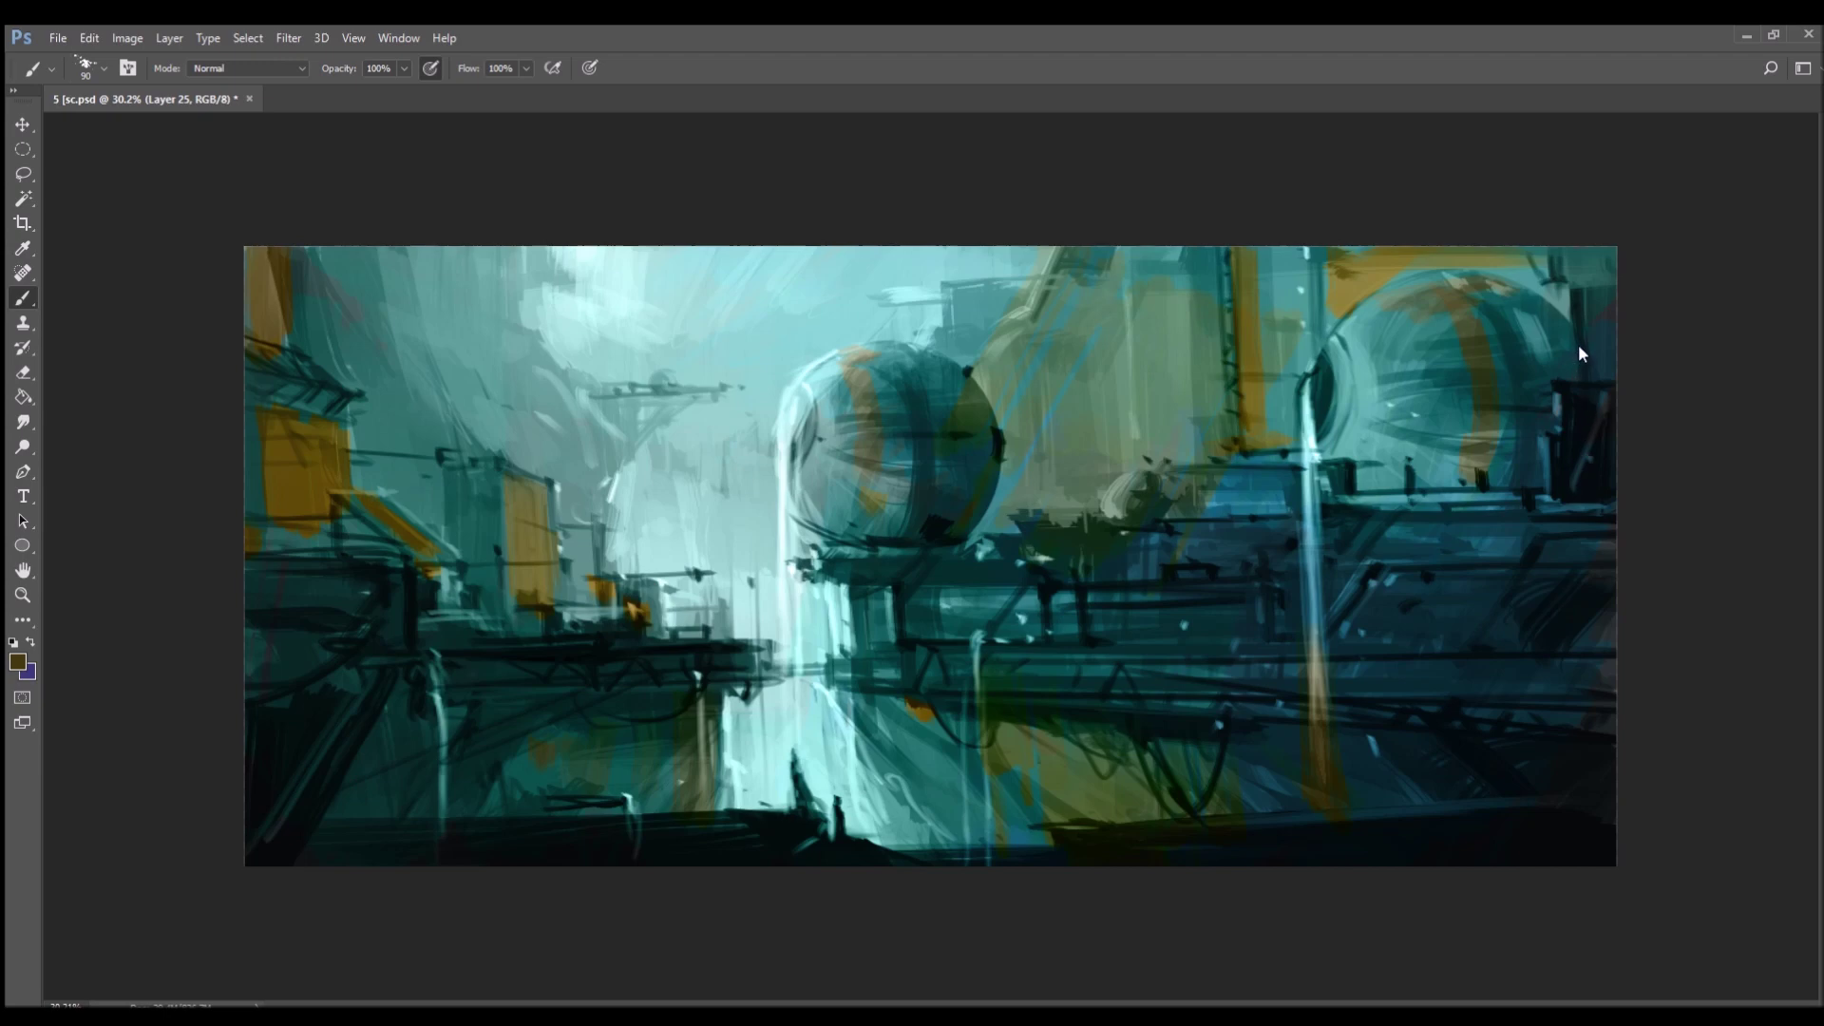
- Pick a dark red and paint a stripe and edge accents across the top of the left sphere
{"action": "key", "text": "i"}
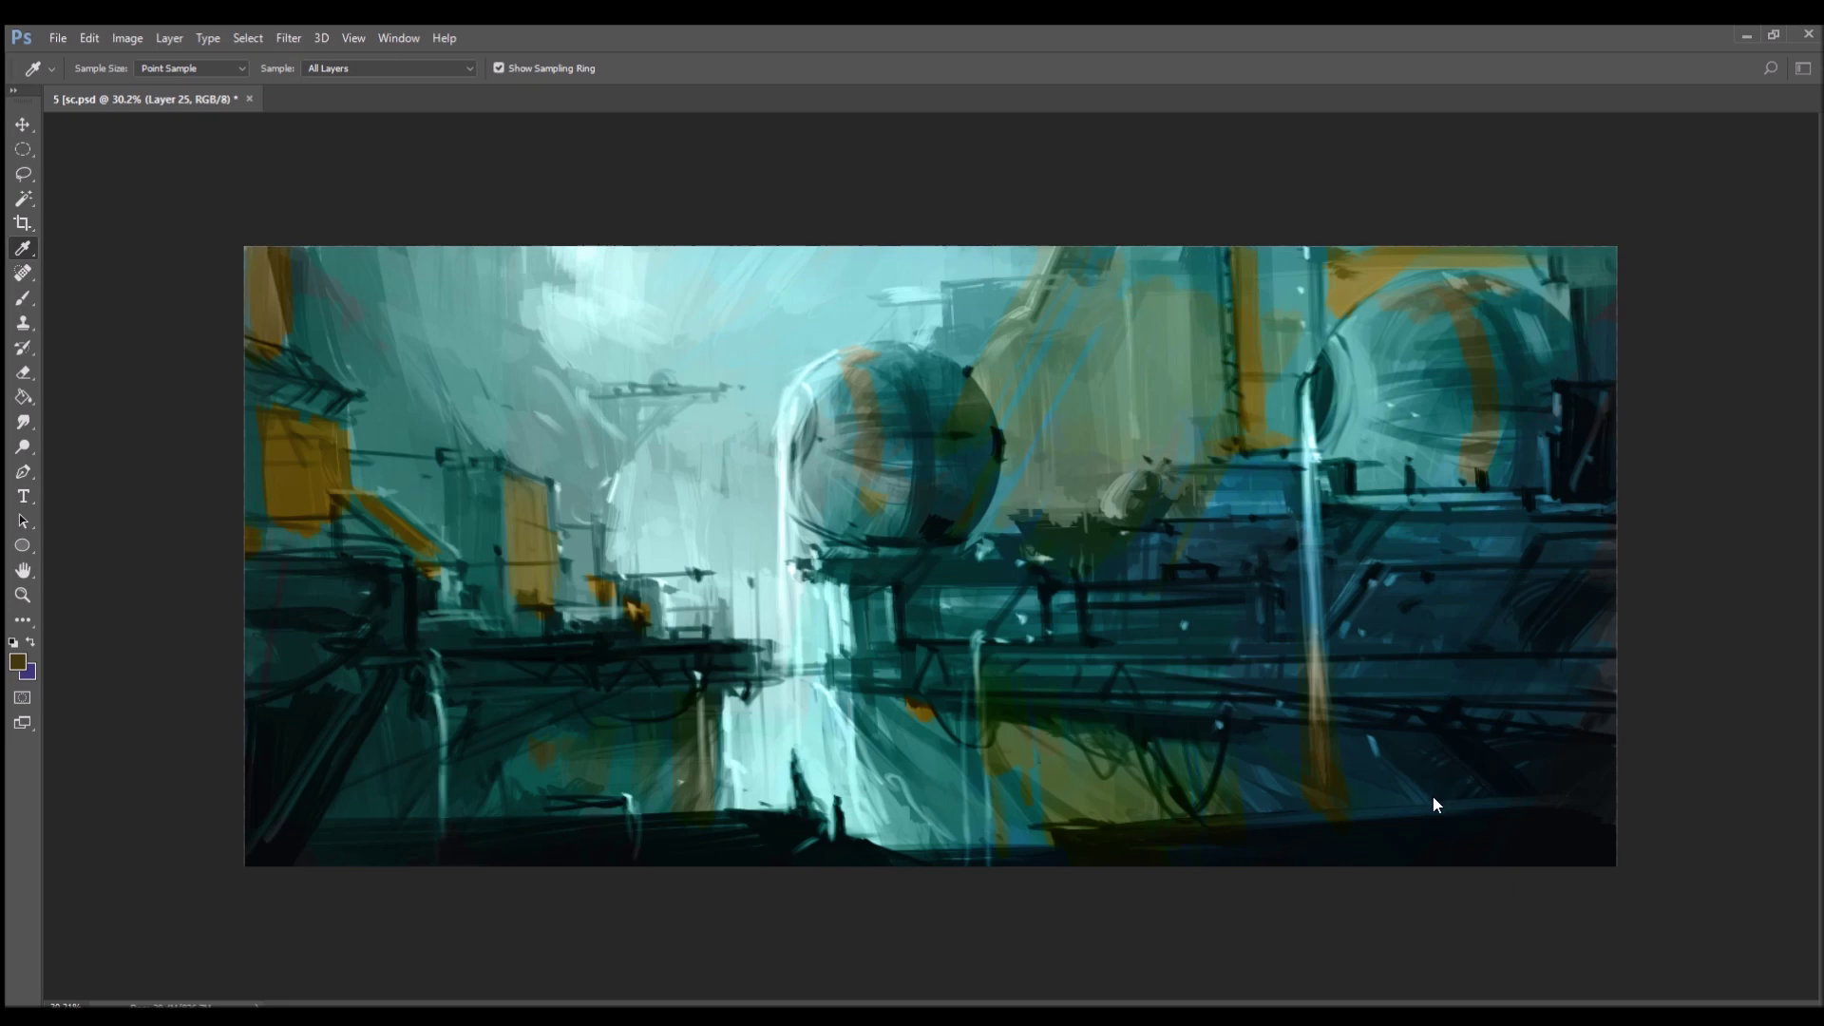
{"action": "left_click", "coordinate": [1408, 660]}
{"action": "left_click", "coordinate": [1569, 559]}
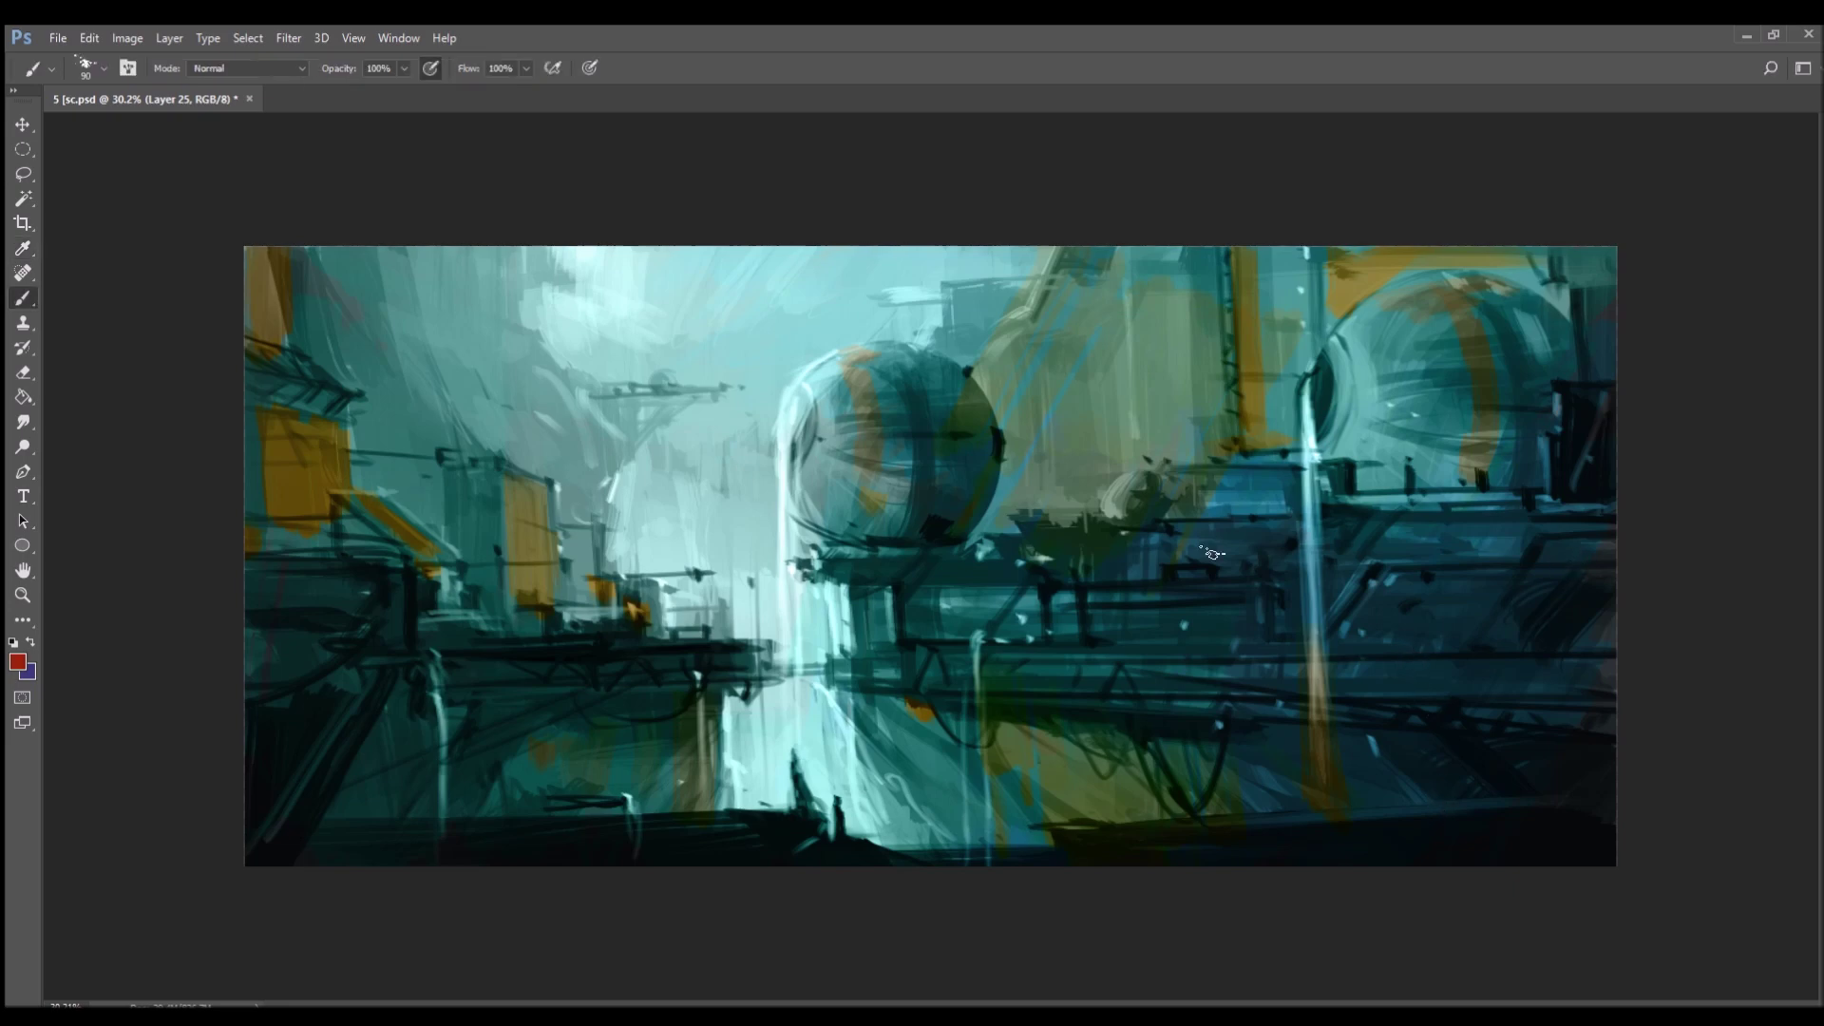
{"action": "key", "text": "i"}
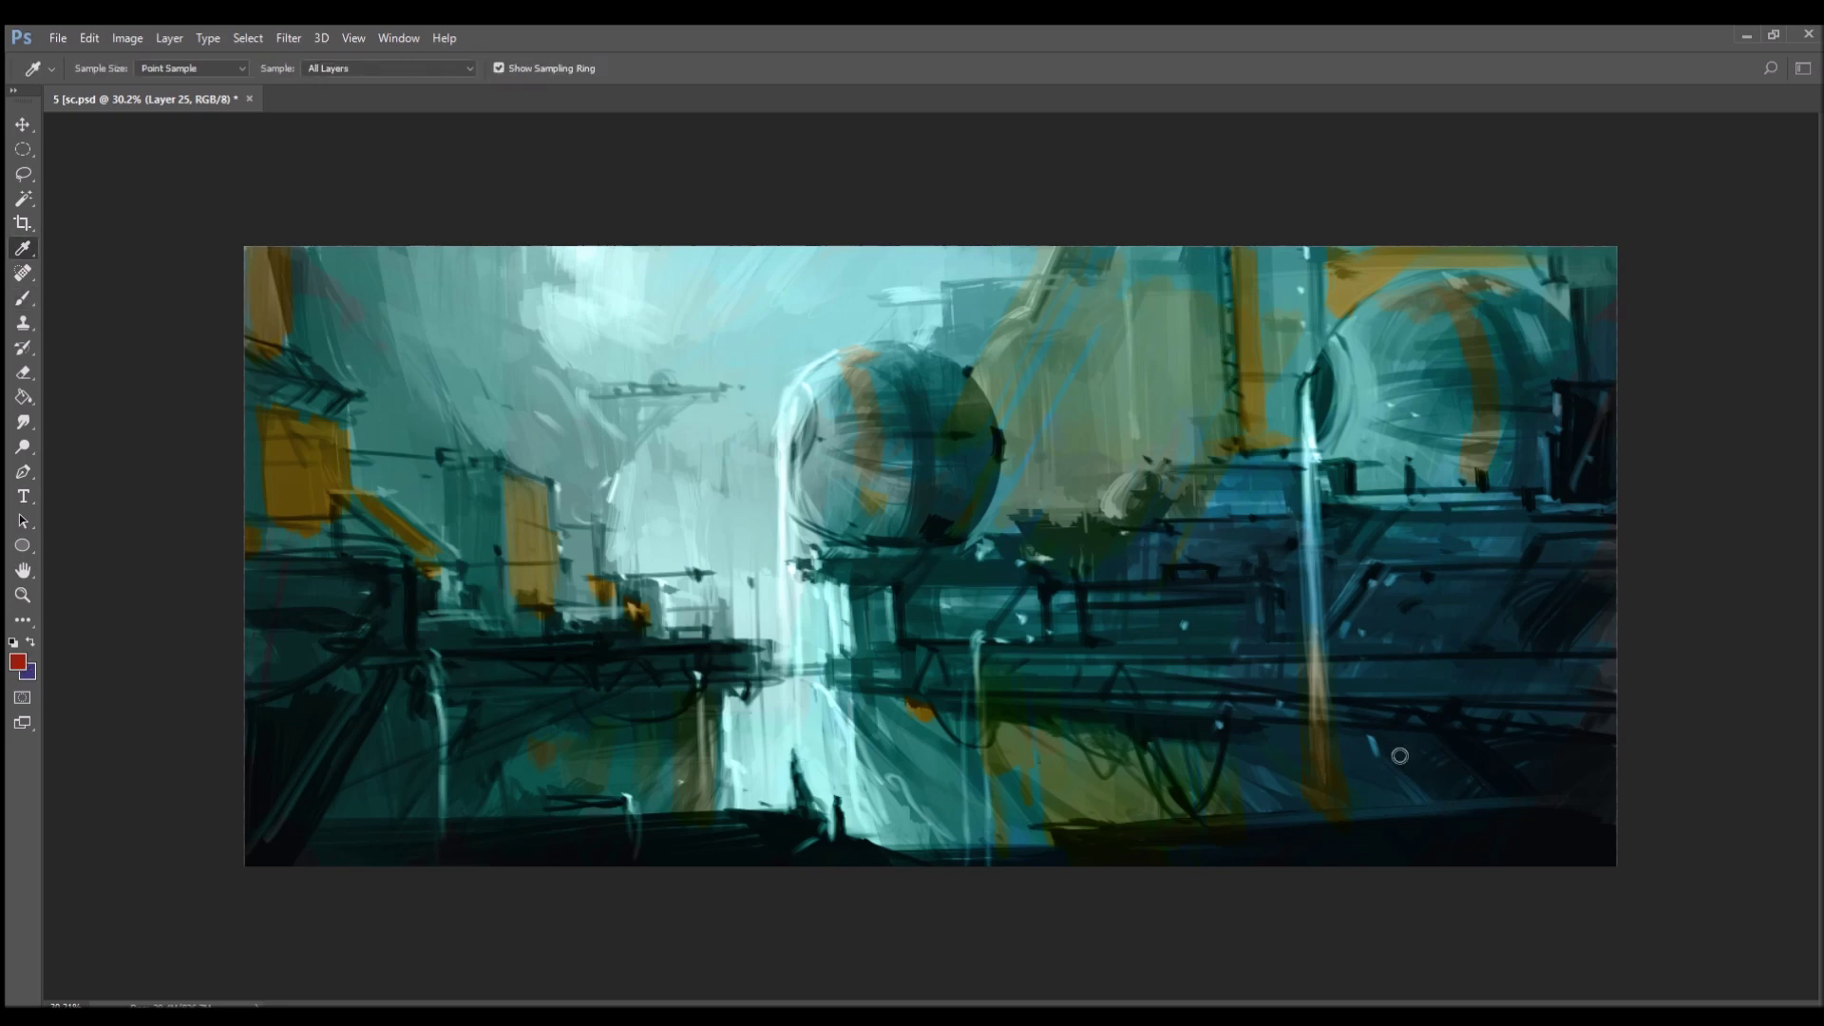
{"action": "key", "text": "b"}
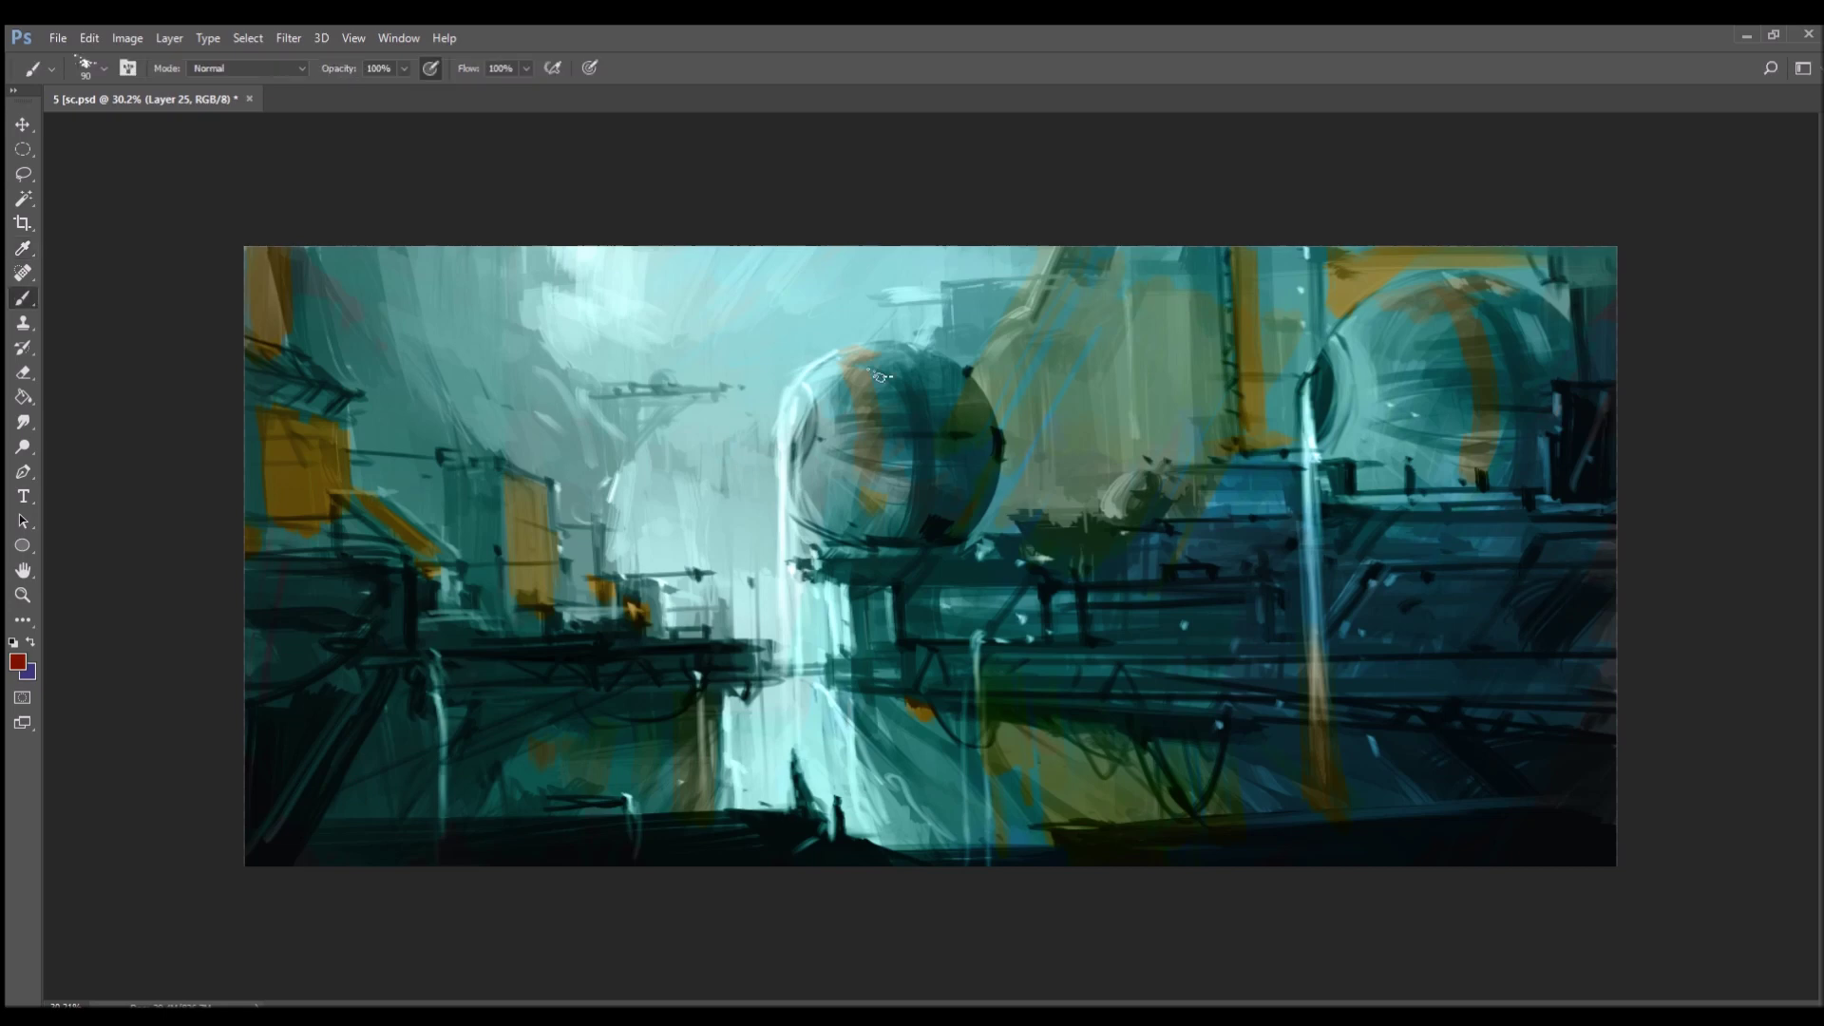
{"action": "left_click_drag", "start_coordinate": [872, 354], "coordinate": [899, 449]}
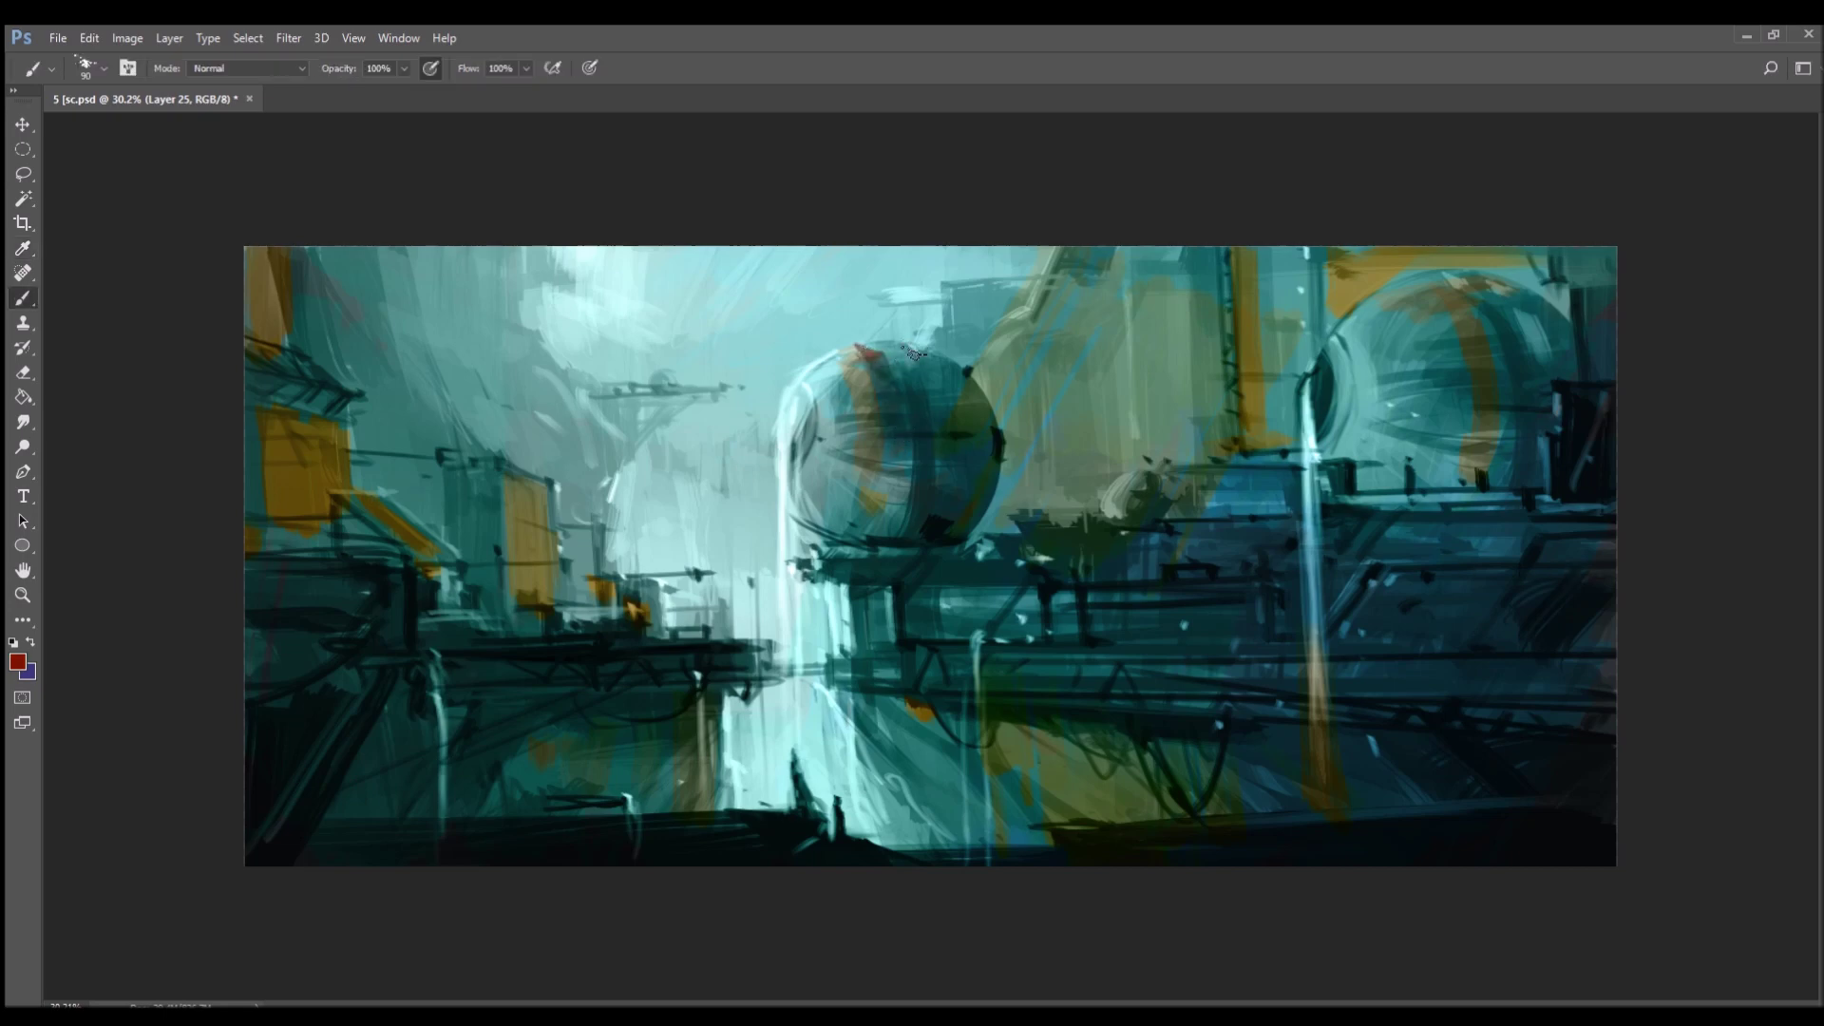
{"action": "mouse_move", "coordinate": [862, 338]}
{"action": "left_mouse_down"}
{"action": "mouse_move", "coordinate": [892, 434]}
{"action": "mouse_move", "coordinate": [889, 409]}
{"action": "mouse_move", "coordinate": [966, 376]}
{"action": "mouse_move", "coordinate": [923, 349]}
{"action": "mouse_move", "coordinate": [973, 388]}
{"action": "left_mouse_up"}
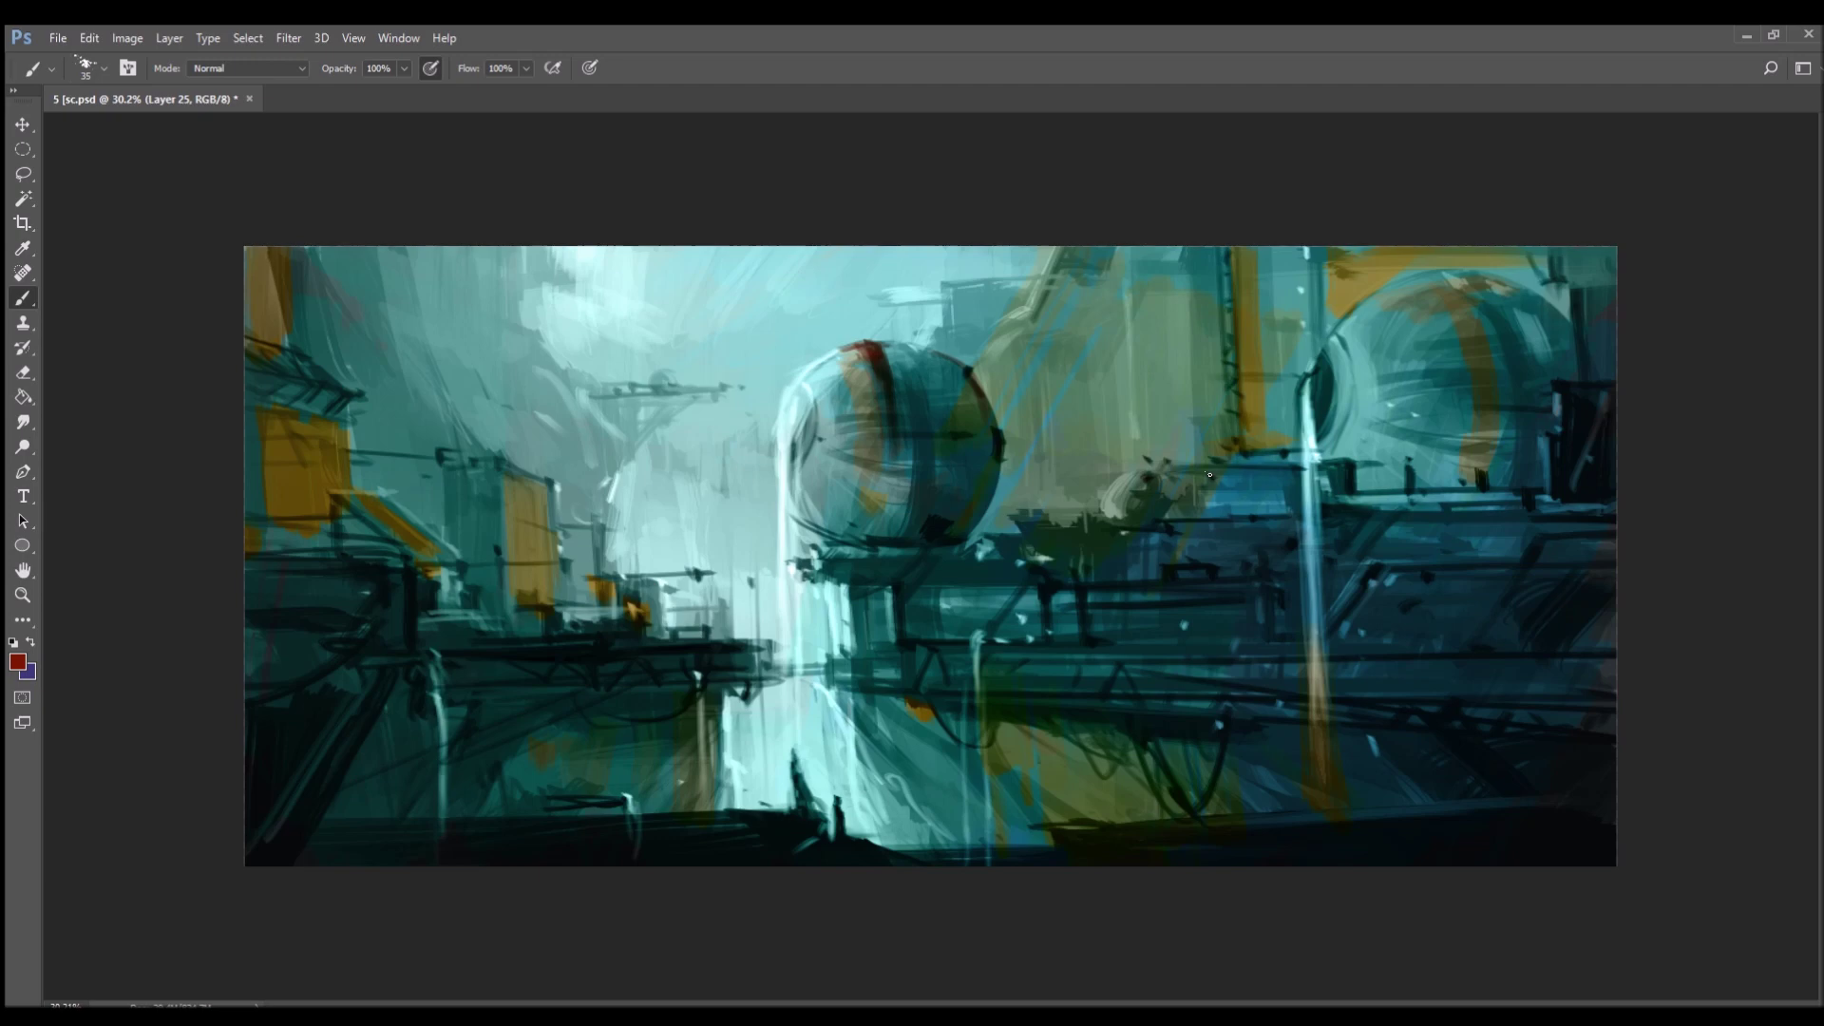
- Add a red stroke near the lattice mast and paint a dark red patch on top of the right sphere with a 100 px brush
{"action": "left_click_drag", "start_coordinate": [1247, 377], "coordinate": [1290, 377]}
{"action": "key", "text": "bracketright"}
{"action": "key", "text": "bracketright"}
{"action": "key", "text": "bracketright"}
{"action": "key", "text": "bracketright"}
{"action": "key", "text": "bracketright"}
{"action": "key", "text": "bracketright"}
{"action": "mouse_move", "coordinate": [1425, 288]}
{"action": "left_mouse_down"}
{"action": "mouse_move", "coordinate": [1462, 392]}
{"action": "mouse_move", "coordinate": [1469, 307]}
{"action": "mouse_move", "coordinate": [1433, 295]}
{"action": "mouse_move", "coordinate": [1476, 280]}
{"action": "mouse_move", "coordinate": [1421, 283]}
{"action": "left_mouse_up"}
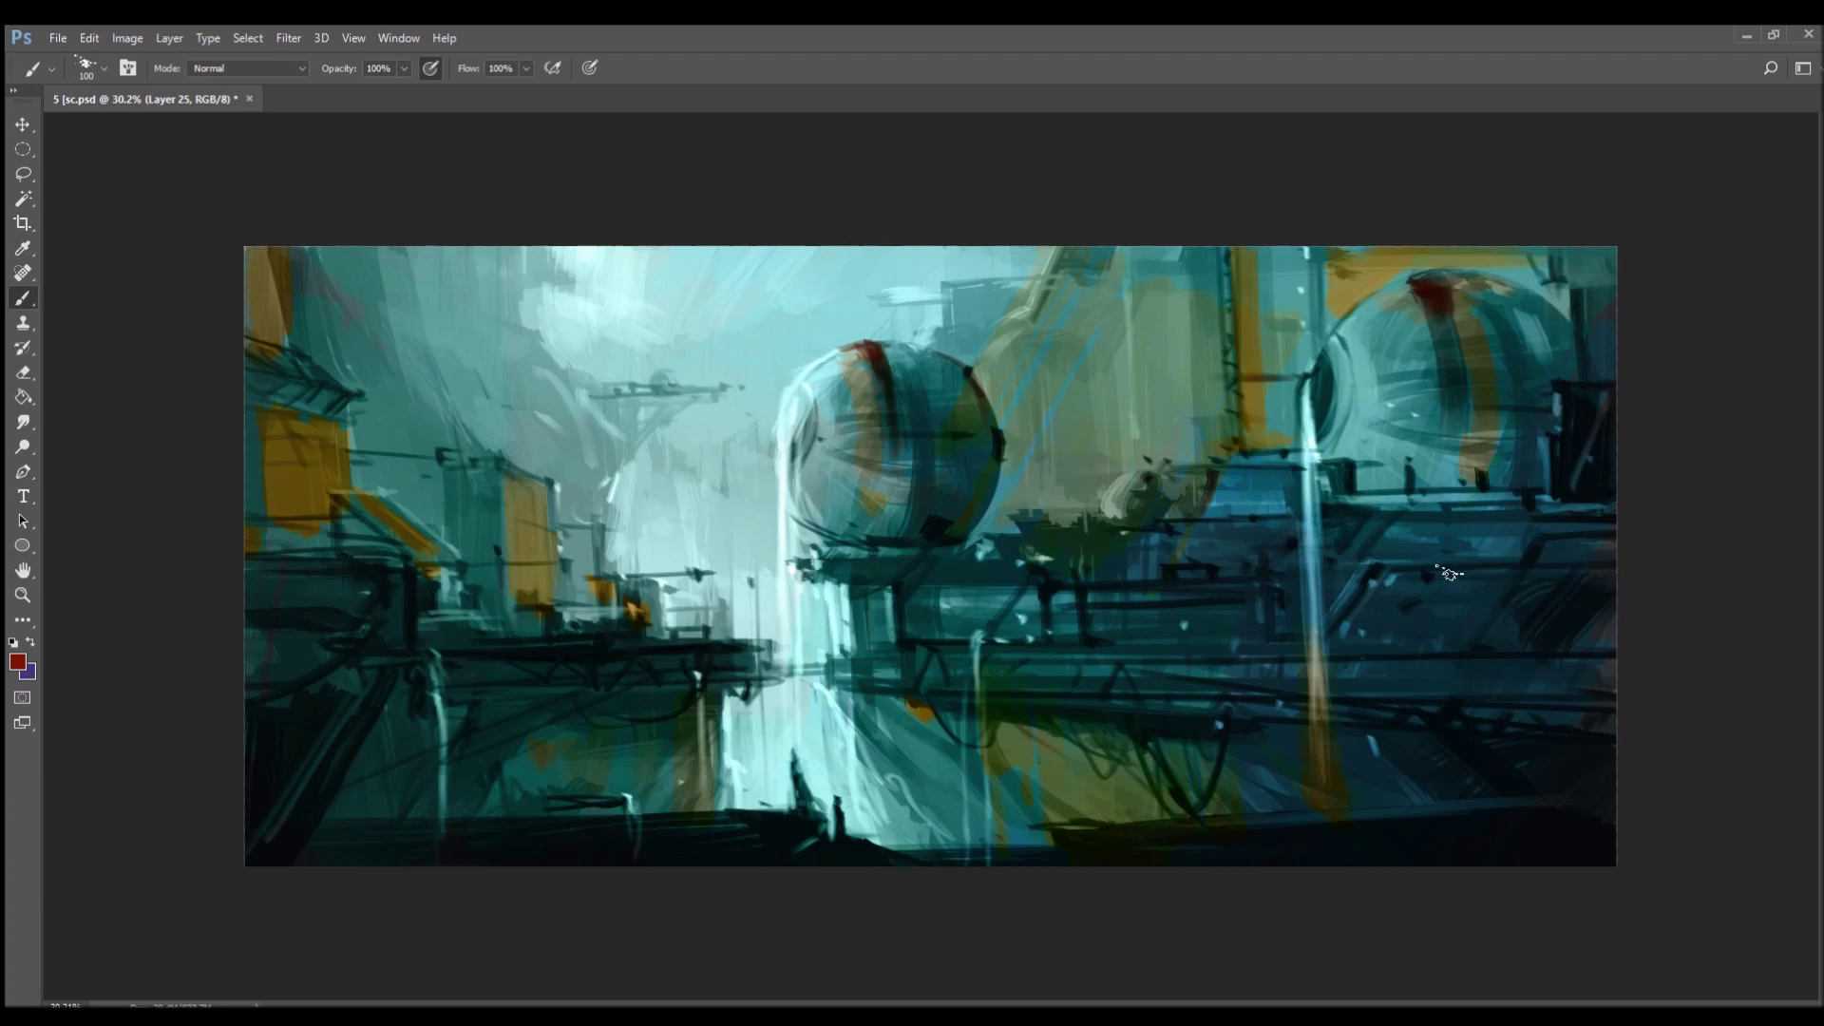
- Add red accents to the right sphere's base and the block below it, the left sphere's opening and small distant structures
{"action": "mouse_move", "coordinate": [1470, 436]}
{"action": "left_mouse_down"}
{"action": "mouse_move", "coordinate": [1442, 504]}
{"action": "mouse_move", "coordinate": [1520, 522]}
{"action": "mouse_move", "coordinate": [1504, 561]}
{"action": "left_mouse_up"}
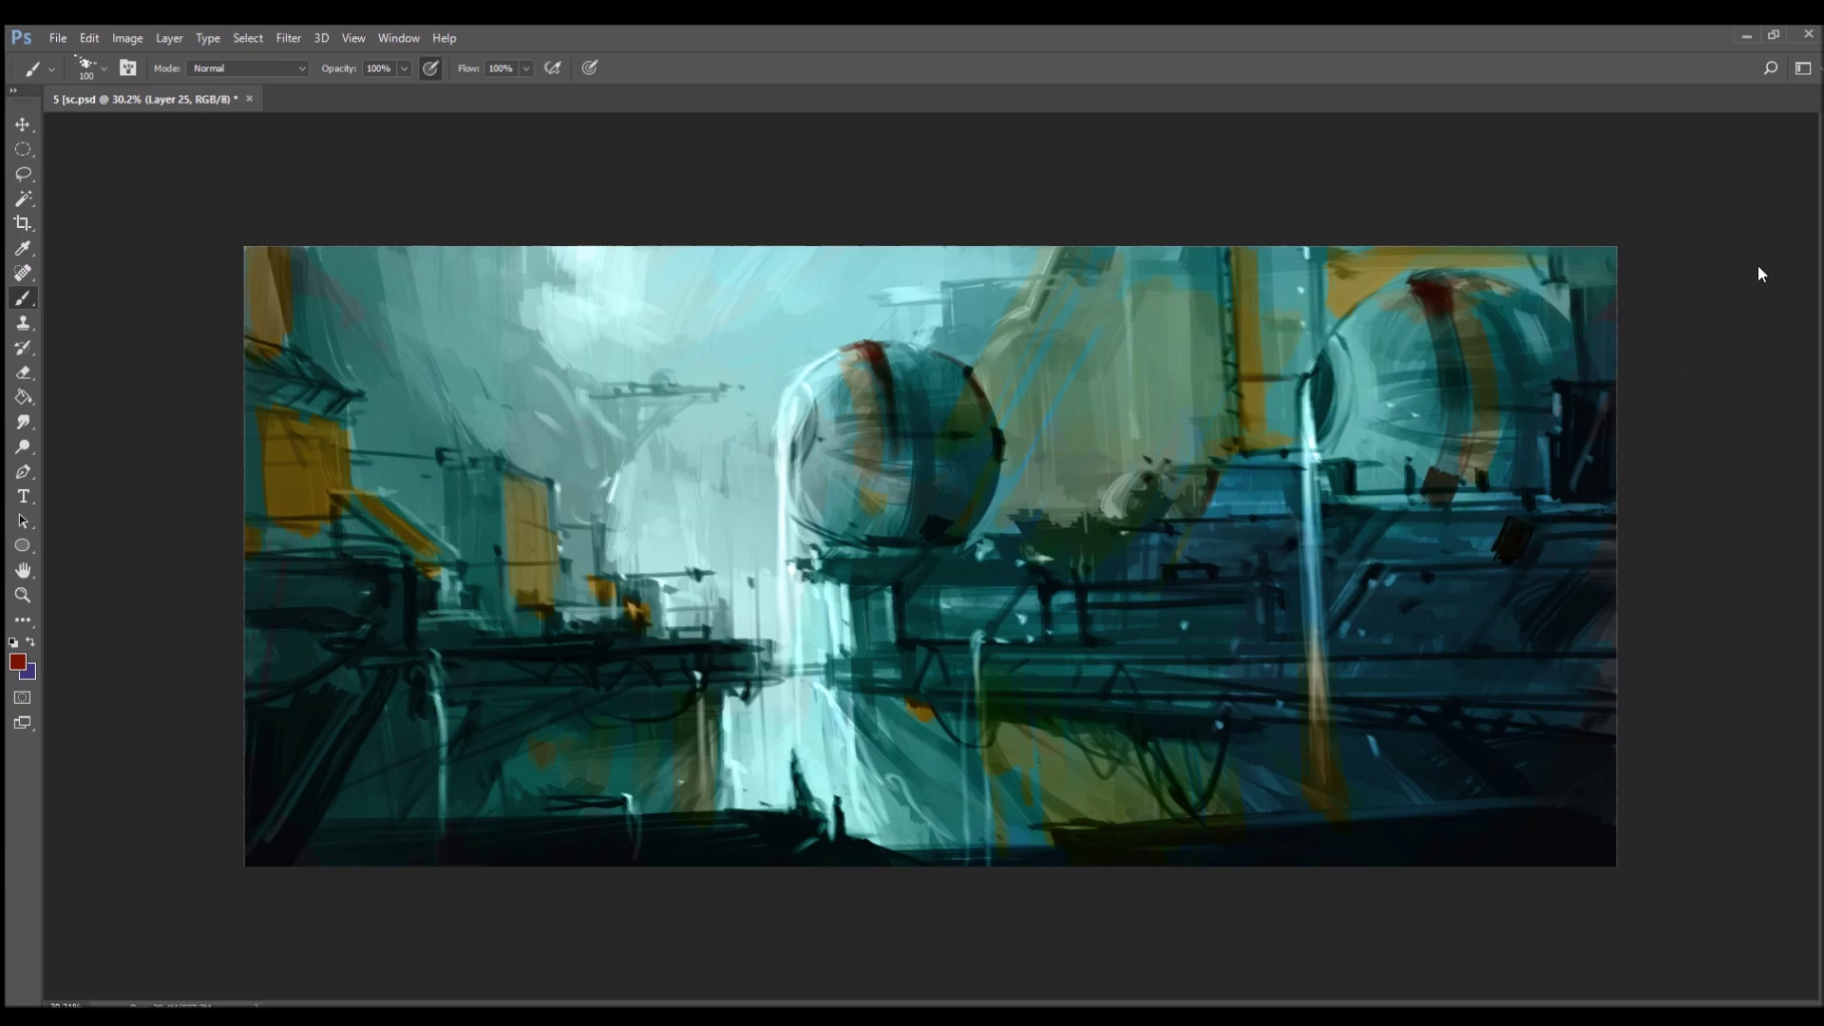
{"action": "left_click_drag", "start_coordinate": [1501, 564], "coordinate": [1339, 573]}
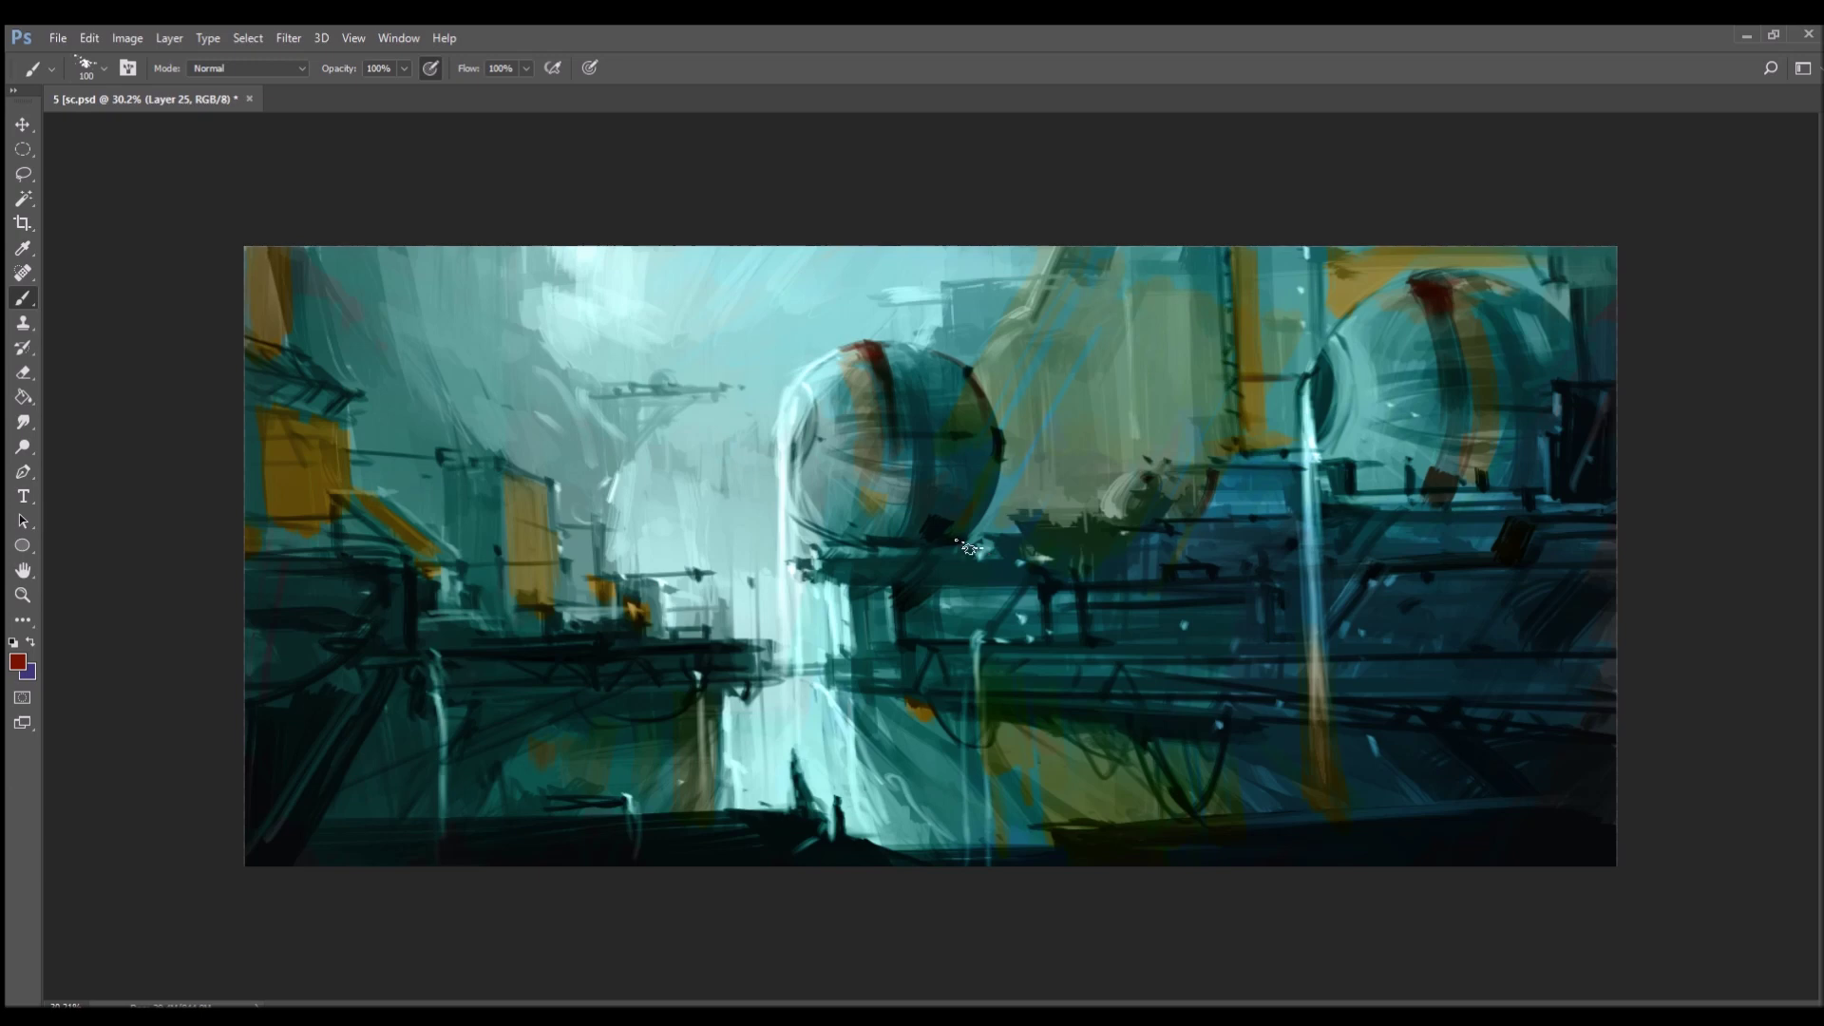
{"action": "key", "text": "bracketleft"}
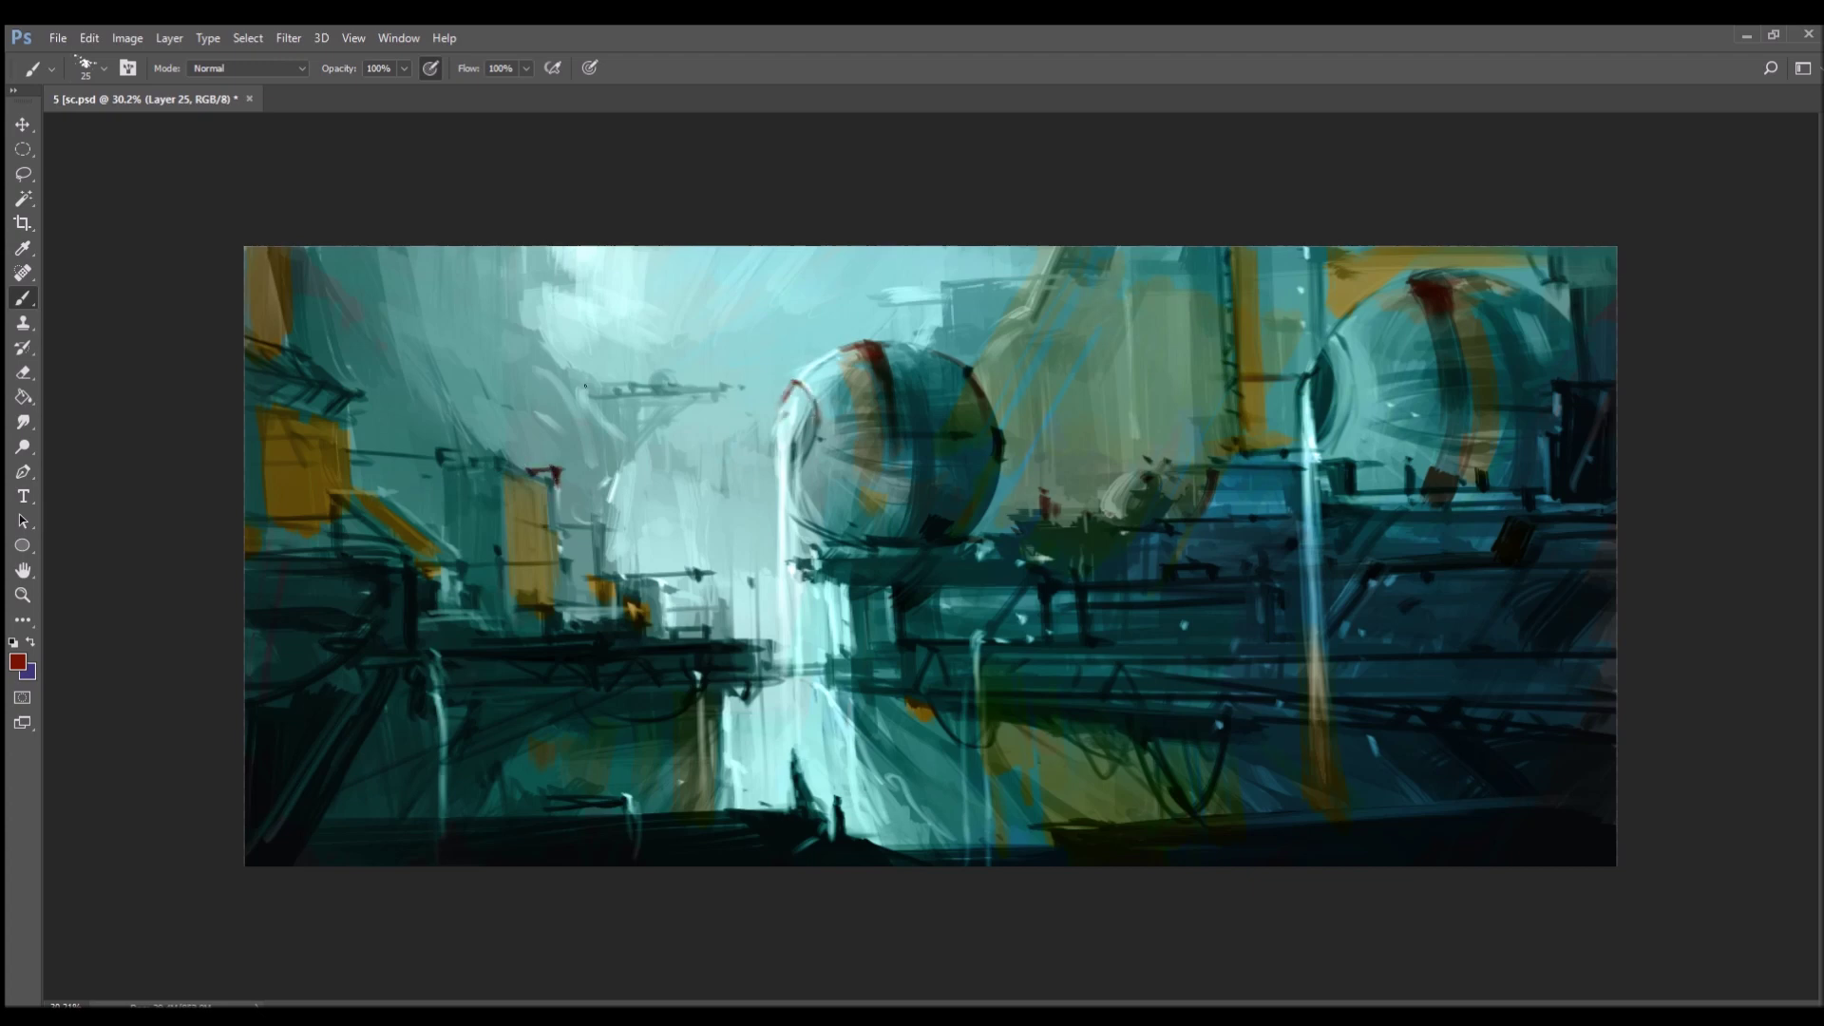
- Refine the distant platform, the left cliff's sky edge and the tower block above the left sphere with sampled teal tones
{"action": "left_click", "coordinate": [576, 370], "text": "alt"}
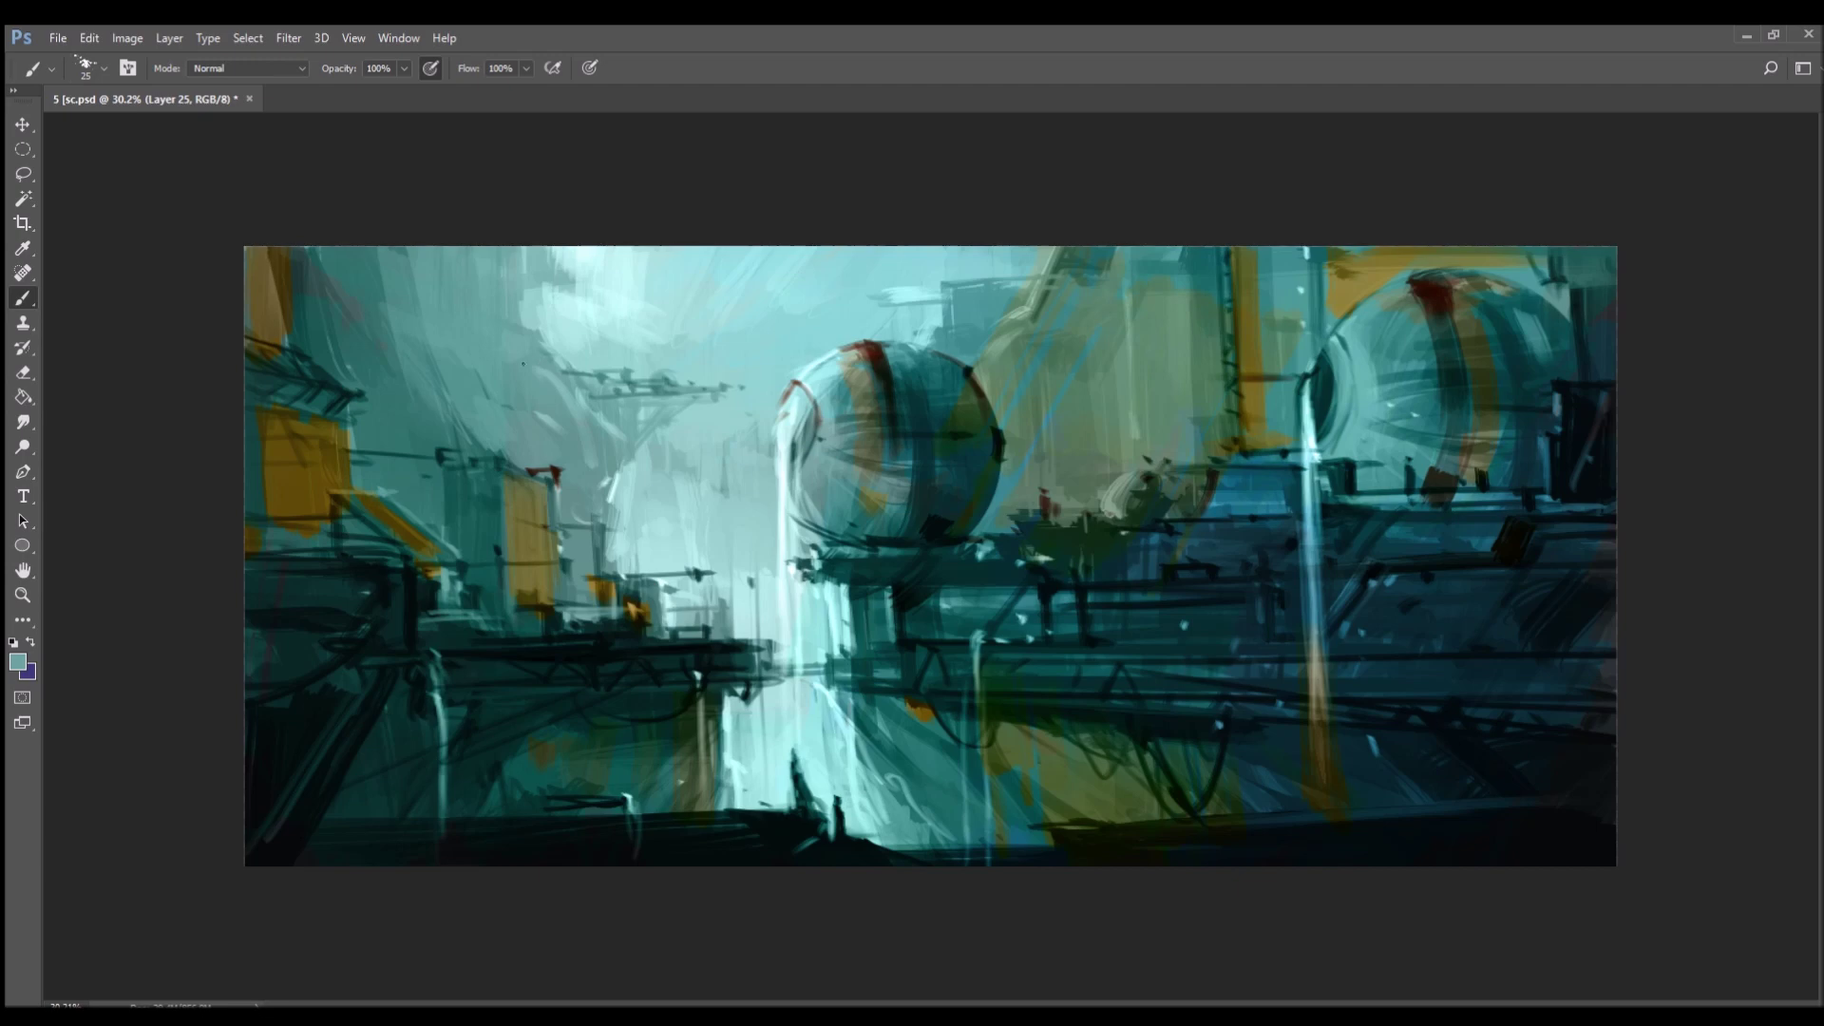
{"action": "left_click", "coordinate": [561, 276], "text": "alt"}
{"action": "left_click_drag", "start_coordinate": [552, 254], "coordinate": [547, 357]}
{"action": "mouse_move", "coordinate": [976, 302]}
{"action": "left_mouse_down"}
{"action": "mouse_move", "coordinate": [978, 280]}
{"action": "mouse_move", "coordinate": [1031, 285]}
{"action": "mouse_move", "coordinate": [1012, 247]}
{"action": "left_mouse_up"}
- Paint over the stray blue streaks on the ochre tower wall and retouch the orange mark beneath the right bridge with a smaller brush
{"action": "key", "text": "bracketleft"}
{"action": "key", "text": "bracketleft"}
{"action": "key", "text": "bracketleft"}
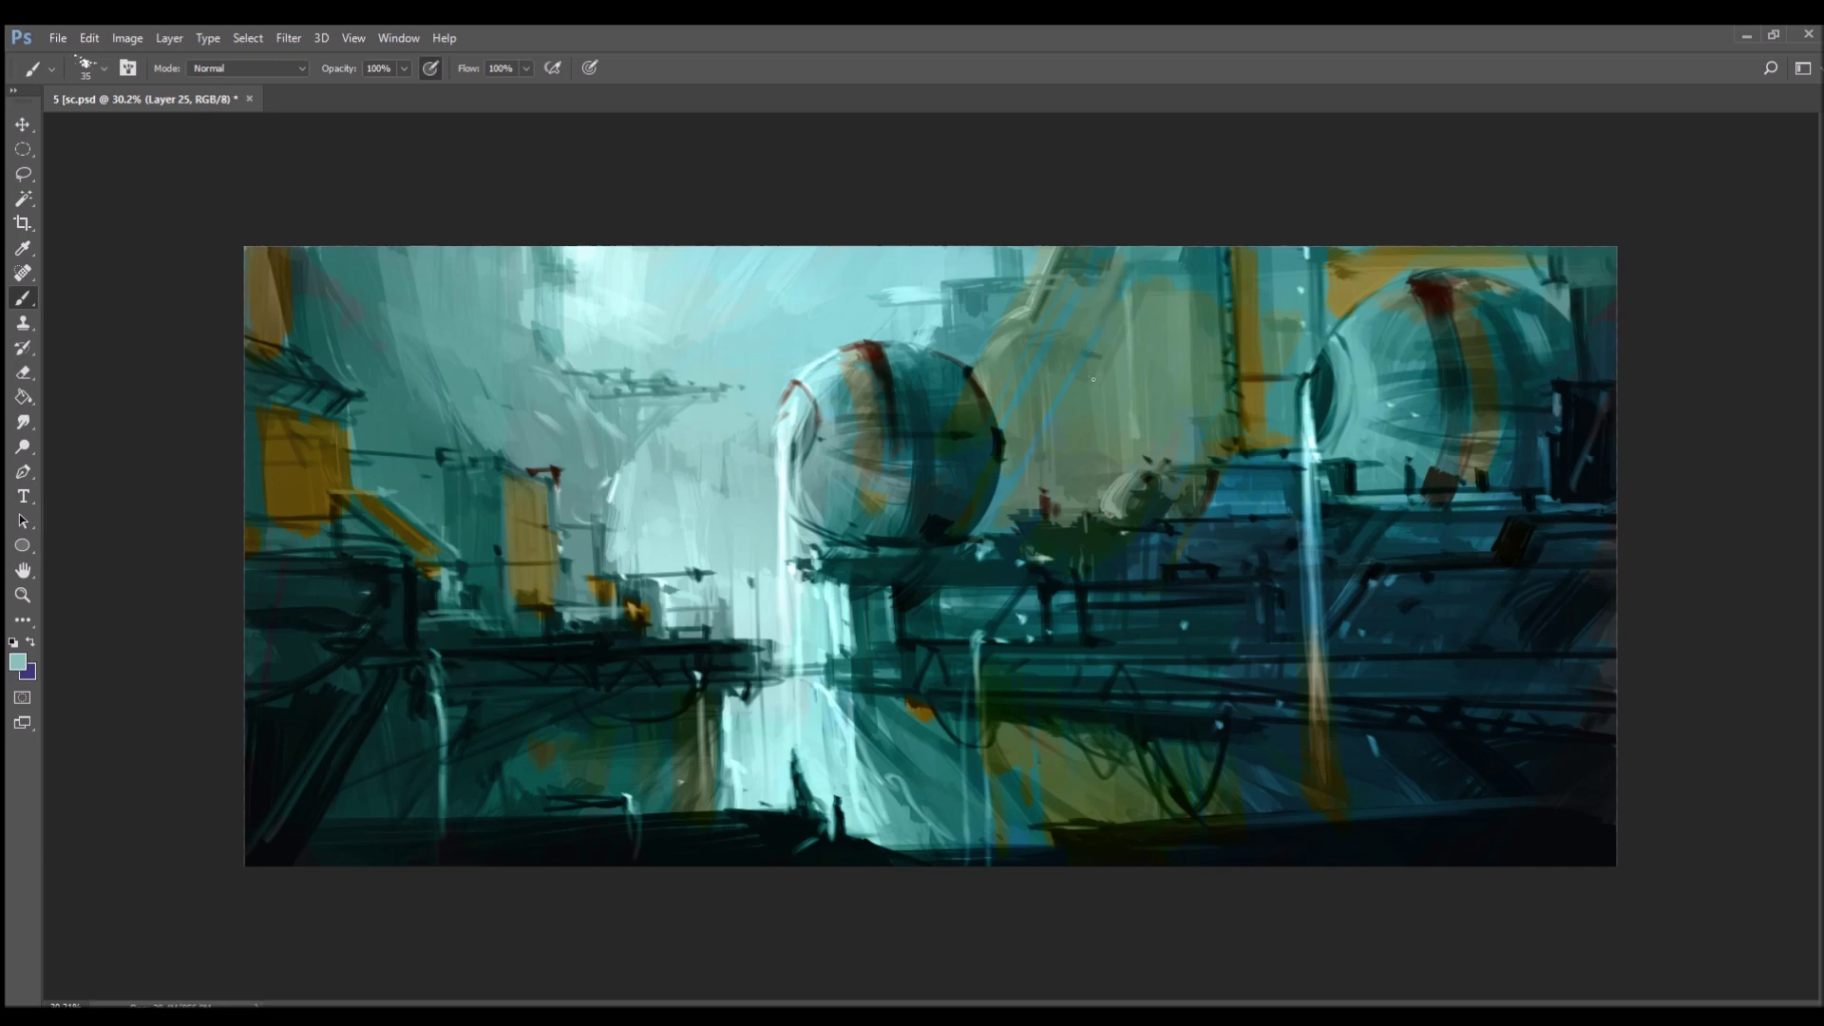
{"action": "left_click_drag", "start_coordinate": [1098, 359], "coordinate": [1009, 523]}
{"action": "left_click_drag", "start_coordinate": [912, 703], "coordinate": [961, 711]}
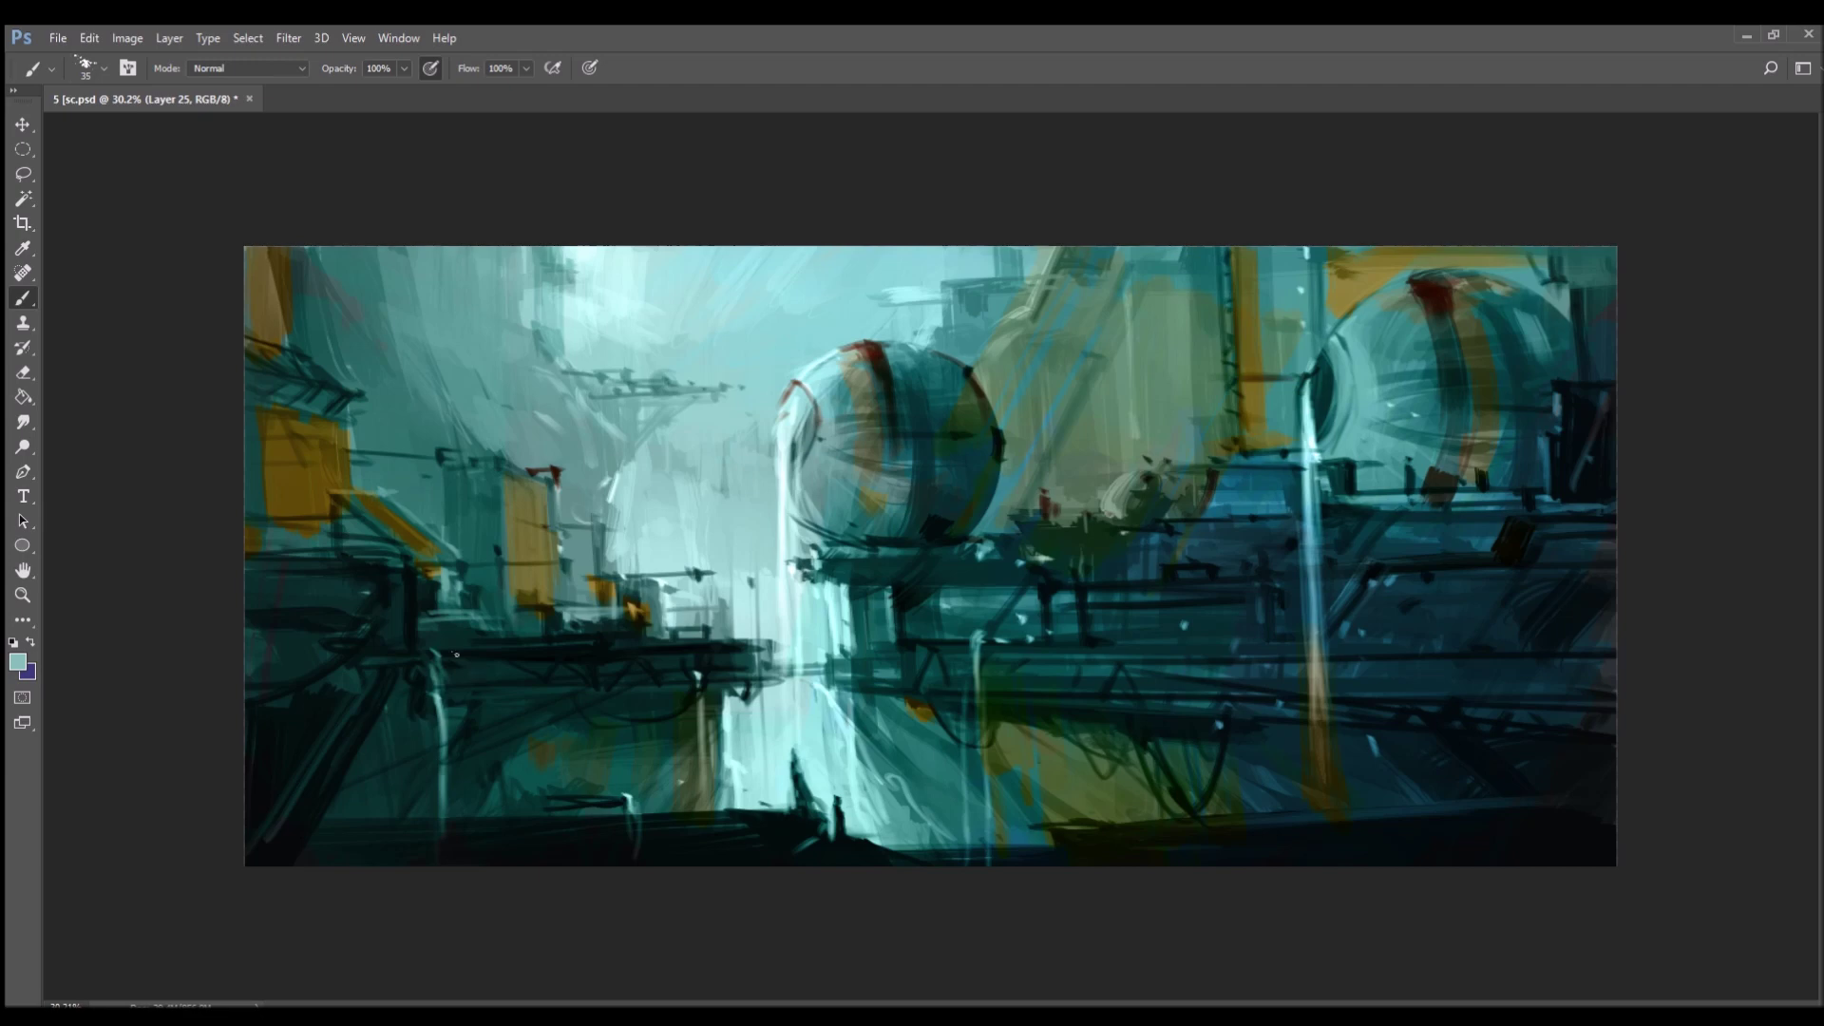
- Pick a bright yellow and add a yellow-green accent to the upper rim of the right sphere's opening
{"action": "left_click_drag", "start_coordinate": [298, 538], "coordinate": [319, 532]}
{"action": "key", "text": "i"}
{"action": "left_click", "coordinate": [1374, 608]}
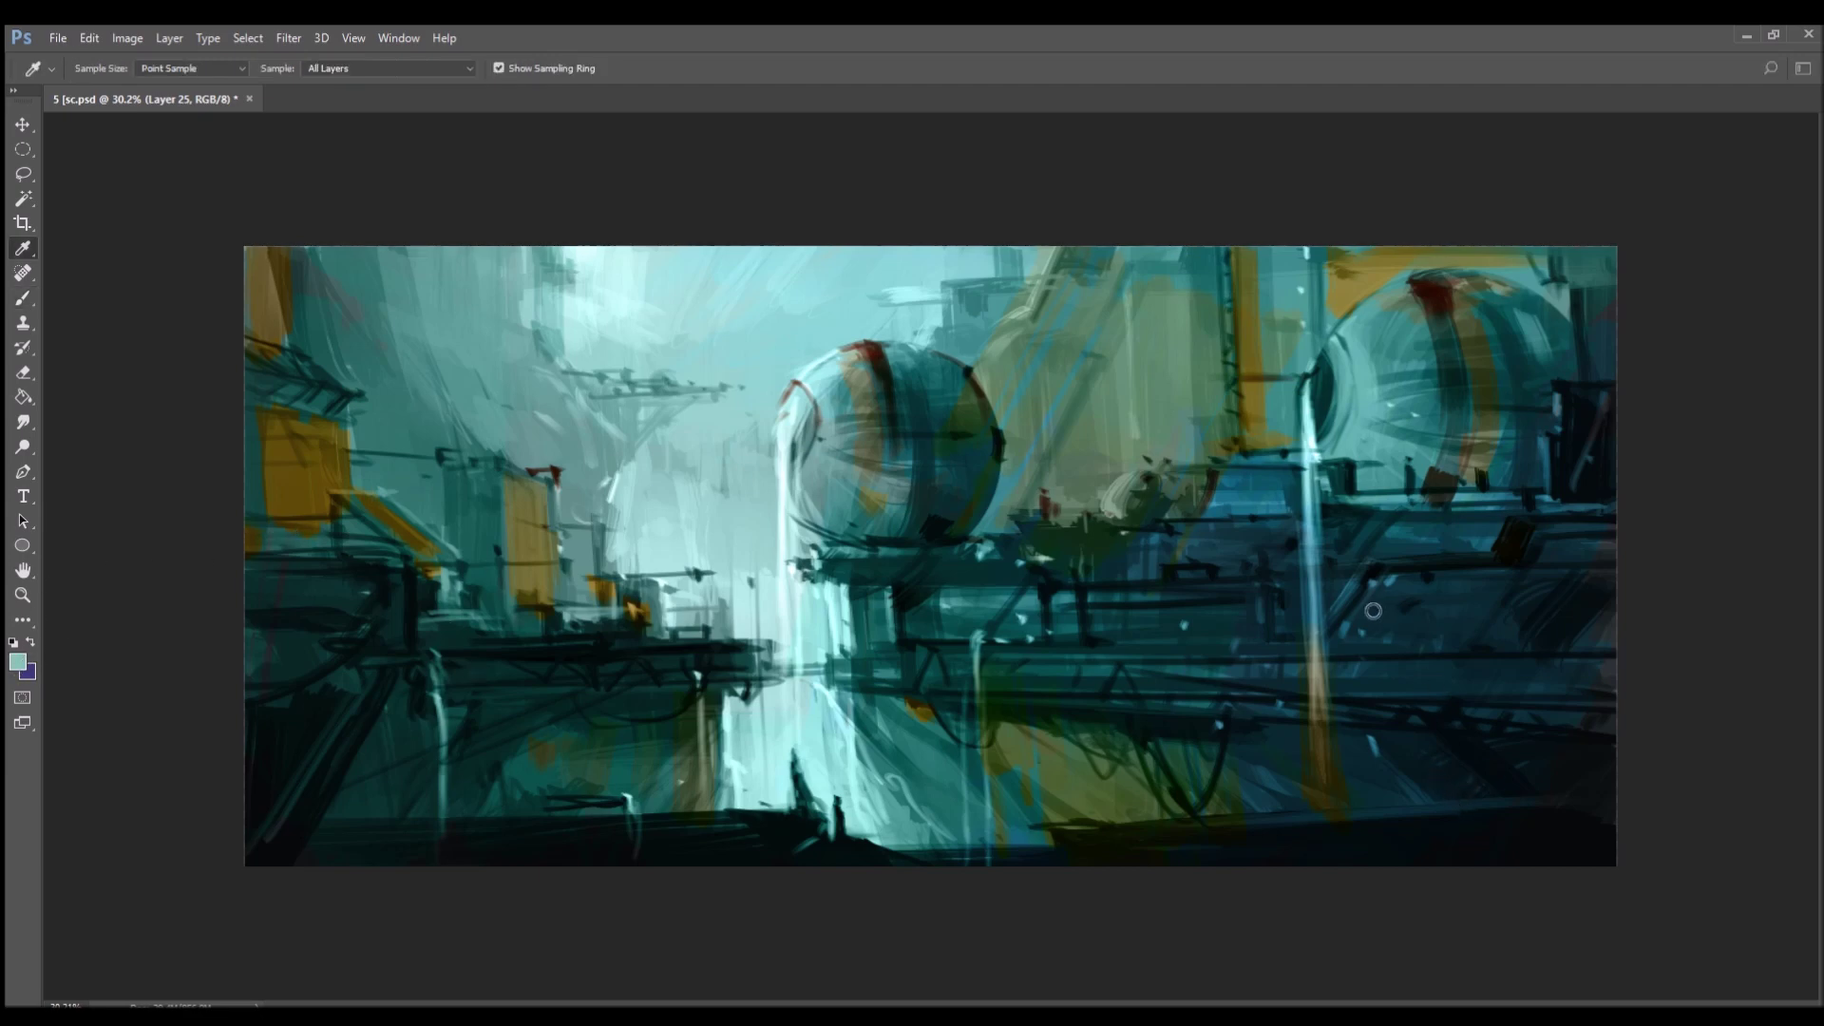
{"action": "left_click", "coordinate": [1560, 560]}
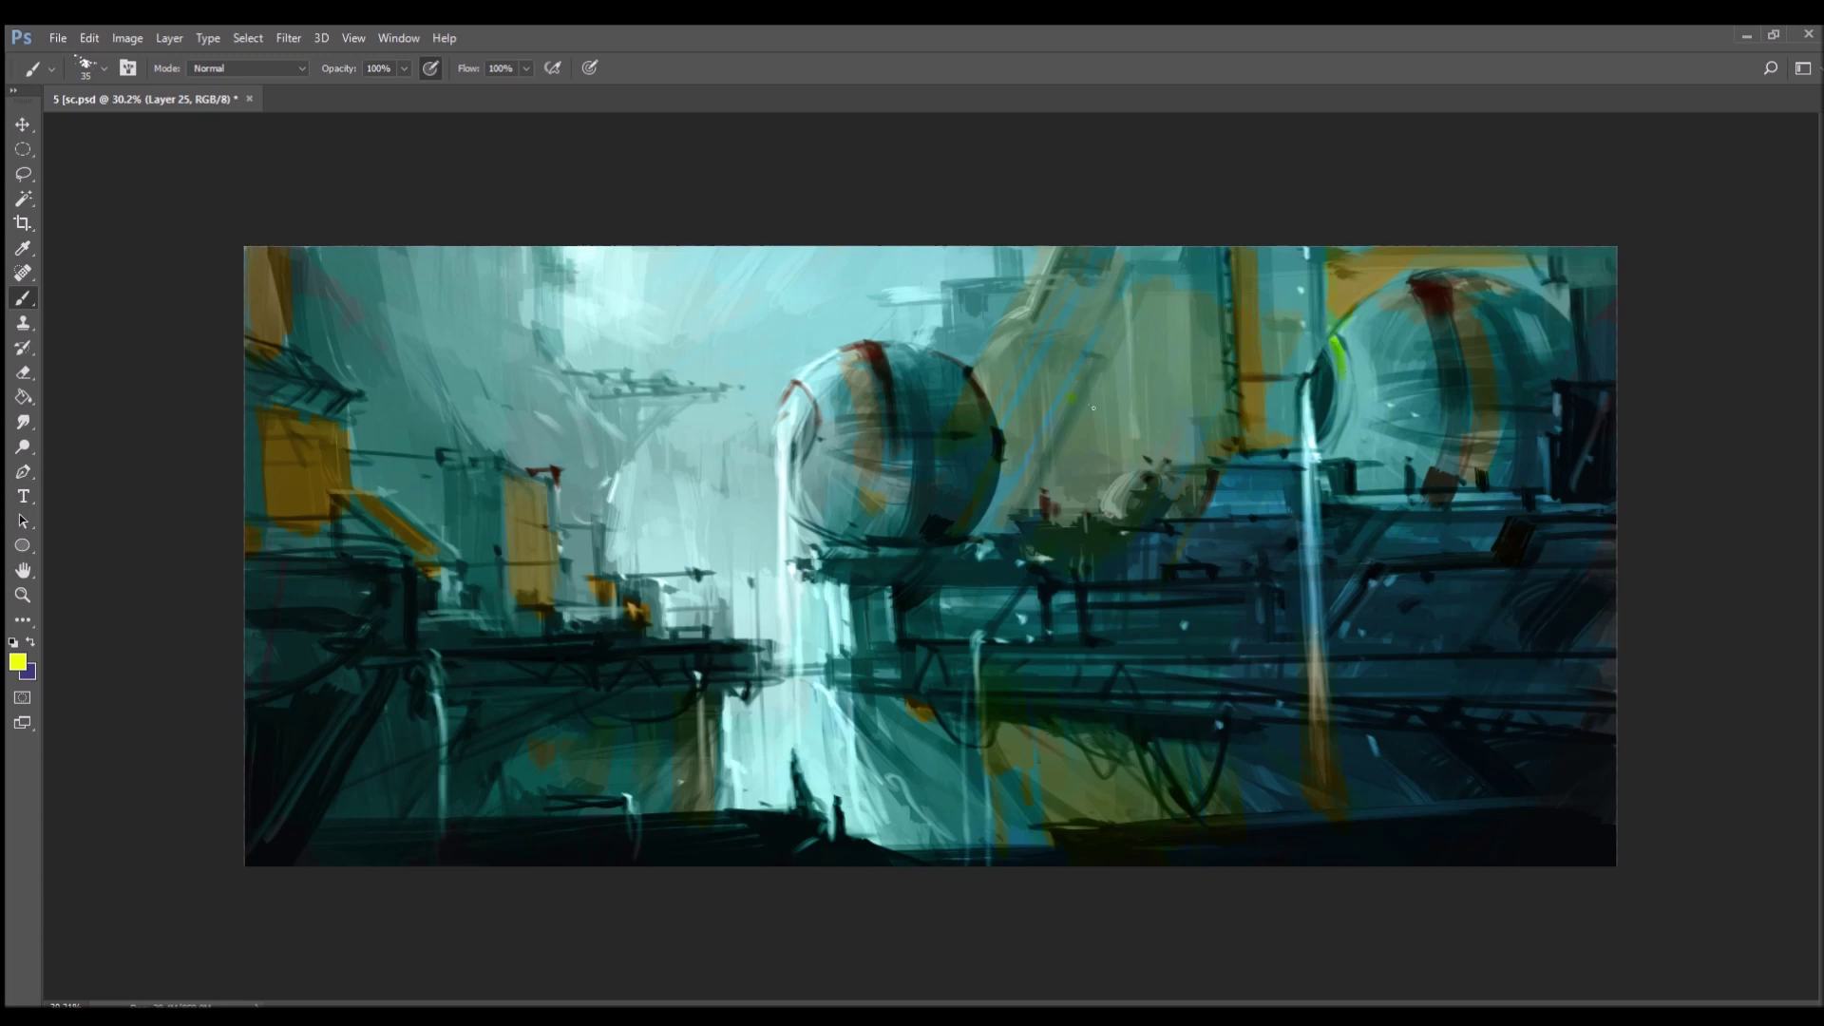
- Draw thin dark horizontal cables from the left sphere across to the ochre tower with a 20 px brush
{"action": "left_click", "coordinate": [996, 460], "text": "alt"}
{"action": "left_click_drag", "start_coordinate": [999, 446], "coordinate": [1051, 442]}
{"action": "left_click_drag", "start_coordinate": [1140, 440], "coordinate": [1235, 436]}
{"action": "left_click_drag", "start_coordinate": [1005, 438], "coordinate": [1081, 435]}
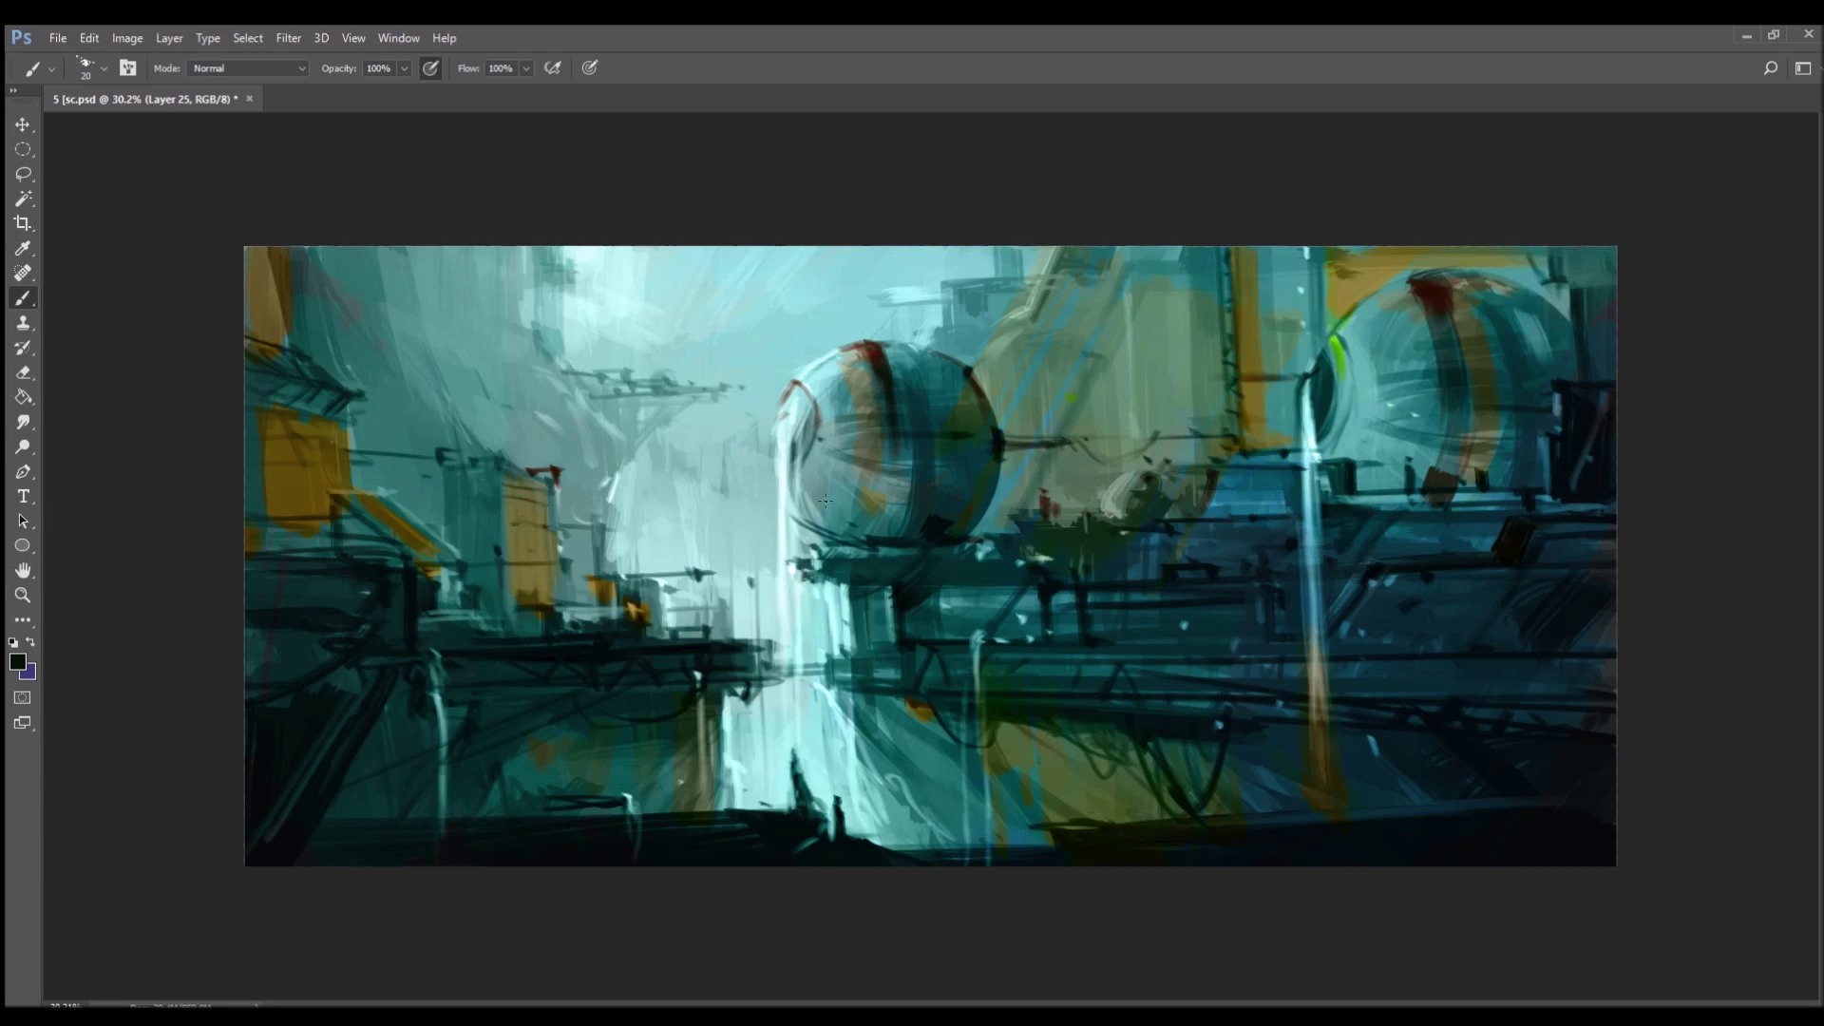
- Paint faint red washes below the right bridge and over its dark block with a 200 px brush in bright red
{"action": "left_click", "coordinate": [775, 538], "text": "alt"}
{"action": "key", "text": "i"}
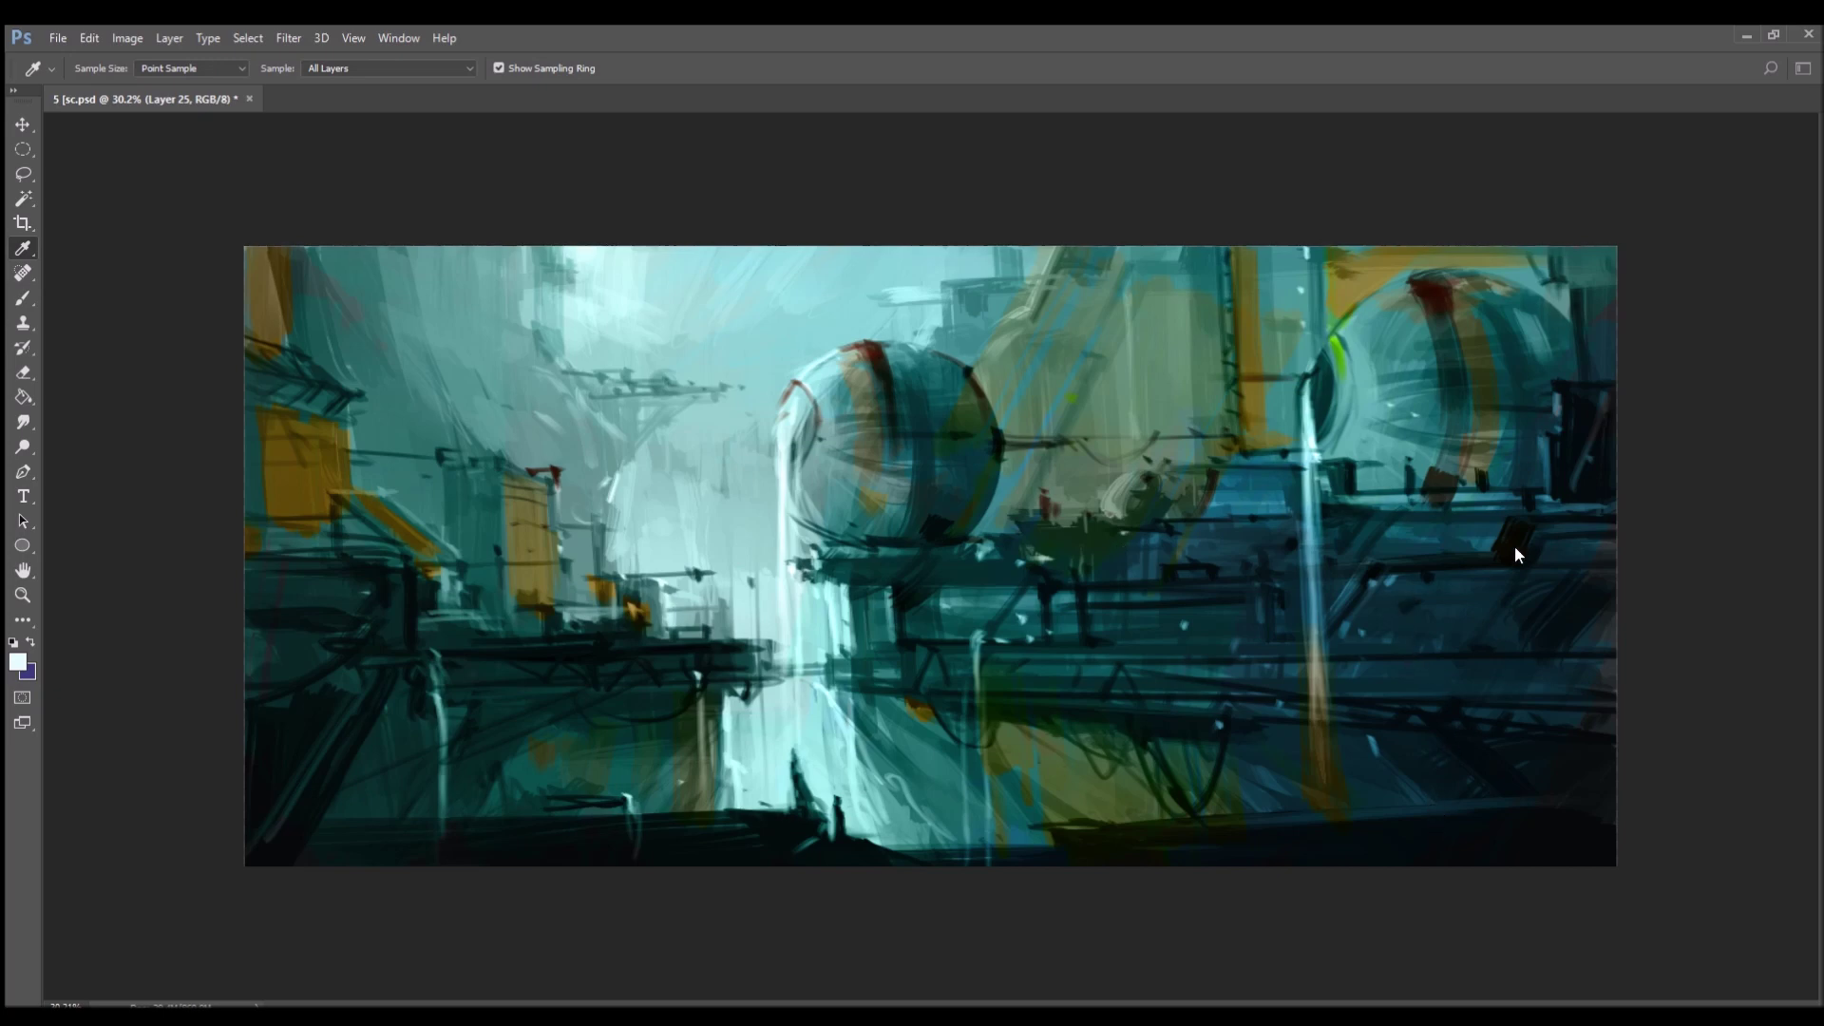
{"action": "left_click", "coordinate": [1570, 561]}
{"action": "key", "text": "bracketright"}
{"action": "key", "text": "bracketright"}
{"action": "key", "text": "bracketright"}
{"action": "key", "text": "bracketright"}
{"action": "key", "text": "bracketright"}
{"action": "key", "text": "bracketright"}
{"action": "key", "text": "bracketright"}
{"action": "key", "text": "bracketright"}
{"action": "key", "text": "bracketright"}
{"action": "key", "text": "bracketright"}
{"action": "key", "text": "bracketright"}
{"action": "key", "text": "bracketright"}
{"action": "key", "text": "bracketright"}
{"action": "key", "text": "bracketright"}
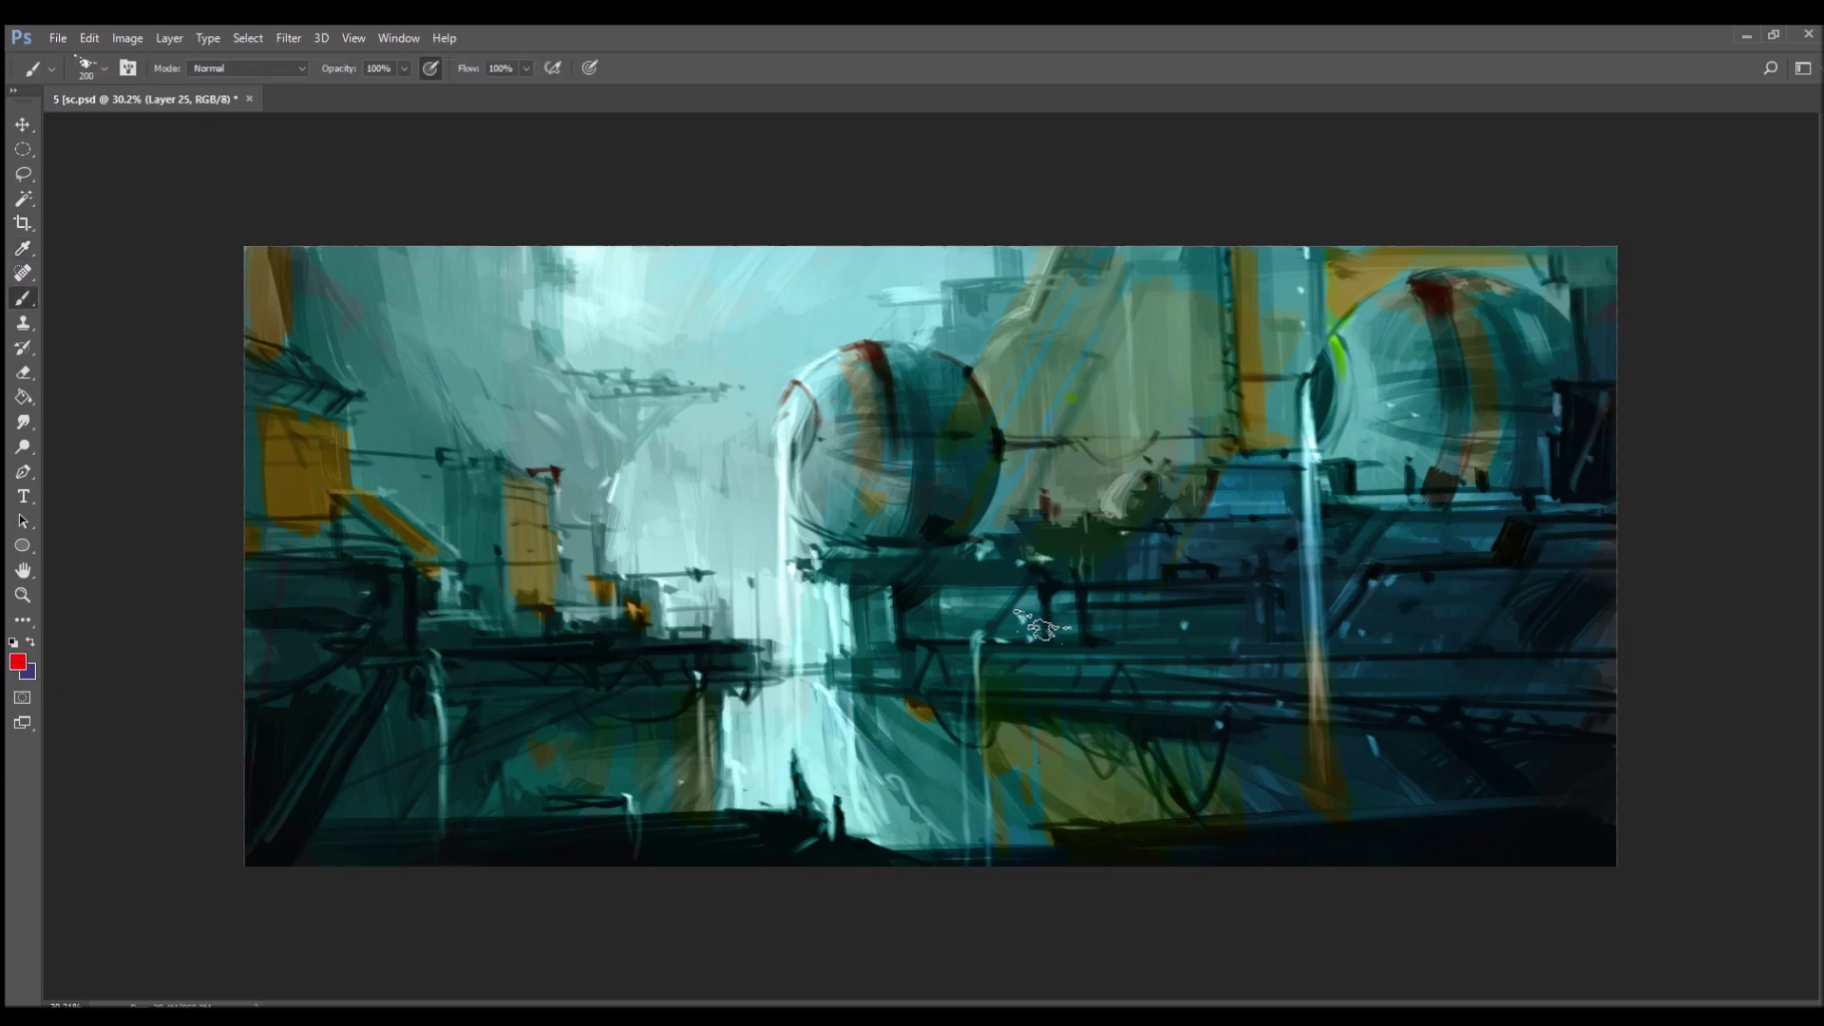
{"action": "mouse_move", "coordinate": [1311, 761]}
{"action": "left_mouse_down"}
{"action": "mouse_move", "coordinate": [1299, 790]}
{"action": "mouse_move", "coordinate": [1254, 766]}
{"action": "left_mouse_up"}
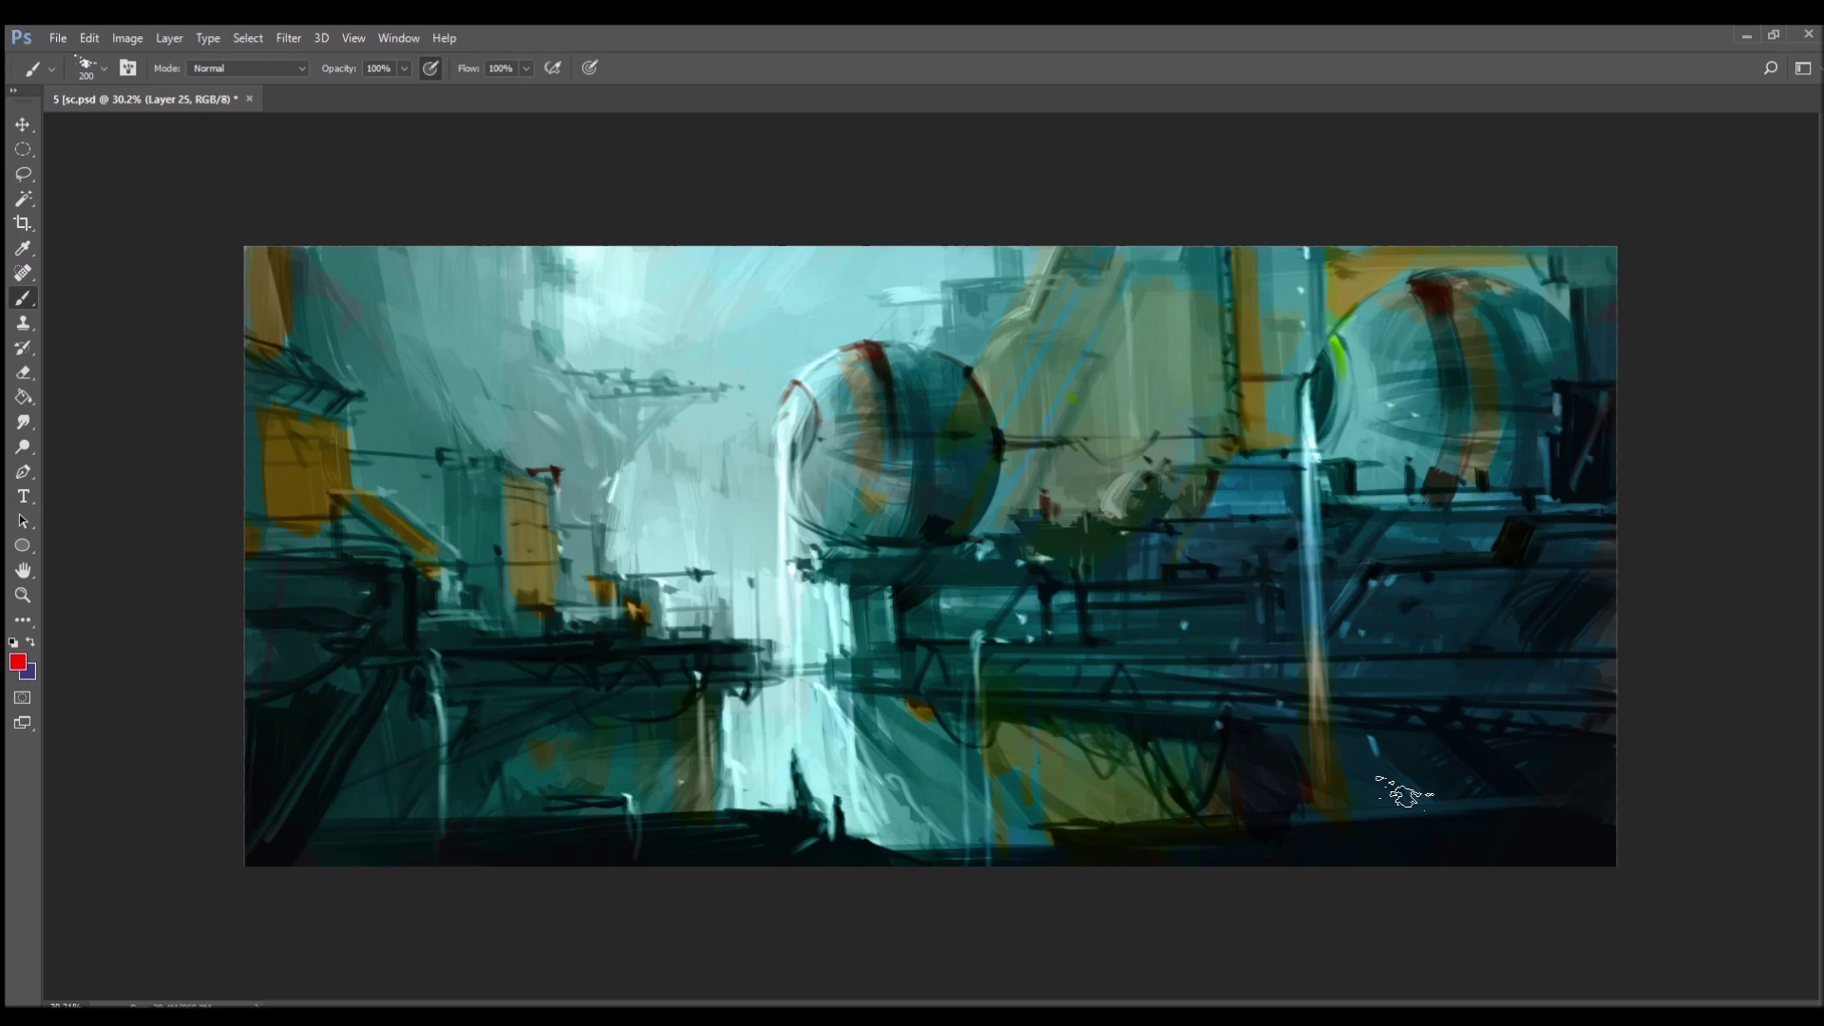
{"action": "left_click_drag", "start_coordinate": [1493, 539], "coordinate": [1483, 574]}
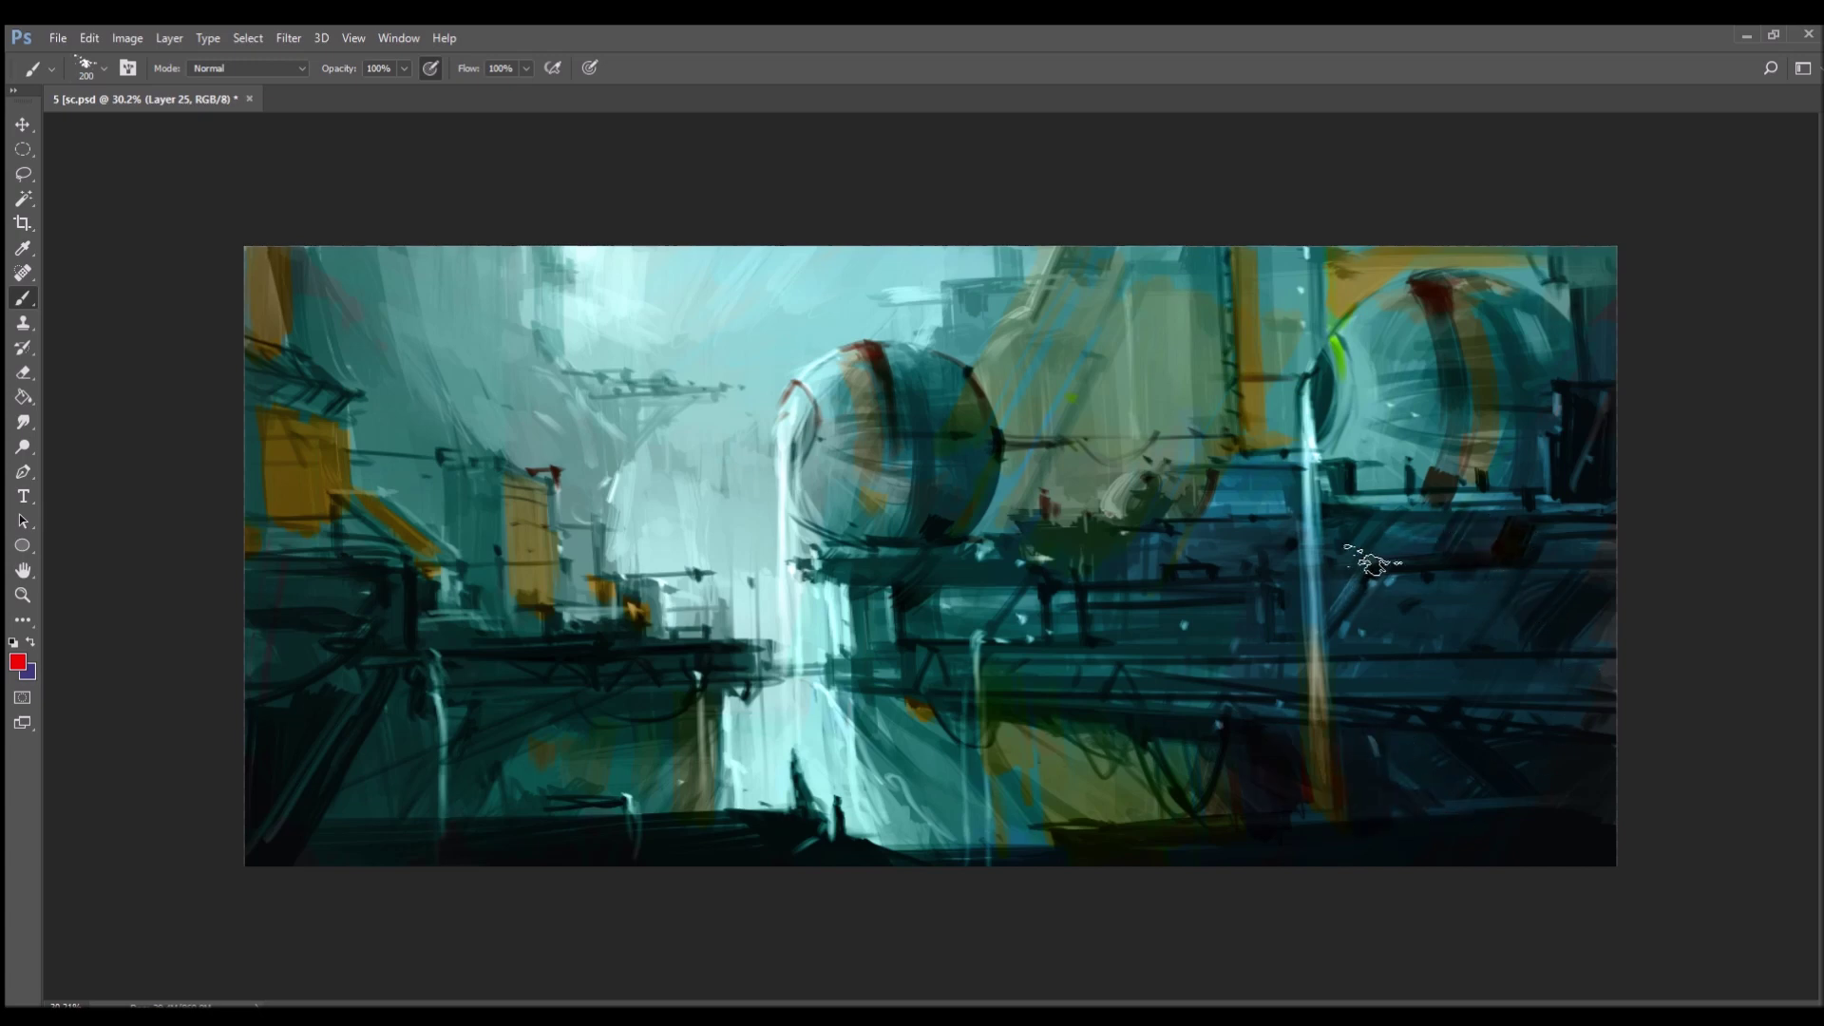
- Glaze red over the right sphere's upper edge and the area beside it, and recolor the top-left ochre panel red
{"action": "mouse_move", "coordinate": [1478, 289]}
{"action": "left_mouse_down"}
{"action": "mouse_move", "coordinate": [1554, 315]}
{"action": "mouse_move", "coordinate": [1558, 383]}
{"action": "left_mouse_up"}
{"action": "mouse_move", "coordinate": [1548, 300]}
{"action": "left_mouse_down"}
{"action": "mouse_move", "coordinate": [1611, 267]}
{"action": "mouse_move", "coordinate": [1636, 390]}
{"action": "left_mouse_up"}
{"action": "left_click_drag", "start_coordinate": [249, 242], "coordinate": [285, 346]}
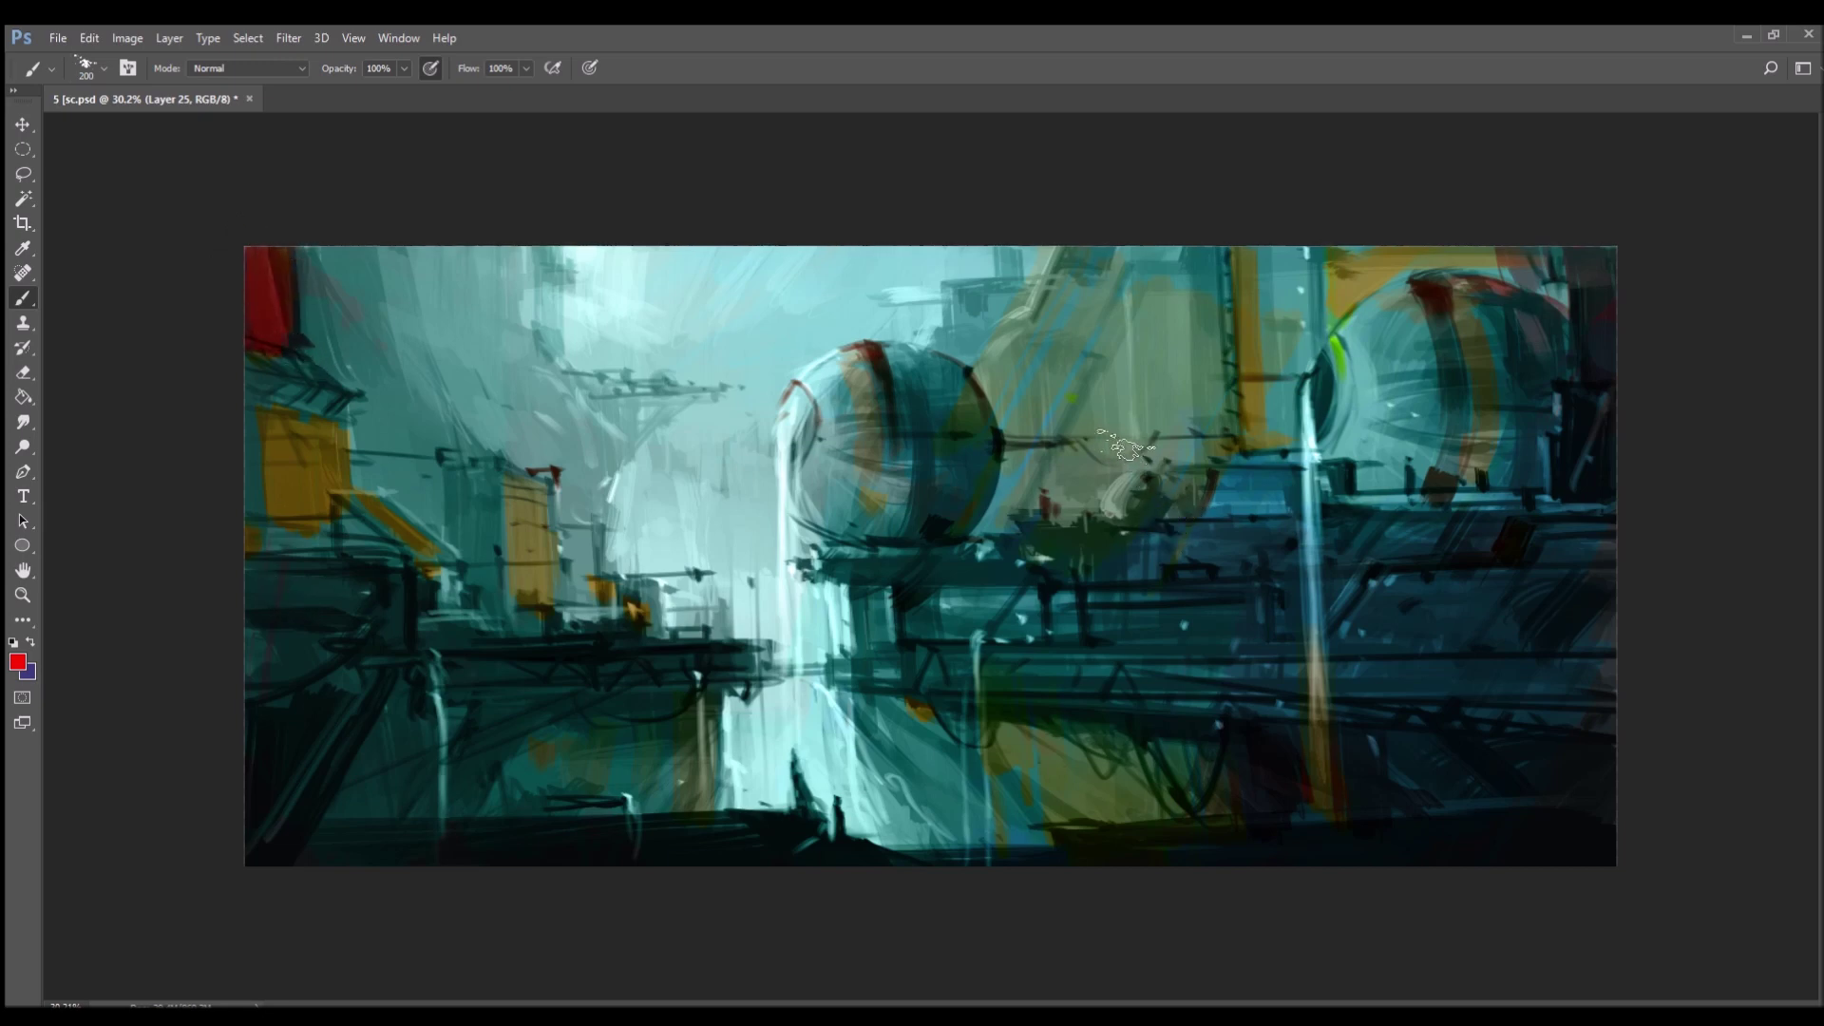
- Add small red accents at the left sphere's base and along the upper deck of the right bridge with a 45 px brush
{"action": "key", "text": "bracketleft"}
{"action": "key", "text": "bracketleft"}
{"action": "key", "text": "bracketleft"}
{"action": "key", "text": "bracketleft"}
{"action": "key", "text": "bracketleft"}
{"action": "key", "text": "bracketleft"}
{"action": "key", "text": "bracketleft"}
{"action": "key", "text": "bracketleft"}
{"action": "mouse_move", "coordinate": [1007, 511]}
{"action": "left_mouse_down"}
{"action": "mouse_move", "coordinate": [974, 530]}
{"action": "mouse_move", "coordinate": [1042, 510]}
{"action": "left_mouse_up"}
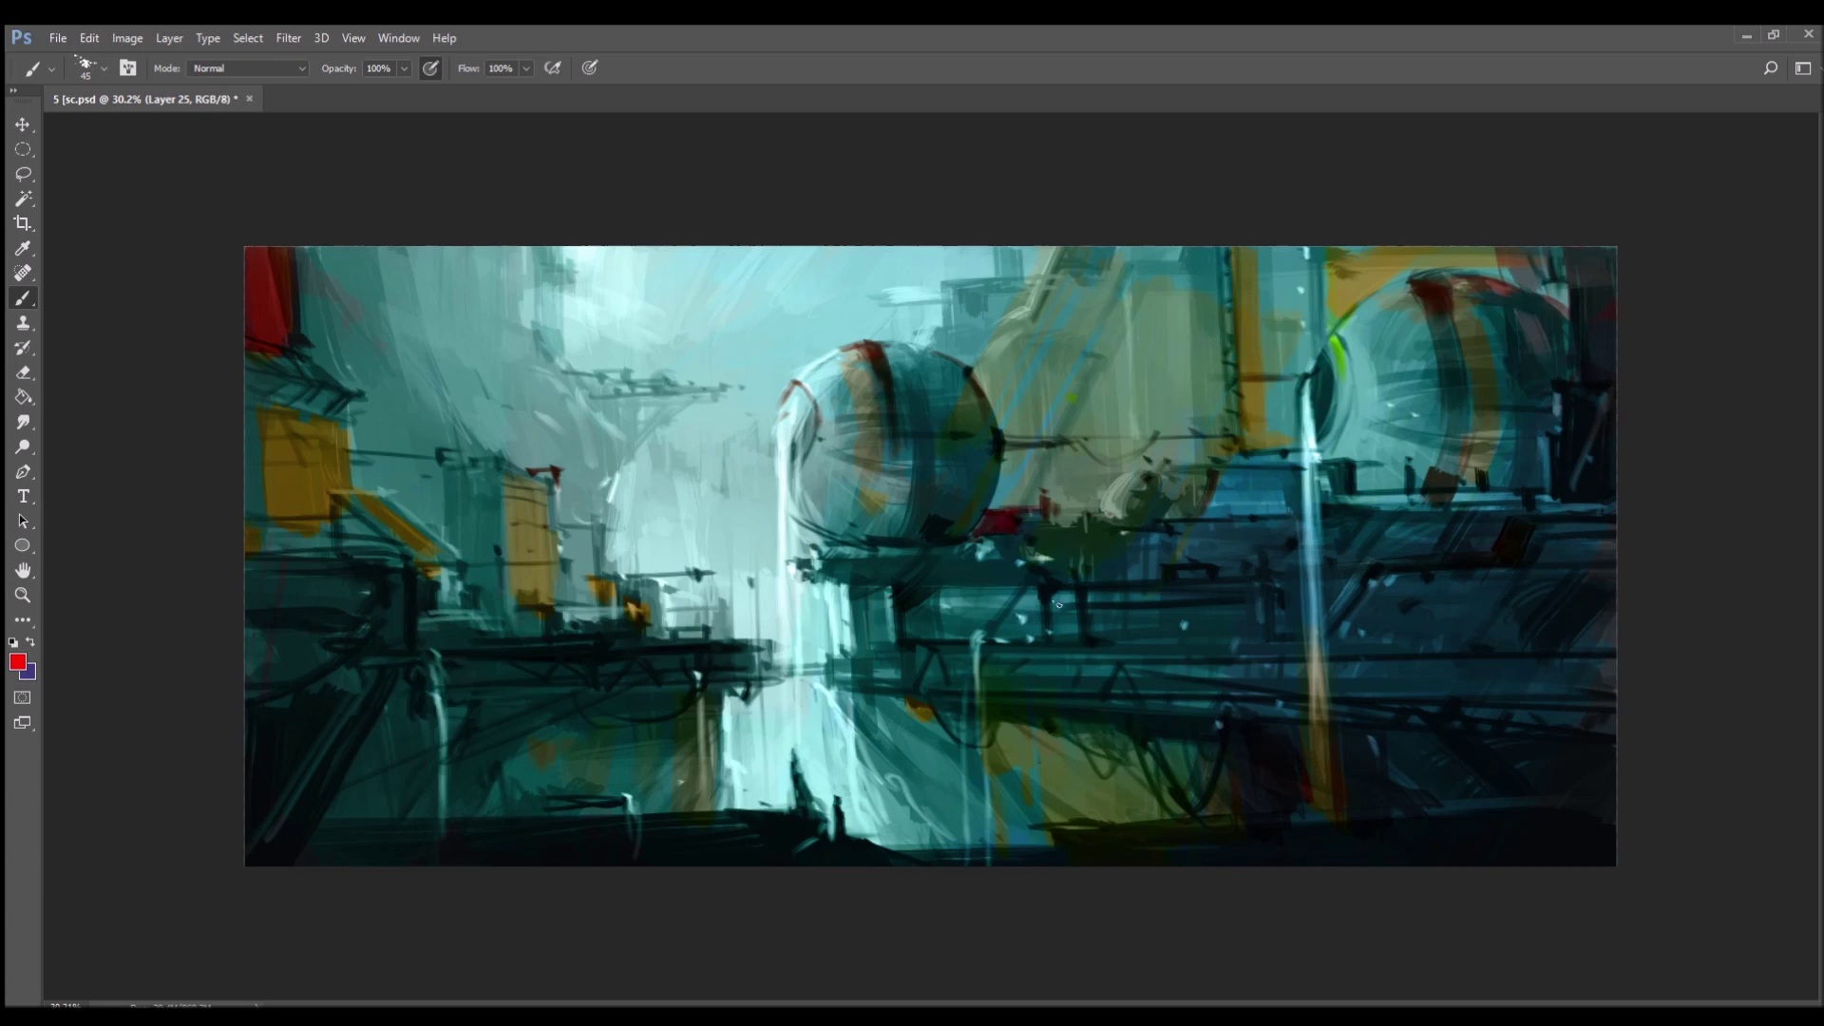
{"action": "left_click_drag", "start_coordinate": [1195, 532], "coordinate": [1297, 520]}
{"action": "left_click_drag", "start_coordinate": [1212, 473], "coordinate": [1291, 465]}
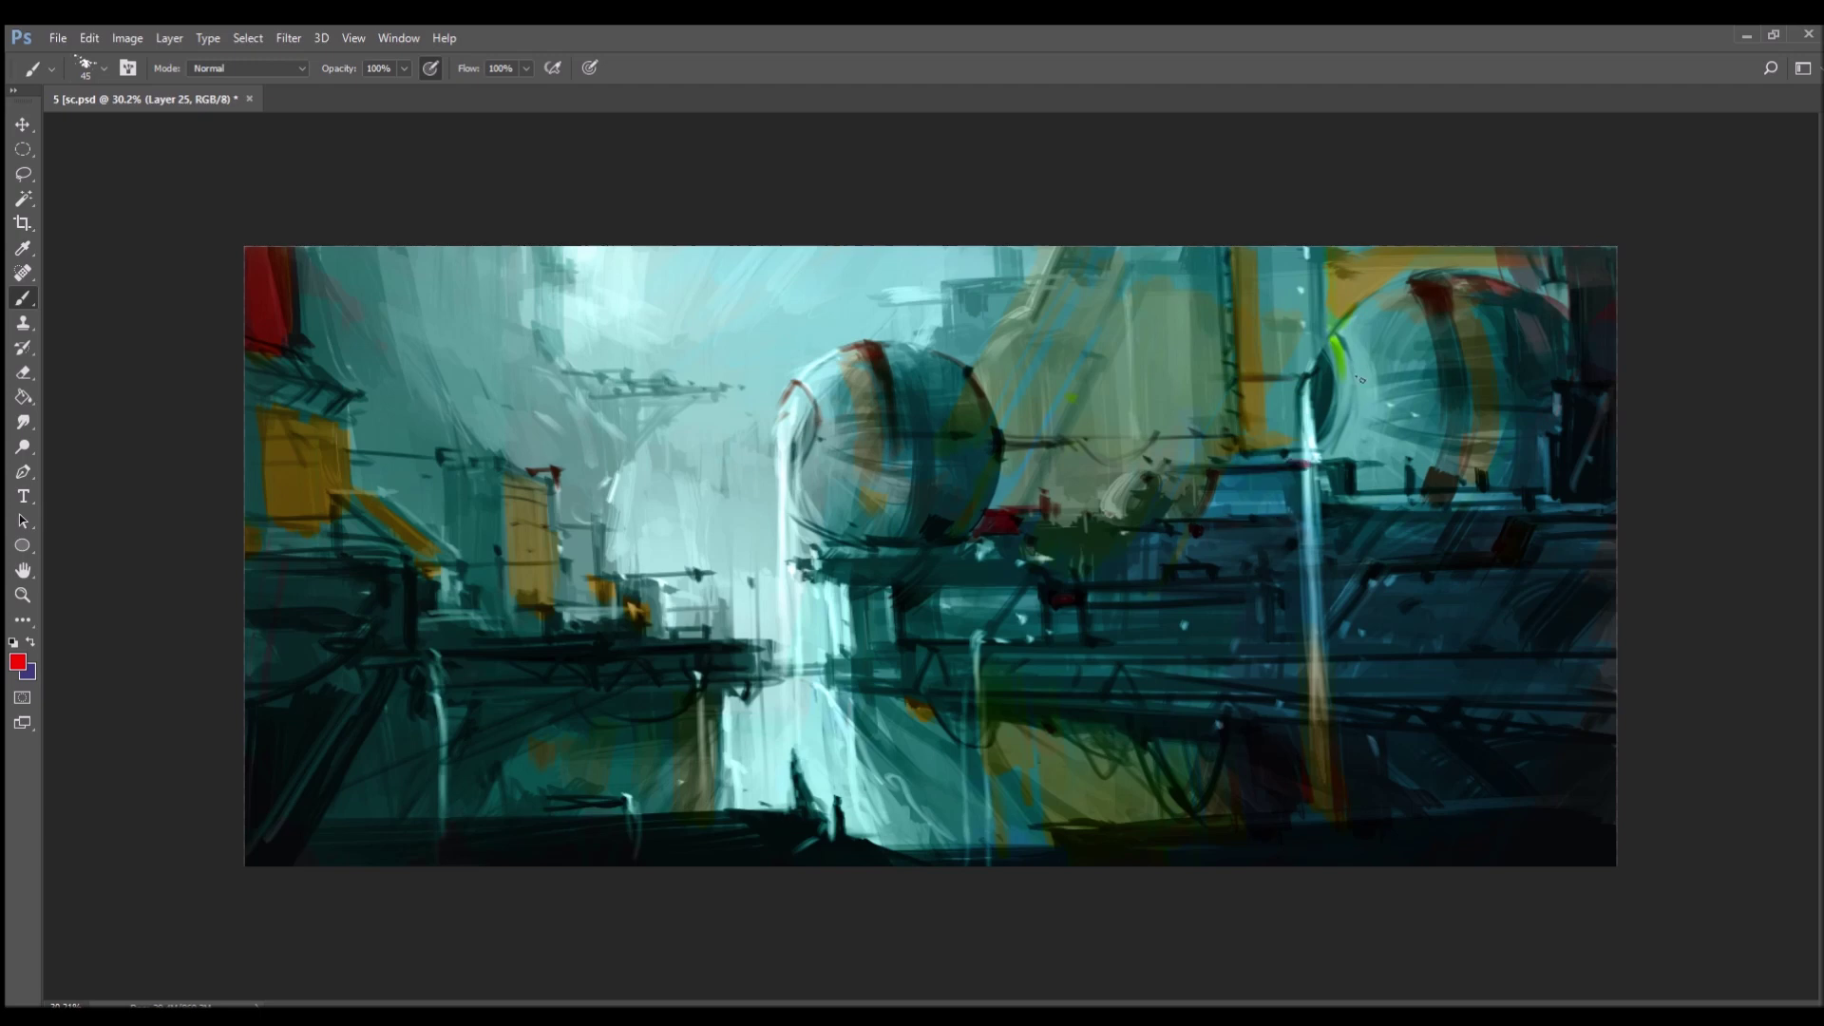
- Add red strokes to the right sphere's opening, the right bridge's side, the ochre area beneath it and both bridge ends near the waterfall
{"action": "left_click_drag", "start_coordinate": [1344, 331], "coordinate": [1349, 446]}
{"action": "mouse_move", "coordinate": [1438, 566]}
{"action": "left_mouse_down"}
{"action": "mouse_move", "coordinate": [1390, 635]}
{"action": "mouse_move", "coordinate": [1445, 631]}
{"action": "left_mouse_up"}
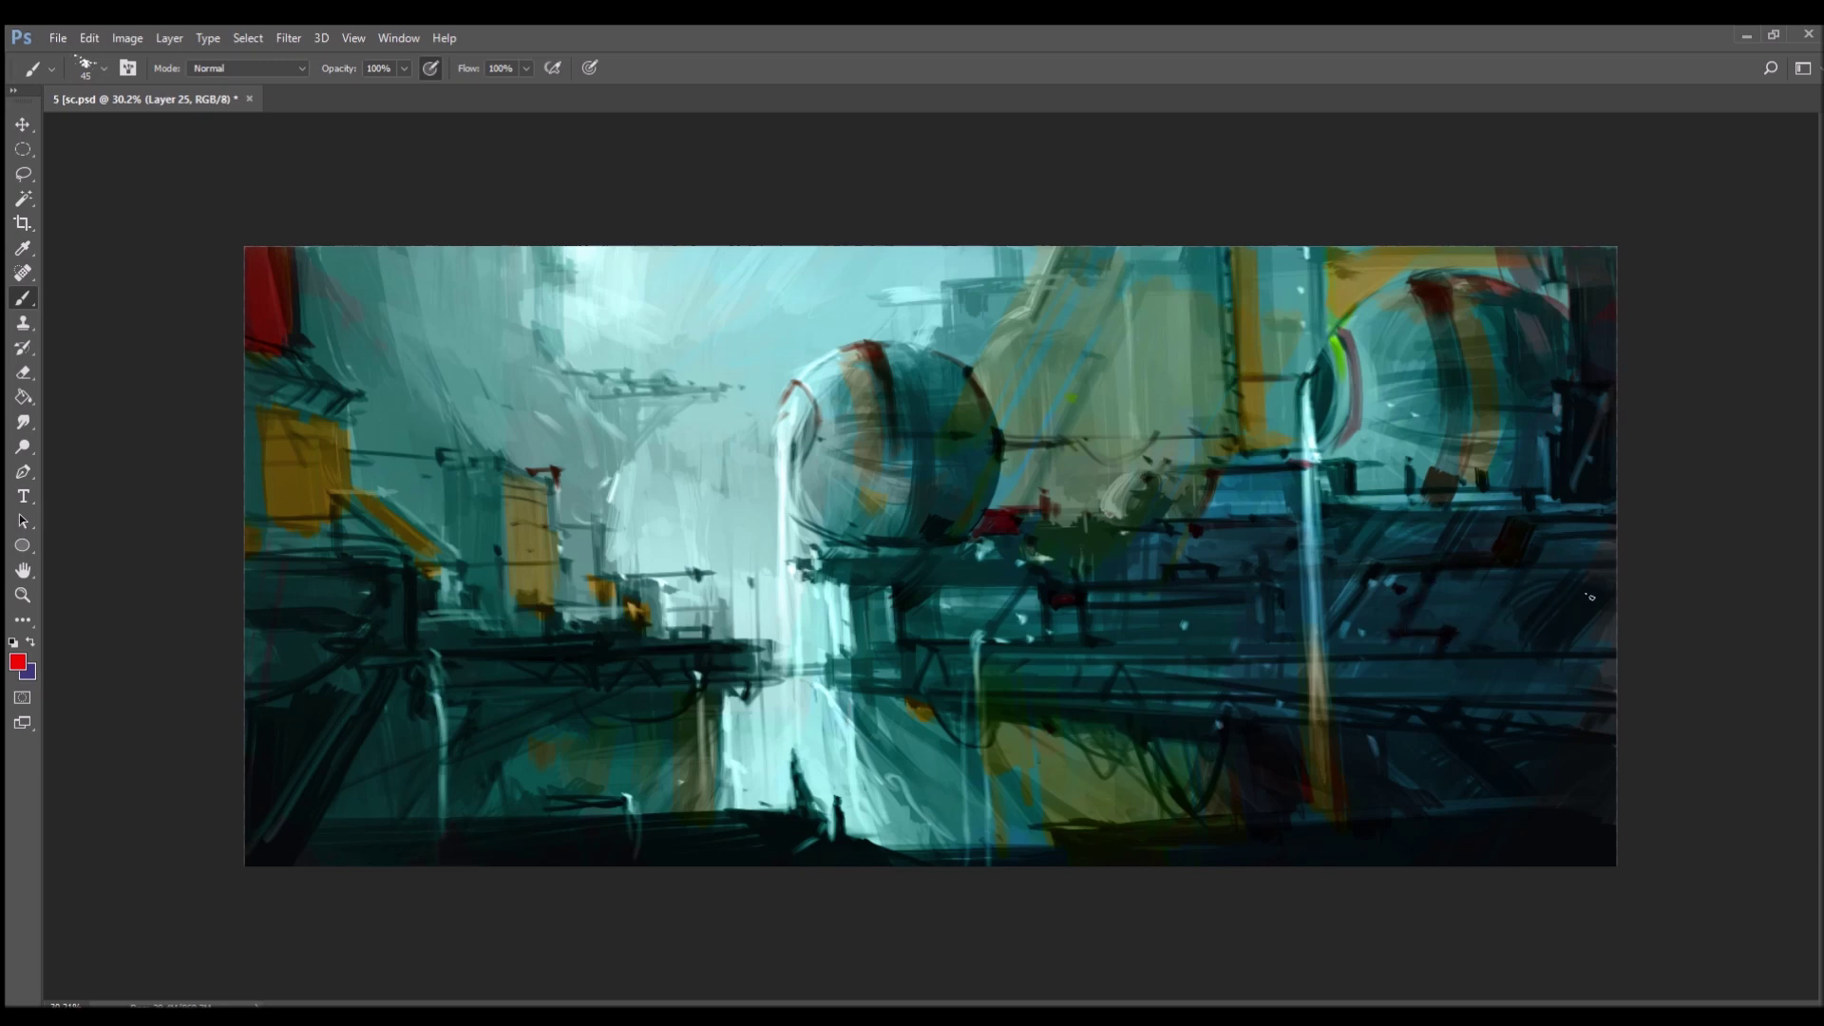
{"action": "mouse_move", "coordinate": [1564, 662]}
{"action": "left_mouse_down"}
{"action": "mouse_move", "coordinate": [1537, 711]}
{"action": "mouse_move", "coordinate": [1585, 654]}
{"action": "mouse_move", "coordinate": [1549, 727]}
{"action": "left_mouse_up"}
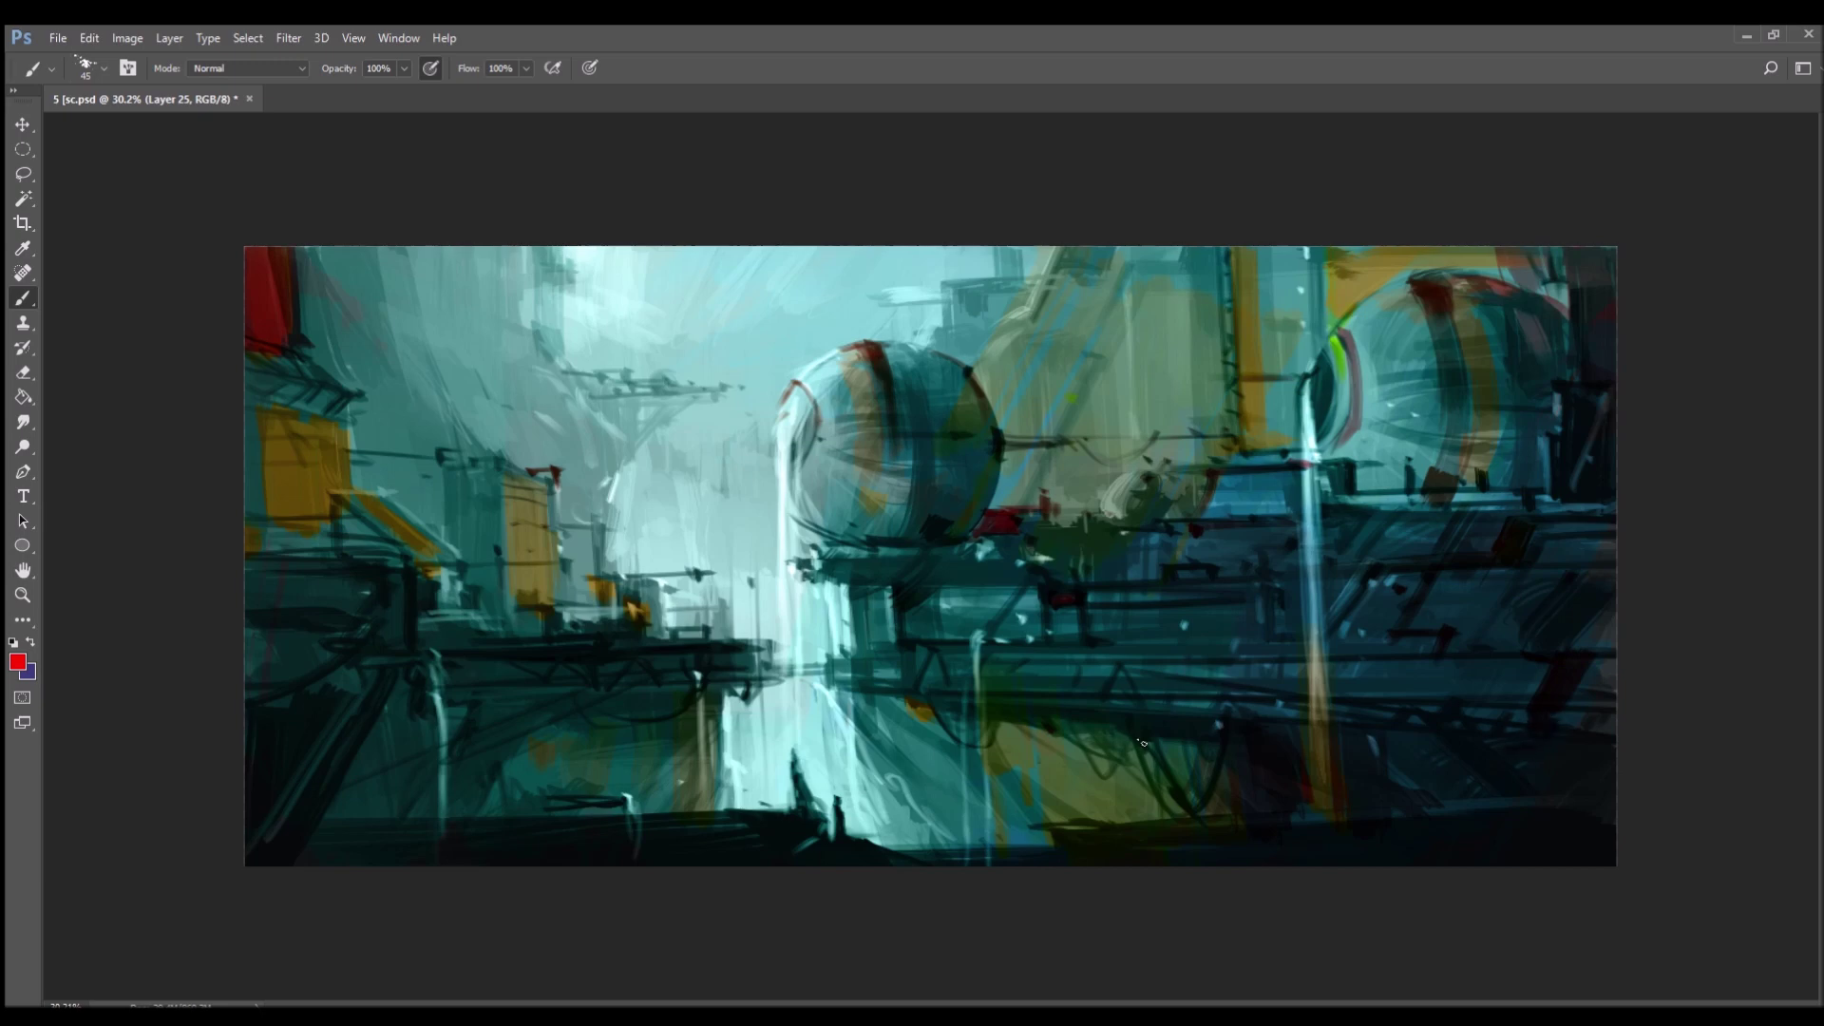
{"action": "mouse_move", "coordinate": [1043, 759]}
{"action": "left_mouse_down"}
{"action": "mouse_move", "coordinate": [1067, 790]}
{"action": "mouse_move", "coordinate": [1003, 757]}
{"action": "mouse_move", "coordinate": [1057, 798]}
{"action": "mouse_move", "coordinate": [1020, 747]}
{"action": "mouse_move", "coordinate": [1095, 831]}
{"action": "left_mouse_up"}
{"action": "left_click", "coordinate": [843, 695]}
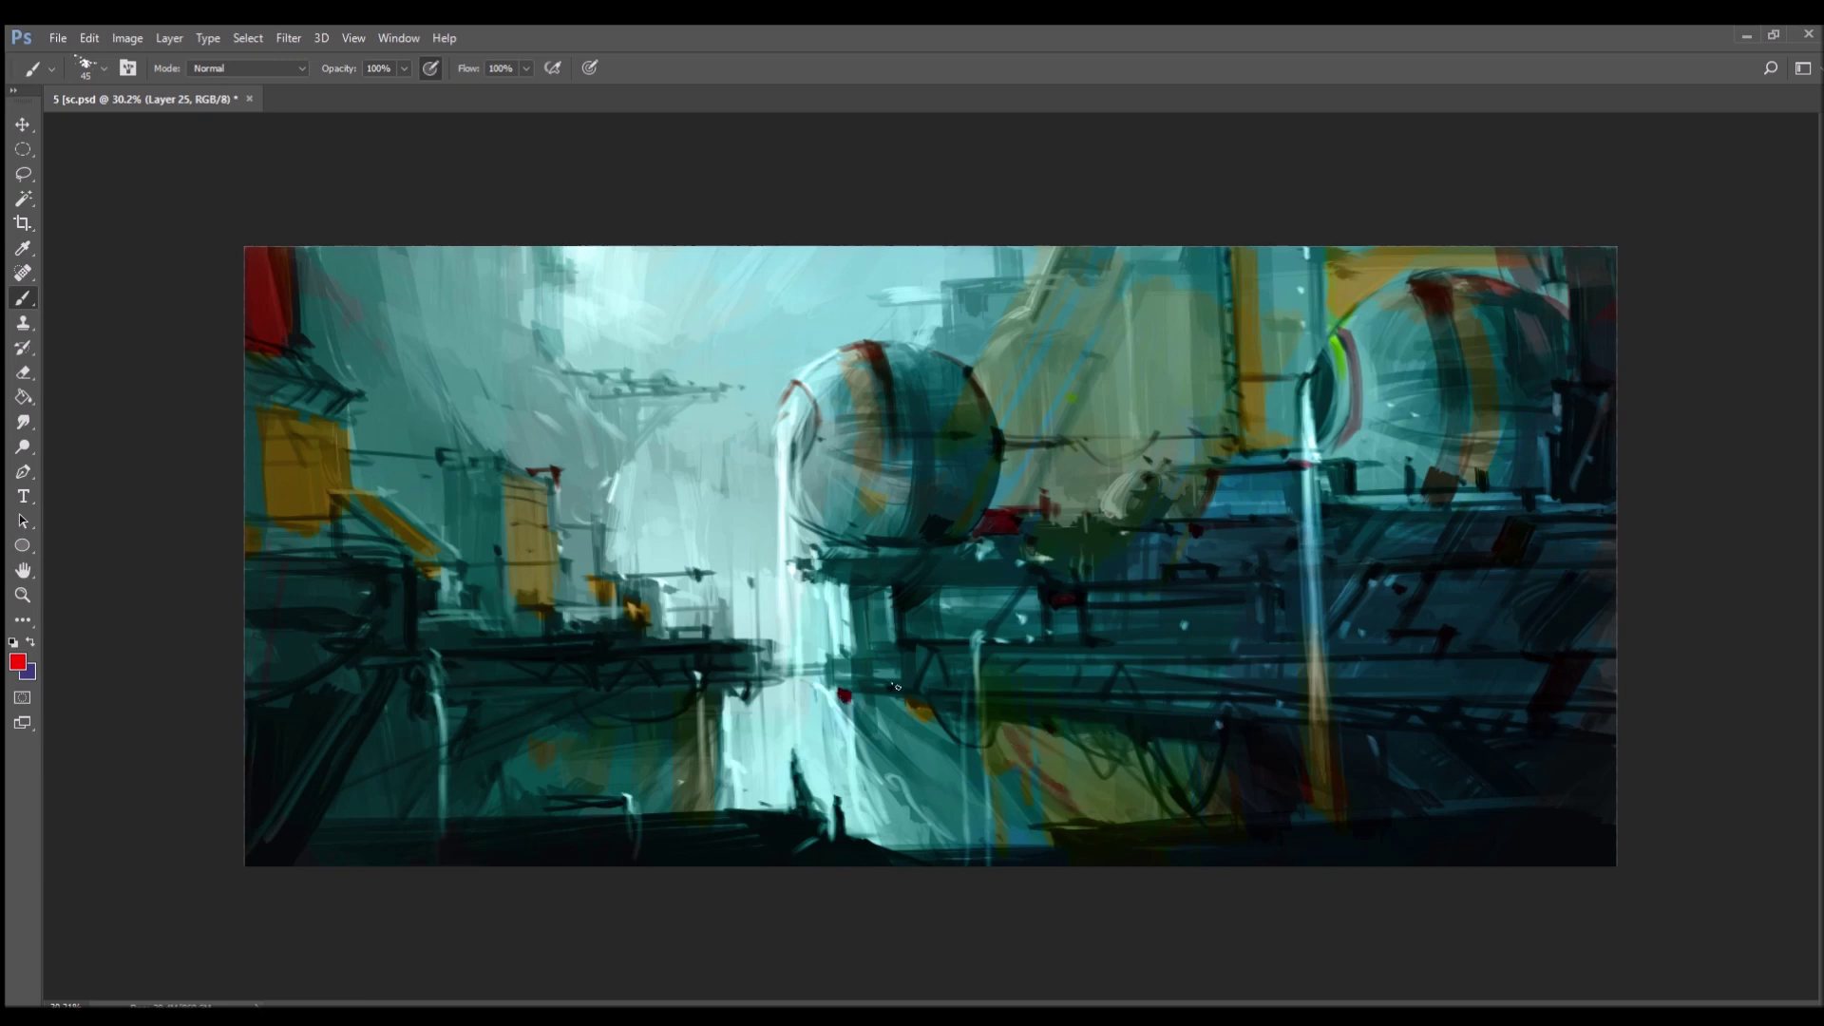
{"action": "left_click_drag", "start_coordinate": [825, 681], "coordinate": [842, 688]}
{"action": "mouse_move", "coordinate": [747, 697]}
{"action": "left_mouse_down"}
{"action": "mouse_move", "coordinate": [722, 731]}
{"action": "mouse_move", "coordinate": [726, 691]}
{"action": "left_mouse_up"}
- Outline the top-left red panel and the ochre tower's upper edges with dark 25 px lines, and trim the tower's slanted edge in teal
{"action": "left_click", "coordinate": [297, 339], "text": "alt"}
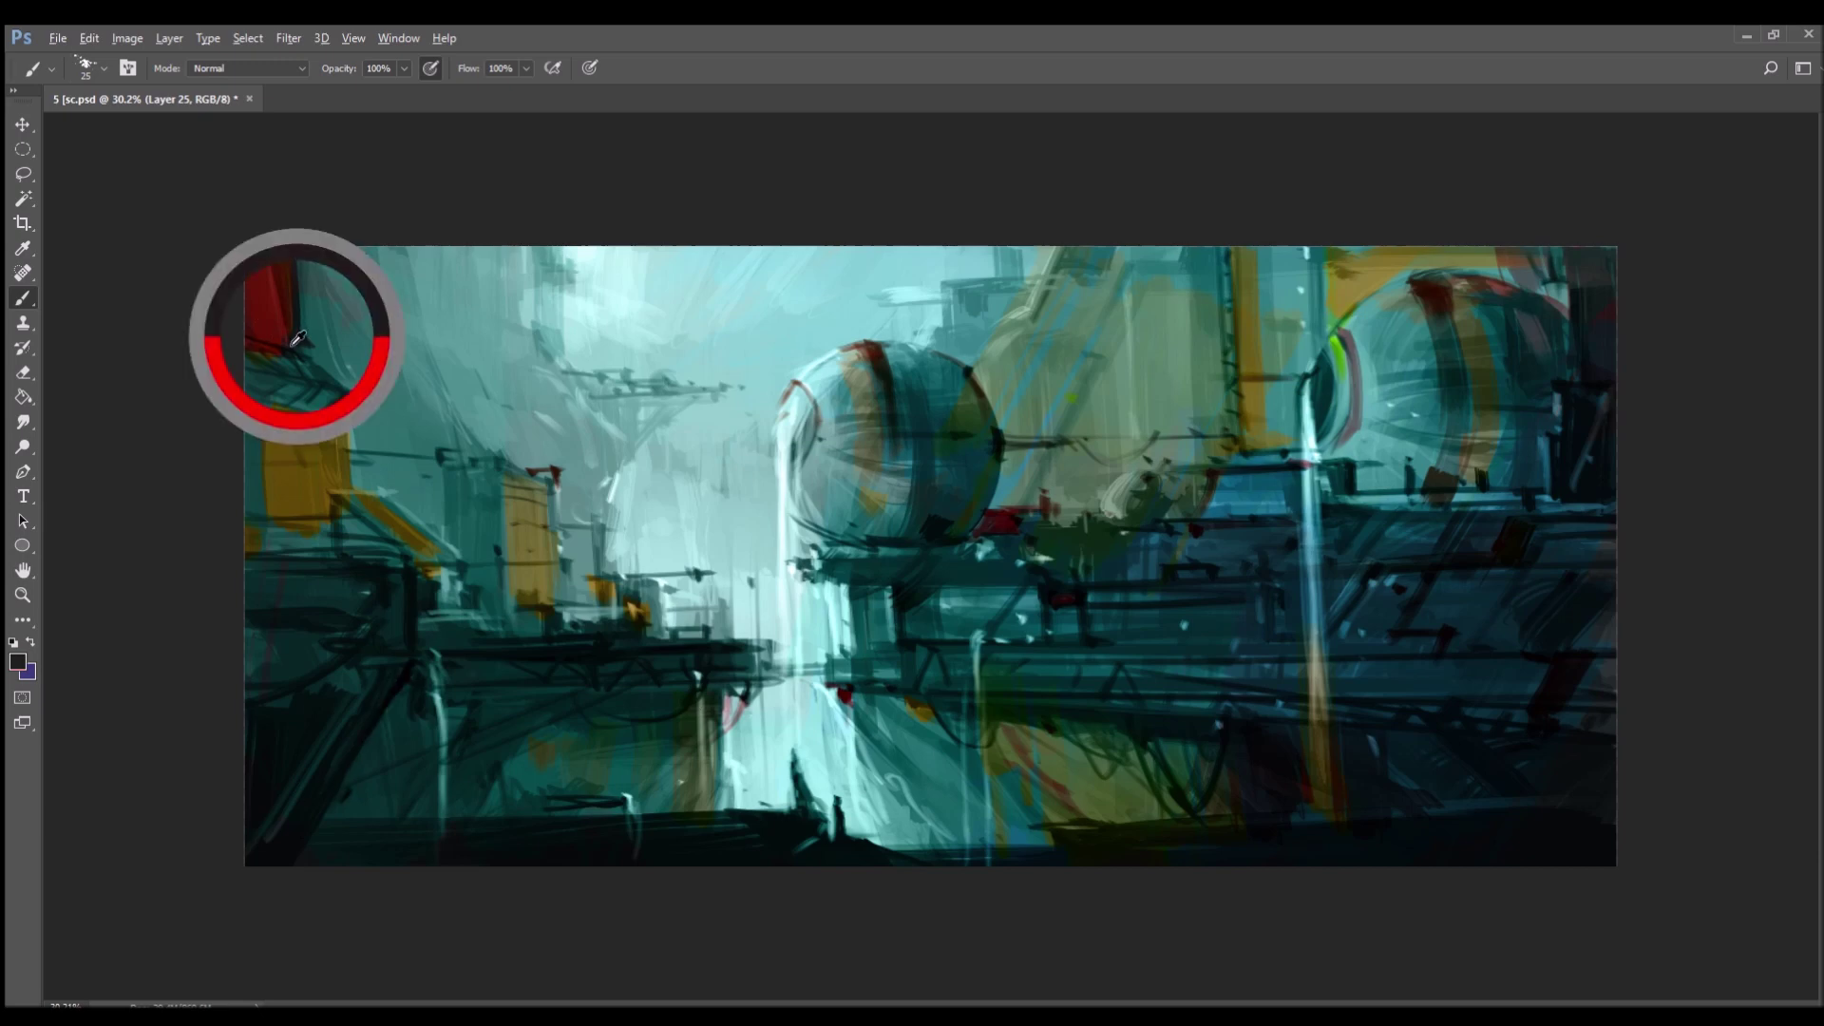
{"action": "left_click_drag", "start_coordinate": [245, 262], "coordinate": [294, 262]}
{"action": "left_click_drag", "start_coordinate": [298, 344], "coordinate": [340, 249]}
{"action": "left_click_drag", "start_coordinate": [340, 249], "coordinate": [302, 336]}
{"action": "mouse_move", "coordinate": [1225, 247]}
{"action": "left_mouse_down"}
{"action": "mouse_move", "coordinate": [1222, 300]}
{"action": "mouse_move", "coordinate": [1321, 242]}
{"action": "mouse_move", "coordinate": [1313, 254]}
{"action": "mouse_move", "coordinate": [1370, 246]}
{"action": "mouse_move", "coordinate": [1438, 275]}
{"action": "left_mouse_up"}
{"action": "left_click_drag", "start_coordinate": [1503, 255], "coordinate": [1507, 268]}
{"action": "mouse_move", "coordinate": [1134, 261]}
{"action": "left_mouse_down"}
{"action": "mouse_move", "coordinate": [1104, 310]}
{"action": "mouse_move", "coordinate": [1186, 265]}
{"action": "left_mouse_up"}
{"action": "left_click_drag", "start_coordinate": [1065, 243], "coordinate": [1038, 296]}
{"action": "left_click", "coordinate": [964, 354], "text": "alt"}
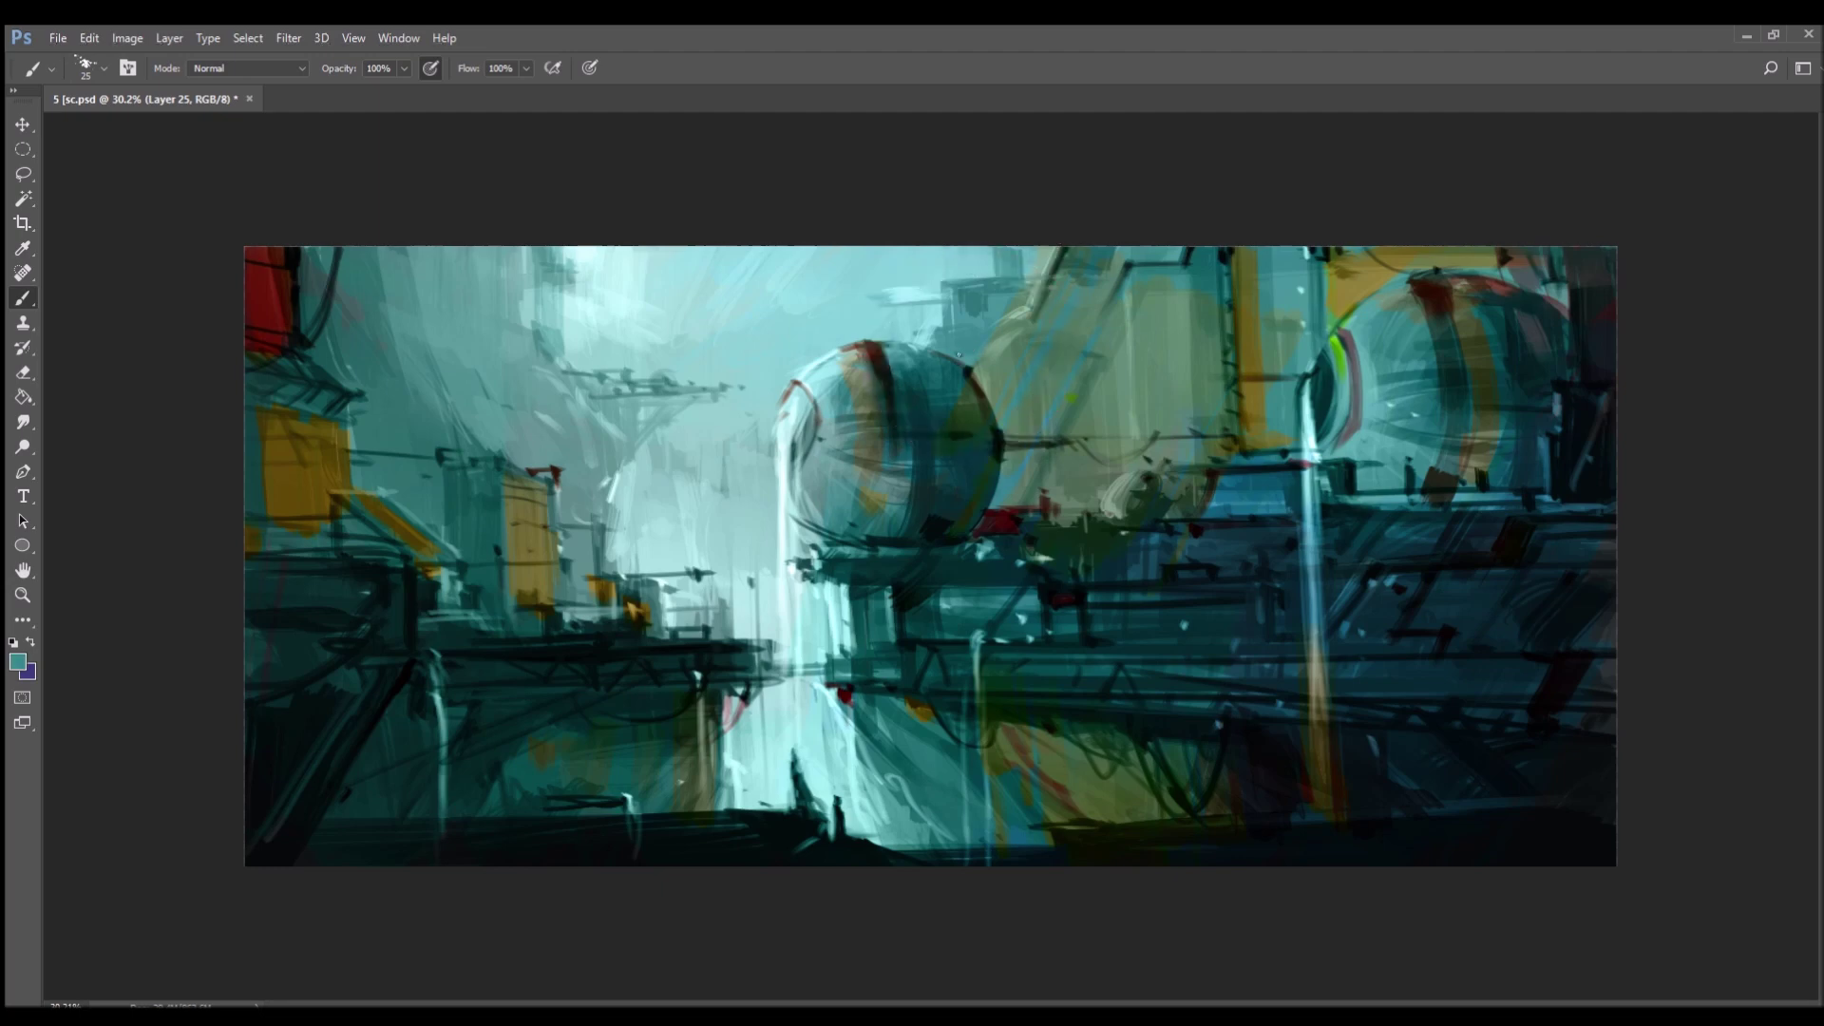
{"action": "mouse_move", "coordinate": [972, 357]}
{"action": "left_mouse_down"}
{"action": "mouse_move", "coordinate": [1015, 315]}
{"action": "mouse_move", "coordinate": [1036, 247]}
{"action": "left_mouse_up"}
- Create a new layer and paint teal structural lines on the right bridge below the right sphere
{"action": "key", "text": "ctrl+shift+alt+n"}
{"action": "left_click", "coordinate": [1004, 520], "text": "alt"}
{"action": "left_click", "coordinate": [1349, 501], "text": "alt"}
{"action": "mouse_move", "coordinate": [1371, 582]}
{"action": "left_mouse_down"}
{"action": "mouse_move", "coordinate": [1380, 563]}
{"action": "mouse_move", "coordinate": [1509, 557]}
{"action": "left_mouse_up"}
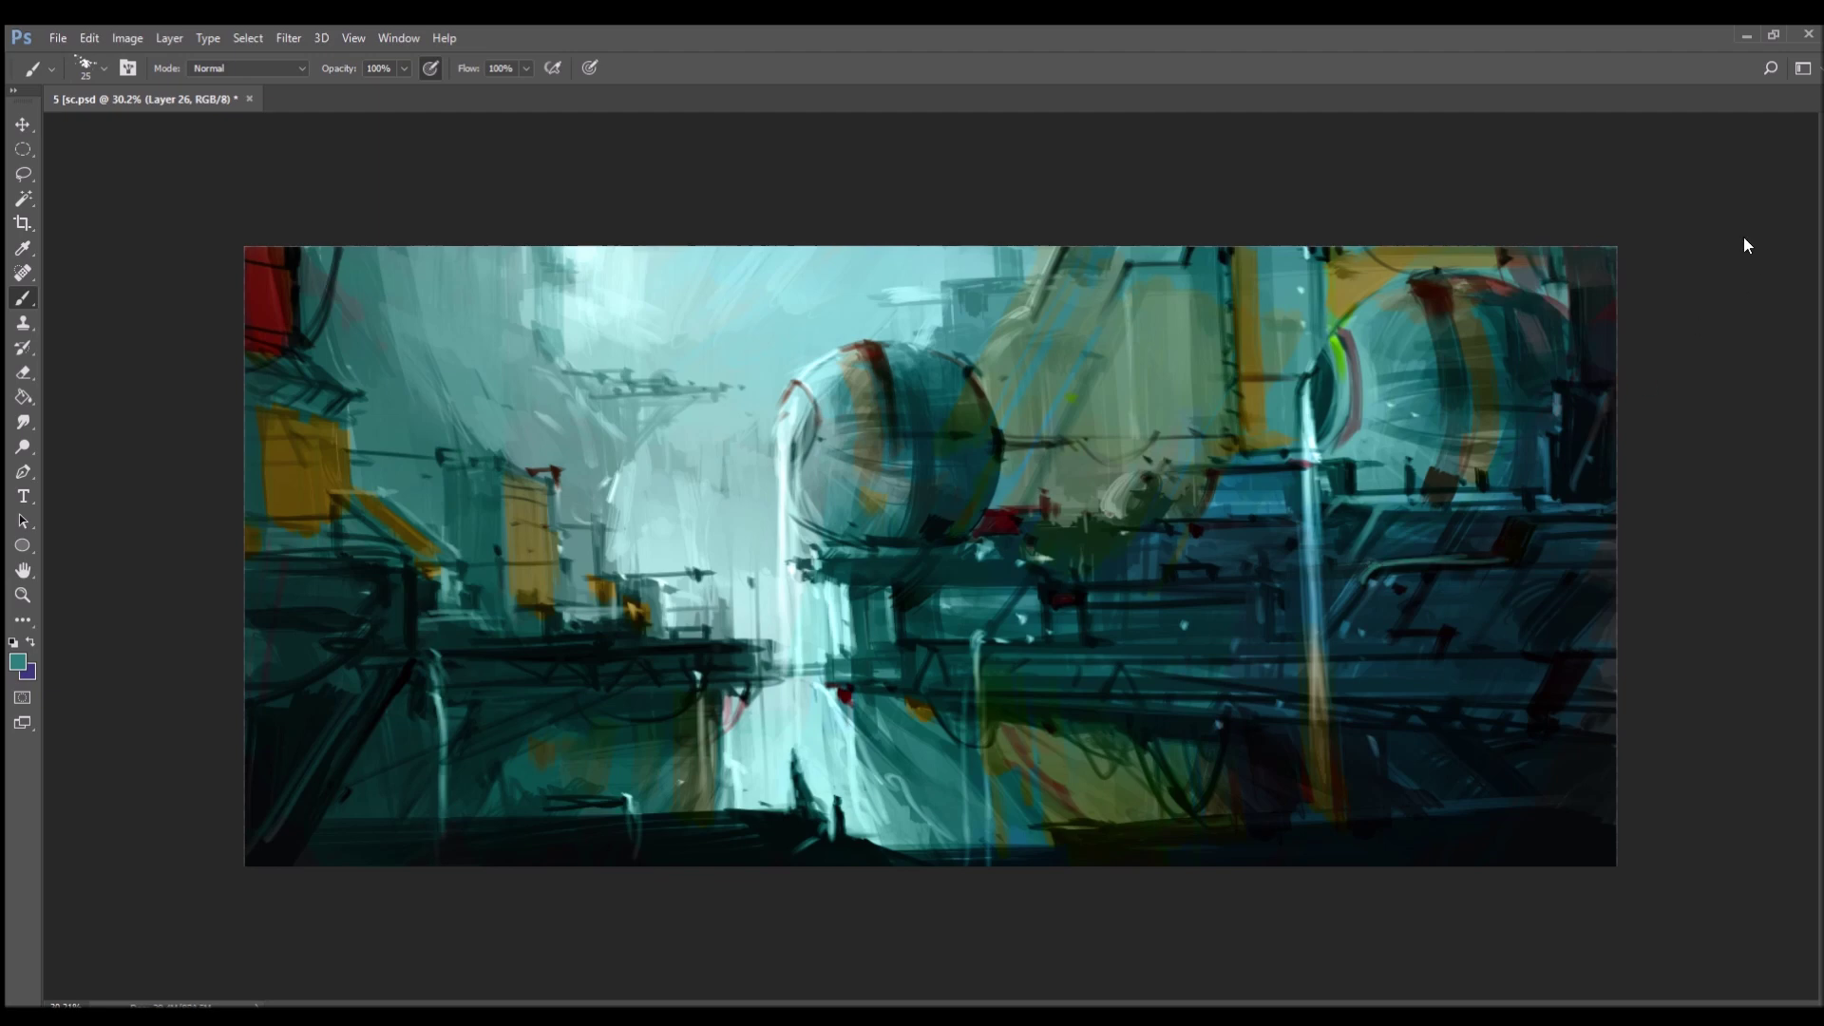
- Darken the upper part of the top-left red panel with a sampled black and a larger brush
{"action": "left_click", "coordinate": [288, 262], "text": "alt"}
{"action": "left_click", "coordinate": [297, 295], "text": "alt"}
{"action": "key", "text": "]"}
{"action": "key", "text": "]"}
{"action": "key", "text": "]"}
{"action": "key", "text": "]"}
{"action": "key", "text": "]"}
{"action": "key", "text": "]"}
{"action": "key", "text": "]"}
{"action": "key", "text": "]"}
{"action": "key", "text": "]"}
{"action": "key", "text": "]"}
{"action": "key", "text": "]"}
{"action": "left_click_drag", "start_coordinate": [277, 259], "coordinate": [252, 301]}
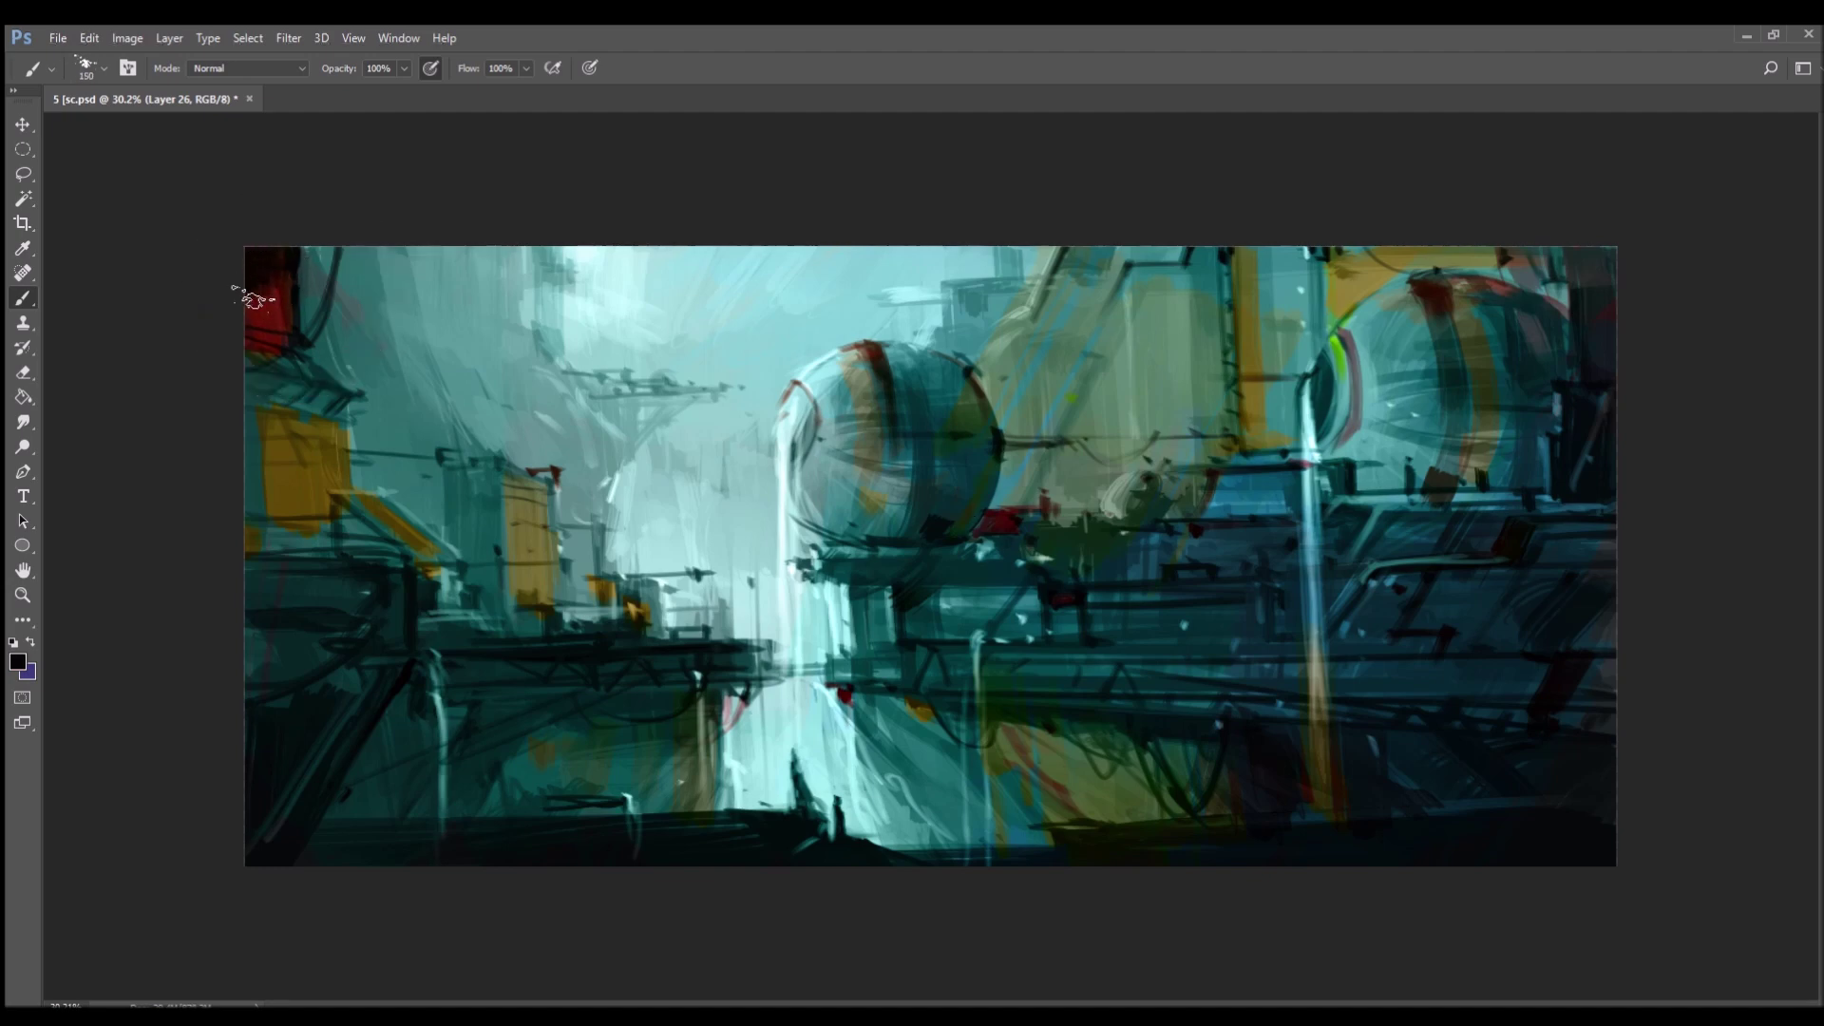
- Wash sampled dark red over the left ochre wall, the roof above it and the slanted ledge with a 150 px brush
{"action": "left_click", "coordinate": [269, 329], "text": "alt"}
{"action": "left_click_drag", "start_coordinate": [283, 454], "coordinate": [278, 520]}
{"action": "left_click_drag", "start_coordinate": [258, 397], "coordinate": [356, 403]}
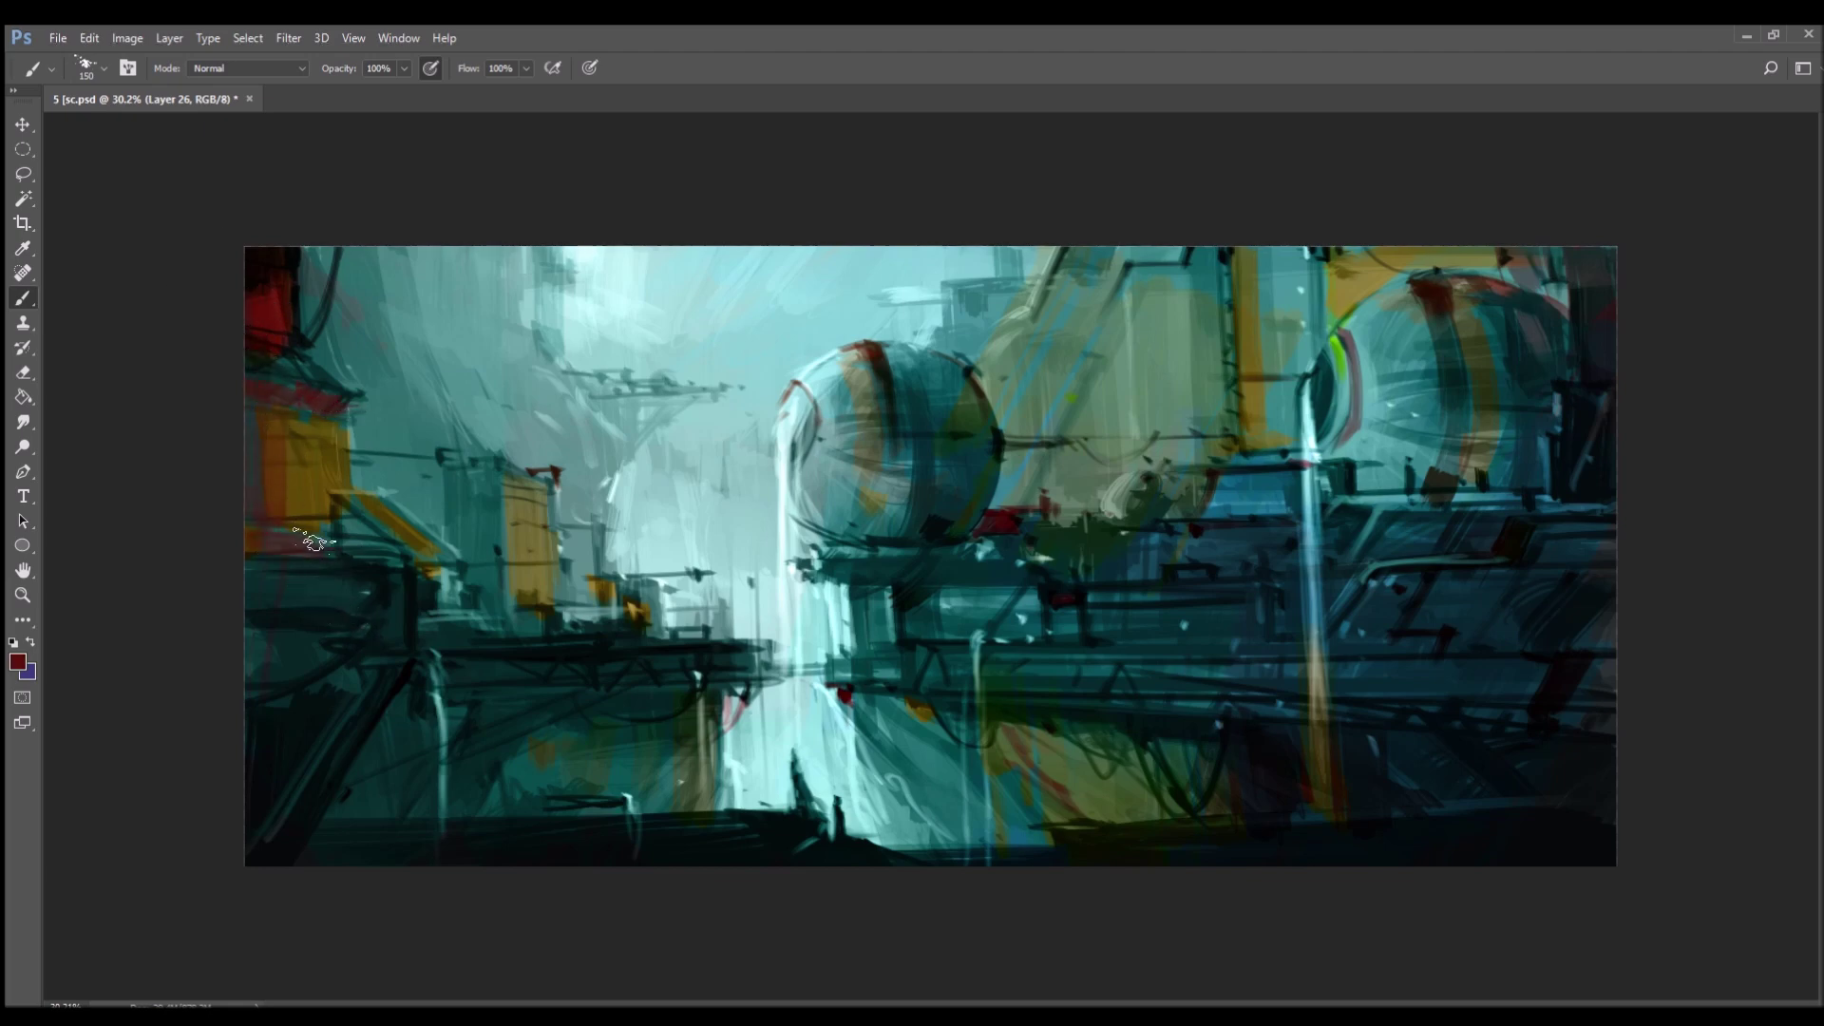
{"action": "left_click_drag", "start_coordinate": [357, 522], "coordinate": [376, 549]}
- Paint a dark cap on top of the distant left tower block with a 60 px brush and a sampled dark tone
{"action": "key", "text": "bracketleft"}
{"action": "key", "text": "bracketleft"}
{"action": "key", "text": "bracketleft"}
{"action": "key", "text": "bracketleft"}
{"action": "key", "text": "bracketleft"}
{"action": "key", "text": "bracketleft"}
{"action": "left_click", "coordinate": [428, 594], "text": "alt"}
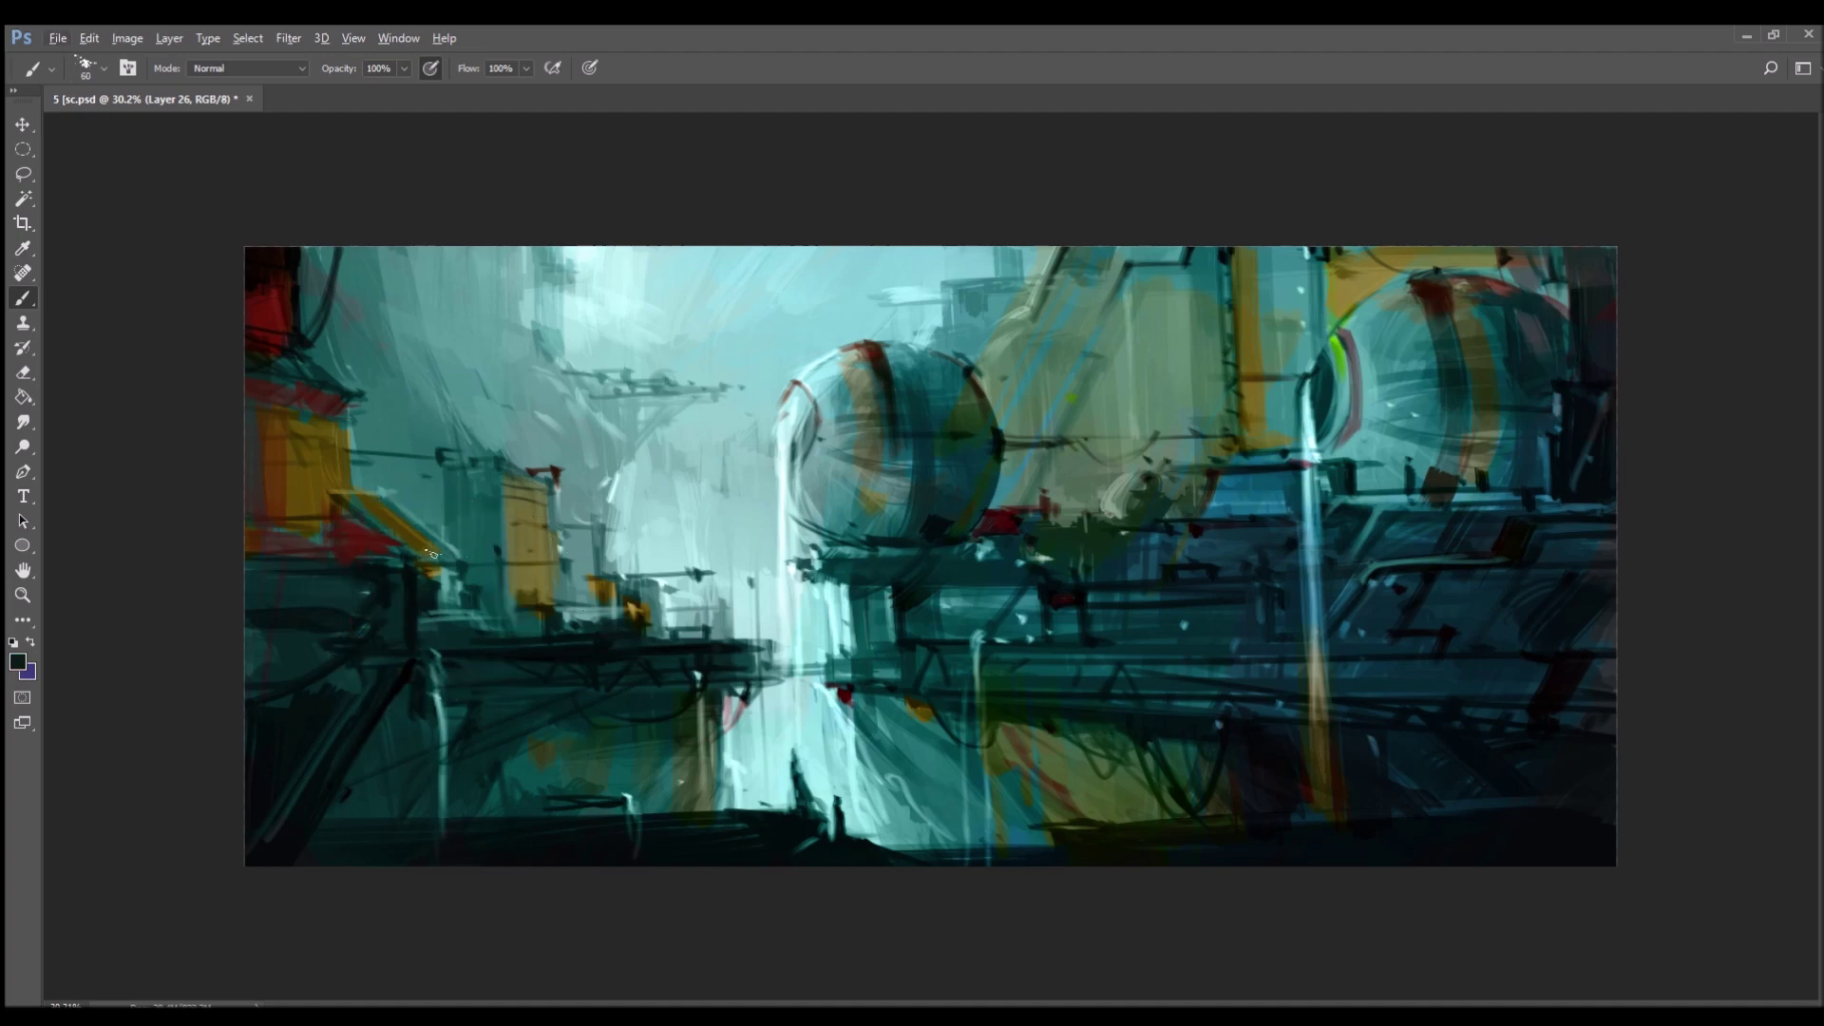
{"action": "mouse_move", "coordinate": [456, 470]}
{"action": "left_mouse_down"}
{"action": "mouse_move", "coordinate": [456, 516]}
{"action": "mouse_move", "coordinate": [489, 448]}
{"action": "left_mouse_up"}
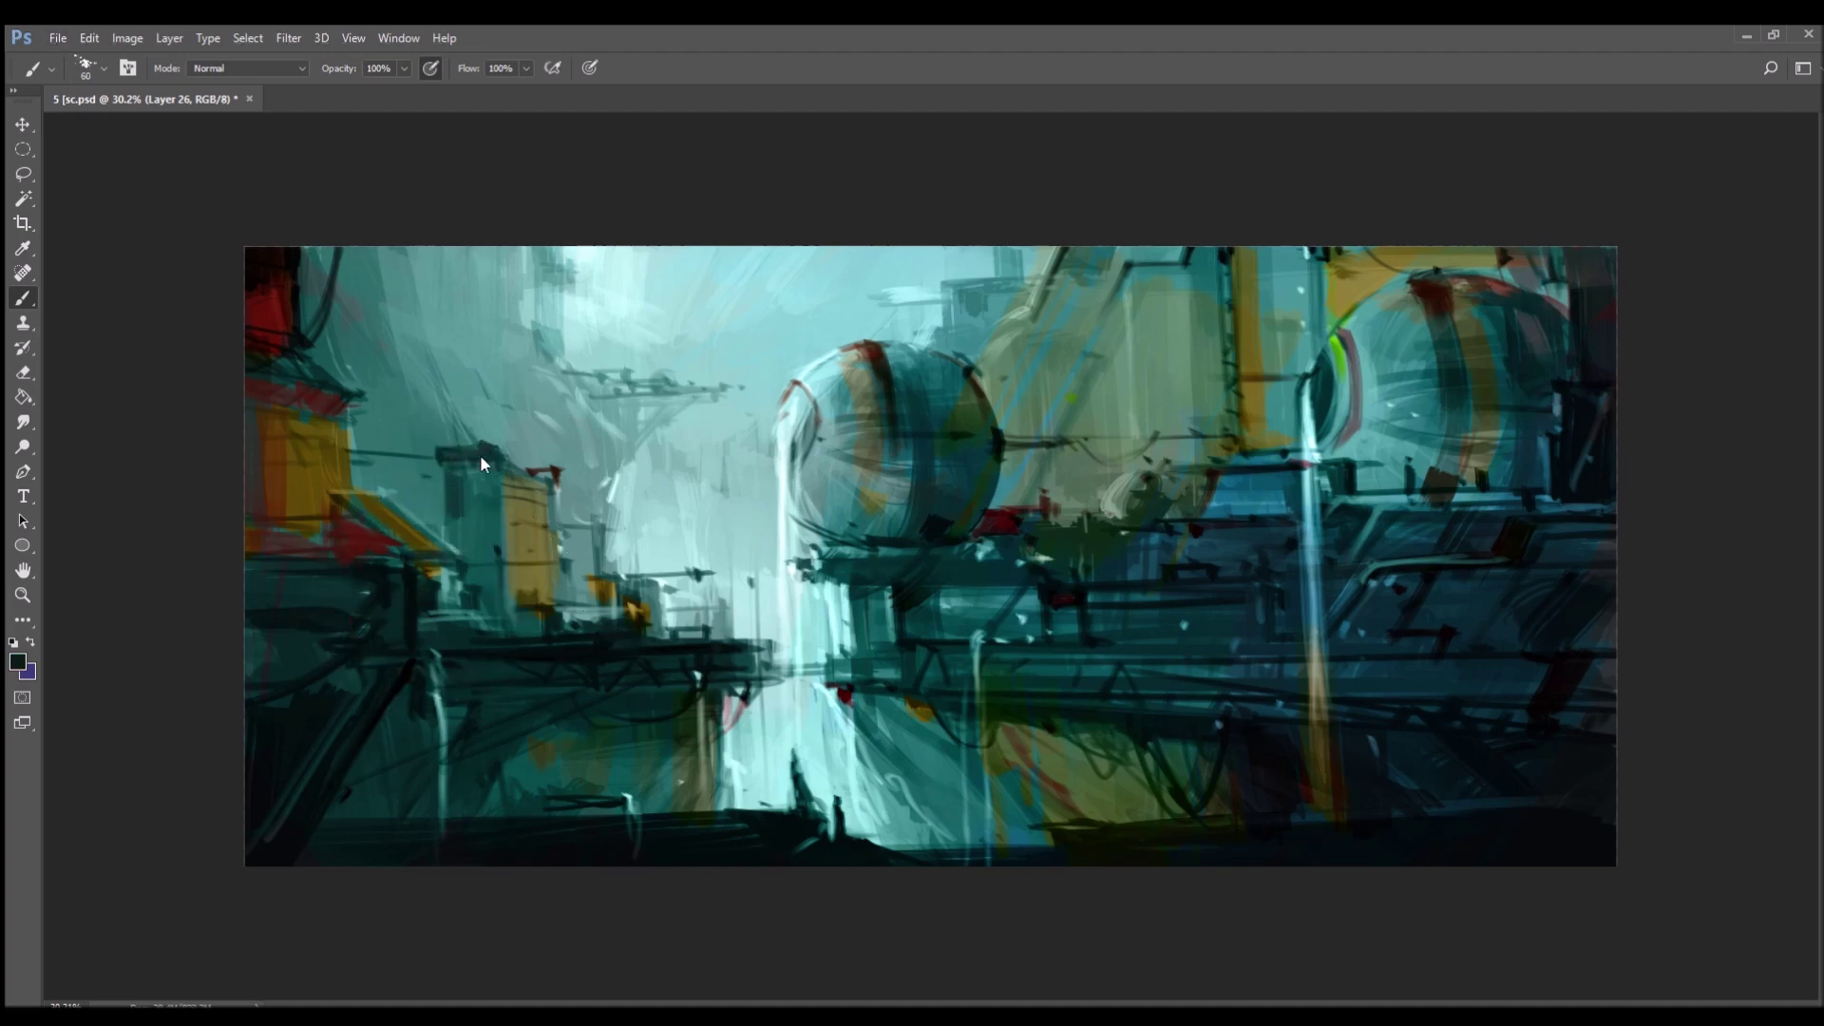
- Retouch the cliff beneath the distant platform and the ochre tower's edge and base with sampled muted tones
{"action": "left_click", "coordinate": [600, 551], "text": "alt"}
{"action": "mouse_move", "coordinate": [600, 407]}
{"action": "left_mouse_down"}
{"action": "mouse_move", "coordinate": [581, 385]}
{"action": "mouse_move", "coordinate": [608, 390]}
{"action": "mouse_move", "coordinate": [566, 432]}
{"action": "left_mouse_up"}
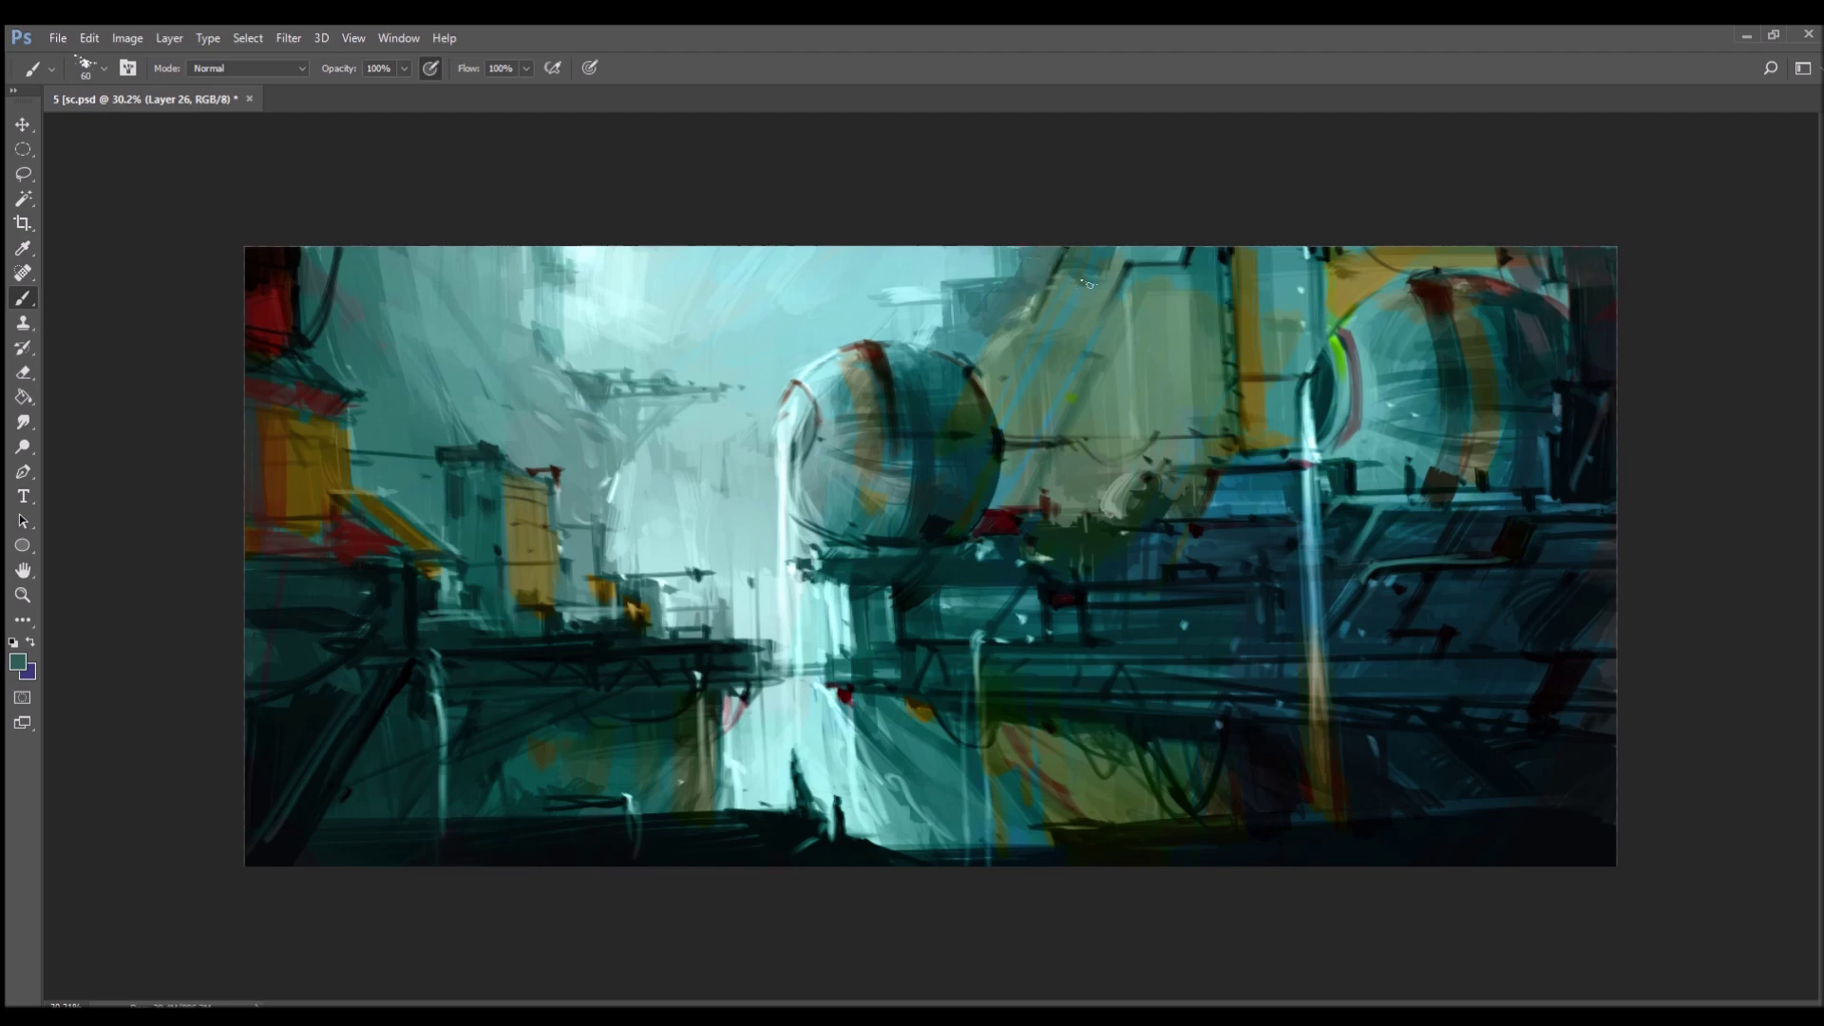
{"action": "left_click", "coordinate": [1009, 317], "text": "alt"}
{"action": "left_click_drag", "start_coordinate": [1114, 503], "coordinate": [1145, 489]}
{"action": "left_click", "coordinate": [1086, 256], "text": "alt"}
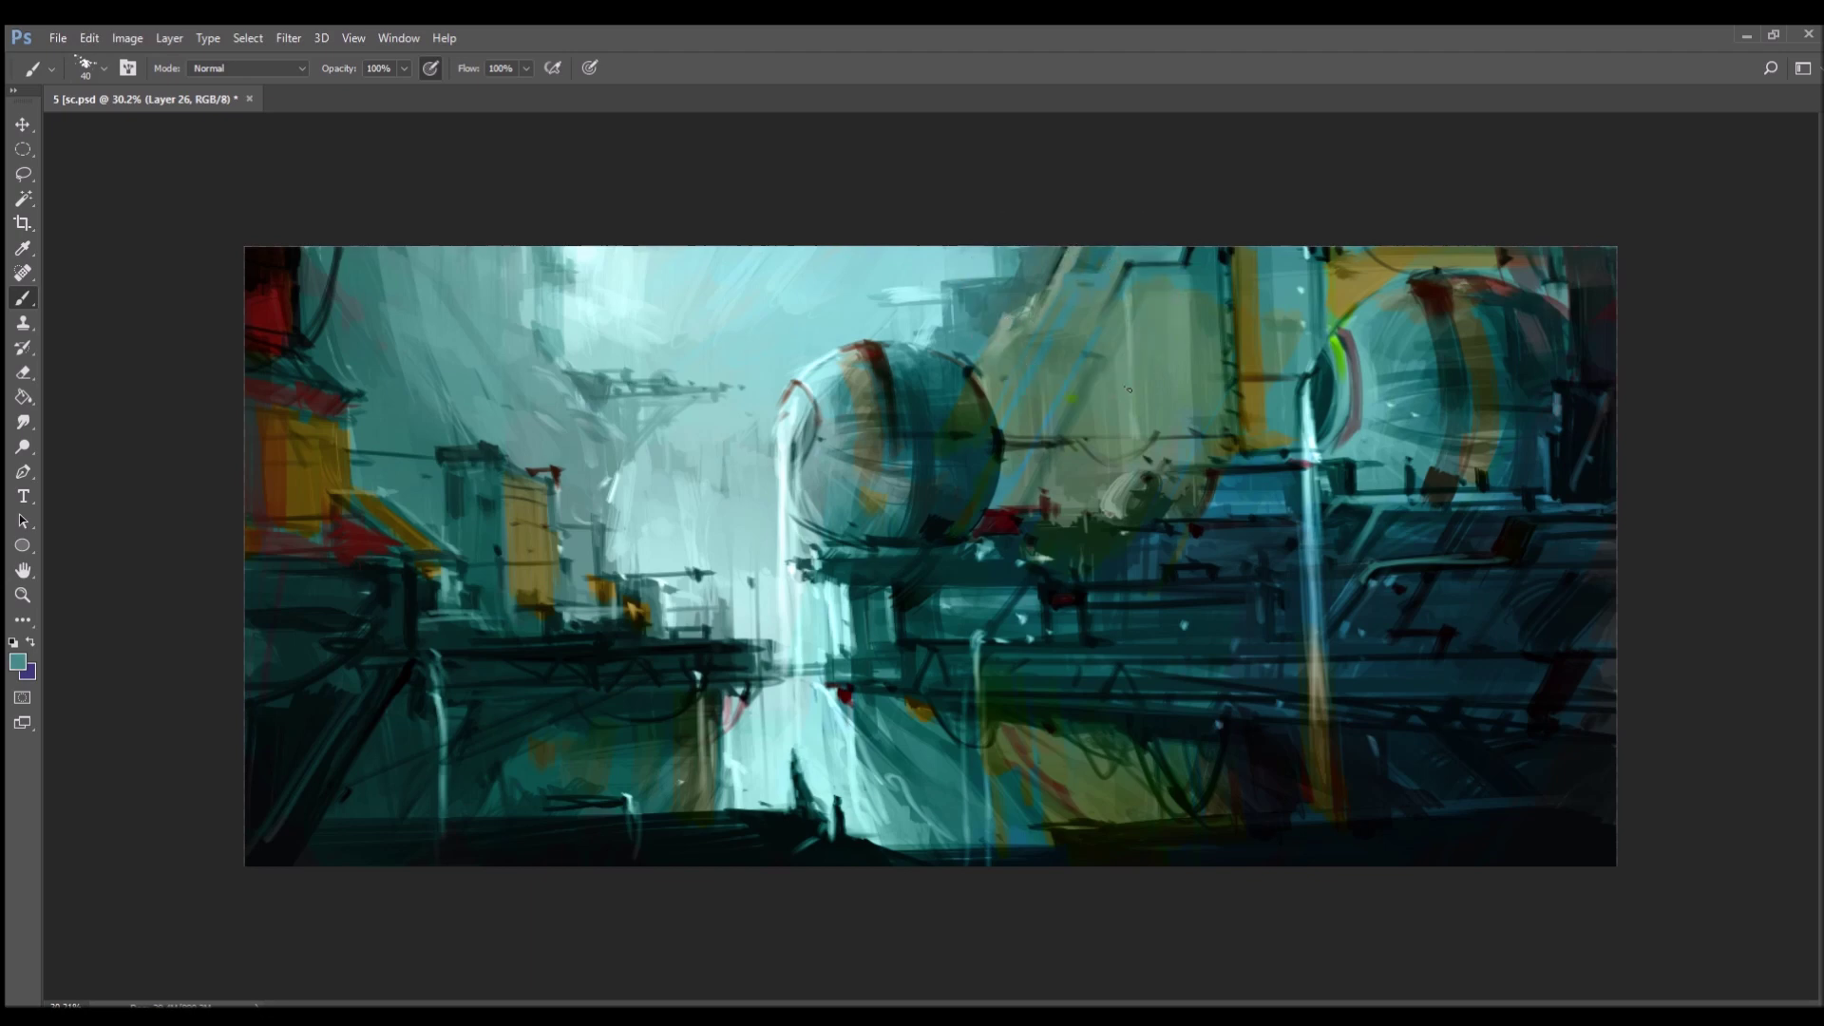
- Add sampled ochre strokes along the right sphere's opening and toward its far edge with a 40 px brush
{"action": "left_click", "coordinate": [1328, 313], "text": "alt"}
{"action": "left_click_drag", "start_coordinate": [1355, 337], "coordinate": [1346, 451]}
{"action": "left_click_drag", "start_coordinate": [1587, 382], "coordinate": [1553, 378]}
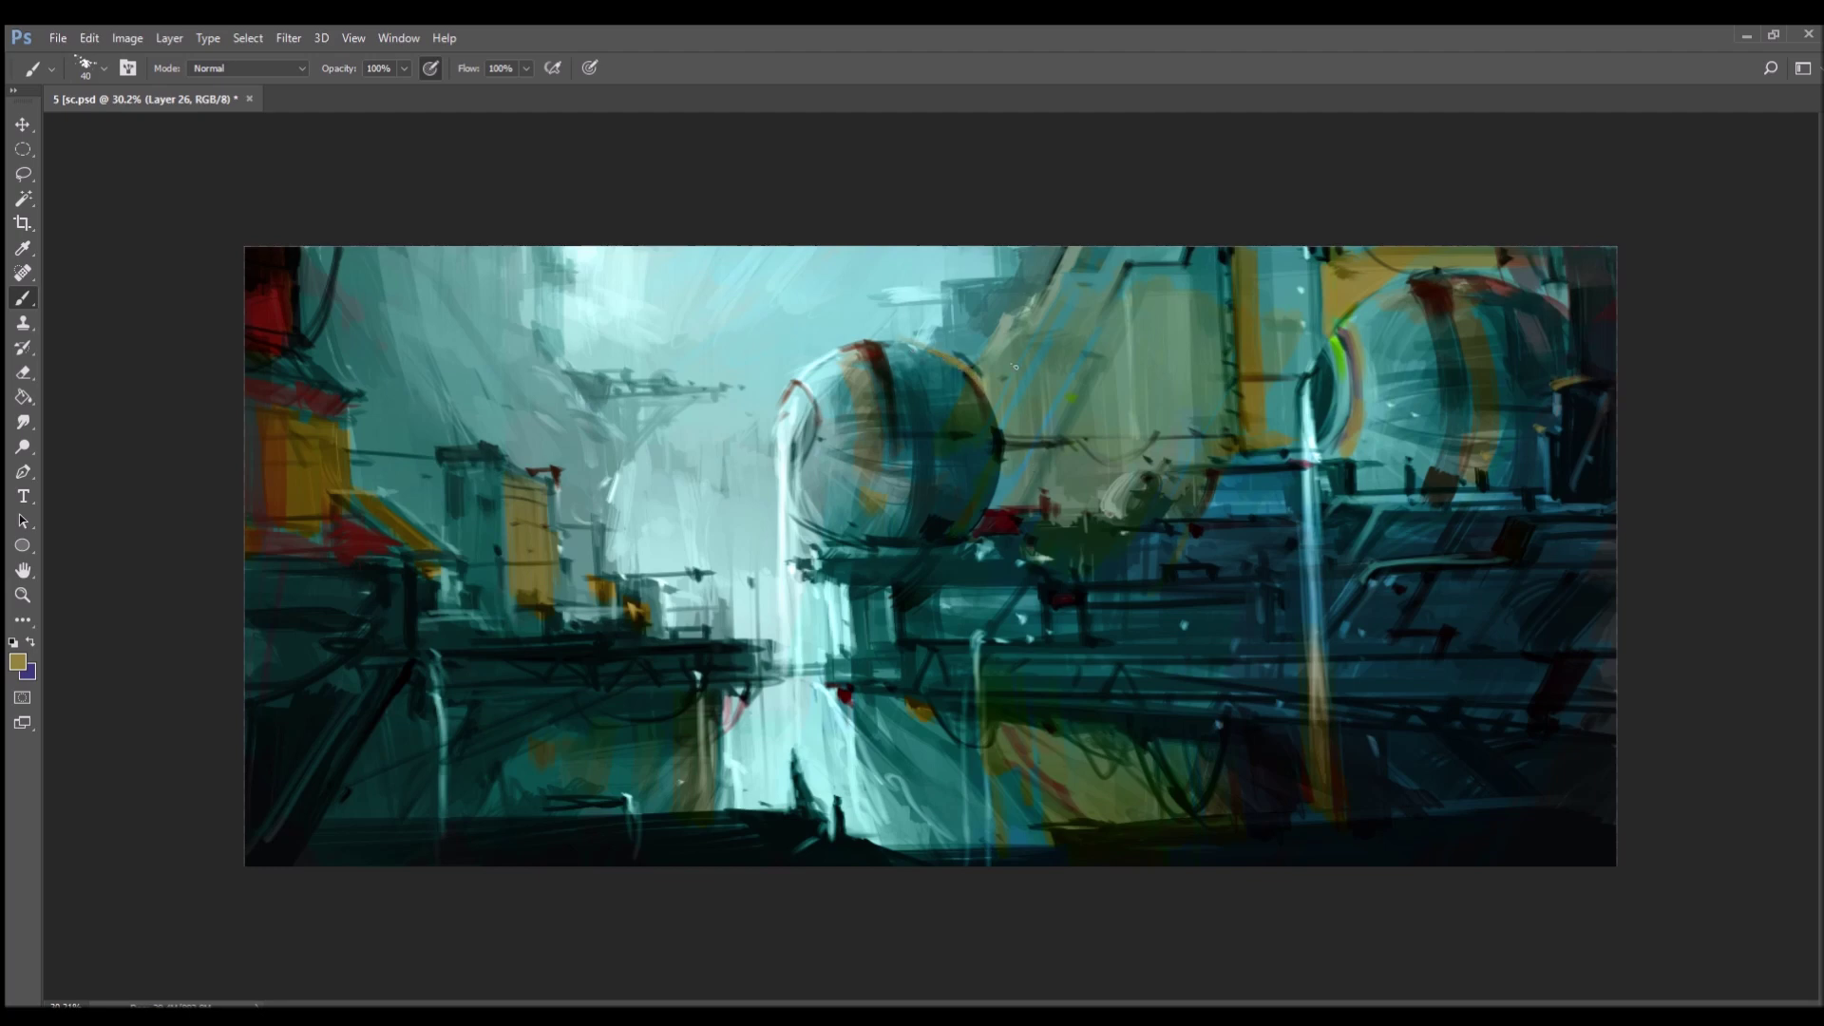
- Add pale cyan edge highlights to the right bridge's upper deck and blocks with a 20 px brush
{"action": "left_click", "coordinate": [785, 634], "text": "alt"}
{"action": "key", "text": "bracketleft"}
{"action": "mouse_move", "coordinate": [1159, 568]}
{"action": "left_mouse_down"}
{"action": "mouse_move", "coordinate": [1209, 567]}
{"action": "mouse_move", "coordinate": [1147, 580]}
{"action": "mouse_move", "coordinate": [1212, 572]}
{"action": "left_mouse_up"}
{"action": "left_click_drag", "start_coordinate": [1364, 528], "coordinate": [1385, 507]}
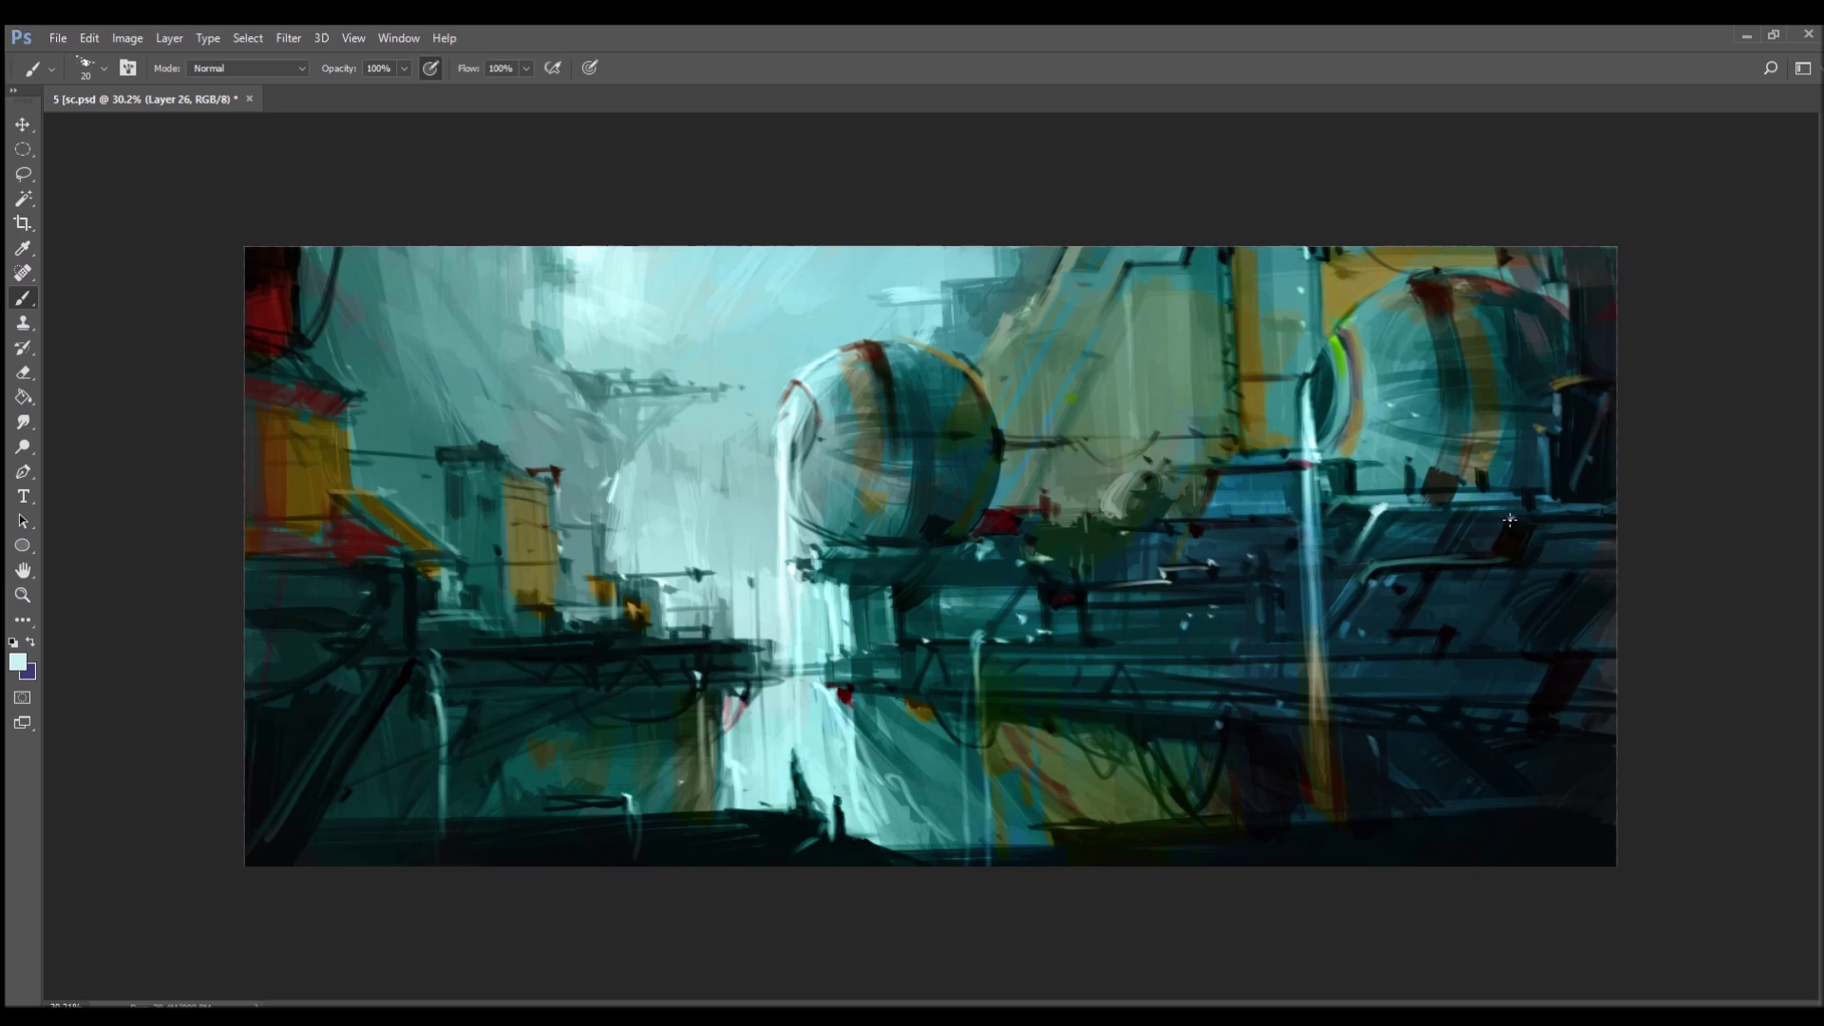
{"action": "left_click_drag", "start_coordinate": [1538, 535], "coordinate": [1520, 557]}
{"action": "left_click_drag", "start_coordinate": [1365, 576], "coordinate": [1415, 566]}
- Draw a pale highlight along the right bridge's lower beam, add small light specks and brighten the base of the right waterfall
{"action": "left_click_drag", "start_coordinate": [1039, 657], "coordinate": [1385, 661]}
{"action": "left_click_drag", "start_coordinate": [1330, 724], "coordinate": [1321, 836]}
{"action": "left_click", "coordinate": [1561, 655]}
{"action": "left_click", "coordinate": [1462, 693]}
{"action": "left_click", "coordinate": [1441, 684]}
{"action": "left_click_drag", "start_coordinate": [1469, 652], "coordinate": [1615, 650]}
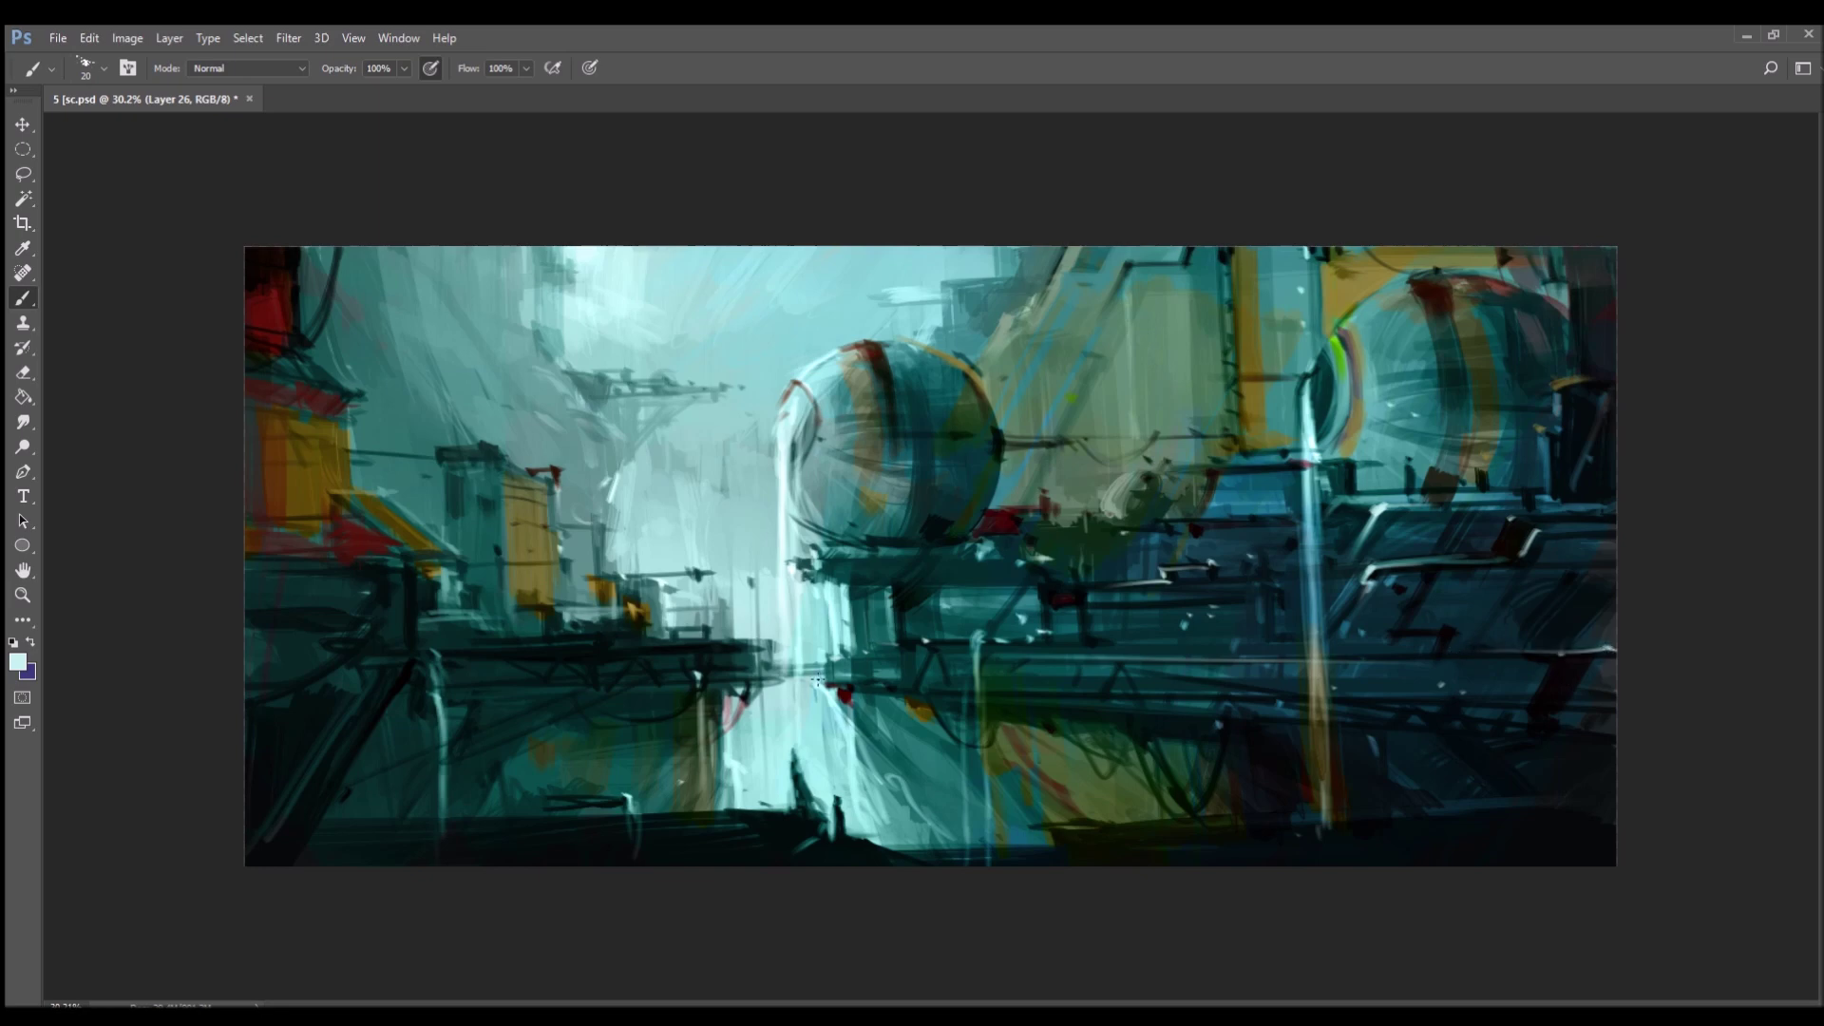
- Paint thin pale waterfalls beside the main fall and spilling from the left bridge with sampled light tones
{"action": "left_click", "coordinate": [825, 704], "text": "alt"}
{"action": "left_click_drag", "start_coordinate": [823, 667], "coordinate": [816, 758]}
{"action": "left_click_drag", "start_coordinate": [729, 644], "coordinate": [741, 760]}
{"action": "left_click_drag", "start_coordinate": [759, 636], "coordinate": [763, 741]}
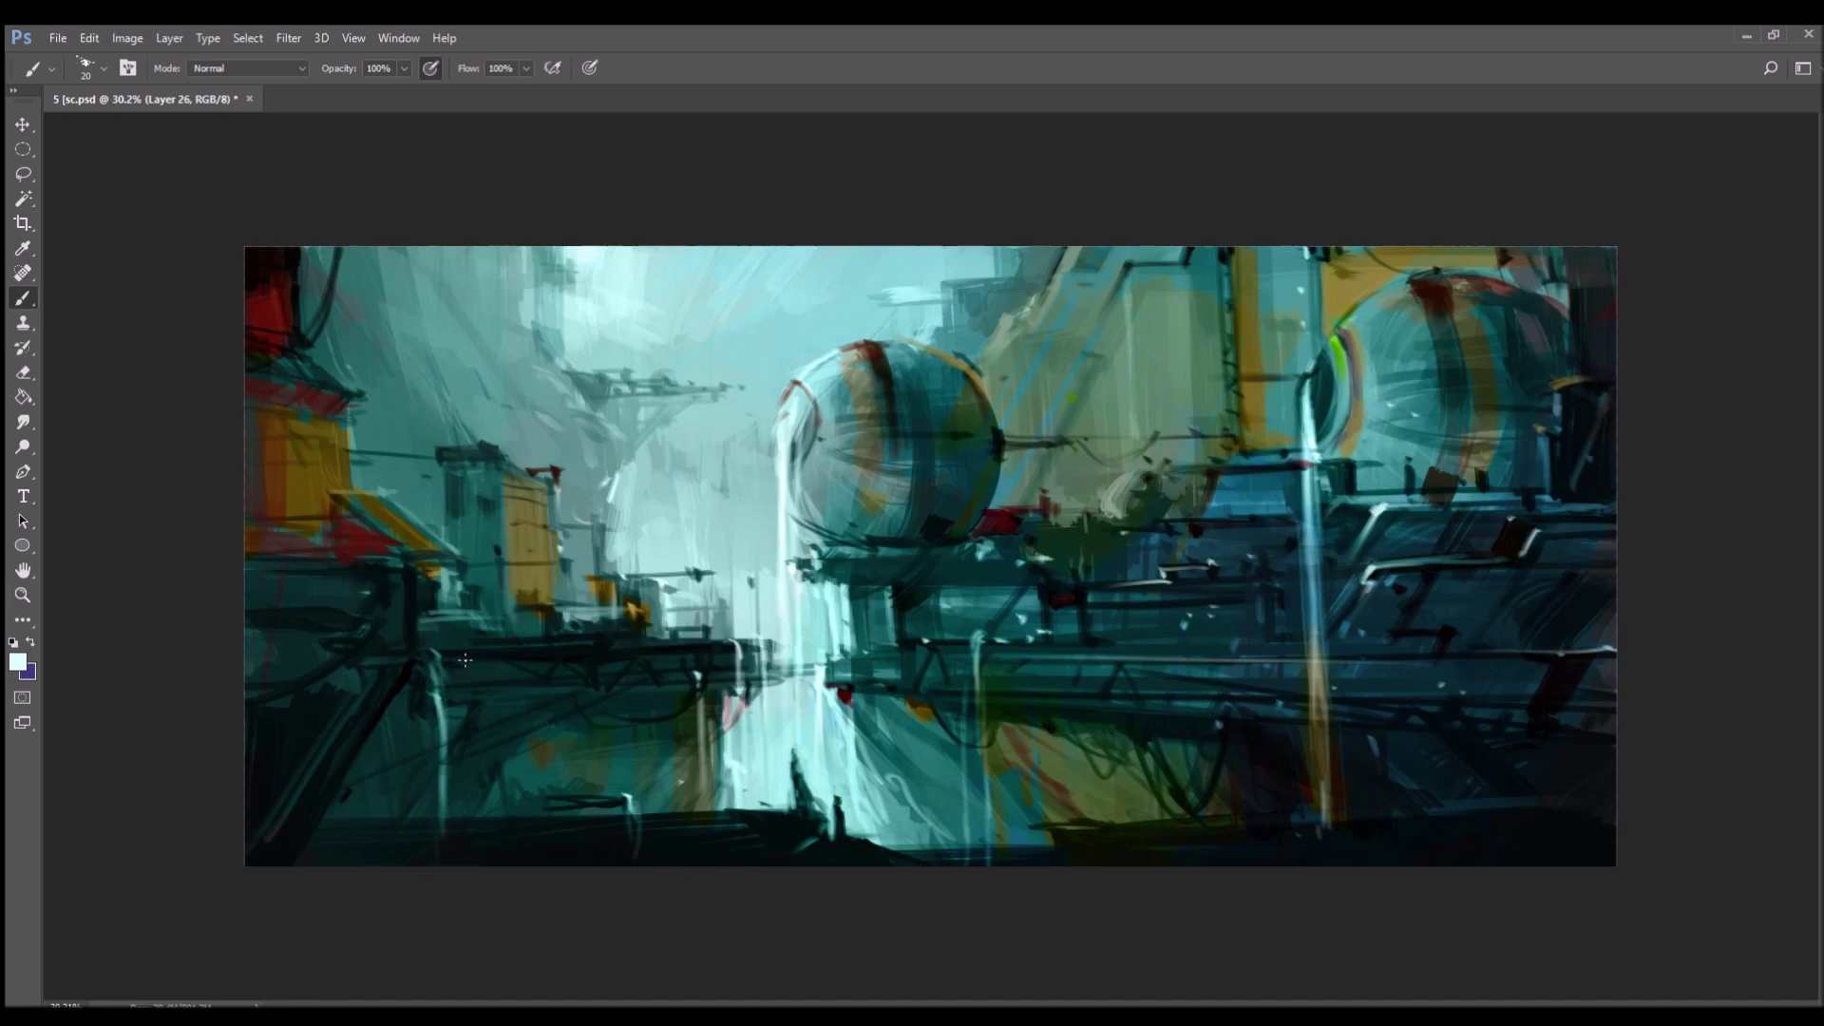
{"action": "left_click", "coordinate": [489, 624], "text": "alt"}
{"action": "mouse_move", "coordinate": [492, 636]}
{"action": "left_mouse_down"}
{"action": "mouse_move", "coordinate": [490, 726]}
{"action": "mouse_move", "coordinate": [504, 697]}
{"action": "mouse_move", "coordinate": [495, 760]}
{"action": "left_mouse_up"}
- Draw thin olive lines across the right side of the dark foreground with a sampled green tone
{"action": "scroll", "coordinate": [625, 384], "scroll_direction": "down", "scroll_amount": 4}
{"action": "scroll", "coordinate": [719, 493], "scroll_direction": "up", "scroll_amount": 3}
{"action": "scroll", "coordinate": [972, 393], "scroll_direction": "down", "scroll_amount": 1}
{"action": "left_click", "coordinate": [1060, 766], "text": "alt"}
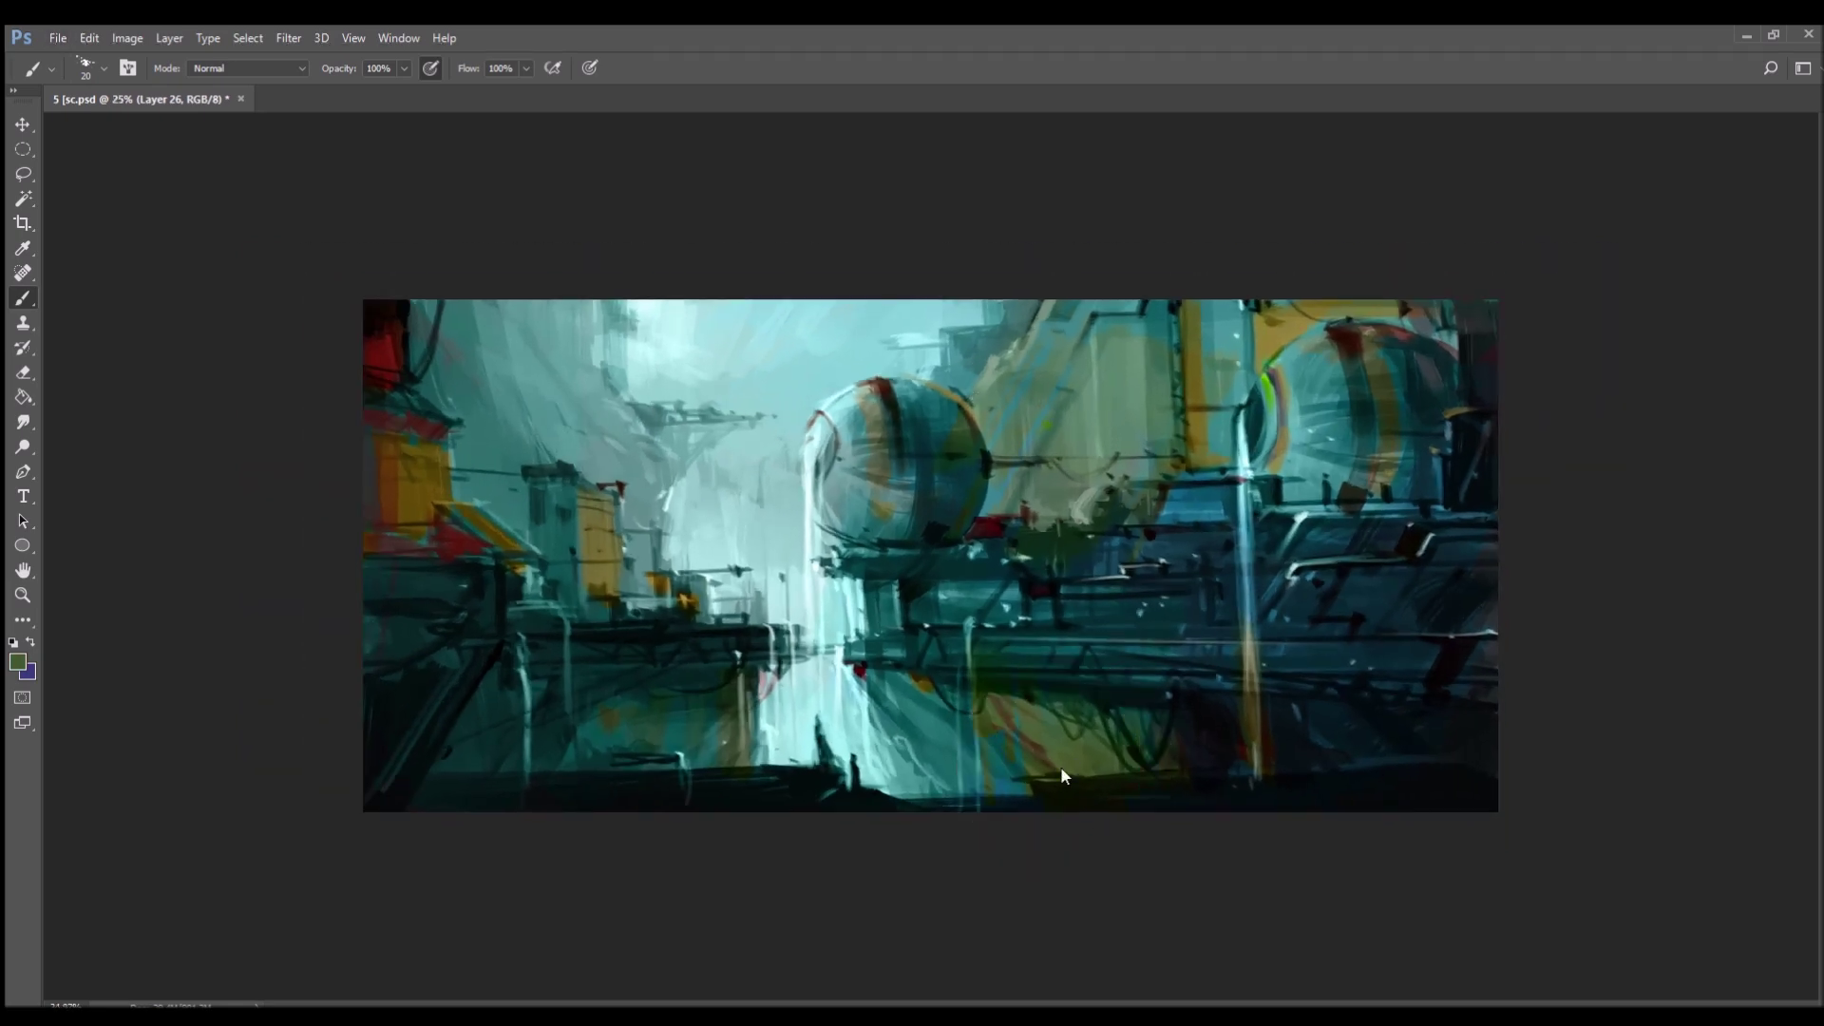
{"action": "mouse_move", "coordinate": [1145, 773]}
{"action": "left_mouse_down"}
{"action": "mouse_move", "coordinate": [1517, 814]}
{"action": "mouse_move", "coordinate": [1322, 766]}
{"action": "mouse_move", "coordinate": [1311, 765]}
{"action": "left_mouse_up"}
{"action": "left_click_drag", "start_coordinate": [1536, 758], "coordinate": [1417, 762]}
- Brush olive streaks across the left side of the dark foreground with a 60 px brush
{"action": "key", "text": "]"}
{"action": "mouse_move", "coordinate": [471, 798]}
{"action": "left_mouse_down"}
{"action": "mouse_move", "coordinate": [325, 827]}
{"action": "mouse_move", "coordinate": [528, 776]}
{"action": "mouse_move", "coordinate": [362, 798]}
{"action": "left_mouse_up"}
{"action": "left_click_drag", "start_coordinate": [450, 779], "coordinate": [285, 792]}
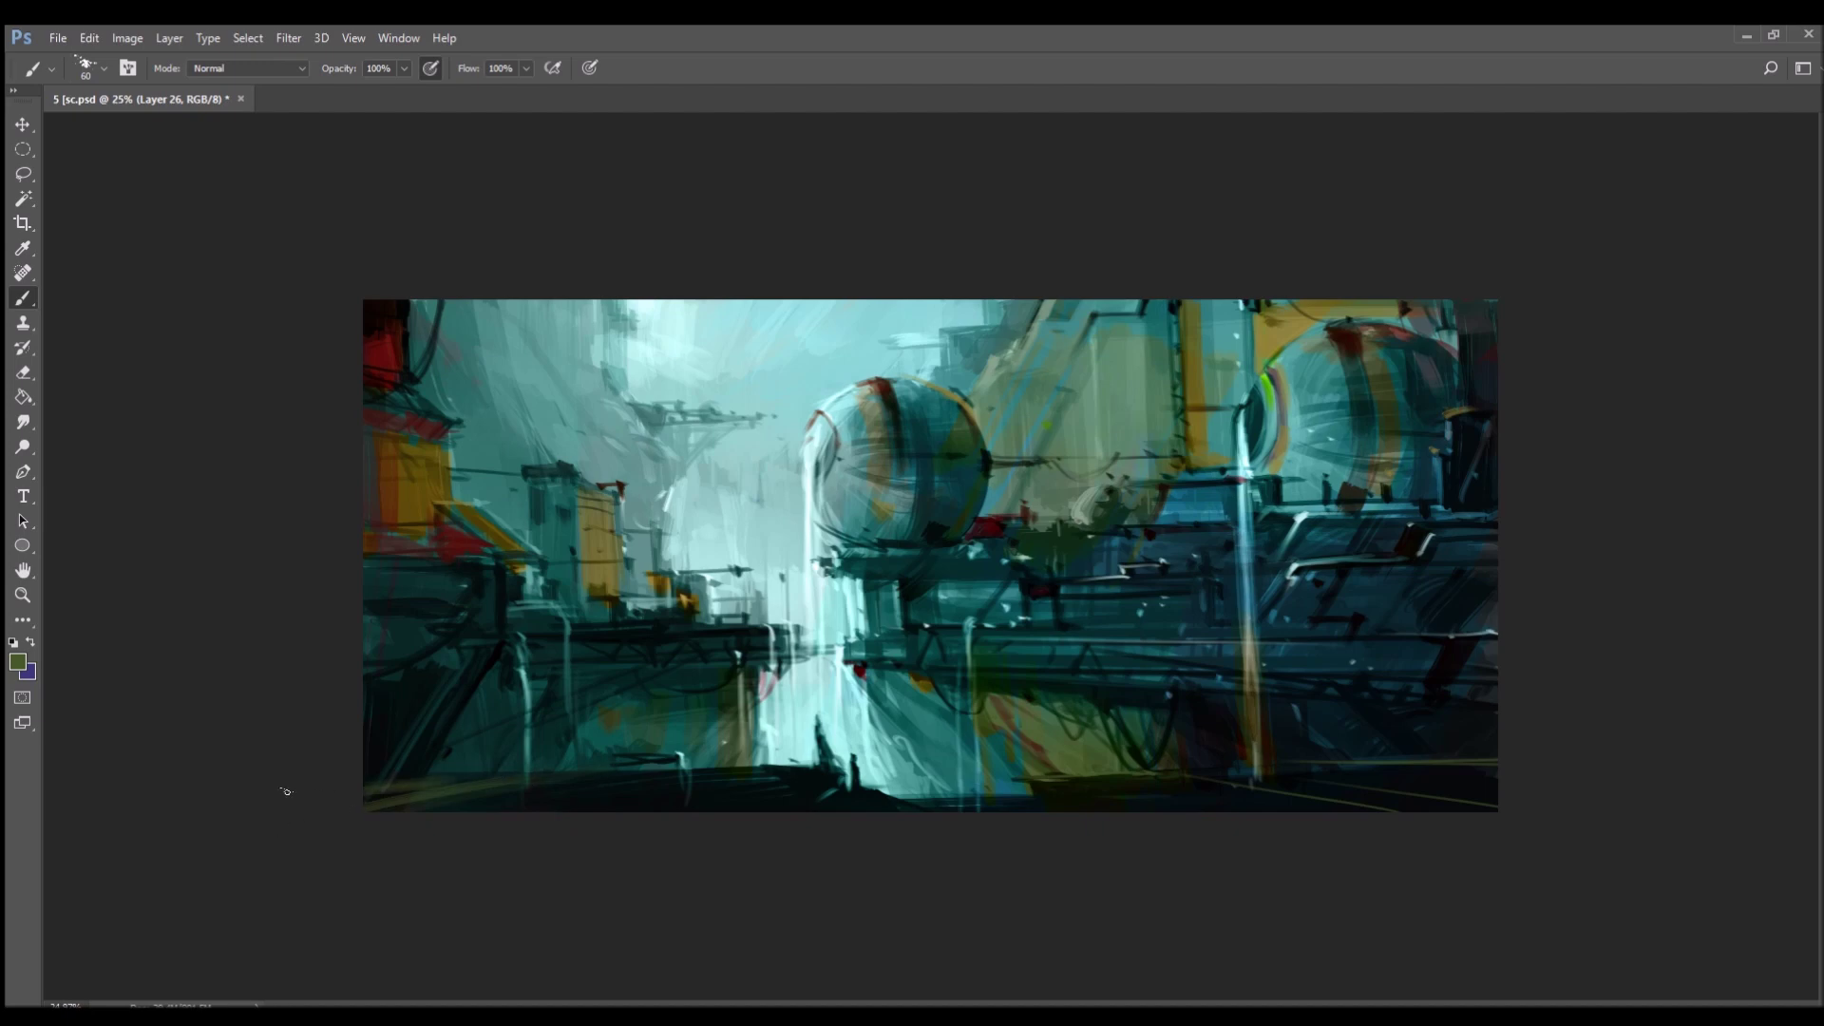
{"action": "left_click_drag", "start_coordinate": [633, 778], "coordinate": [487, 812]}
{"action": "left_click_drag", "start_coordinate": [681, 783], "coordinate": [485, 822]}
- Extend the dark foreground past the waterfall's base and add teal and olive streaks across its right side with sampled colors
{"action": "left_click", "coordinate": [836, 783], "text": "alt"}
{"action": "left_click_drag", "start_coordinate": [865, 796], "coordinate": [921, 783]}
{"action": "left_click", "coordinate": [922, 783], "text": "alt"}
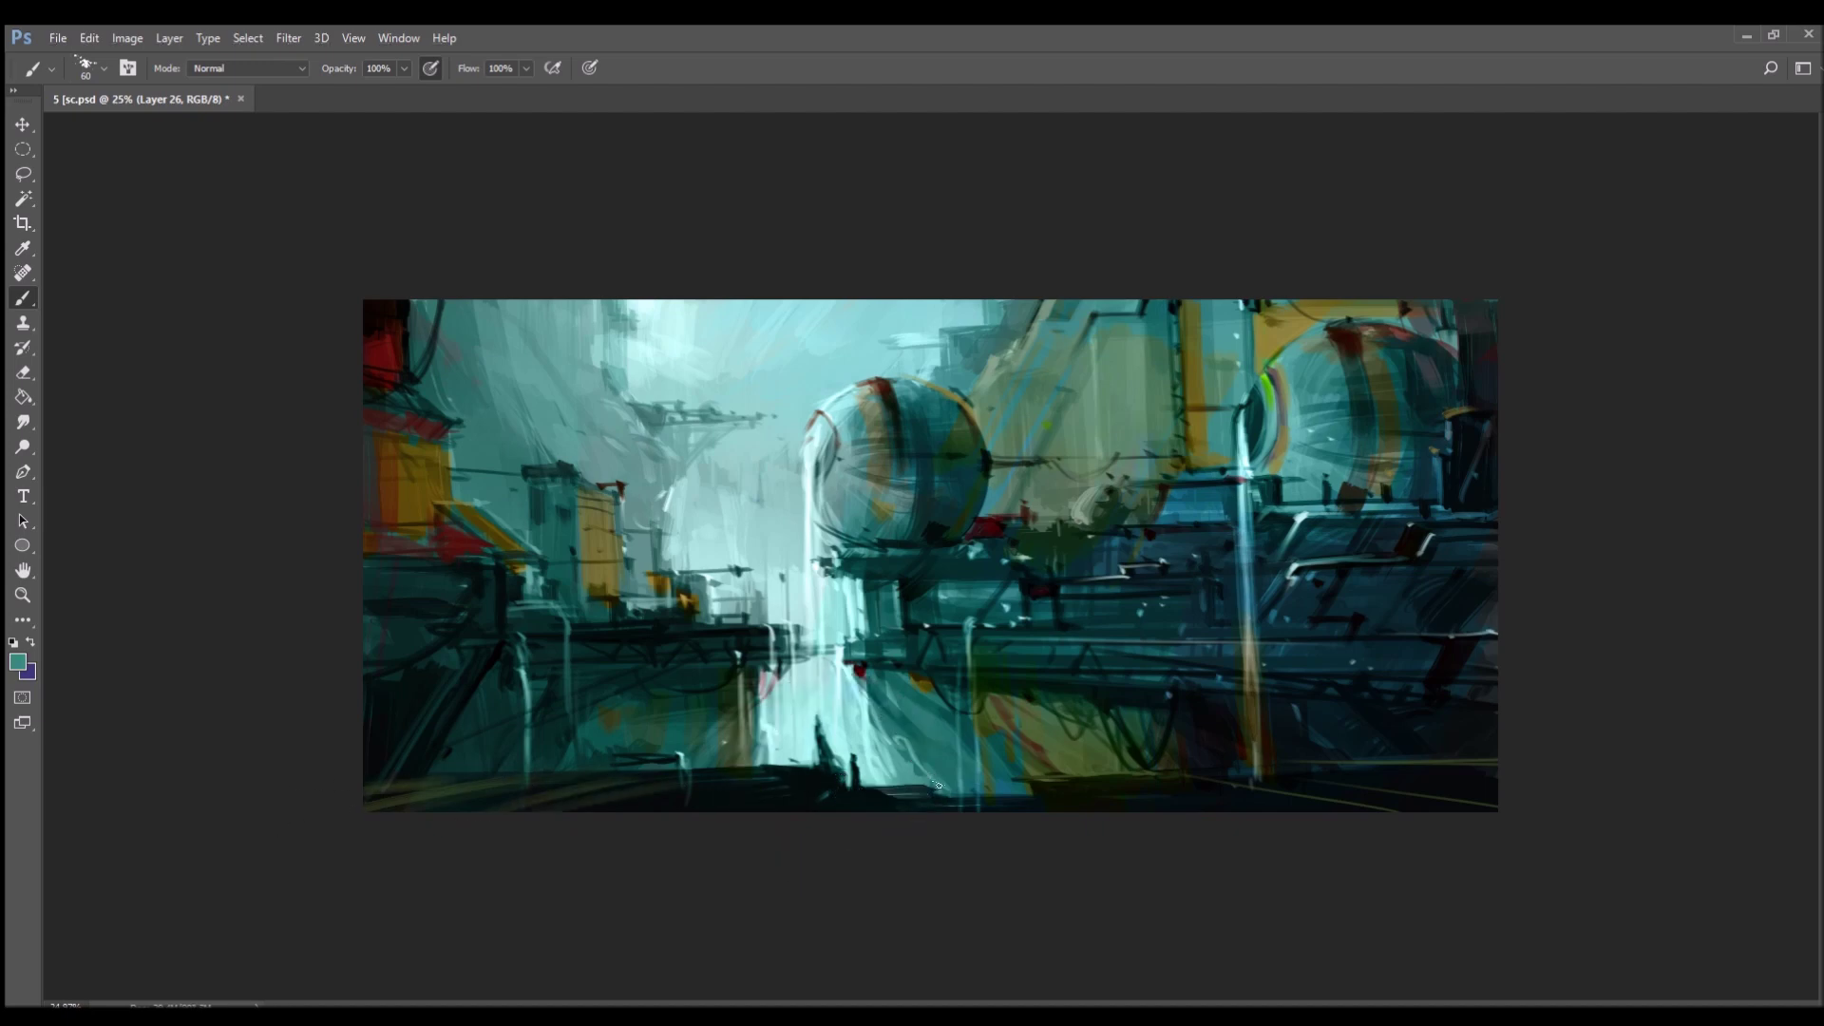
{"action": "left_click", "coordinate": [954, 812], "text": "alt"}
{"action": "left_click", "coordinate": [1015, 797], "text": "alt"}
{"action": "left_click_drag", "start_coordinate": [1066, 801], "coordinate": [1359, 811]}
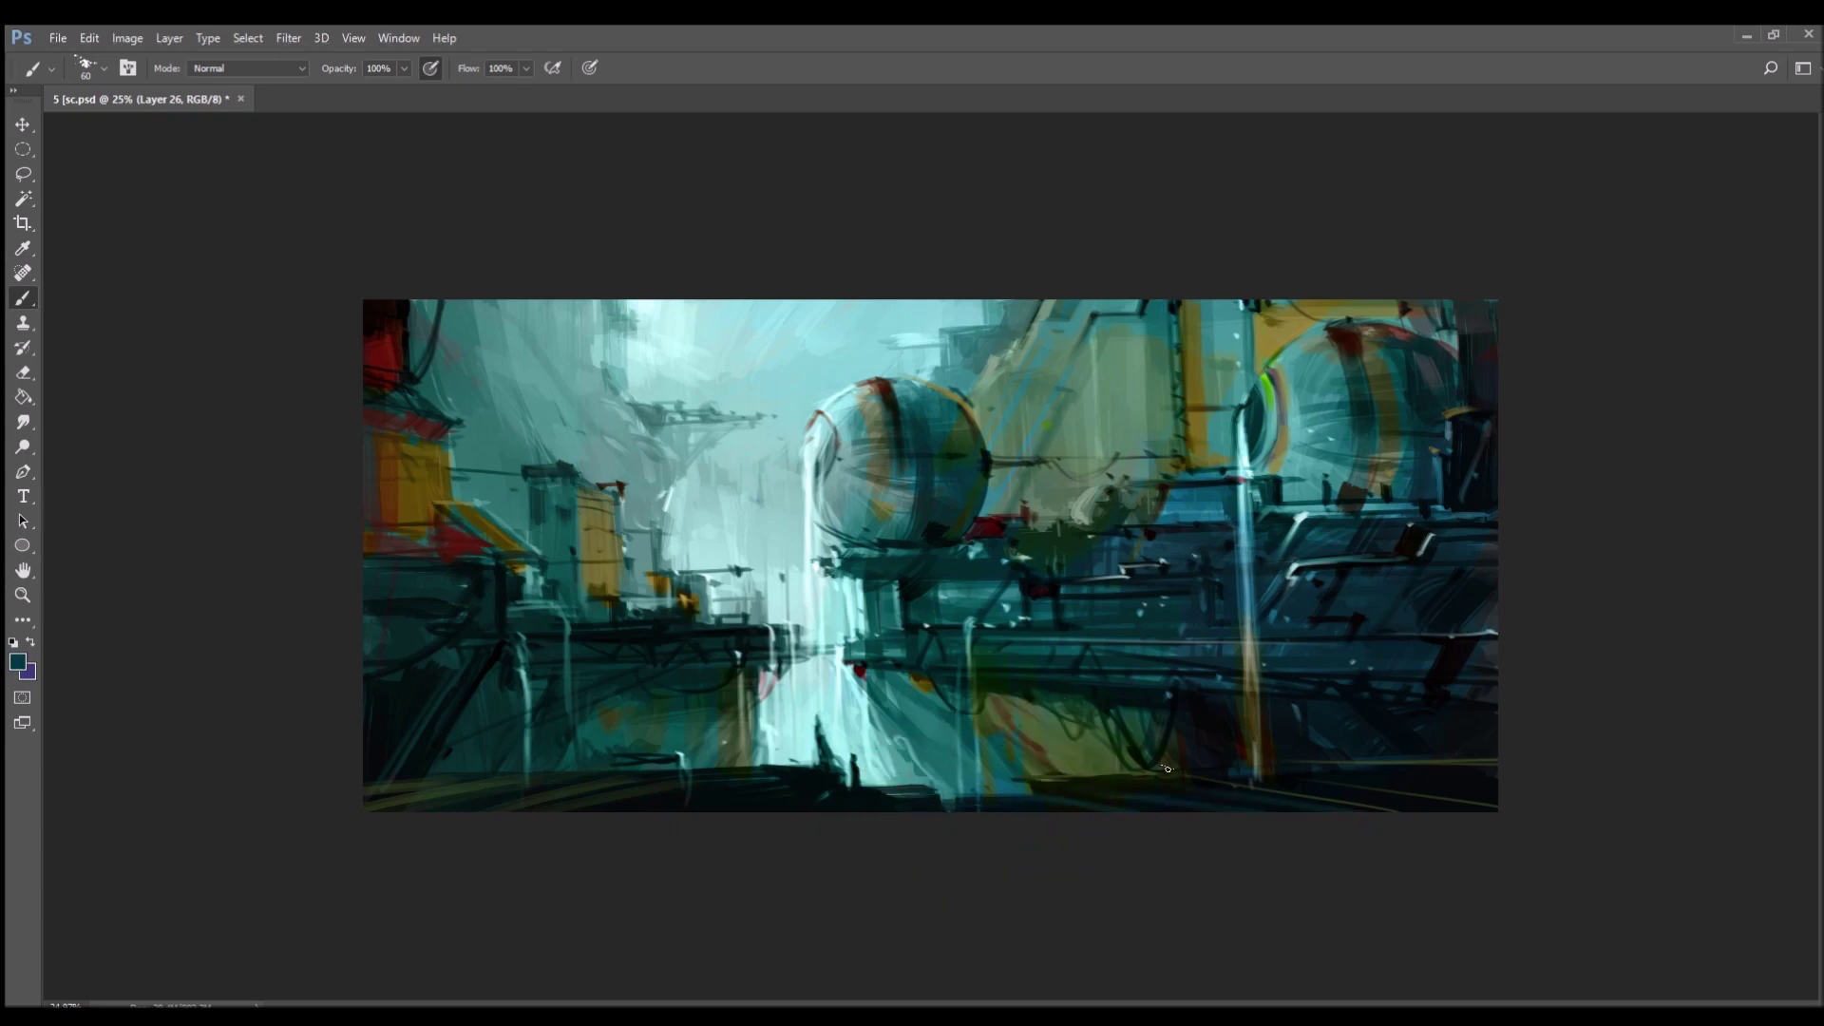
{"action": "left_click", "coordinate": [1173, 788], "text": "alt"}
{"action": "left_click", "coordinate": [1099, 766], "text": "alt"}
{"action": "left_click_drag", "start_coordinate": [1174, 765], "coordinate": [1240, 762]}
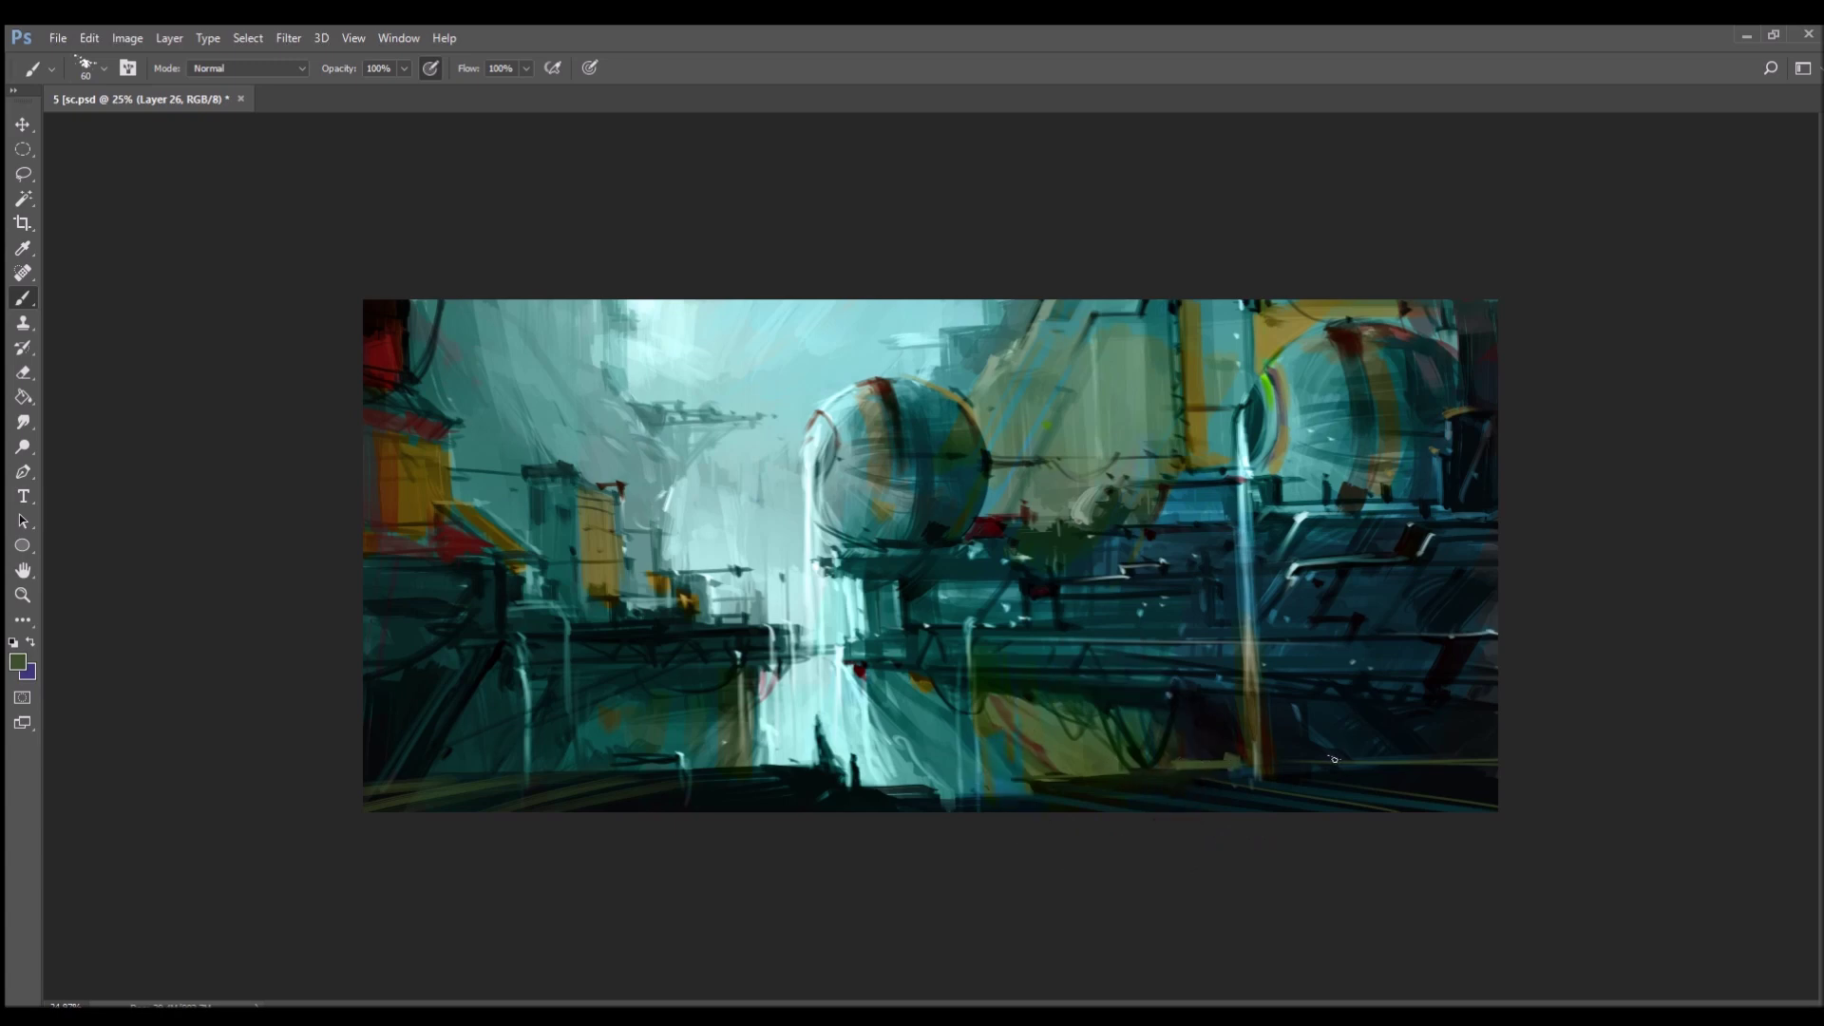
- Paint a light patch on the support beneath the left sphere and grayish strokes on the ochre tower's wall
{"action": "left_click", "coordinate": [824, 618], "text": "alt"}
{"action": "left_click_drag", "start_coordinate": [898, 587], "coordinate": [889, 632]}
{"action": "left_click", "coordinate": [1092, 500], "text": "alt"}
{"action": "left_click_drag", "start_coordinate": [1093, 490], "coordinate": [1112, 429]}
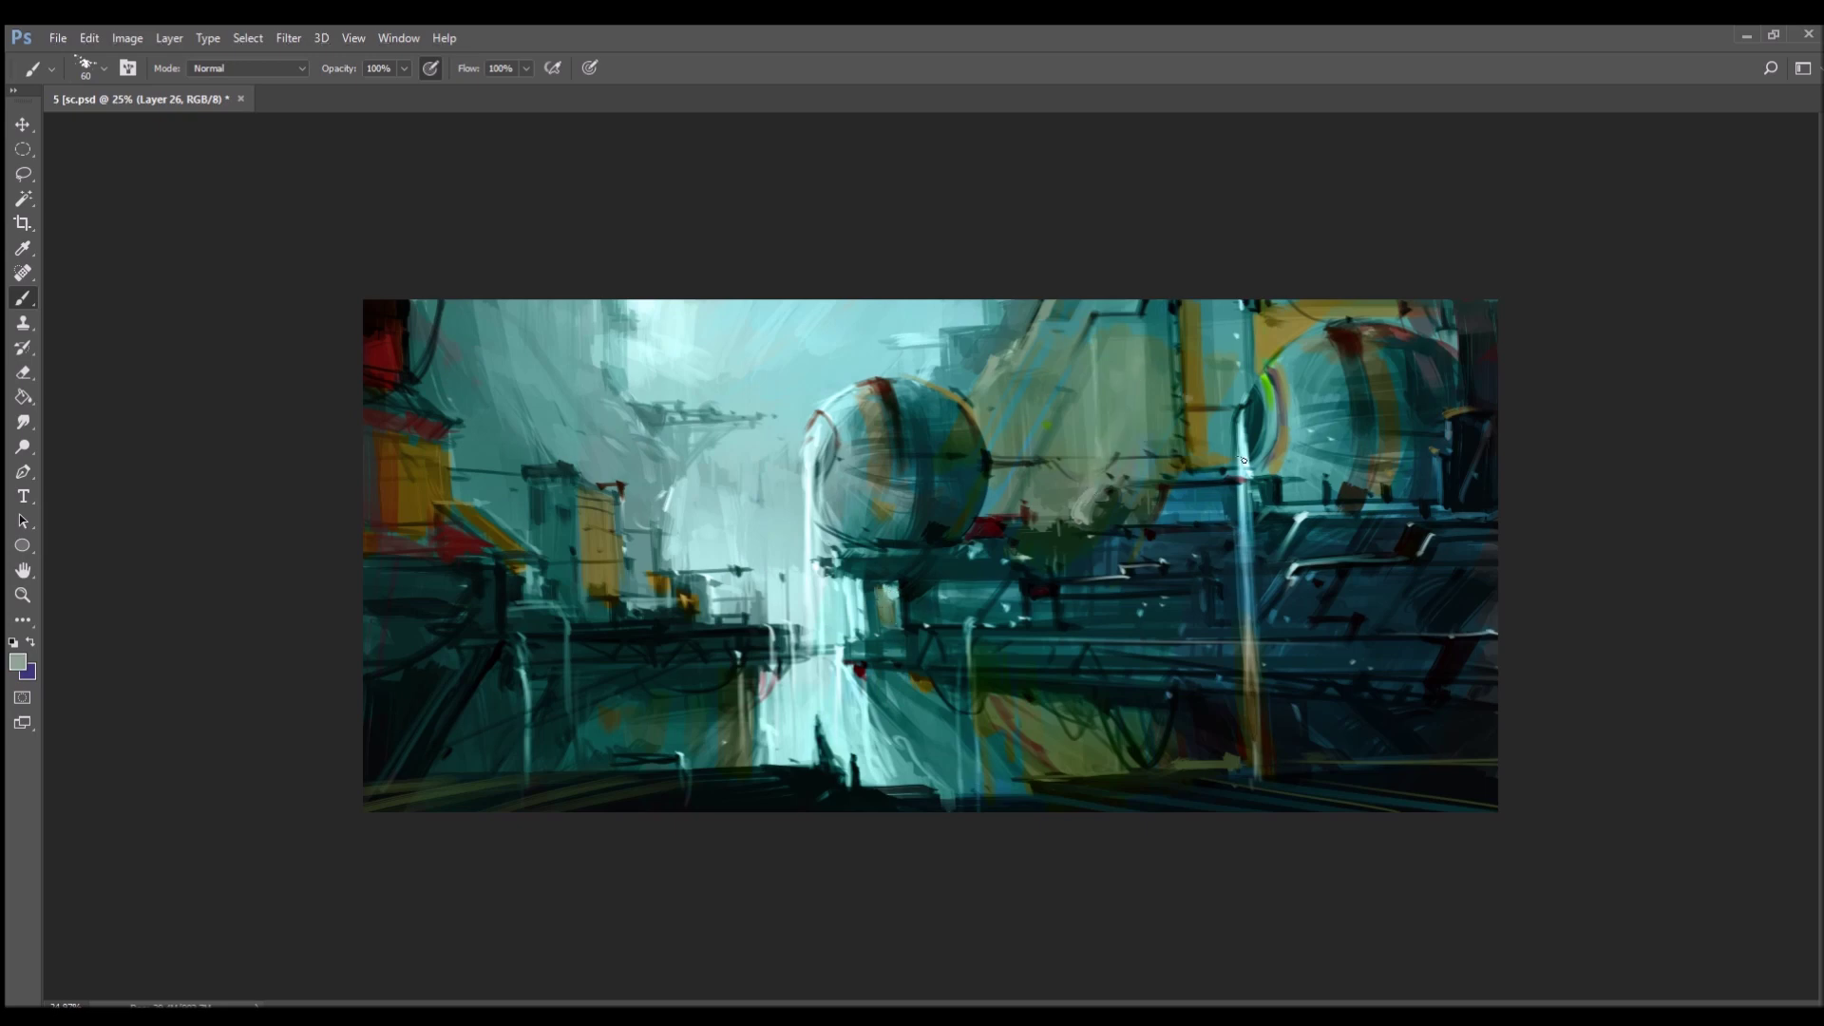
- Add dark marks to the right bridge's side and refine the small foreground silhouette in front of the waterfall with sampled tones
{"action": "left_click", "coordinate": [1454, 653], "text": "alt"}
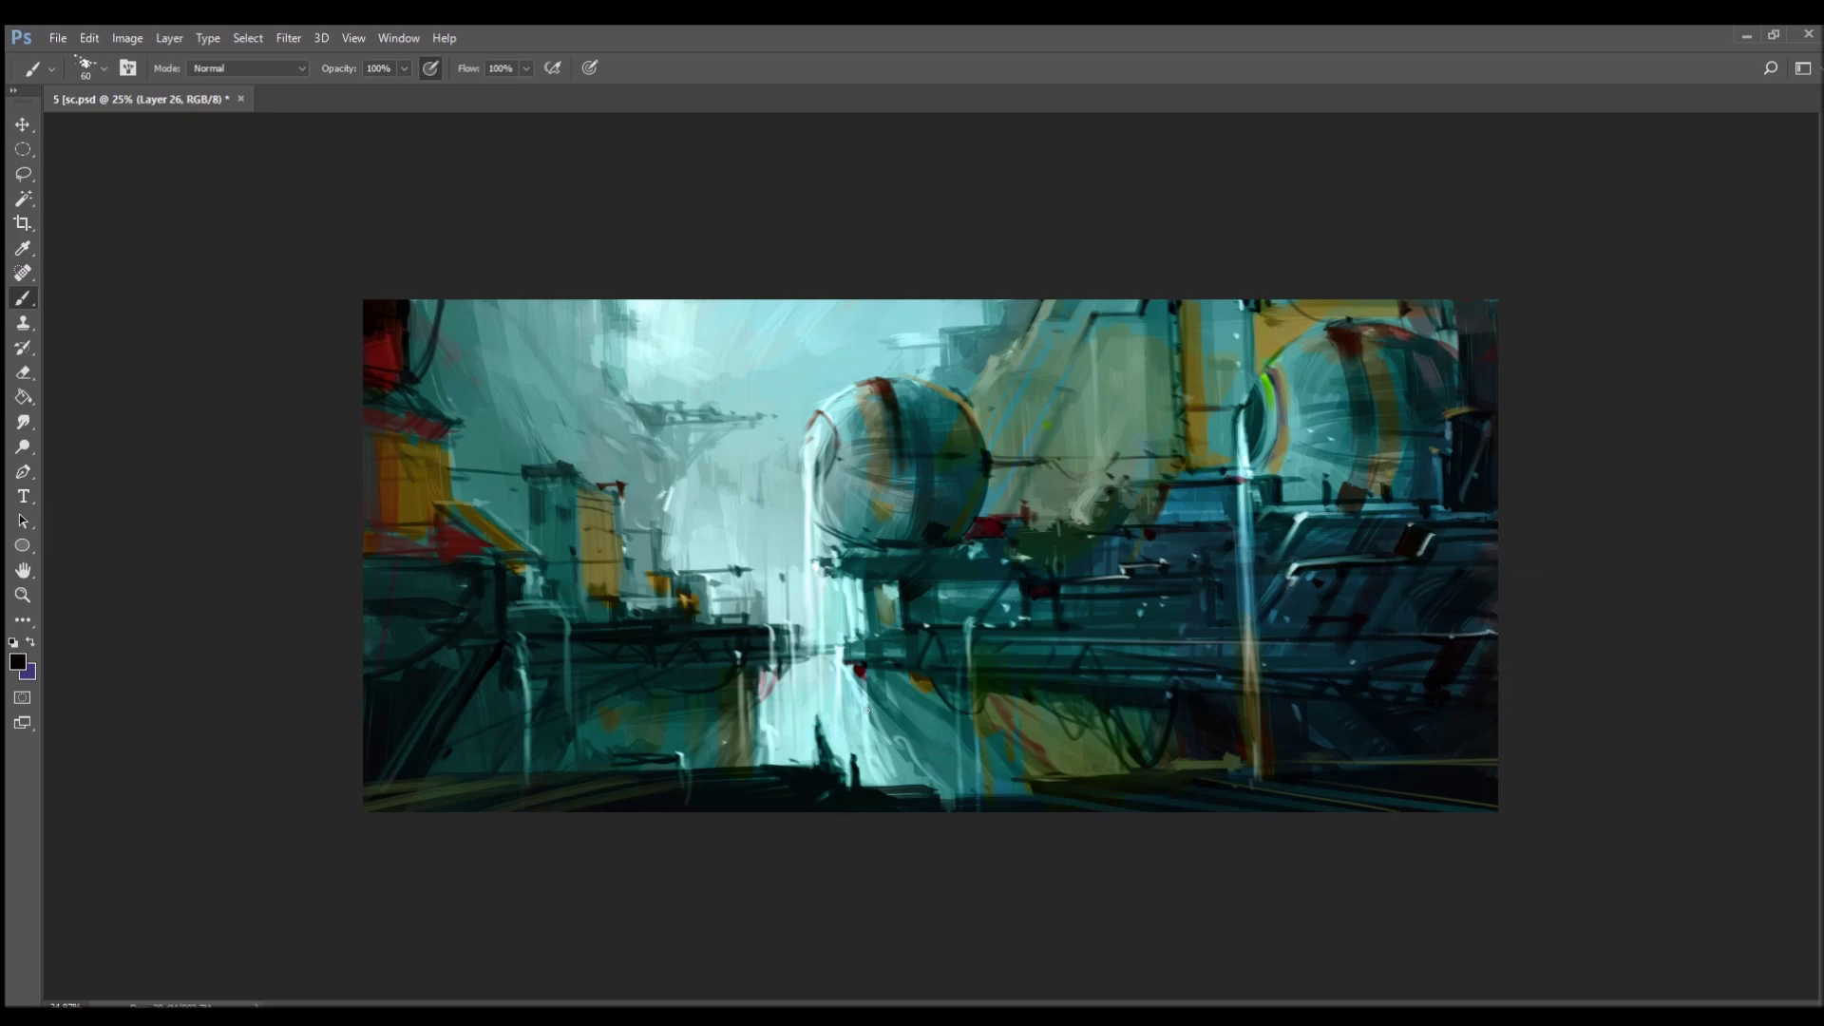
{"action": "left_click", "coordinate": [817, 707], "text": "alt"}
{"action": "left_click", "coordinate": [816, 736], "text": "alt"}
{"action": "left_click_drag", "start_coordinate": [814, 739], "coordinate": [815, 760]}
{"action": "key", "text": "ctrl+plus"}
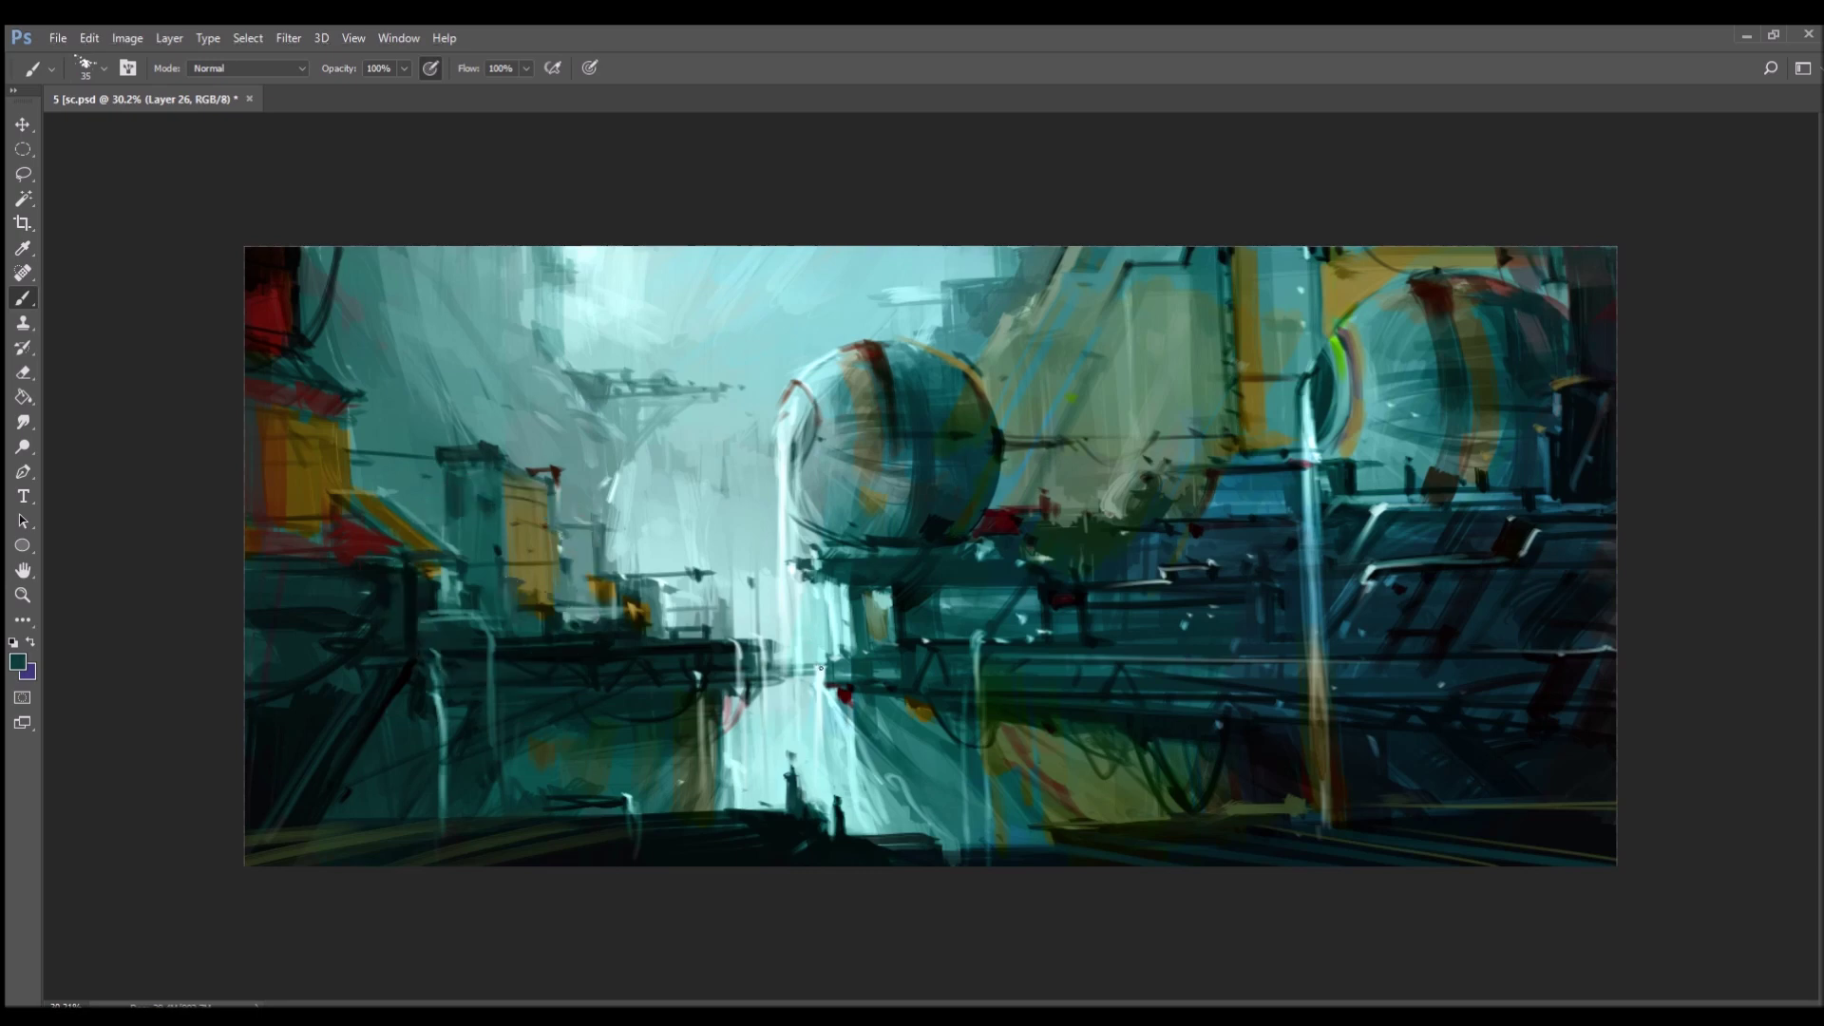
- Pick a bright cyan and add small highlights to the support beneath the left sphere and the edges of the right structure
{"action": "left_click", "coordinate": [903, 288], "text": "alt"}
{"action": "left_click", "coordinate": [969, 295], "text": "alt"}
{"action": "key", "text": "i"}
{"action": "left_click", "coordinate": [1384, 584]}
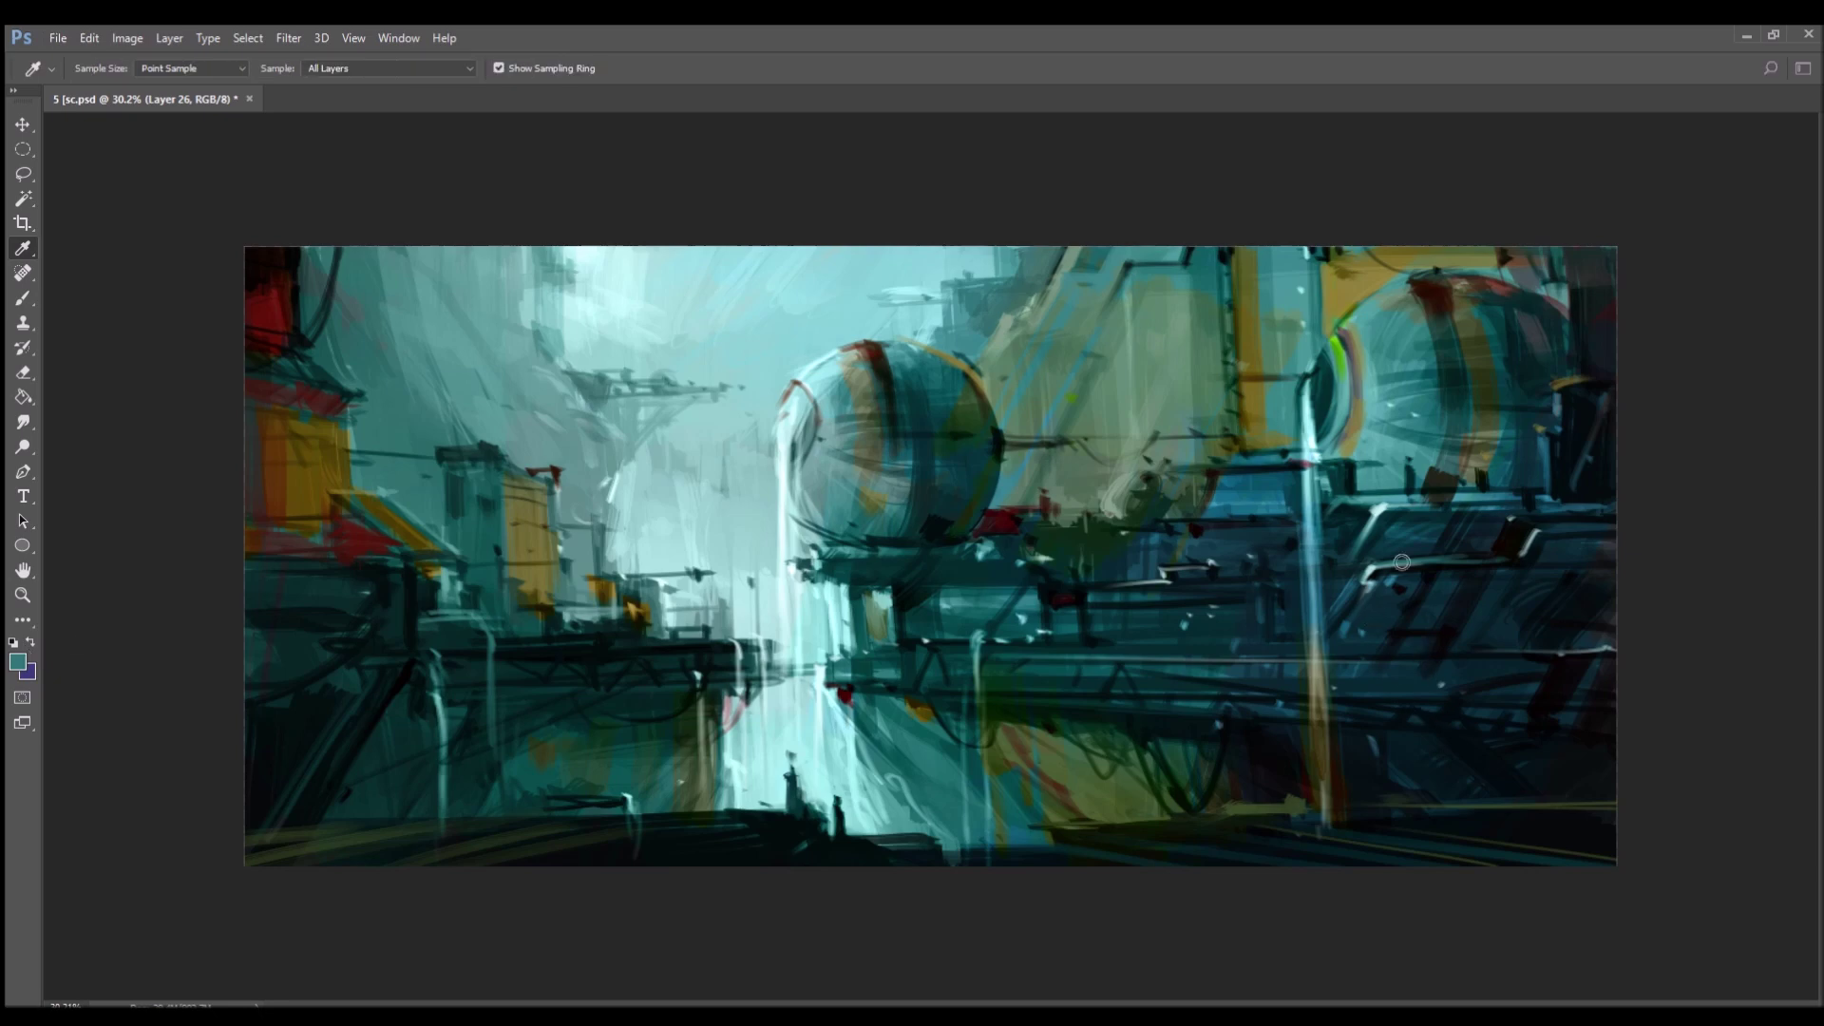
{"action": "left_click", "coordinate": [1576, 566]}
{"action": "left_click_drag", "start_coordinate": [947, 598], "coordinate": [981, 598]}
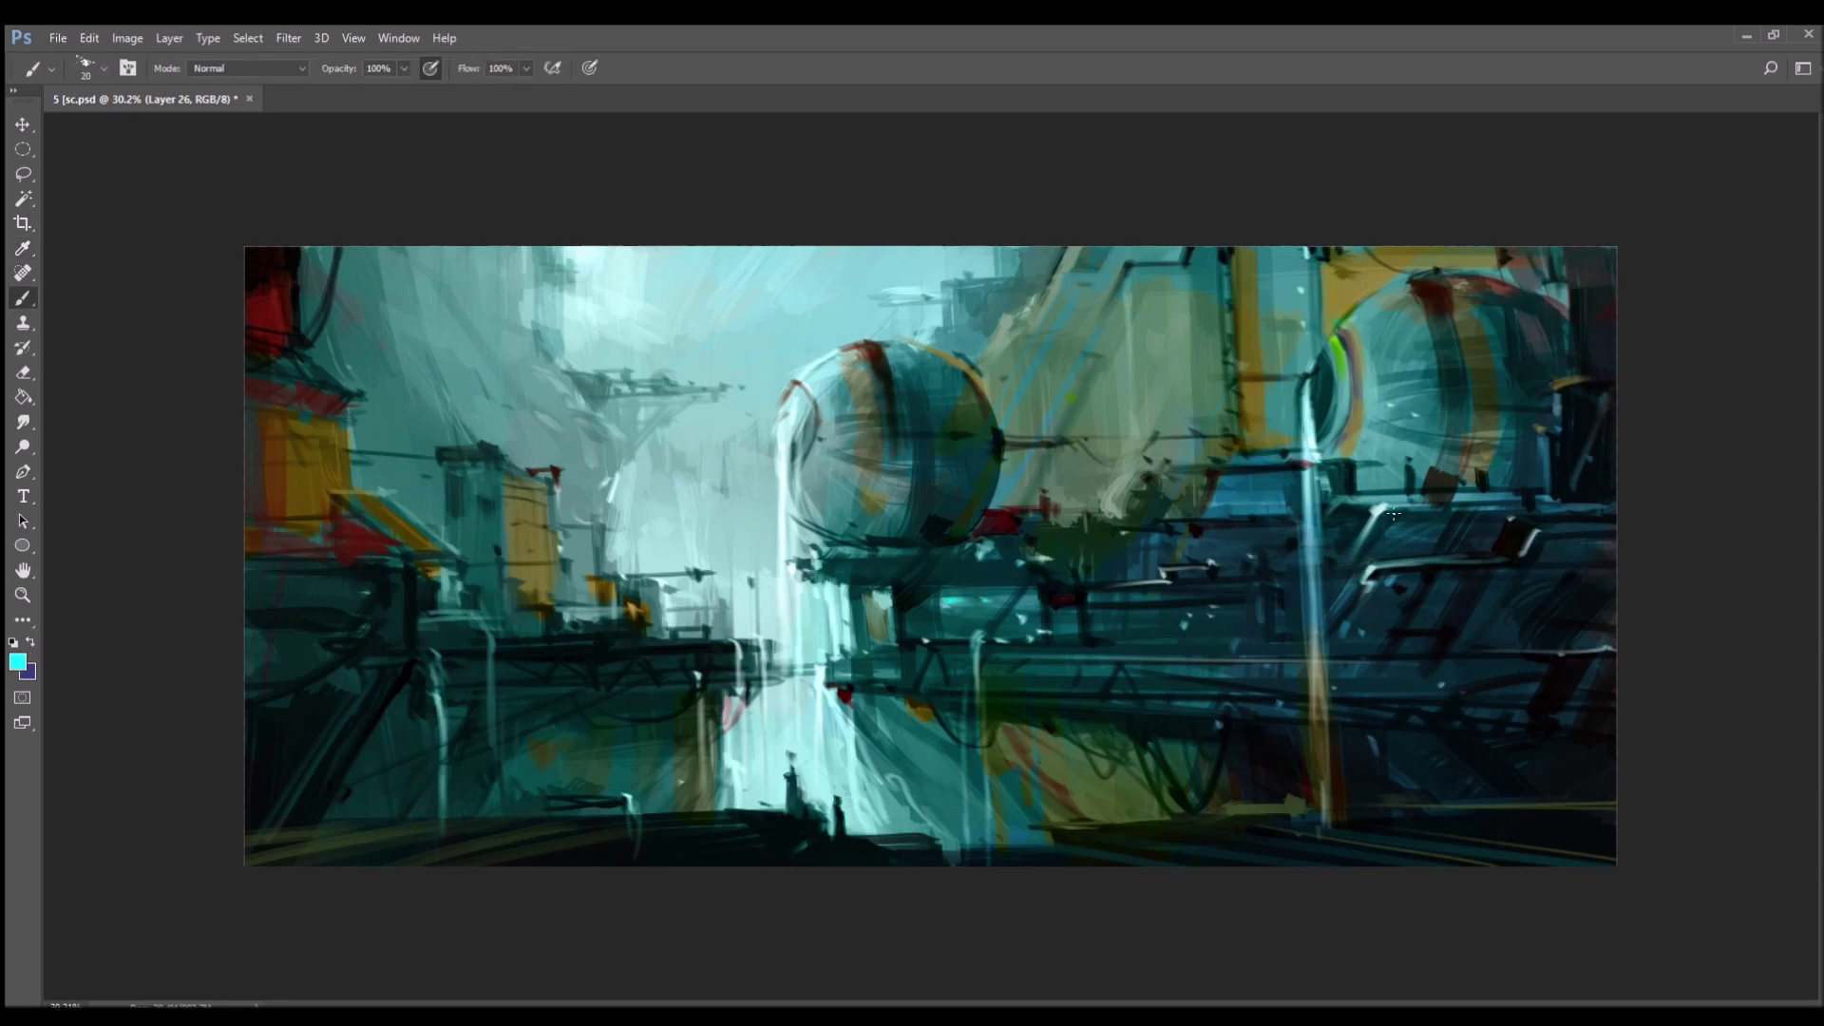
{"action": "left_click_drag", "start_coordinate": [1398, 557], "coordinate": [1378, 559]}
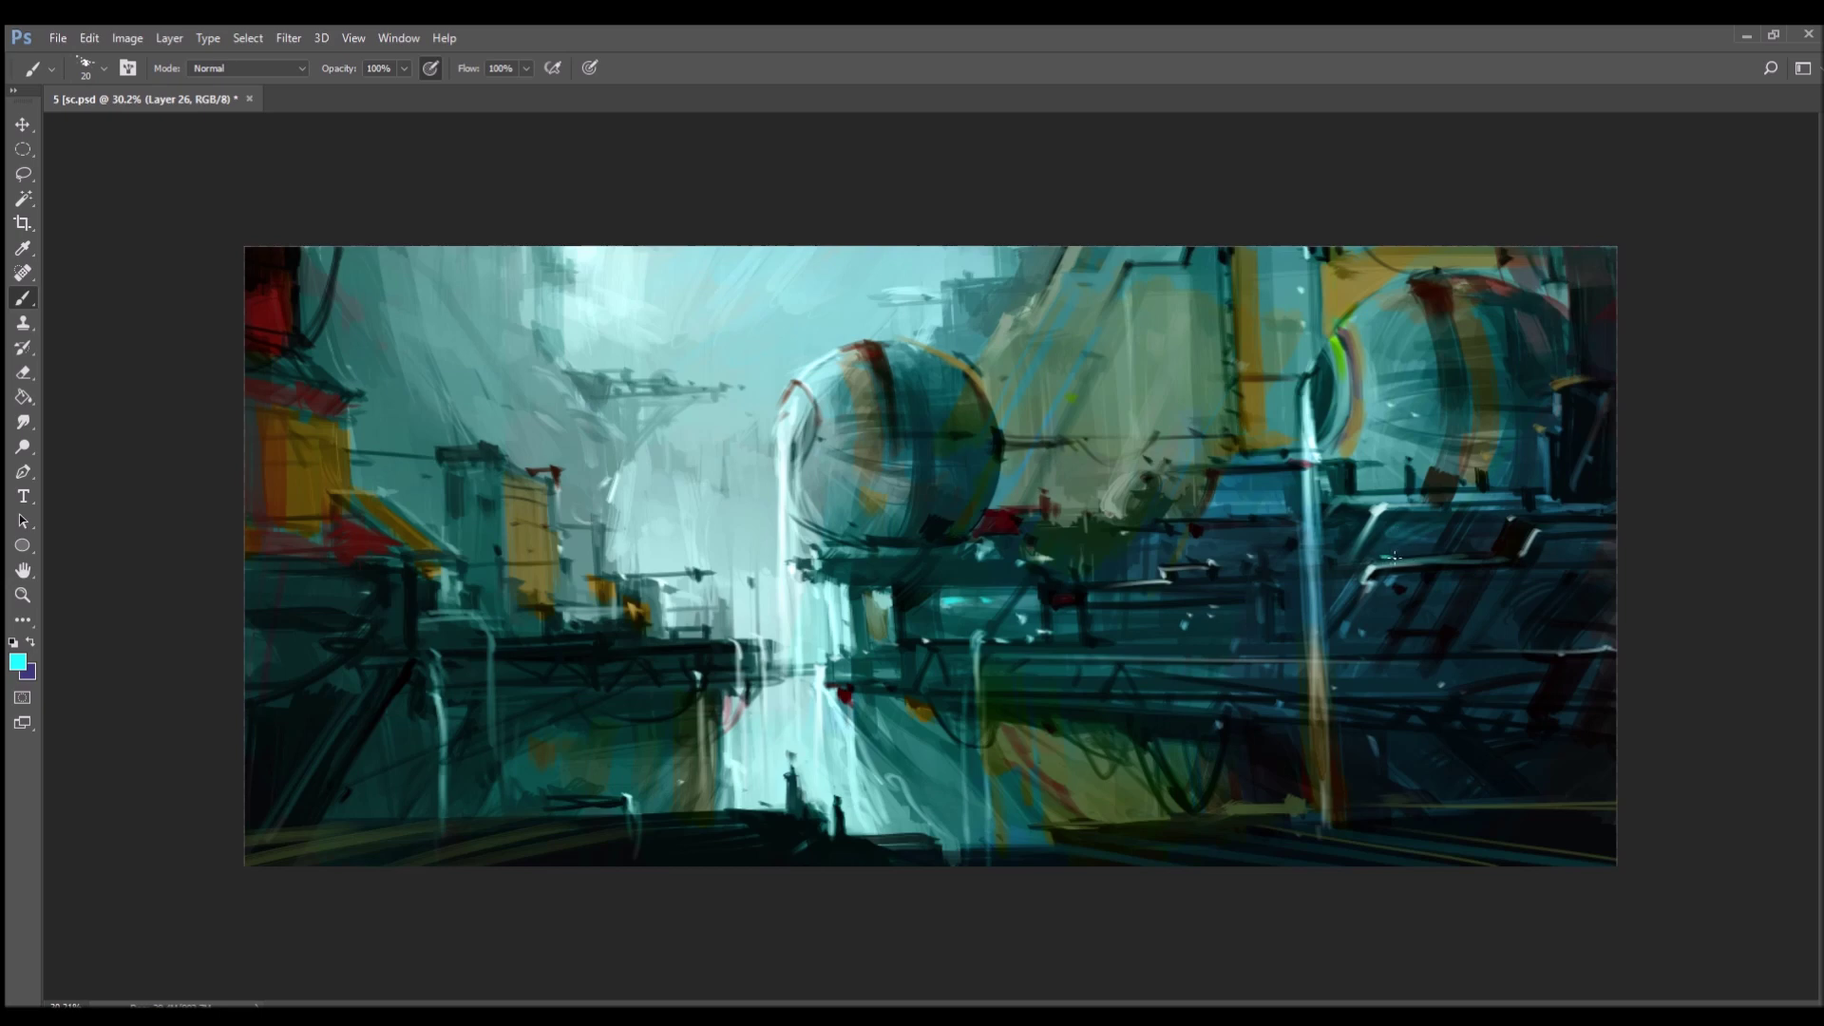
{"action": "left_click", "coordinate": [1435, 525]}
{"action": "left_click_drag", "start_coordinate": [1518, 520], "coordinate": [1608, 516]}
- Sample black and draw thin dark lines over the left sphere, the olive wall and the ochre panel beside the right sphere
{"action": "left_click", "coordinate": [1566, 394], "text": "alt"}
{"action": "left_click", "coordinate": [1450, 359]}
{"action": "left_click_drag", "start_coordinate": [897, 439], "coordinate": [962, 475]}
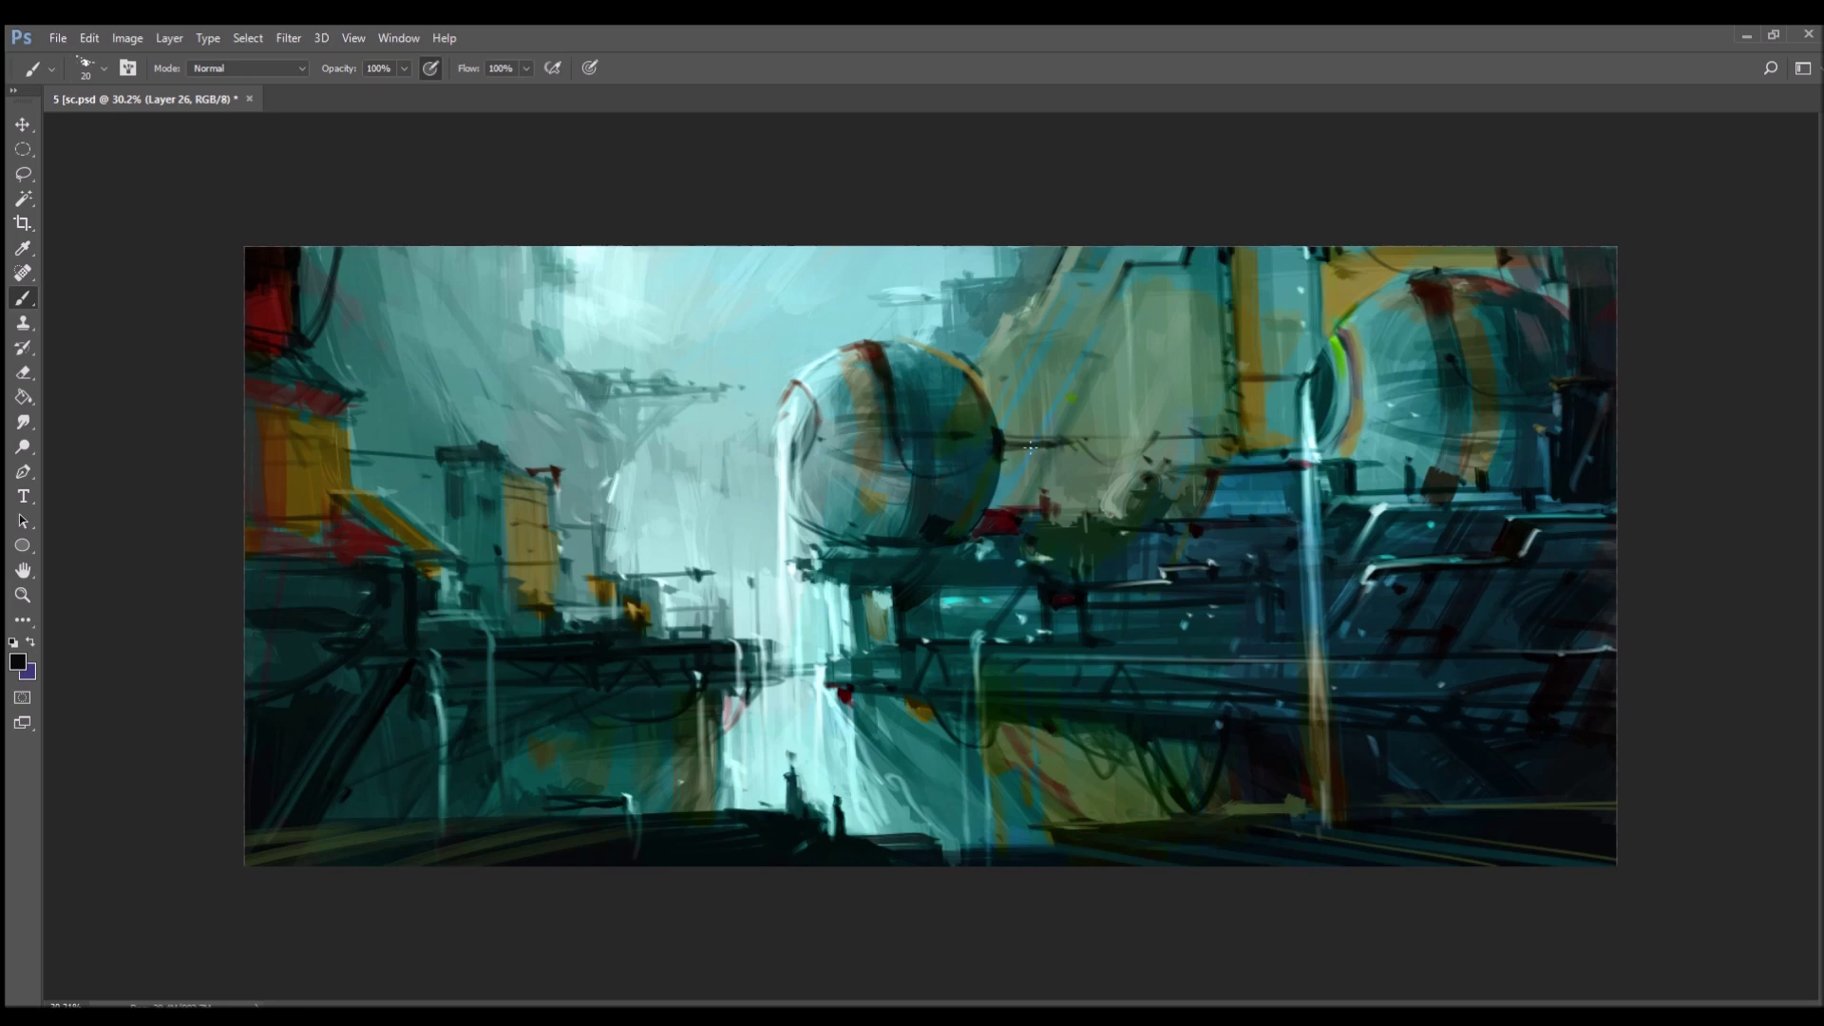
{"action": "left_click_drag", "start_coordinate": [1153, 434], "coordinate": [1242, 435]}
{"action": "left_click_drag", "start_coordinate": [1228, 251], "coordinate": [1280, 450]}
{"action": "left_click_drag", "start_coordinate": [1292, 245], "coordinate": [1294, 382]}
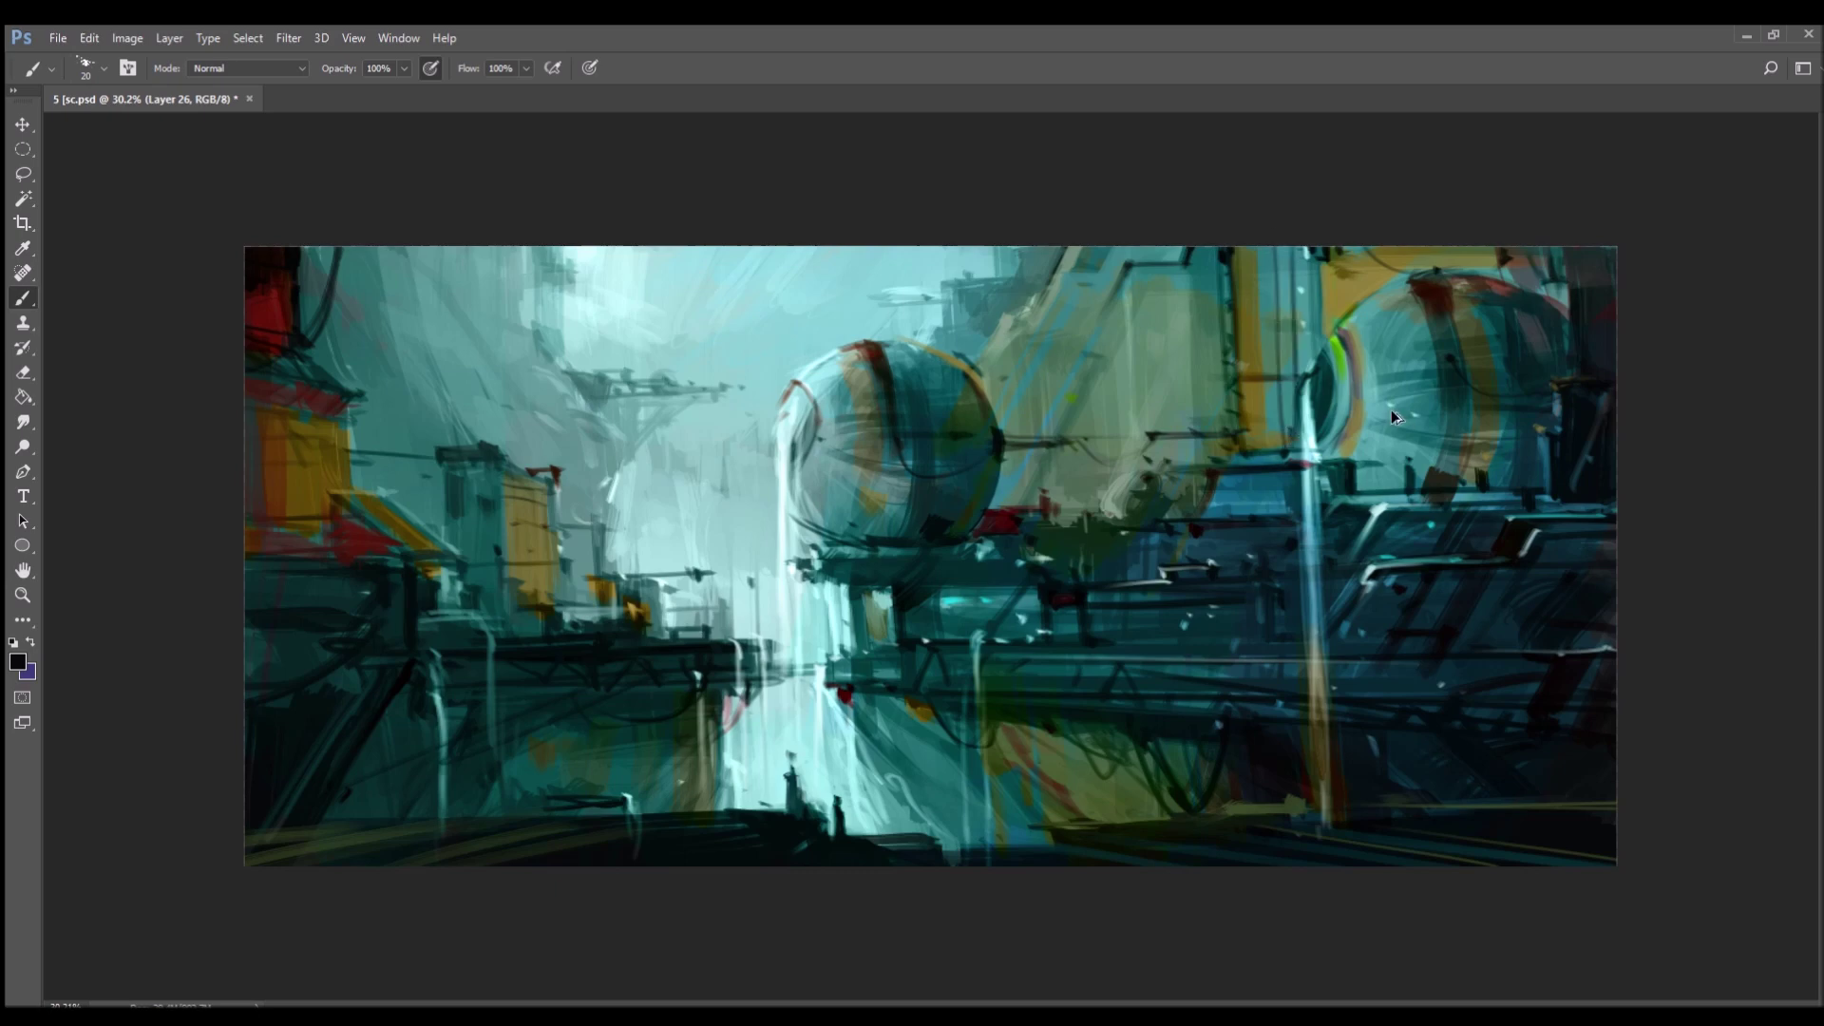
{"action": "left_click_drag", "start_coordinate": [1391, 414], "coordinate": [1353, 397]}
{"action": "left_click_drag", "start_coordinate": [1237, 314], "coordinate": [1299, 314]}
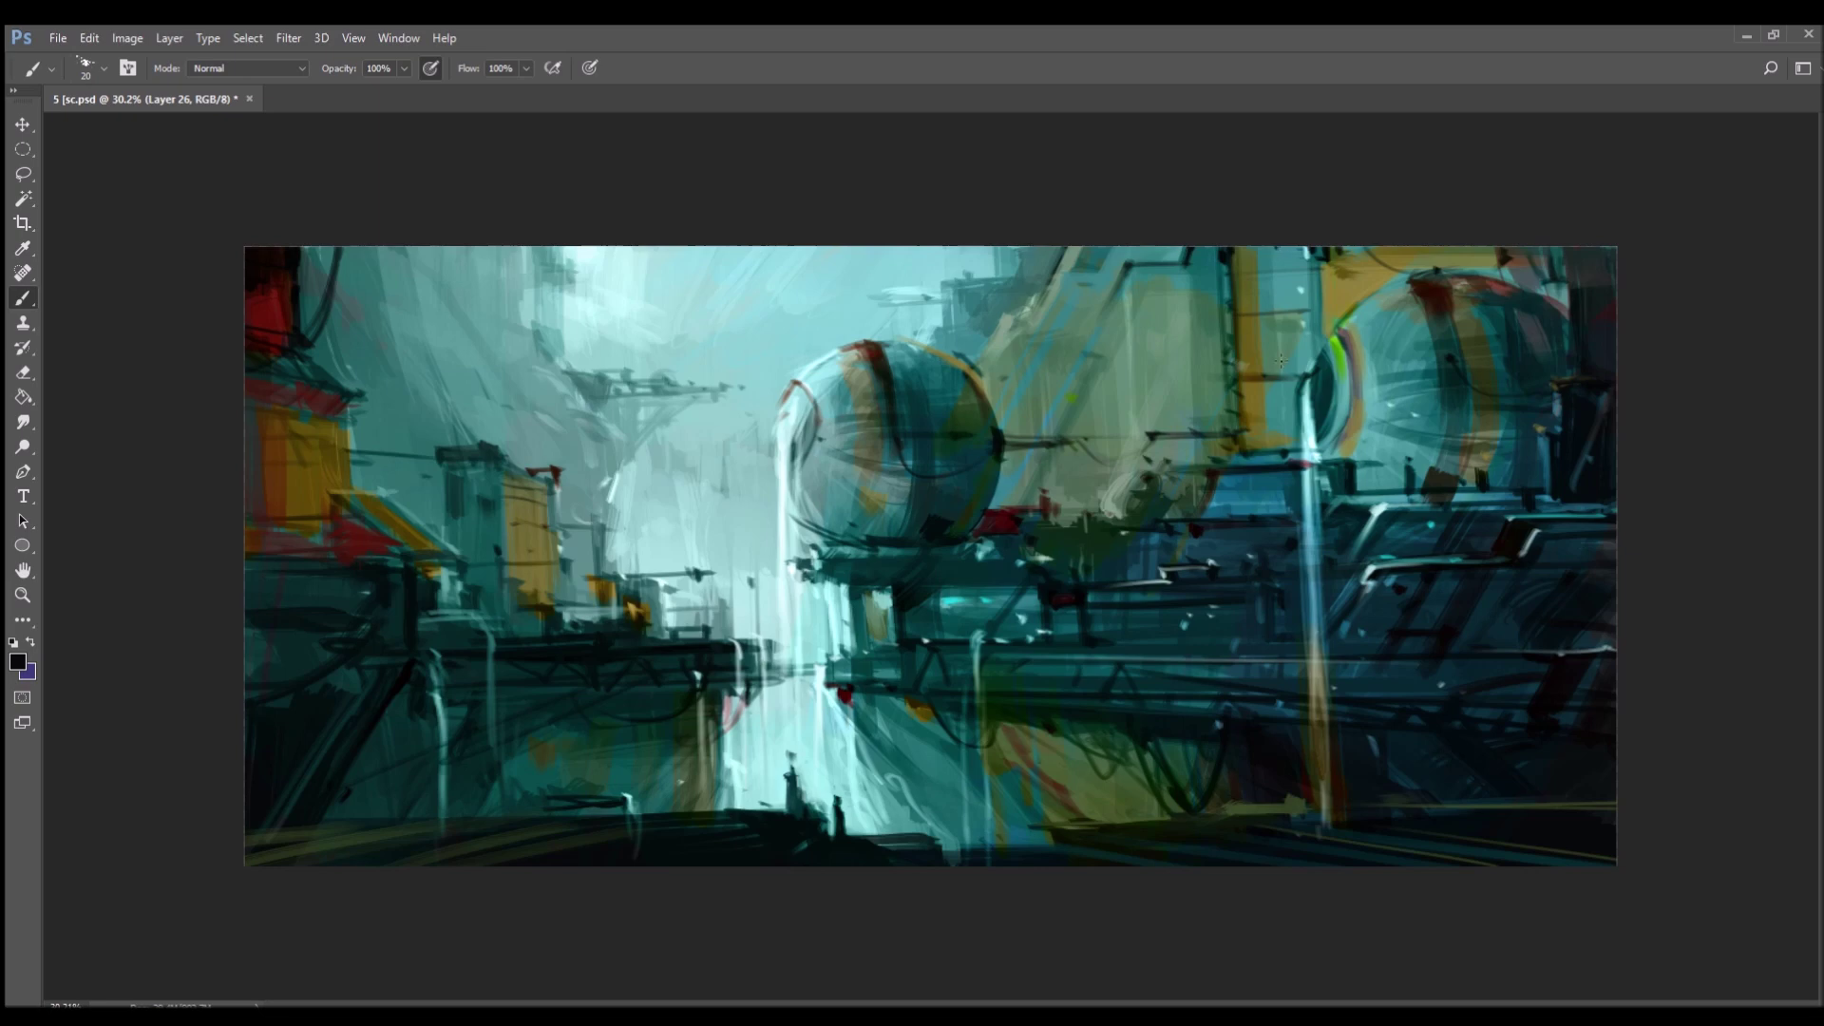
{"action": "left_click_drag", "start_coordinate": [1273, 259], "coordinate": [1288, 451]}
- Paint thin teal highlight lines along the right bridge's rail and the upper edge of the right structure with a sampled color
{"action": "left_click", "coordinate": [1297, 405], "text": "alt"}
{"action": "left_click", "coordinate": [956, 602], "text": "alt"}
{"action": "left_click_drag", "start_coordinate": [1132, 665], "coordinate": [1574, 648]}
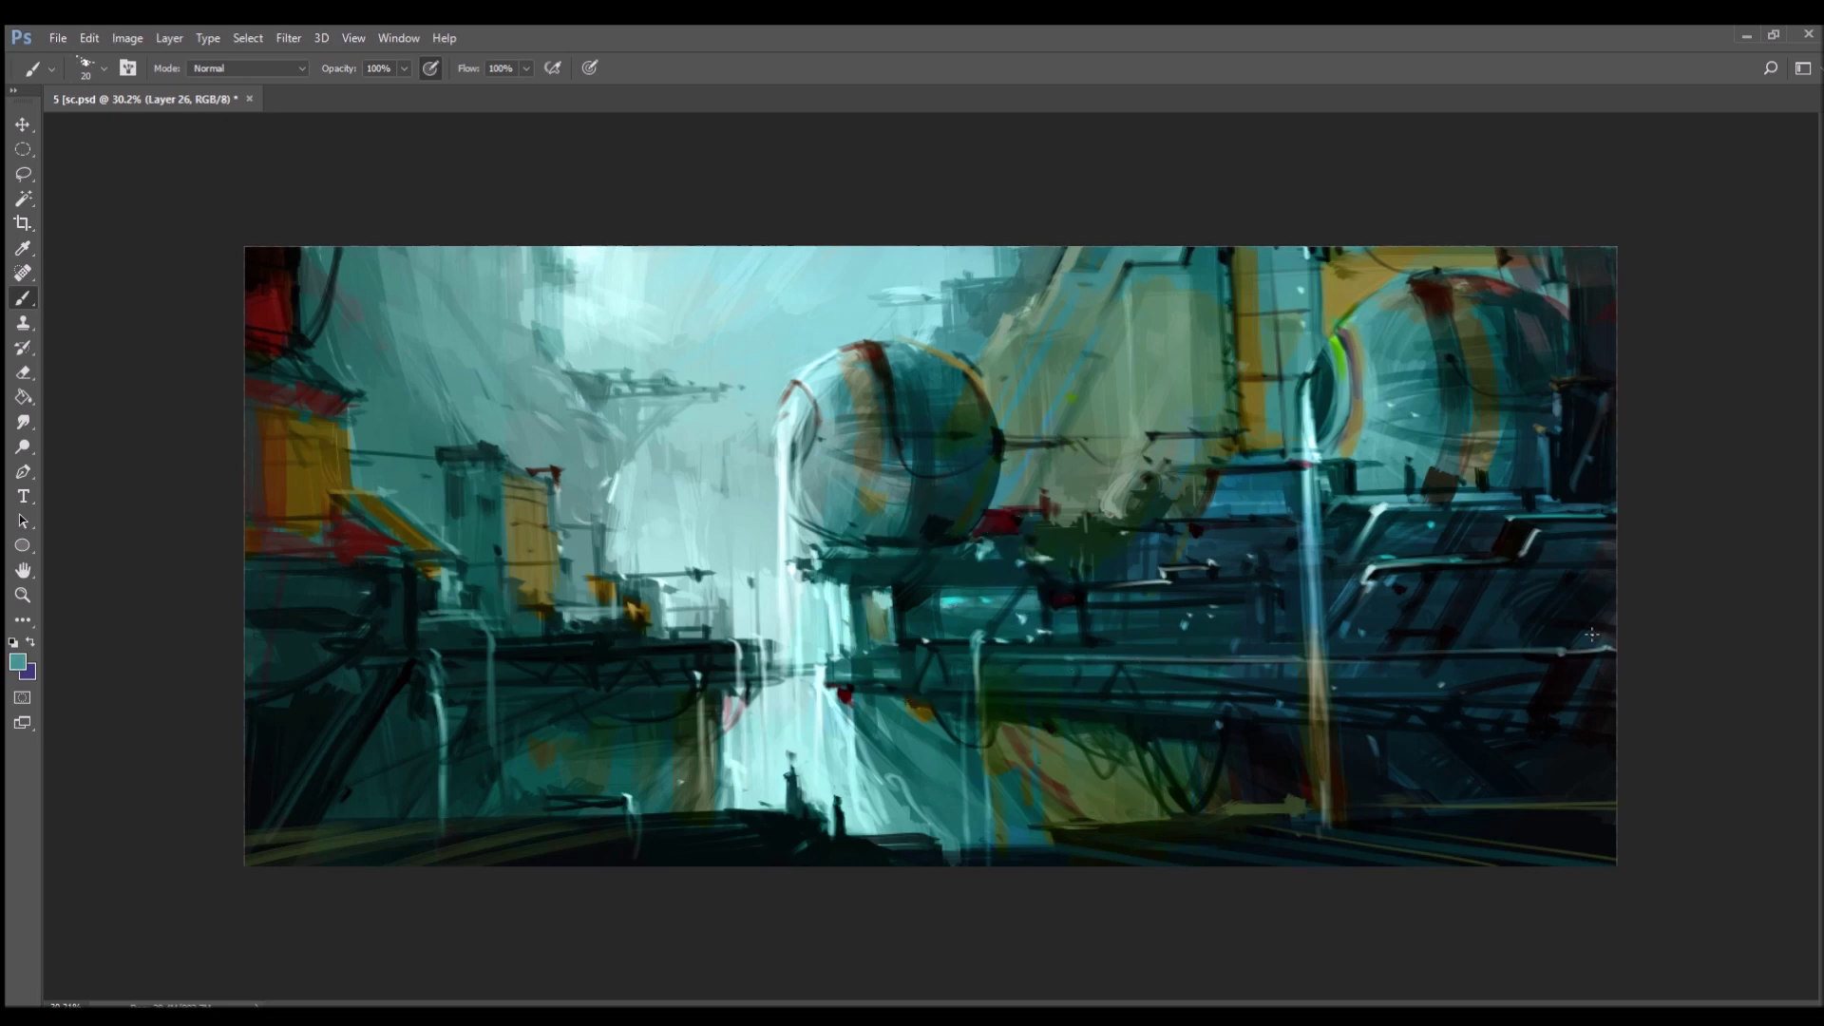
{"action": "left_click_drag", "start_coordinate": [1542, 537], "coordinate": [1616, 527]}
- Sample black and add dark truss lines to the right bridge, the left sphere's support and the ledge beneath the right sphere
{"action": "left_click", "coordinate": [1560, 669], "text": "alt"}
{"action": "mouse_move", "coordinate": [1458, 659]}
{"action": "left_mouse_down"}
{"action": "mouse_move", "coordinate": [1402, 674]}
{"action": "mouse_move", "coordinate": [1434, 695]}
{"action": "left_mouse_up"}
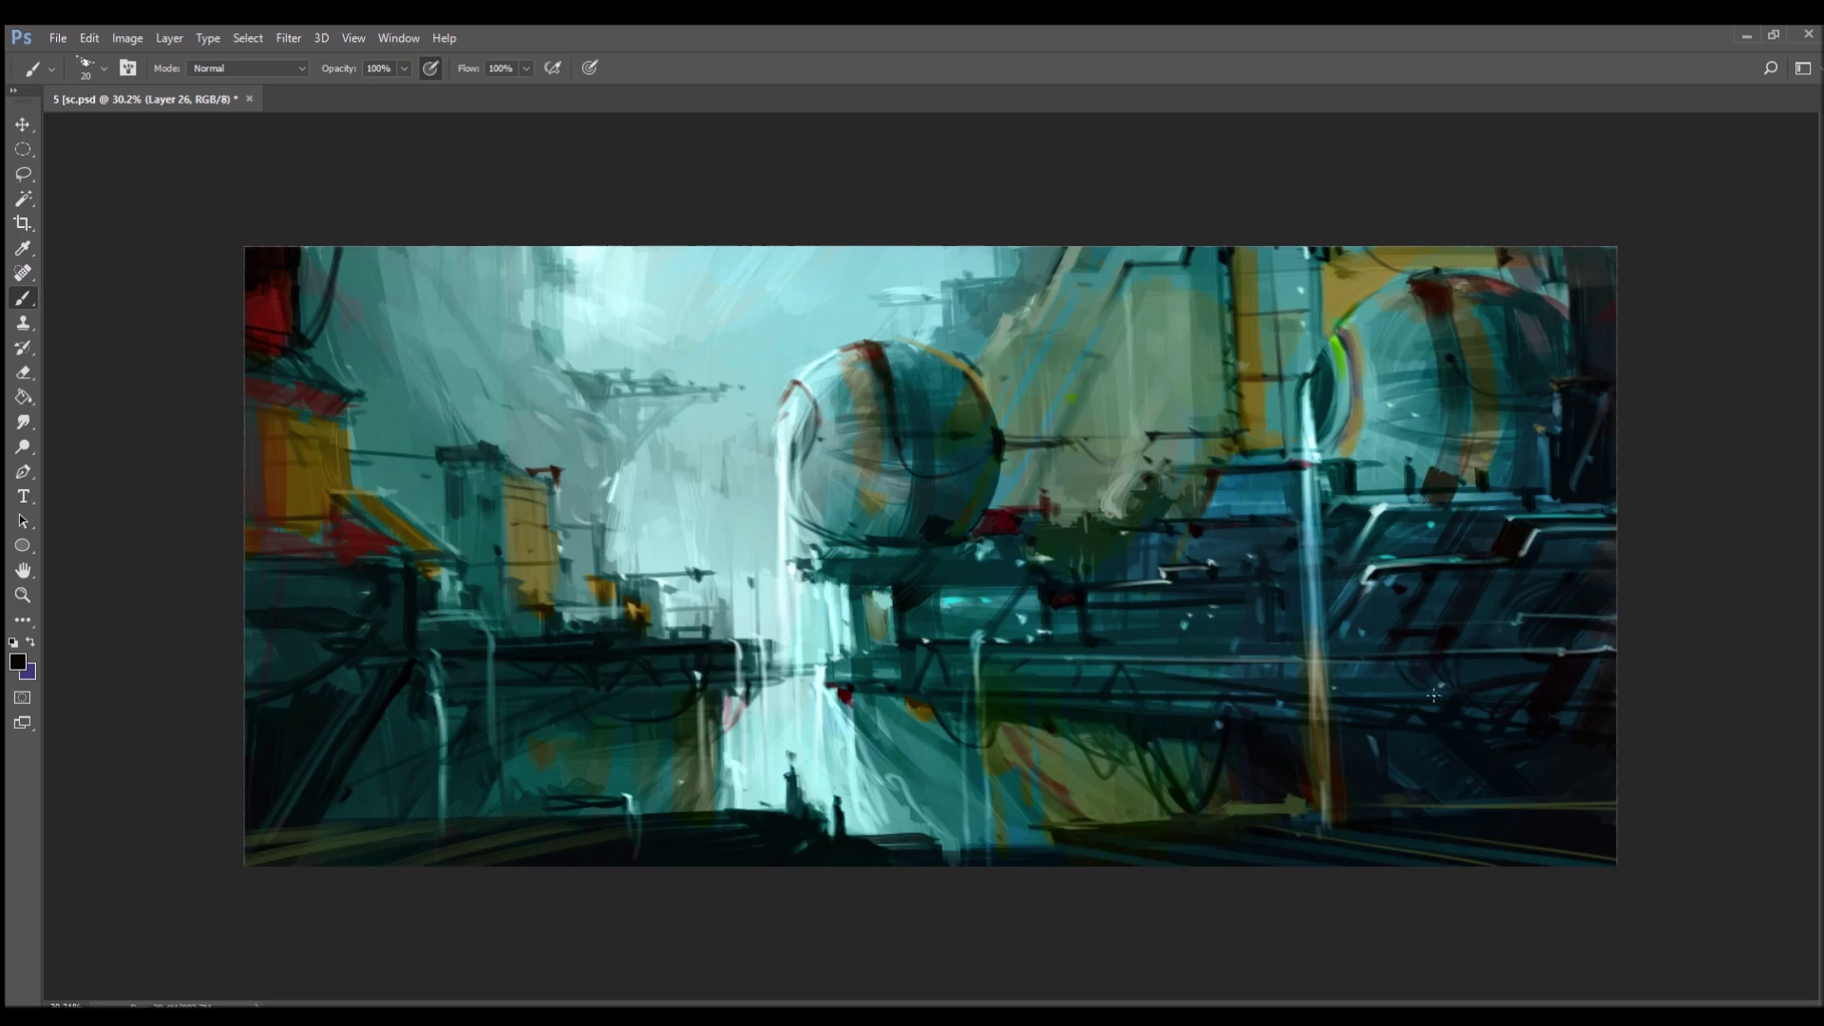
{"action": "left_click_drag", "start_coordinate": [1030, 657], "coordinate": [1011, 681]}
{"action": "left_click_drag", "start_coordinate": [1118, 659], "coordinate": [1075, 682]}
{"action": "left_click_drag", "start_coordinate": [1146, 615], "coordinate": [1134, 632]}
{"action": "mouse_move", "coordinate": [940, 583]}
{"action": "left_mouse_down"}
{"action": "mouse_move", "coordinate": [940, 633]}
{"action": "mouse_move", "coordinate": [902, 601]}
{"action": "mouse_move", "coordinate": [943, 648]}
{"action": "mouse_move", "coordinate": [910, 608]}
{"action": "mouse_move", "coordinate": [930, 603]}
{"action": "mouse_move", "coordinate": [893, 582]}
{"action": "mouse_move", "coordinate": [1036, 570]}
{"action": "left_mouse_up"}
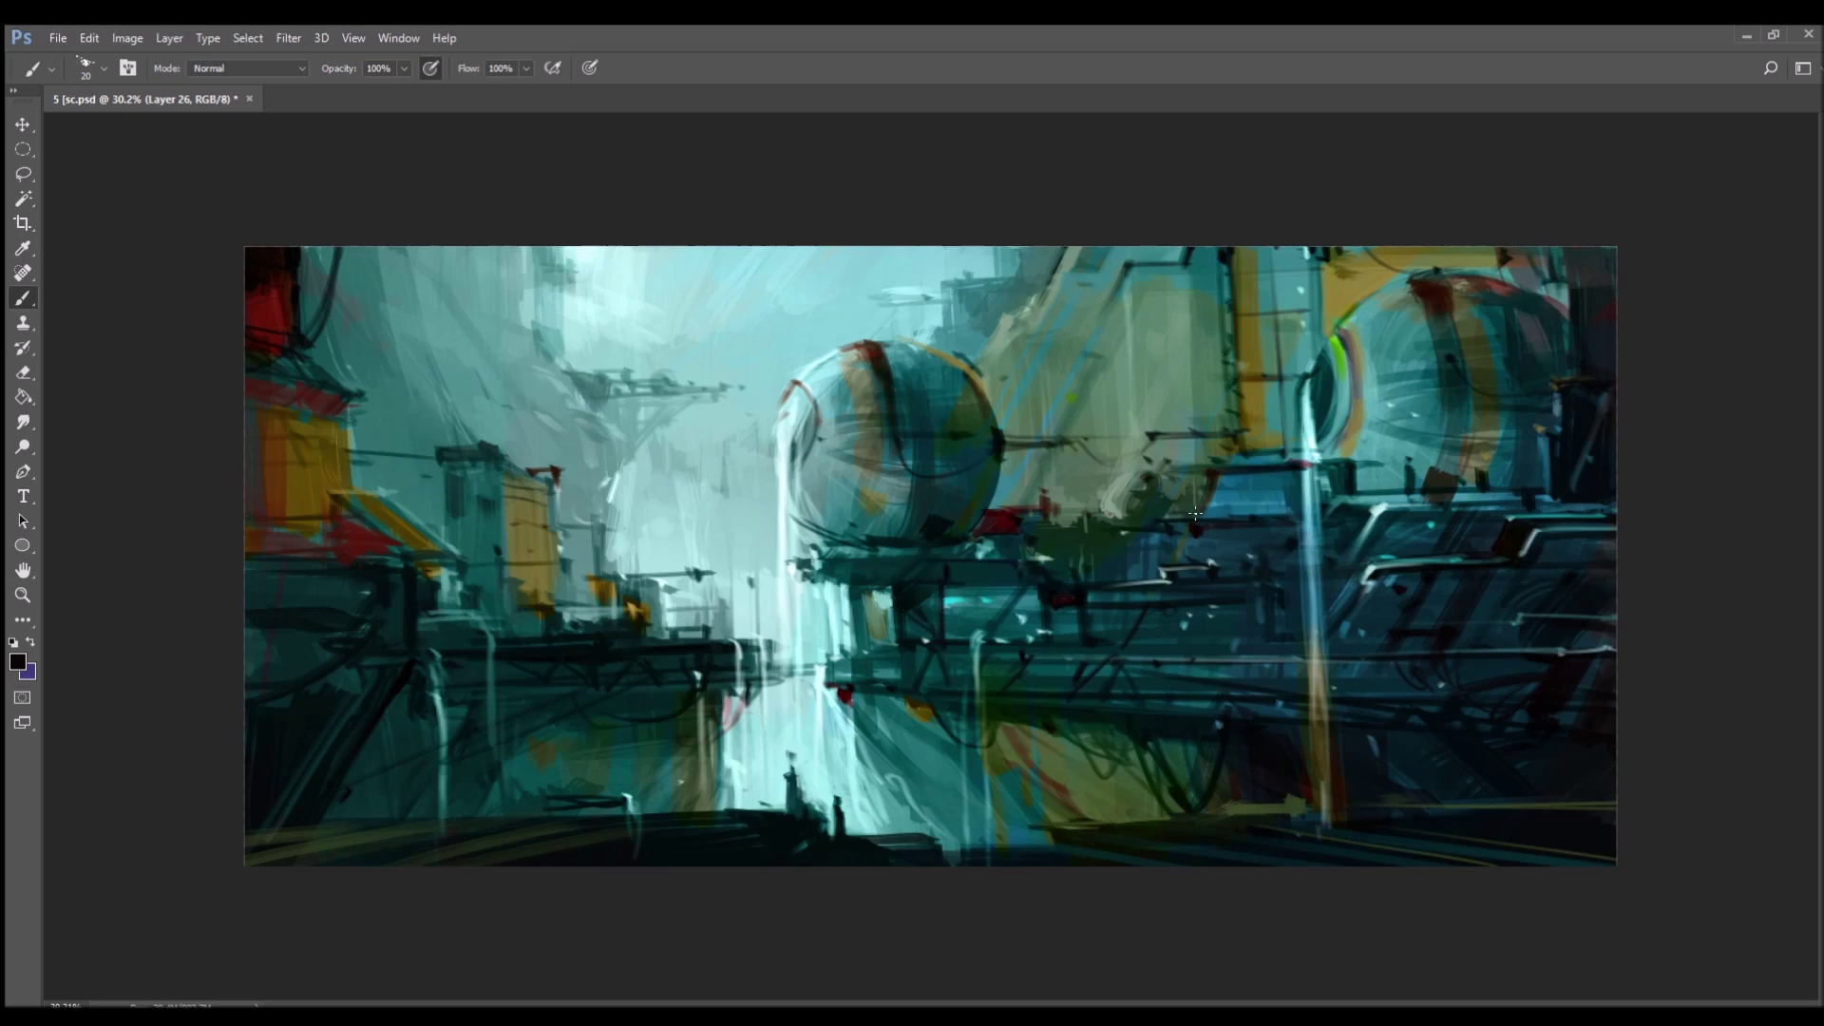
{"action": "mouse_move", "coordinate": [1249, 510]}
{"action": "left_mouse_down"}
{"action": "mouse_move", "coordinate": [1298, 511]}
{"action": "mouse_move", "coordinate": [1383, 459]}
{"action": "left_mouse_up"}
{"action": "left_click_drag", "start_coordinate": [1514, 462], "coordinate": [1553, 462]}
- Highlight the left bridge's top edge with sampled teal and the right bridge's rail with pale cyan
{"action": "left_click", "coordinate": [533, 588], "text": "alt"}
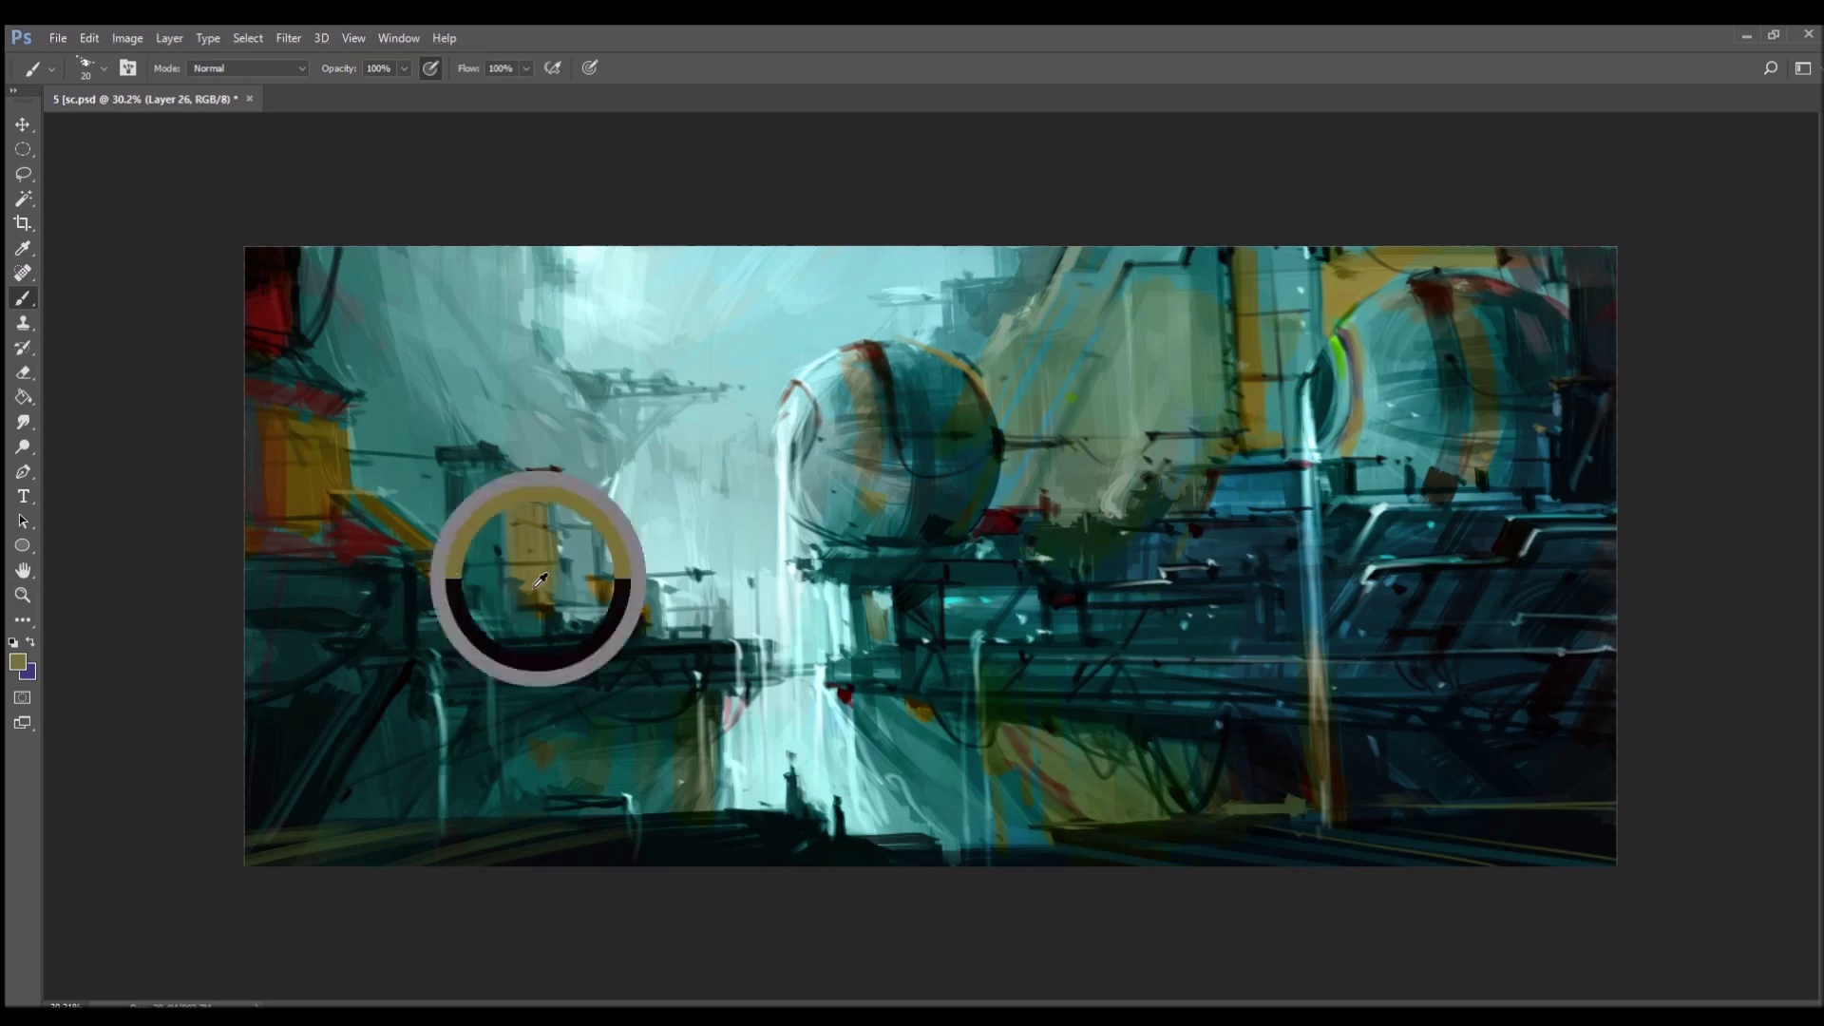
{"action": "left_click", "coordinate": [726, 638], "text": "alt"}
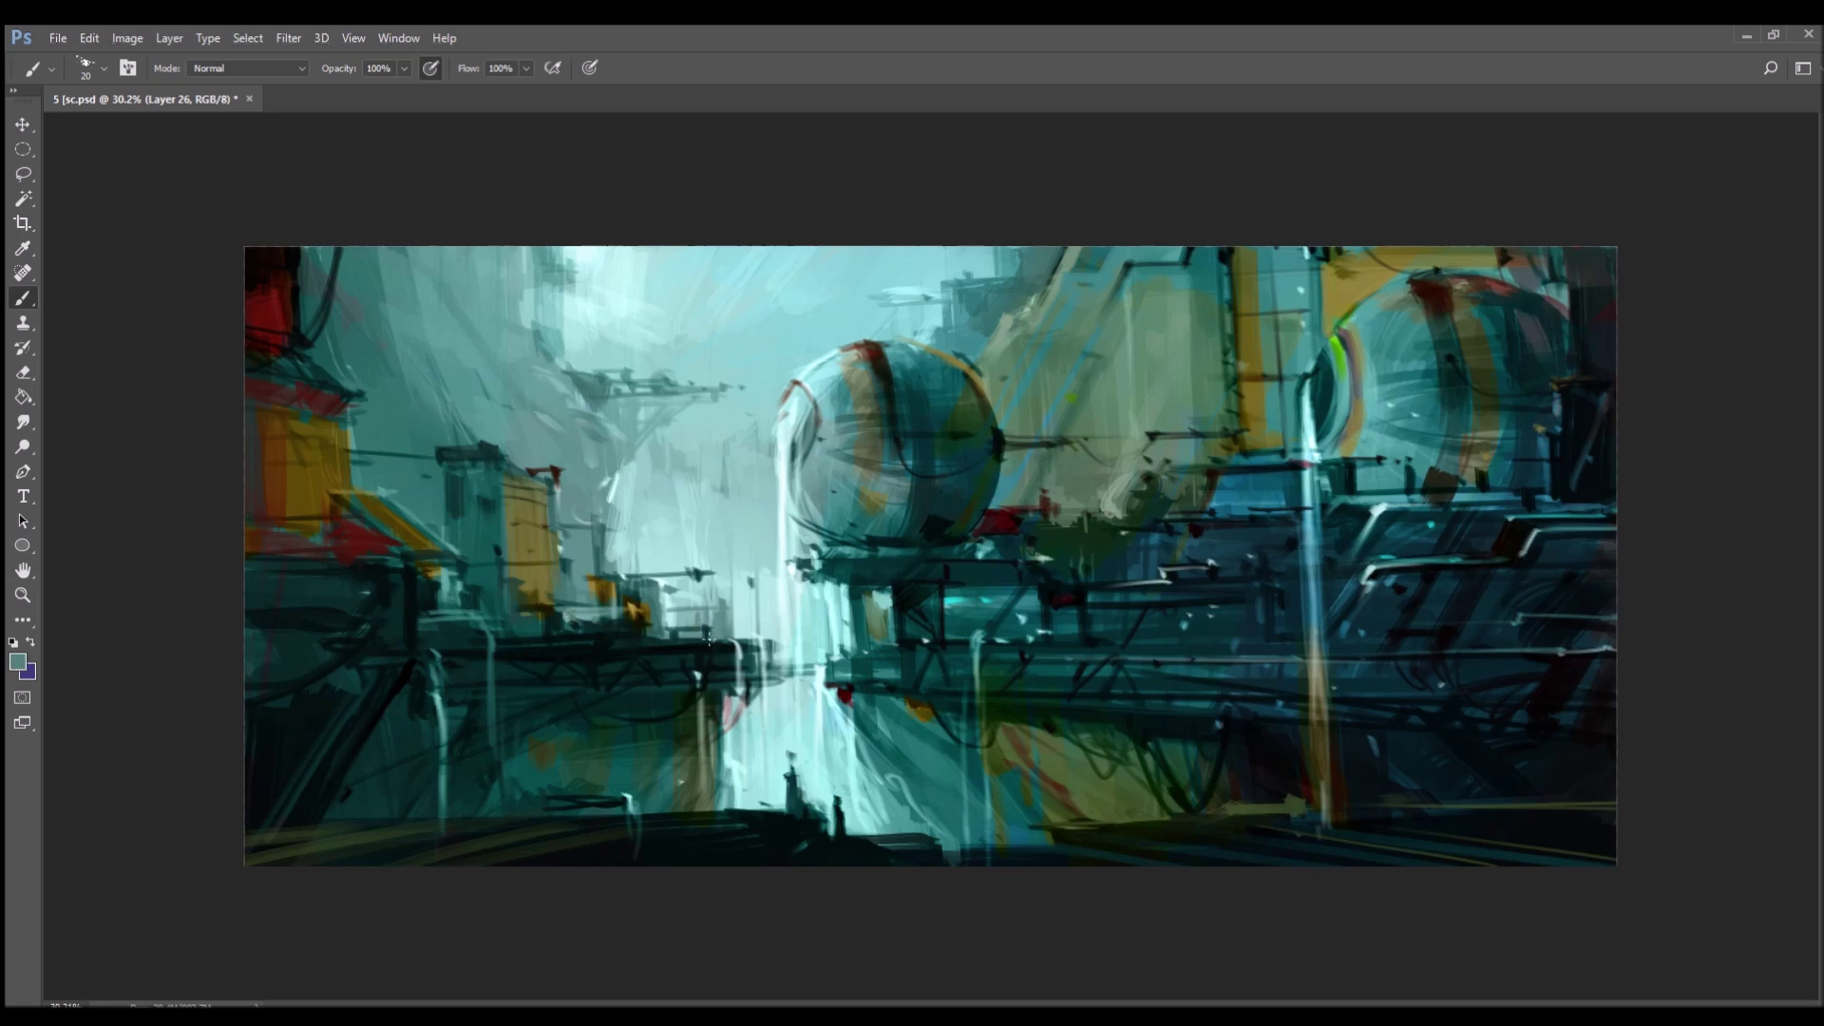
{"action": "left_click_drag", "start_coordinate": [517, 658], "coordinate": [764, 647]}
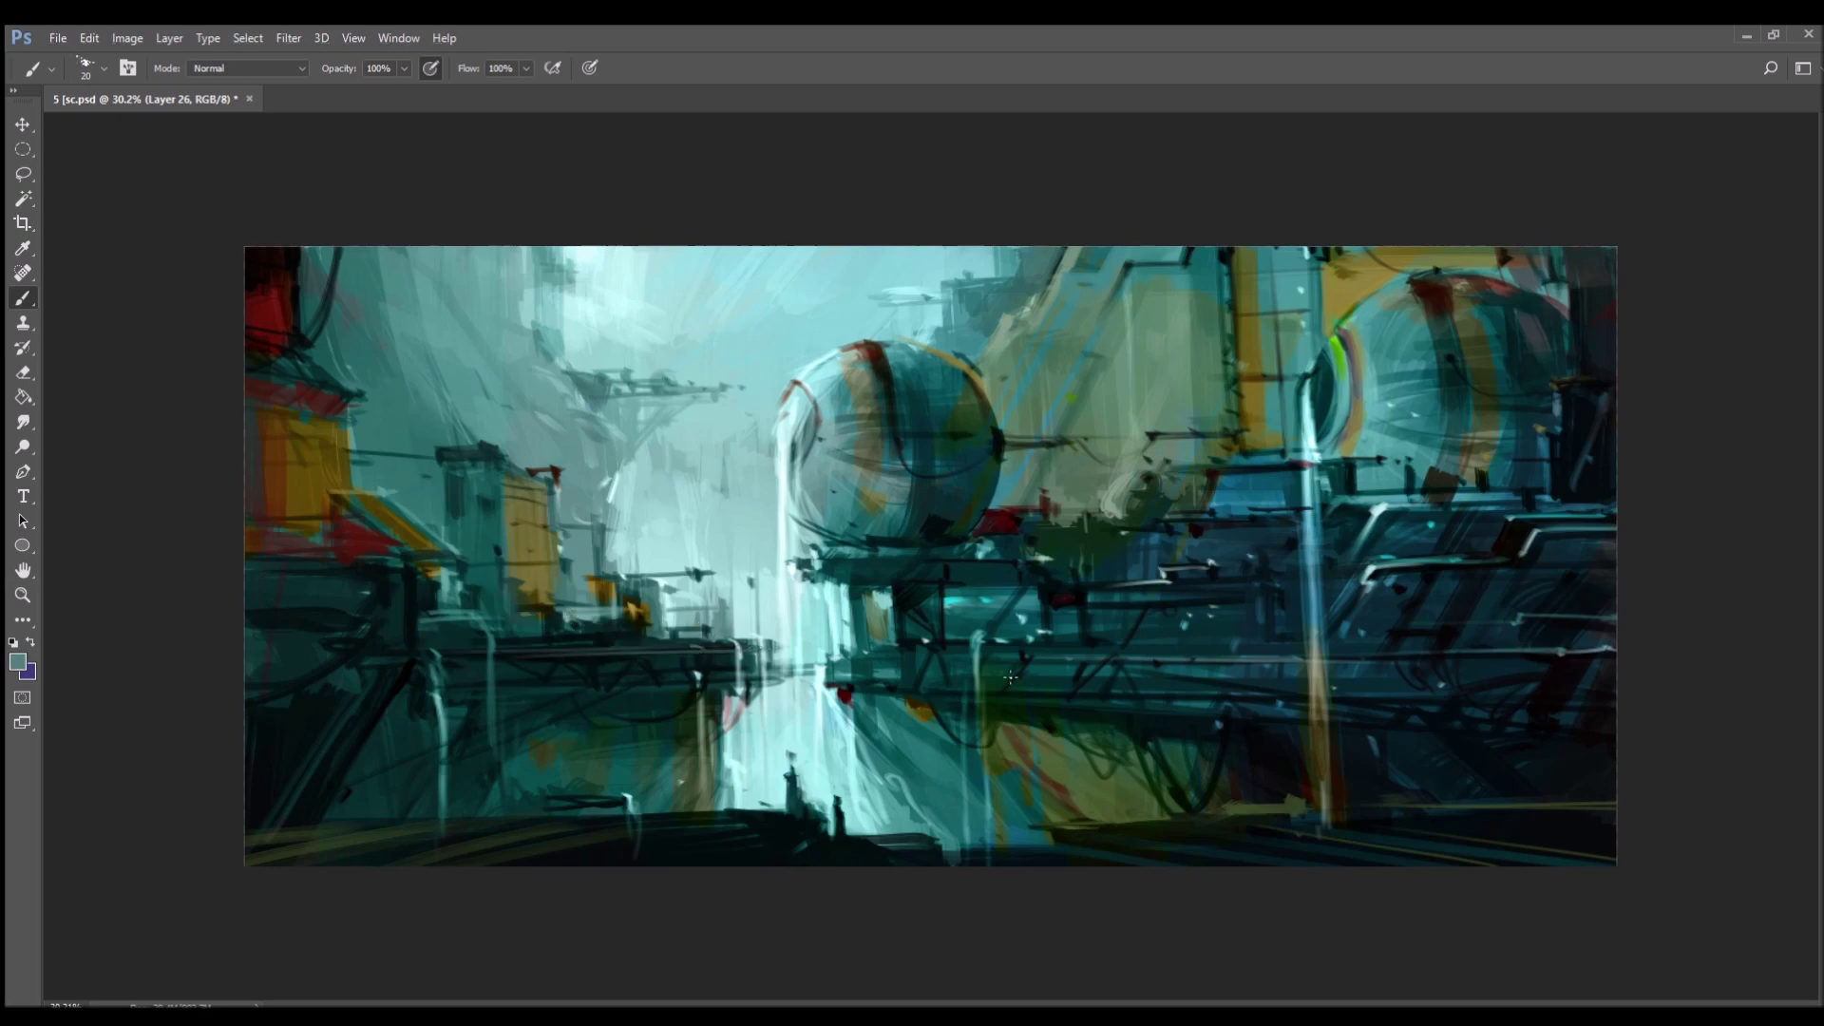
{"action": "left_click", "coordinate": [845, 629], "text": "alt"}
{"action": "left_click_drag", "start_coordinate": [996, 649], "coordinate": [1011, 649]}
{"action": "left_click_drag", "start_coordinate": [1124, 643], "coordinate": [1242, 639]}
{"action": "left_click_drag", "start_coordinate": [1124, 646], "coordinate": [1185, 654]}
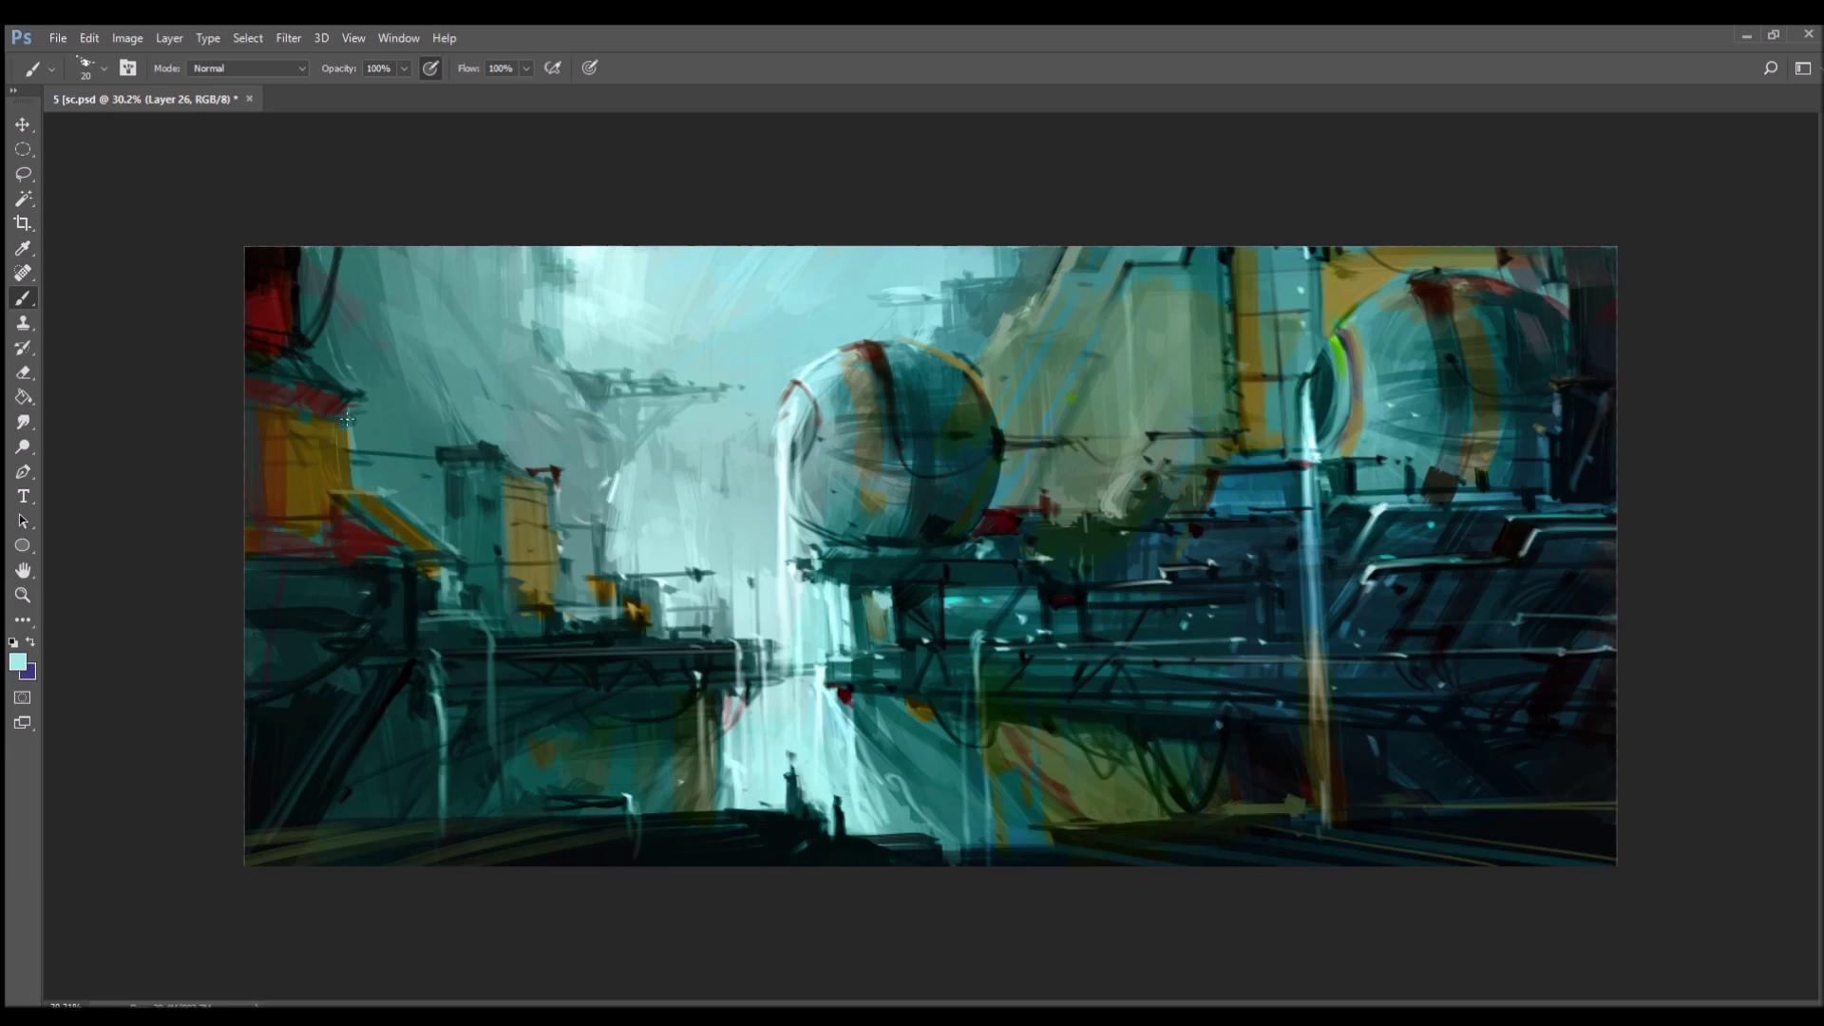
- Add a light edge to the ochre building at the far left and rework its wall with a 90 px brush
{"action": "left_click_drag", "start_coordinate": [349, 462], "coordinate": [338, 448]}
{"action": "key", "text": "bracketright"}
{"action": "key", "text": "bracketright"}
{"action": "key", "text": "bracketright"}
{"action": "key", "text": "bracketright"}
{"action": "key", "text": "bracketright"}
{"action": "key", "text": "bracketright"}
{"action": "key", "text": "bracketright"}
{"action": "key", "text": "bracketright"}
{"action": "key", "text": "bracketright"}
{"action": "key", "text": "bracketright"}
{"action": "left_click_drag", "start_coordinate": [293, 452], "coordinate": [299, 511]}
{"action": "left_click", "coordinate": [336, 472], "text": "alt"}
{"action": "key", "text": "ctrl+z"}
{"action": "left_click", "coordinate": [535, 611], "text": "alt"}
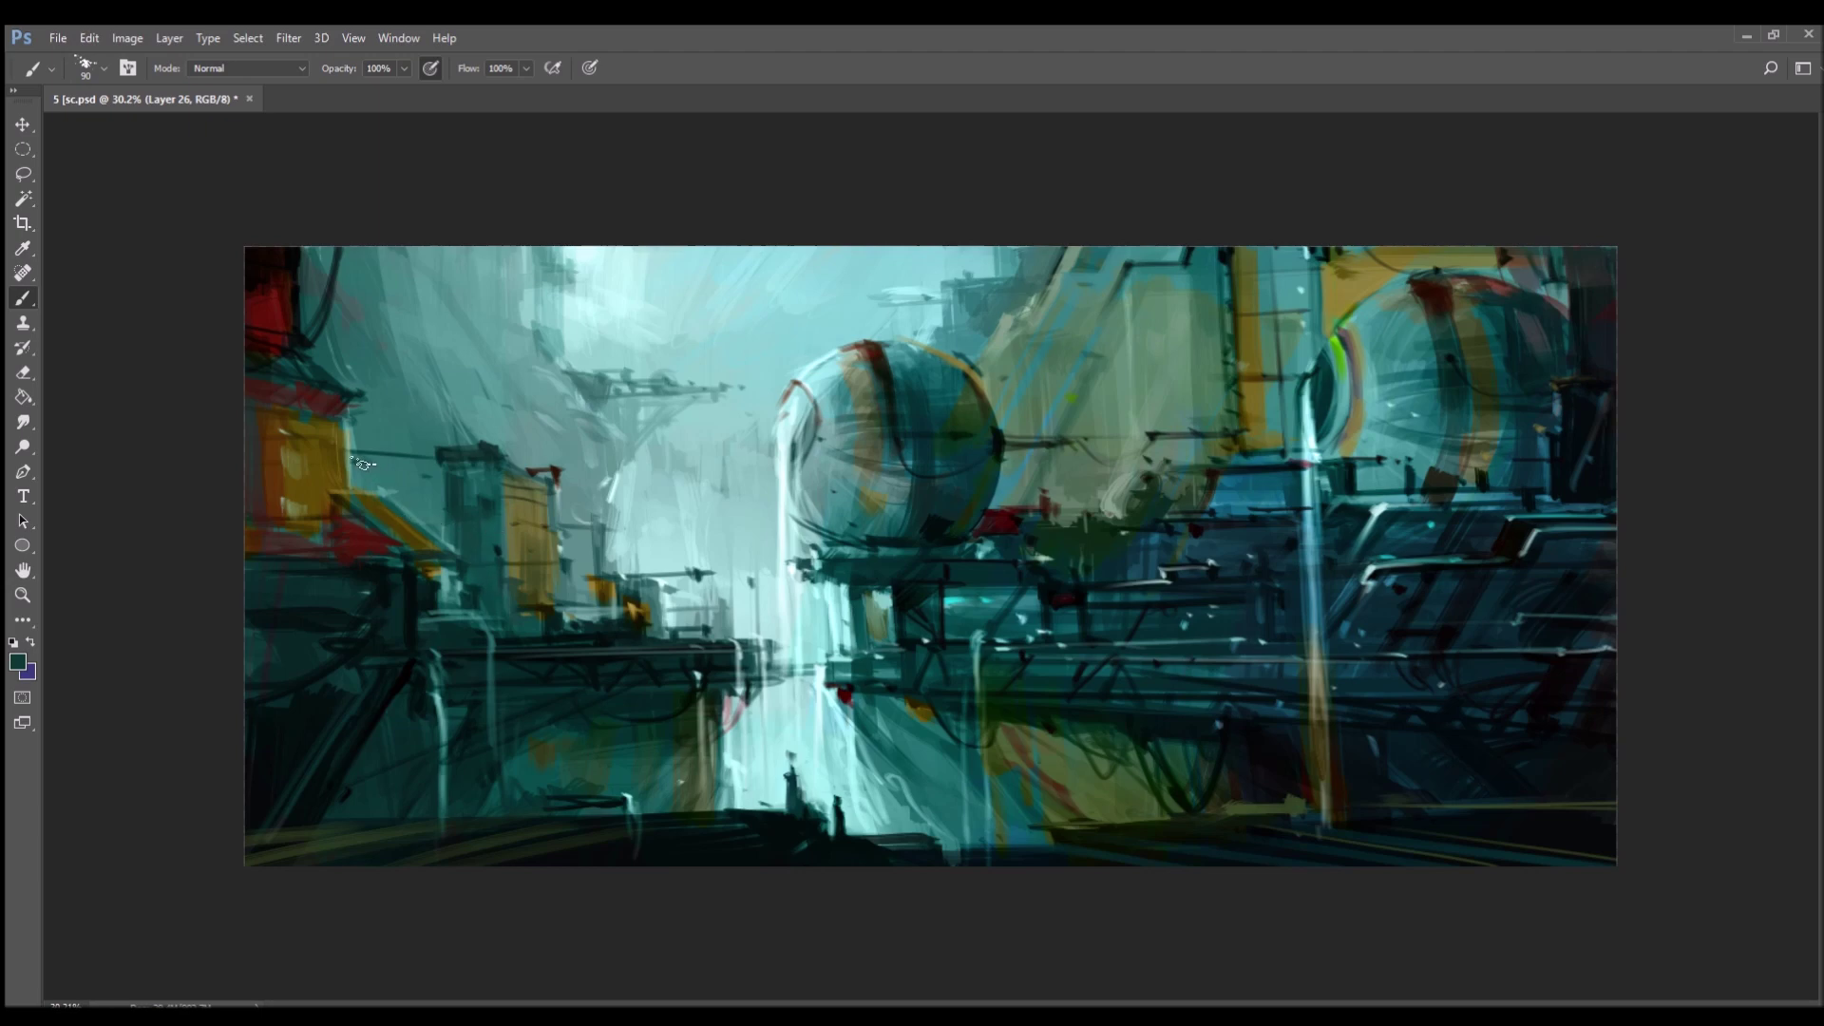
- Brush sampled teal over the upper-left background cliff and darken the top of the olive wall and the distant structure beside it
{"action": "left_click", "coordinate": [381, 276], "text": "alt"}
{"action": "left_click_drag", "start_coordinate": [381, 276], "coordinate": [480, 385]}
{"action": "mouse_move", "coordinate": [433, 252]}
{"action": "left_mouse_down"}
{"action": "mouse_move", "coordinate": [485, 313]}
{"action": "mouse_move", "coordinate": [504, 255]}
{"action": "mouse_move", "coordinate": [532, 248]}
{"action": "left_mouse_up"}
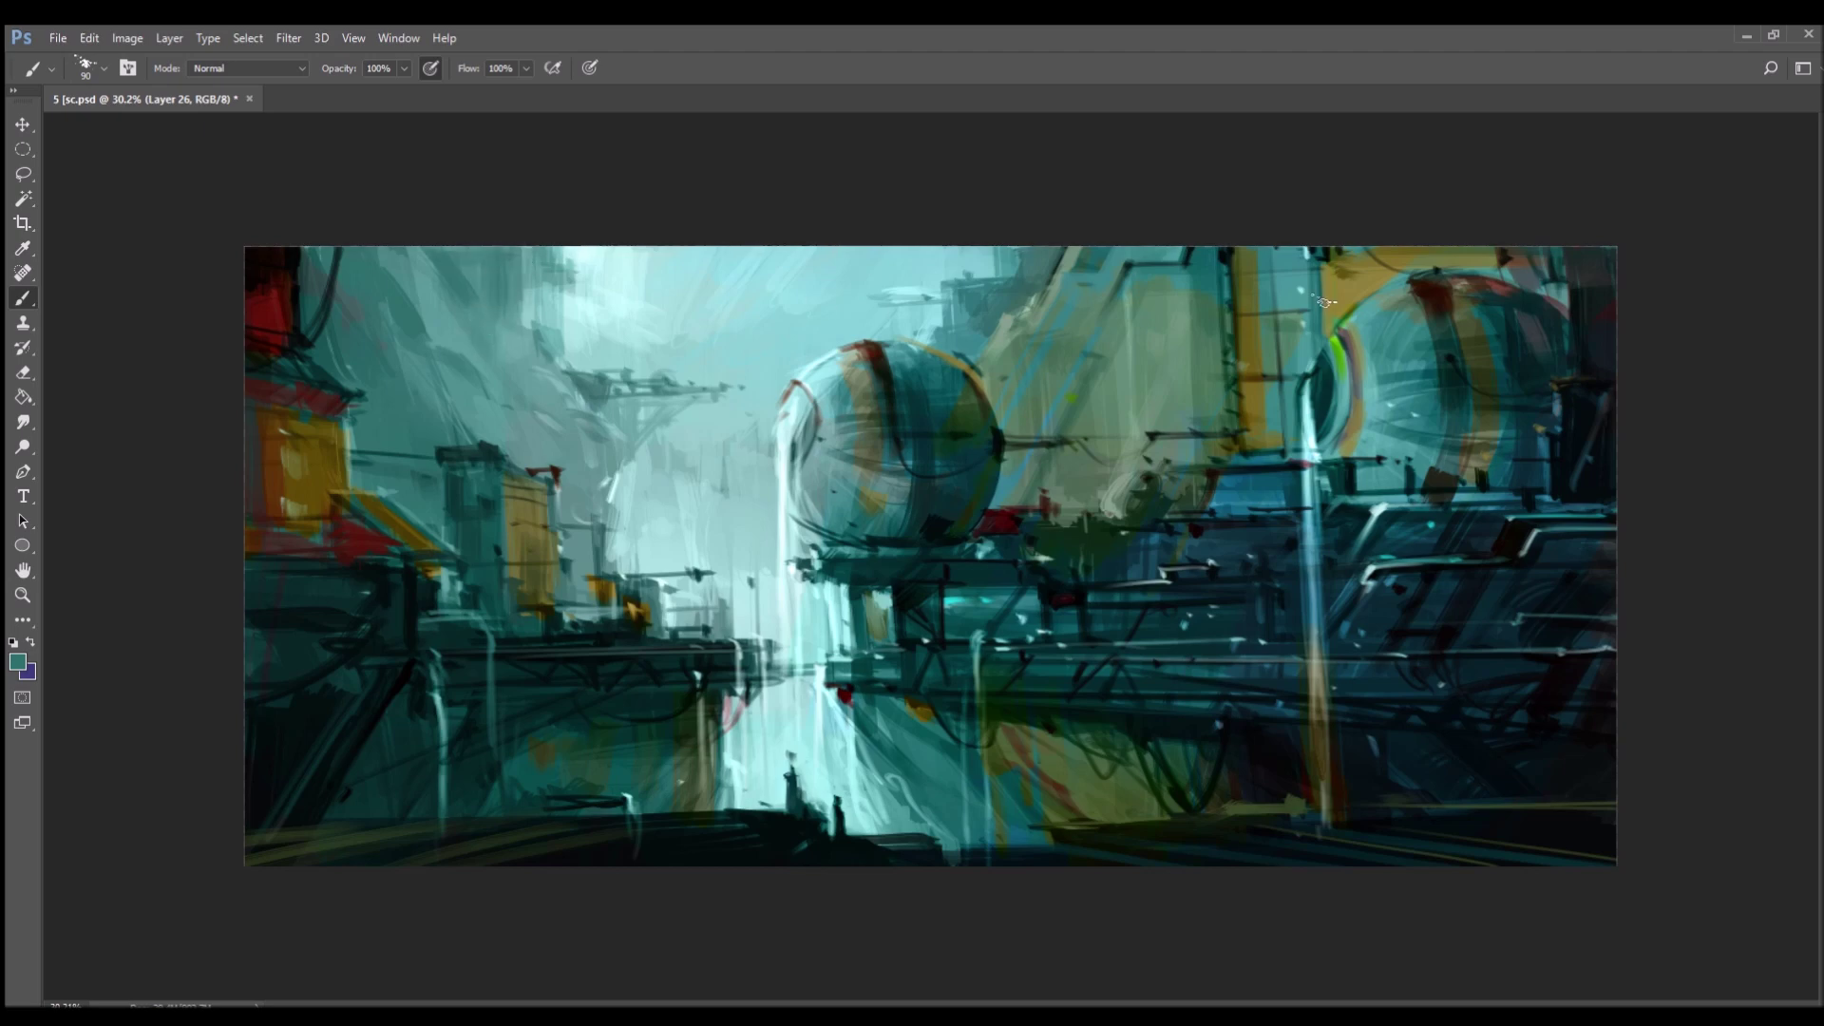
{"action": "left_click", "coordinate": [1195, 258], "text": "alt"}
{"action": "mouse_move", "coordinate": [1029, 254]}
{"action": "left_mouse_down"}
{"action": "mouse_move", "coordinate": [1021, 274]}
{"action": "mouse_move", "coordinate": [1046, 249]}
{"action": "mouse_move", "coordinate": [1043, 315]}
{"action": "mouse_move", "coordinate": [1032, 285]}
{"action": "left_mouse_up"}
{"action": "left_click", "coordinate": [1005, 299], "text": "alt"}
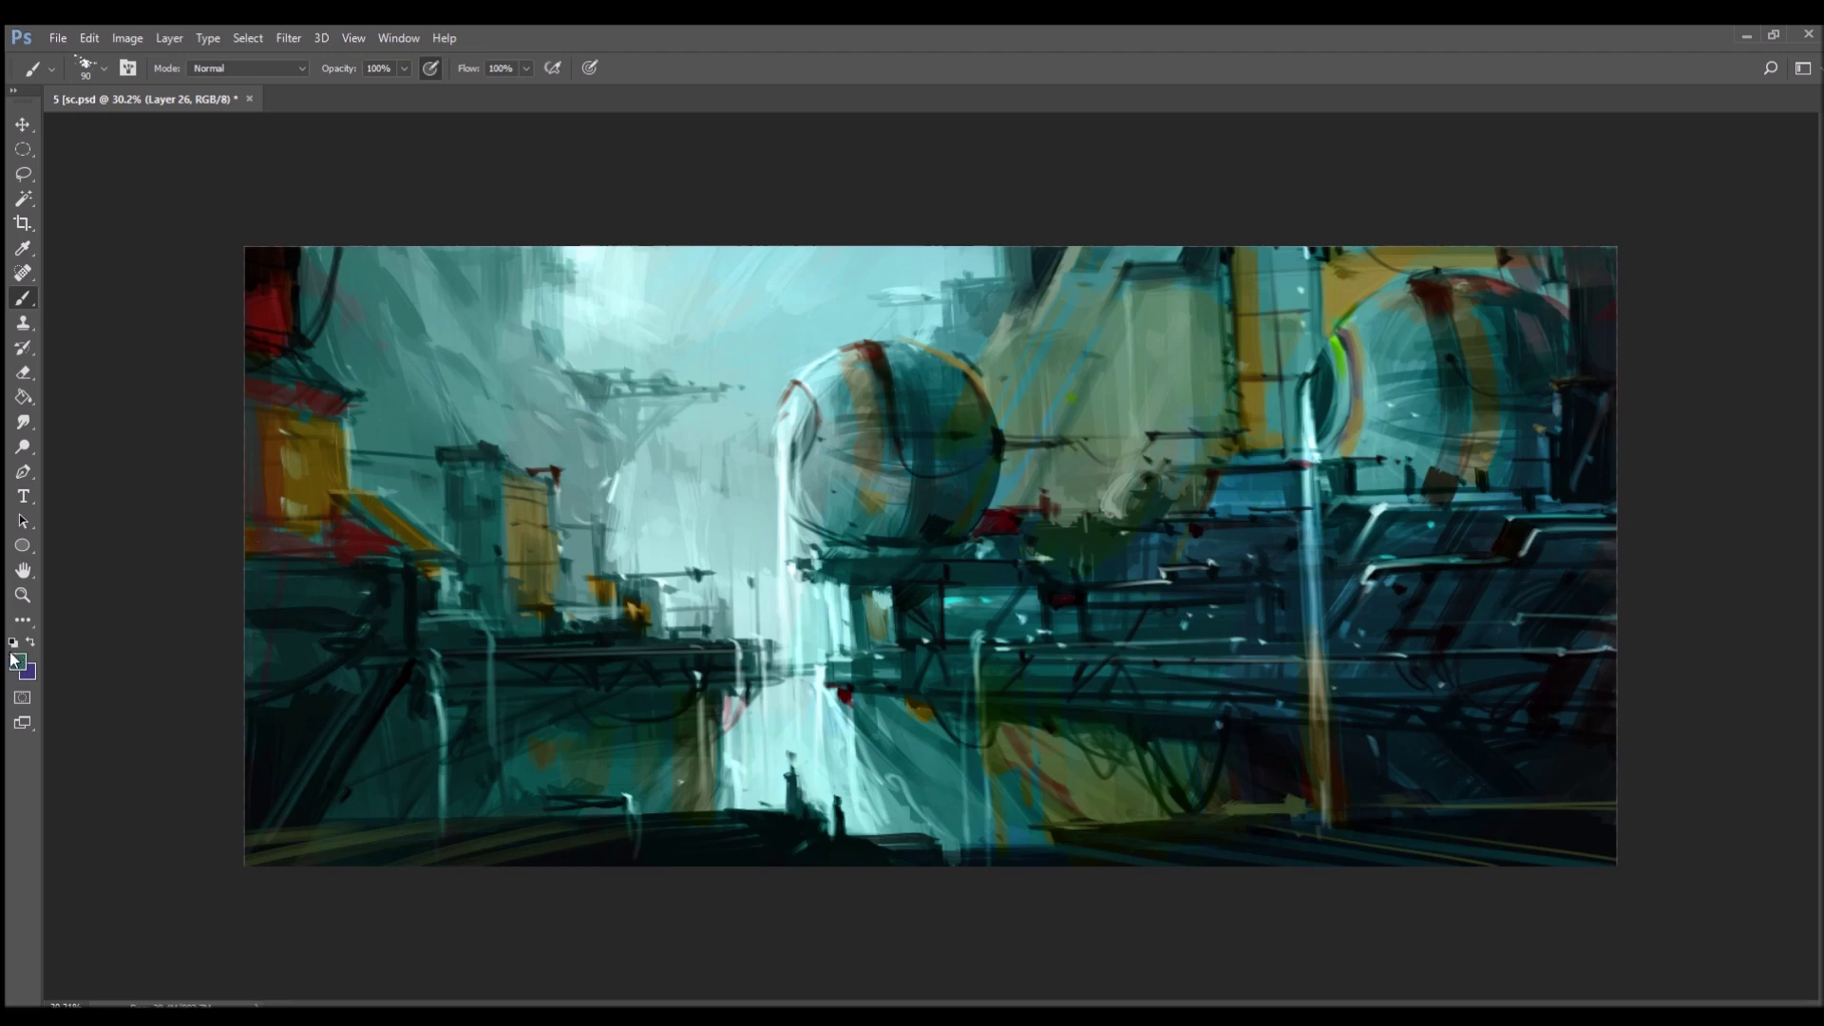
- Pick a yellow tone and trim the right edge of the far-left ochre building with bright and sampled ochre strokes
{"action": "left_click", "coordinate": [23, 248]}
{"action": "key", "text": "b"}
{"action": "left_click", "coordinate": [1507, 555]}
{"action": "left_click_drag", "start_coordinate": [353, 400], "coordinate": [348, 492]}
{"action": "left_click", "coordinate": [347, 404], "text": "alt"}
{"action": "left_click_drag", "start_coordinate": [335, 421], "coordinate": [342, 490]}
{"action": "left_click", "coordinate": [345, 440], "text": "alt"}
{"action": "left_click", "coordinate": [290, 297], "text": "alt"}
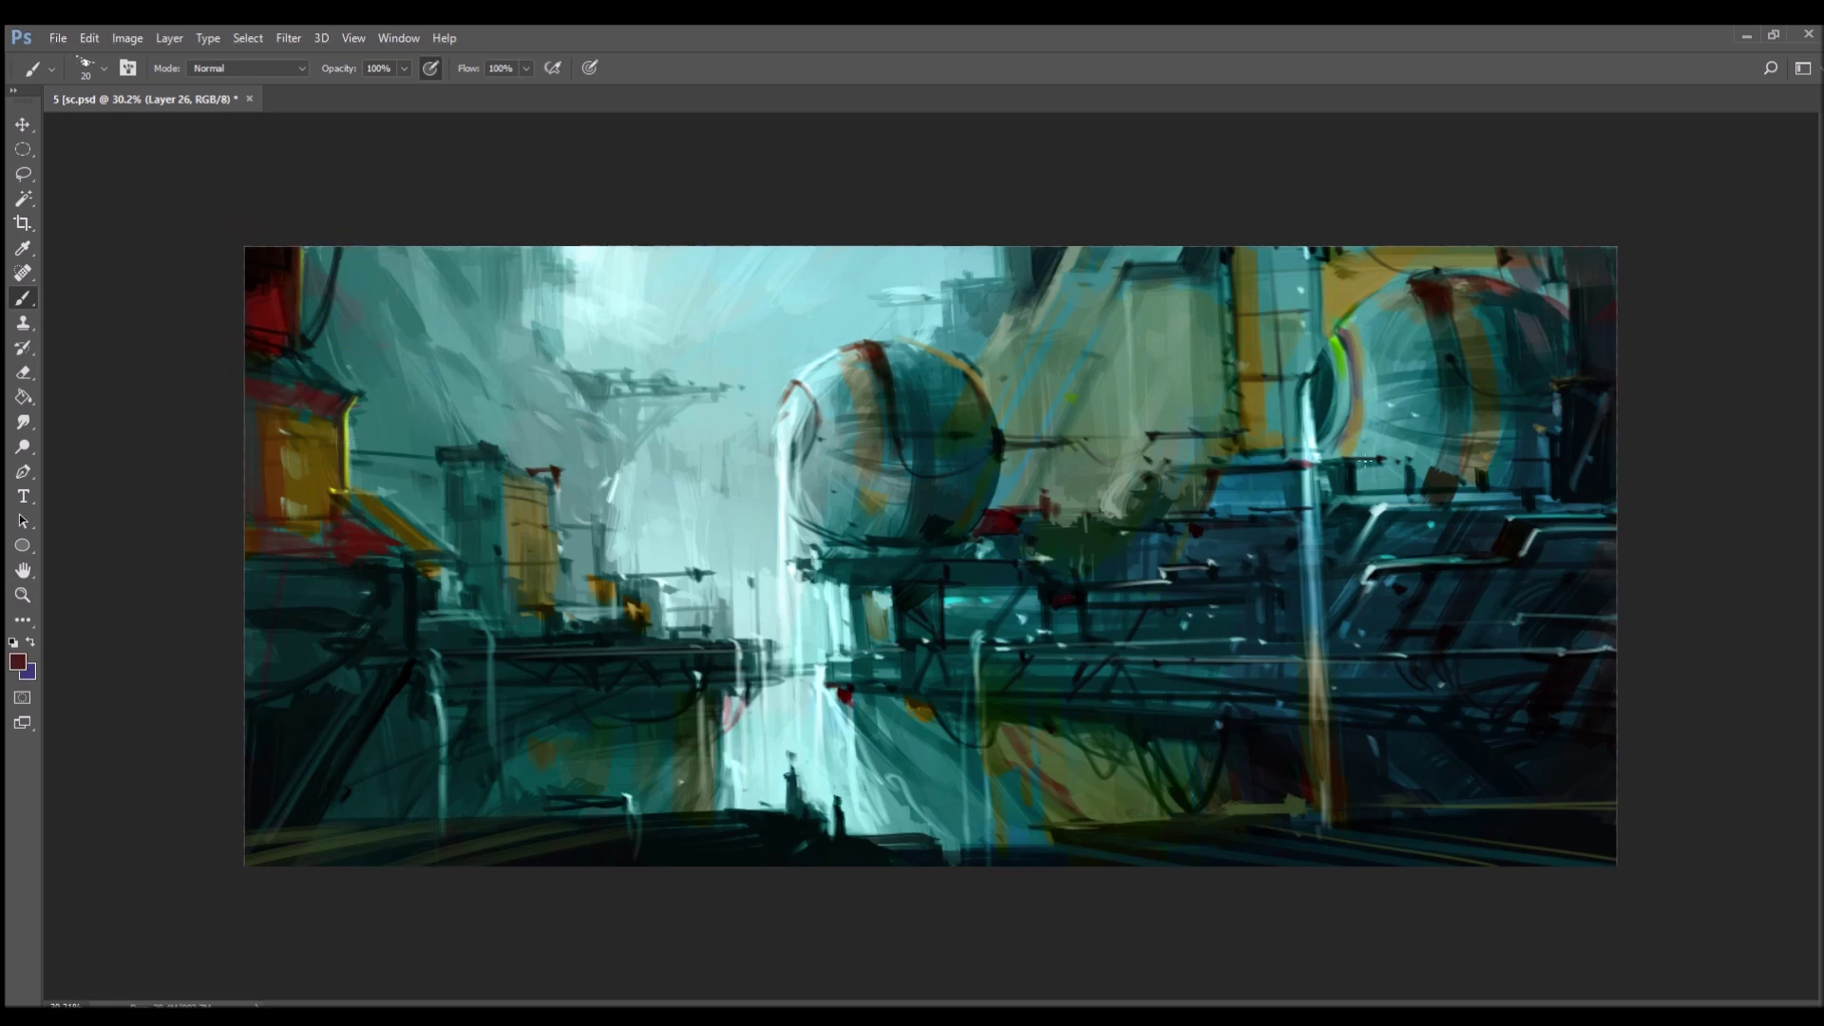
- Sample white from the waterfall and paint a bright rim along the upper edge of the right sphere
{"action": "left_click", "coordinate": [783, 460], "text": "alt"}
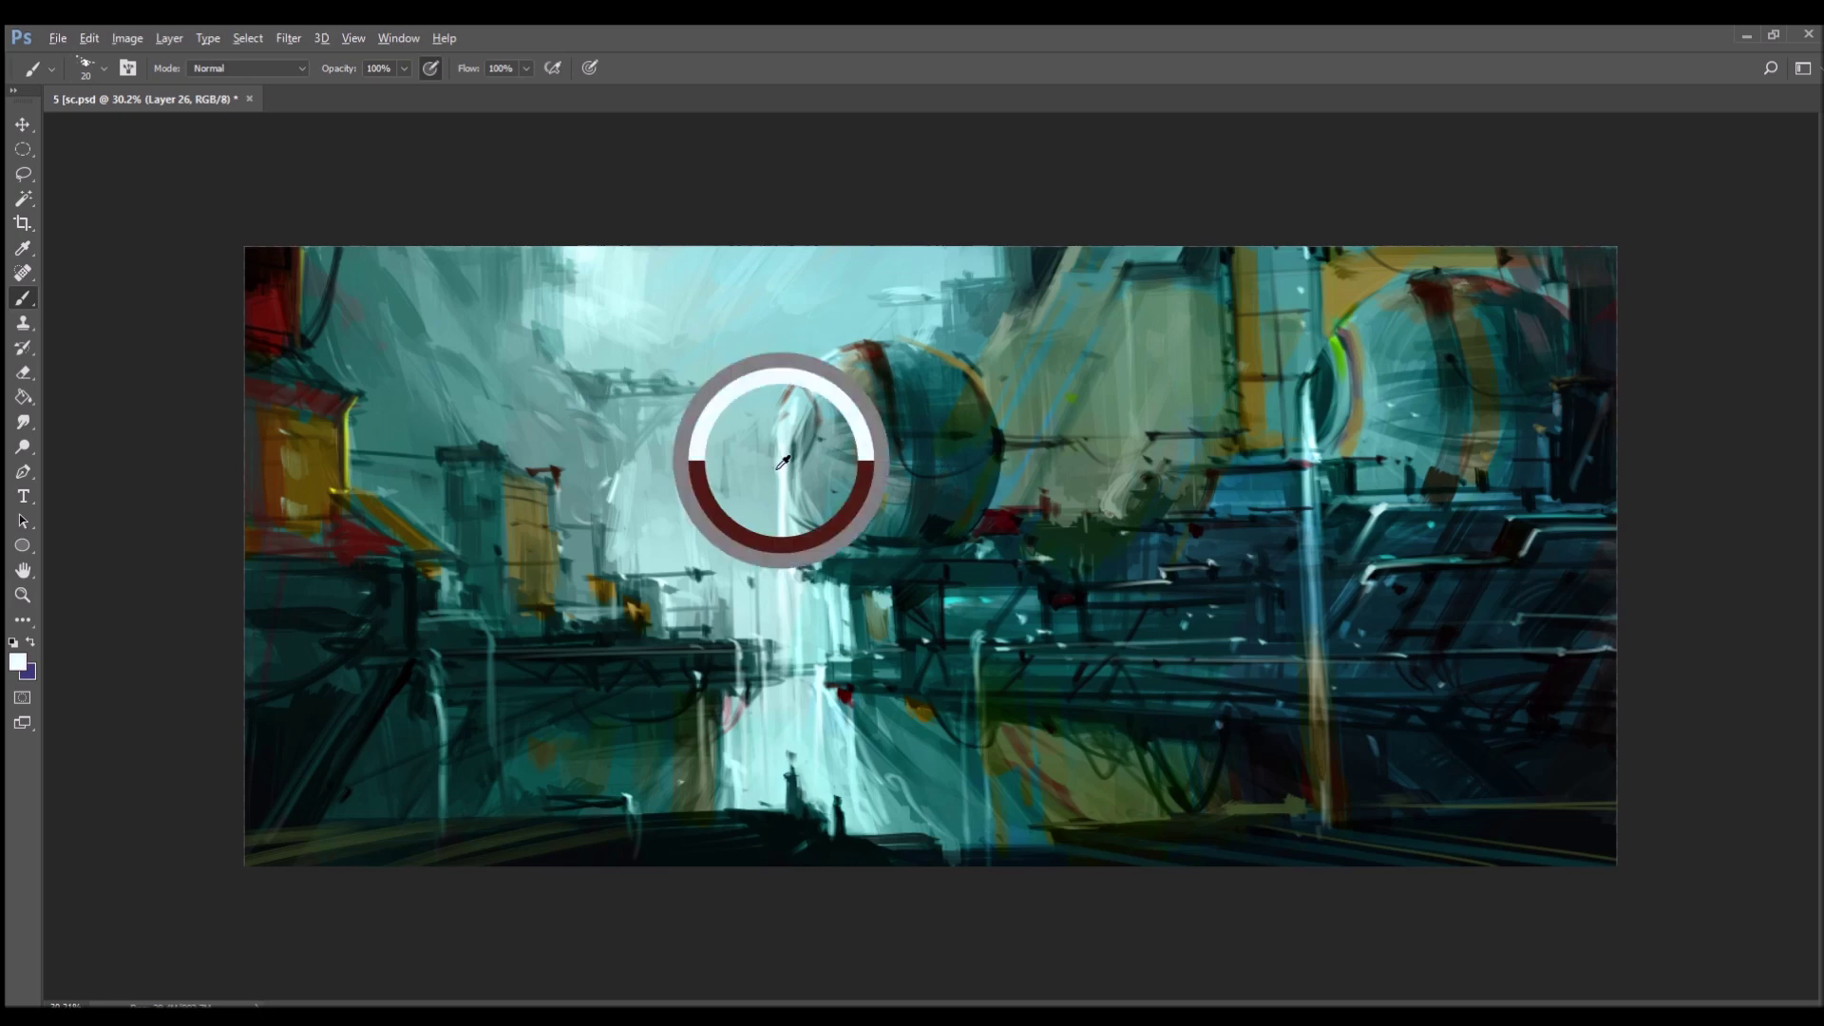
{"action": "mouse_move", "coordinate": [1408, 278]}
{"action": "left_mouse_down"}
{"action": "mouse_move", "coordinate": [1316, 373]}
{"action": "mouse_move", "coordinate": [1391, 287]}
{"action": "left_mouse_up"}
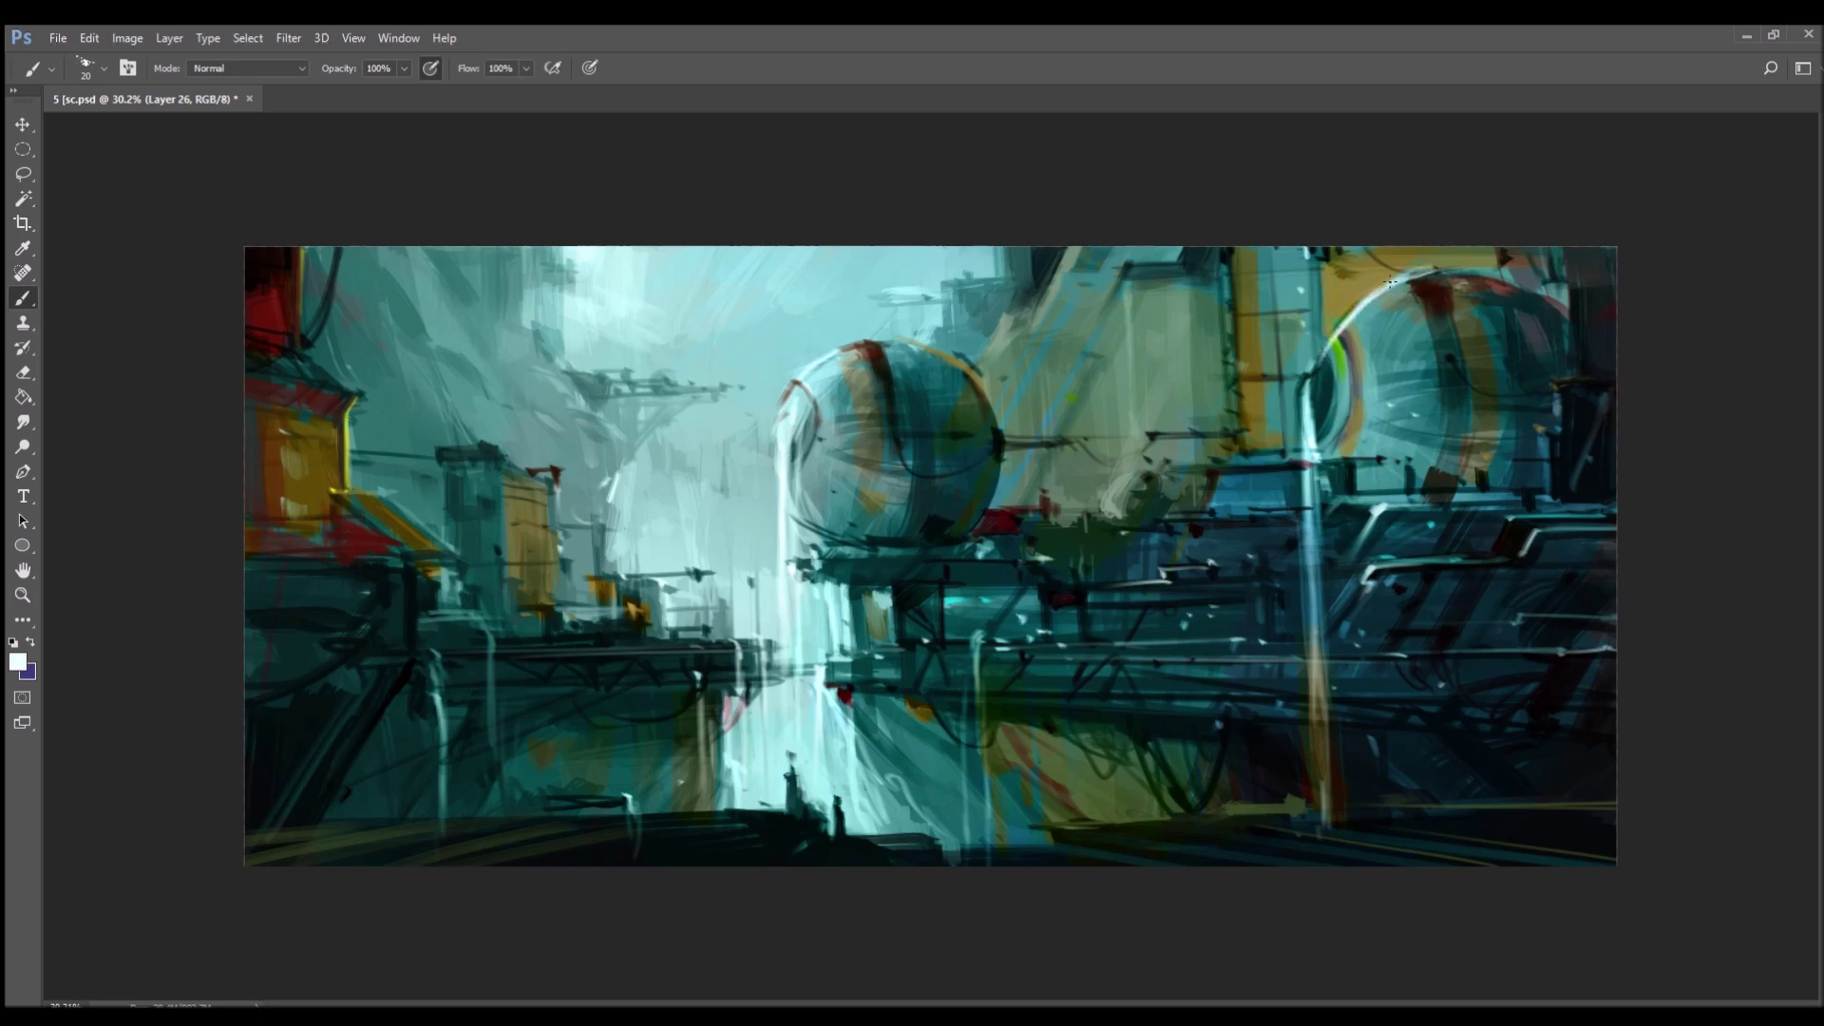
{"action": "mouse_move", "coordinate": [1344, 354]}
{"action": "left_mouse_down"}
{"action": "mouse_move", "coordinate": [1389, 312]}
{"action": "mouse_move", "coordinate": [1529, 294]}
{"action": "left_mouse_up"}
- Paint vertical white and dark red streaks down the right side of the central waterfall with a 30 px brush
{"action": "key", "text": "bracketleft"}
{"action": "key", "text": "bracketleft"}
{"action": "key", "text": "bracketleft"}
{"action": "key", "text": "bracketleft"}
{"action": "key", "text": "bracketleft"}
{"action": "key", "text": "bracketleft"}
{"action": "key", "text": "bracketleft"}
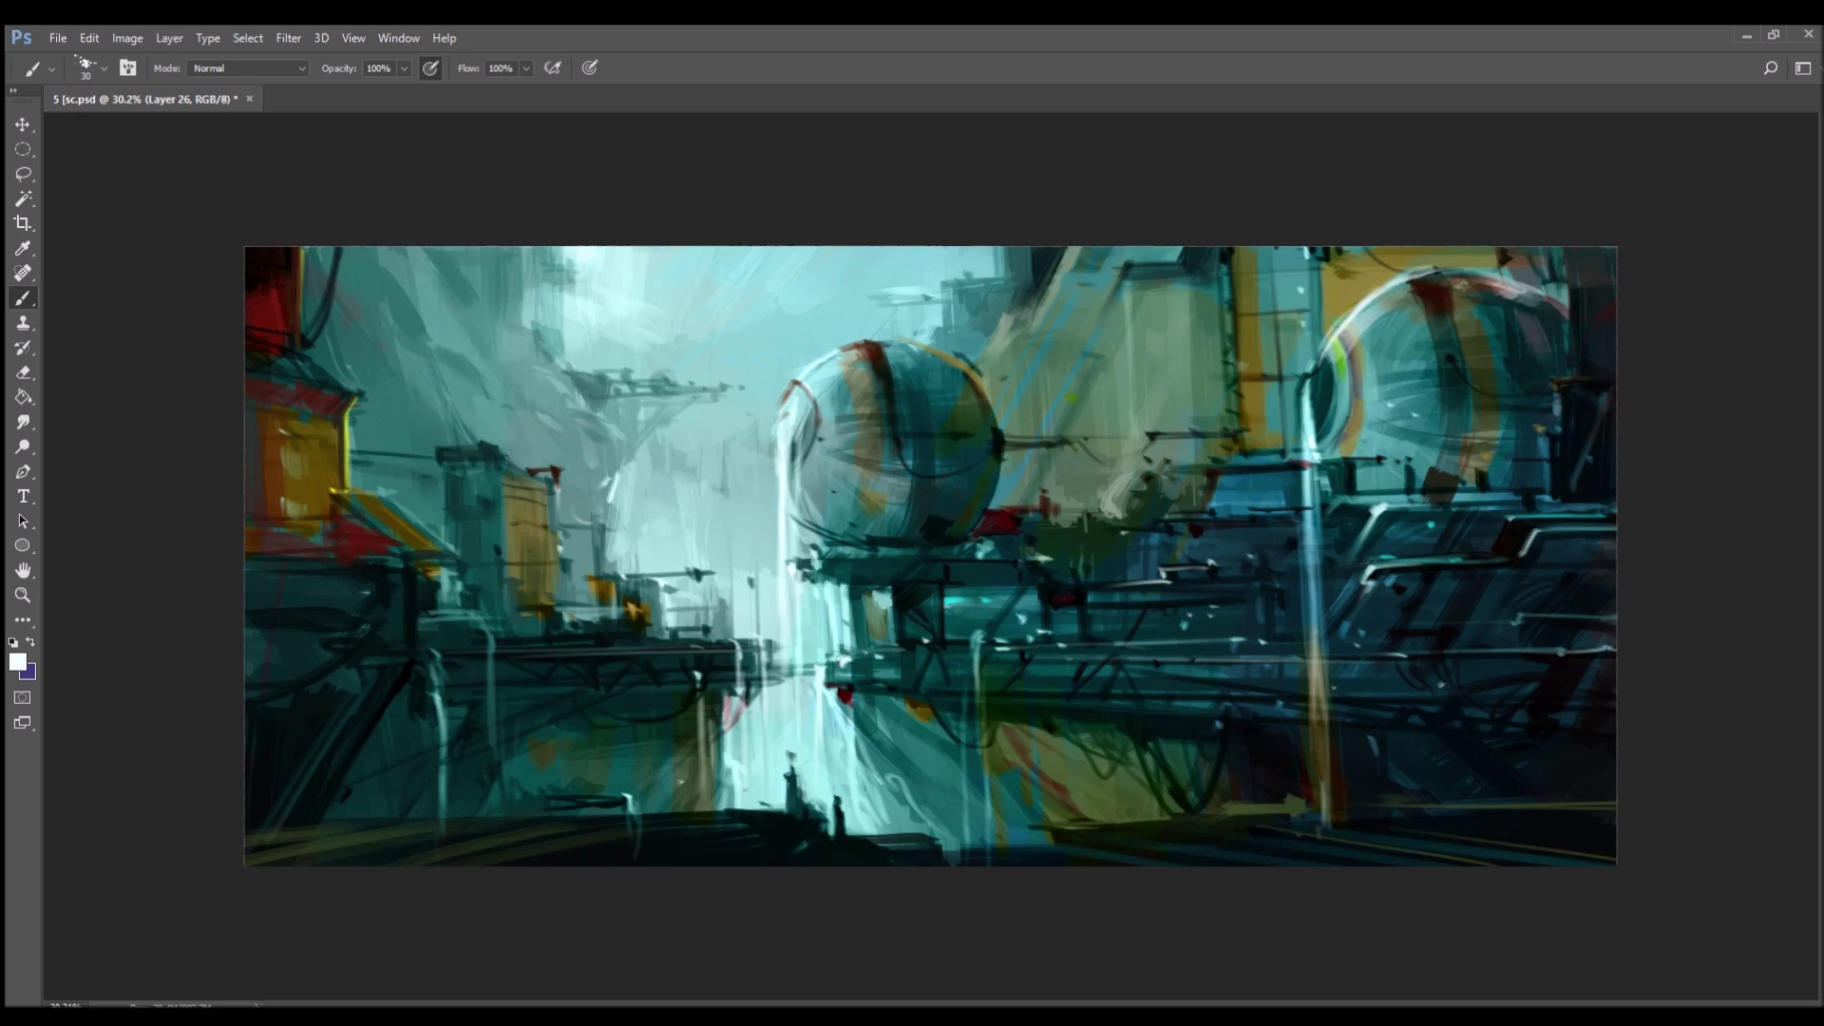
{"action": "left_click_drag", "start_coordinate": [842, 662], "coordinate": [839, 756]}
{"action": "left_click", "coordinate": [846, 697], "text": "alt"}
{"action": "left_click_drag", "start_coordinate": [845, 689], "coordinate": [846, 787]}
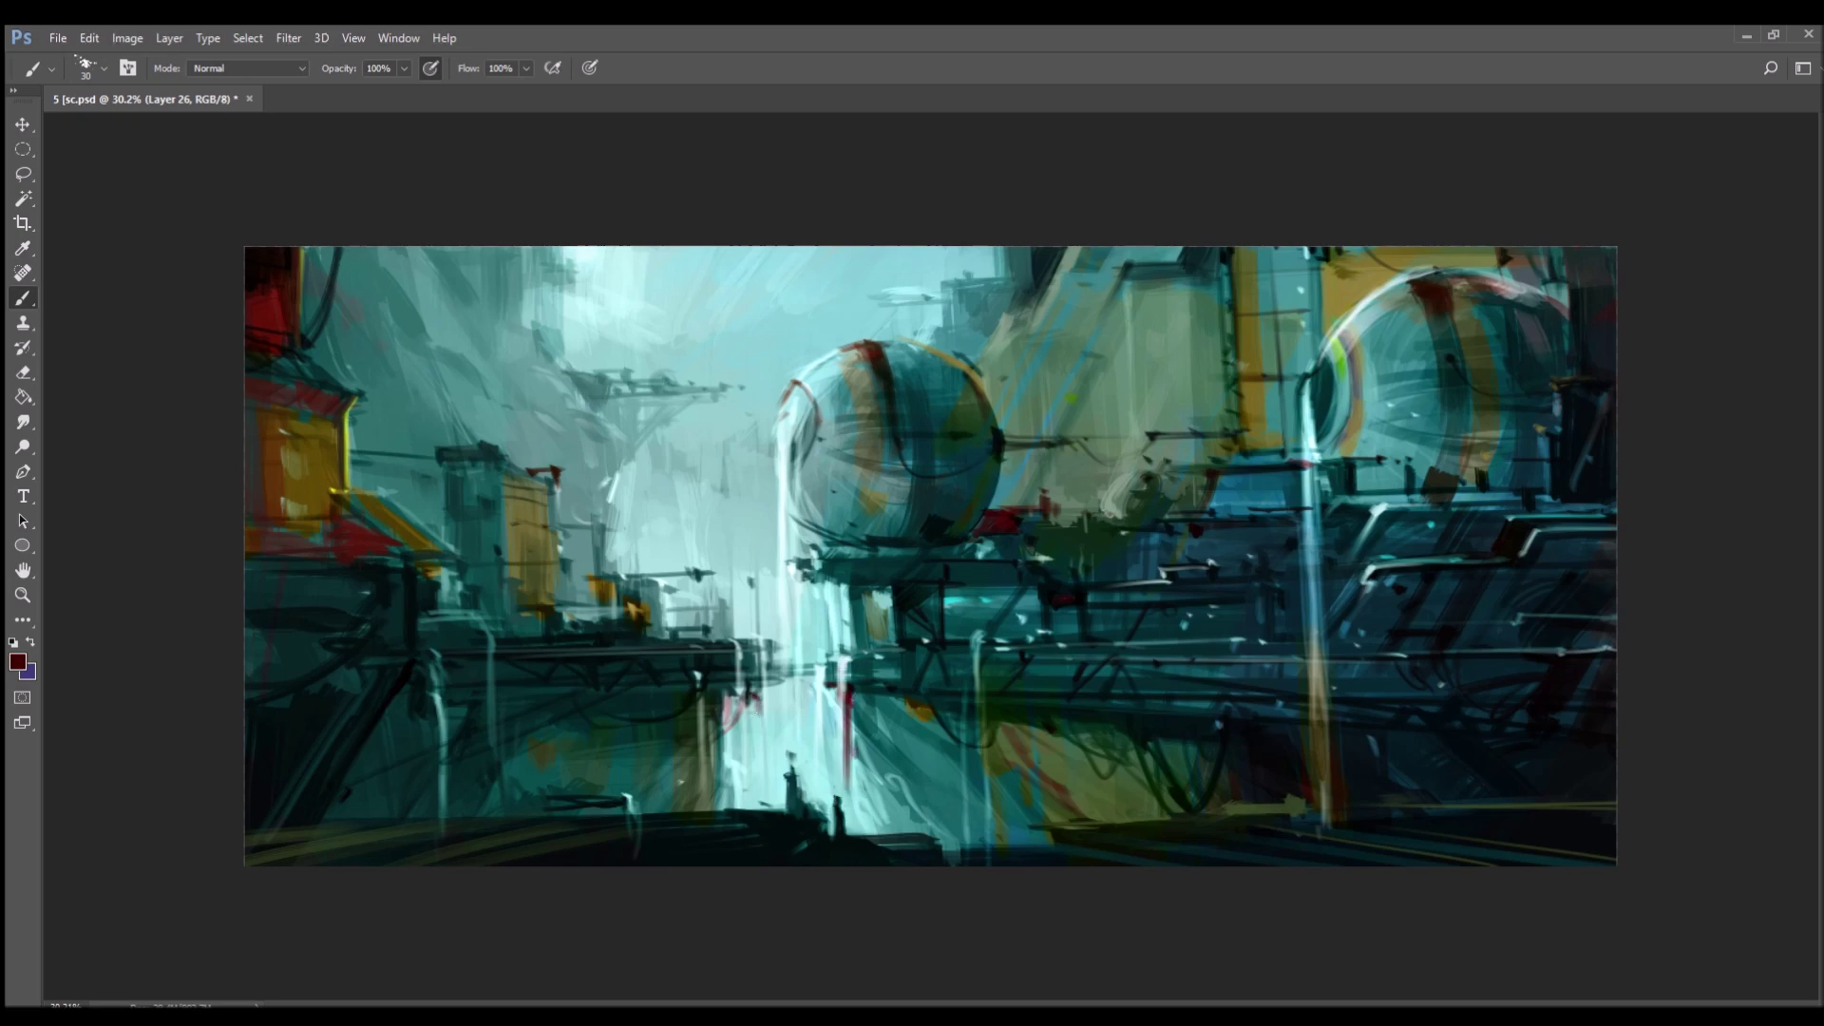
{"action": "left_click", "coordinate": [835, 722], "text": "alt"}
{"action": "left_click_drag", "start_coordinate": [846, 760], "coordinate": [845, 794]}
{"action": "left_click_drag", "start_coordinate": [844, 695], "coordinate": [843, 798]}
- Extend the distant structure above the left sphere, add dark marks to the teal tower, and paint small flying vehicles in the sky
{"action": "left_click", "coordinate": [931, 298], "text": "alt"}
{"action": "mouse_move", "coordinate": [964, 295]}
{"action": "left_mouse_down"}
{"action": "mouse_move", "coordinate": [916, 302]}
{"action": "mouse_move", "coordinate": [974, 315]}
{"action": "mouse_move", "coordinate": [878, 298]}
{"action": "mouse_move", "coordinate": [959, 296]}
{"action": "mouse_move", "coordinate": [901, 298]}
{"action": "mouse_move", "coordinate": [950, 326]}
{"action": "mouse_move", "coordinate": [877, 300]}
{"action": "left_mouse_up"}
{"action": "left_click", "coordinate": [977, 316], "text": "alt"}
{"action": "left_click", "coordinate": [895, 314], "text": "alt"}
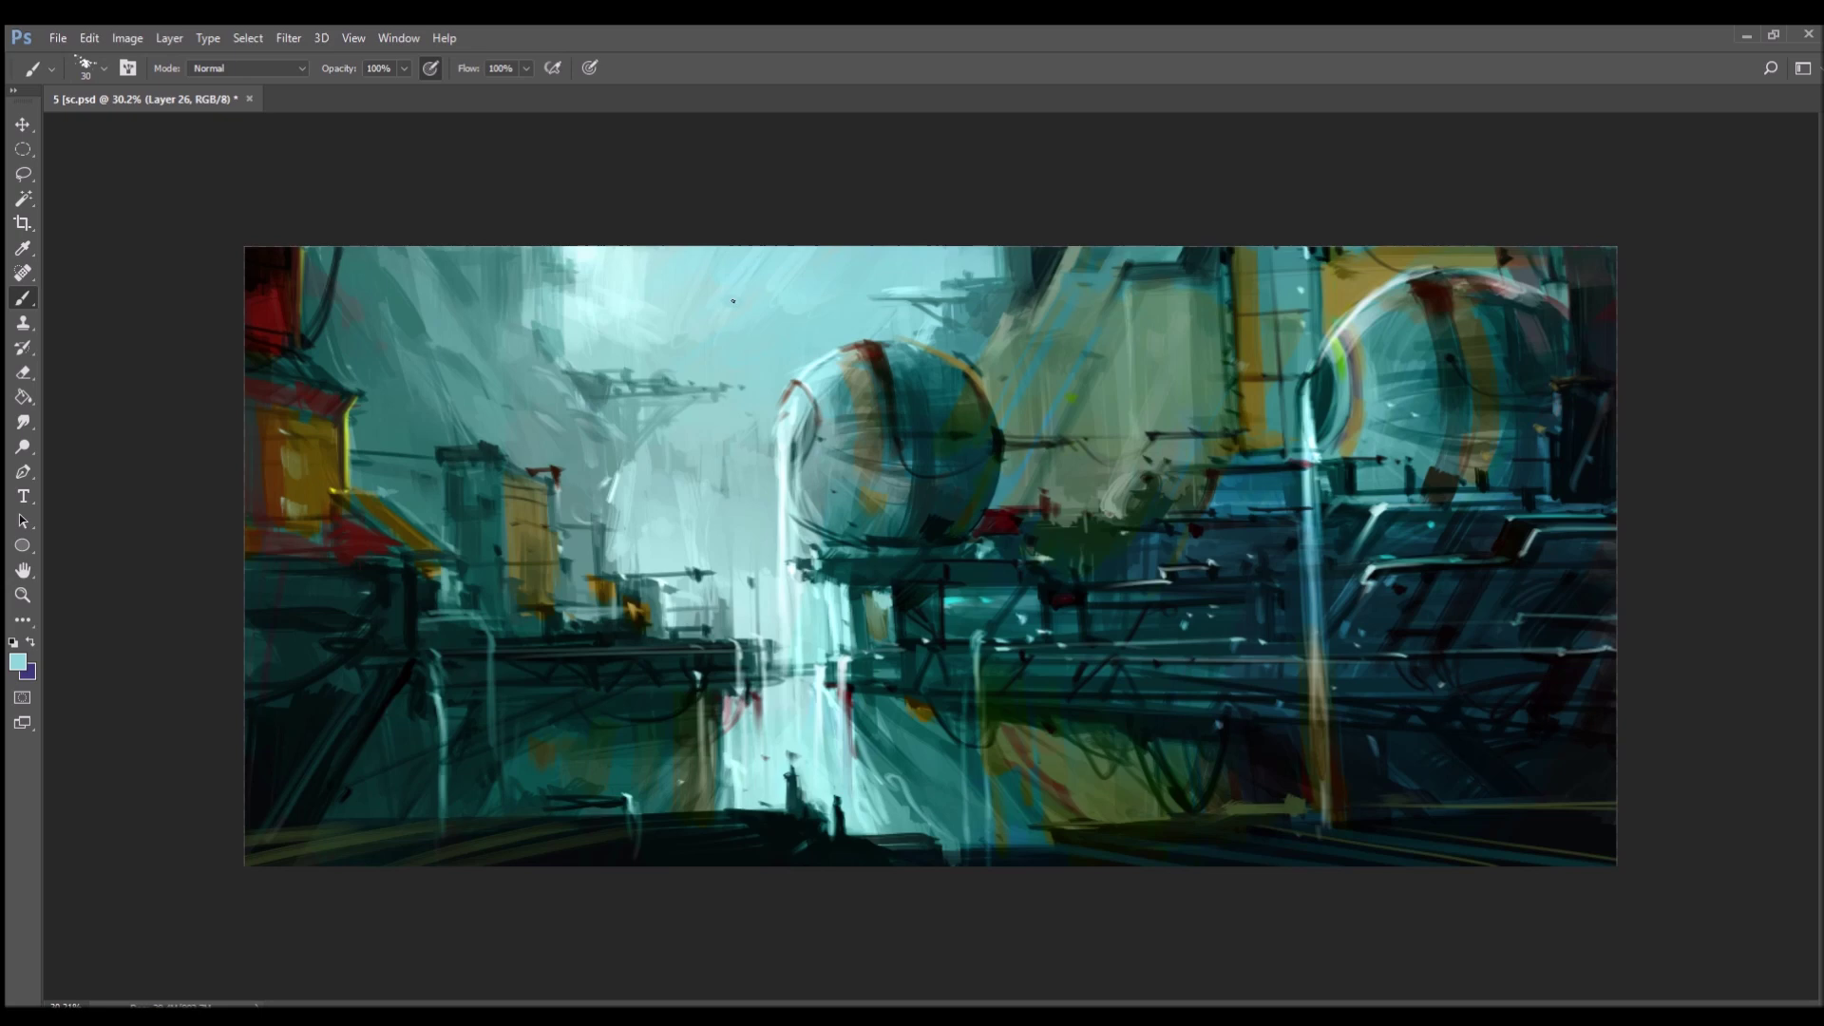
{"action": "left_click", "coordinate": [470, 470], "text": "alt"}
{"action": "left_click_drag", "start_coordinate": [478, 435], "coordinate": [513, 454]}
{"action": "left_click_drag", "start_coordinate": [787, 312], "coordinate": [846, 293]}
- Pick white and streak thin light trails behind the flying vehicles toward the right sphere with a 20 px brush, adding small highlights
{"action": "key", "text": "alt"}
{"action": "left_click", "coordinate": [13, 661]}
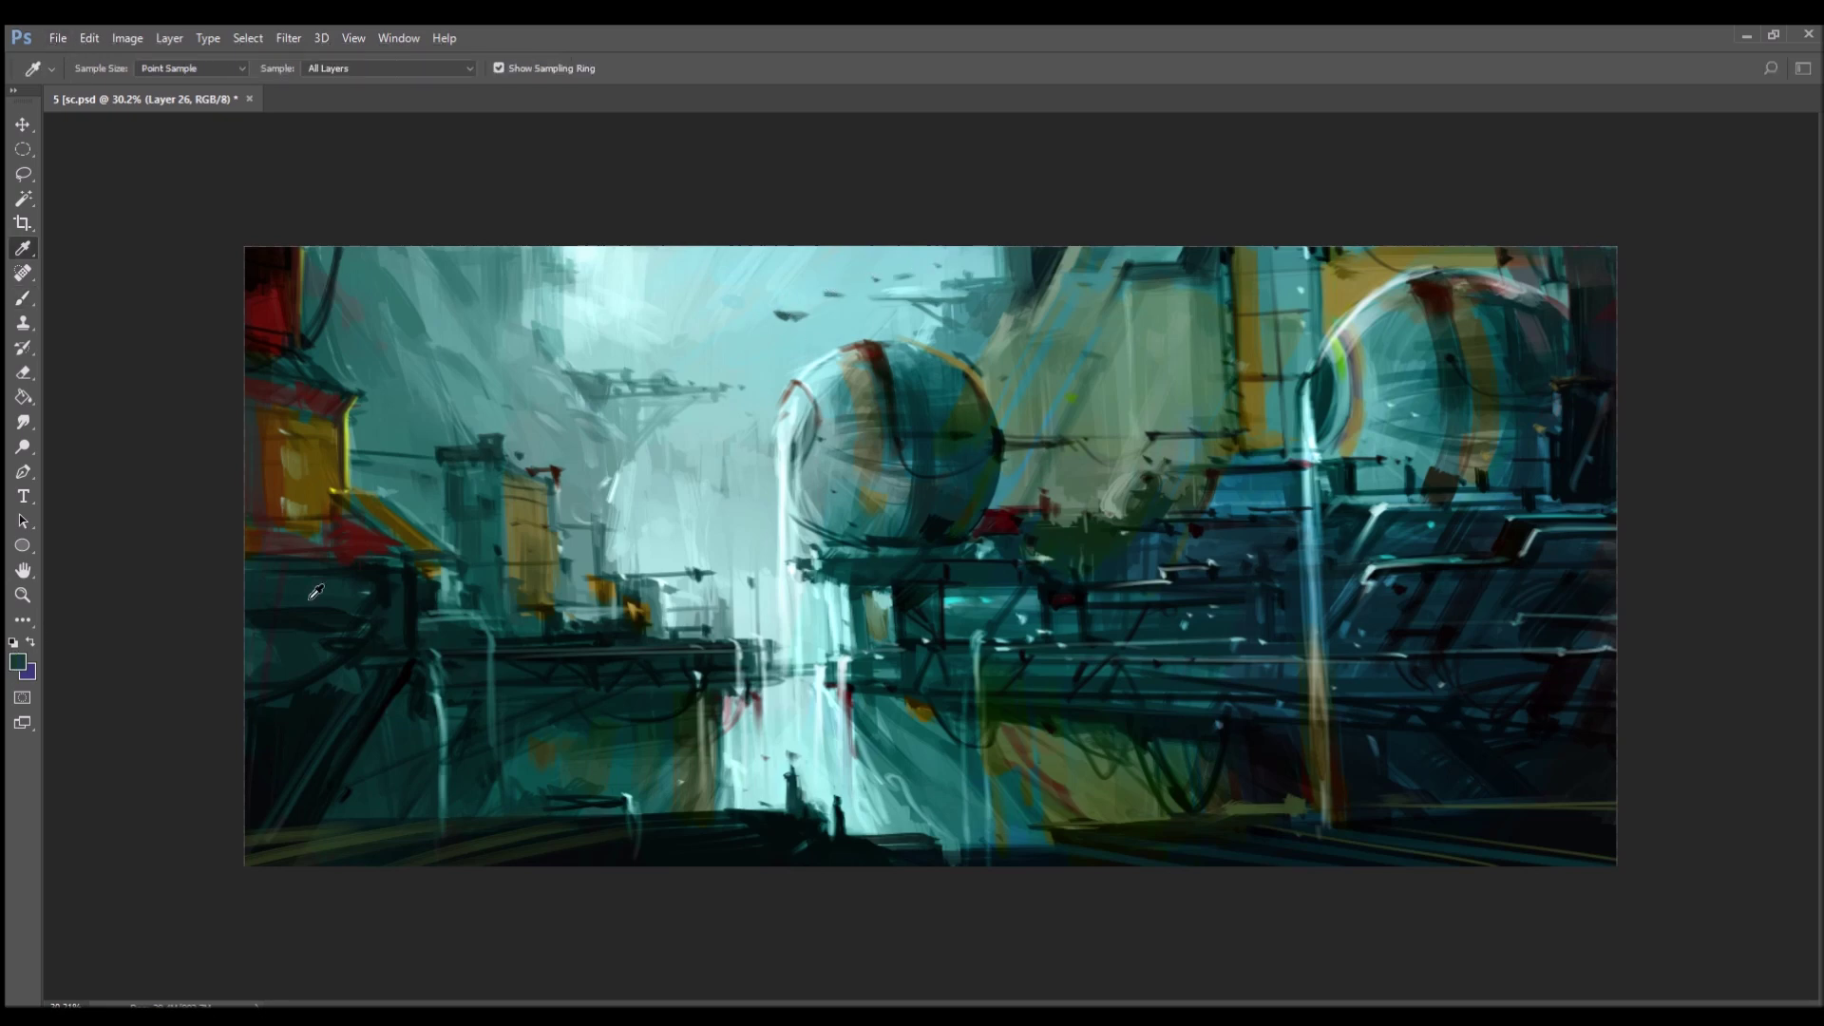
{"action": "left_click", "coordinate": [1043, 483]}
{"action": "left_click", "coordinate": [1572, 565]}
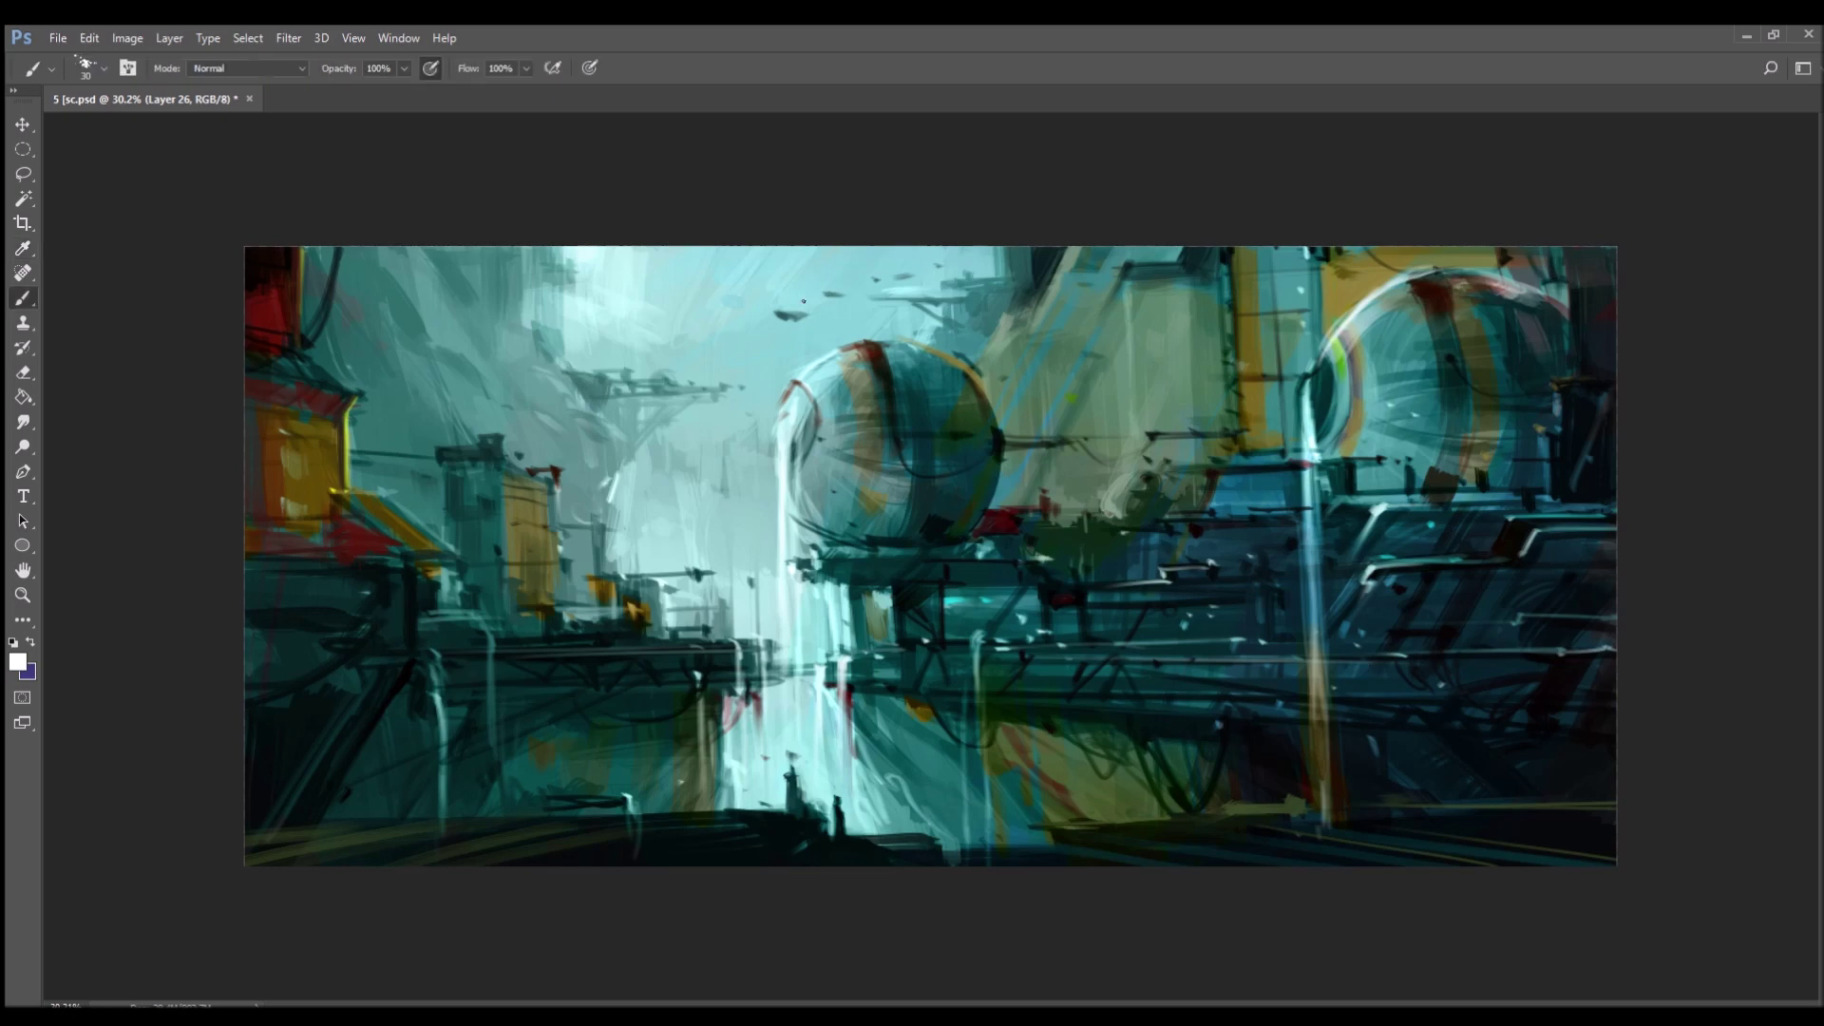
{"action": "left_click_drag", "start_coordinate": [785, 317], "coordinate": [1333, 322]}
{"action": "key", "text": "ctrl+z"}
{"action": "key", "text": "bracketleft"}
{"action": "left_click_drag", "start_coordinate": [800, 315], "coordinate": [1216, 297]}
{"action": "key", "text": "ctrl+z"}
{"action": "left_click_drag", "start_coordinate": [804, 317], "coordinate": [1397, 296]}
{"action": "key", "text": "ctrl+z"}
{"action": "left_click_drag", "start_coordinate": [803, 316], "coordinate": [1511, 320]}
{"action": "left_click_drag", "start_coordinate": [860, 299], "coordinate": [1322, 277]}
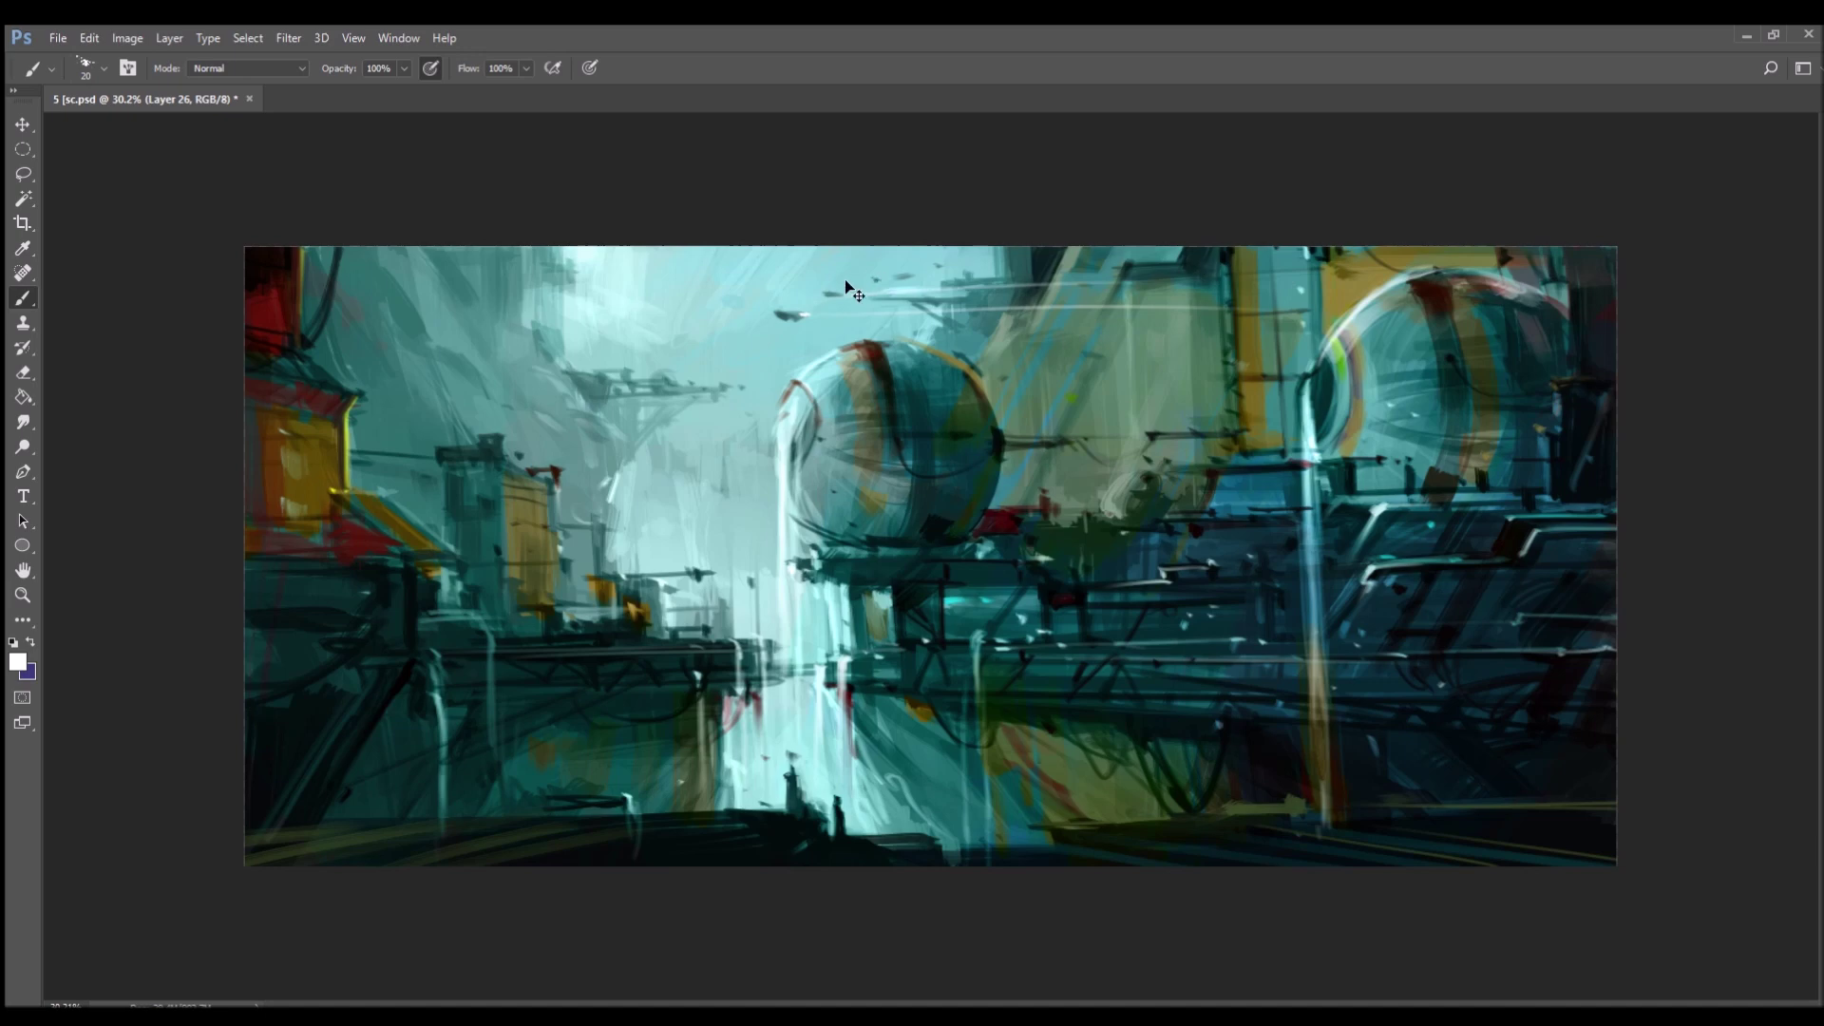
{"action": "left_click_drag", "start_coordinate": [832, 295], "coordinate": [890, 298]}
{"action": "left_click_drag", "start_coordinate": [927, 272], "coordinate": [997, 270]}
- Paint a thin white highlight streak across the right side of the dark foreground
{"action": "left_click_drag", "start_coordinate": [1044, 832], "coordinate": [853, 848]}
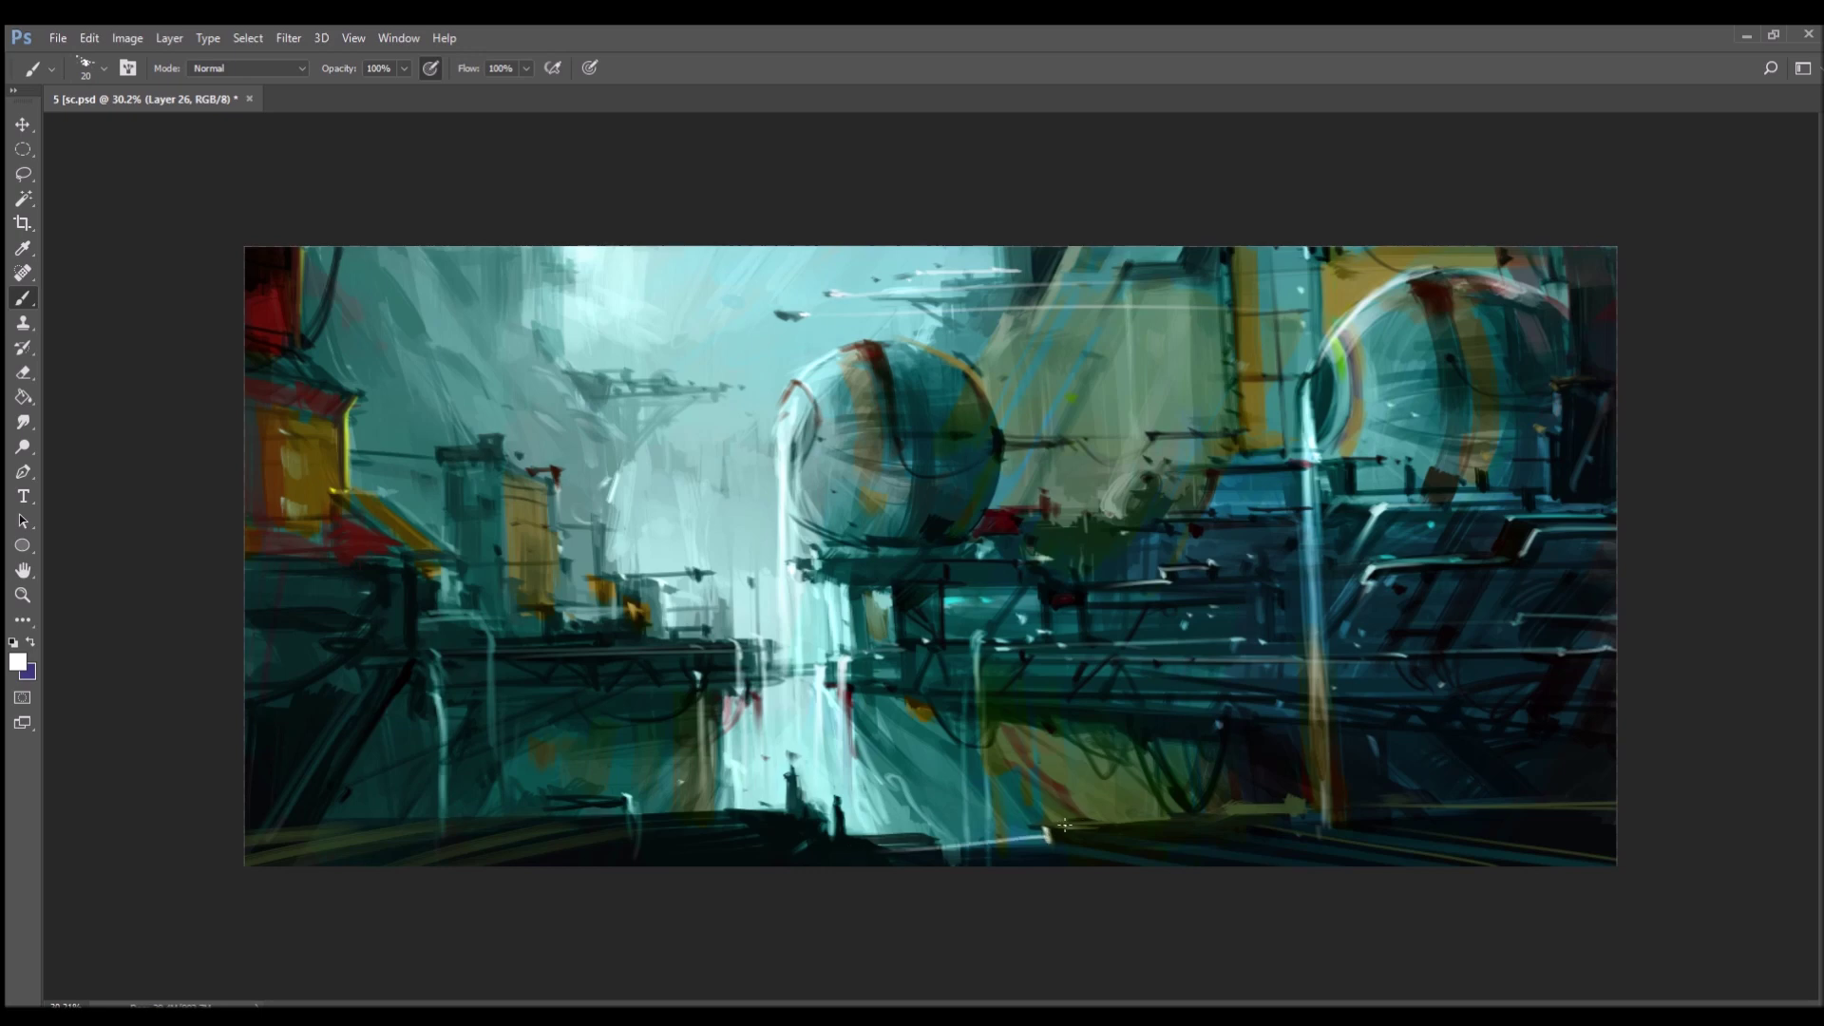
{"action": "key", "text": "ctrl+z"}
{"action": "left_click_drag", "start_coordinate": [1105, 819], "coordinate": [1365, 852]}
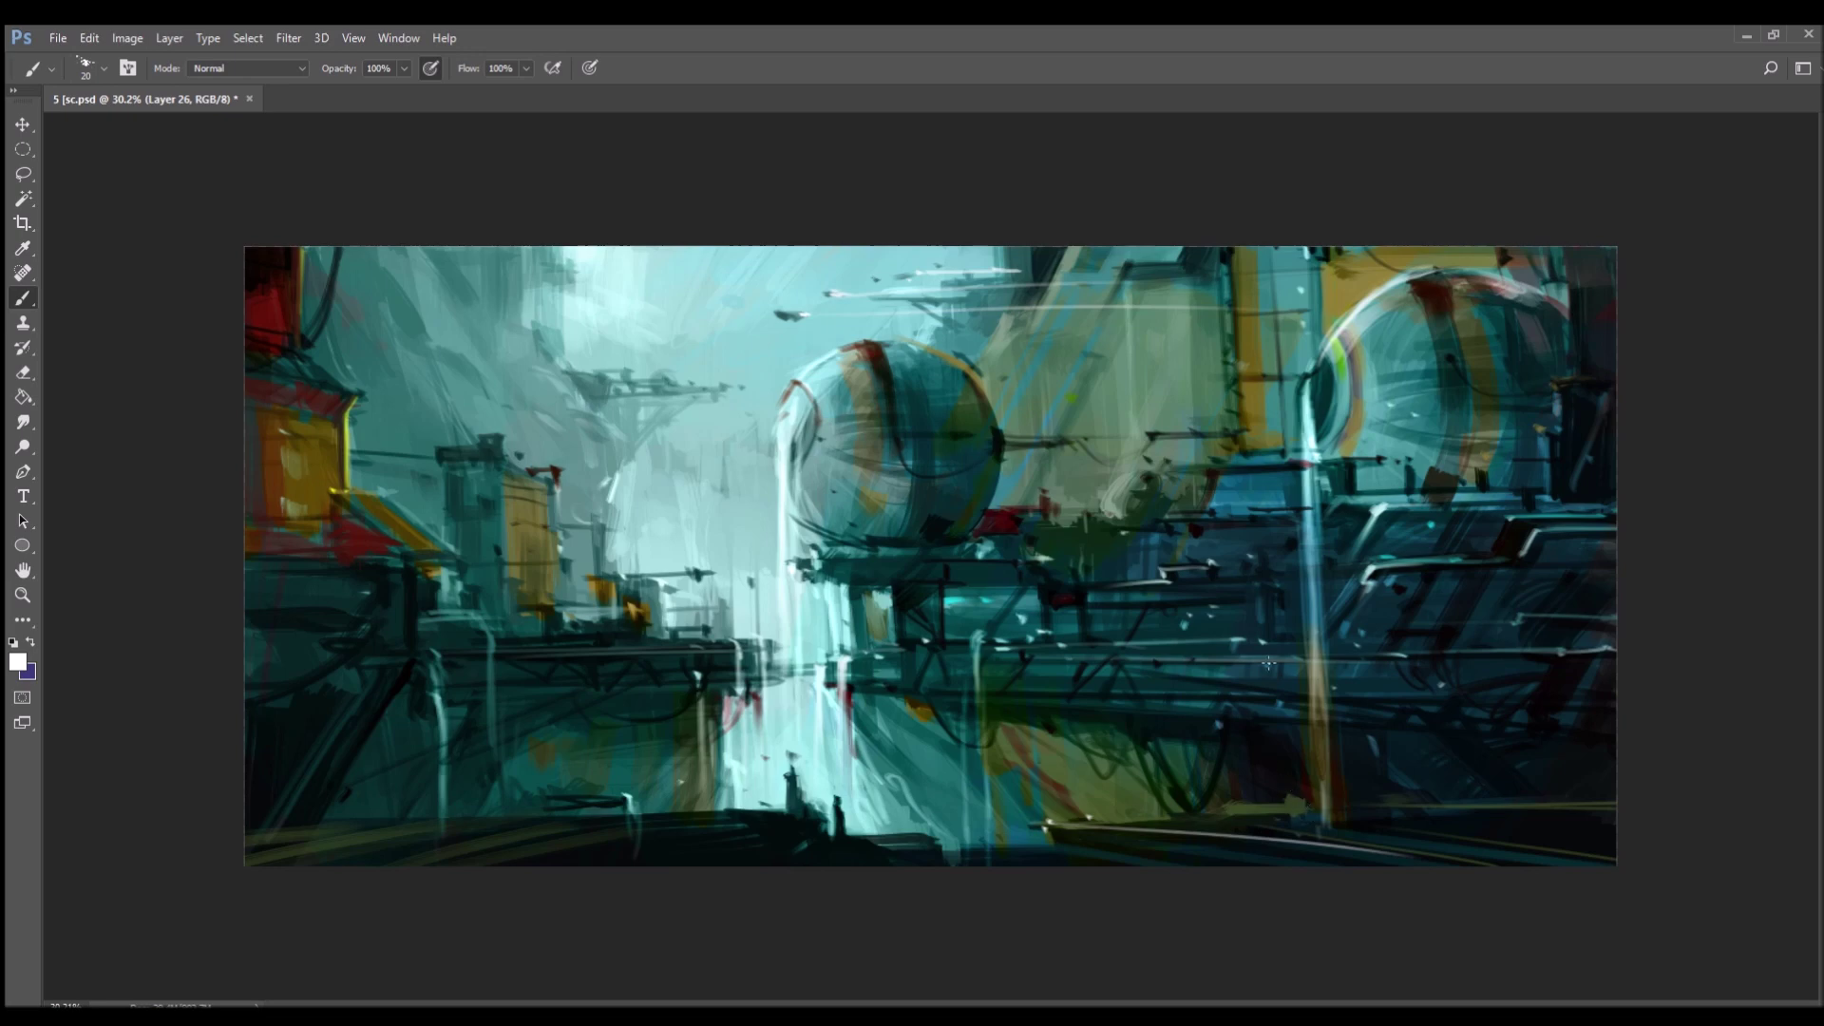
- Outline a tall standing figure with the Lasso in front of the waterfall and add a new layer for it
{"action": "scroll", "coordinate": [891, 662], "scroll_direction": "down", "scroll_amount": 3}
{"action": "scroll", "coordinate": [886, 668], "scroll_direction": "up", "scroll_amount": 4}
{"action": "scroll", "coordinate": [872, 714], "scroll_direction": "down", "scroll_amount": 1}
{"action": "key", "text": "l"}
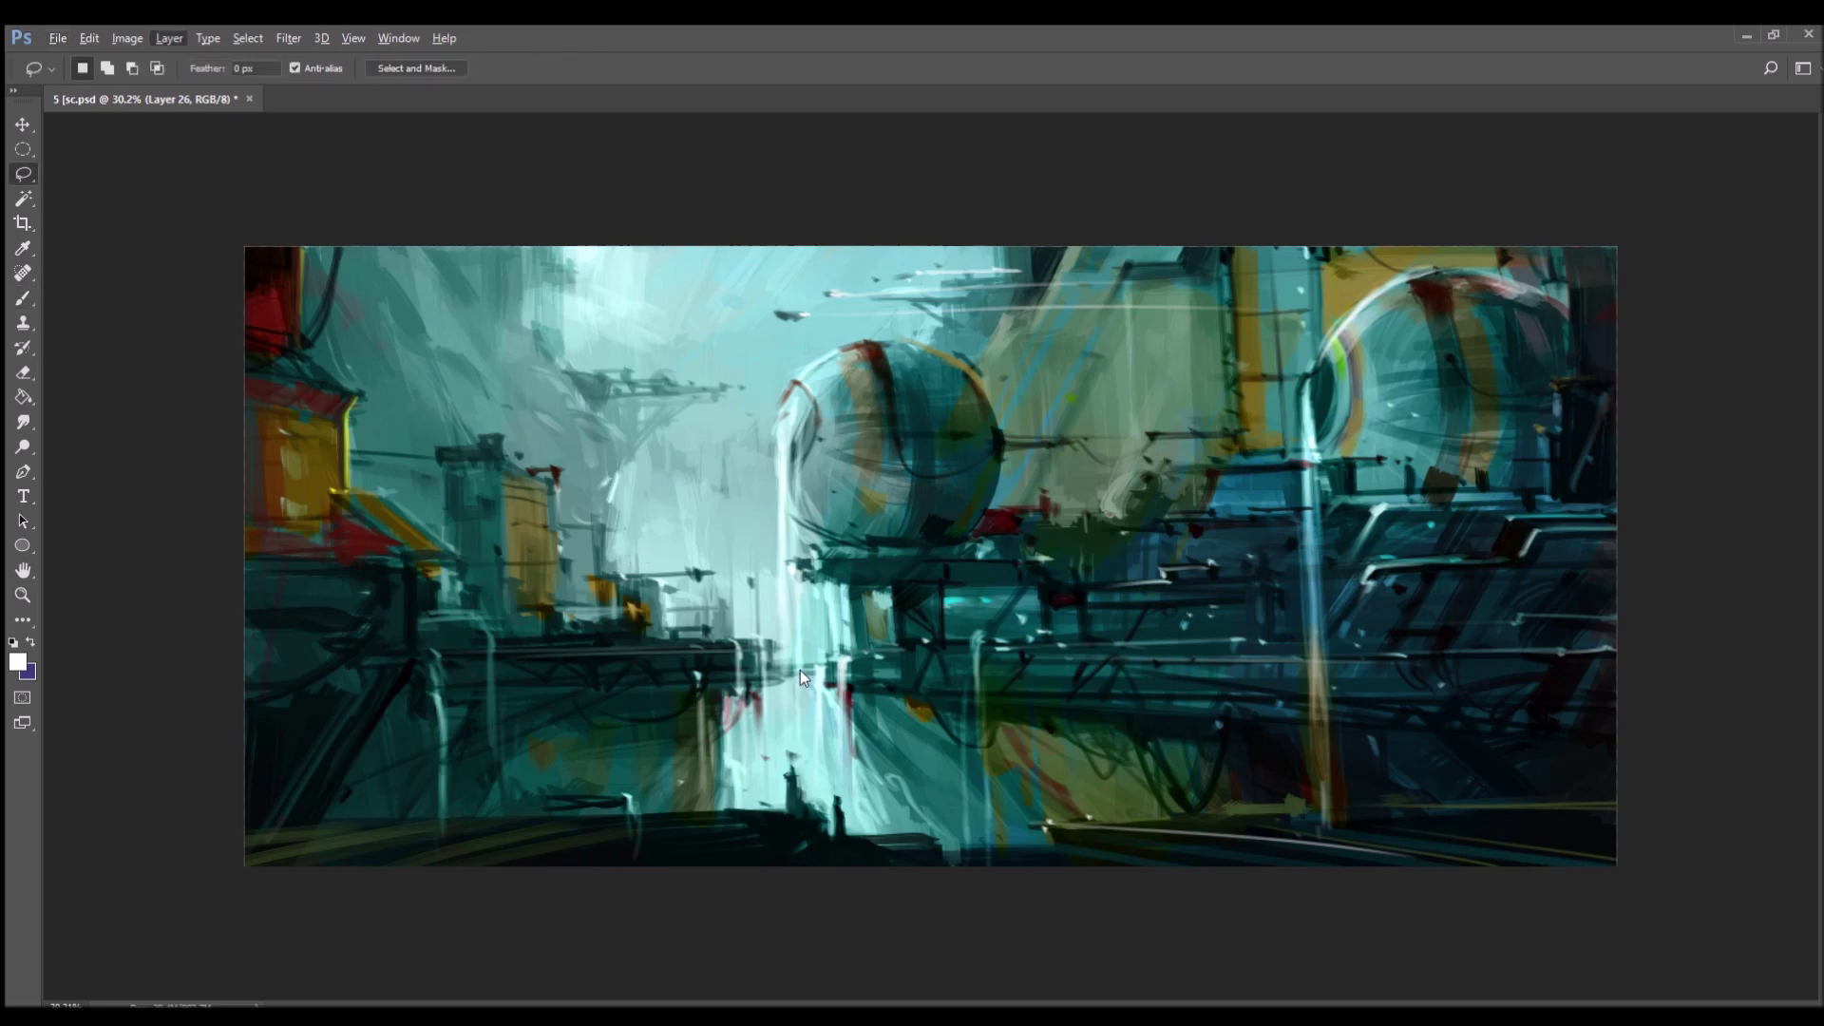
{"action": "mouse_move", "coordinate": [727, 595]}
{"action": "left_mouse_down"}
{"action": "mouse_move", "coordinate": [769, 741]}
{"action": "mouse_move", "coordinate": [755, 670]}
{"action": "mouse_move", "coordinate": [759, 780]}
{"action": "mouse_move", "coordinate": [753, 700]}
{"action": "mouse_move", "coordinate": [714, 793]}
{"action": "mouse_move", "coordinate": [718, 619]}
{"action": "mouse_move", "coordinate": [745, 619]}
{"action": "left_mouse_up"}
{"action": "left_click", "coordinate": [1723, 979]}
- Fill the figure selection with sampled black using a 125 px brush and deselect it
{"action": "key", "text": "b"}
{"action": "key", "text": "bracketright"}
{"action": "key", "text": "bracketright"}
{"action": "key", "text": "bracketright"}
{"action": "key", "text": "bracketright"}
{"action": "key", "text": "bracketright"}
{"action": "key", "text": "bracketright"}
{"action": "key", "text": "bracketright"}
{"action": "key", "text": "bracketright"}
{"action": "key", "text": "bracketright"}
{"action": "key", "text": "bracketright"}
{"action": "key", "text": "bracketright"}
{"action": "left_click", "coordinate": [938, 527], "text": "alt"}
{"action": "mouse_move", "coordinate": [770, 673]}
{"action": "left_mouse_down"}
{"action": "mouse_move", "coordinate": [746, 627]}
{"action": "mouse_move", "coordinate": [765, 684]}
{"action": "mouse_move", "coordinate": [727, 750]}
{"action": "mouse_move", "coordinate": [779, 703]}
{"action": "left_mouse_up"}
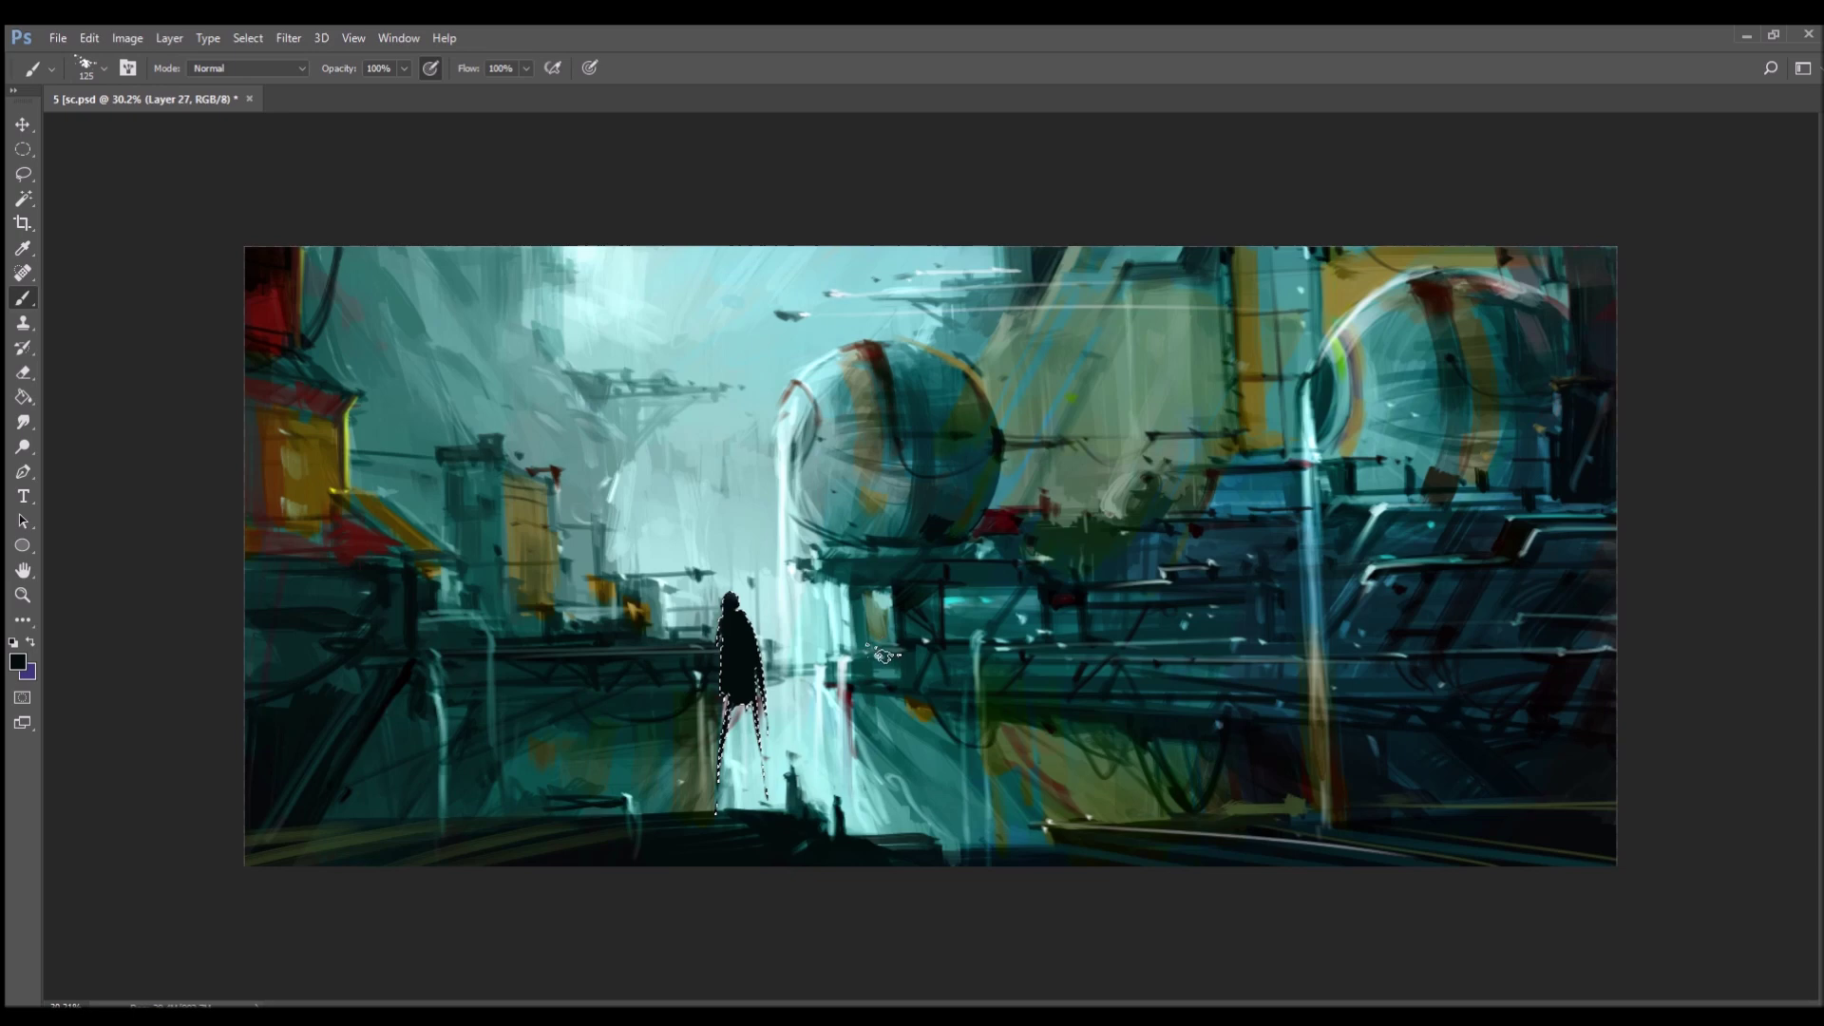
{"action": "key", "text": "ctrl+d"}
- Transform the figure silhouette, making it slightly smaller and shifting it to the left edge of the waterfall
{"action": "key", "text": "ctrl+t"}
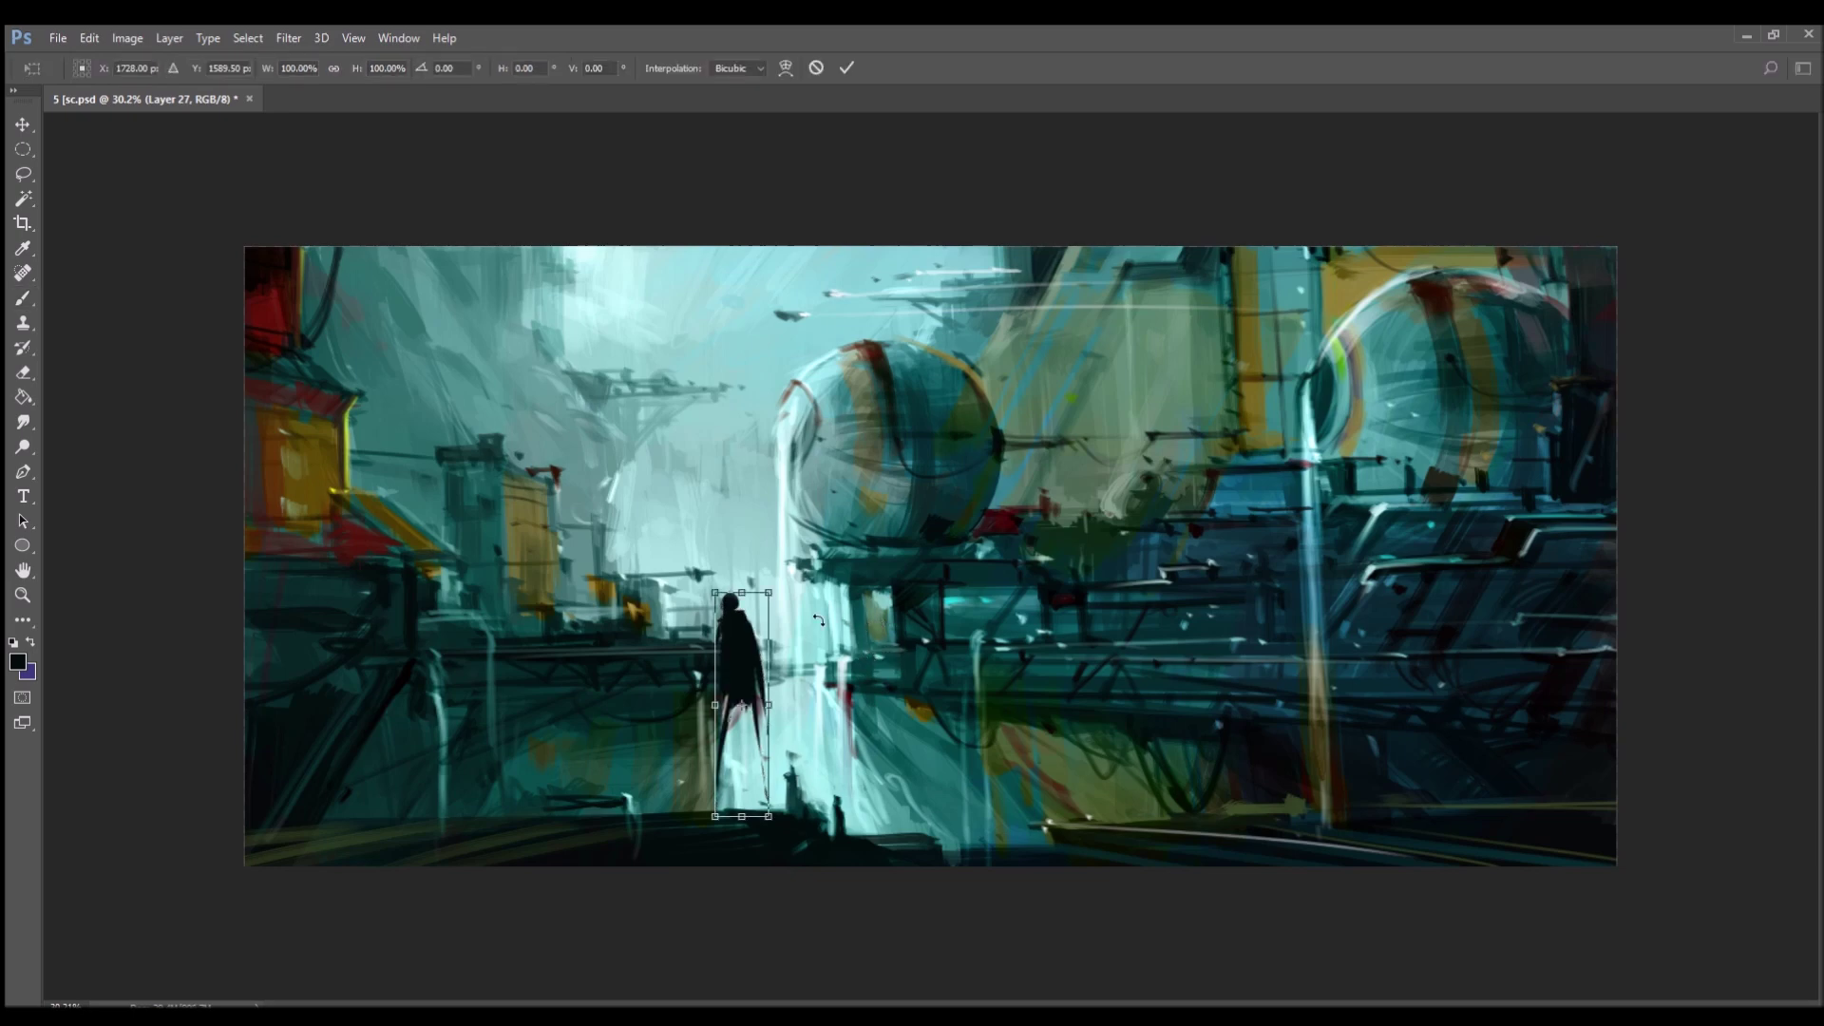
{"action": "left_click_drag", "start_coordinate": [737, 652], "coordinate": [757, 726]}
{"action": "key", "text": "Return"}
{"action": "key", "text": "b"}
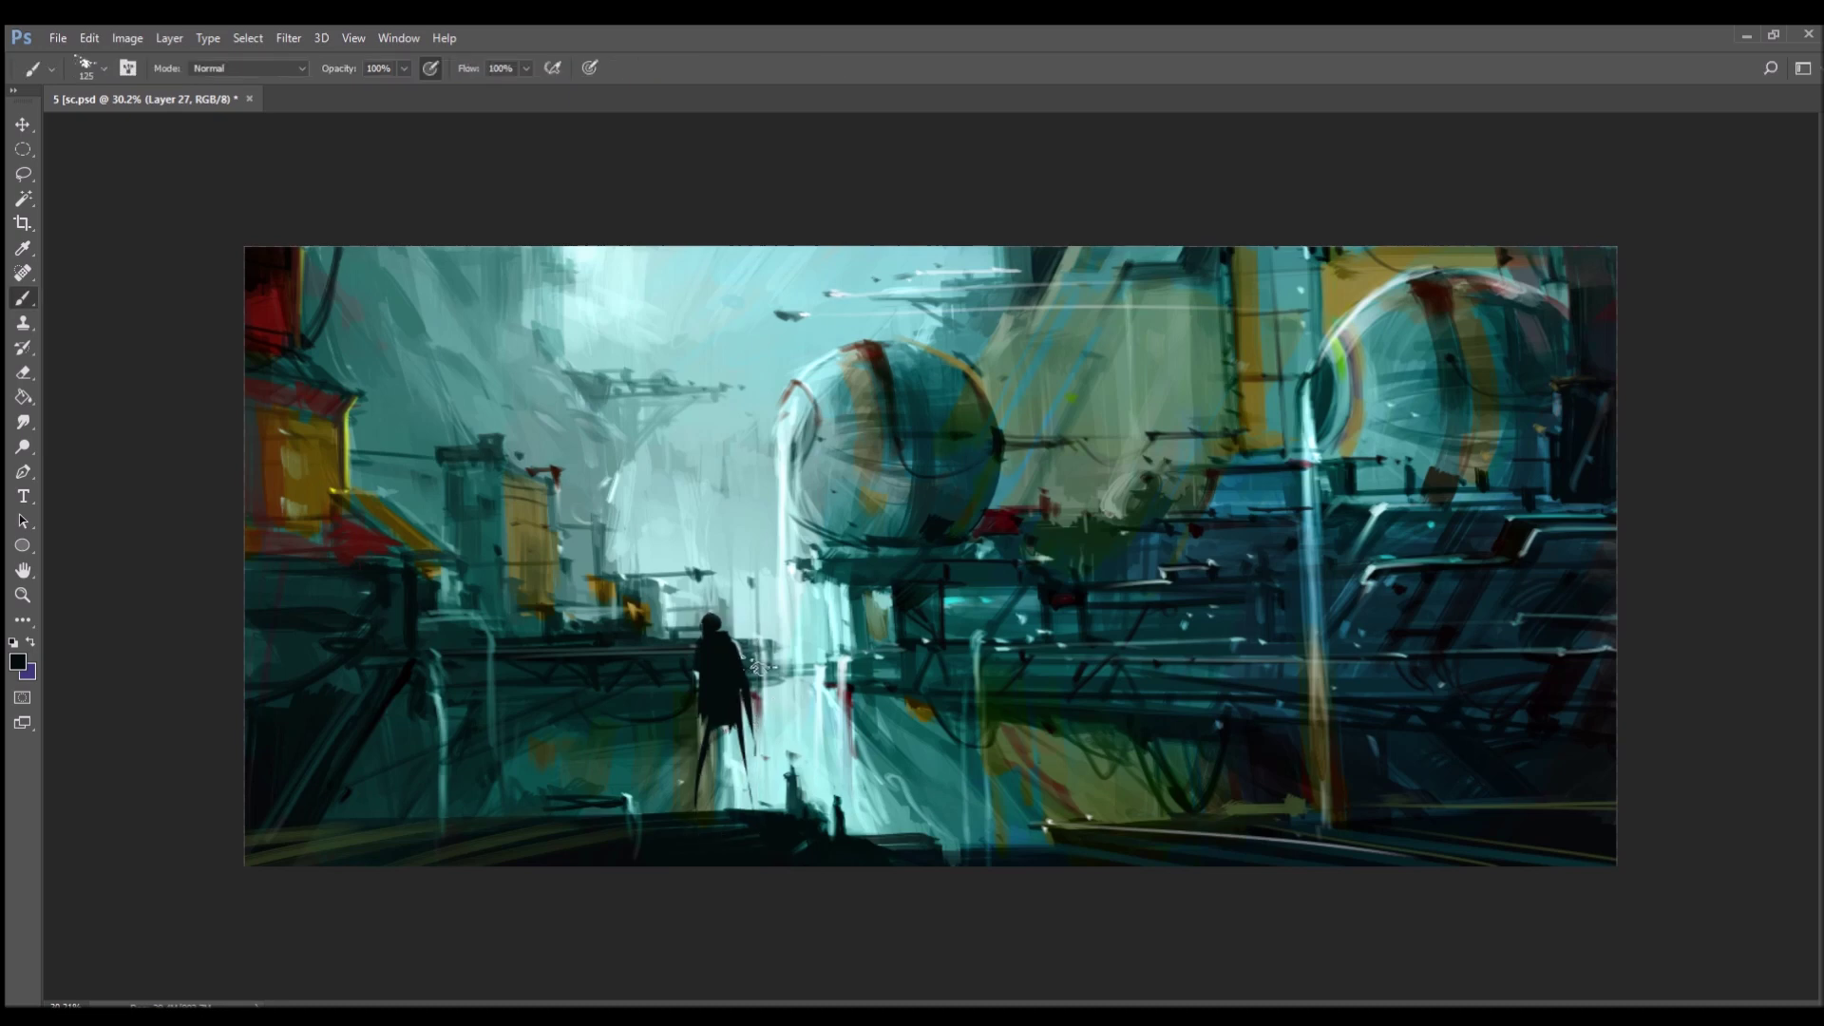
- Thicken the figure's cloak and legs in black and add a thin dark object hanging at its right side
{"action": "mouse_move", "coordinate": [708, 642]}
{"action": "left_mouse_down"}
{"action": "mouse_move", "coordinate": [699, 727]}
{"action": "mouse_move", "coordinate": [739, 757]}
{"action": "mouse_move", "coordinate": [746, 803]}
{"action": "left_mouse_up"}
{"action": "key", "text": "["}
{"action": "key", "text": "bracketleft"}
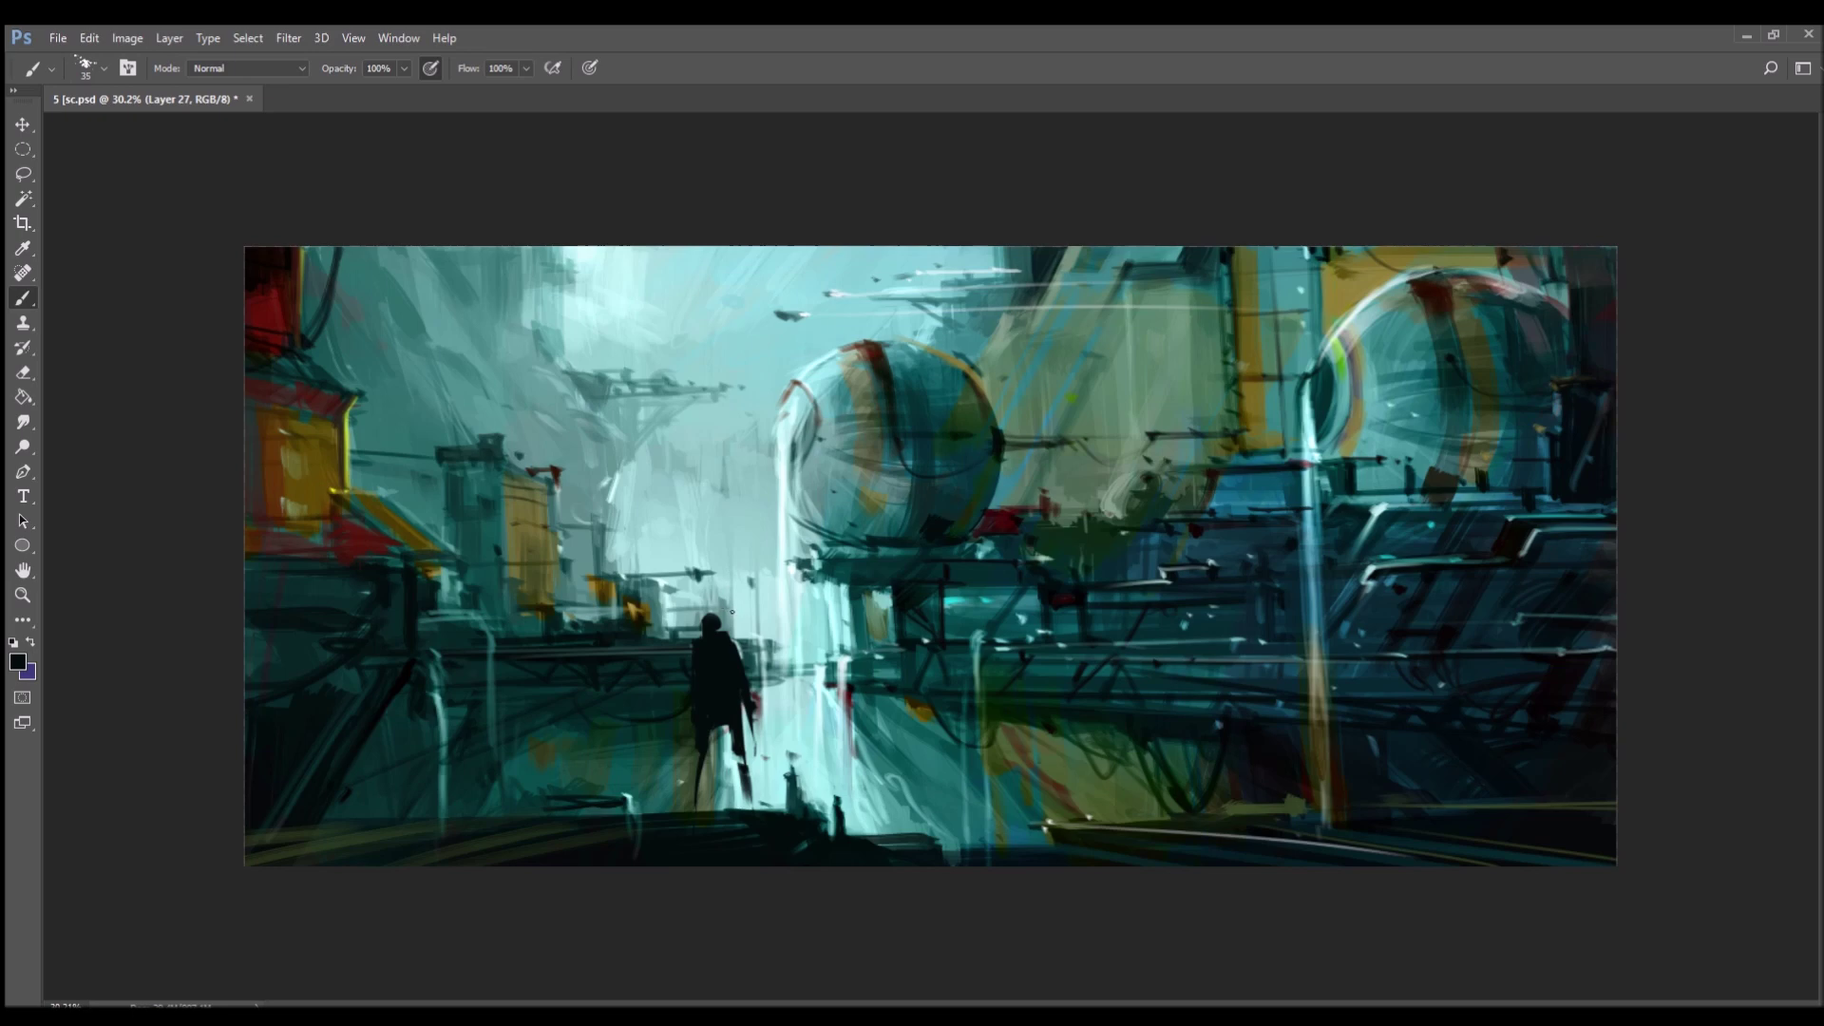
{"action": "left_click_drag", "start_coordinate": [755, 719], "coordinate": [762, 759]}
- Paint ochre light along the left side of the figure's head and shoulder using colour sampled from the yellow building
{"action": "left_click", "coordinate": [779, 500], "text": "alt"}
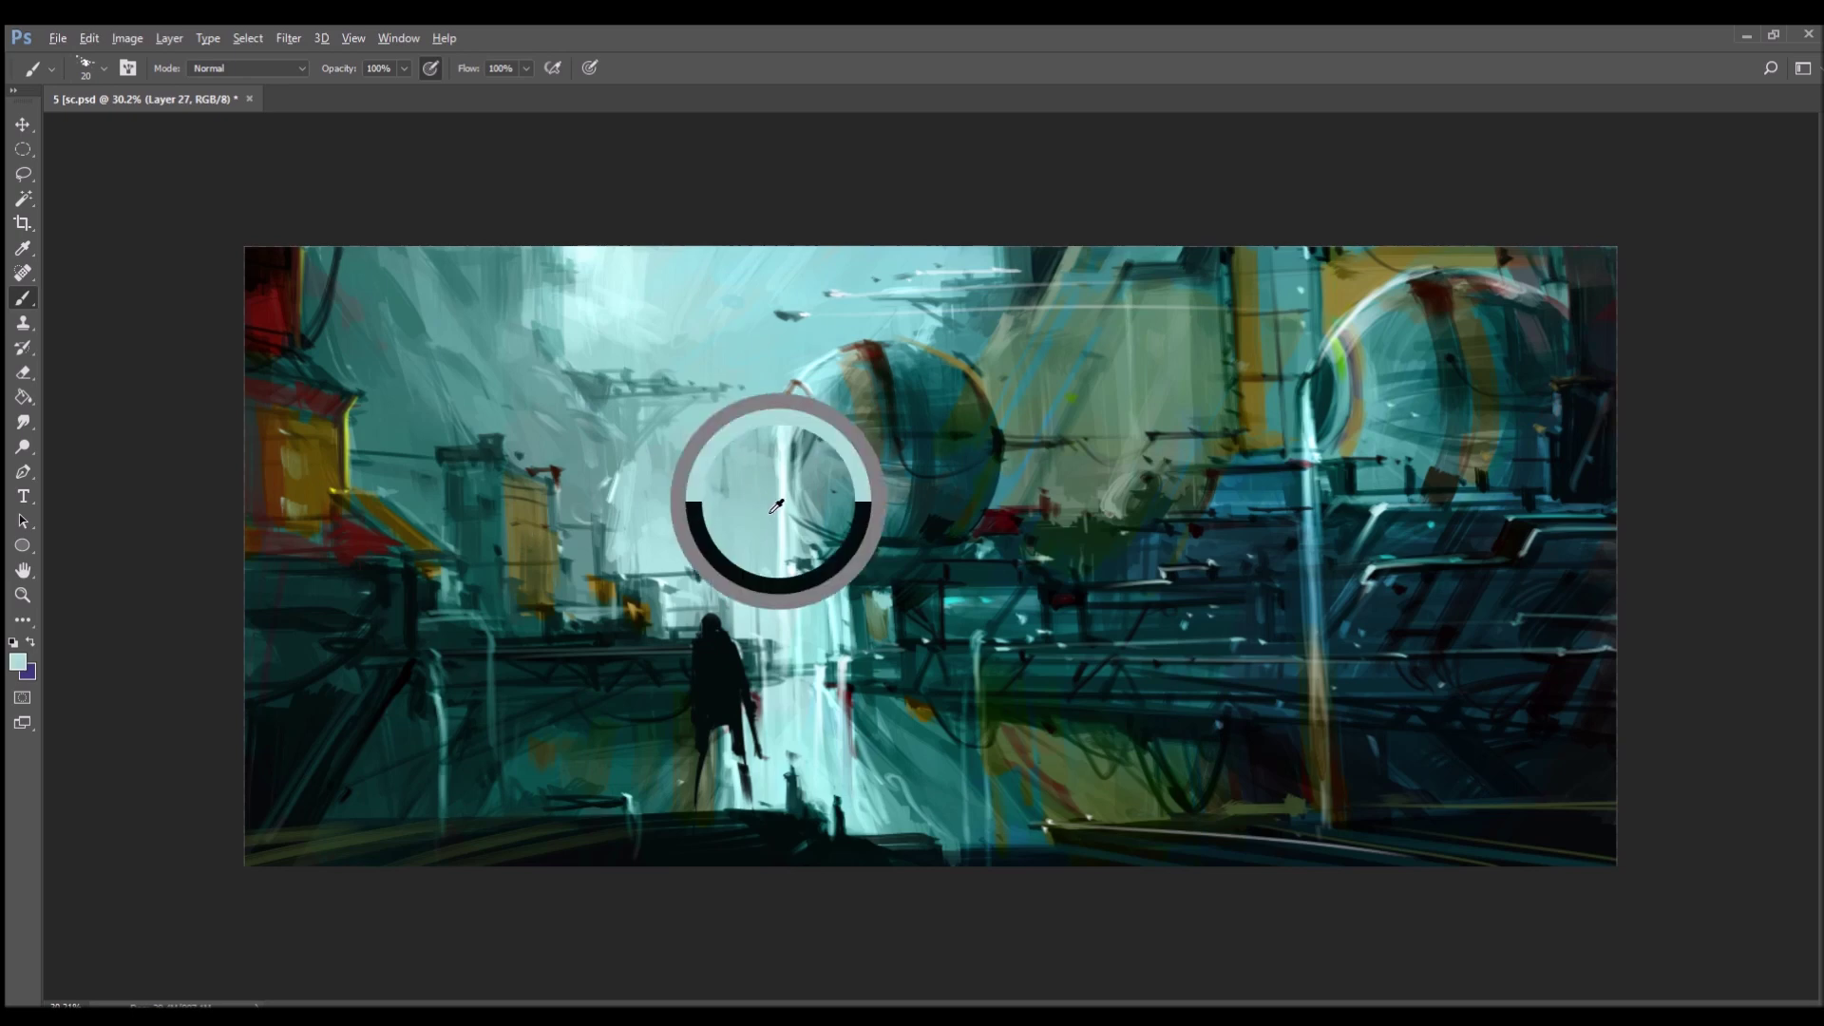
{"action": "left_click", "coordinate": [292, 460], "text": "alt"}
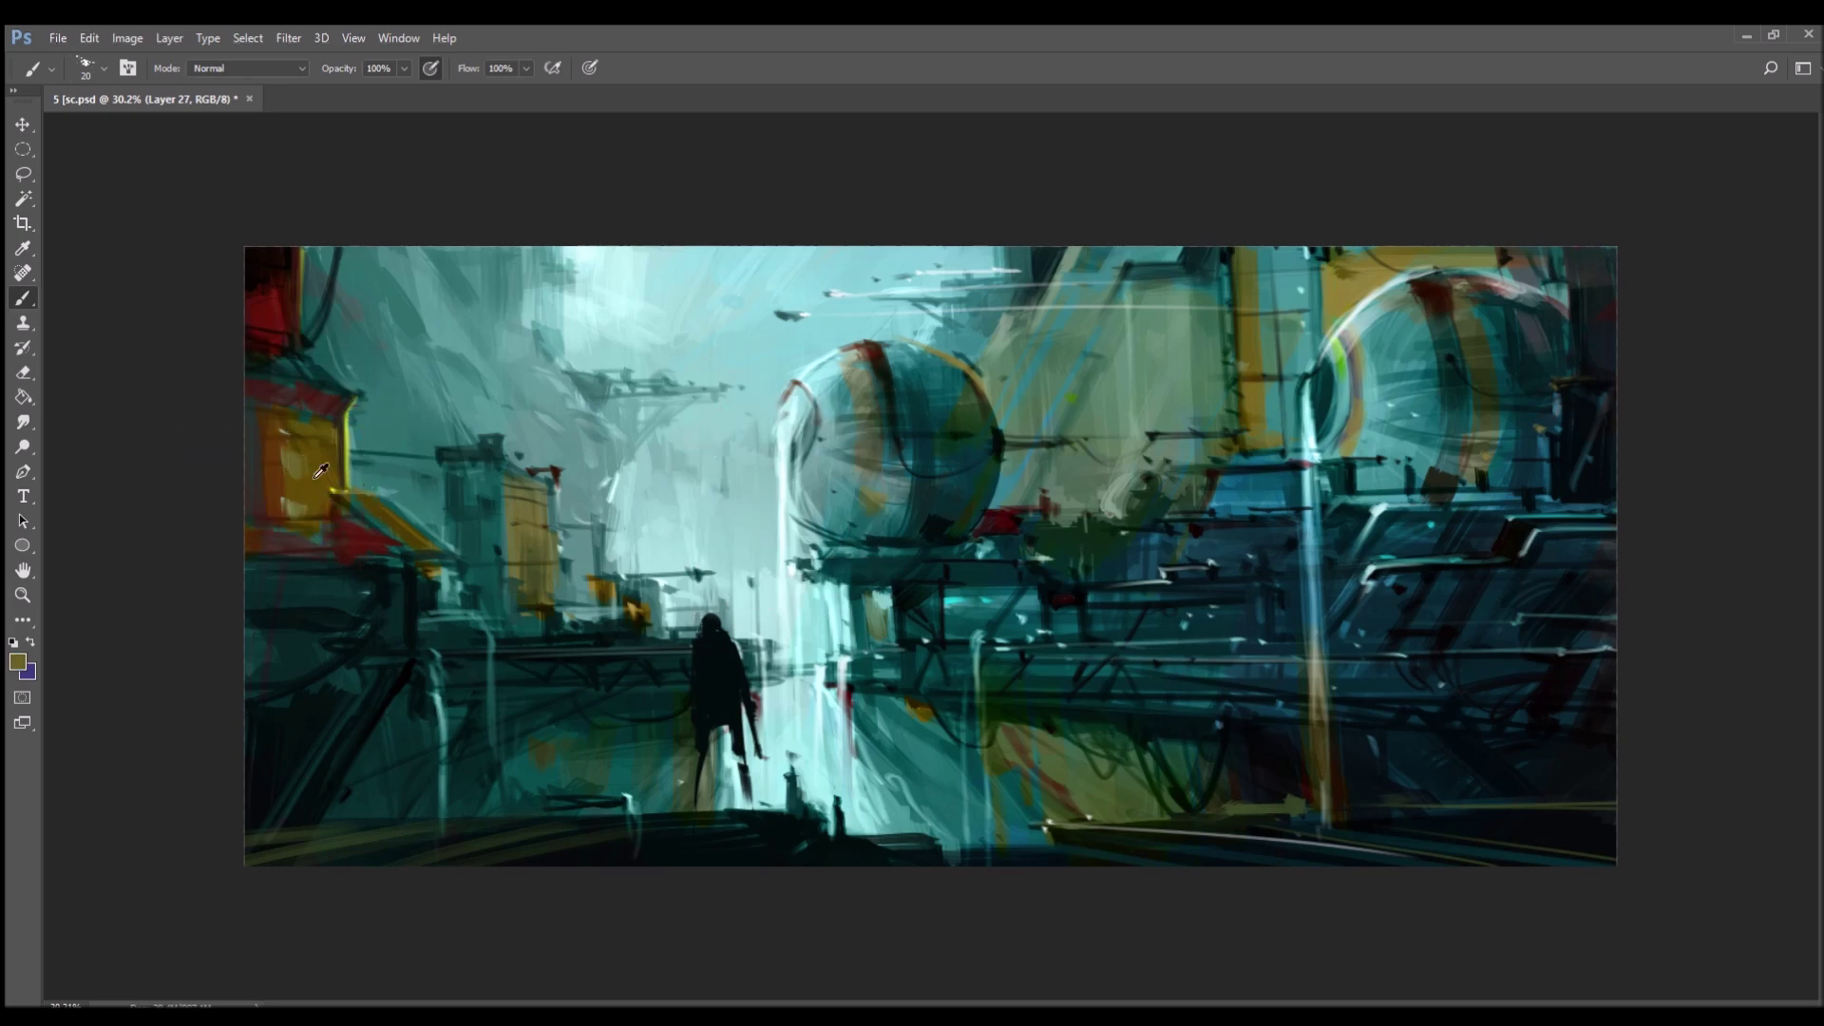
{"action": "left_click_drag", "start_coordinate": [709, 616], "coordinate": [689, 681]}
{"action": "left_click", "coordinate": [696, 659], "text": "alt"}
{"action": "left_click", "coordinate": [774, 617], "text": "alt"}
{"action": "left_click", "coordinate": [699, 637], "text": "alt"}
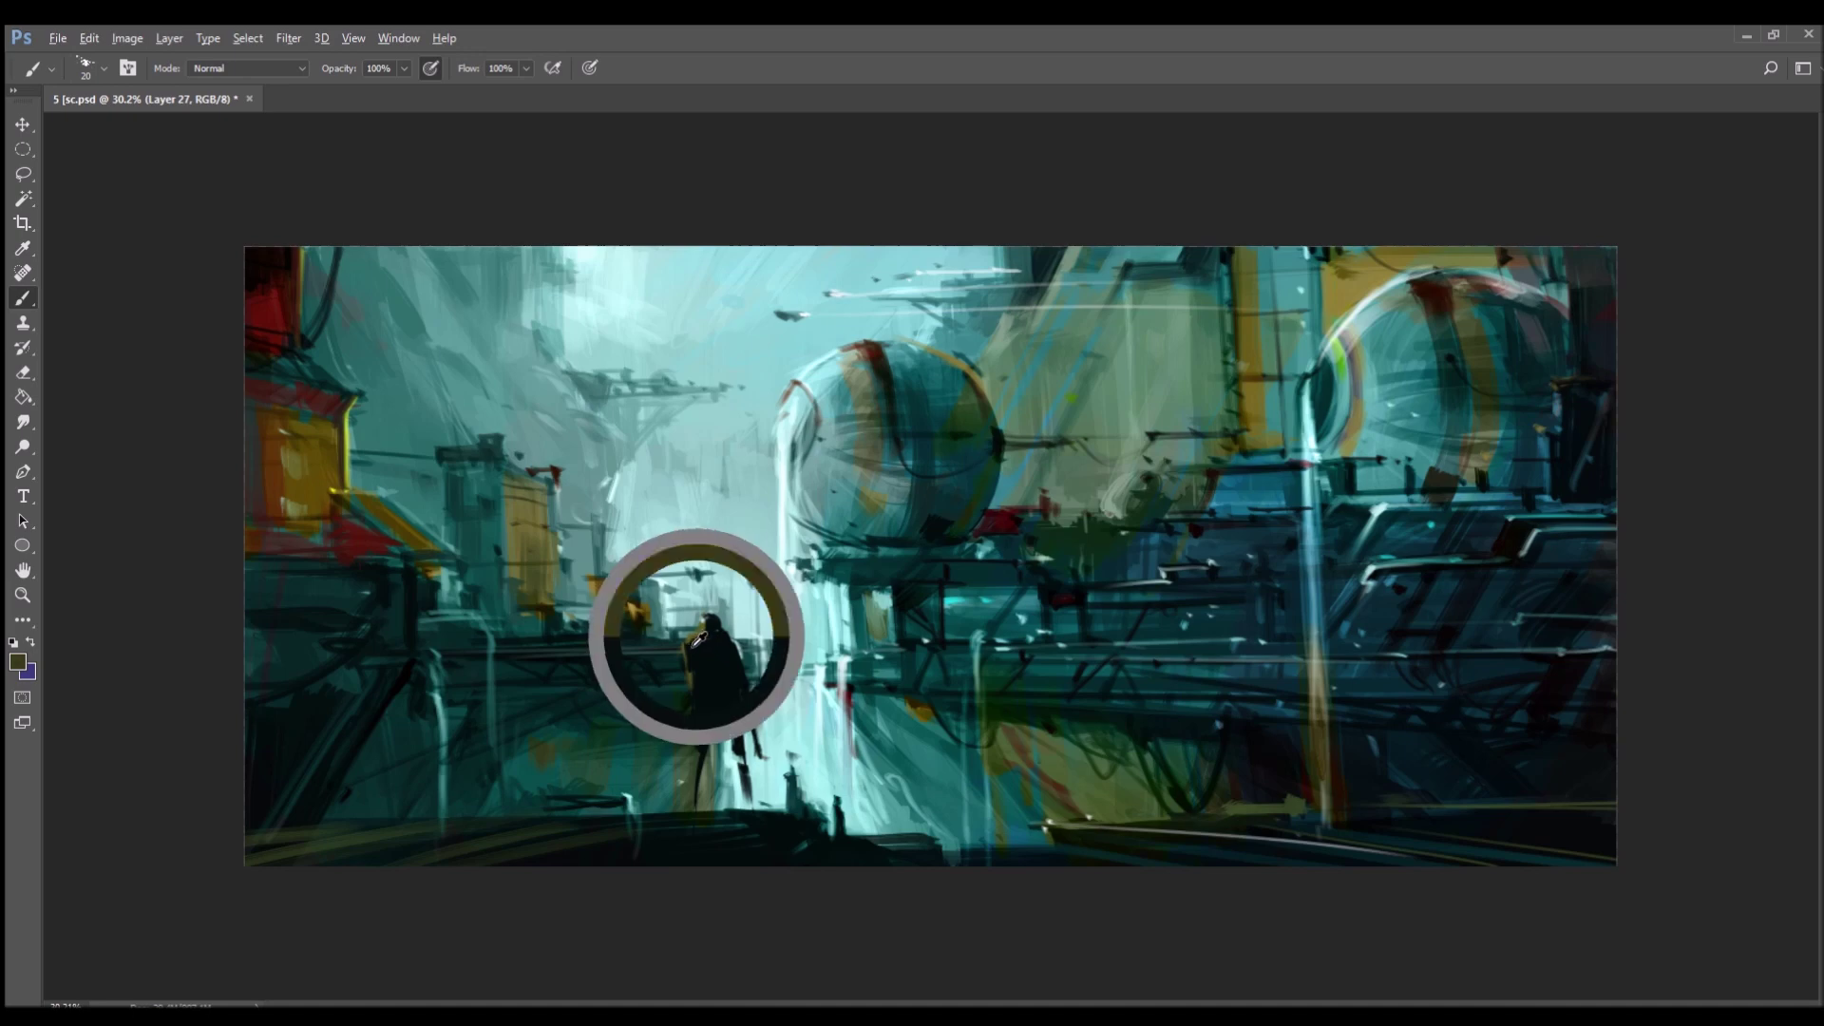
- Add pale water-coloured flecks to the figure's body and extend its lower leg with sampled black
{"action": "left_click", "coordinate": [794, 696], "text": "alt"}
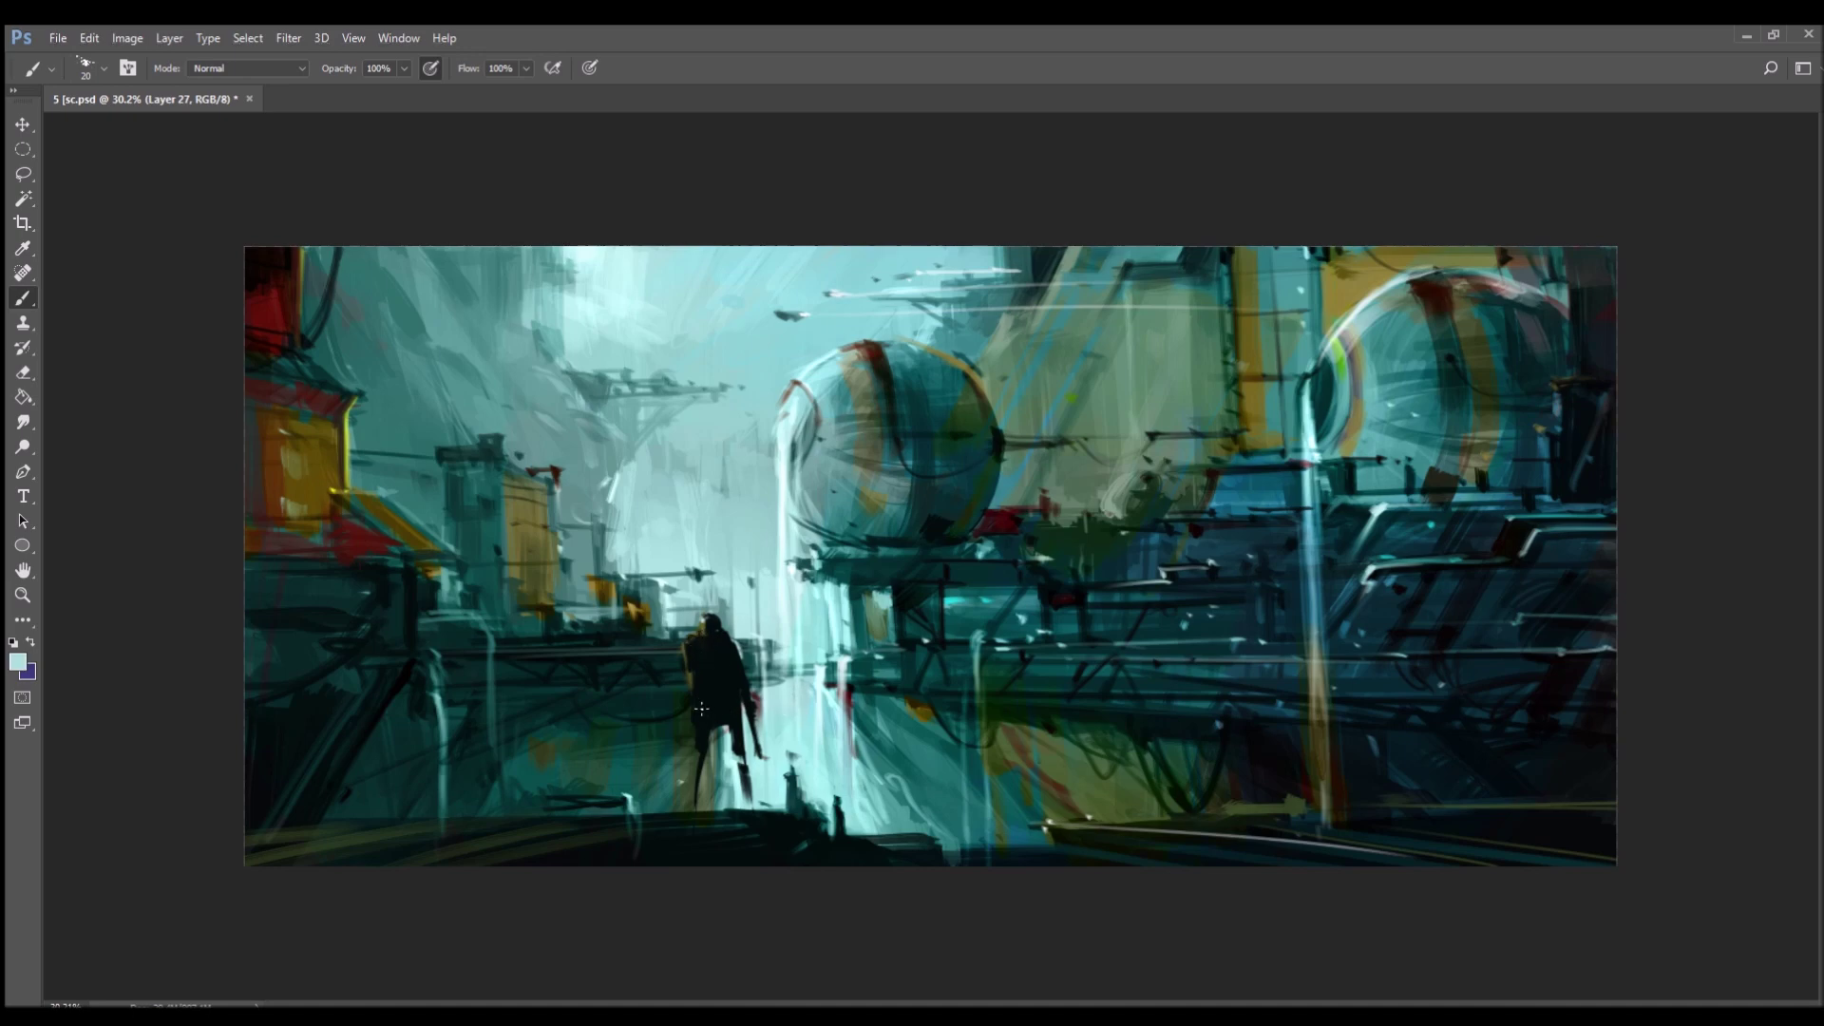
{"action": "left_click_drag", "start_coordinate": [722, 638], "coordinate": [703, 695]}
{"action": "left_click", "coordinate": [744, 760], "text": "alt"}
{"action": "left_click_drag", "start_coordinate": [744, 768], "coordinate": [749, 795]}
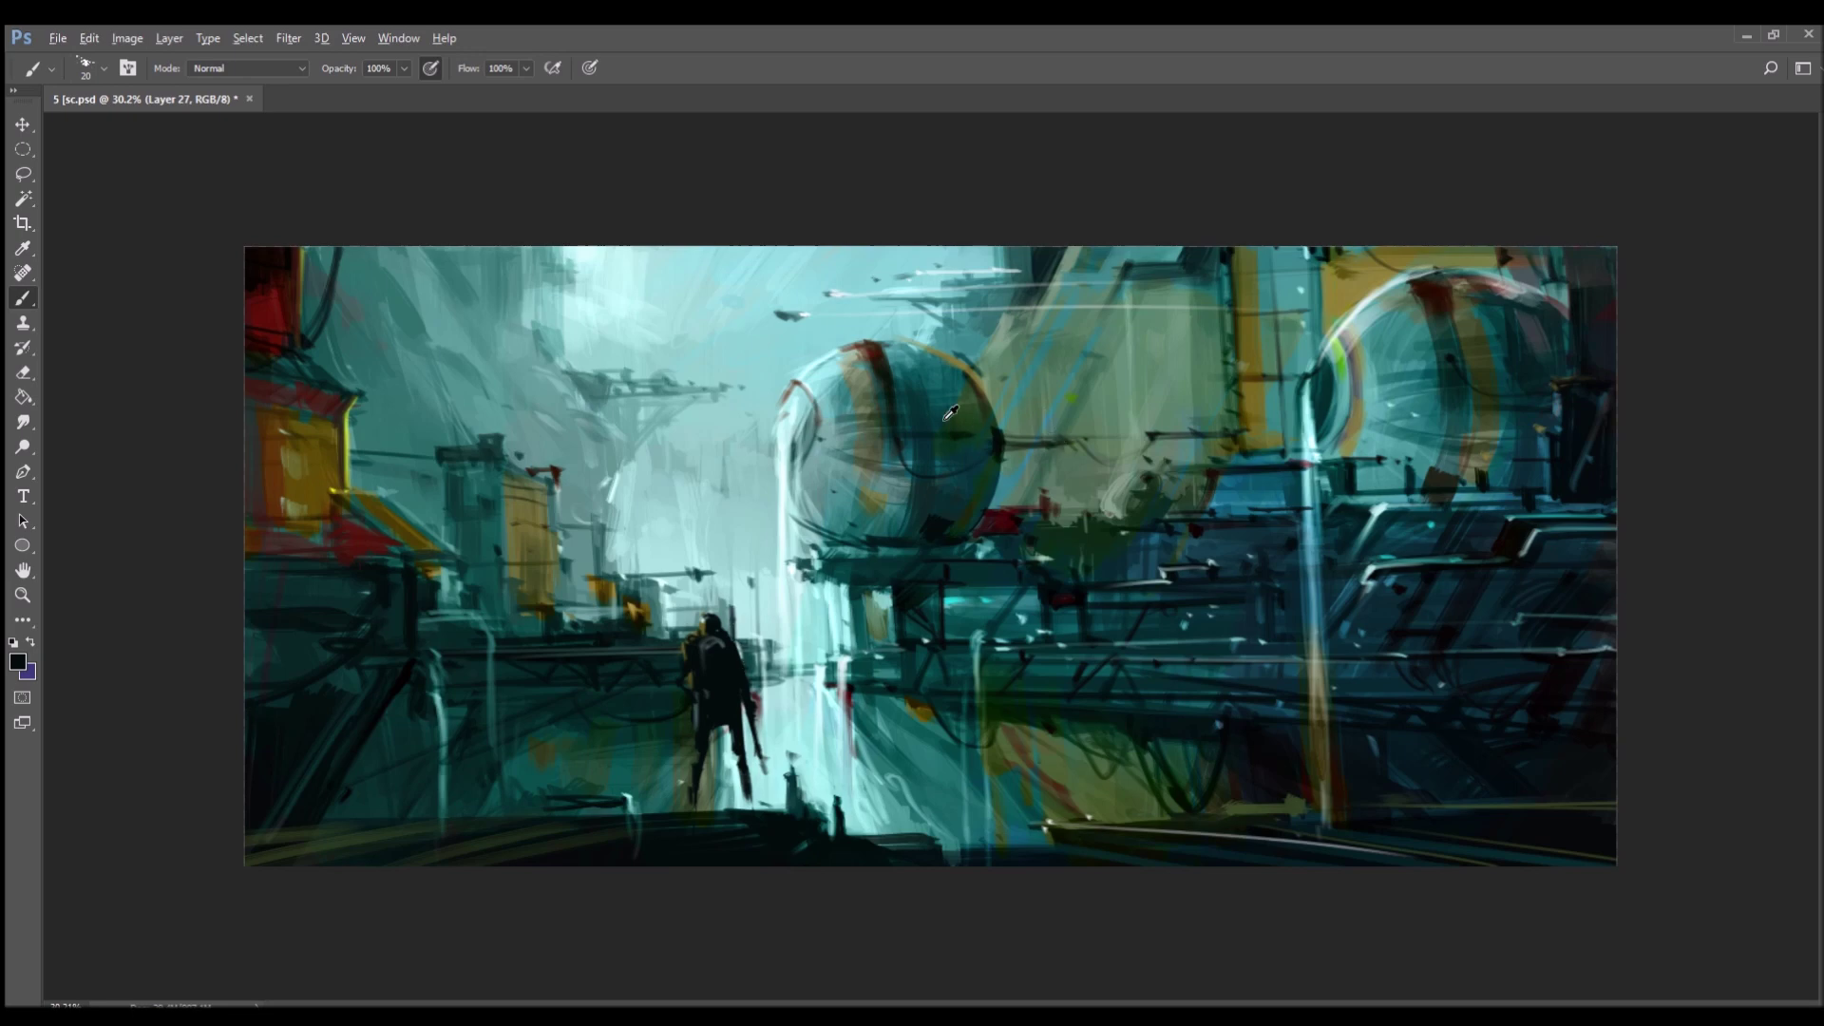
- Transform the figure, moving it right and down in front of the waterfall and scaling it down
{"action": "left_click", "coordinate": [1150, 489], "text": "alt"}
{"action": "key", "text": "ctrl+t"}
{"action": "left_click_drag", "start_coordinate": [723, 666], "coordinate": [805, 696]}
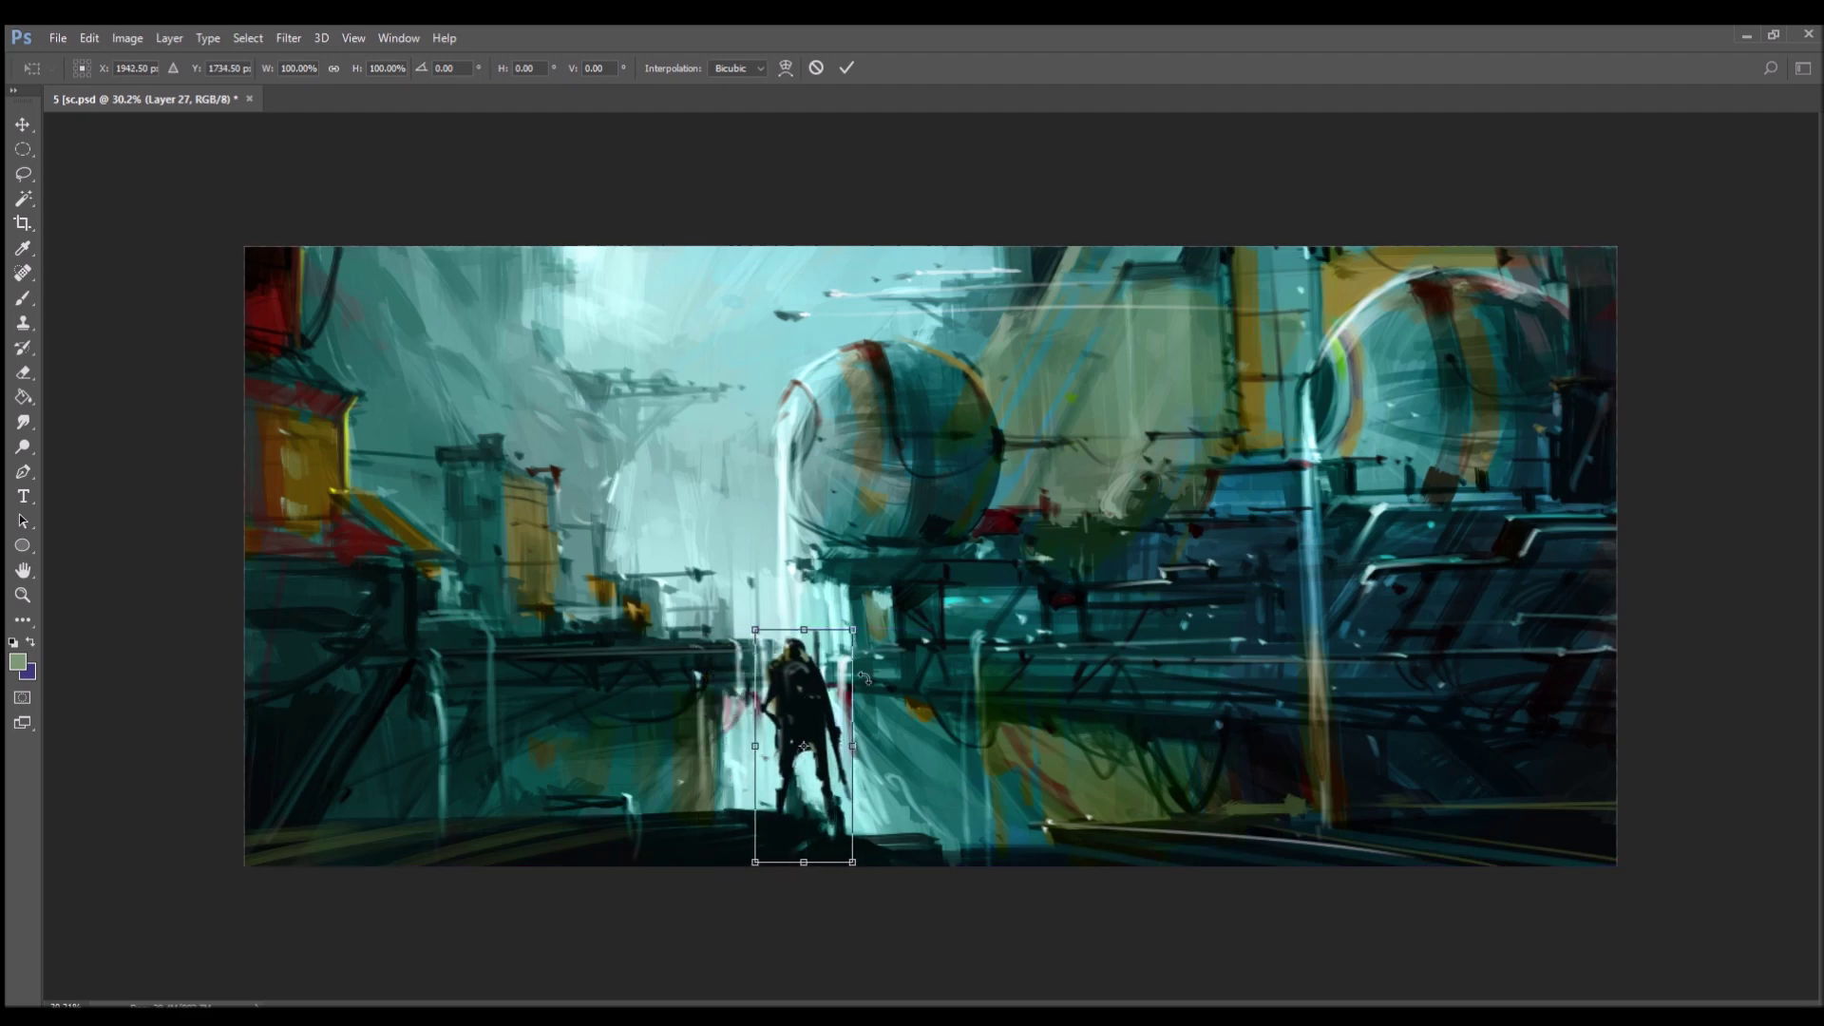
{"action": "left_click_drag", "start_coordinate": [854, 630], "coordinate": [806, 693]}
{"action": "key", "text": "Return"}
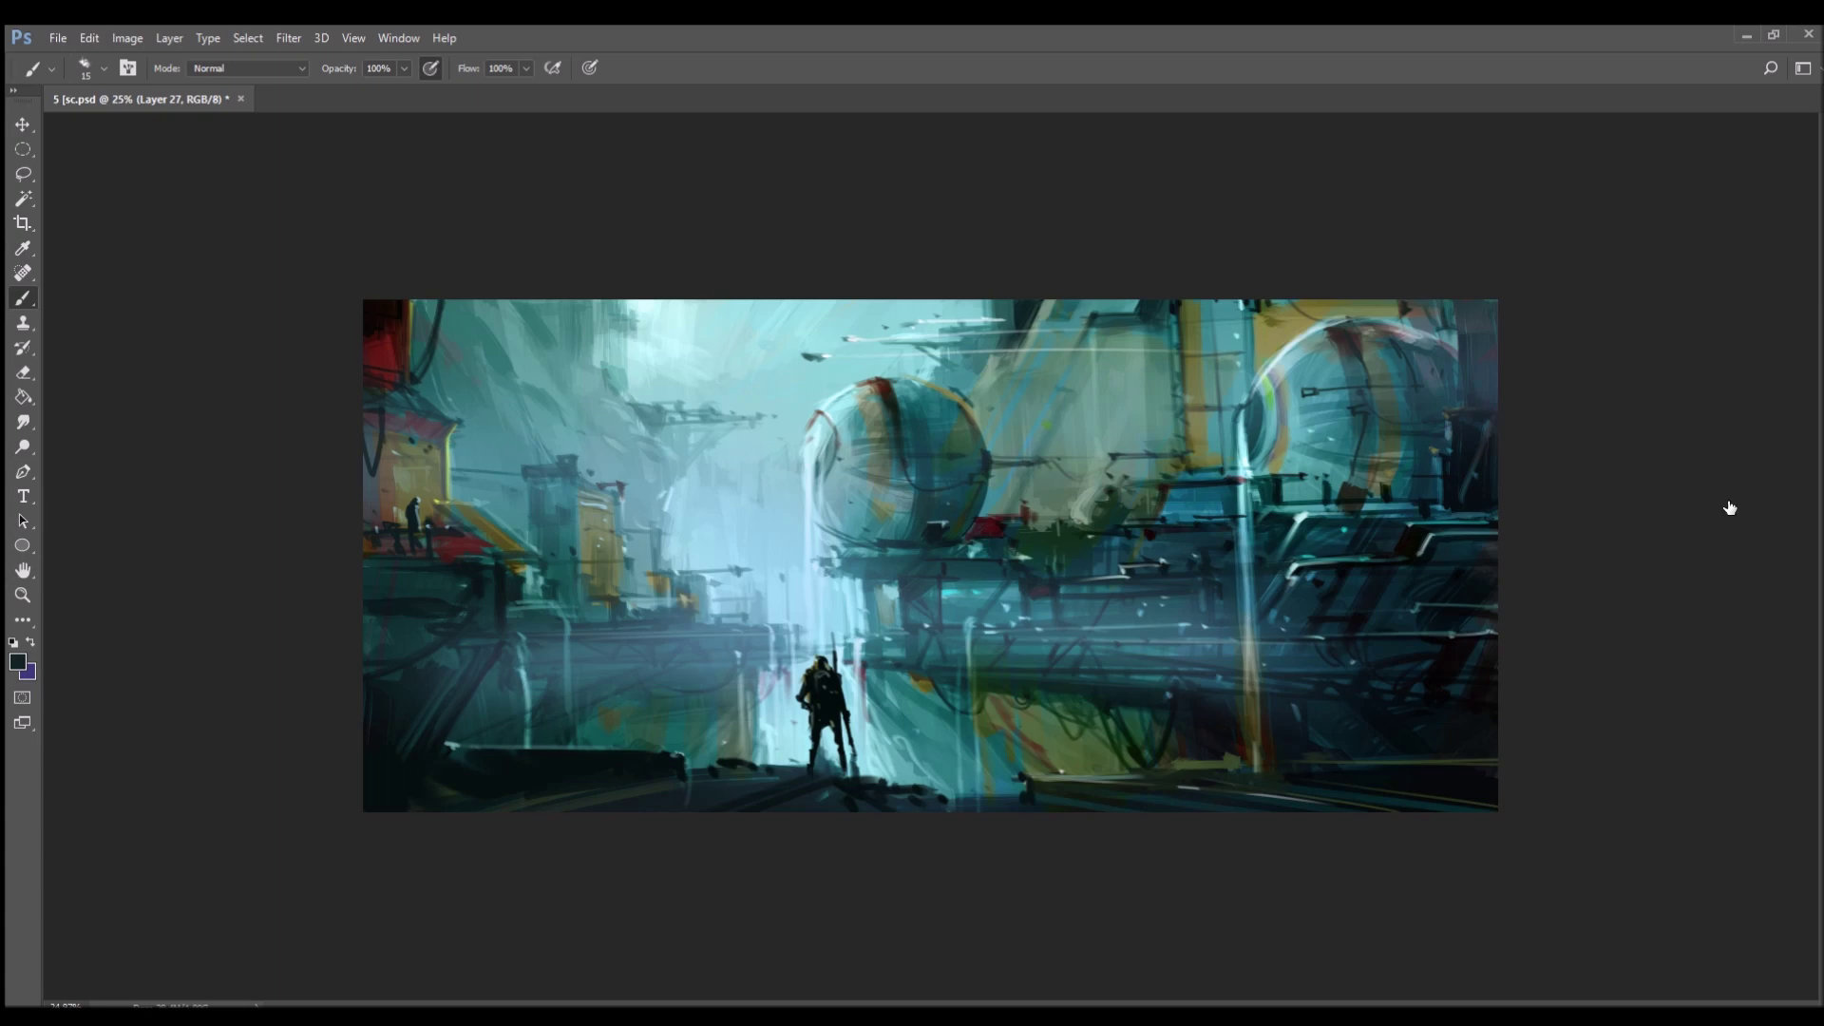
- Shift the hue of the background painting's layer copy to a pinkish red, leaving the figure's layer out
{"action": "left_click", "coordinate": [1716, 568]}
{"action": "key", "text": "i"}
{"action": "mouse_move", "coordinate": [1295, 257]}
{"action": "left_mouse_down"}
{"action": "mouse_move", "coordinate": [1217, 267]}
{"action": "mouse_move", "coordinate": [1353, 272]}
{"action": "mouse_move", "coordinate": [1261, 276]}
{"action": "left_mouse_up"}
{"action": "key", "text": "shift+minus"}
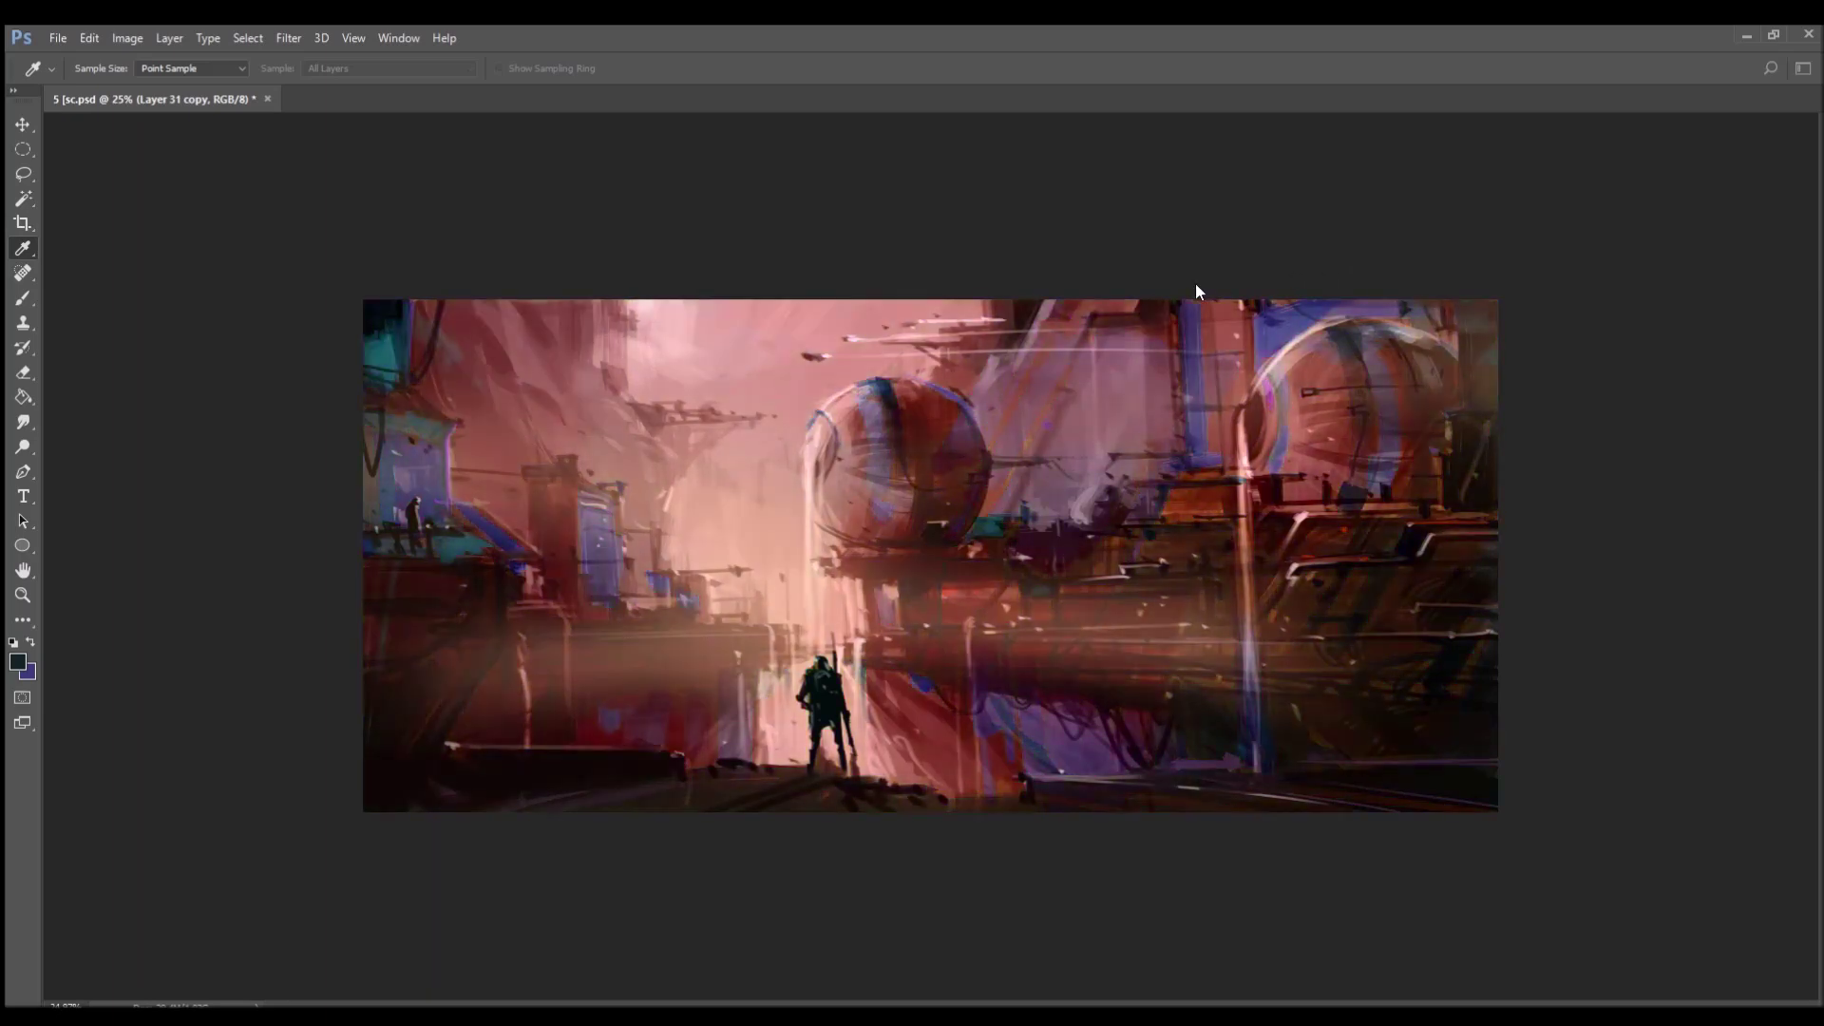
- Try a strongly saturated blue-violet hue with green accents on the background layer
{"action": "key", "text": "shift+plus"}
{"action": "key", "text": "shift+minus"}
{"action": "key", "text": "shift+plus"}
{"action": "key", "text": "shift+plus"}
{"action": "key", "text": "shift+plus"}
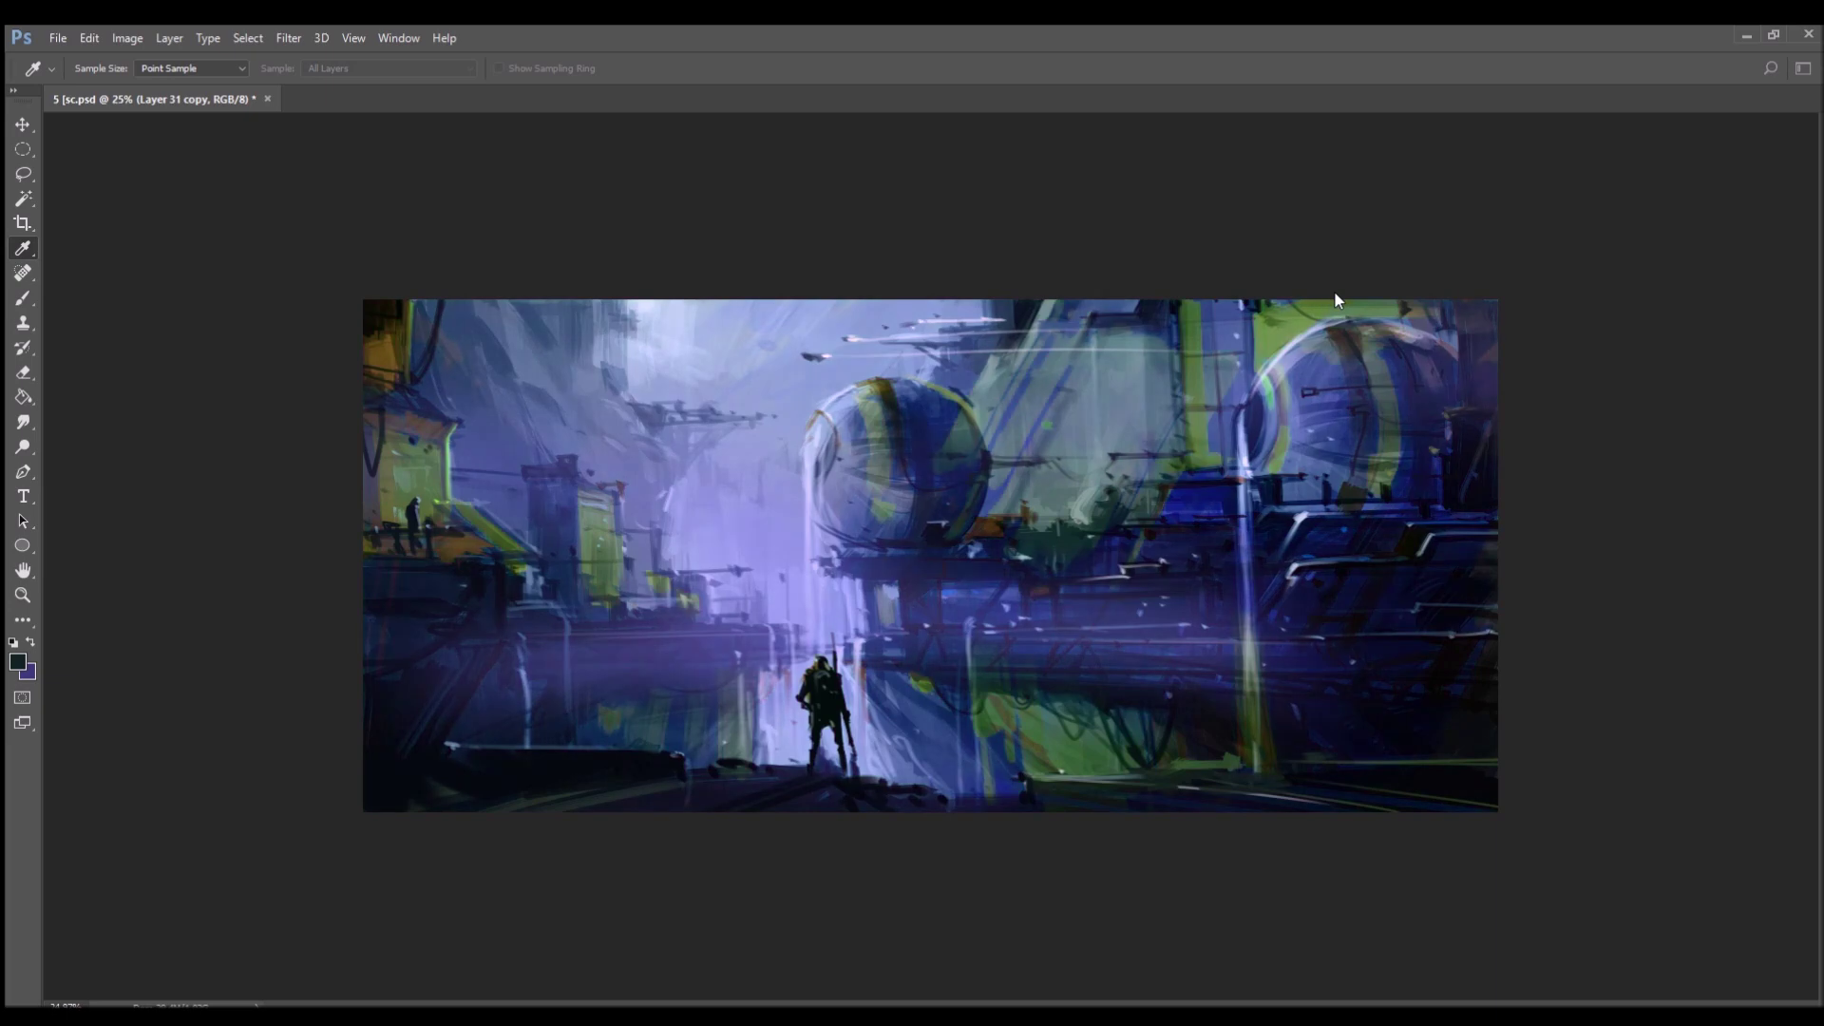
{"action": "key", "text": "shift+plus"}
{"action": "key", "text": "shift+plus"}
{"action": "key", "text": "shift+plus"}
{"action": "key", "text": "shift+plus"}
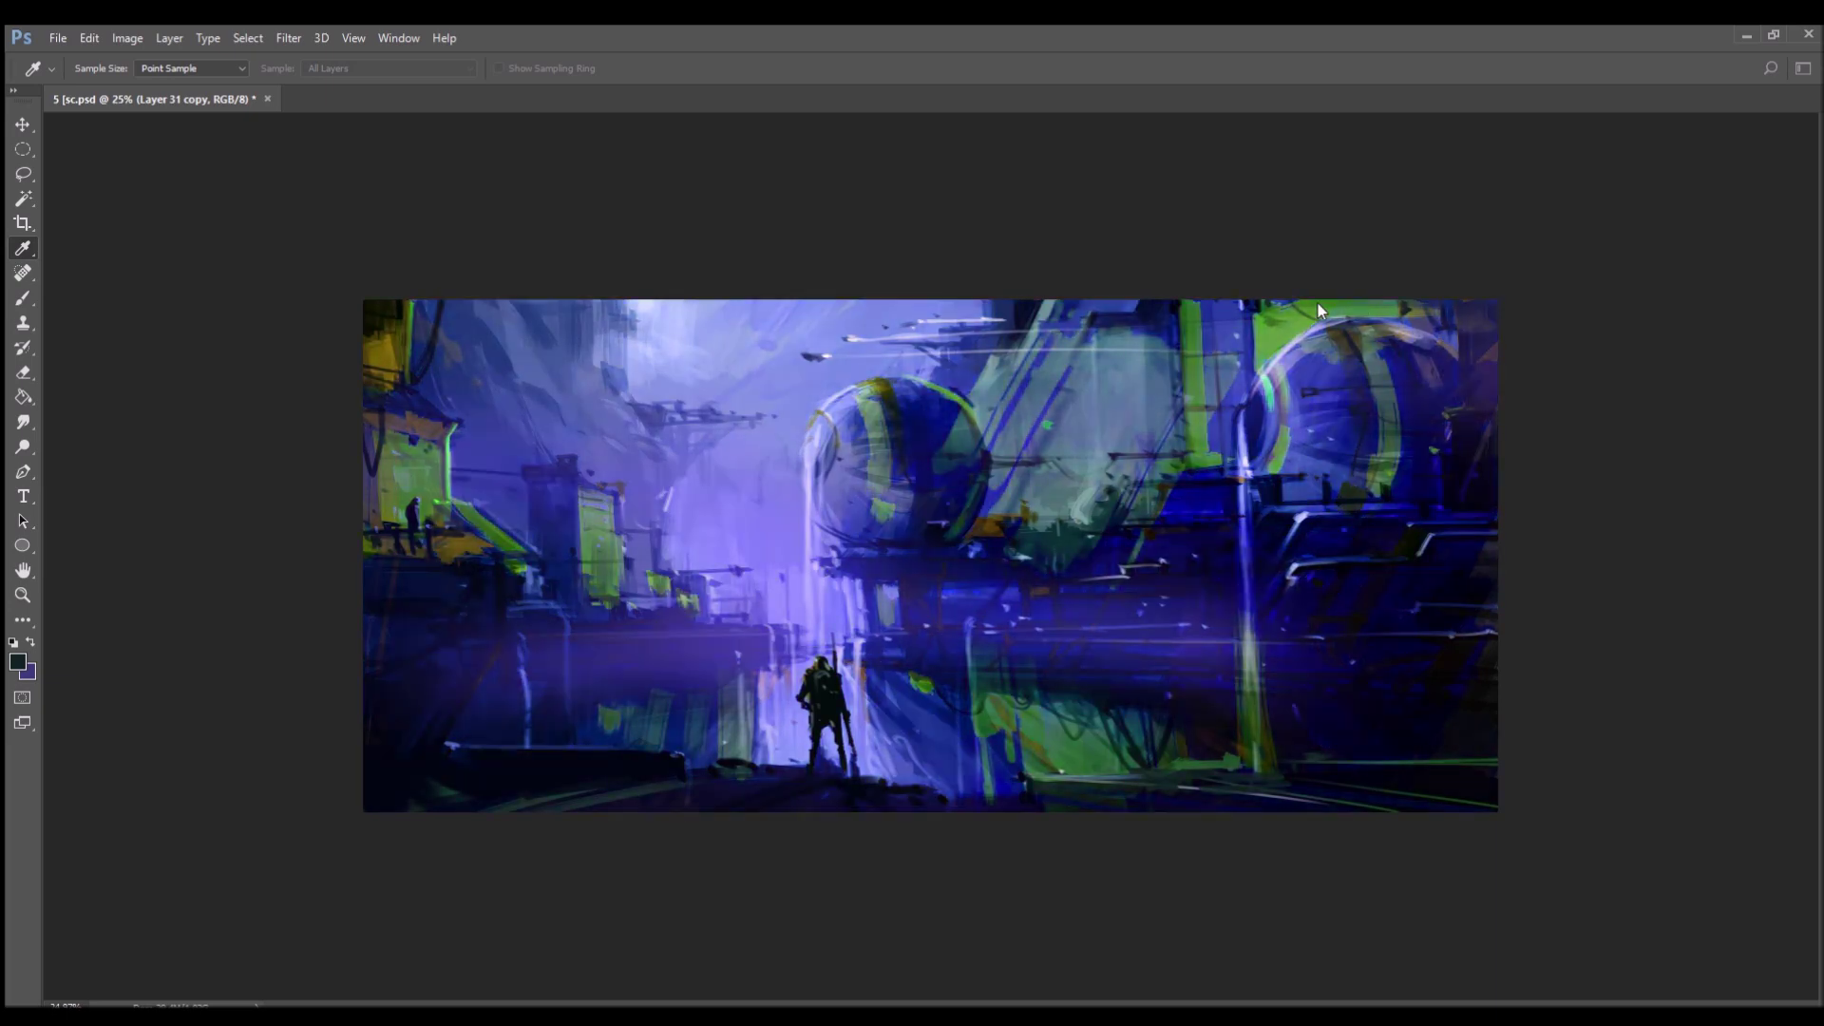
- Shift the background layer's hue through green to olive-yellow with purple accents and apply it
{"action": "mouse_move", "coordinate": [1339, 257]}
{"action": "left_mouse_down"}
{"action": "mouse_move", "coordinate": [1295, 259]}
{"action": "mouse_move", "coordinate": [1340, 263]}
{"action": "left_mouse_up"}
{"action": "key", "text": "shift+plus"}
{"action": "key", "text": "shift+plus"}
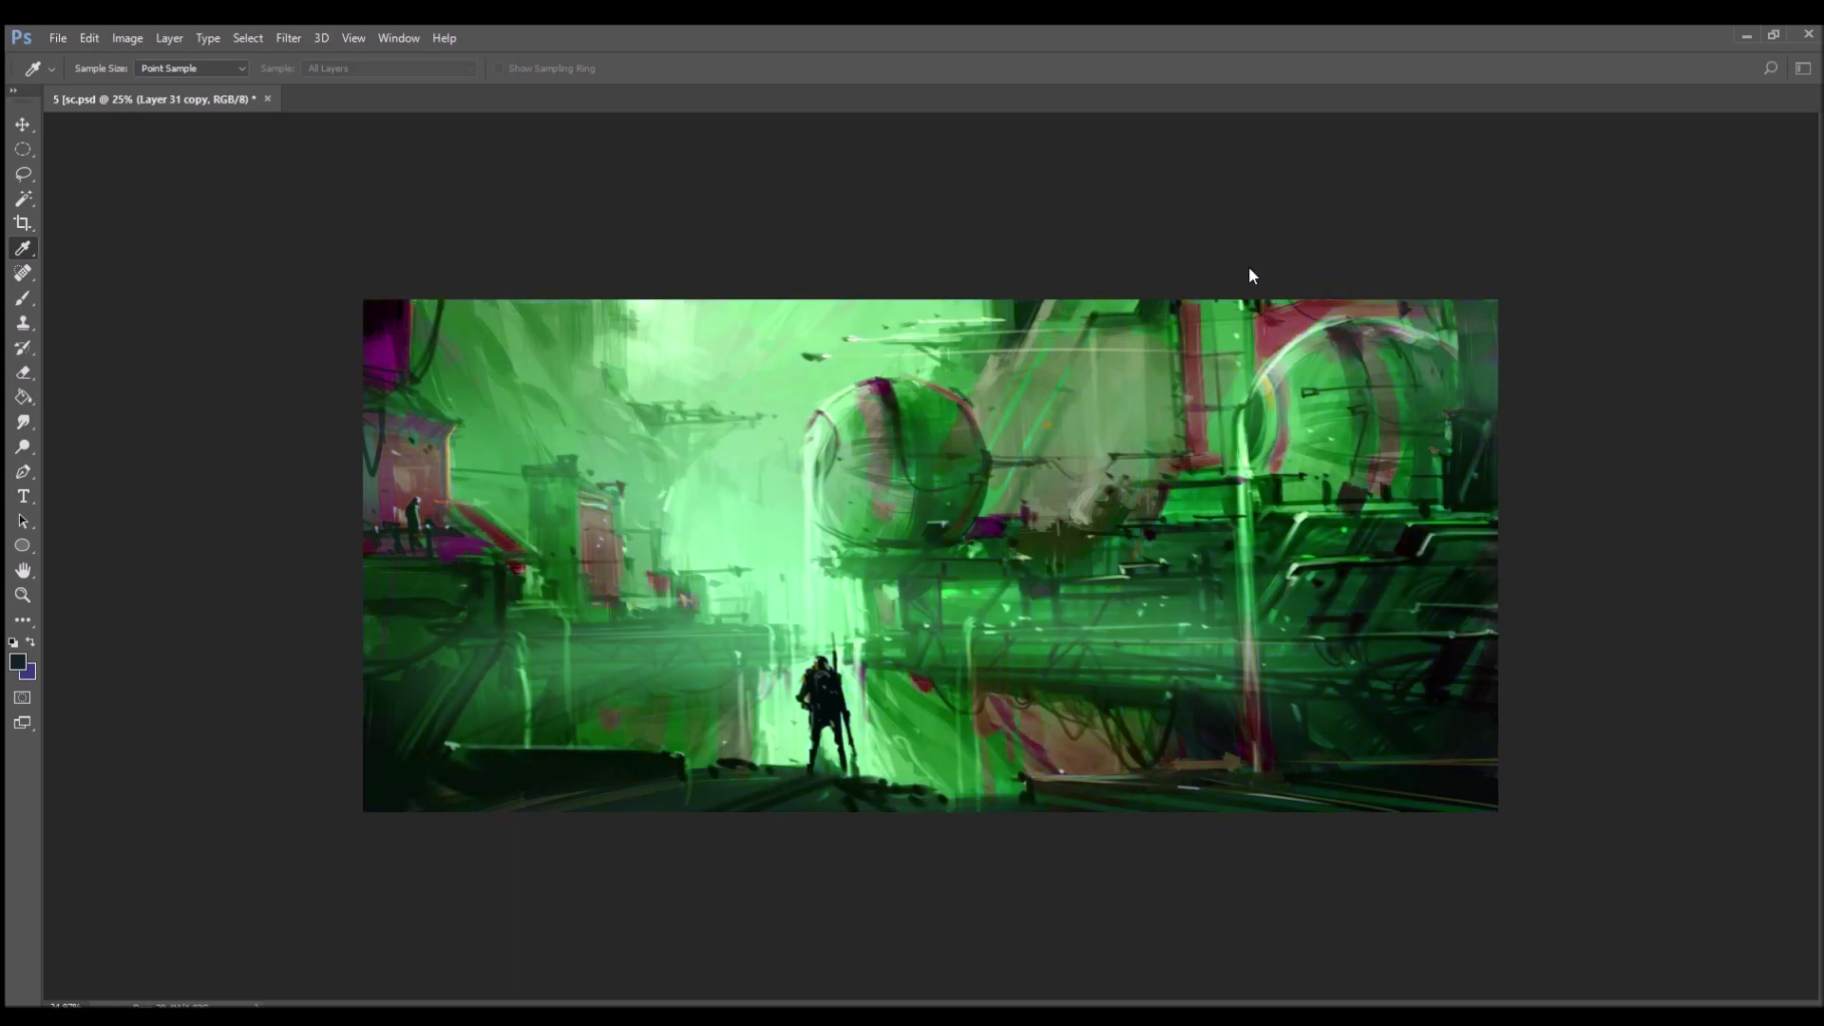
{"action": "key", "text": "shift+plus"}
{"action": "key", "text": "shift+plus"}
{"action": "key", "text": "shift+plus"}
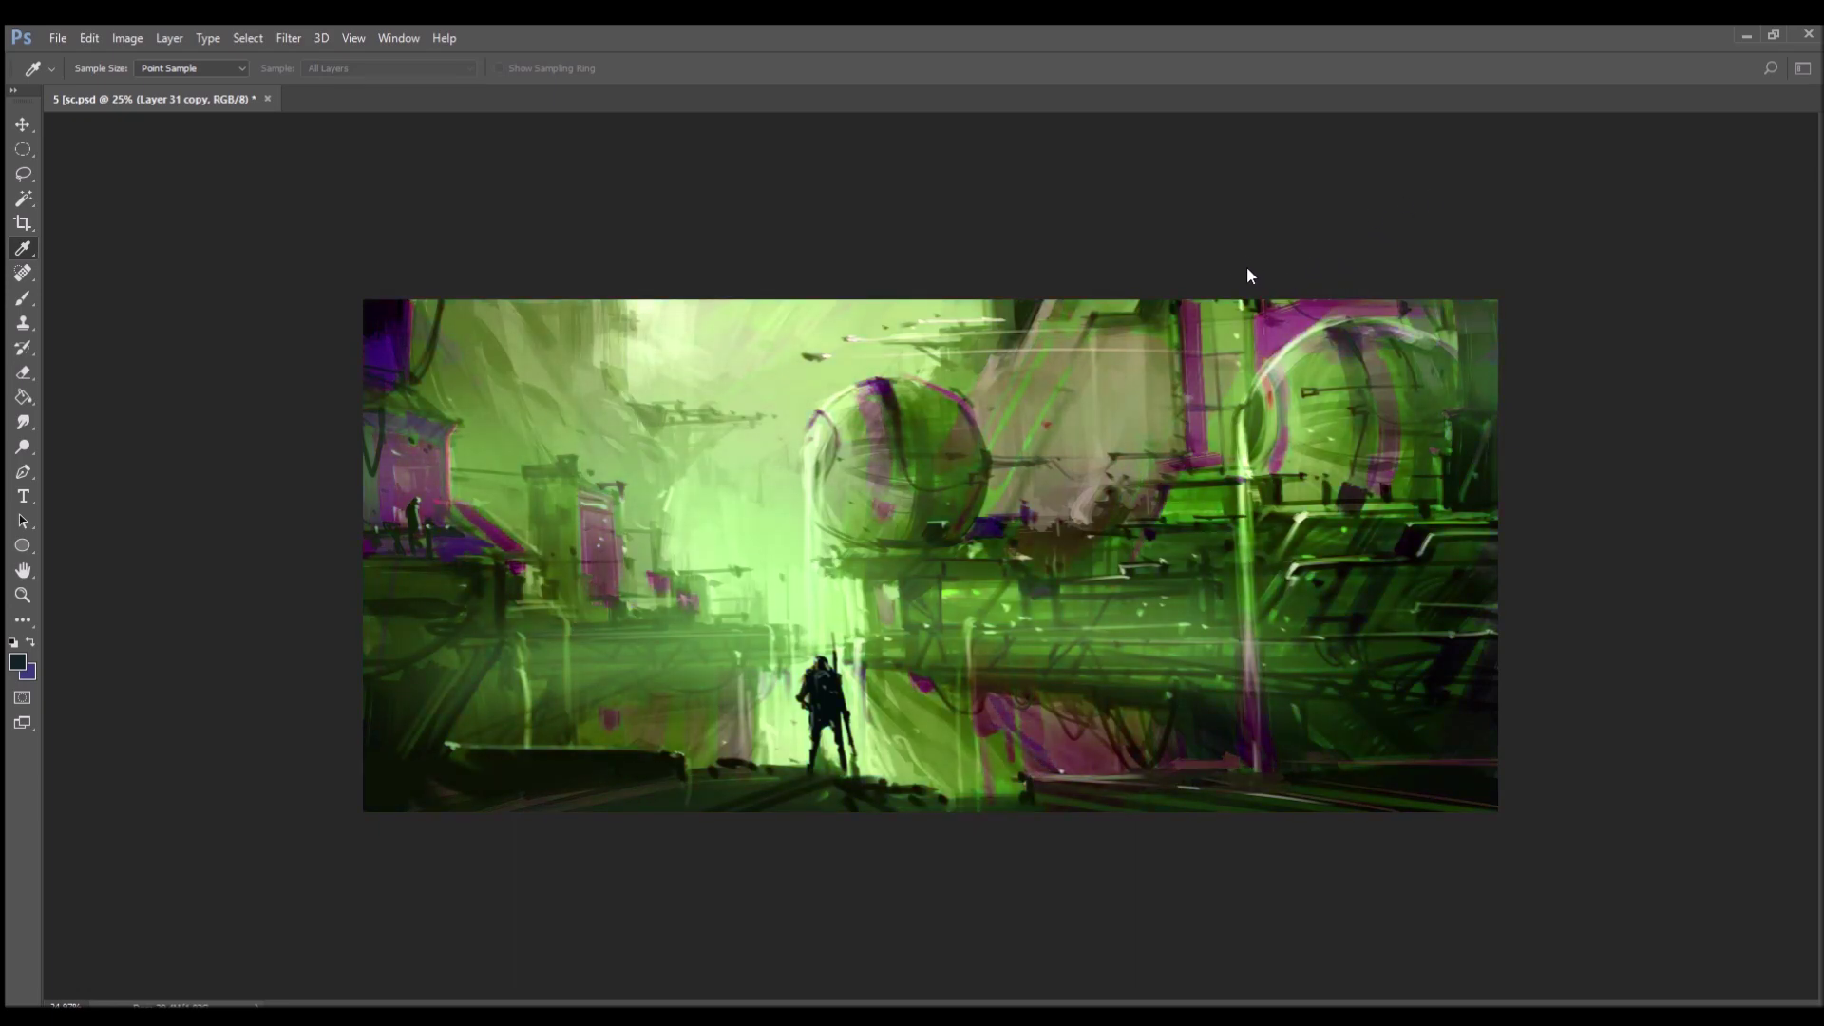
{"action": "key", "text": "shift+plus"}
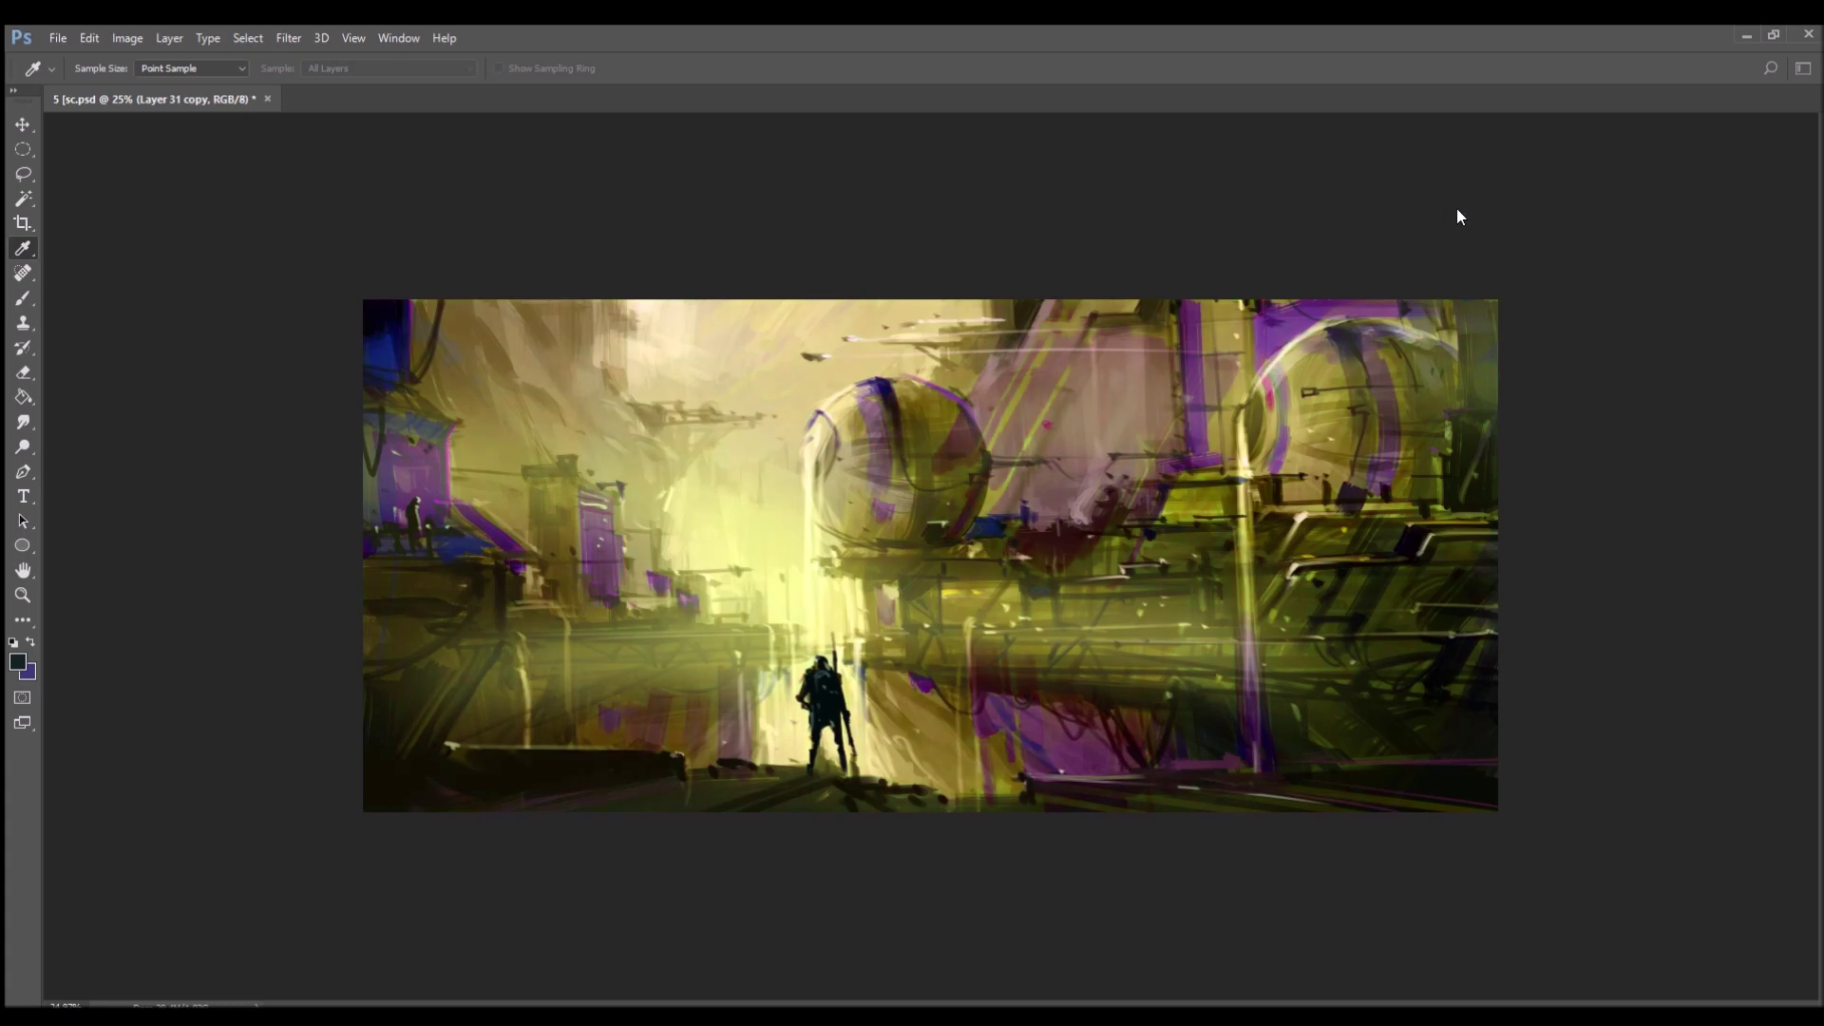
{"action": "key", "text": "b"}
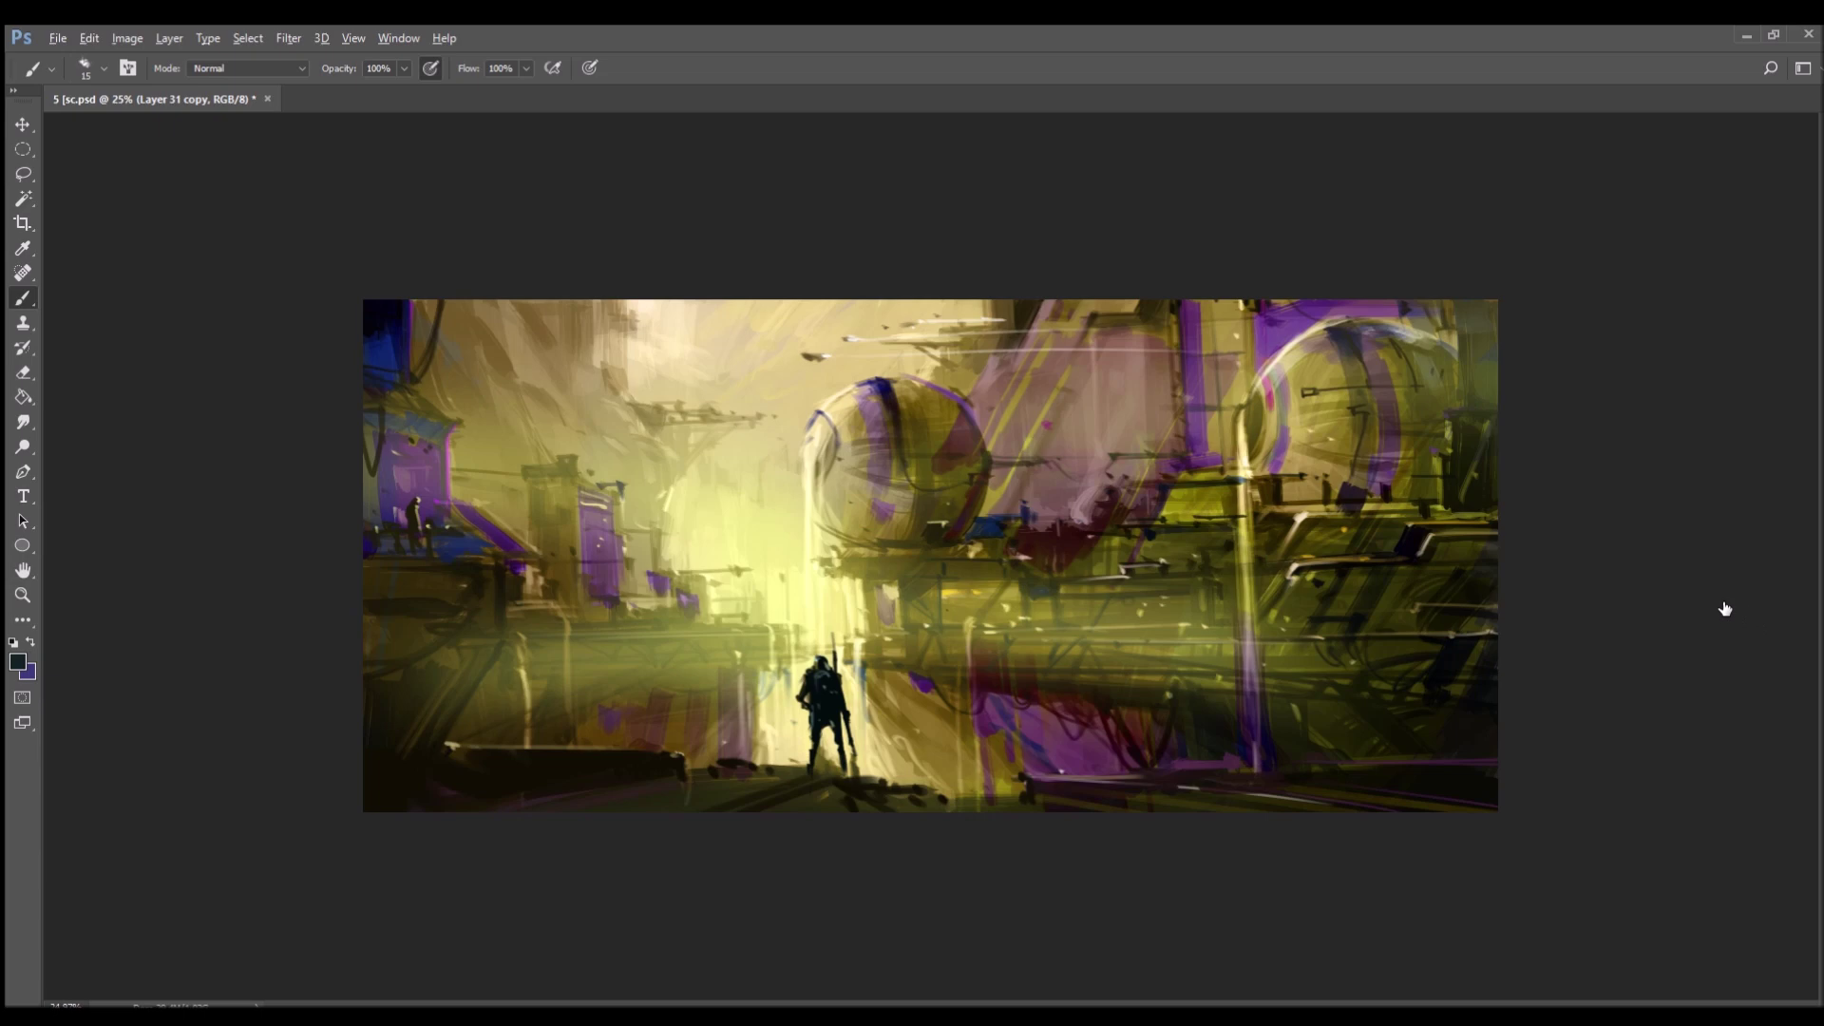
- Duplicate the yellow background layer and turn the copy into a very dark, desaturated blue-grey night version
{"action": "key", "text": "ctrl+j"}
{"action": "key", "text": "i"}
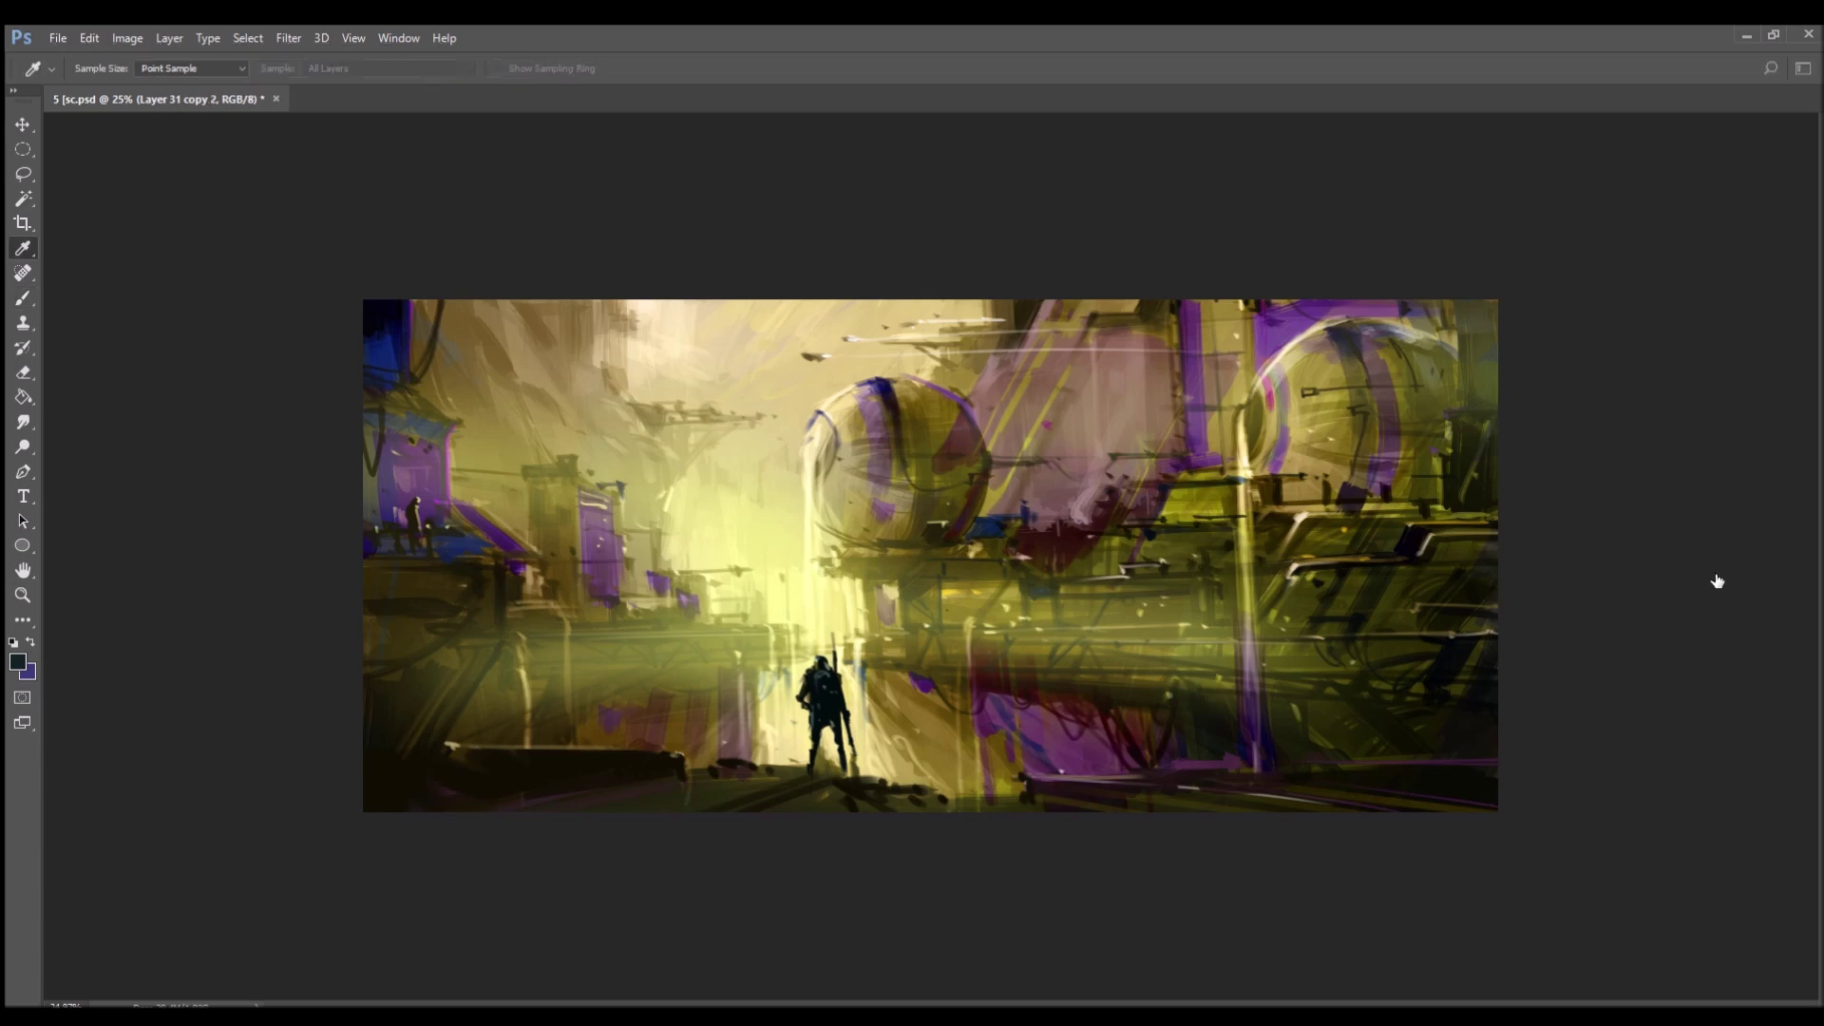
{"action": "left_click", "coordinate": [1480, 367]}
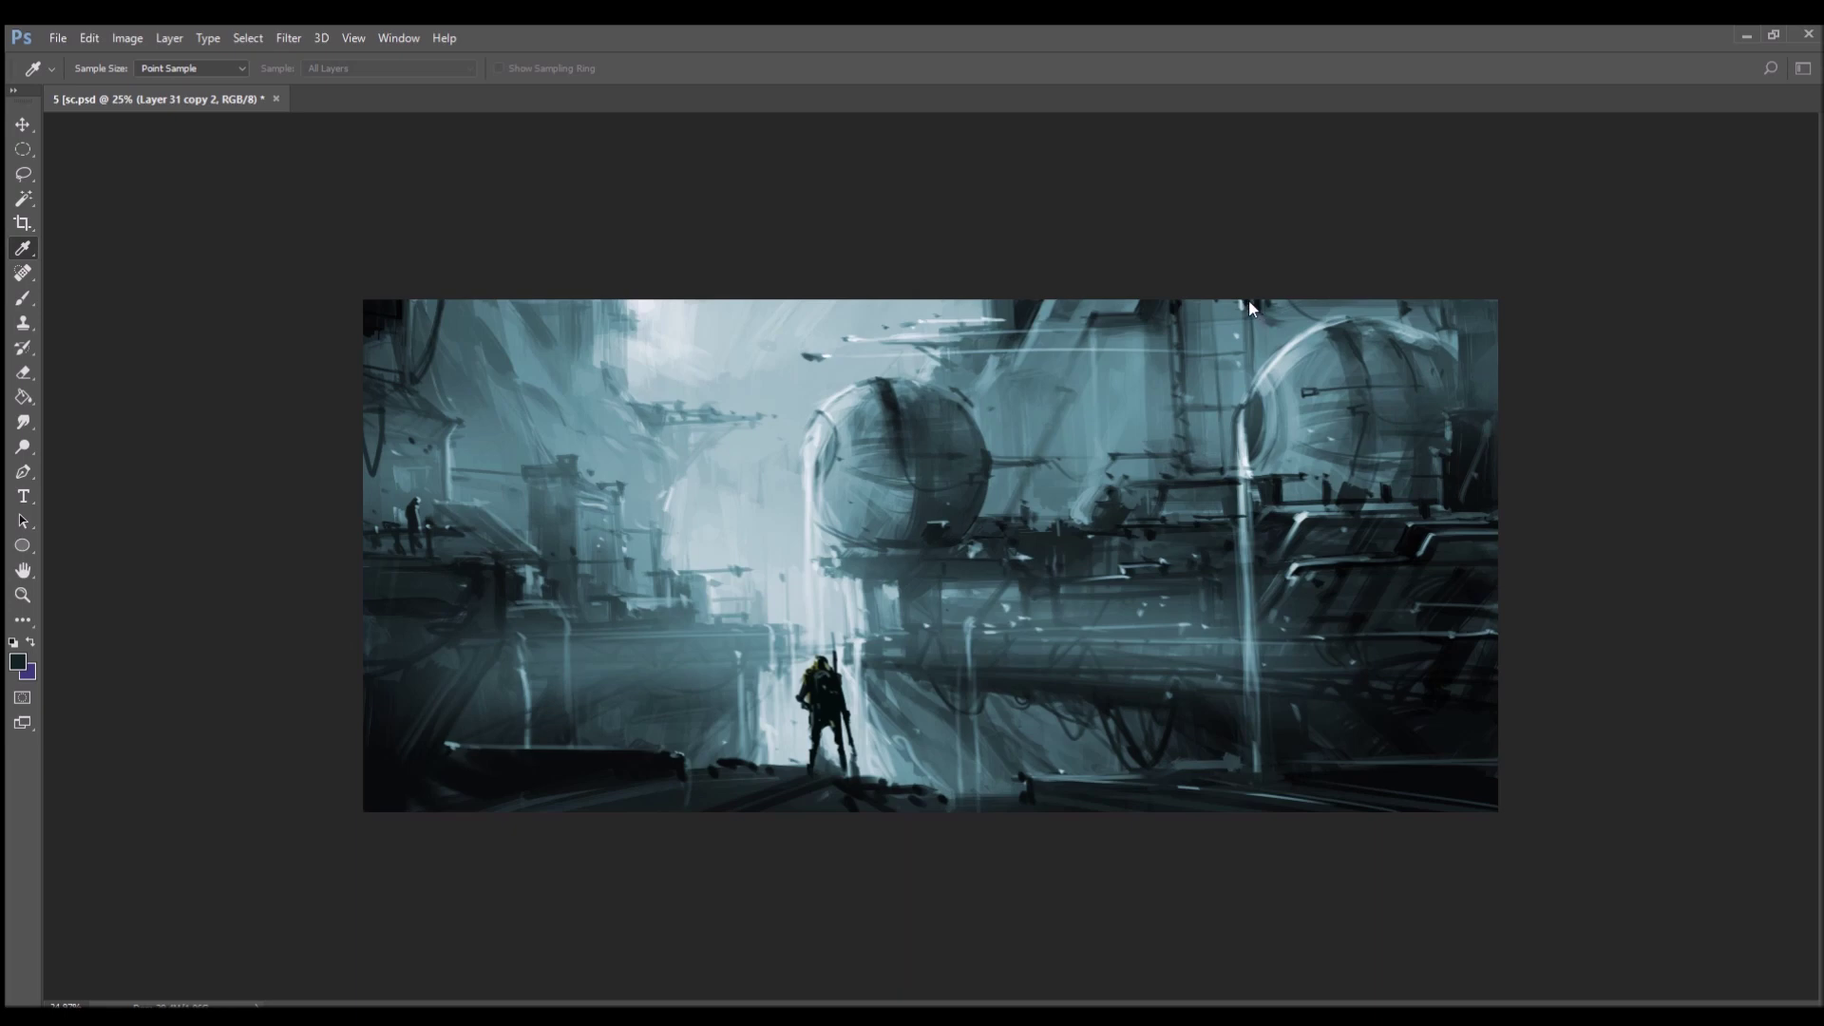
{"action": "left_click_drag", "start_coordinate": [1296, 344], "coordinate": [1232, 348]}
{"action": "key", "text": "b"}
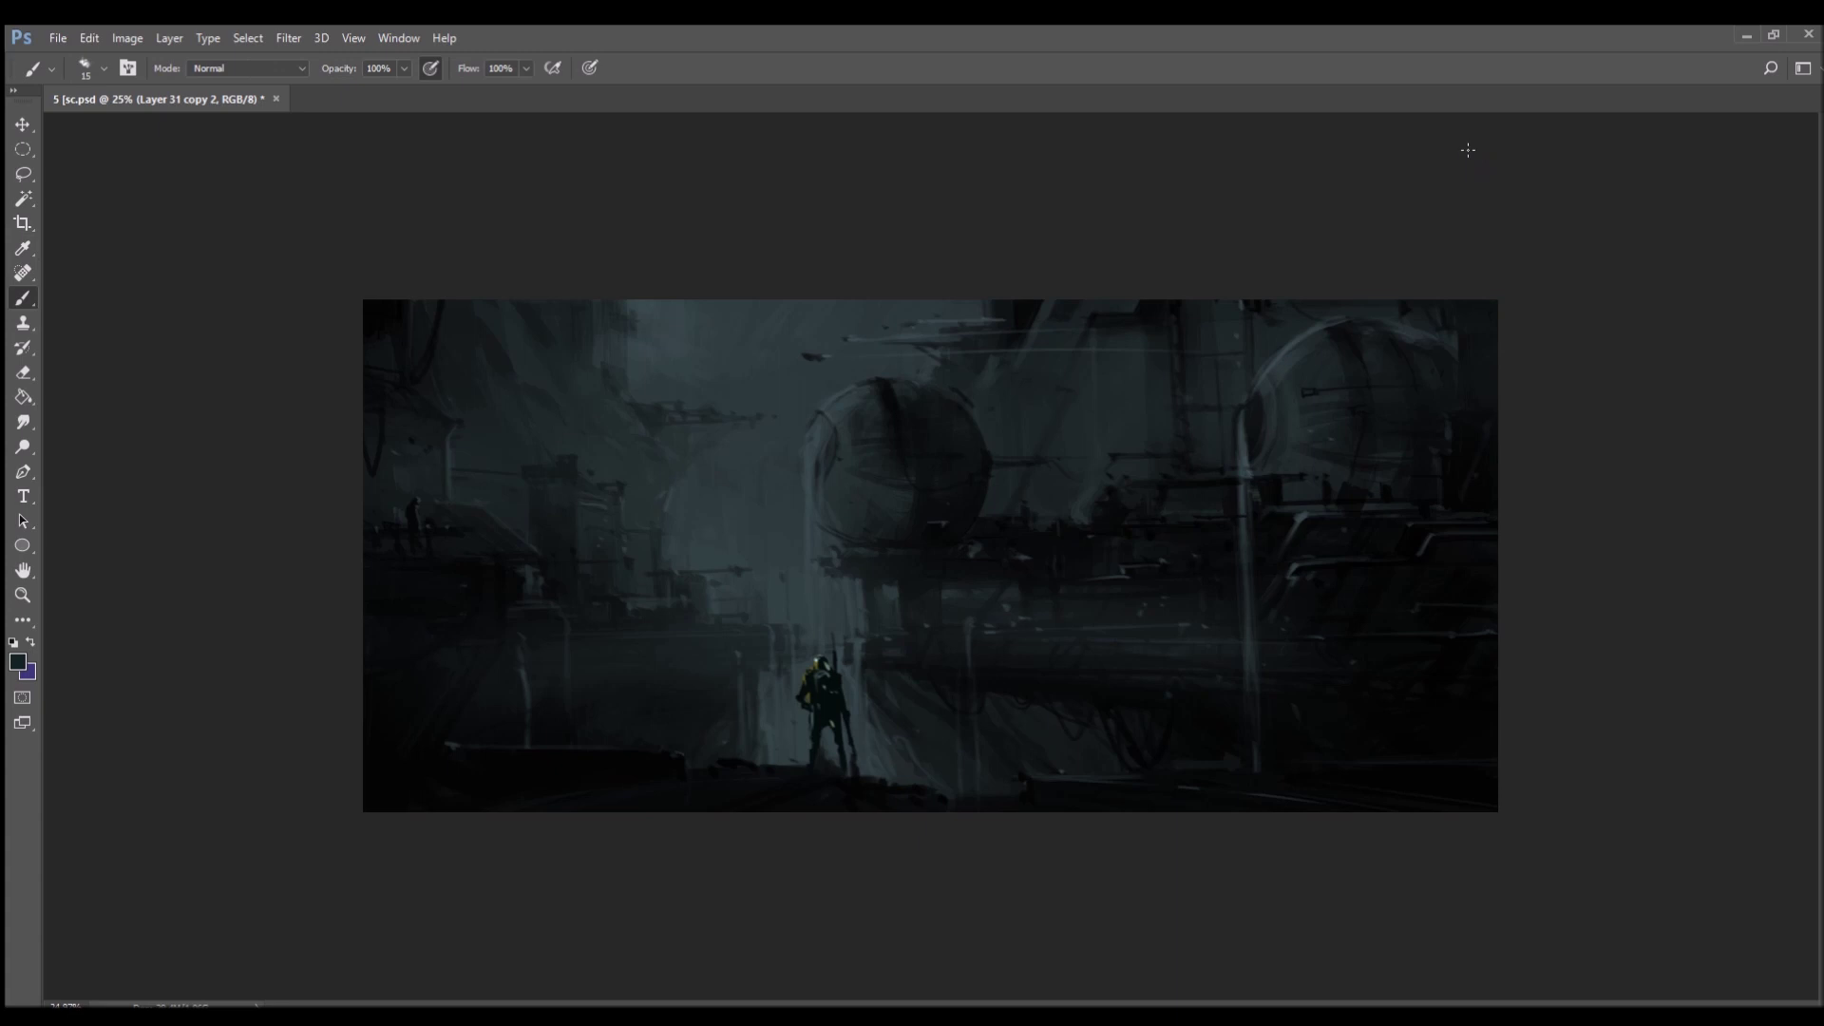
- Adjust the dark blue-grey layer's tones so its lighter areas are somewhat brighter
{"action": "key", "text": "i"}
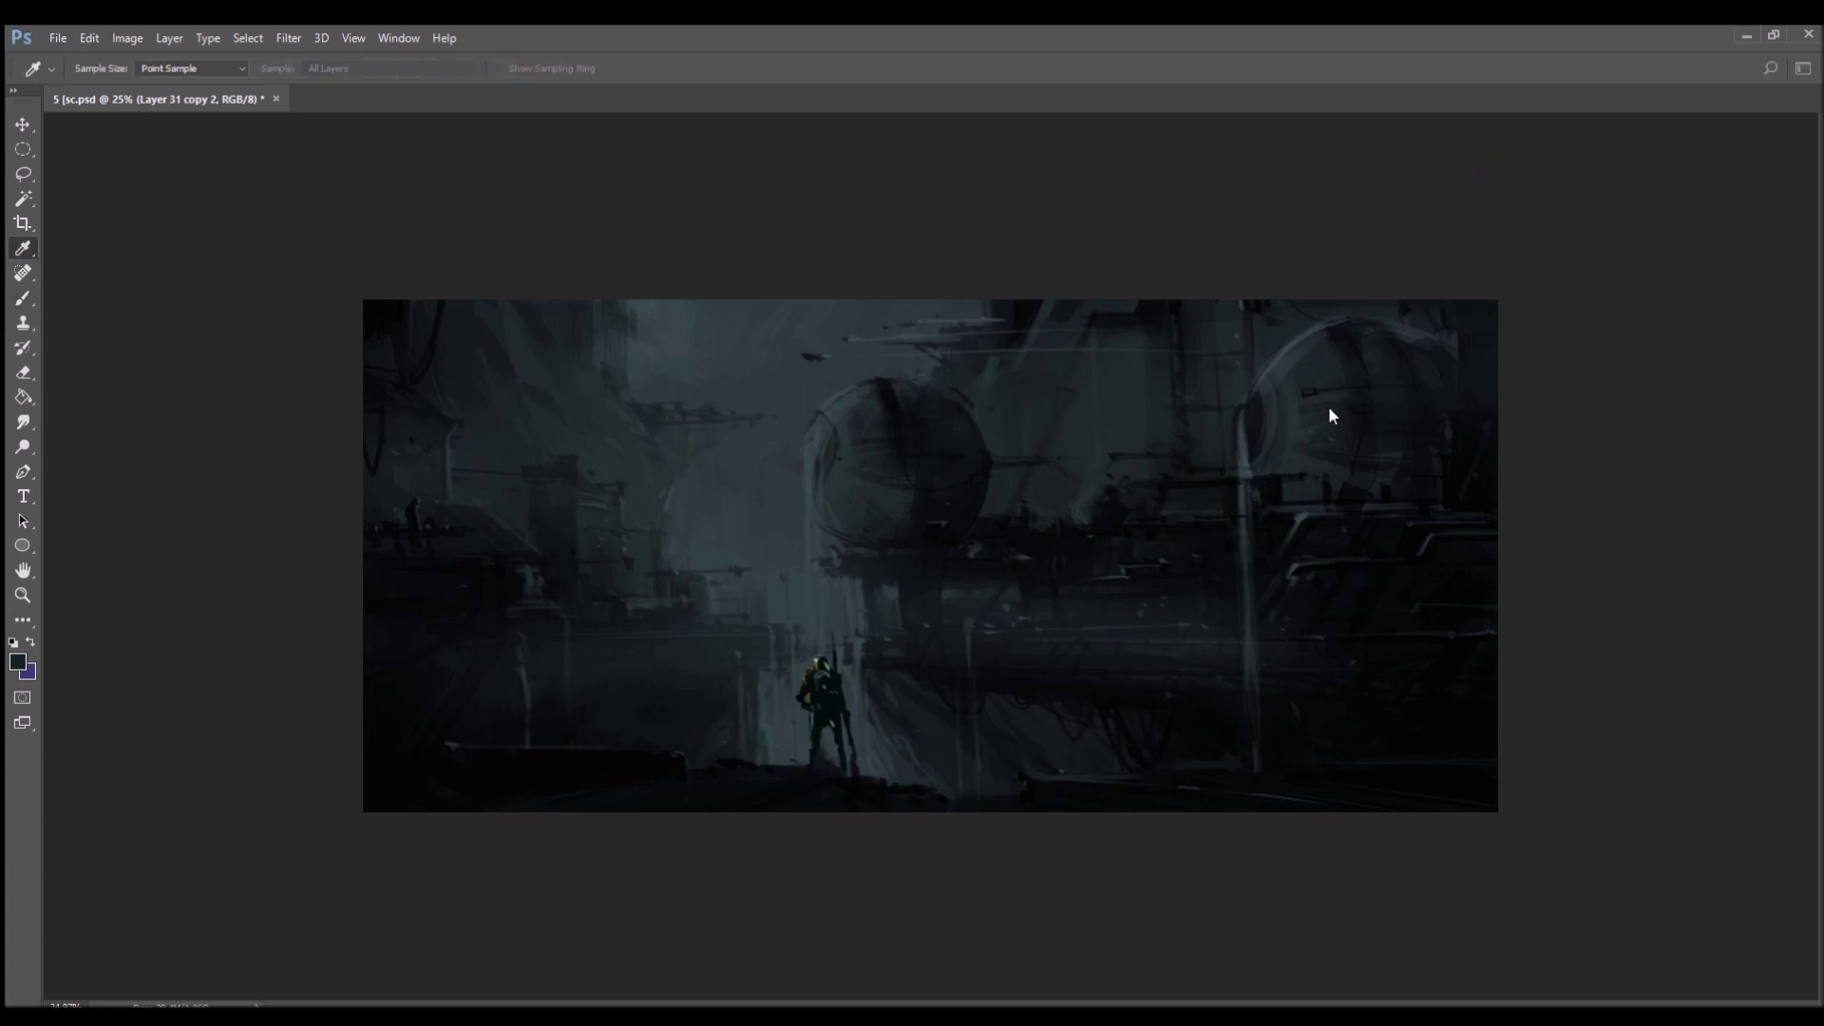
{"action": "key", "text": "shift+plus"}
{"action": "left_click_drag", "start_coordinate": [1400, 412], "coordinate": [1284, 409]}
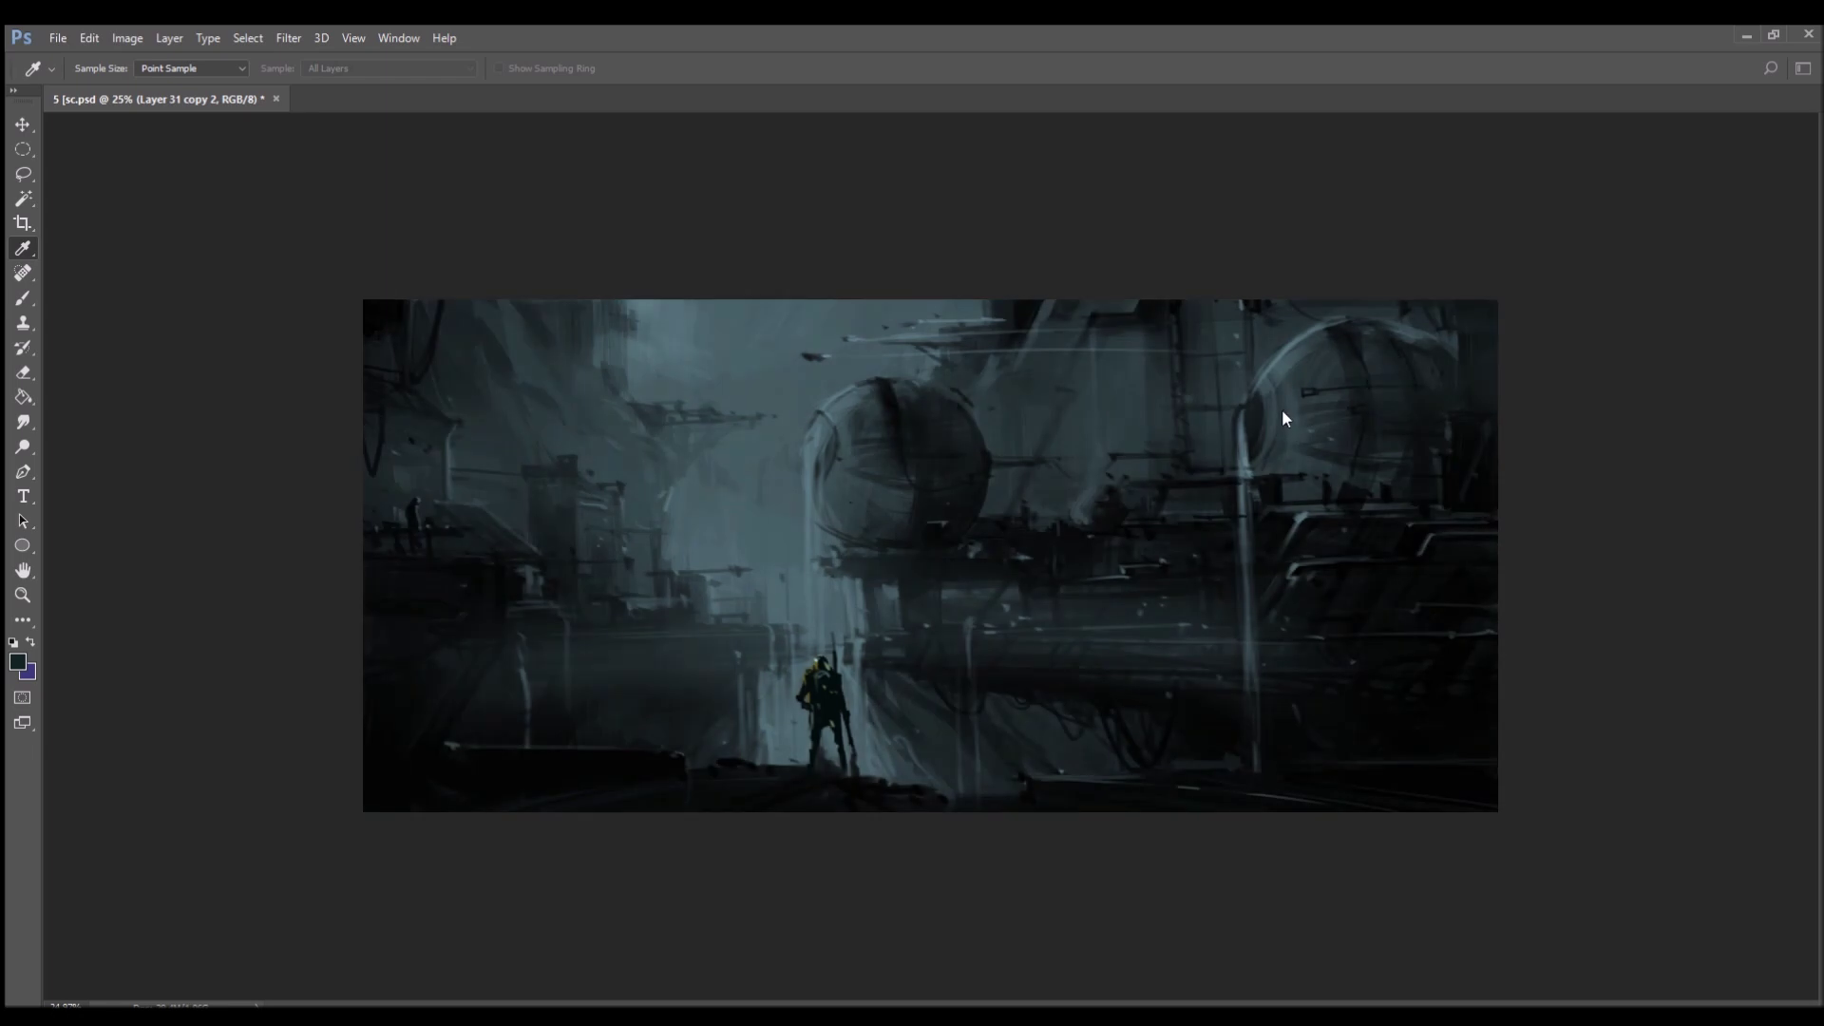
{"action": "key", "text": "b"}
- Erase the dark layer with a soft 400 px eraser around the middle sphere's spout to reveal the yellow glow
{"action": "key", "text": "e"}
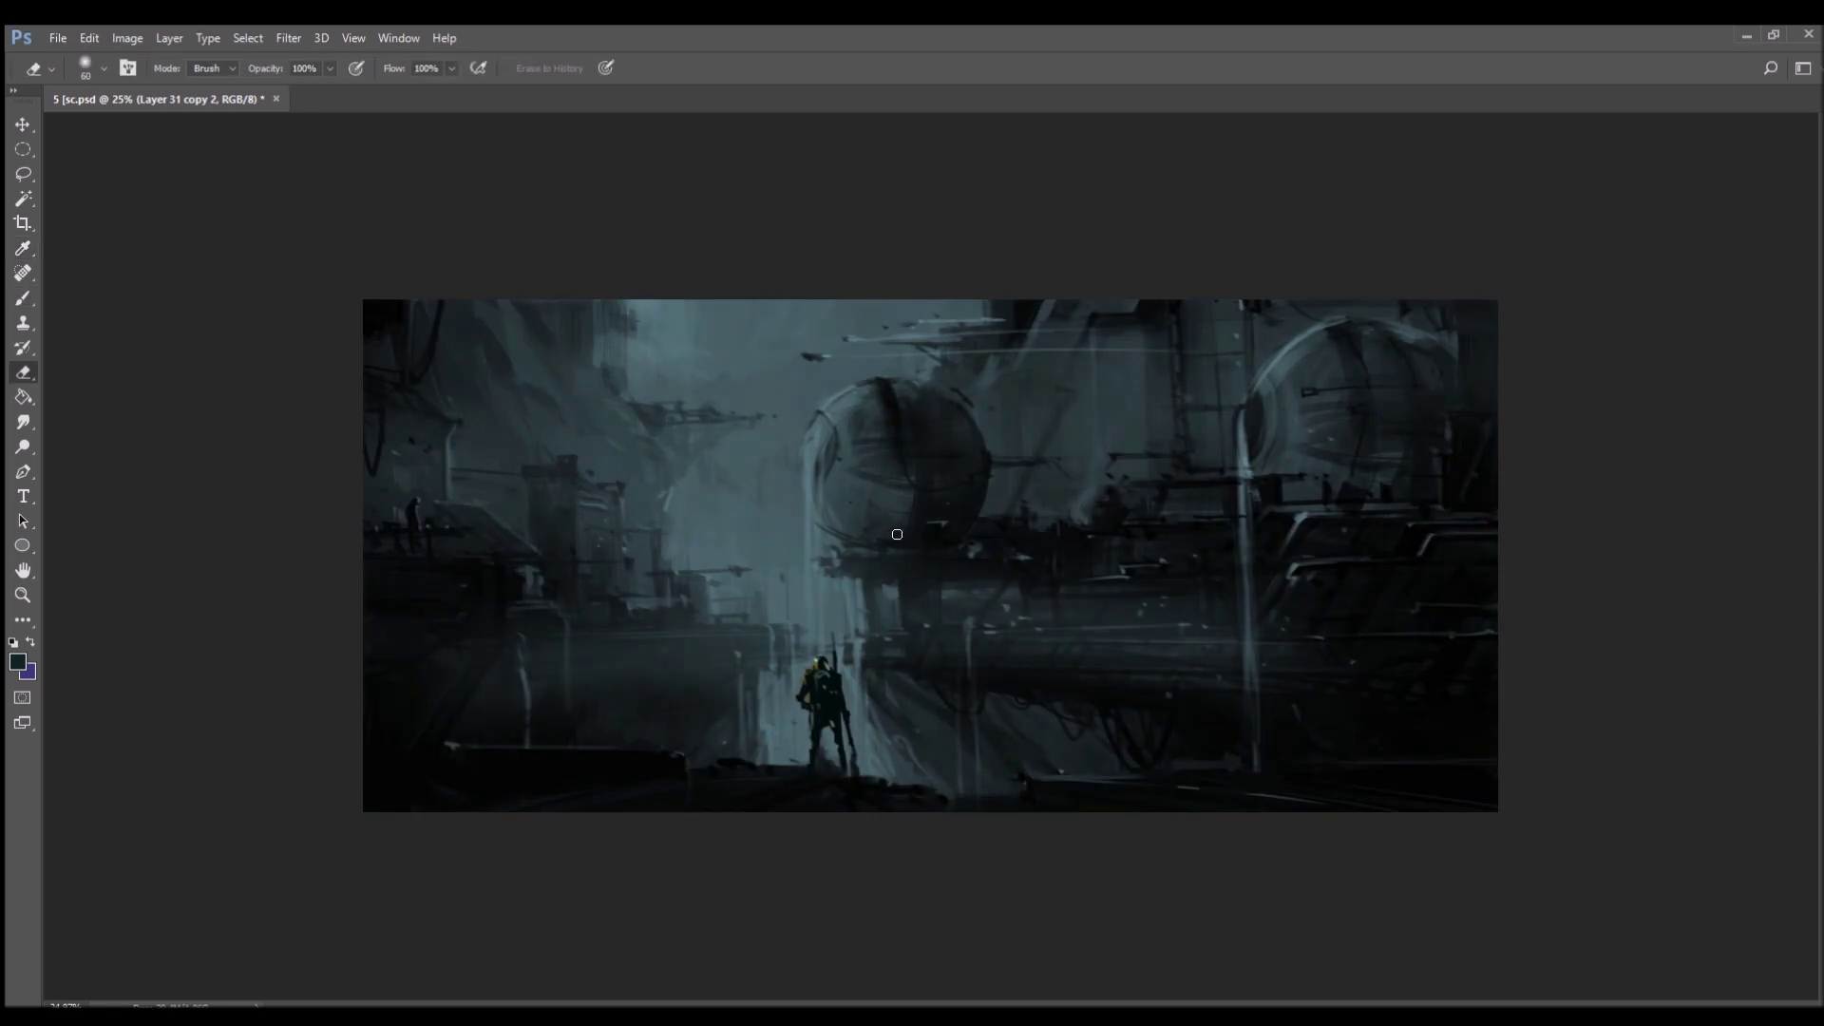
{"action": "key", "text": "bracketright"}
{"action": "key", "text": "bracketright"}
{"action": "key", "text": "bracketright"}
{"action": "key", "text": "bracketright"}
{"action": "key", "text": "bracketright"}
{"action": "key", "text": "bracketright"}
{"action": "key", "text": "bracketright"}
{"action": "key", "text": "bracketright"}
{"action": "key", "text": "bracketright"}
{"action": "key", "text": "bracketright"}
{"action": "key", "text": "bracketright"}
{"action": "left_click_drag", "start_coordinate": [835, 419], "coordinate": [848, 591]}
{"action": "mouse_move", "coordinate": [779, 465]}
{"action": "left_mouse_down"}
{"action": "mouse_move", "coordinate": [746, 556]}
{"action": "mouse_move", "coordinate": [769, 589]}
{"action": "left_mouse_up"}
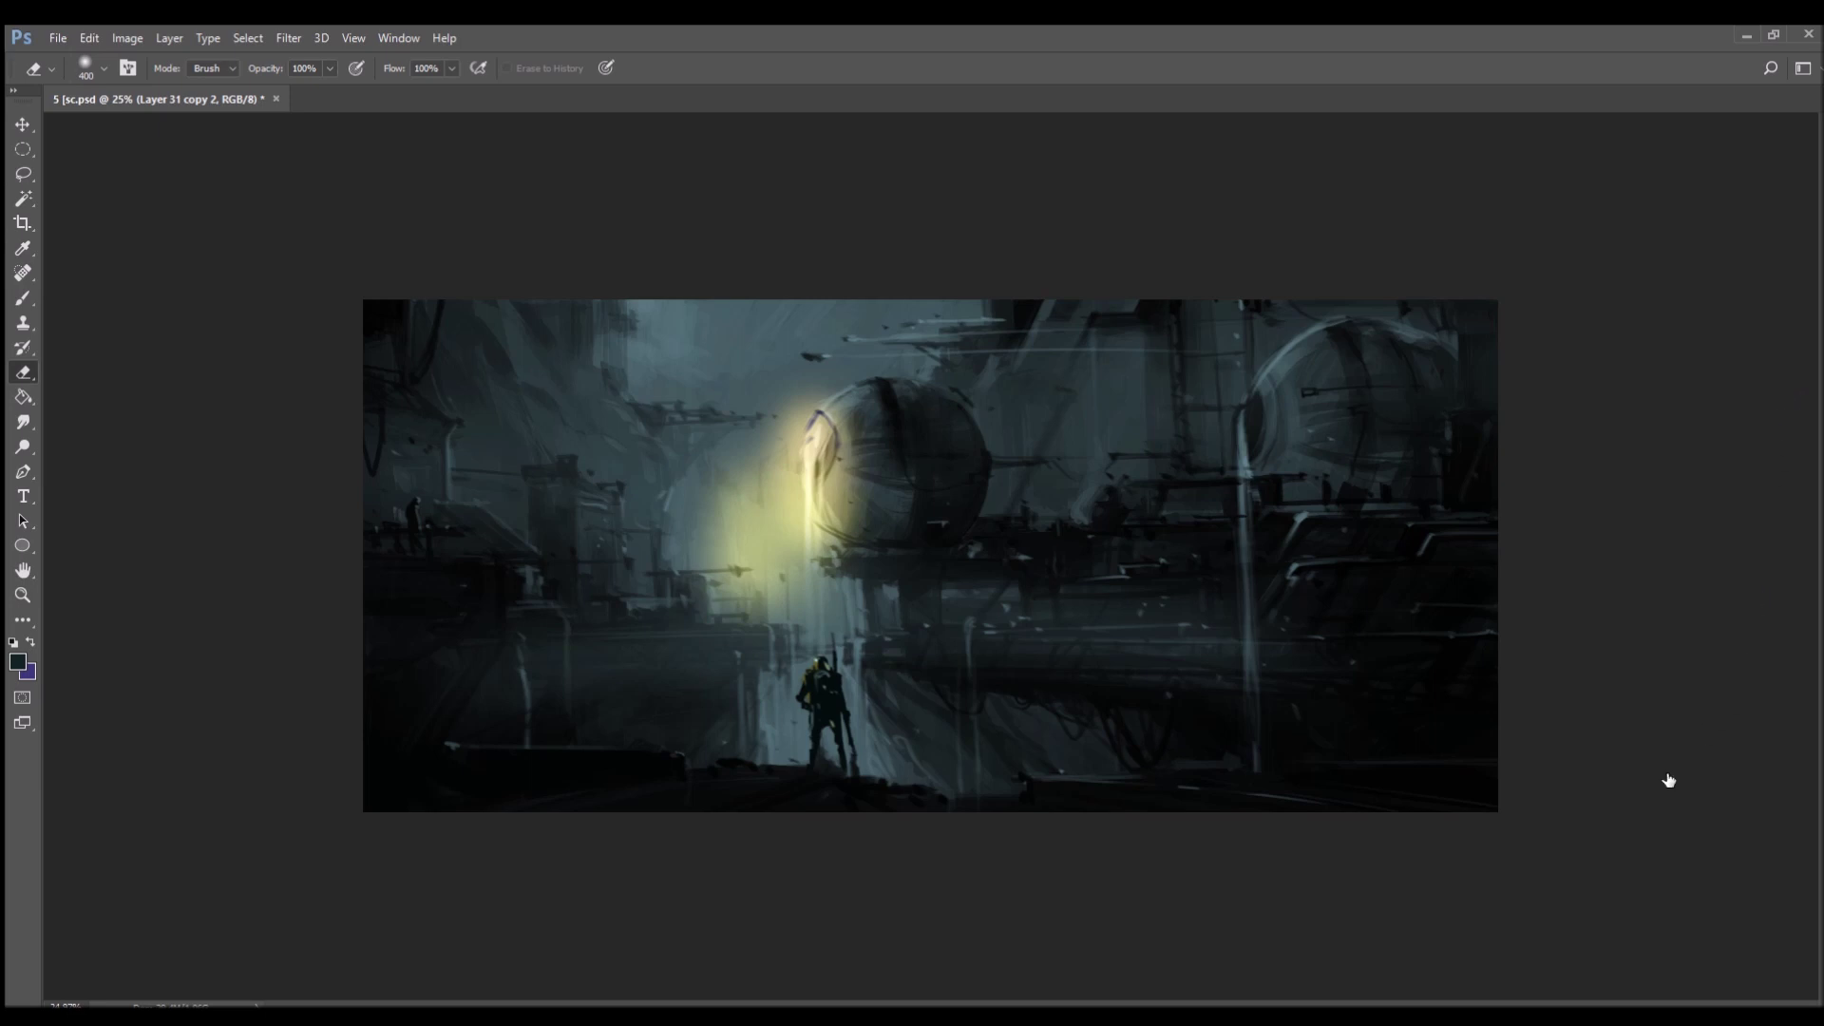
- Choose a textured eraser tip and erase down the middle waterfall to extend its yellow light
{"action": "left_click", "coordinate": [1624, 760]}
{"action": "mouse_move", "coordinate": [814, 529]}
{"action": "left_mouse_down"}
{"action": "mouse_move", "coordinate": [816, 615]}
{"action": "mouse_move", "coordinate": [844, 644]}
{"action": "left_mouse_up"}
{"action": "mouse_move", "coordinate": [846, 564]}
{"action": "left_mouse_down"}
{"action": "mouse_move", "coordinate": [848, 638]}
{"action": "mouse_move", "coordinate": [806, 638]}
{"action": "left_mouse_up"}
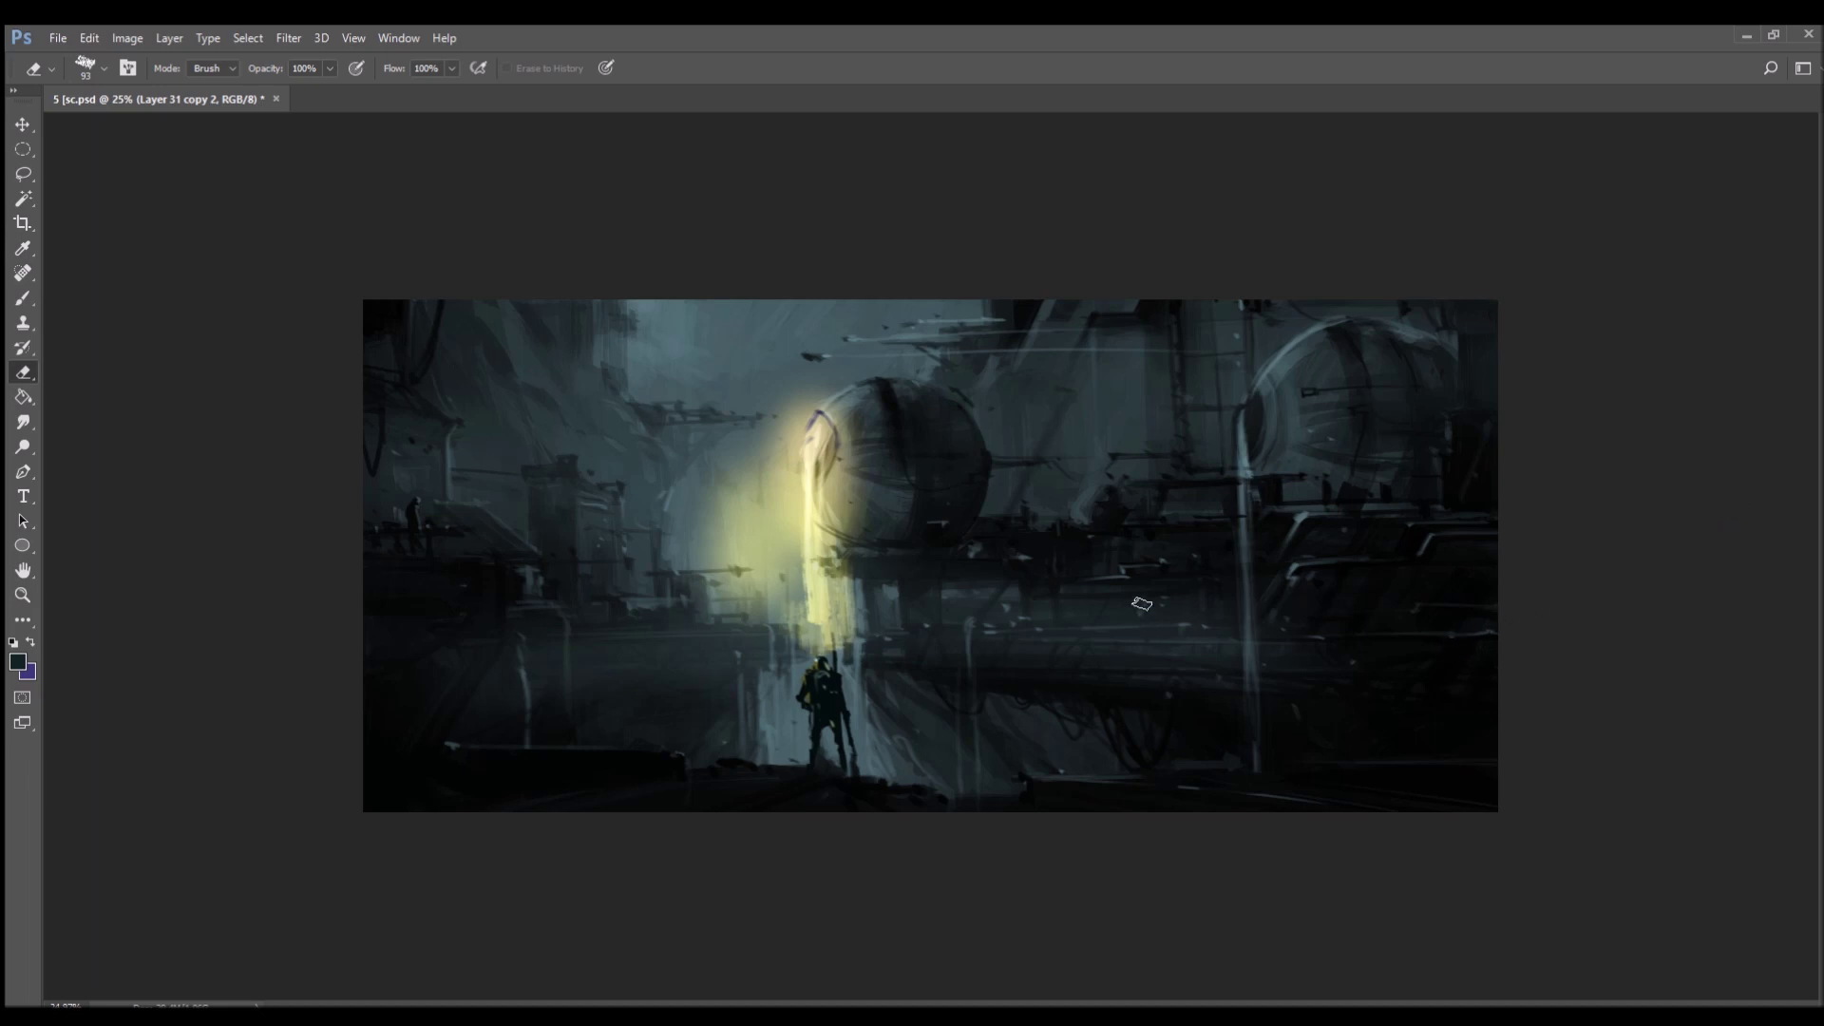
- Erase the dark layer over the right sphere's spout and along the waterfall behind the figure at 93 px
{"action": "mouse_move", "coordinate": [1259, 406]}
{"action": "left_mouse_down"}
{"action": "mouse_move", "coordinate": [1247, 444]}
{"action": "mouse_move", "coordinate": [1284, 357]}
{"action": "mouse_move", "coordinate": [1251, 436]}
{"action": "left_mouse_up"}
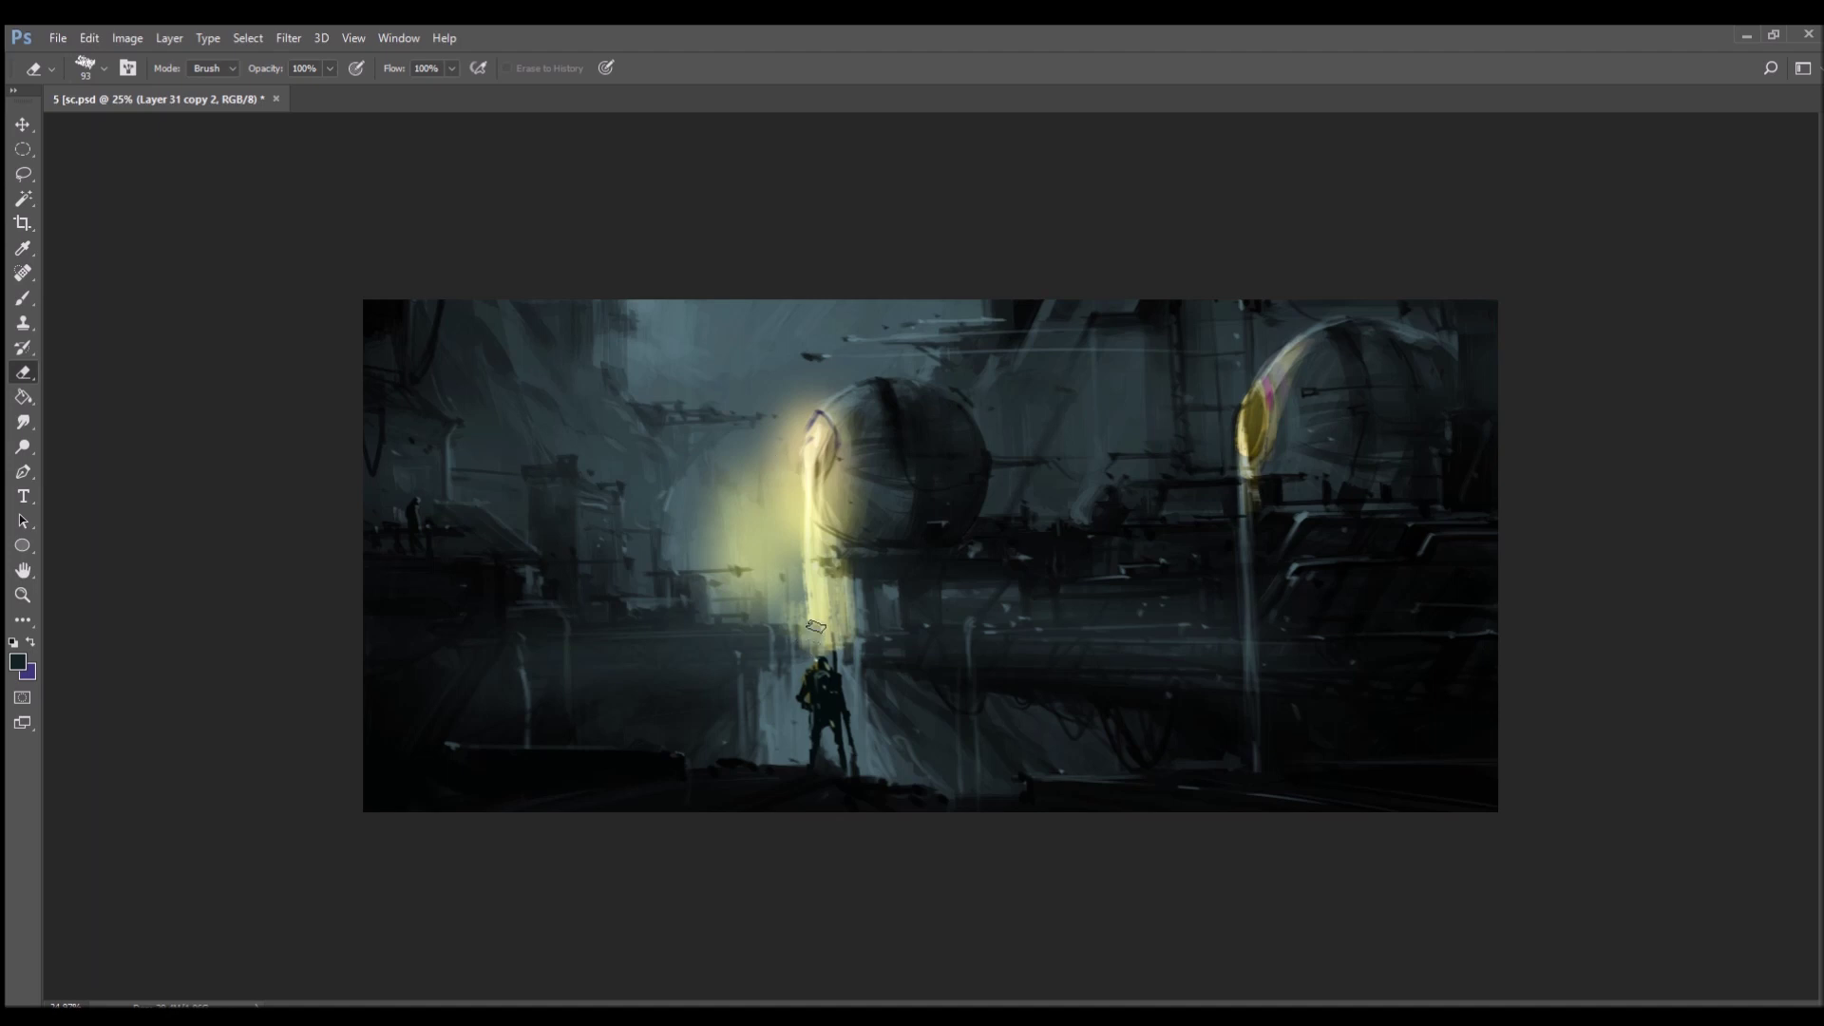
{"action": "mouse_move", "coordinate": [840, 651]}
{"action": "left_mouse_down"}
{"action": "mouse_move", "coordinate": [854, 760]}
{"action": "mouse_move", "coordinate": [835, 767]}
{"action": "left_mouse_up"}
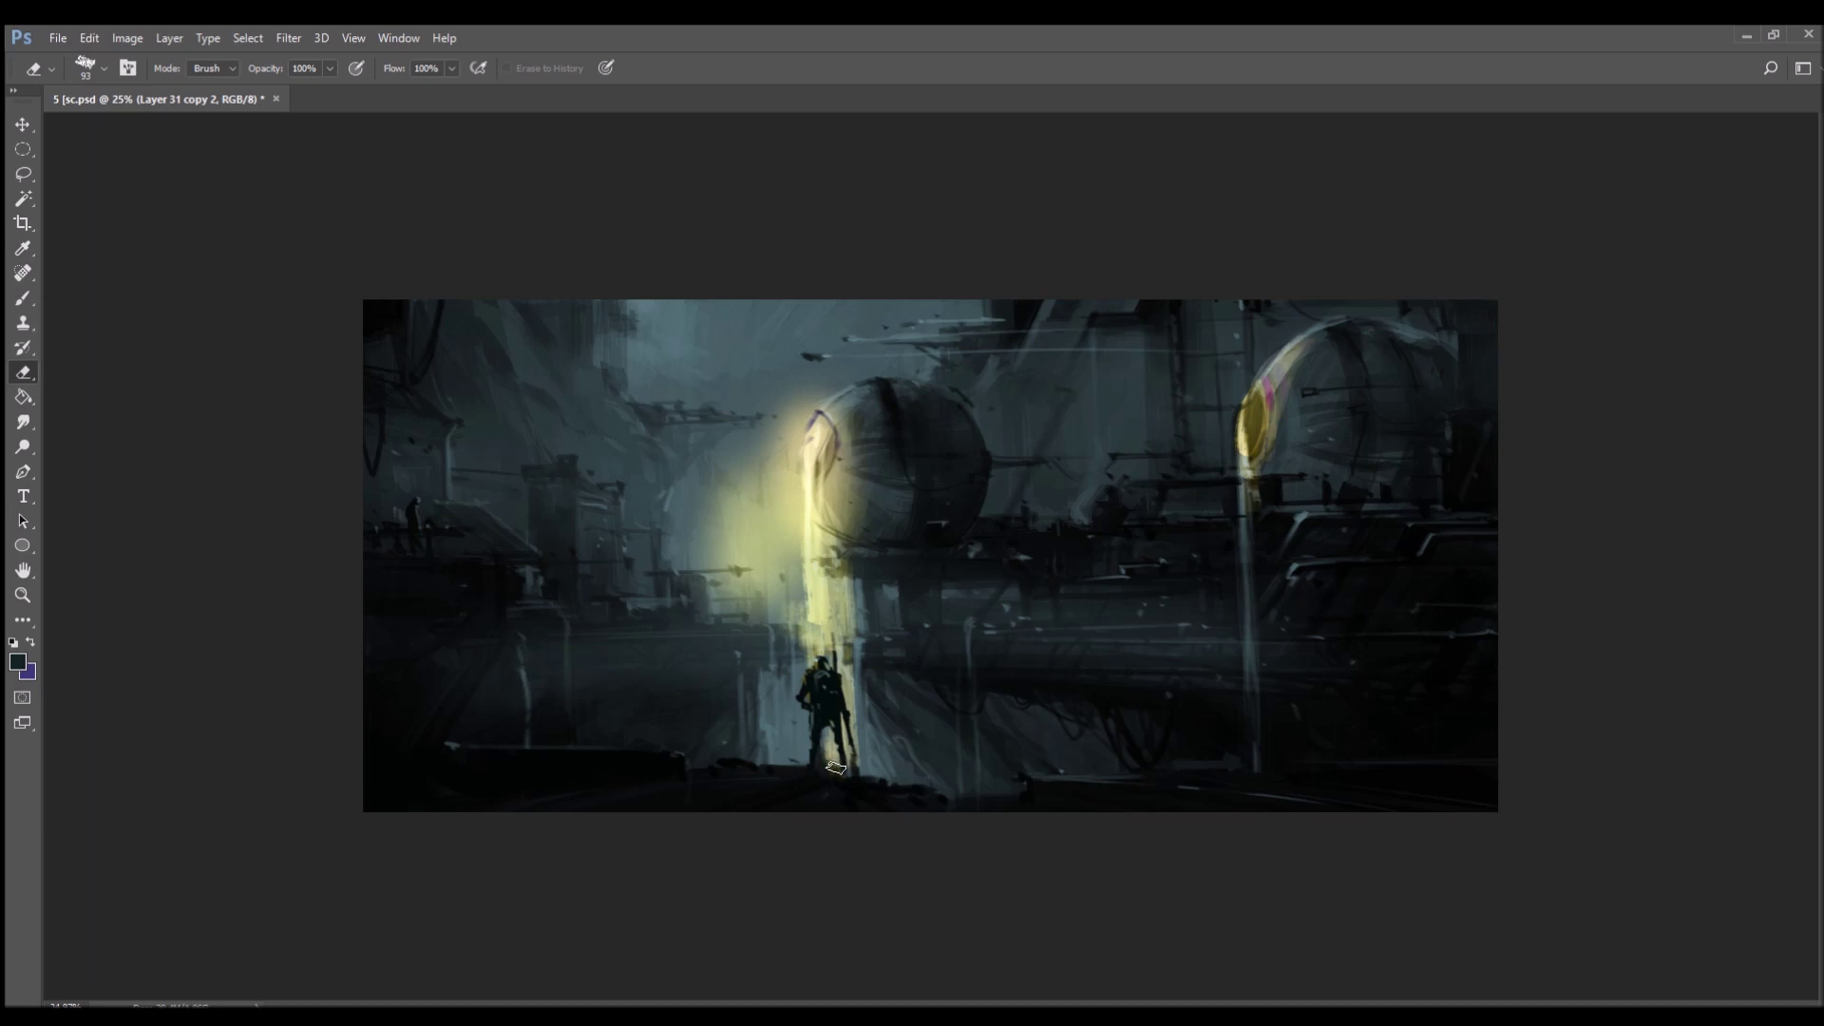
{"action": "left_click_drag", "start_coordinate": [791, 664], "coordinate": [789, 764]}
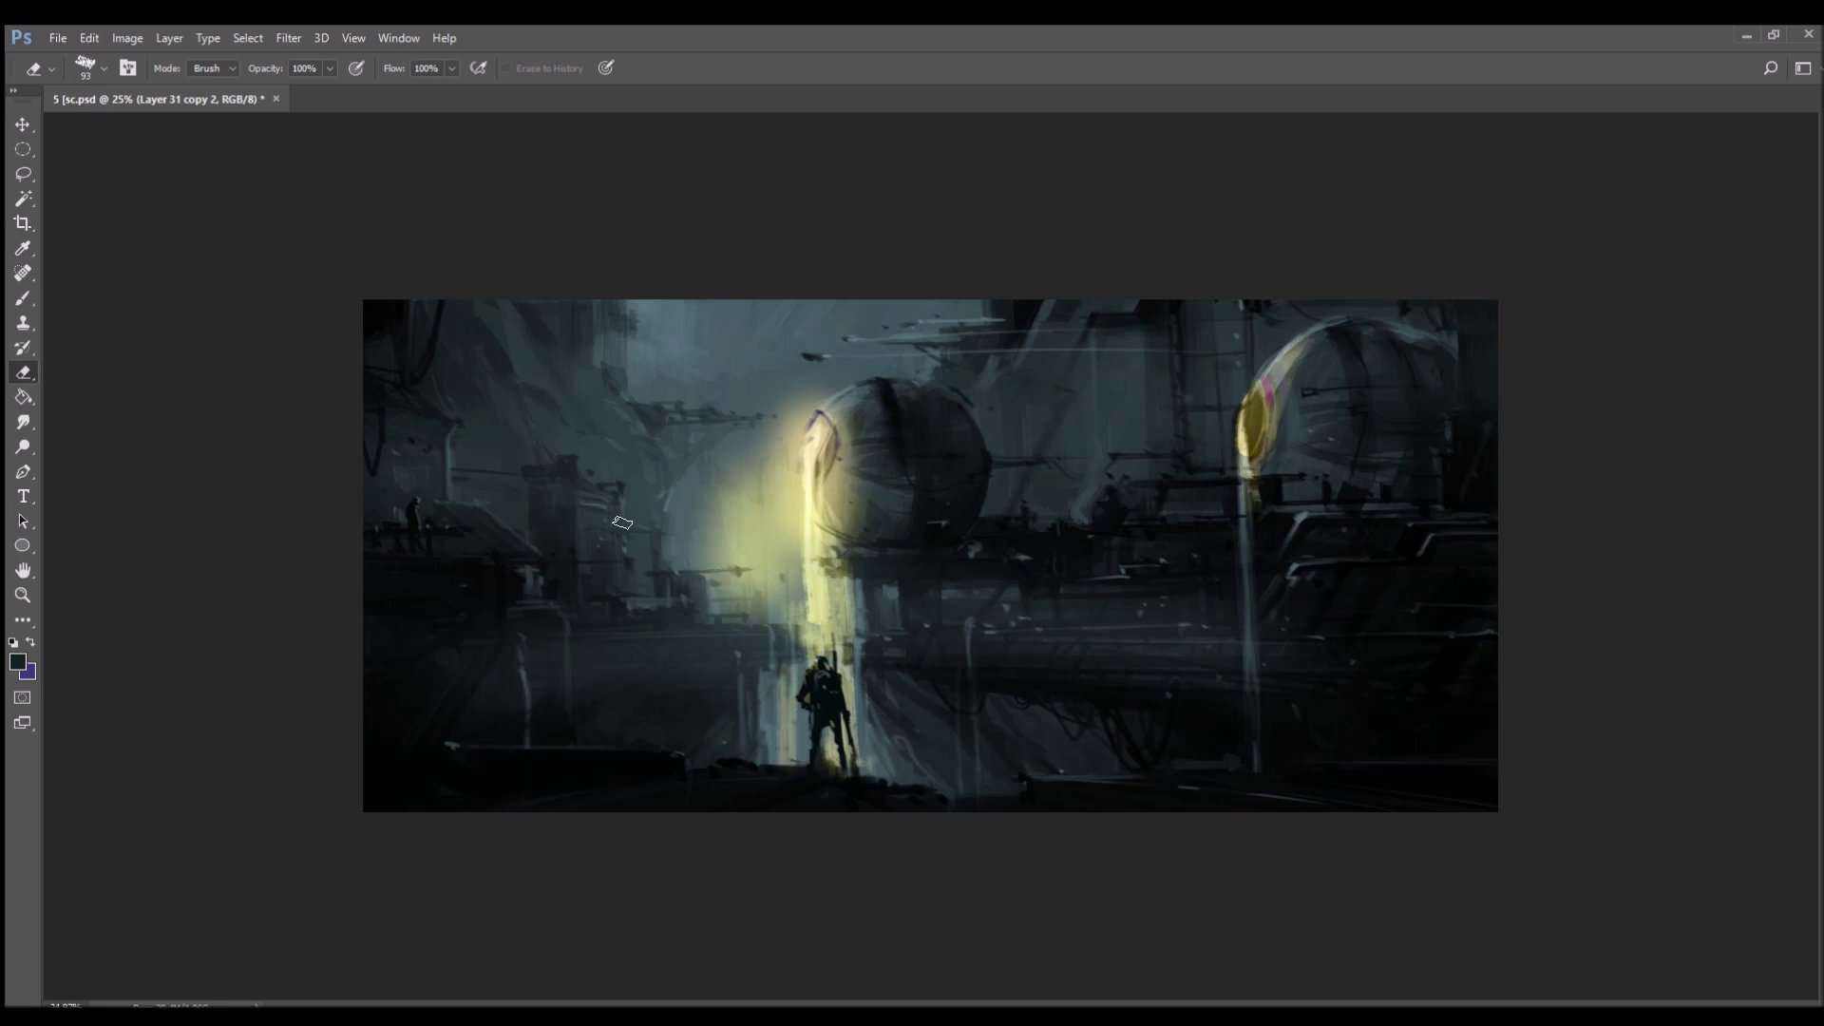
- Reveal small warm highlights on the distant platform, middle sphere's rim and left building with a 35 px eraser
{"action": "key", "text": "bracketleft"}
{"action": "key", "text": "bracketleft"}
{"action": "key", "text": "bracketleft"}
{"action": "key", "text": "bracketleft"}
{"action": "key", "text": "bracketleft"}
{"action": "key", "text": "bracketleft"}
{"action": "key", "text": "bracketleft"}
{"action": "key", "text": "bracketleft"}
{"action": "key", "text": "bracketleft"}
{"action": "key", "text": "bracketright"}
{"action": "key", "text": "bracketright"}
{"action": "key", "text": "bracketright"}
{"action": "key", "text": "bracketright"}
{"action": "key", "text": "bracketright"}
{"action": "mouse_move", "coordinate": [727, 430]}
{"action": "left_mouse_down"}
{"action": "mouse_move", "coordinate": [674, 472]}
{"action": "mouse_move", "coordinate": [737, 425]}
{"action": "mouse_move", "coordinate": [730, 407]}
{"action": "mouse_move", "coordinate": [652, 401]}
{"action": "left_mouse_up"}
{"action": "mouse_move", "coordinate": [821, 414]}
{"action": "left_mouse_down"}
{"action": "mouse_move", "coordinate": [888, 378]}
{"action": "mouse_move", "coordinate": [812, 427]}
{"action": "left_mouse_up"}
{"action": "mouse_move", "coordinate": [471, 506]}
{"action": "left_mouse_down"}
{"action": "mouse_move", "coordinate": [529, 519]}
{"action": "mouse_move", "coordinate": [461, 493]}
{"action": "left_mouse_up"}
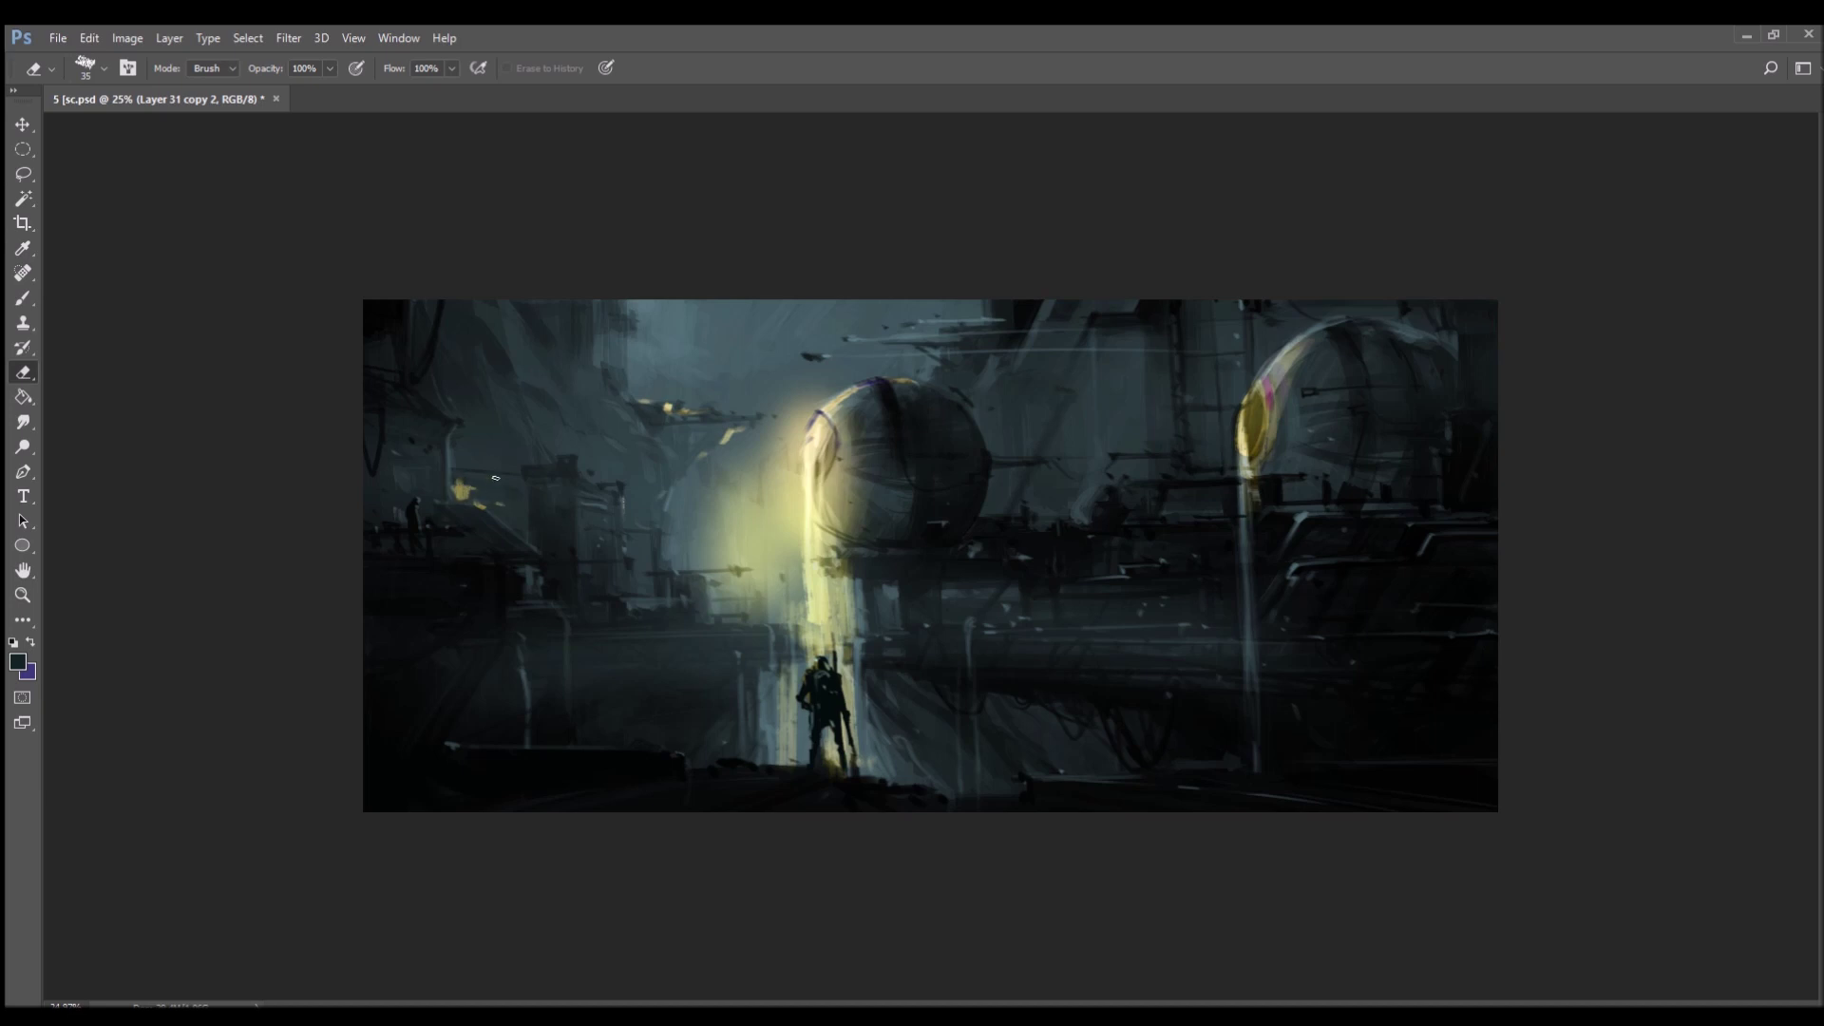
- Enlarge the eraser to 90 px and reveal yellow light on the left building and the distant structure beside the waterfall
{"action": "key", "text": "]"}
{"action": "key", "text": "]"}
{"action": "key", "text": "]"}
{"action": "key", "text": "]"}
{"action": "key", "text": "]"}
{"action": "key", "text": "]"}
{"action": "key", "text": "]"}
{"action": "mouse_move", "coordinate": [465, 489]}
{"action": "left_mouse_down"}
{"action": "mouse_move", "coordinate": [463, 471]}
{"action": "mouse_move", "coordinate": [460, 494]}
{"action": "left_mouse_up"}
{"action": "left_click_drag", "start_coordinate": [727, 584], "coordinate": [716, 582]}
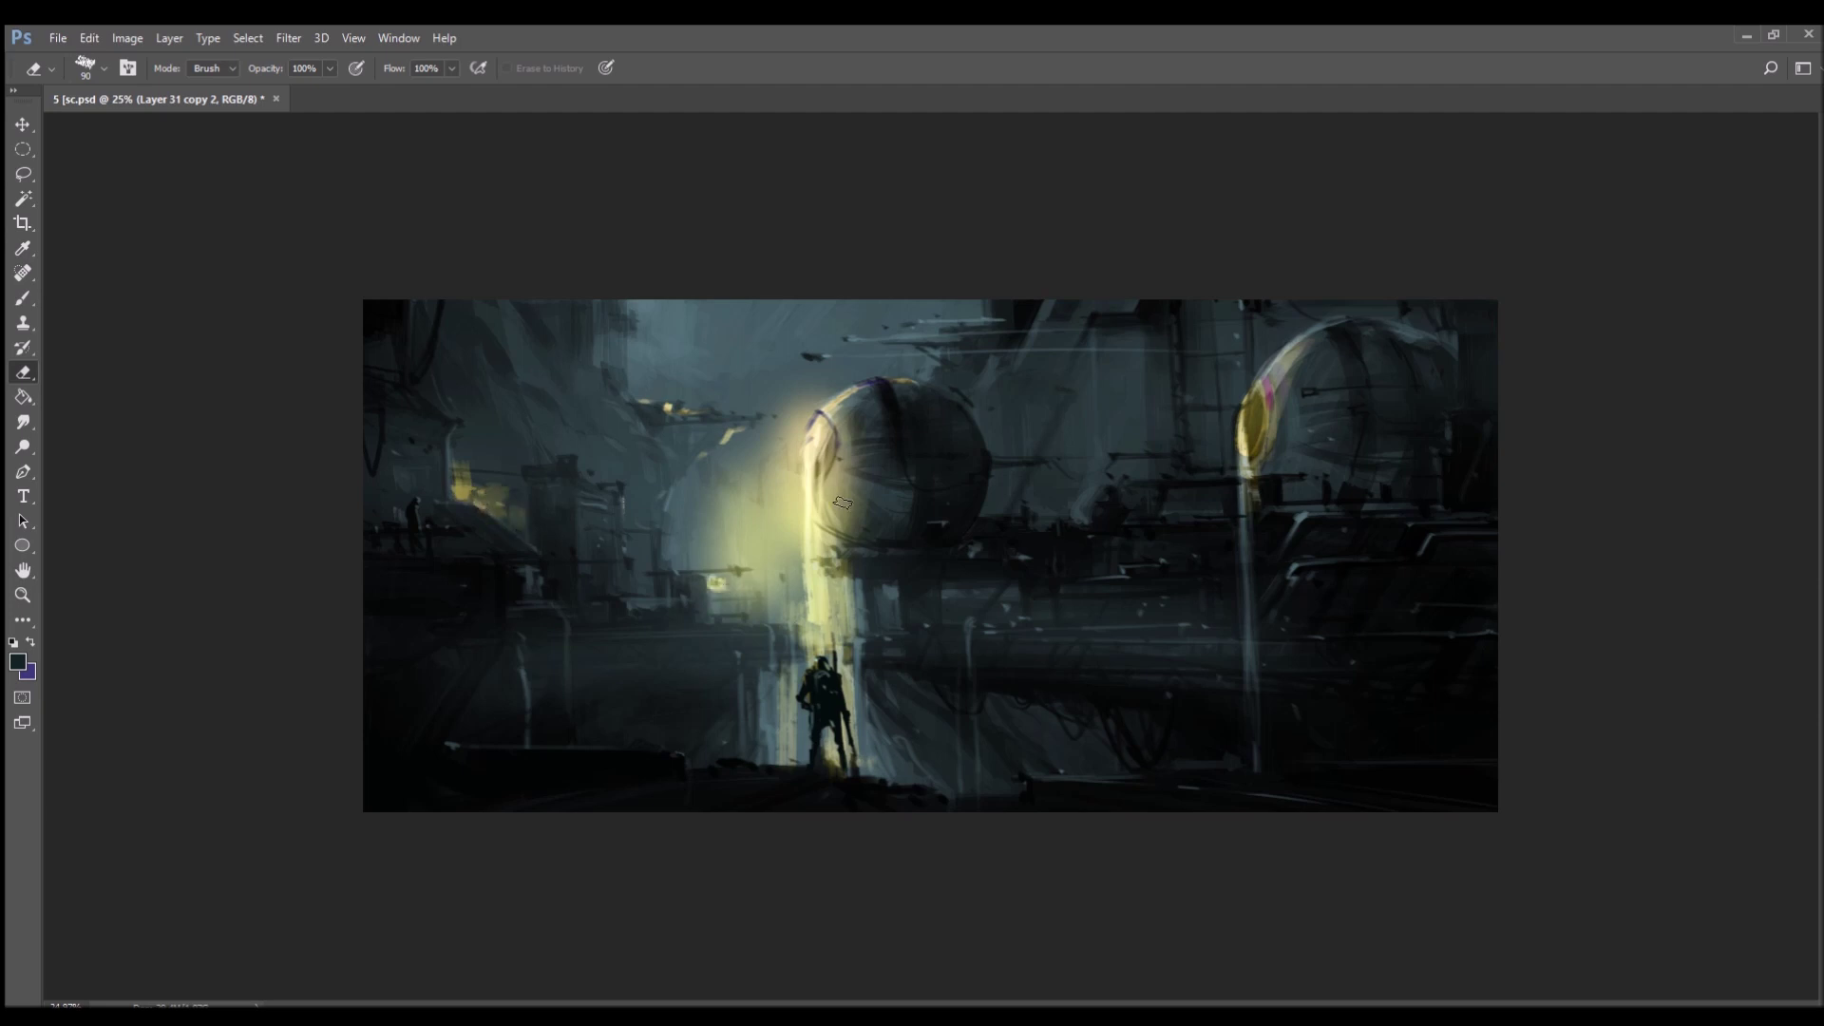
- Shrink the eraser and reveal small warm accents on both spheres and the rooftop between them
{"action": "key", "text": "bracketleft"}
{"action": "key", "text": "bracketleft"}
{"action": "key", "text": "bracketleft"}
{"action": "key", "text": "bracketleft"}
{"action": "key", "text": "bracketleft"}
{"action": "key", "text": "bracketleft"}
{"action": "key", "text": "bracketleft"}
{"action": "left_click_drag", "start_coordinate": [914, 392], "coordinate": [928, 421]}
{"action": "left_click_drag", "start_coordinate": [1324, 349], "coordinate": [1334, 381]}
{"action": "left_click_drag", "start_coordinate": [1077, 514], "coordinate": [1090, 499]}
- Enlarge the eraser to 200 px and reveal warm light on the tower between the spheres and the left buildings
{"action": "key", "text": "bracketright"}
{"action": "key", "text": "bracketright"}
{"action": "key", "text": "bracketright"}
{"action": "key", "text": "bracketright"}
{"action": "key", "text": "bracketright"}
{"action": "key", "text": "bracketright"}
{"action": "key", "text": "bracketright"}
{"action": "key", "text": "bracketright"}
{"action": "key", "text": "bracketright"}
{"action": "key", "text": "bracketright"}
{"action": "key", "text": "bracketright"}
{"action": "key", "text": "bracketright"}
{"action": "mouse_move", "coordinate": [1116, 392]}
{"action": "left_mouse_down"}
{"action": "mouse_move", "coordinate": [1112, 471]}
{"action": "mouse_move", "coordinate": [1149, 425]}
{"action": "mouse_move", "coordinate": [1126, 467]}
{"action": "left_mouse_up"}
{"action": "mouse_move", "coordinate": [1118, 347]}
{"action": "left_mouse_down"}
{"action": "mouse_move", "coordinate": [1126, 447]}
{"action": "mouse_move", "coordinate": [1076, 346]}
{"action": "mouse_move", "coordinate": [1103, 497]}
{"action": "mouse_move", "coordinate": [1073, 406]}
{"action": "mouse_move", "coordinate": [1068, 518]}
{"action": "left_mouse_up"}
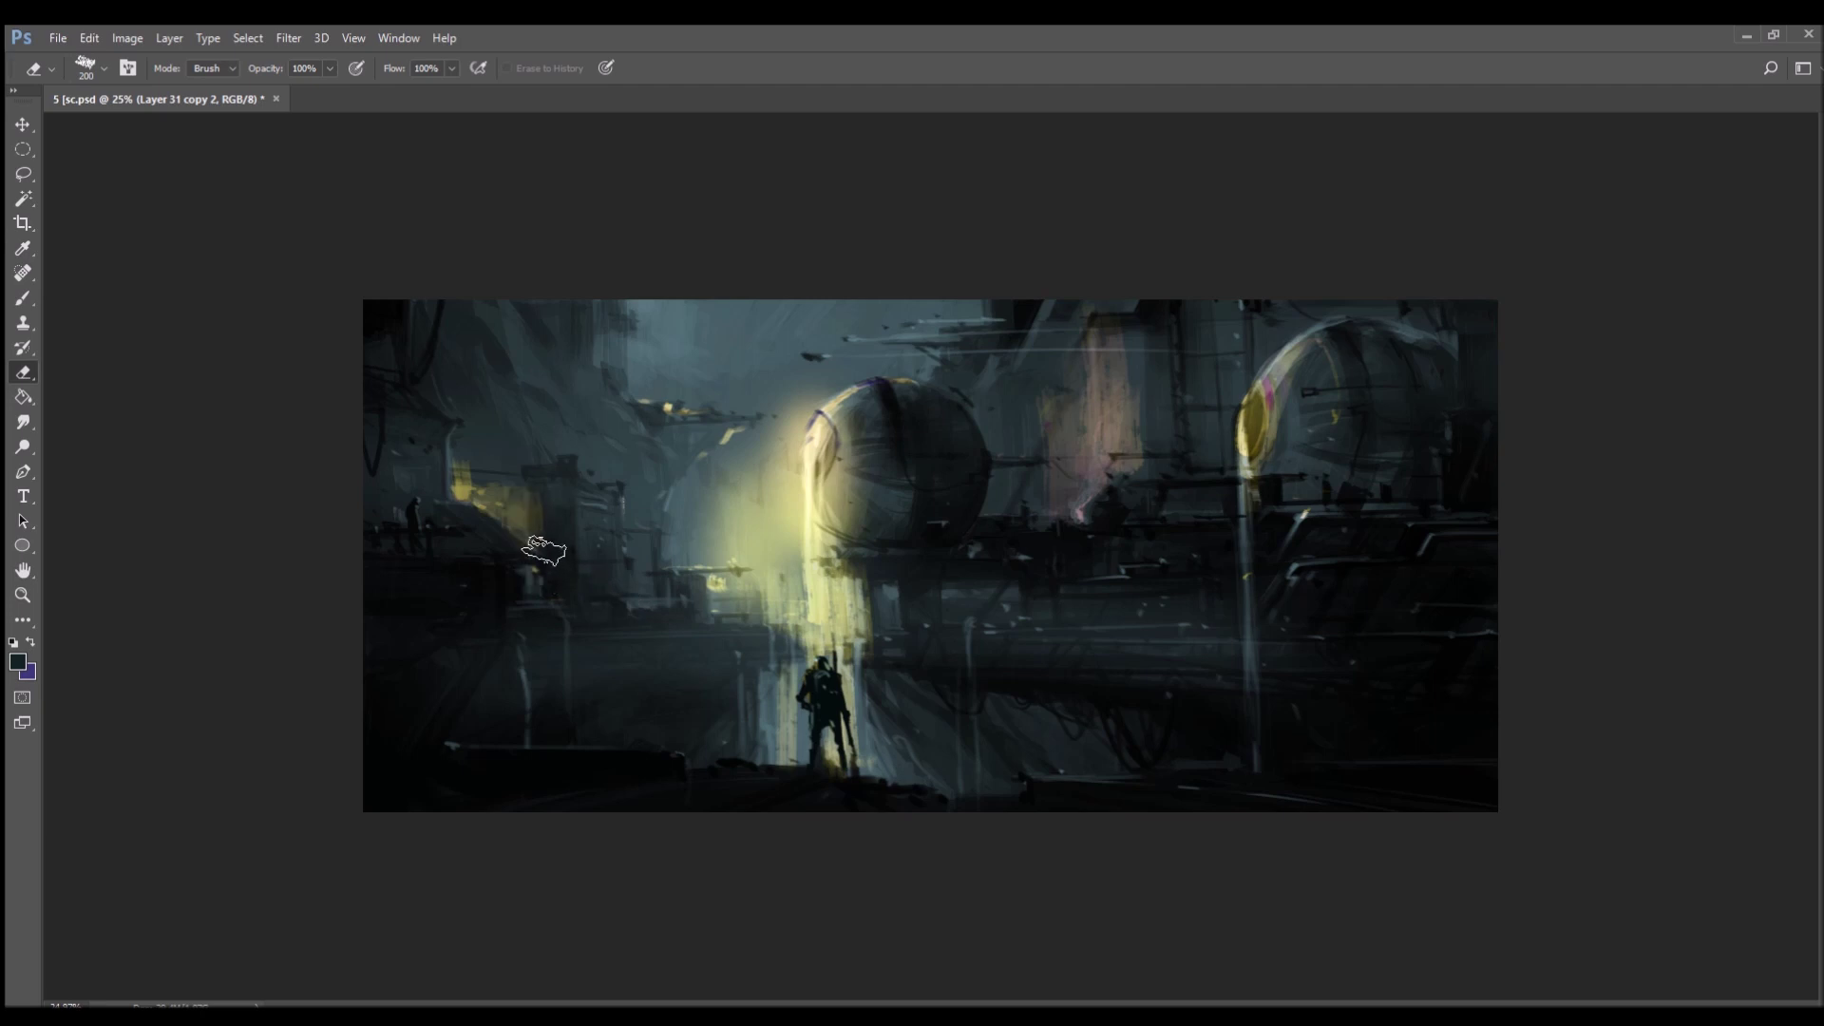
{"action": "left_click_drag", "start_coordinate": [483, 489], "coordinate": [694, 484]}
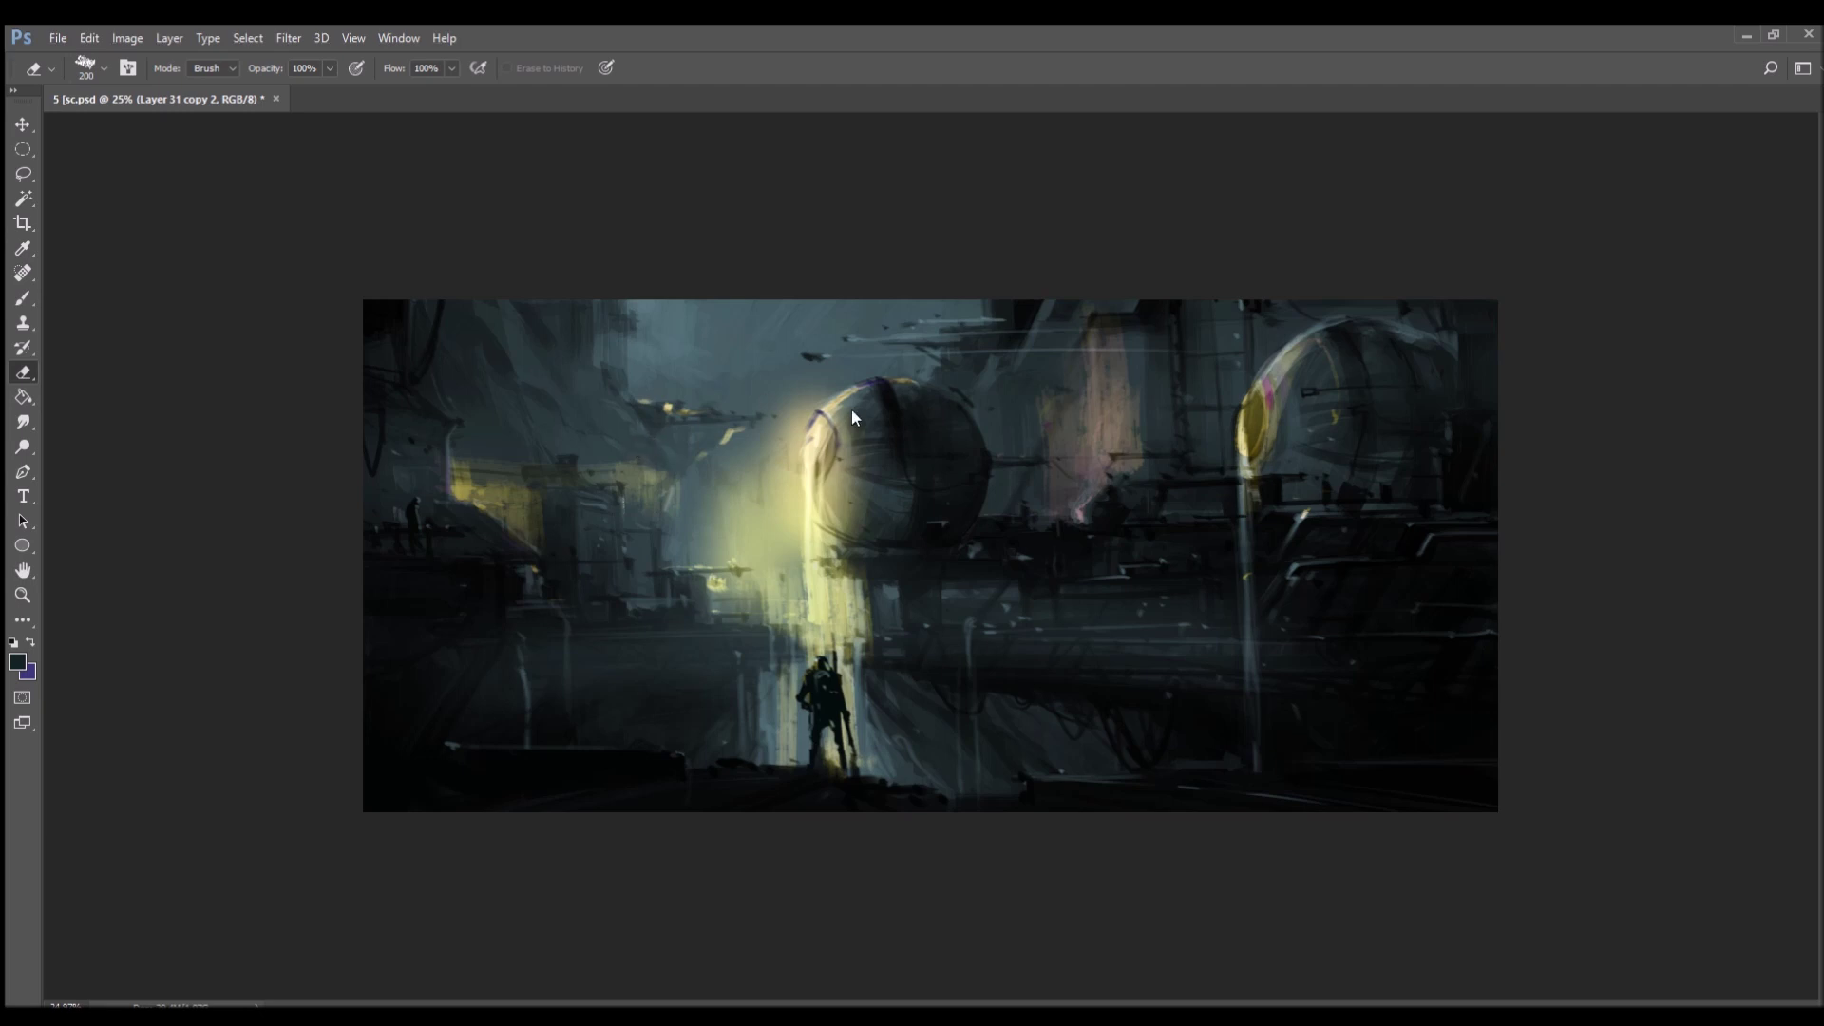
- Soften the upper edge of the yellow glow with an enlarged brush in sampled dark grey
{"action": "key", "text": "b"}
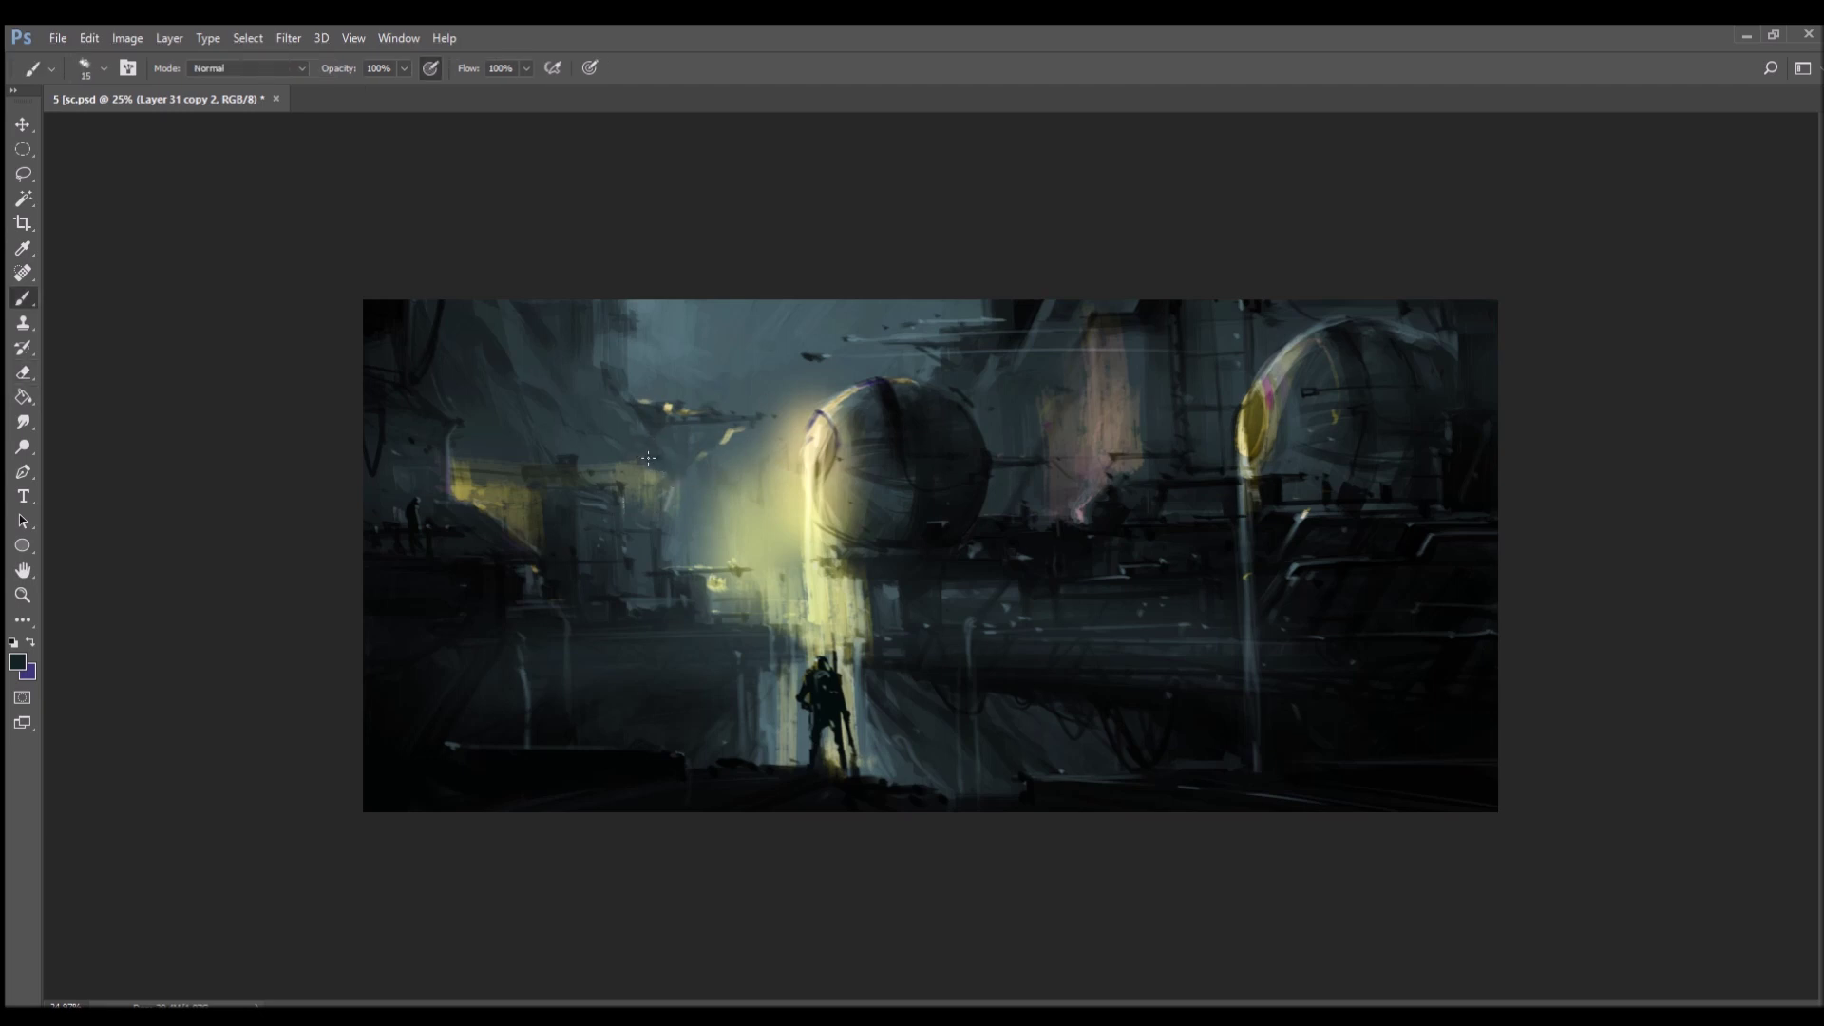
{"action": "key", "text": "]"}
{"action": "key", "text": "]"}
{"action": "key", "text": "]"}
{"action": "key", "text": "]"}
{"action": "key", "text": "]"}
{"action": "key", "text": "]"}
{"action": "key", "text": "]"}
{"action": "key", "text": "]"}
{"action": "key", "text": "]"}
{"action": "key", "text": "]"}
{"action": "key", "text": "]"}
{"action": "key", "text": "]"}
{"action": "key", "text": "]"}
{"action": "key", "text": "]"}
{"action": "left_click", "coordinate": [623, 460], "text": "alt"}
{"action": "left_click_drag", "start_coordinate": [759, 459], "coordinate": [744, 463]}
- Erase patches of the dark layer across the upper sky with the 200 px eraser to reveal pale warm clouds
{"action": "key", "text": "e"}
{"action": "mouse_move", "coordinate": [760, 499]}
{"action": "left_mouse_down"}
{"action": "mouse_move", "coordinate": [670, 442]}
{"action": "mouse_move", "coordinate": [739, 461]}
{"action": "left_mouse_up"}
{"action": "key", "text": "ctrl+z"}
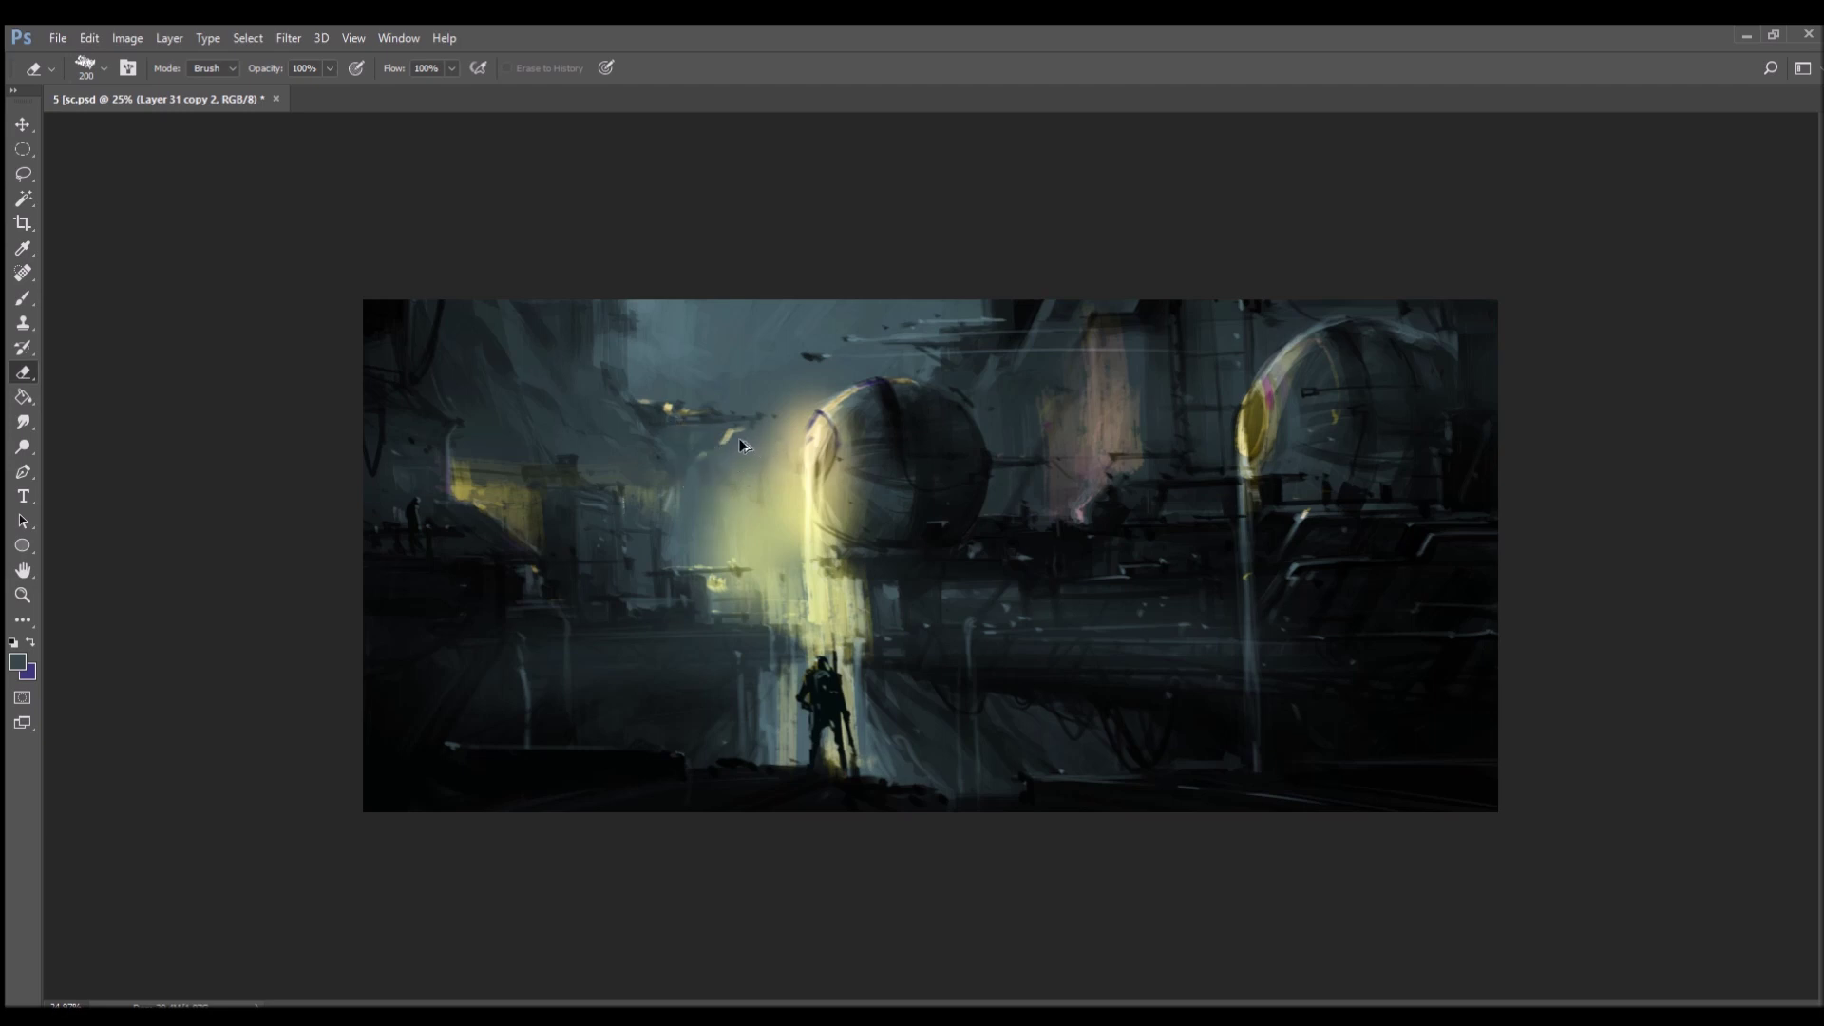
{"action": "mouse_move", "coordinate": [668, 311]}
{"action": "left_mouse_down"}
{"action": "mouse_move", "coordinate": [677, 397]}
{"action": "mouse_move", "coordinate": [704, 321]}
{"action": "mouse_move", "coordinate": [736, 416]}
{"action": "left_mouse_up"}
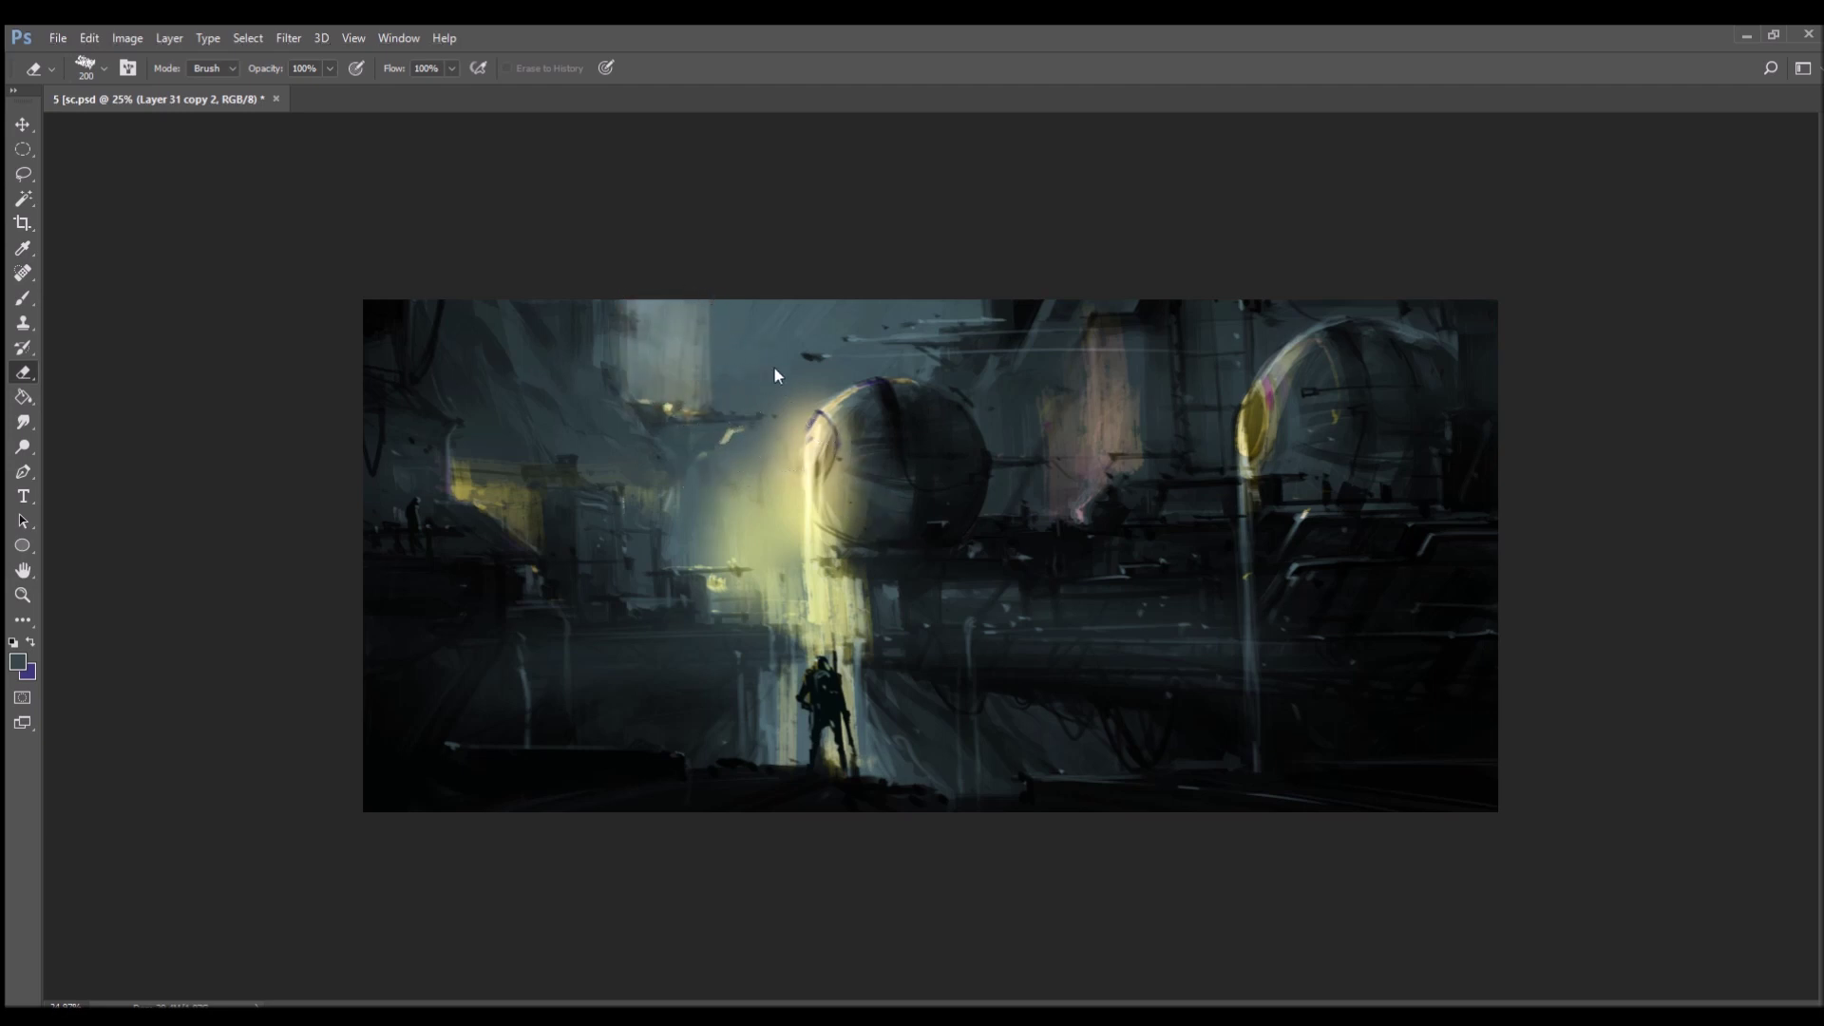
{"action": "mouse_move", "coordinate": [741, 325]}
{"action": "left_mouse_down"}
{"action": "mouse_move", "coordinate": [722, 353]}
{"action": "mouse_move", "coordinate": [750, 351]}
{"action": "mouse_move", "coordinate": [743, 323]}
{"action": "mouse_move", "coordinate": [755, 348]}
{"action": "left_mouse_up"}
{"action": "mouse_move", "coordinate": [971, 323]}
{"action": "left_mouse_down"}
{"action": "mouse_move", "coordinate": [891, 317]}
{"action": "mouse_move", "coordinate": [841, 378]}
{"action": "left_mouse_up"}
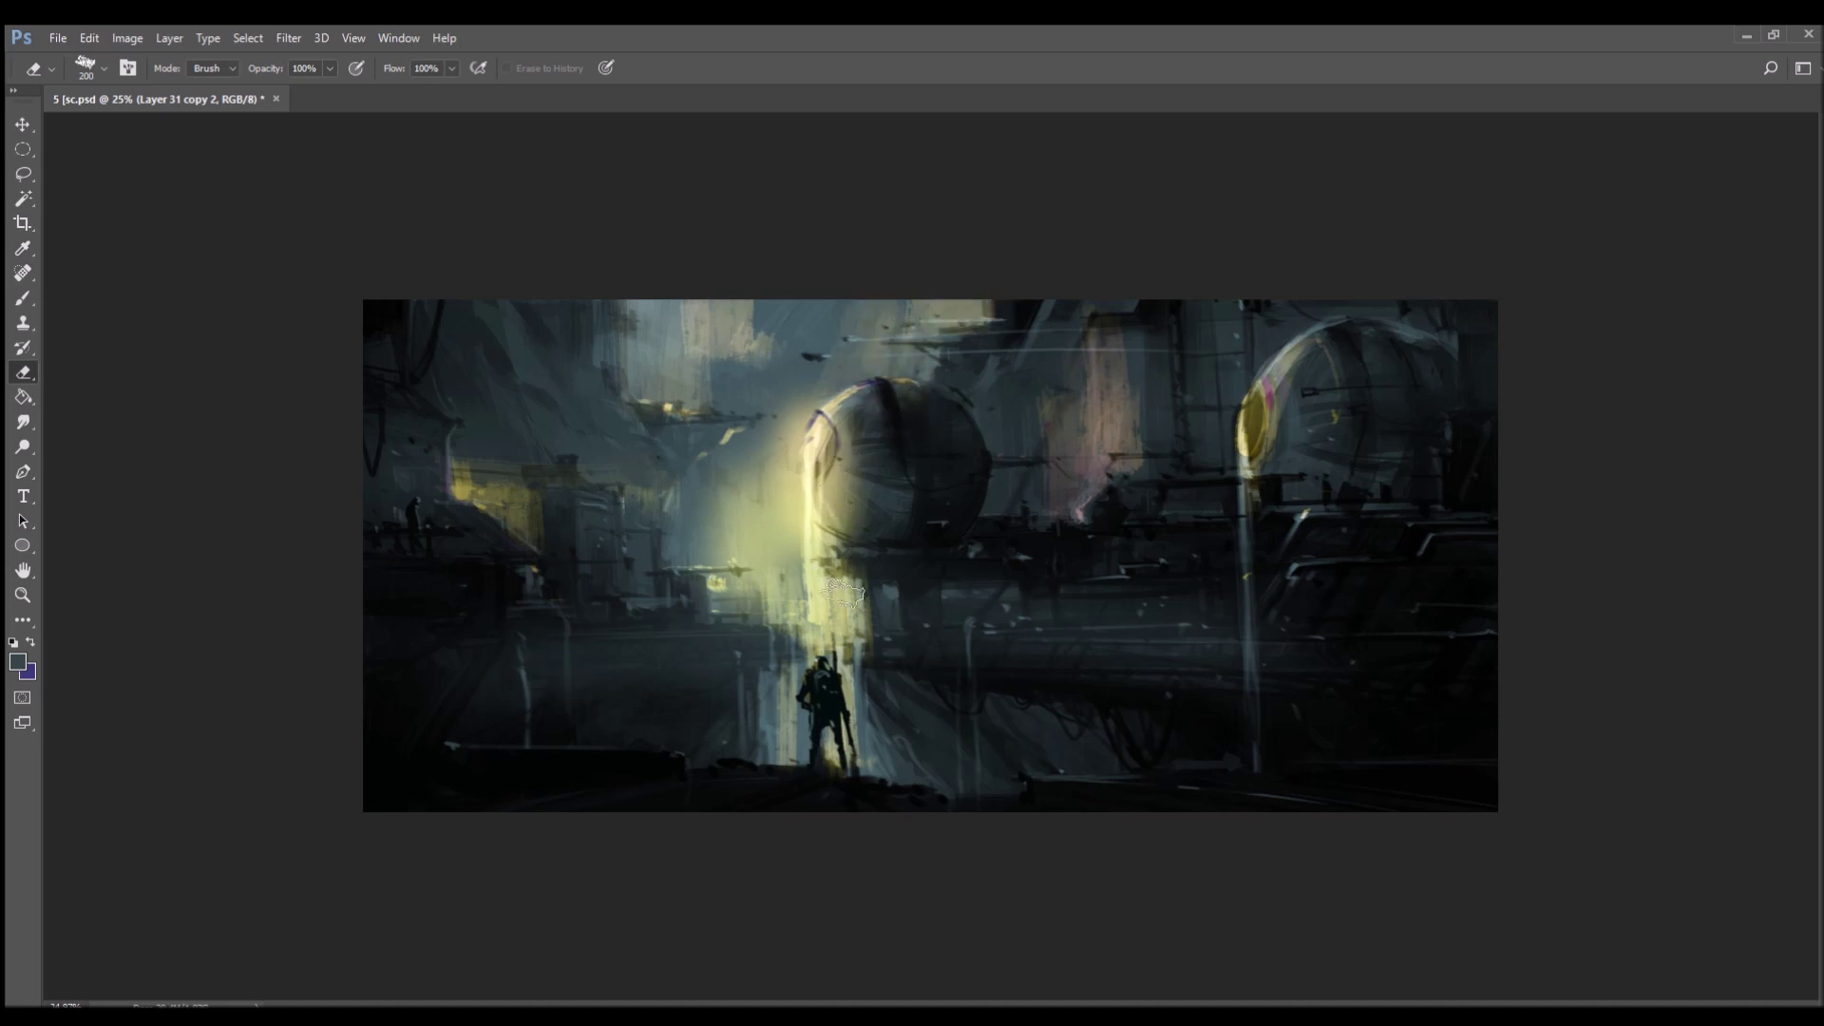
- Reveal fine yellow highlights along the distant bridge and across the right sphere and its rim with a 35 px eraser
{"action": "key", "text": "["}
{"action": "key", "text": "["}
{"action": "key", "text": "["}
{"action": "key", "text": "["}
{"action": "key", "text": "["}
{"action": "key", "text": "["}
{"action": "key", "text": "["}
{"action": "key", "text": "["}
{"action": "key", "text": "["}
{"action": "key", "text": "["}
{"action": "key", "text": "["}
{"action": "key", "text": "["}
{"action": "left_click_drag", "start_coordinate": [715, 583], "coordinate": [797, 587]}
{"action": "mouse_move", "coordinate": [1235, 412]}
{"action": "left_mouse_down"}
{"action": "mouse_move", "coordinate": [1273, 380]}
{"action": "mouse_move", "coordinate": [1299, 418]}
{"action": "mouse_move", "coordinate": [1303, 391]}
{"action": "mouse_move", "coordinate": [1292, 427]}
{"action": "left_mouse_up"}
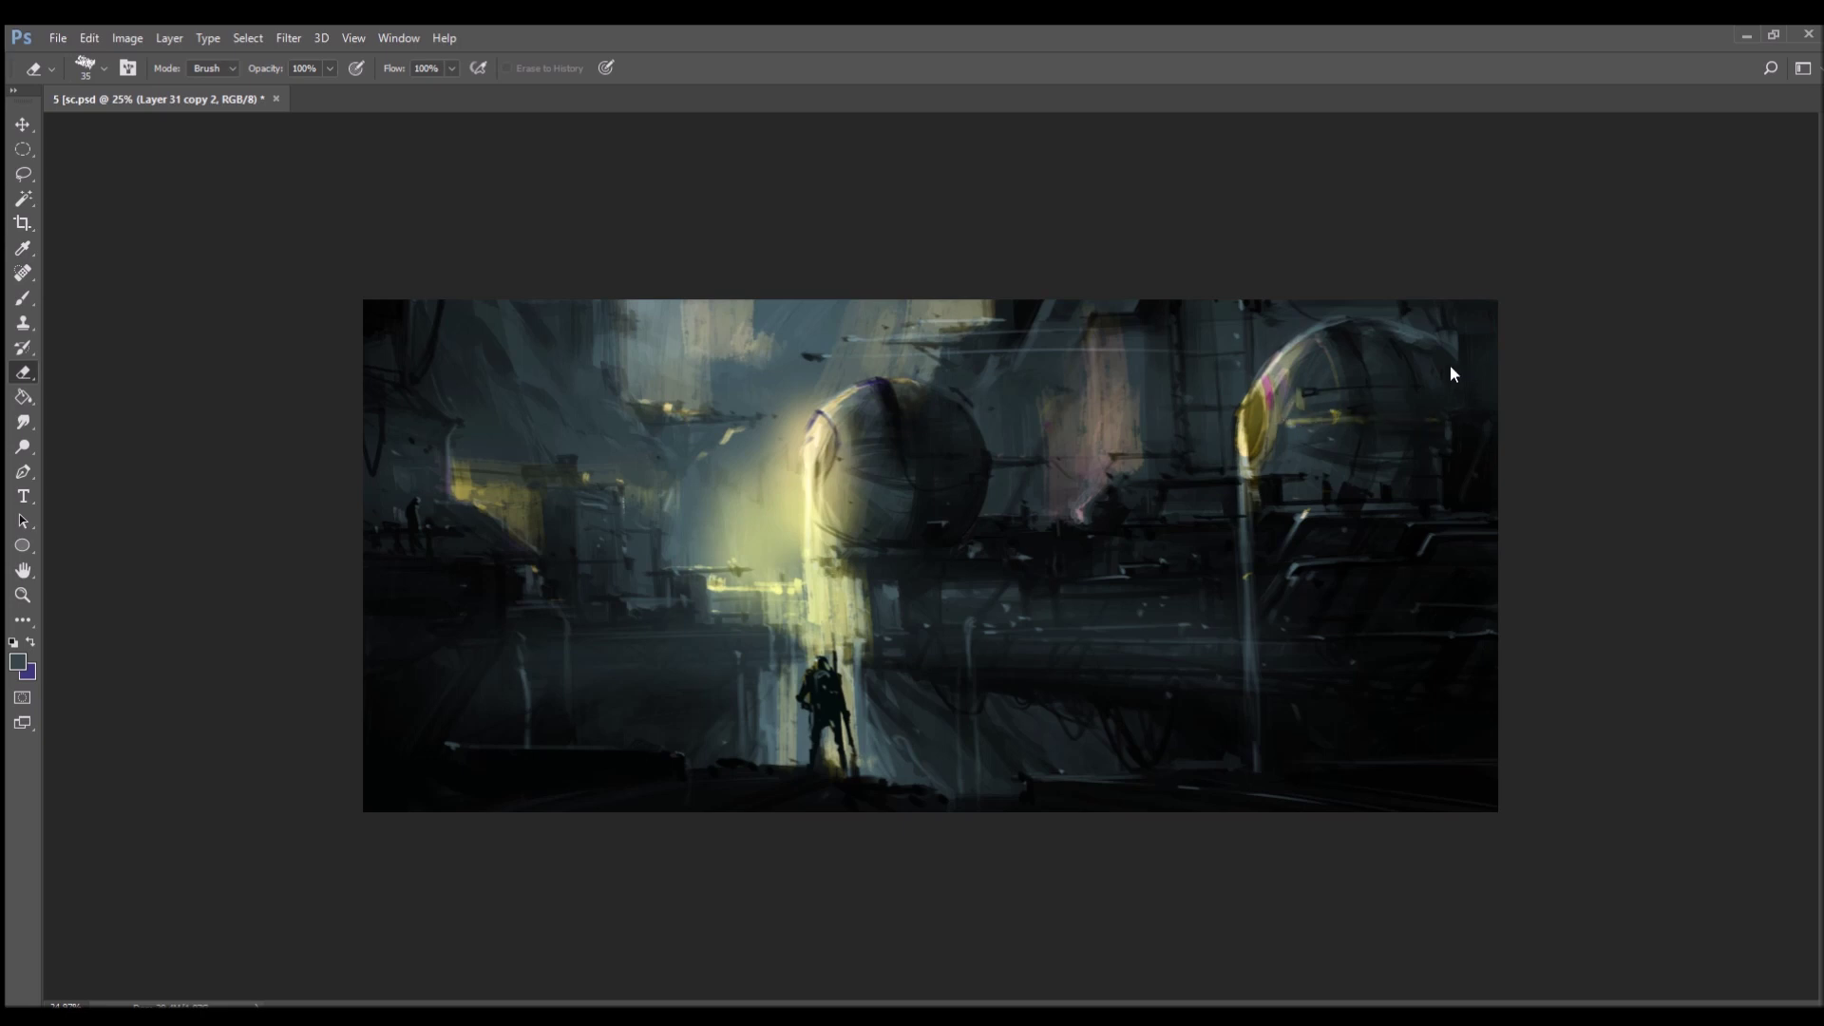
{"action": "mouse_move", "coordinate": [1414, 296]}
{"action": "left_mouse_down"}
{"action": "mouse_move", "coordinate": [1416, 331]}
{"action": "mouse_move", "coordinate": [1422, 302]}
{"action": "mouse_move", "coordinate": [1369, 317]}
{"action": "left_mouse_up"}
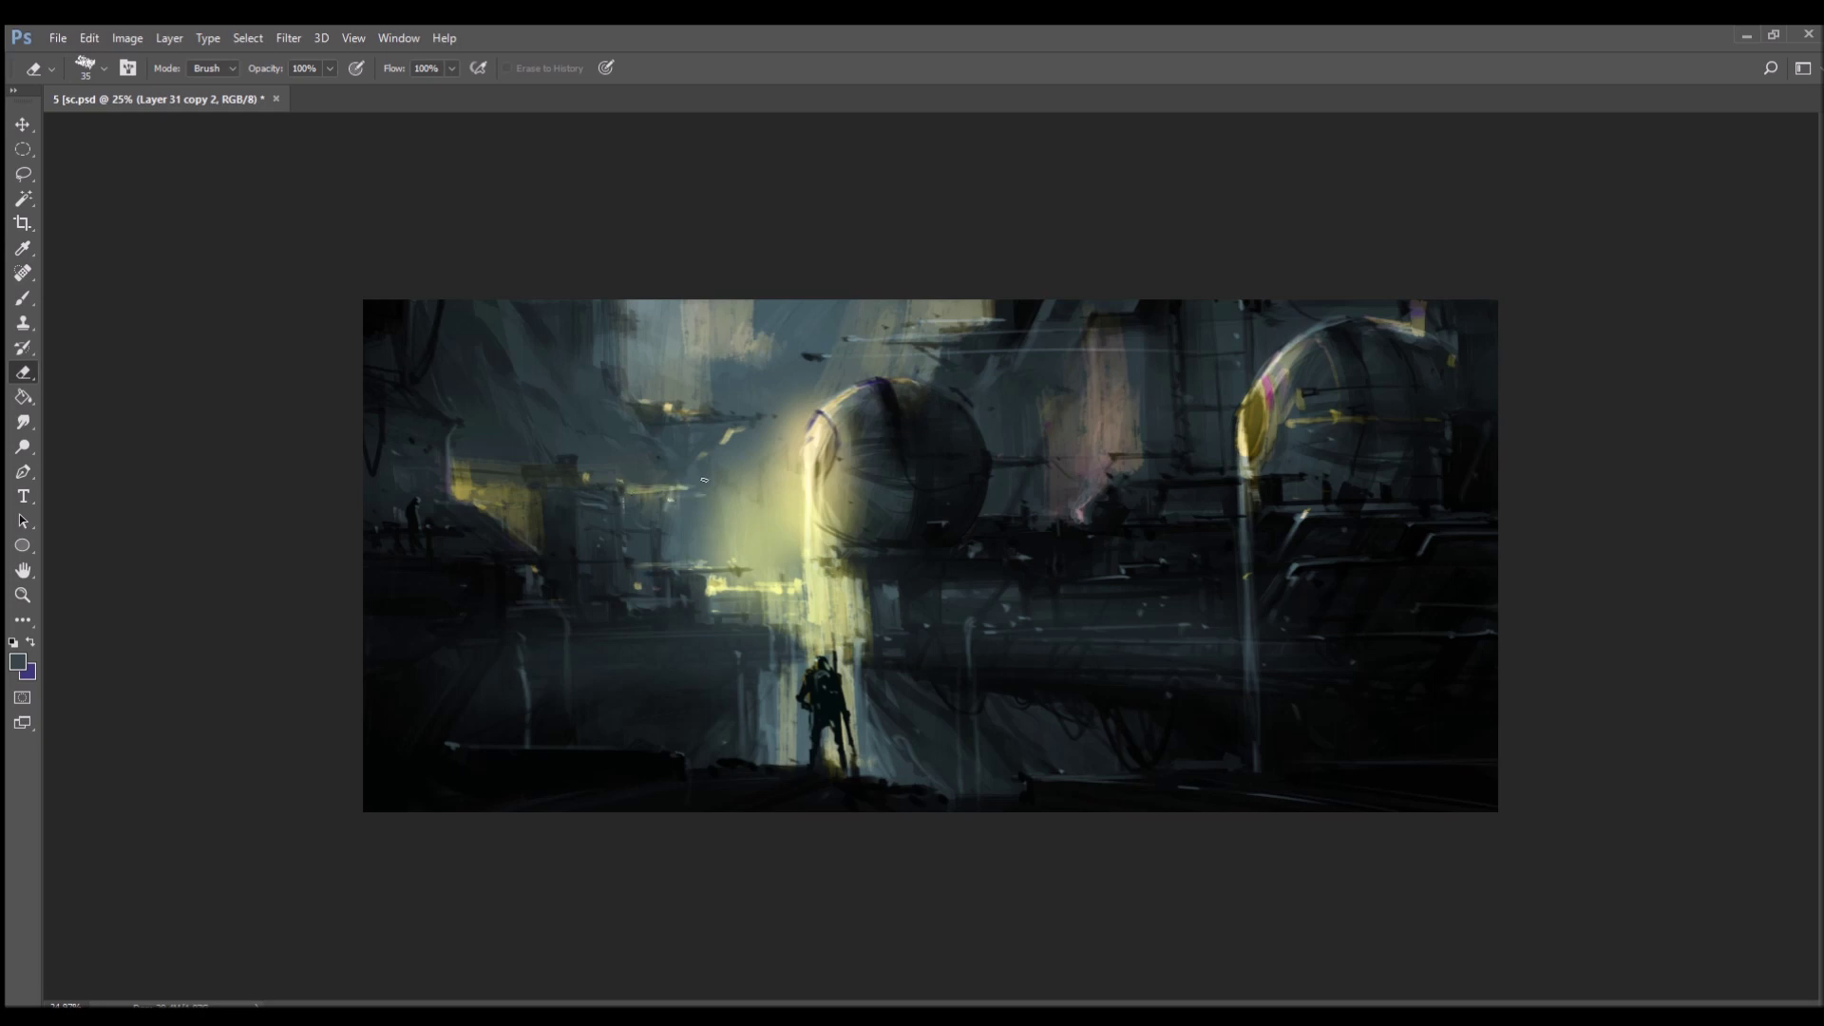
- Reveal more yellow highlights with the eraser along the distant bridge, under the left sphere and across the structures left of the waterfall
{"action": "mouse_move", "coordinate": [703, 476]}
{"action": "left_mouse_down"}
{"action": "mouse_move", "coordinate": [796, 481]}
{"action": "mouse_move", "coordinate": [703, 490]}
{"action": "left_mouse_up"}
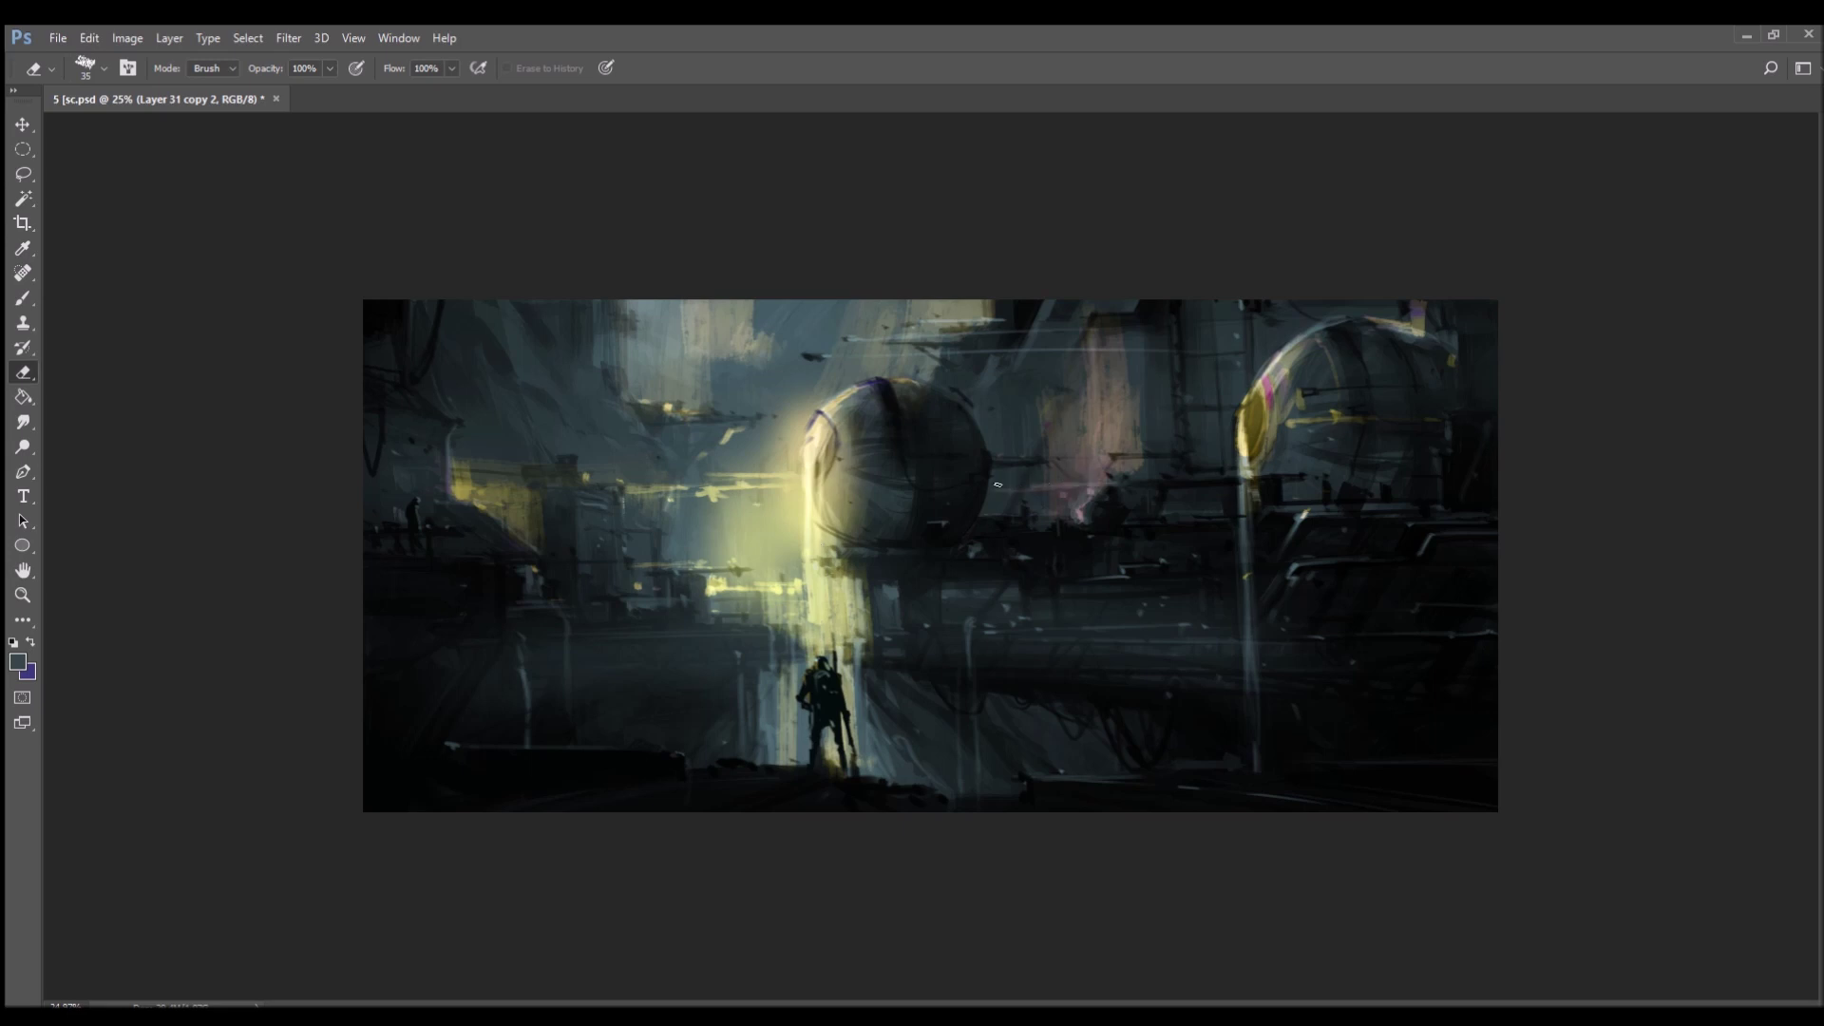
{"action": "left_click_drag", "start_coordinate": [848, 625], "coordinate": [905, 619]}
{"action": "left_click", "coordinate": [949, 592]}
{"action": "mouse_move", "coordinate": [553, 615]}
{"action": "left_mouse_down"}
{"action": "mouse_move", "coordinate": [543, 599]}
{"action": "mouse_move", "coordinate": [653, 600]}
{"action": "mouse_move", "coordinate": [804, 565]}
{"action": "left_mouse_up"}
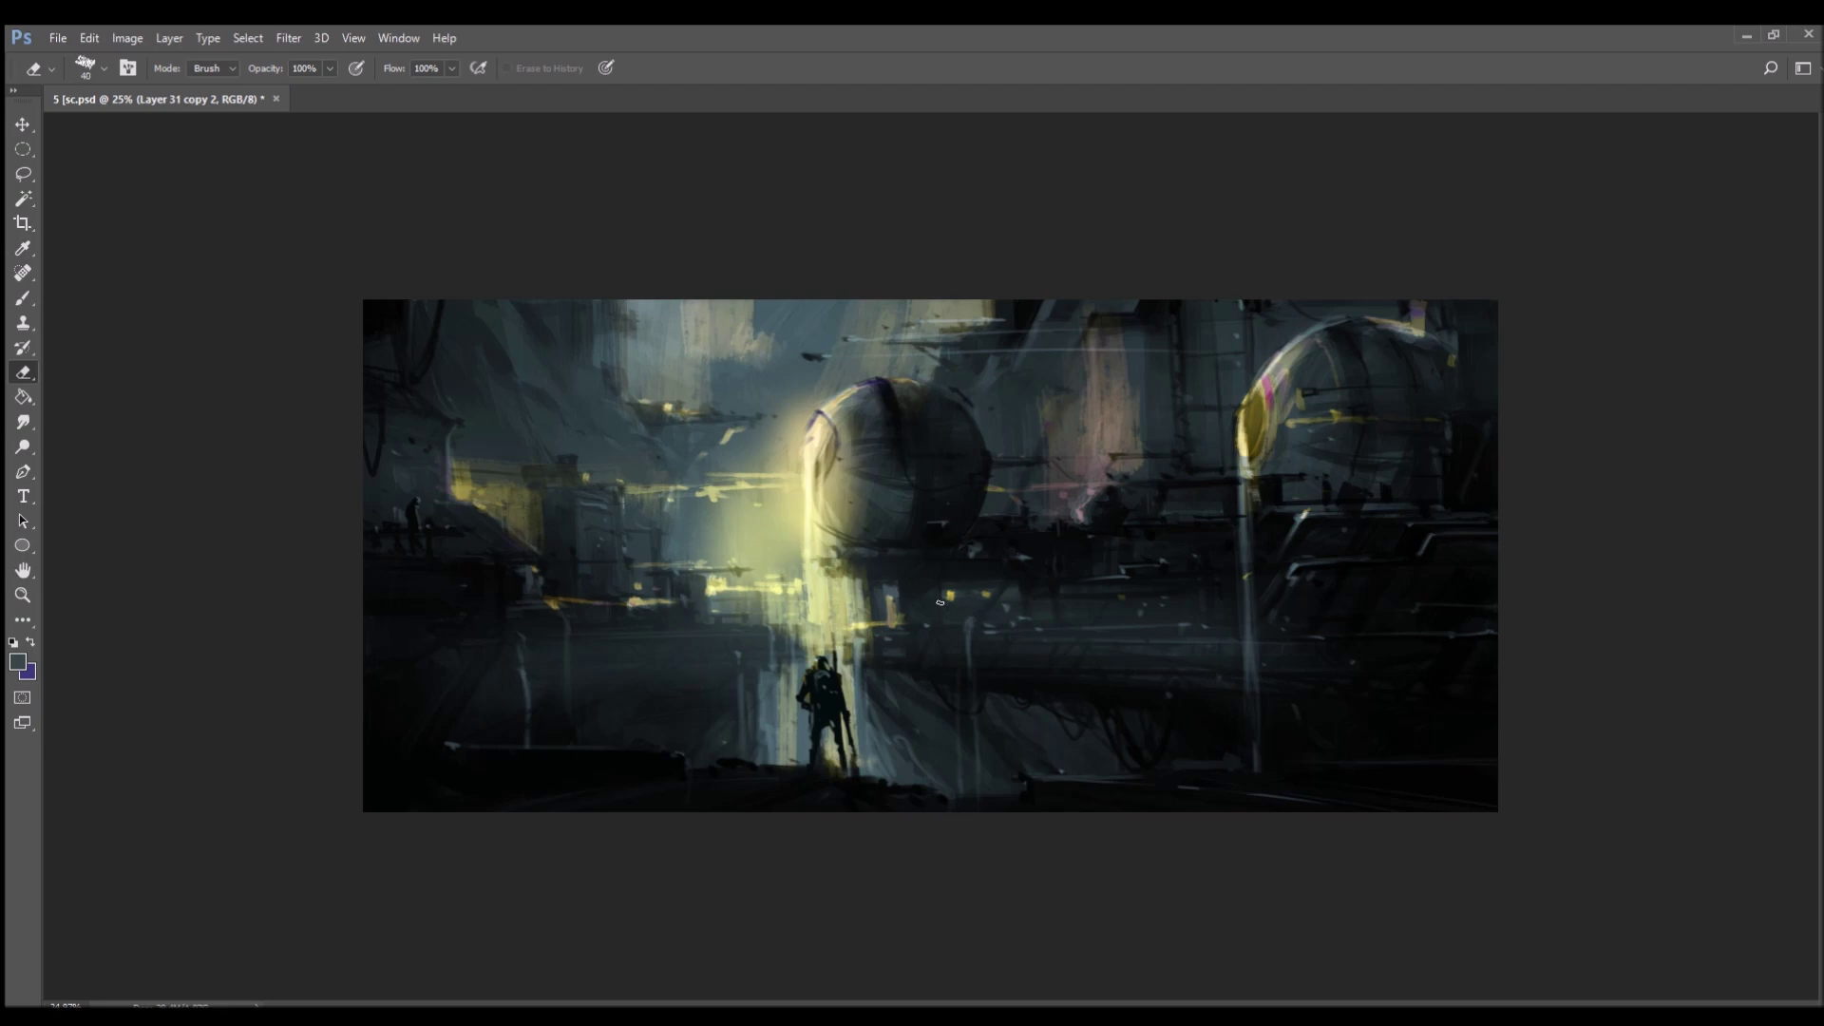
- Switch to an enlarged brush and paint sampled light tones on the left sphere's rim and small lights on the platform and distant buildings
{"action": "key", "text": "bracketright"}
{"action": "key", "text": "bracketright"}
{"action": "key", "text": "bracketright"}
{"action": "key", "text": "bracketright"}
{"action": "key", "text": "bracketright"}
{"action": "key", "text": "bracketright"}
{"action": "key", "text": "bracketright"}
{"action": "key", "text": "bracketright"}
{"action": "key", "text": "bracketright"}
{"action": "key", "text": "bracketright"}
{"action": "key", "text": "bracketright"}
{"action": "key", "text": "alt"}
{"action": "key", "text": "b"}
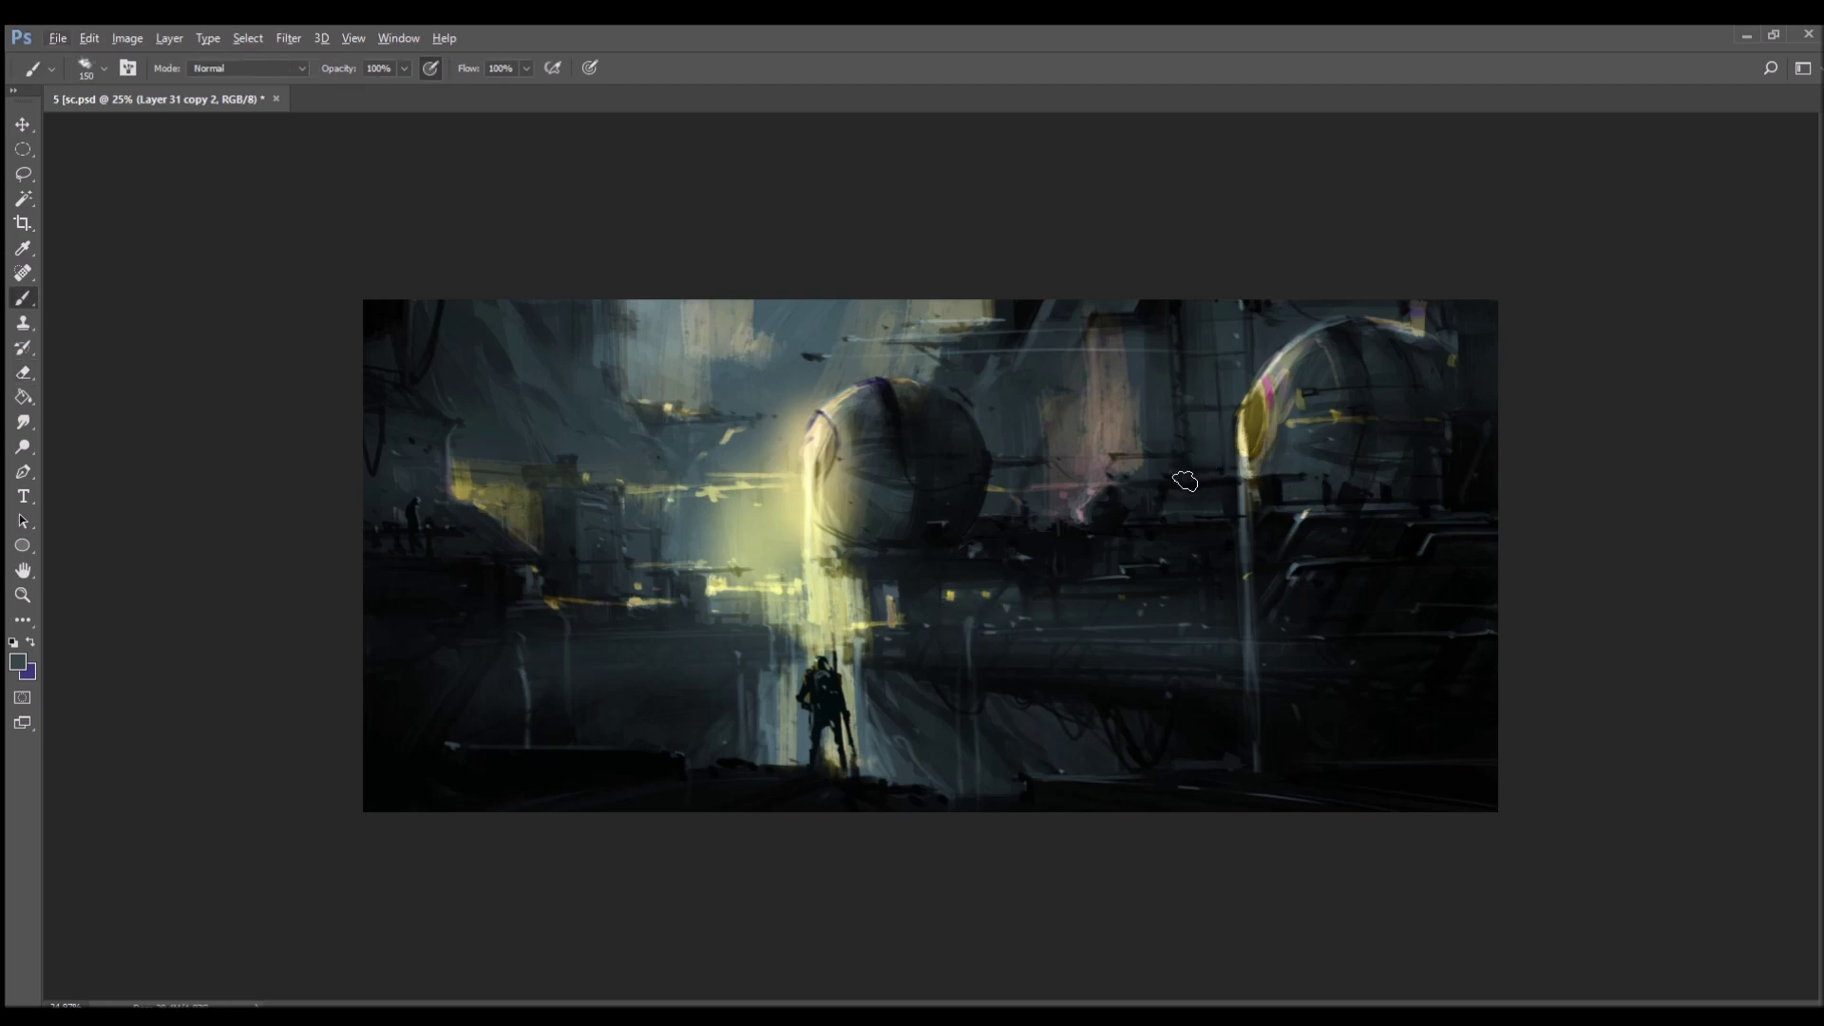
{"action": "left_click", "coordinate": [1242, 442], "text": "alt"}
{"action": "left_click_drag", "start_coordinate": [829, 406], "coordinate": [839, 462]}
{"action": "left_click", "coordinate": [1031, 515]}
{"action": "left_click", "coordinate": [890, 594], "text": "alt"}
{"action": "left_click", "coordinate": [708, 594]}
- Cover the edge of the warm upper-sky patch left of the flying ships with an enlarged brush in sampled grey-blue tones
{"action": "left_click", "coordinate": [697, 591], "text": "alt"}
{"action": "key", "text": "bracketright"}
{"action": "key", "text": "bracketright"}
{"action": "key", "text": "bracketright"}
{"action": "key", "text": "bracketright"}
{"action": "left_click", "coordinate": [764, 371], "text": "alt"}
{"action": "left_click_drag", "start_coordinate": [768, 337], "coordinate": [765, 378]}
{"action": "left_click_drag", "start_coordinate": [747, 309], "coordinate": [754, 376]}
{"action": "left_click", "coordinate": [727, 342], "text": "alt"}
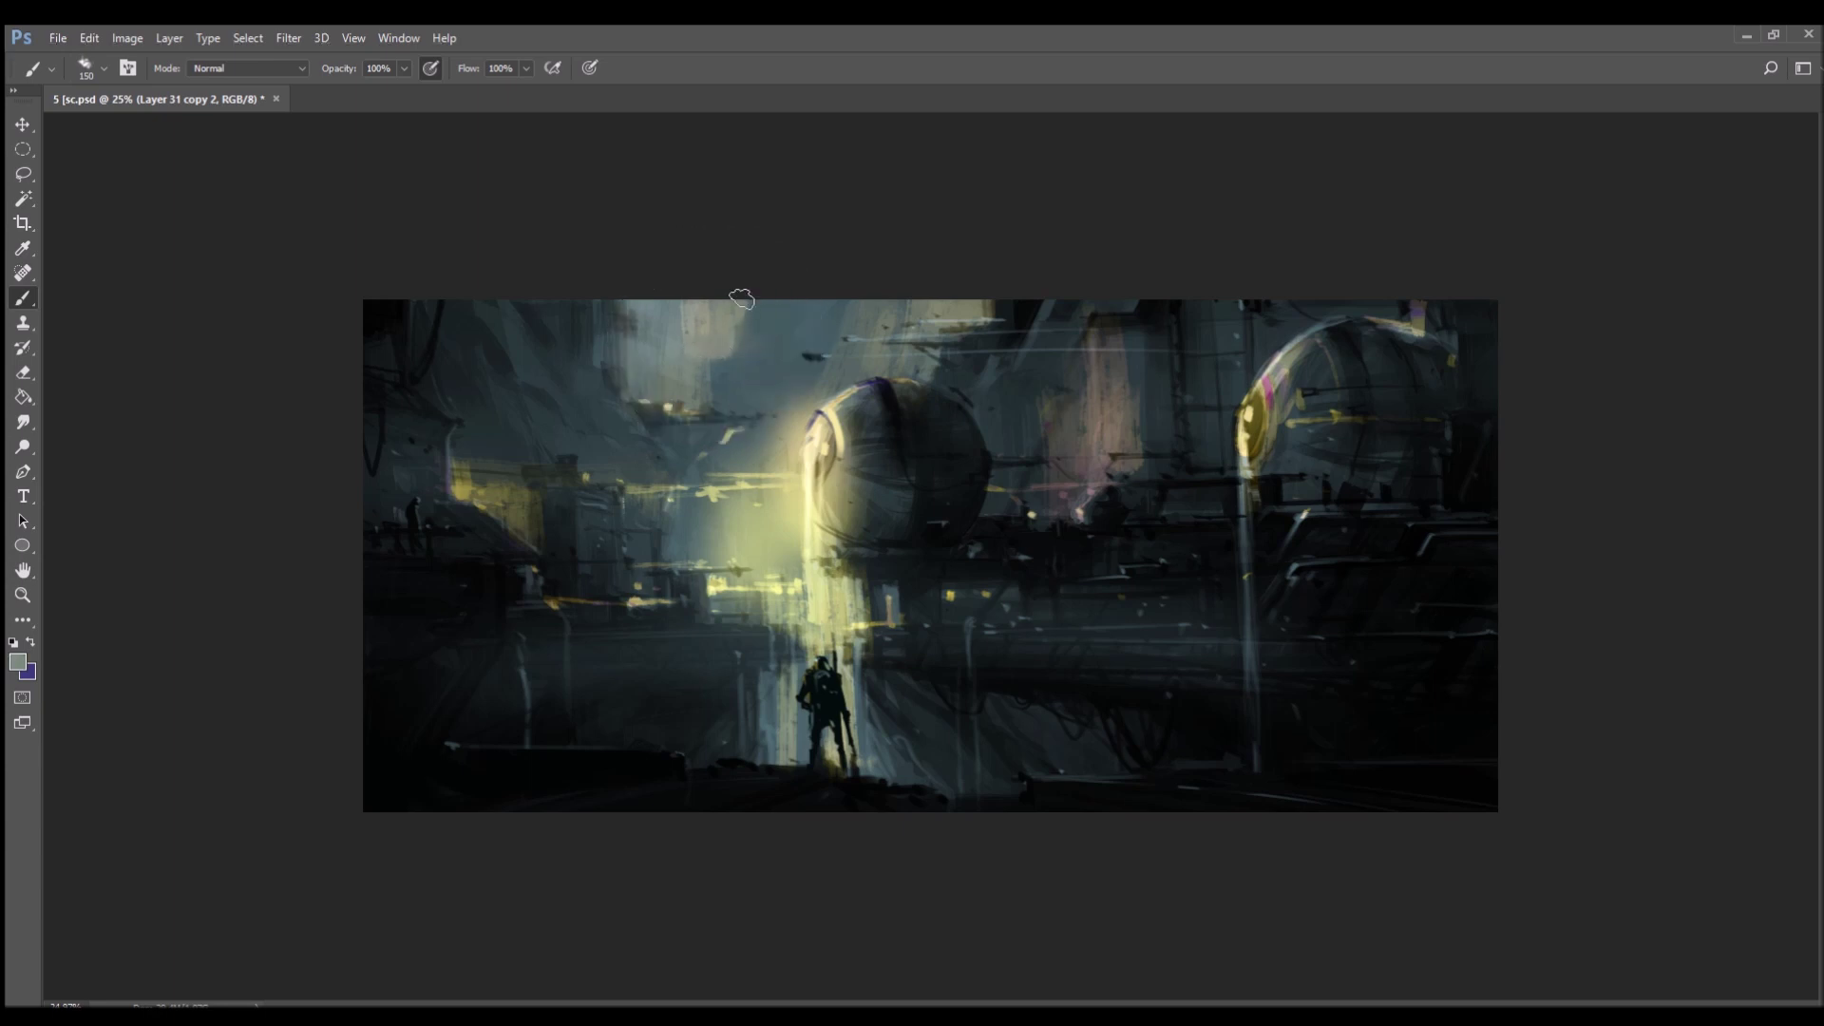
{"action": "left_click", "coordinate": [754, 326], "text": "alt"}
- Reduce the brush to 35 px and paint bright orange and sampled pale yellow strokes along the left sphere's rim and waterfall edge
{"action": "key", "text": "bracketleft"}
{"action": "key", "text": "bracketleft"}
{"action": "key", "text": "bracketleft"}
{"action": "key", "text": "bracketleft"}
{"action": "key", "text": "bracketleft"}
{"action": "key", "text": "bracketleft"}
{"action": "key", "text": "i"}
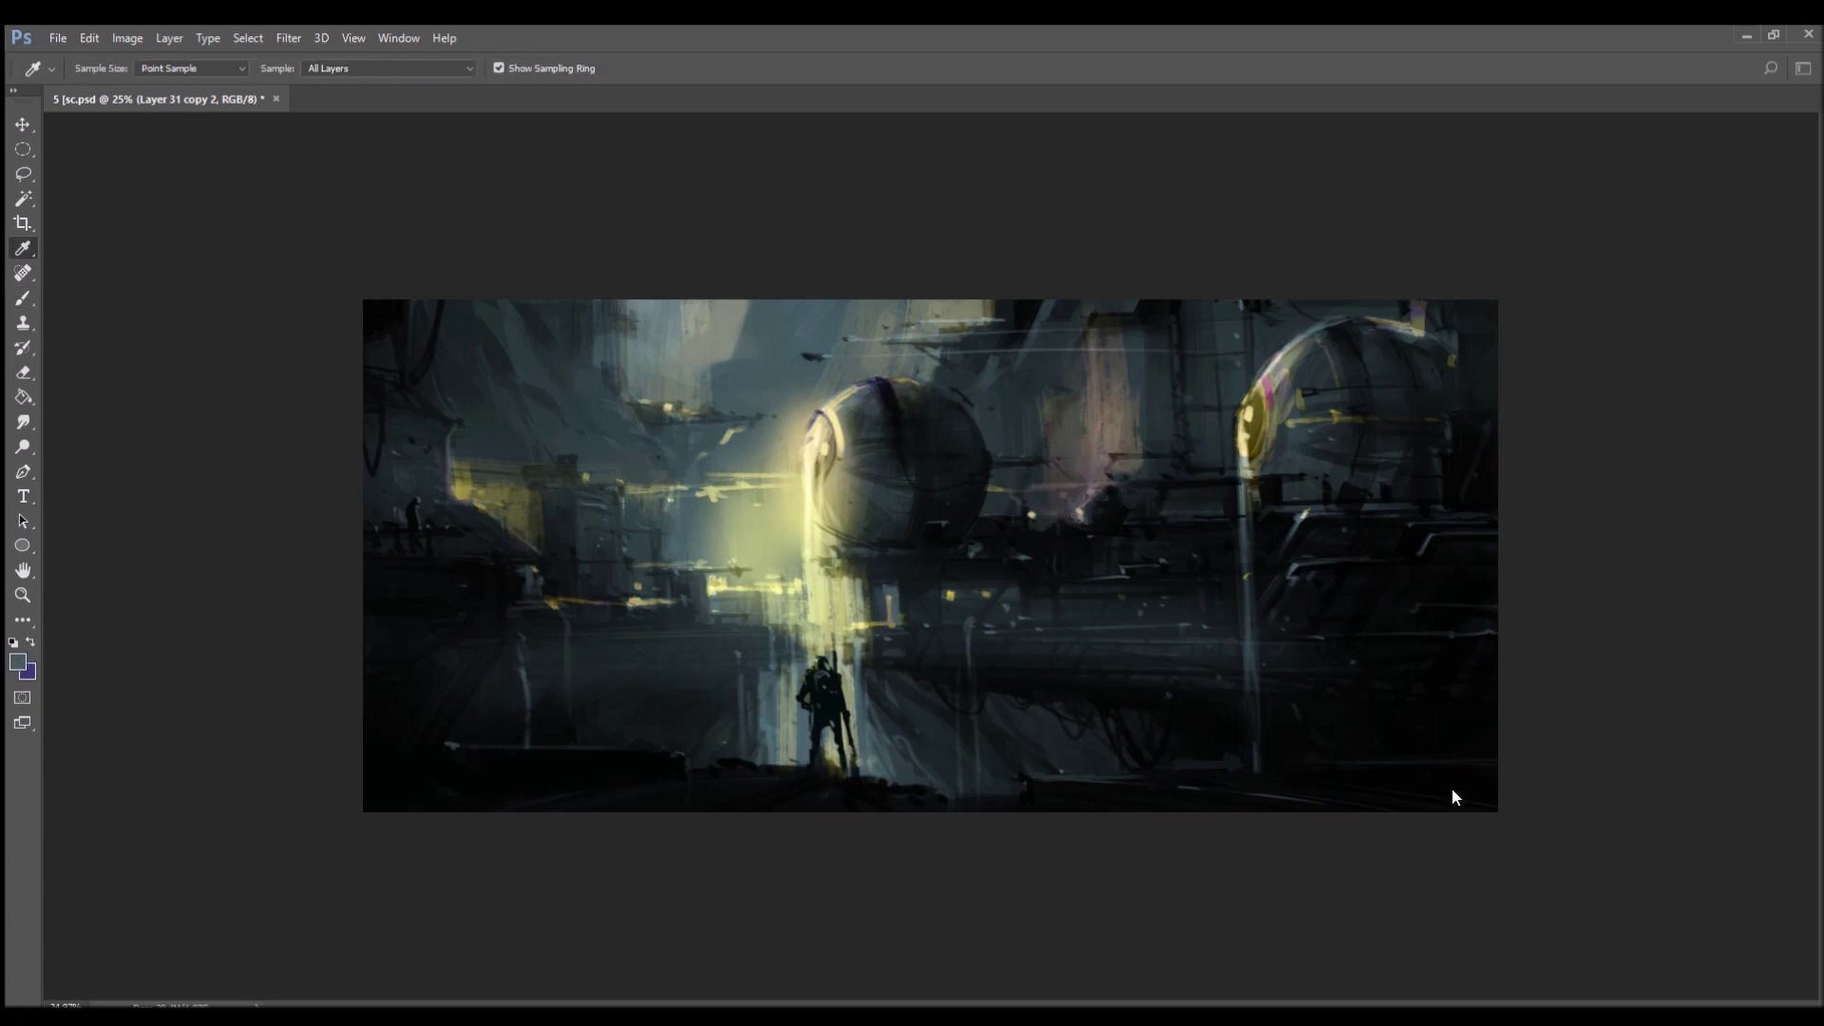
{"action": "key", "text": "b"}
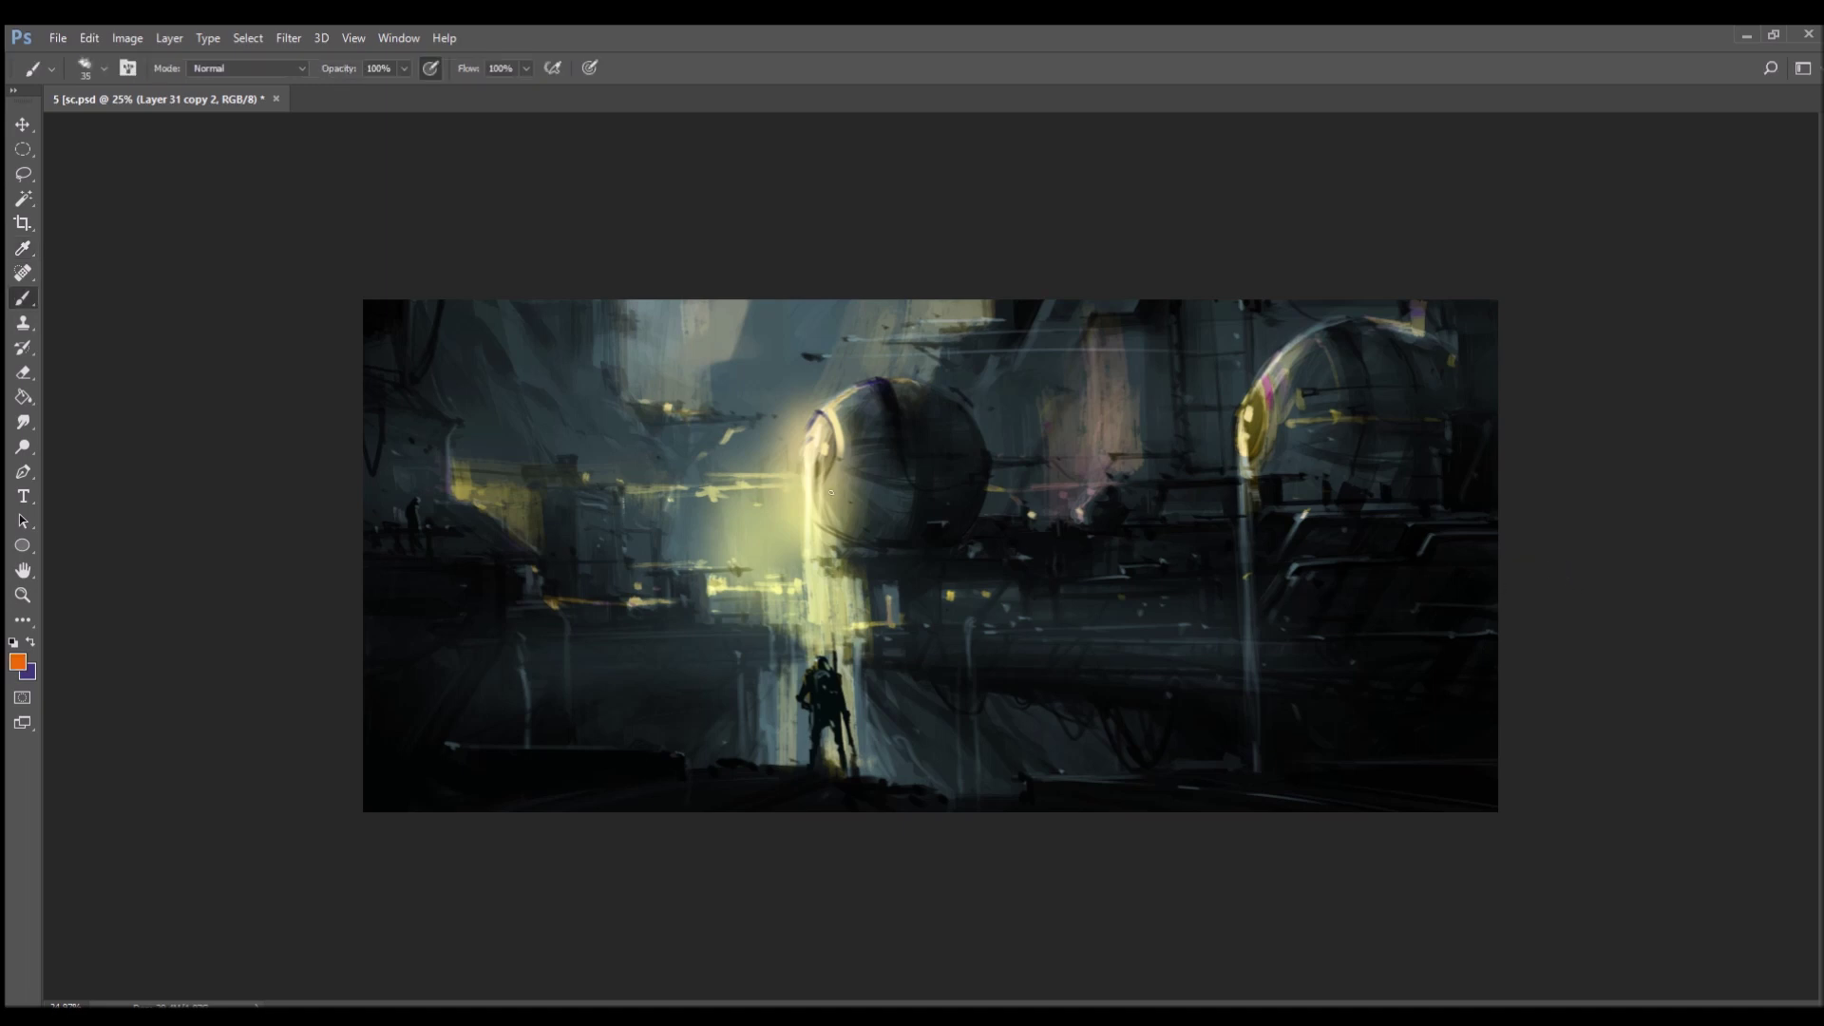
{"action": "left_click", "coordinate": [809, 504]}
{"action": "left_click_drag", "start_coordinate": [803, 433], "coordinate": [796, 560]}
{"action": "left_click", "coordinate": [808, 468], "text": "alt"}
{"action": "left_click_drag", "start_coordinate": [794, 489], "coordinate": [794, 581]}
- Break up the yellow streak on the distant bridge with sampled dark grey brush strokes
{"action": "left_click", "coordinate": [661, 478], "text": "alt"}
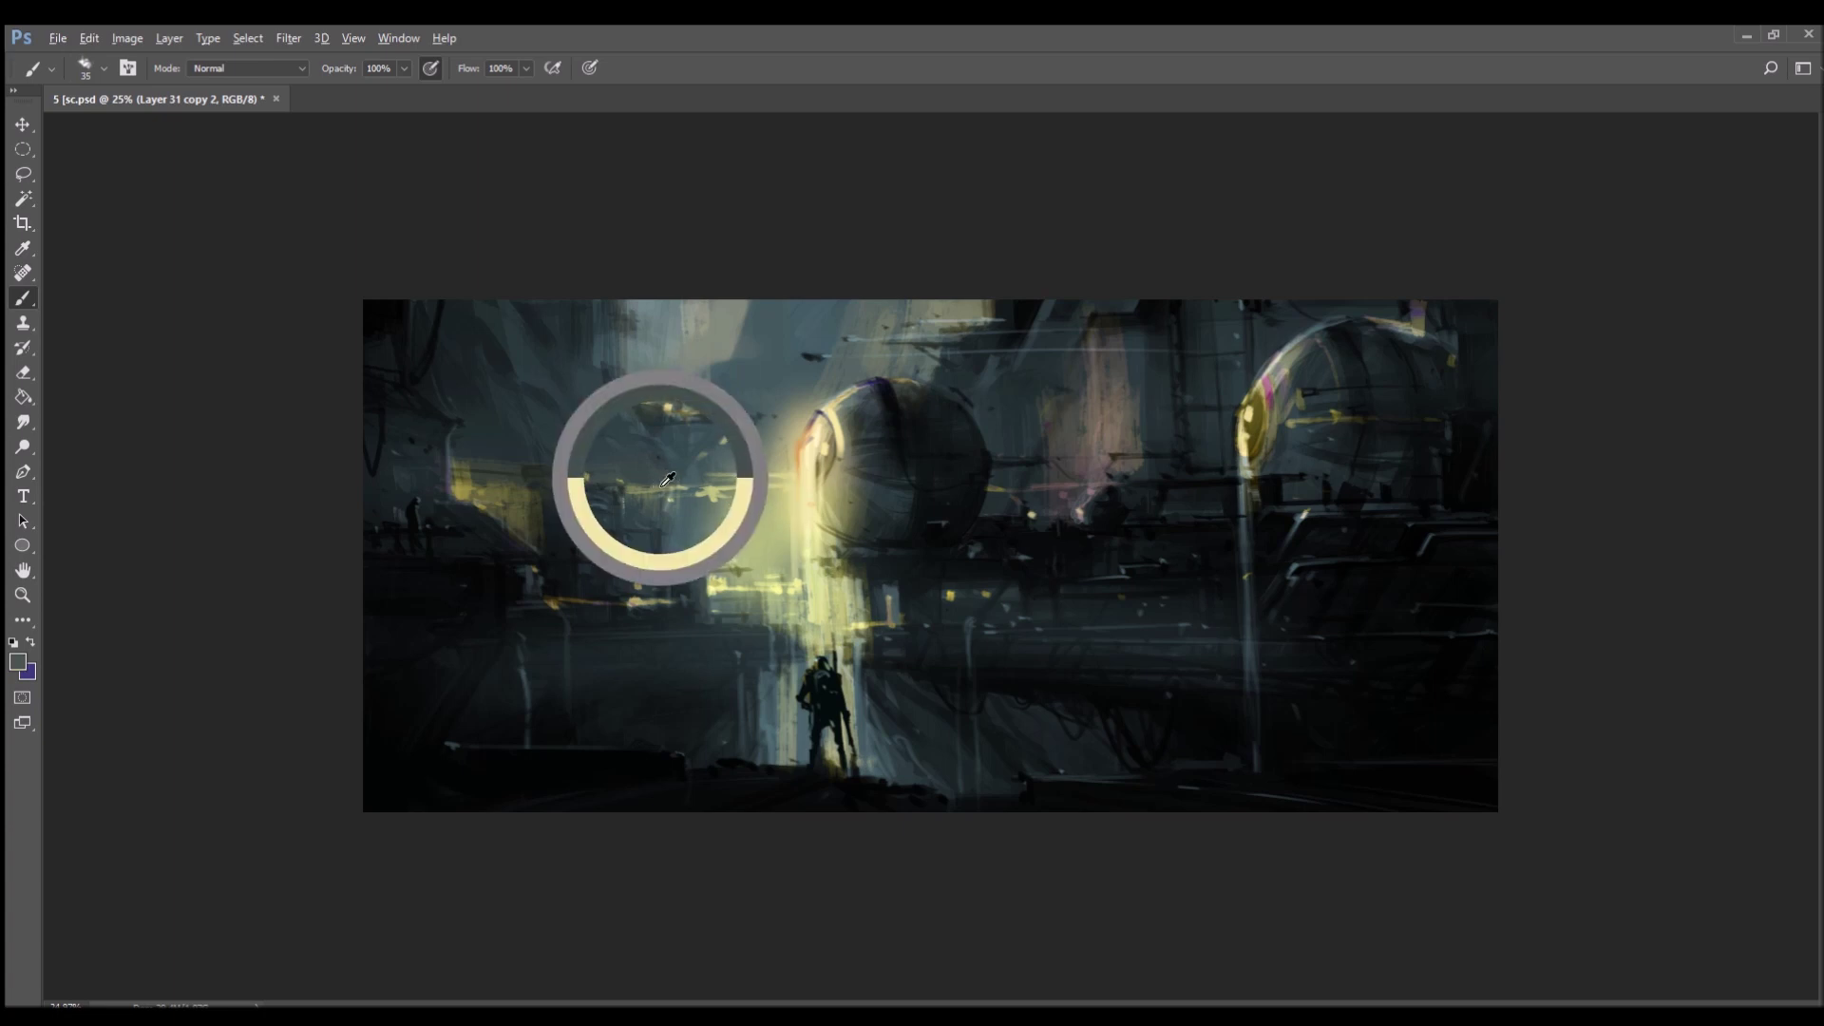
{"action": "left_click_drag", "start_coordinate": [686, 485], "coordinate": [624, 487]}
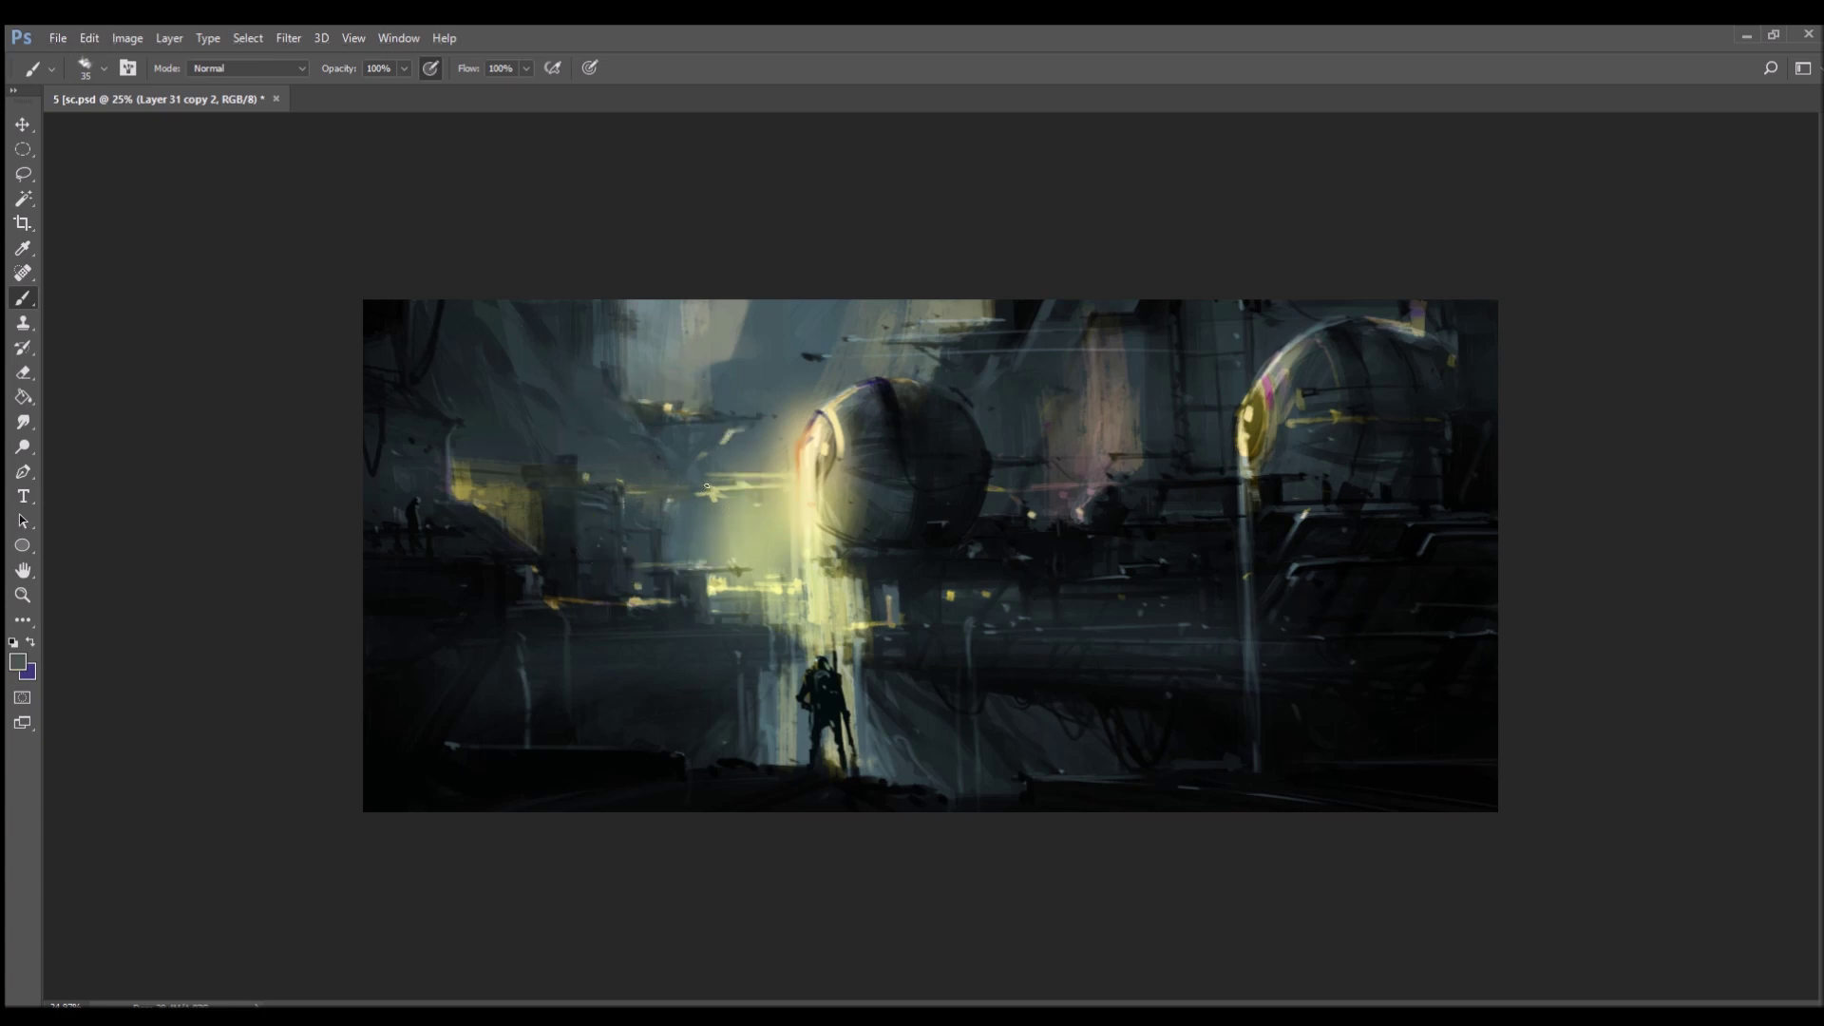
{"action": "left_click", "coordinate": [700, 500], "text": "alt"}
{"action": "left_click", "coordinate": [711, 514], "text": "alt"}
{"action": "key", "text": "alt"}
- Paint sampled pale yellow highlights on the right sphere's rim, the platform below and the tower between the spheres with a fine brush
{"action": "left_click", "coordinate": [807, 462], "text": "alt"}
{"action": "left_click_drag", "start_coordinate": [1271, 366], "coordinate": [1237, 453]}
{"action": "left_click_drag", "start_coordinate": [1127, 624], "coordinate": [1183, 624]}
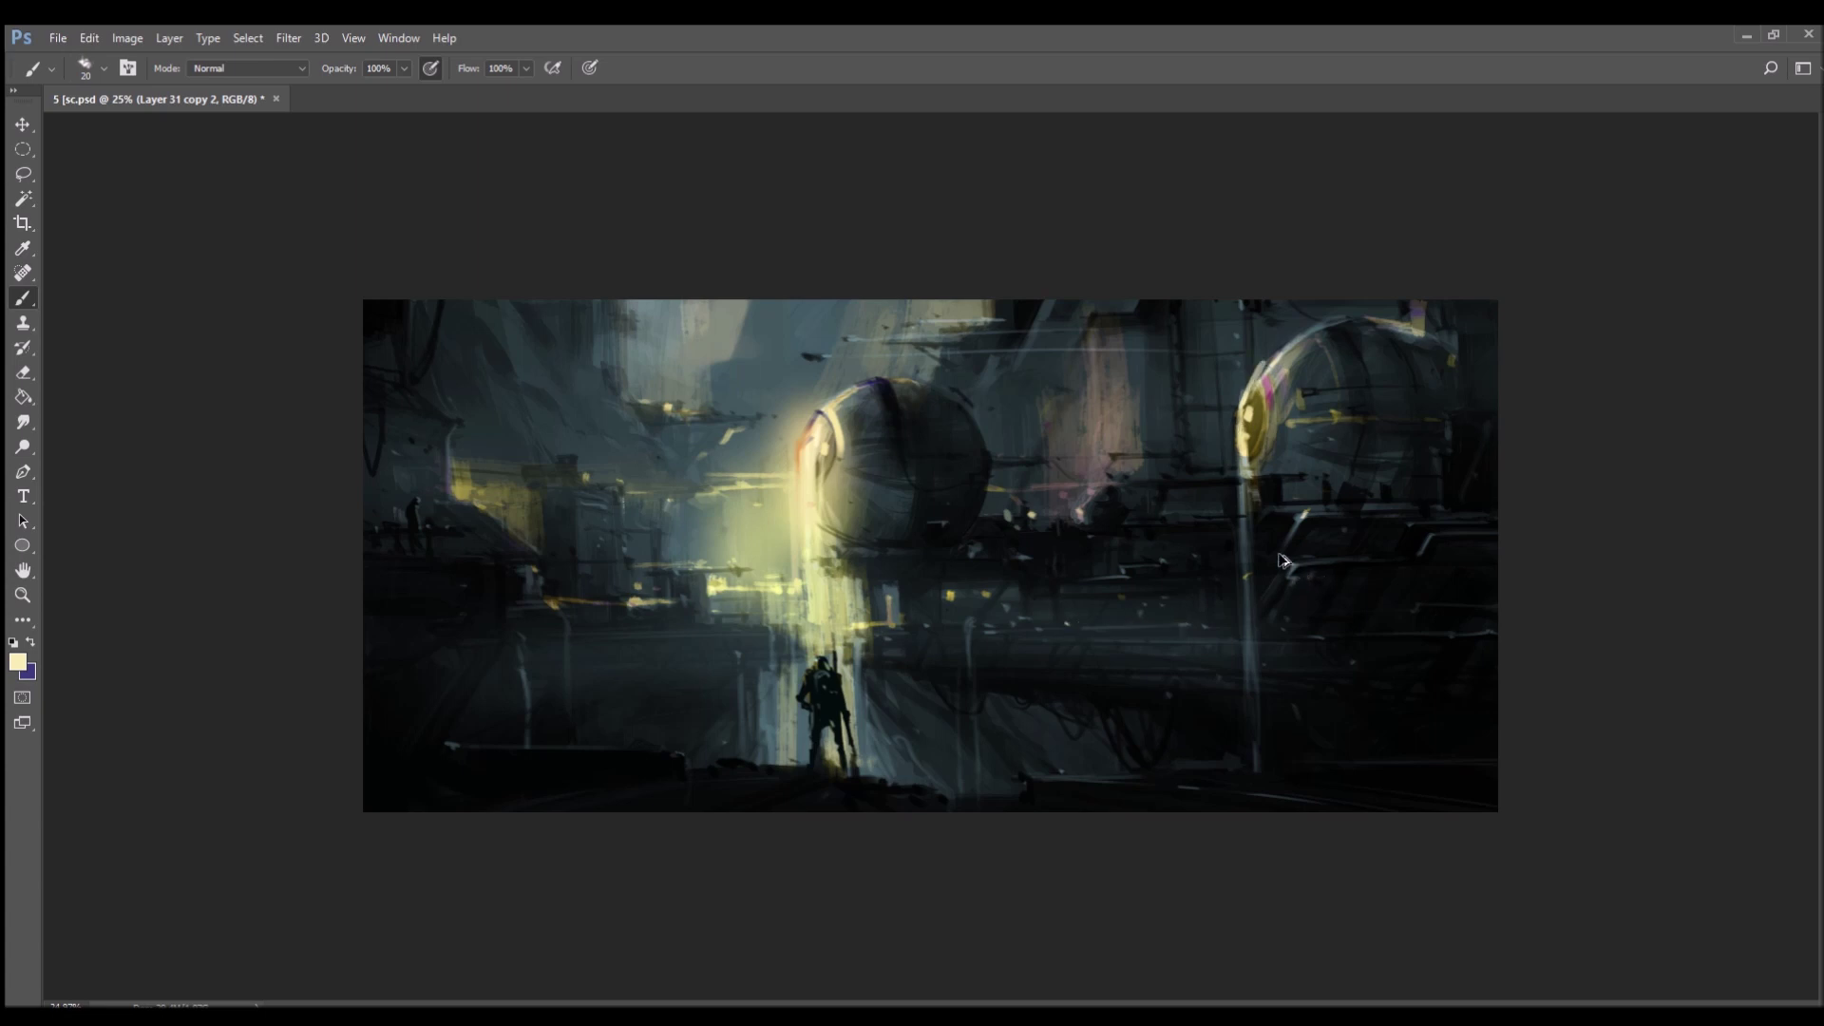
{"action": "left_click_drag", "start_coordinate": [1124, 325], "coordinate": [1131, 425]}
{"action": "left_click_drag", "start_coordinate": [1107, 453], "coordinate": [1162, 451]}
- Refine the surface lines of the left sphere and the base of the right sphere with a 20 px brush in sampled tones
{"action": "left_click", "coordinate": [1014, 319], "text": "alt"}
{"action": "left_click", "coordinate": [550, 439], "text": "alt"}
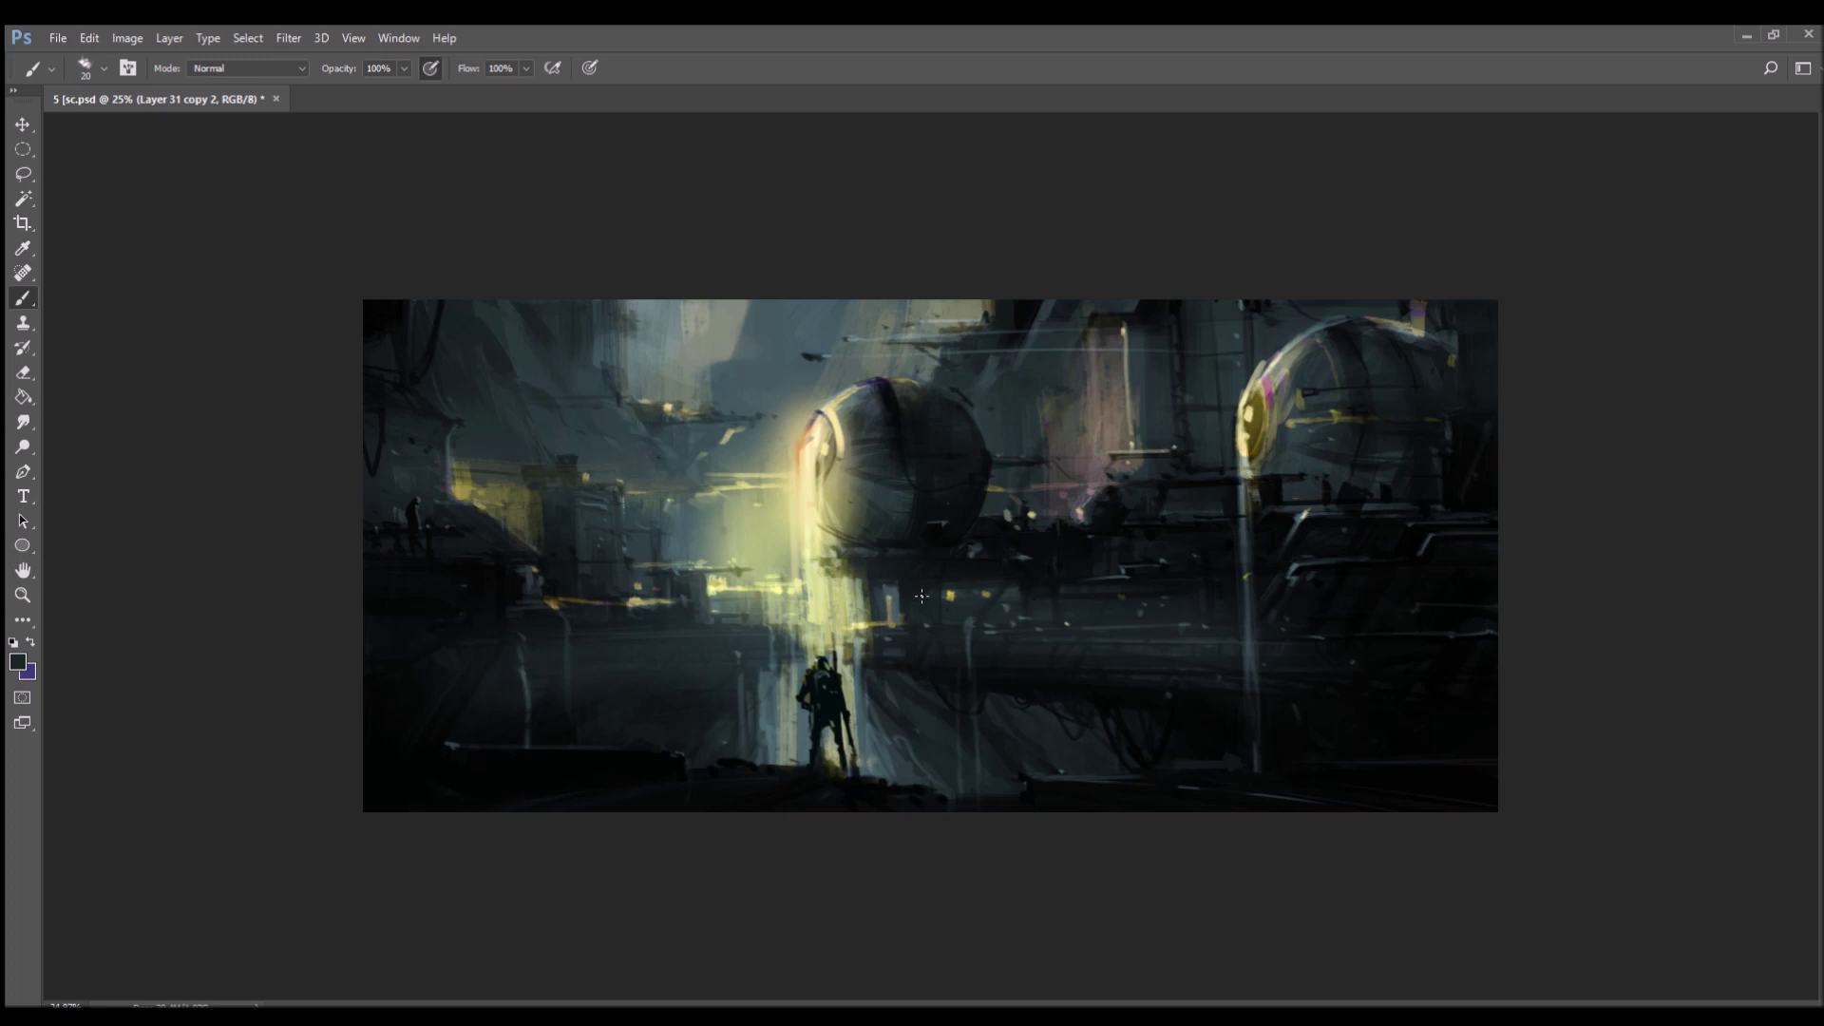
{"action": "left_click", "coordinate": [839, 458], "text": "alt"}
{"action": "left_click", "coordinate": [902, 444], "text": "alt"}
{"action": "left_click_drag", "start_coordinate": [826, 404], "coordinate": [850, 494]}
{"action": "left_click", "coordinate": [1281, 447], "text": "alt"}
{"action": "left_click", "coordinate": [1366, 467], "text": "alt"}
{"action": "left_click_drag", "start_coordinate": [1364, 479], "coordinate": [1355, 500]}
- Draw thin sampled-colour water streaks left of the figure and long fine lines across the lower-right platforms
{"action": "left_click", "coordinate": [587, 646], "text": "alt"}
{"action": "left_click_drag", "start_coordinate": [688, 656], "coordinate": [703, 768]}
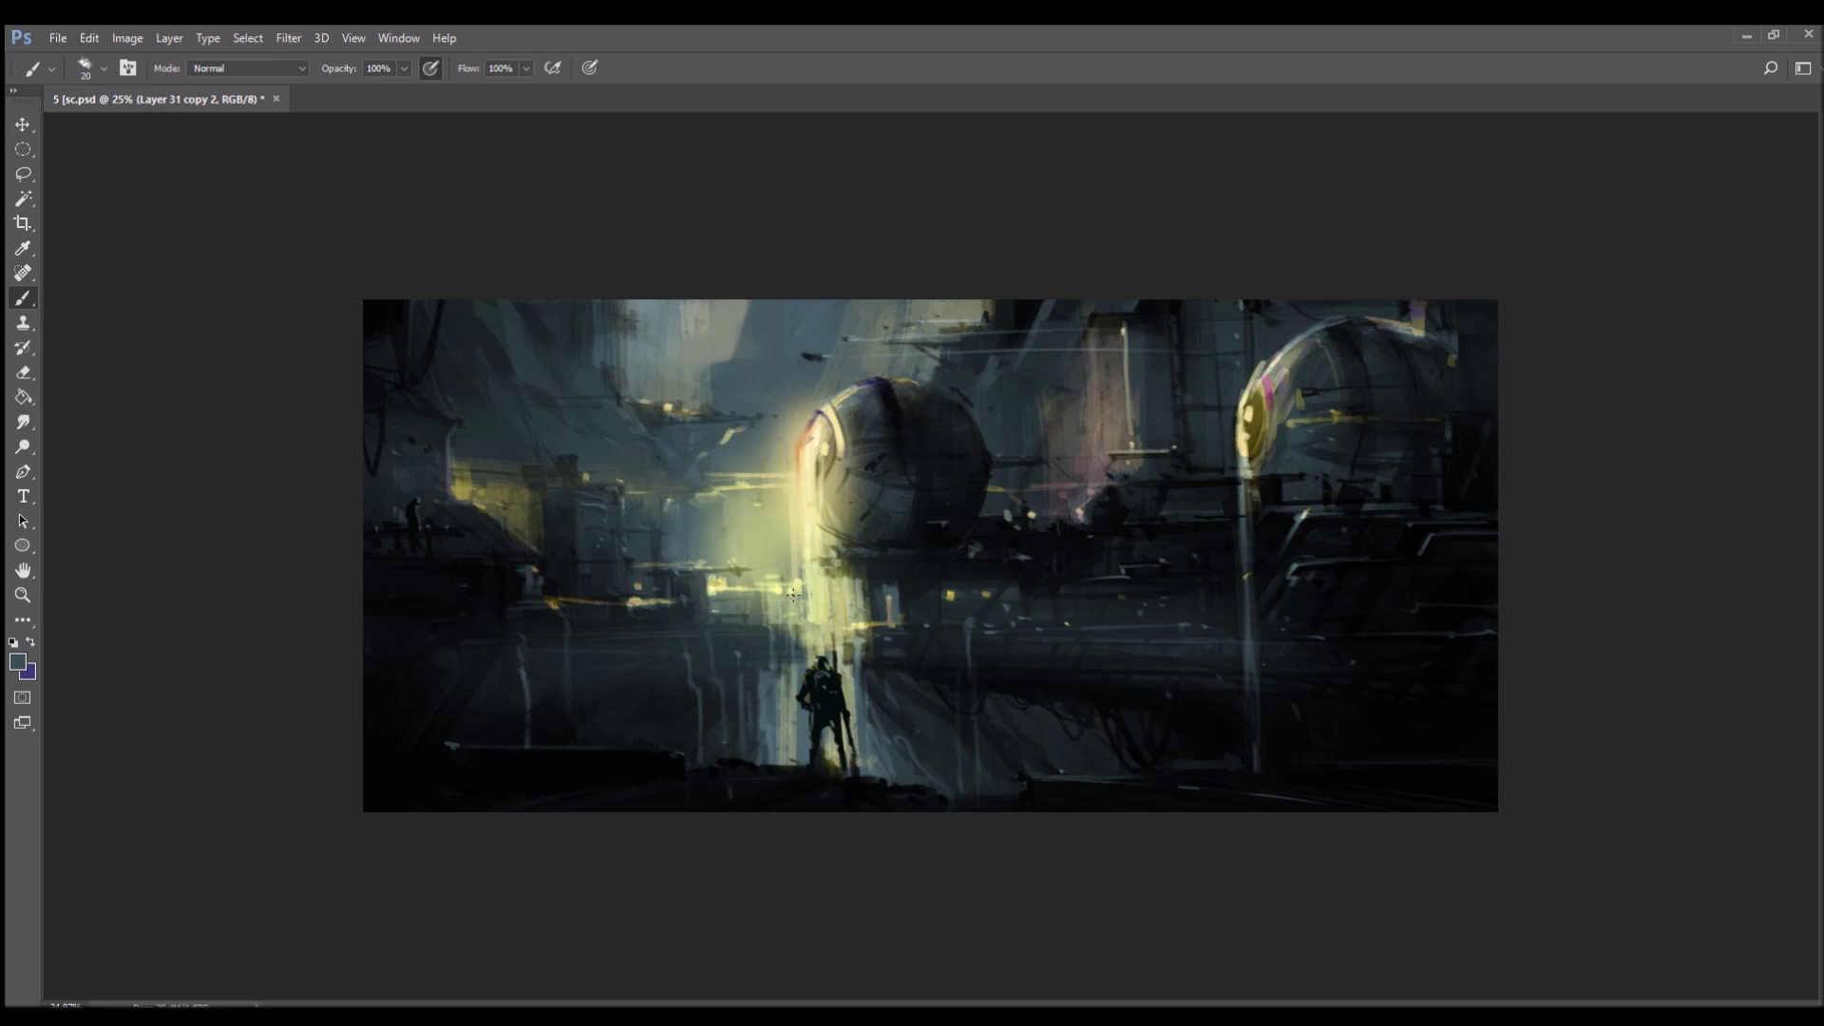
{"action": "left_click", "coordinate": [1143, 363], "text": "alt"}
{"action": "left_click", "coordinate": [1185, 383], "text": "alt"}
{"action": "left_click", "coordinate": [1208, 663], "text": "alt"}
{"action": "left_click_drag", "start_coordinate": [1206, 650], "coordinate": [1488, 653]}
{"action": "left_click_drag", "start_coordinate": [1145, 693], "coordinate": [1469, 719]}
- Enlarge the brush to 125 px, paint dark sampled structure into the lower-left foreground, and reduce the brush to 30 px
{"action": "left_click", "coordinate": [361, 762], "text": "alt"}
{"action": "key", "text": "]"}
{"action": "key", "text": "]"}
{"action": "key", "text": "]"}
{"action": "key", "text": "]"}
{"action": "key", "text": "]"}
{"action": "key", "text": "]"}
{"action": "key", "text": "]"}
{"action": "left_click", "coordinate": [634, 728], "text": "alt"}
{"action": "left_click_drag", "start_coordinate": [397, 691], "coordinate": [388, 715]}
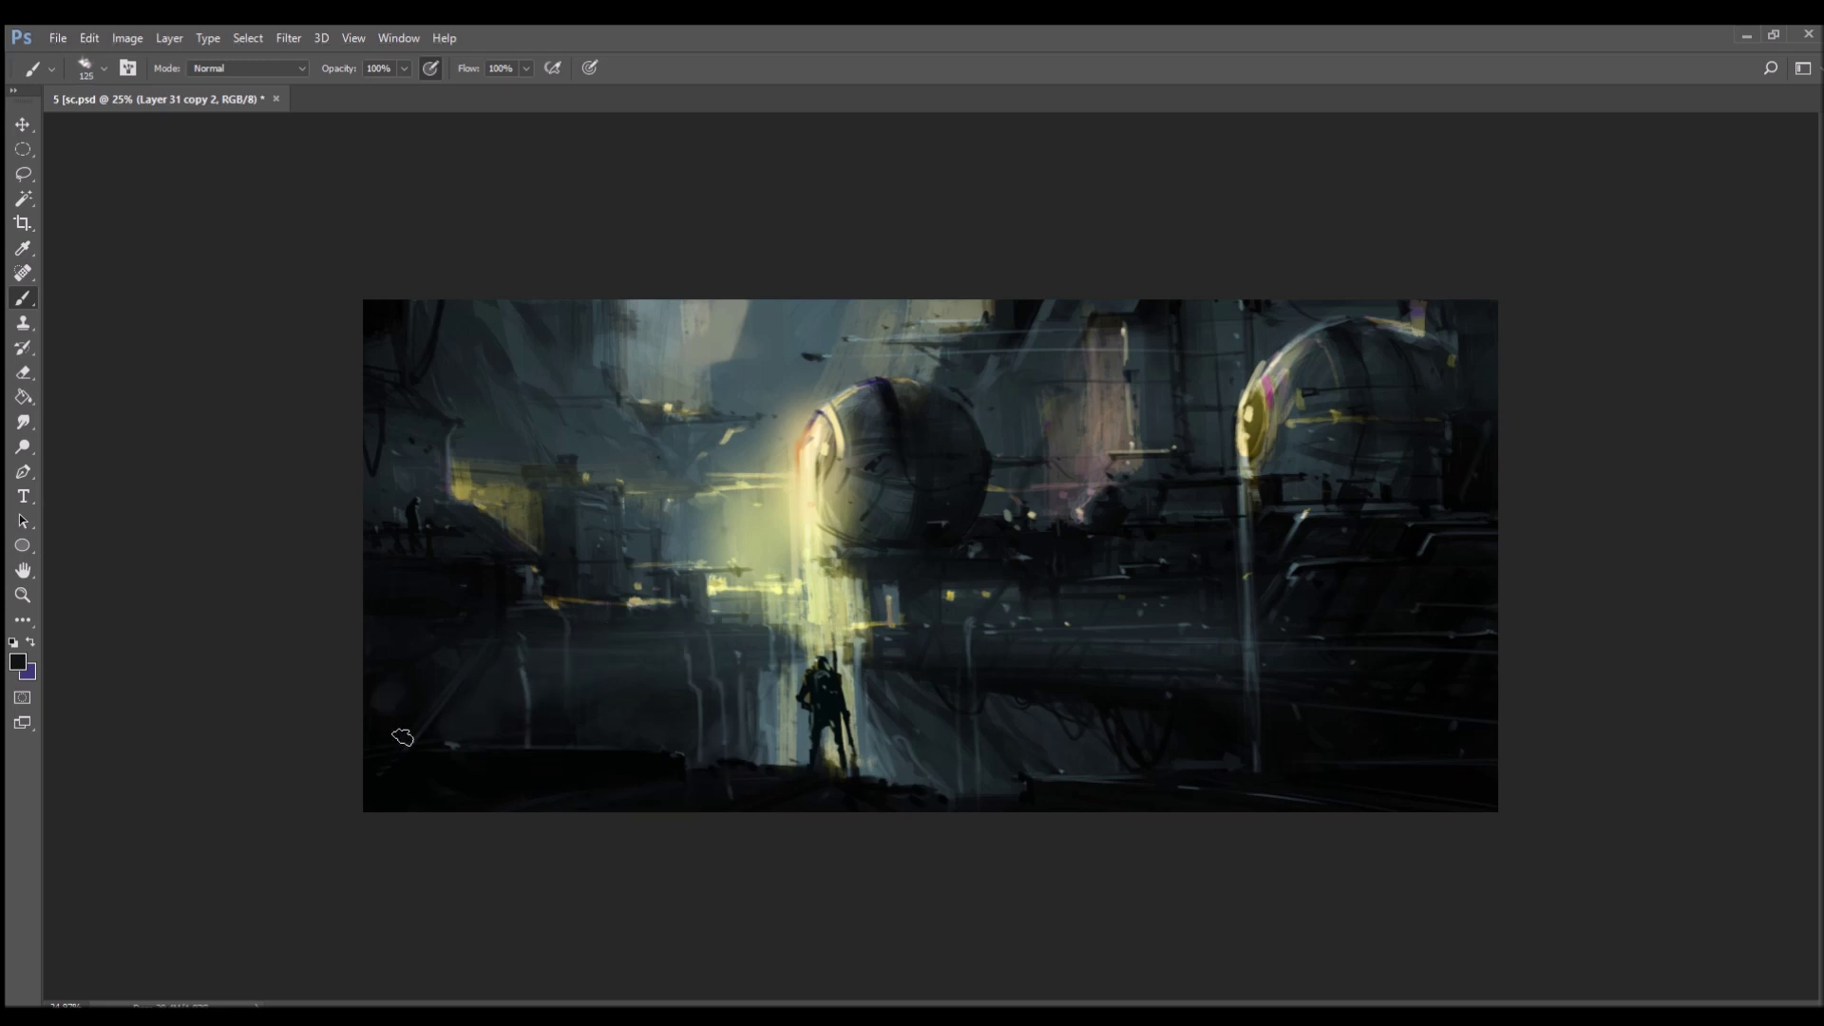
{"action": "key", "text": "bracketleft"}
{"action": "key", "text": "bracketleft"}
{"action": "key", "text": "bracketleft"}
{"action": "key", "text": "bracketleft"}
{"action": "key", "text": "bracketleft"}
{"action": "key", "text": "bracketleft"}
{"action": "key", "text": "bracketleft"}
{"action": "key", "text": "bracketleft"}
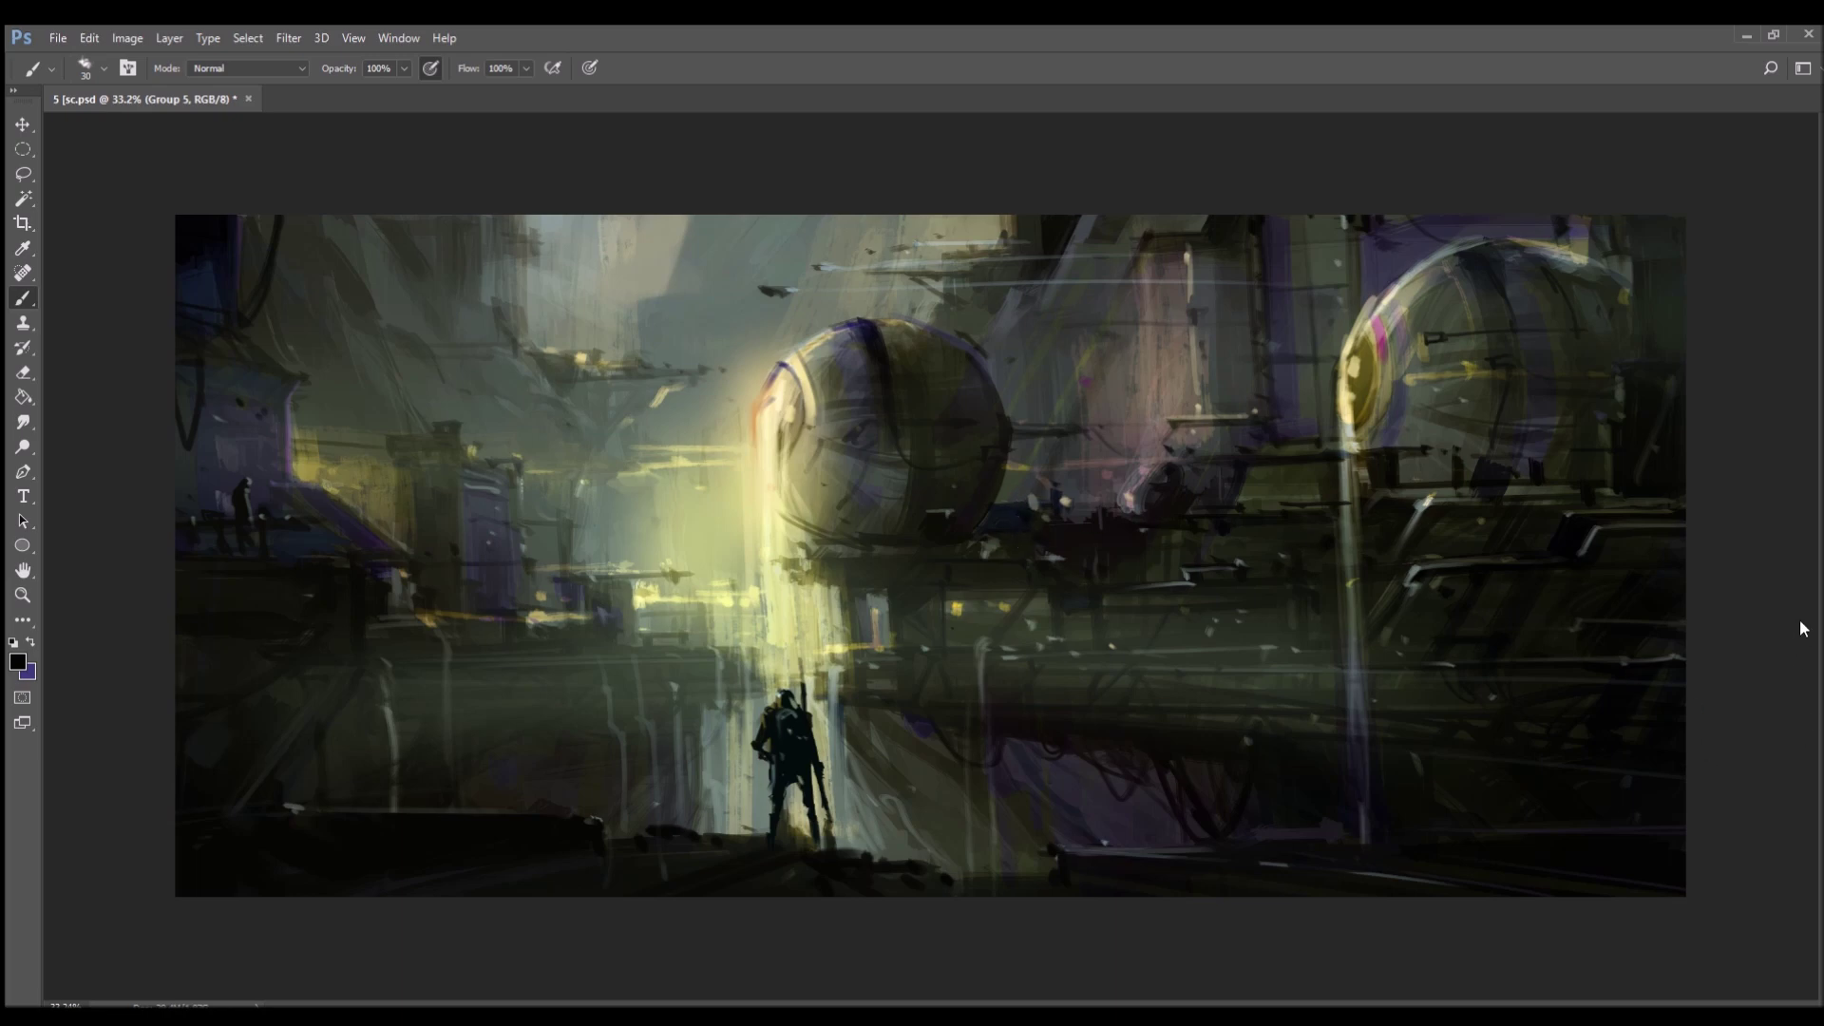
- On a new layer, paint a bright orange glow over the left sphere's pouring rim and the right sphere's opening with a 300 px brush
{"action": "left_click", "coordinate": [1649, 604]}
{"action": "key", "text": "bracketright"}
{"action": "key", "text": "bracketright"}
{"action": "key", "text": "bracketright"}
{"action": "key", "text": "bracketright"}
{"action": "key", "text": "bracketright"}
{"action": "key", "text": "bracketright"}
{"action": "key", "text": "bracketright"}
{"action": "key", "text": "bracketright"}
{"action": "key", "text": "bracketright"}
{"action": "key", "text": "bracketright"}
{"action": "key", "text": "bracketright"}
{"action": "key", "text": "bracketright"}
{"action": "key", "text": "i"}
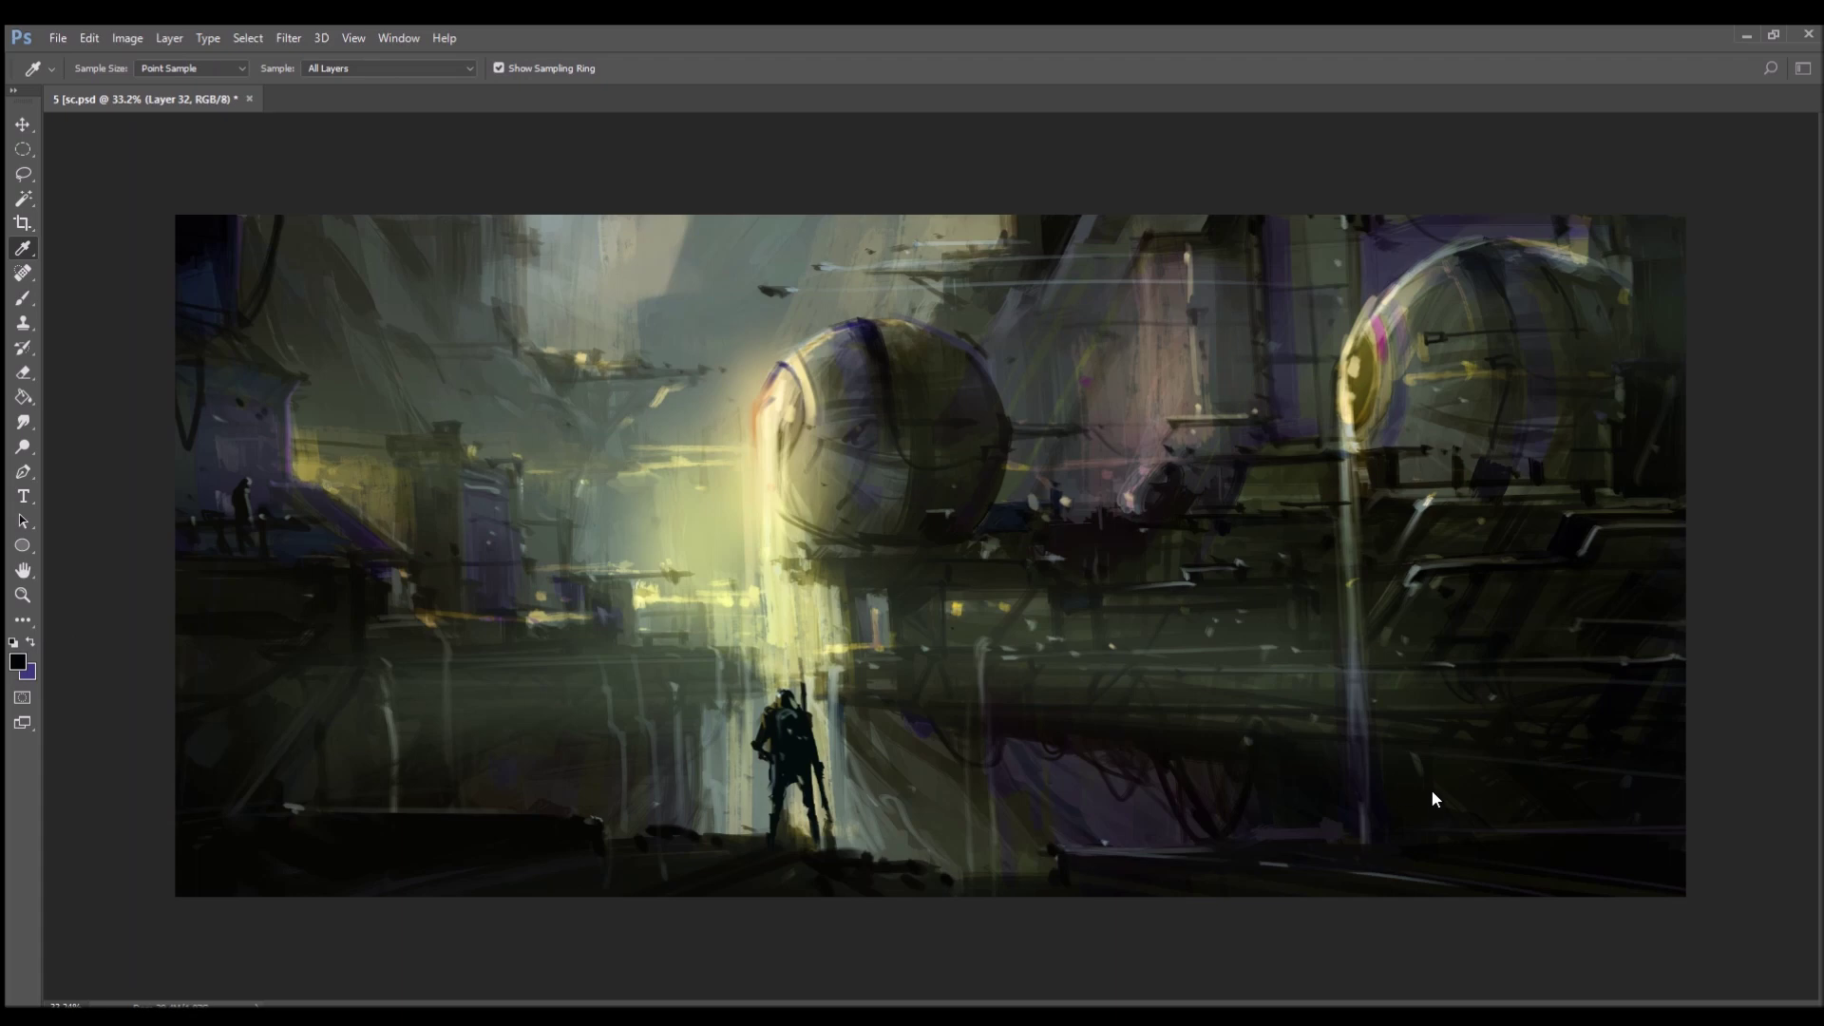
{"action": "left_click", "coordinate": [1392, 591]}
{"action": "left_click", "coordinate": [1594, 574]}
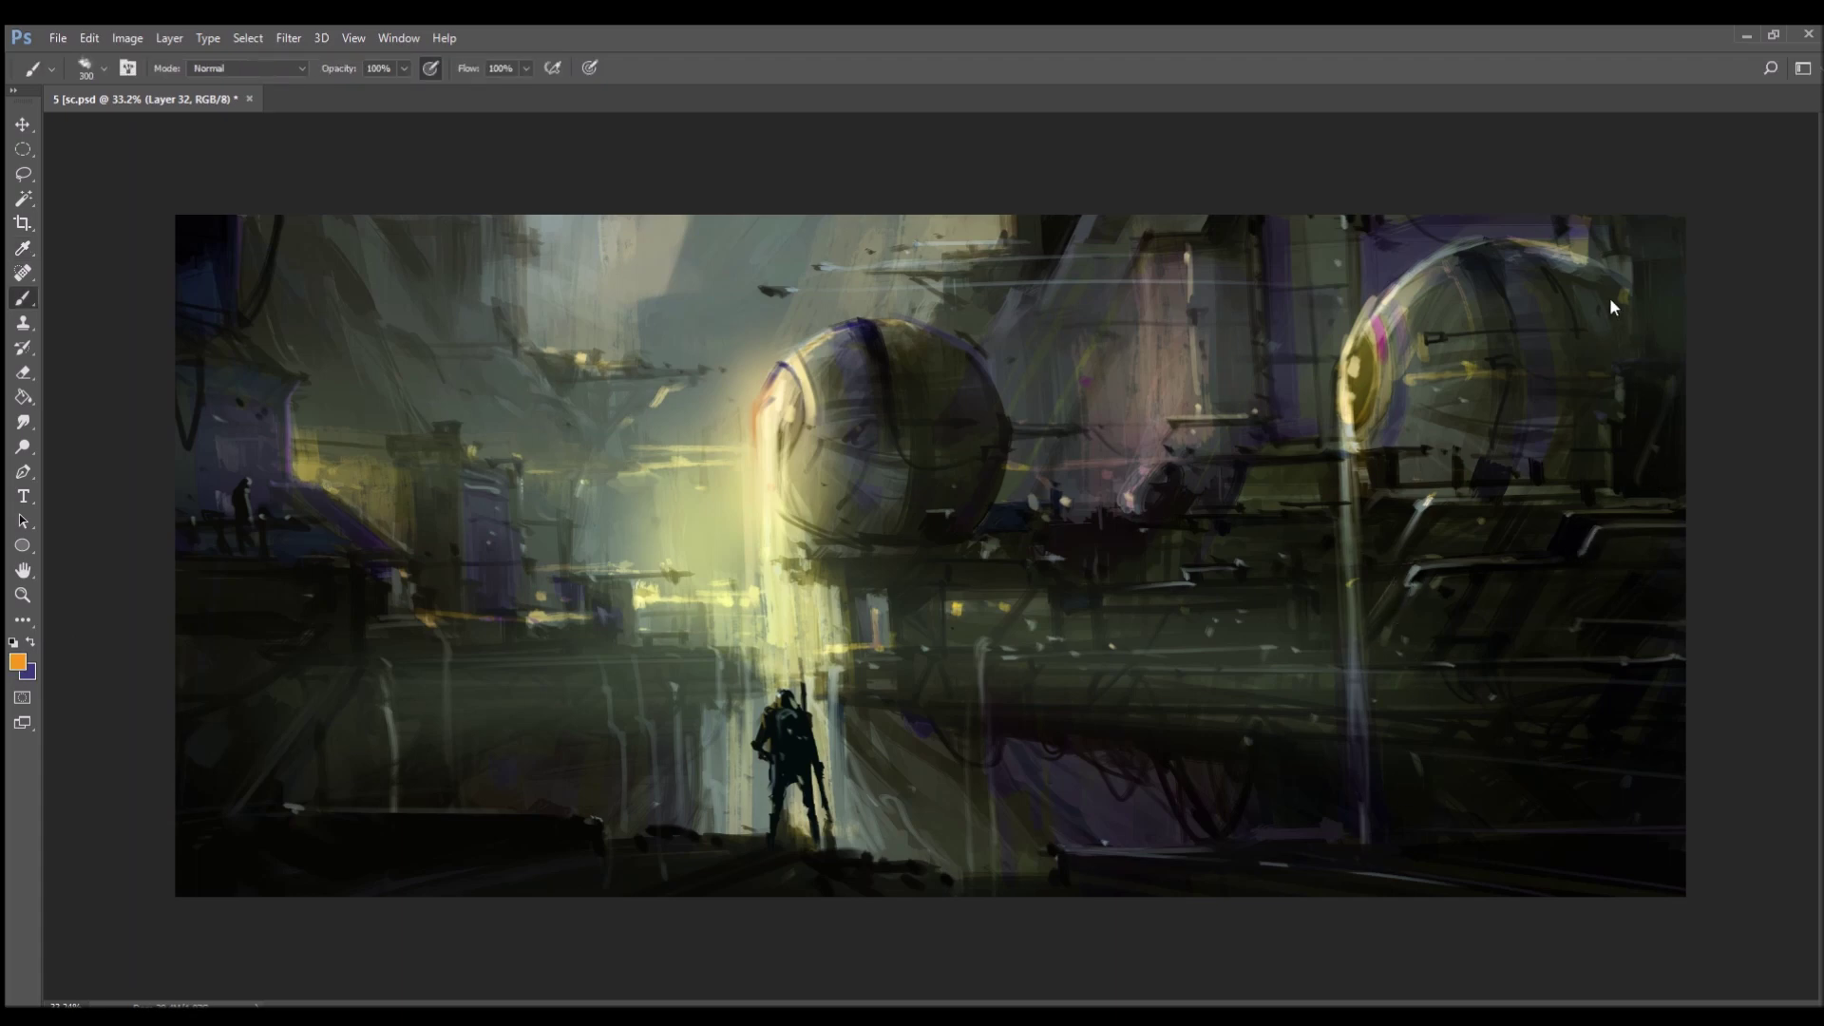
{"action": "mouse_move", "coordinate": [791, 385]}
{"action": "left_mouse_down"}
{"action": "mouse_move", "coordinate": [806, 506]}
{"action": "mouse_move", "coordinate": [853, 591]}
{"action": "mouse_move", "coordinate": [774, 538]}
{"action": "mouse_move", "coordinate": [739, 578]}
{"action": "mouse_move", "coordinate": [692, 515]}
{"action": "left_mouse_up"}
{"action": "mouse_move", "coordinate": [1368, 361]}
{"action": "left_mouse_down"}
{"action": "mouse_move", "coordinate": [1391, 466]}
{"action": "mouse_move", "coordinate": [1295, 393]}
{"action": "left_mouse_up"}
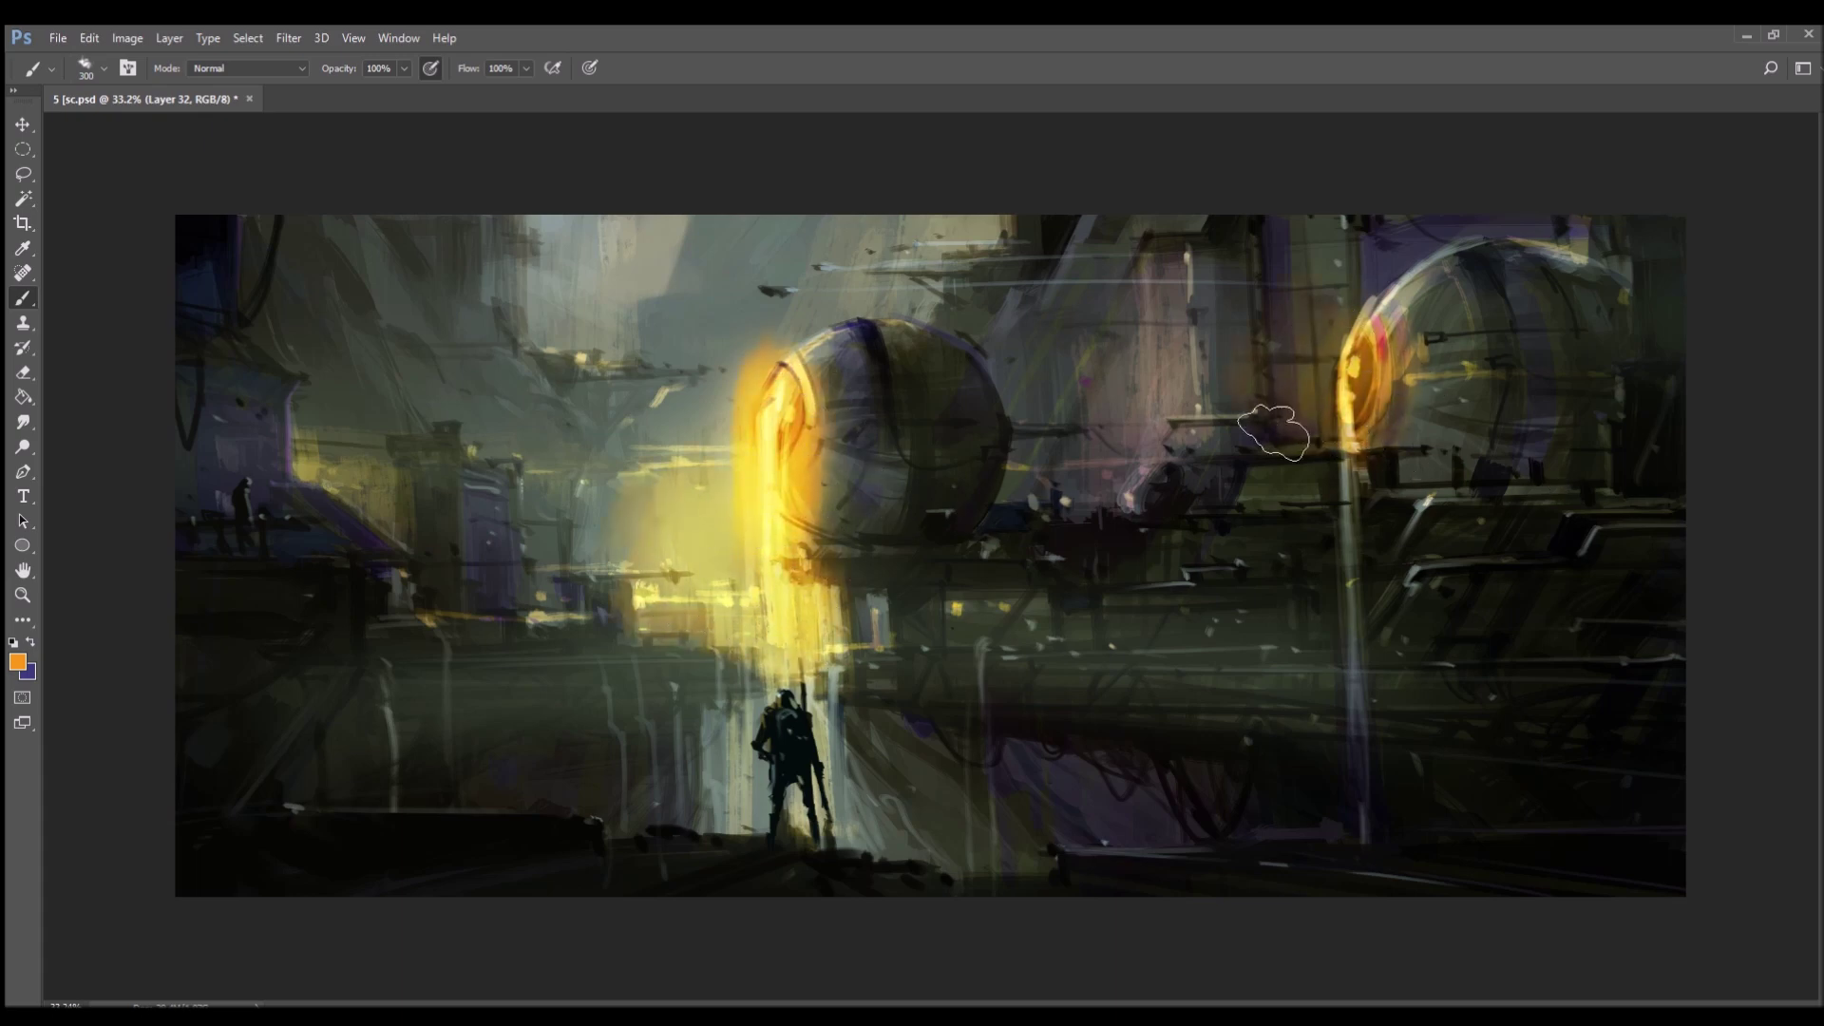
- Extend the orange glow down the waterfall on both sides of the foreground figure
{"action": "left_click_drag", "start_coordinate": [825, 670], "coordinate": [829, 760]}
{"action": "left_click_drag", "start_coordinate": [745, 708], "coordinate": [736, 812]}
{"action": "left_click_drag", "start_coordinate": [879, 722], "coordinate": [859, 803]}
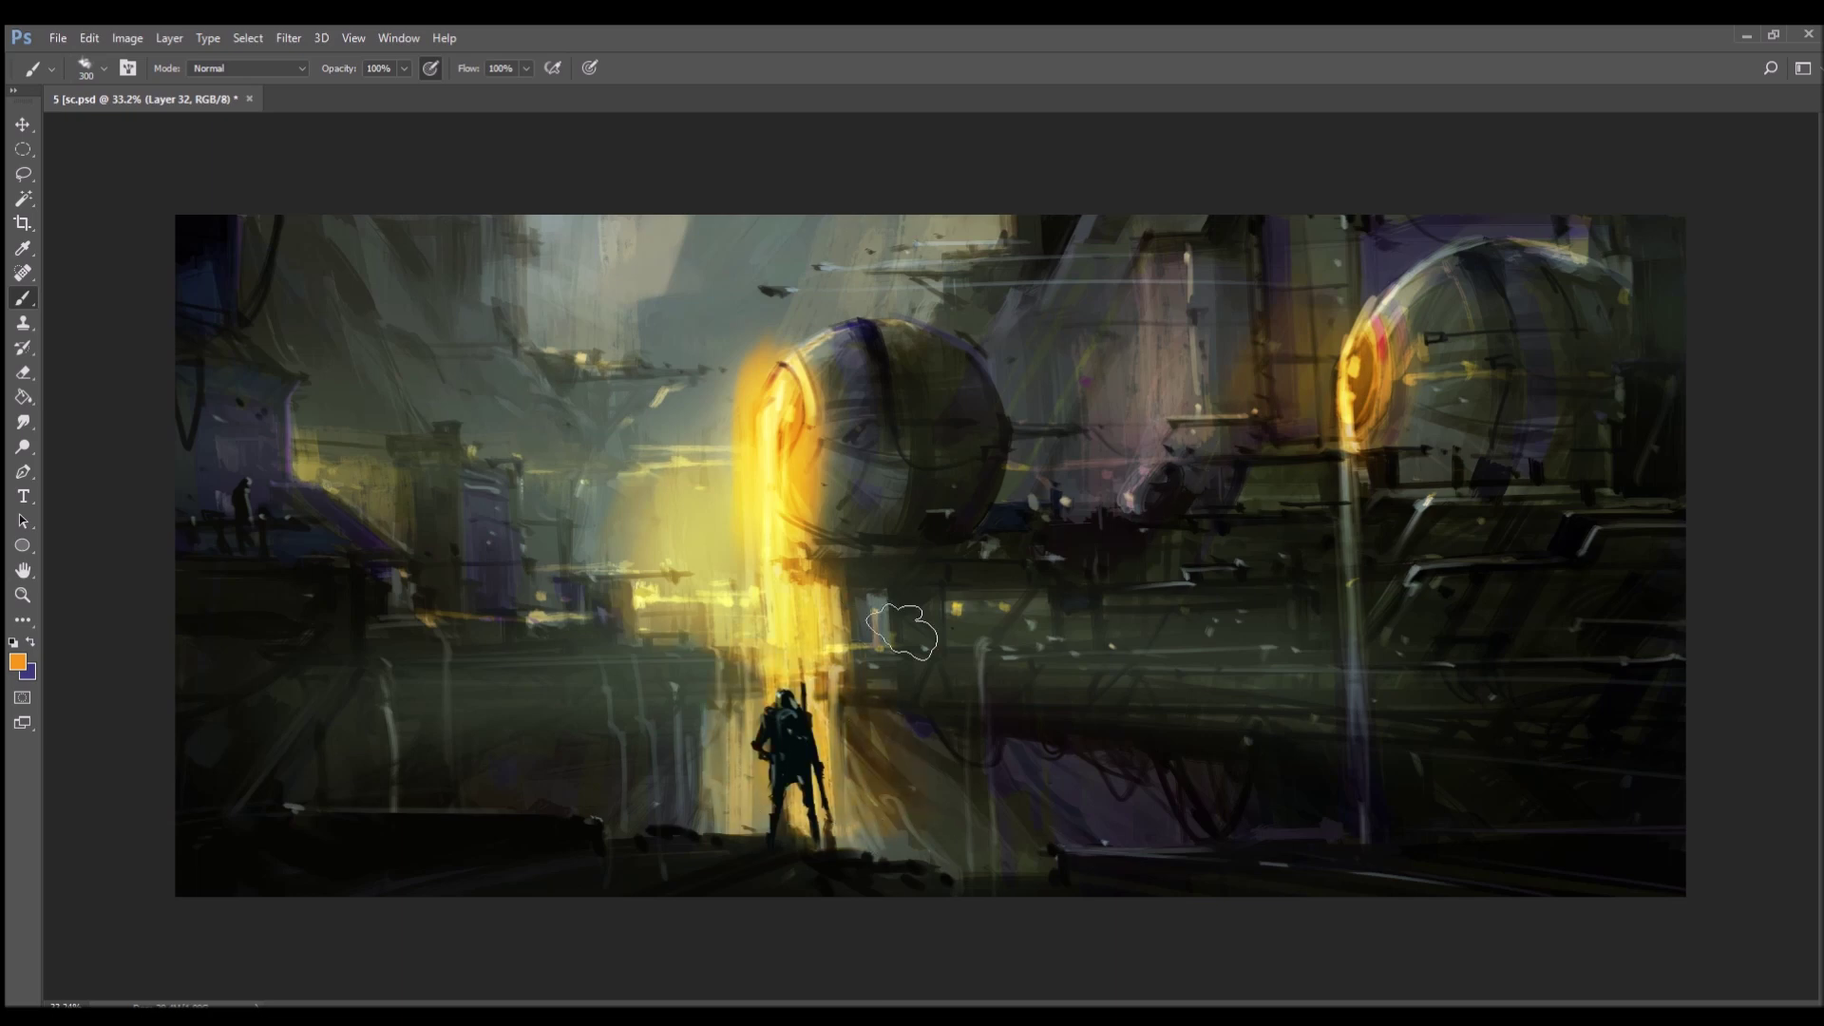
- Glaze orange light over the upper sky, the left buildings, the distant haze and the top of the left sphere
{"action": "mouse_move", "coordinate": [784, 477]}
{"action": "left_mouse_down"}
{"action": "mouse_move", "coordinate": [667, 587]}
{"action": "mouse_move", "coordinate": [653, 416]}
{"action": "mouse_move", "coordinate": [539, 282]}
{"action": "left_mouse_up"}
{"action": "left_click_drag", "start_coordinate": [313, 397], "coordinate": [366, 437]}
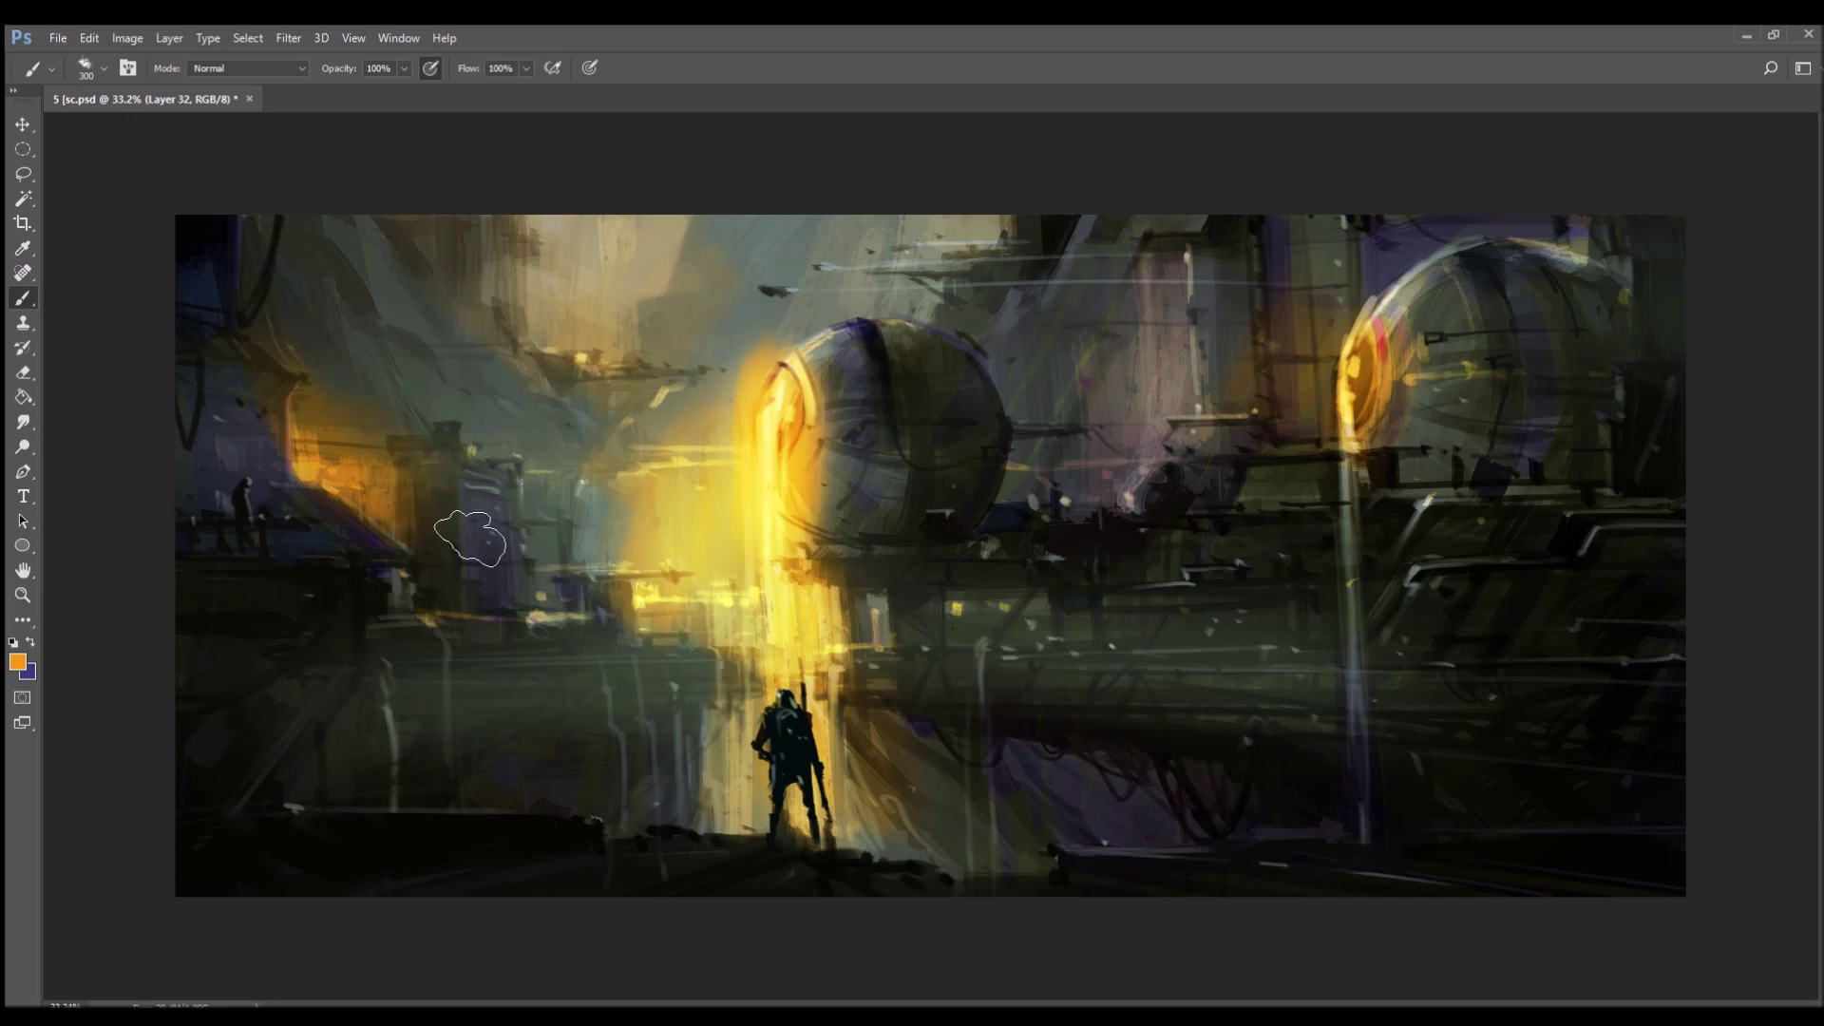
{"action": "left_click_drag", "start_coordinate": [604, 488], "coordinate": [615, 546]}
{"action": "mouse_move", "coordinate": [858, 380]}
{"action": "left_mouse_down"}
{"action": "mouse_move", "coordinate": [974, 311]}
{"action": "mouse_move", "coordinate": [979, 261]}
{"action": "mouse_move", "coordinate": [978, 301]}
{"action": "mouse_move", "coordinate": [852, 356]}
{"action": "left_mouse_up"}
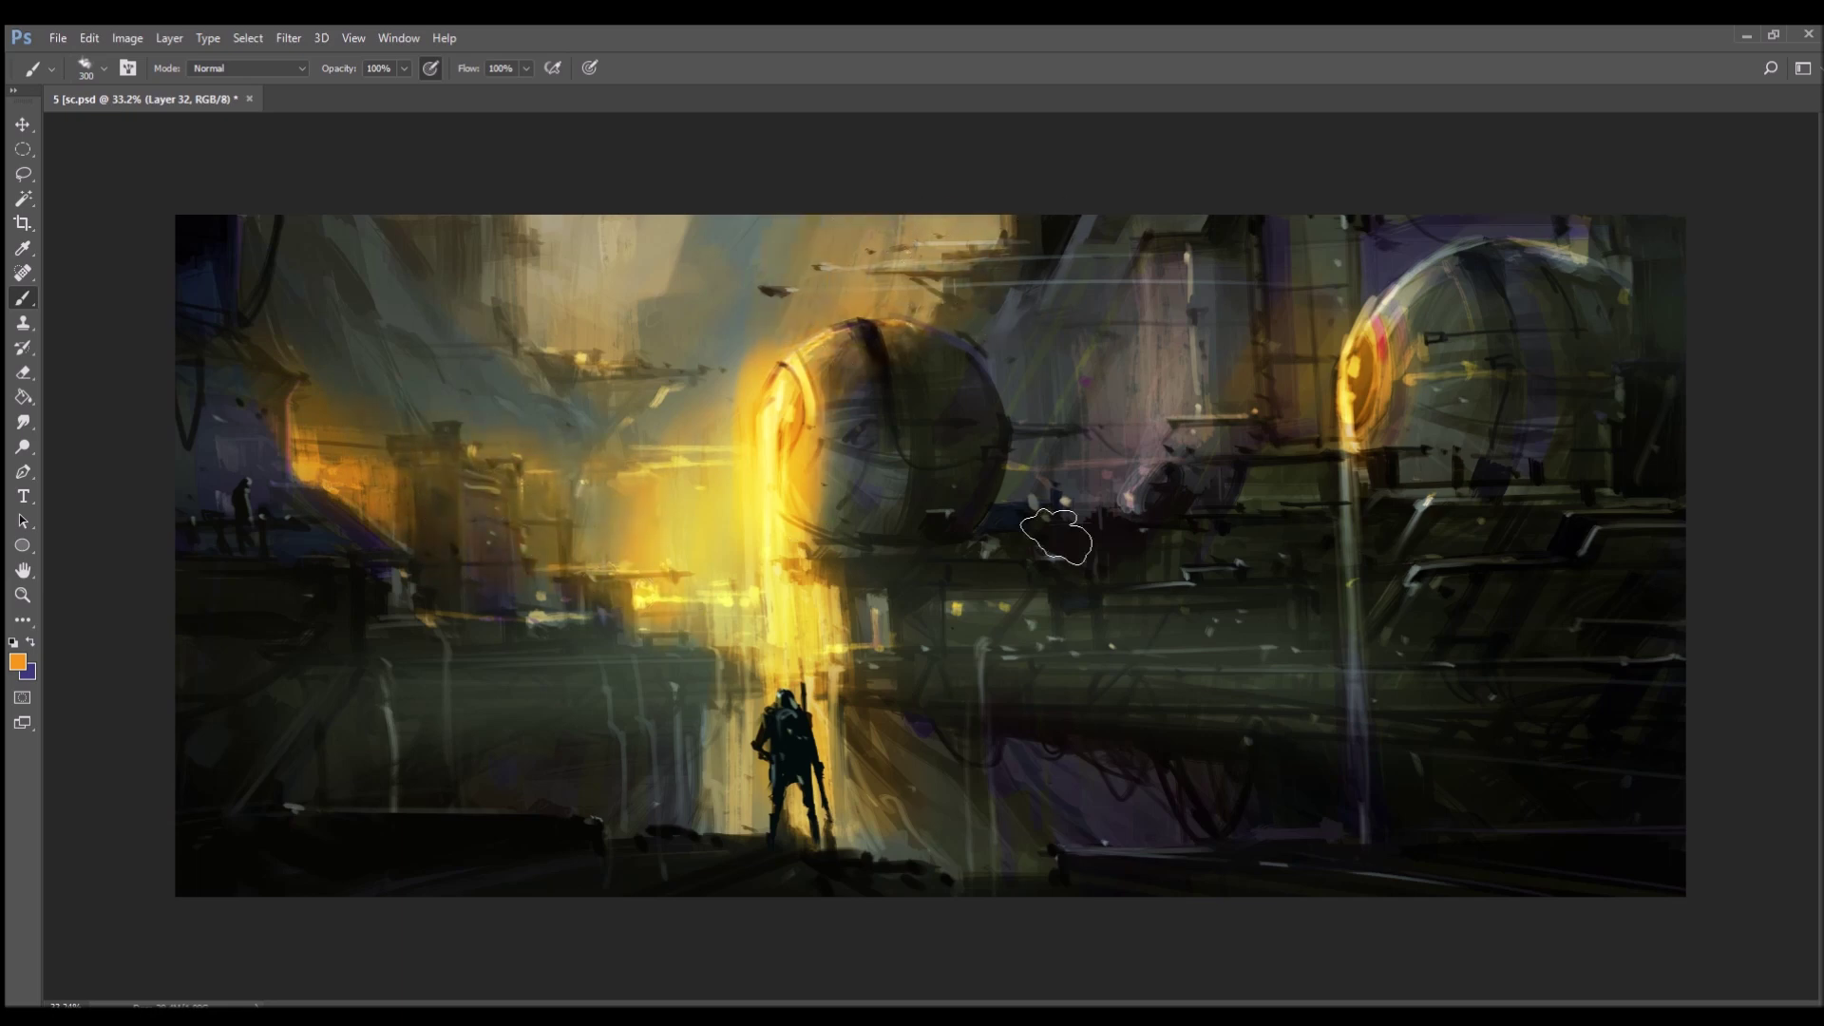
- Reduce the brush to 80 px and paint glowing orange strips down the tower between the spheres
{"action": "key", "text": "bracketleft"}
{"action": "key", "text": "bracketleft"}
{"action": "key", "text": "bracketleft"}
{"action": "key", "text": "bracketleft"}
{"action": "key", "text": "bracketleft"}
{"action": "key", "text": "bracketleft"}
{"action": "key", "text": "bracketleft"}
{"action": "key", "text": "bracketleft"}
{"action": "key", "text": "bracketleft"}
{"action": "mouse_move", "coordinate": [1188, 261]}
{"action": "left_mouse_down"}
{"action": "mouse_move", "coordinate": [1187, 295]}
{"action": "mouse_move", "coordinate": [1145, 281]}
{"action": "mouse_move", "coordinate": [1194, 385]}
{"action": "mouse_move", "coordinate": [1170, 429]}
{"action": "left_mouse_up"}
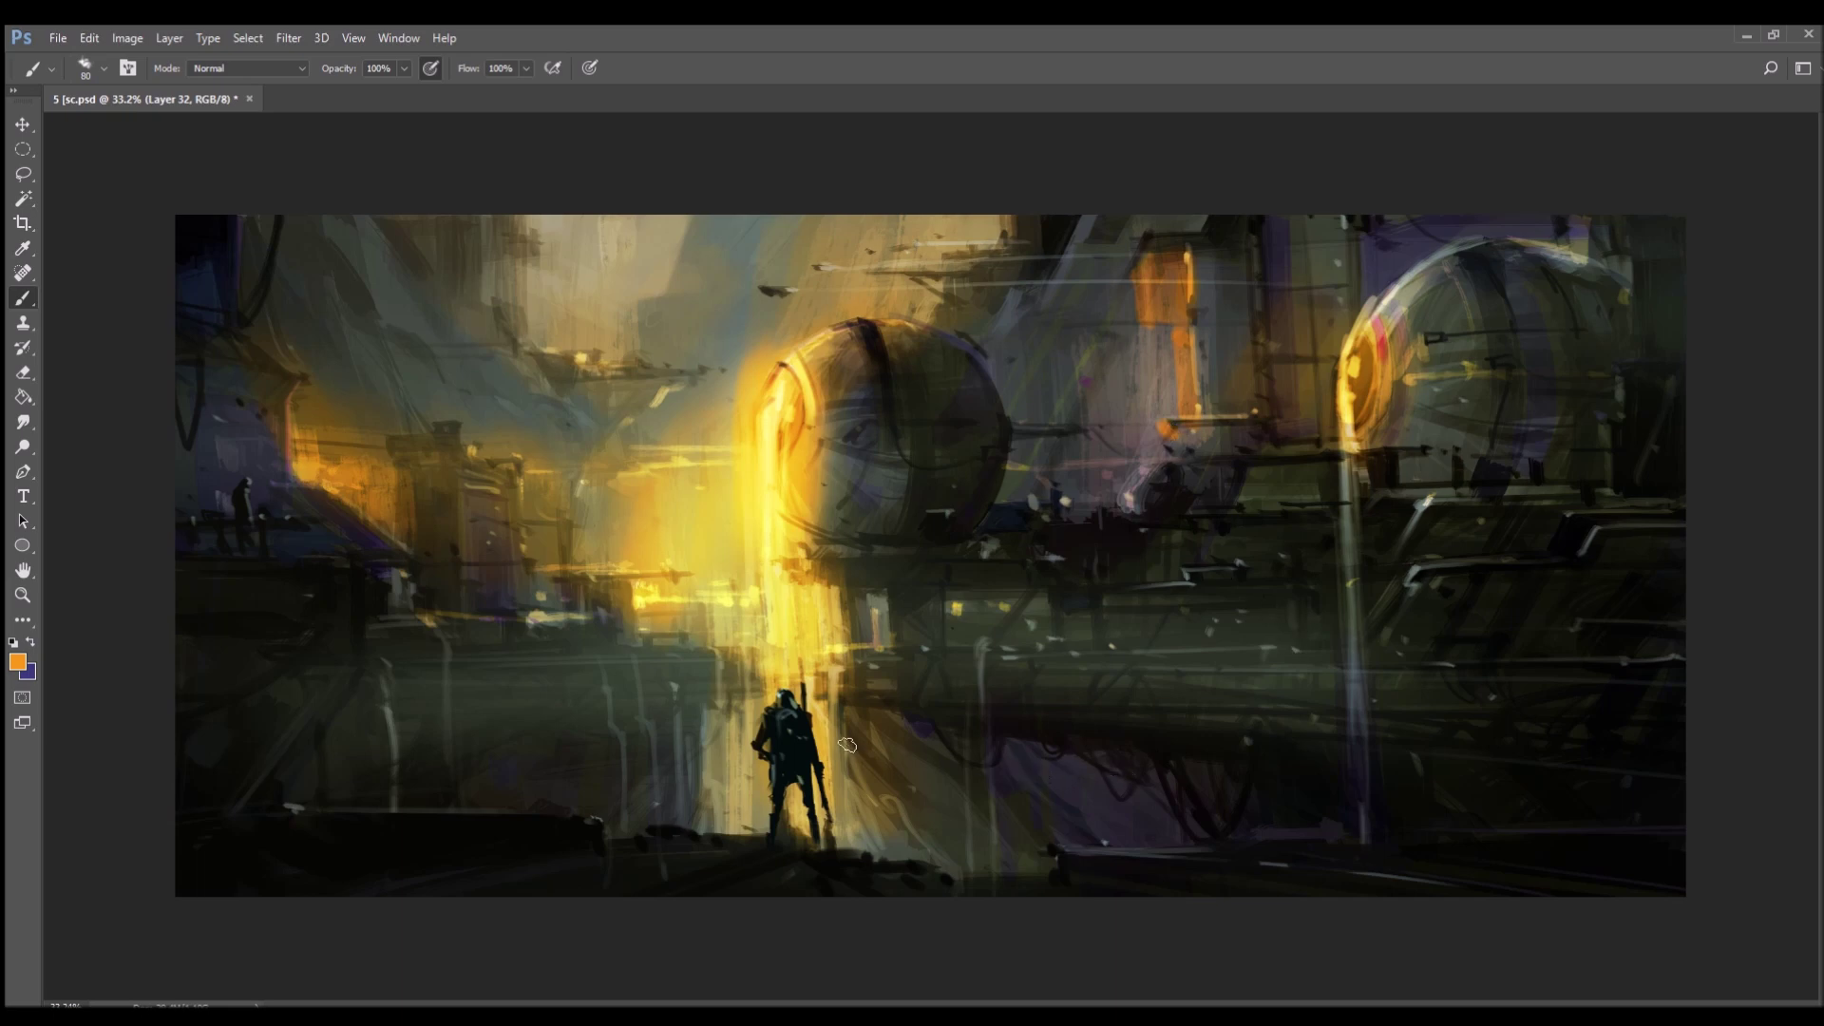
- Add orange accents beside the figure, at the sky's upper edge, in the small window under the left sphere and on the platform lights
{"action": "mouse_move", "coordinate": [788, 803]}
{"action": "left_mouse_down"}
{"action": "mouse_move", "coordinate": [746, 807]}
{"action": "mouse_move", "coordinate": [724, 760]}
{"action": "left_mouse_up"}
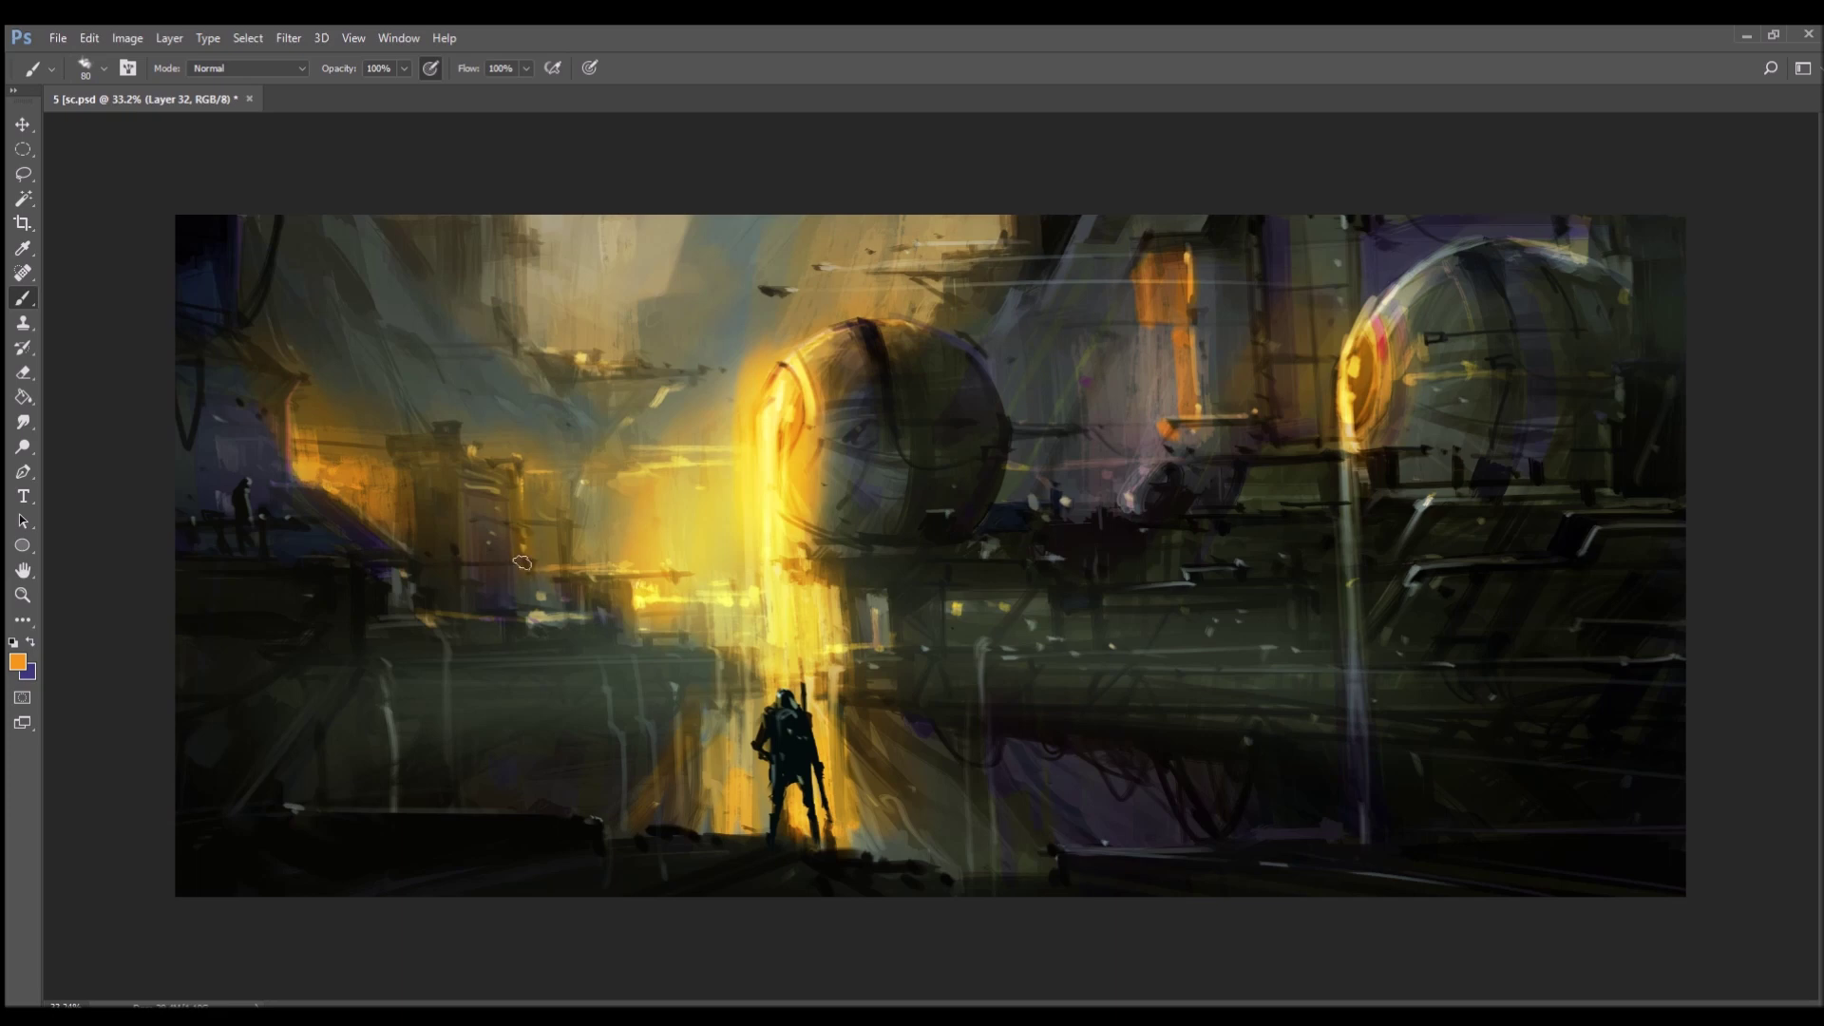
{"action": "left_click_drag", "start_coordinate": [539, 232], "coordinate": [540, 225]}
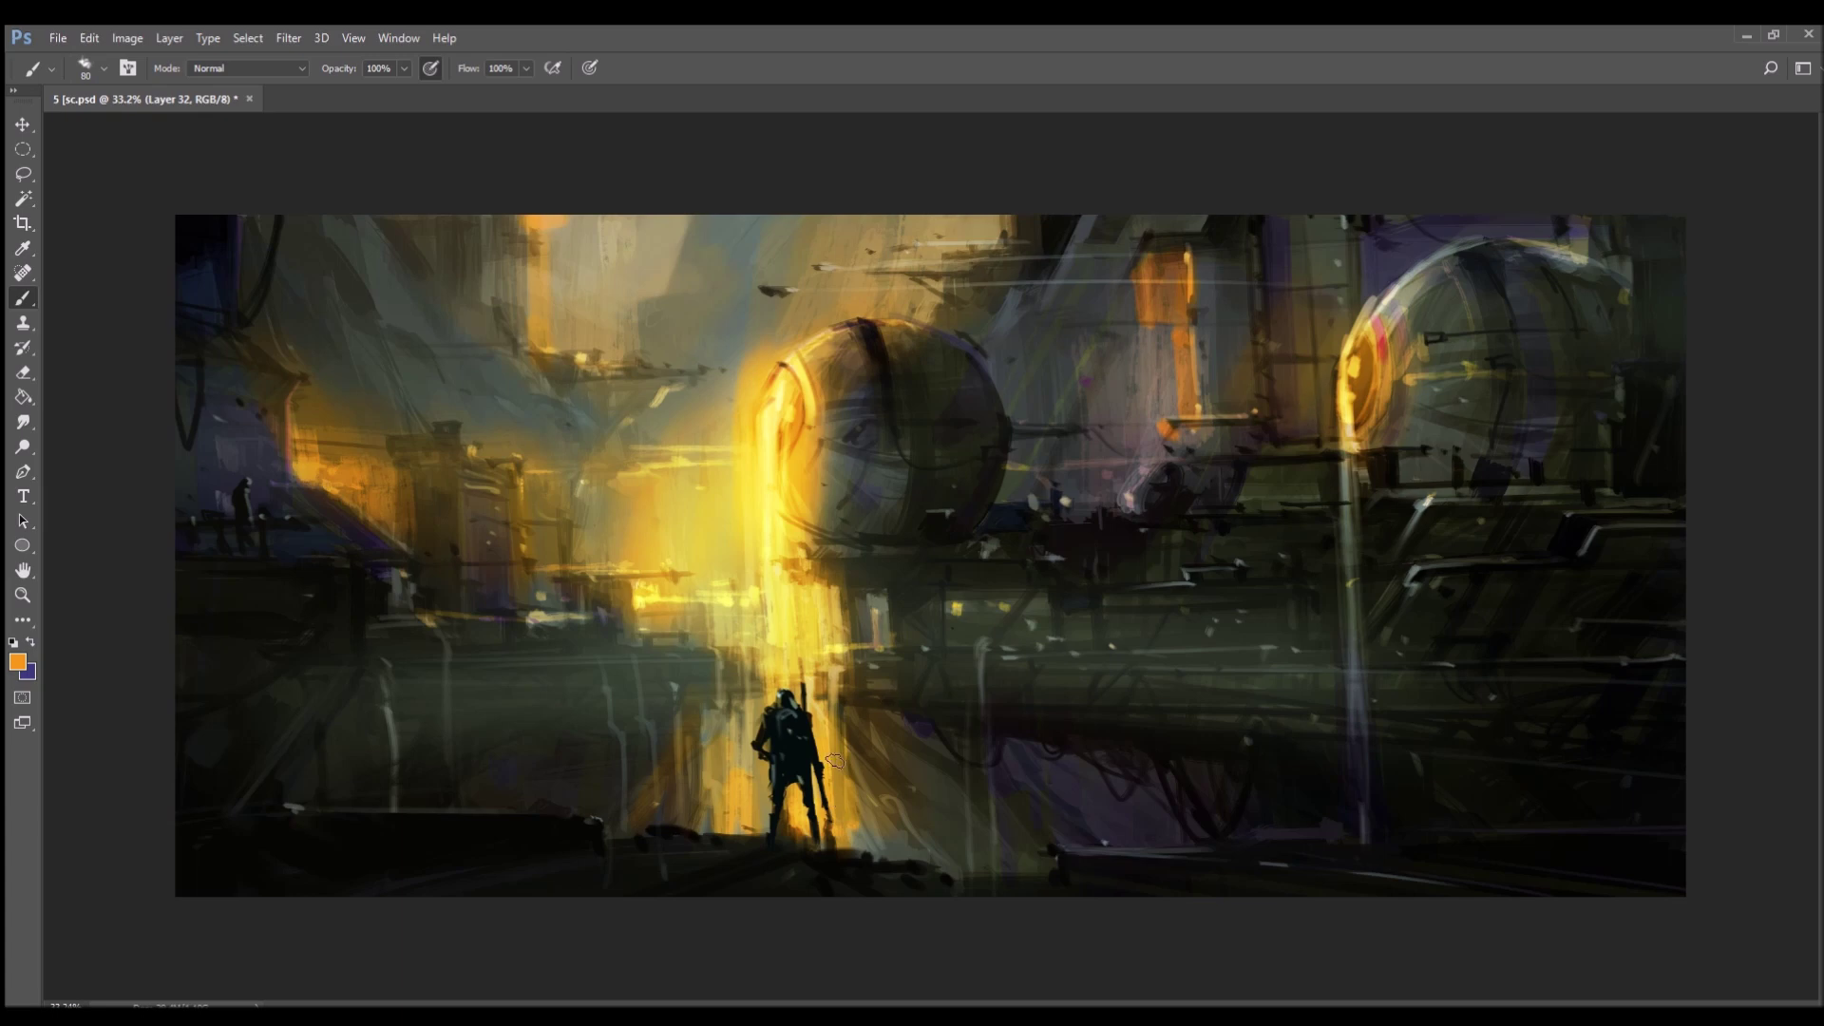
{"action": "left_click_drag", "start_coordinate": [879, 607], "coordinate": [881, 604]}
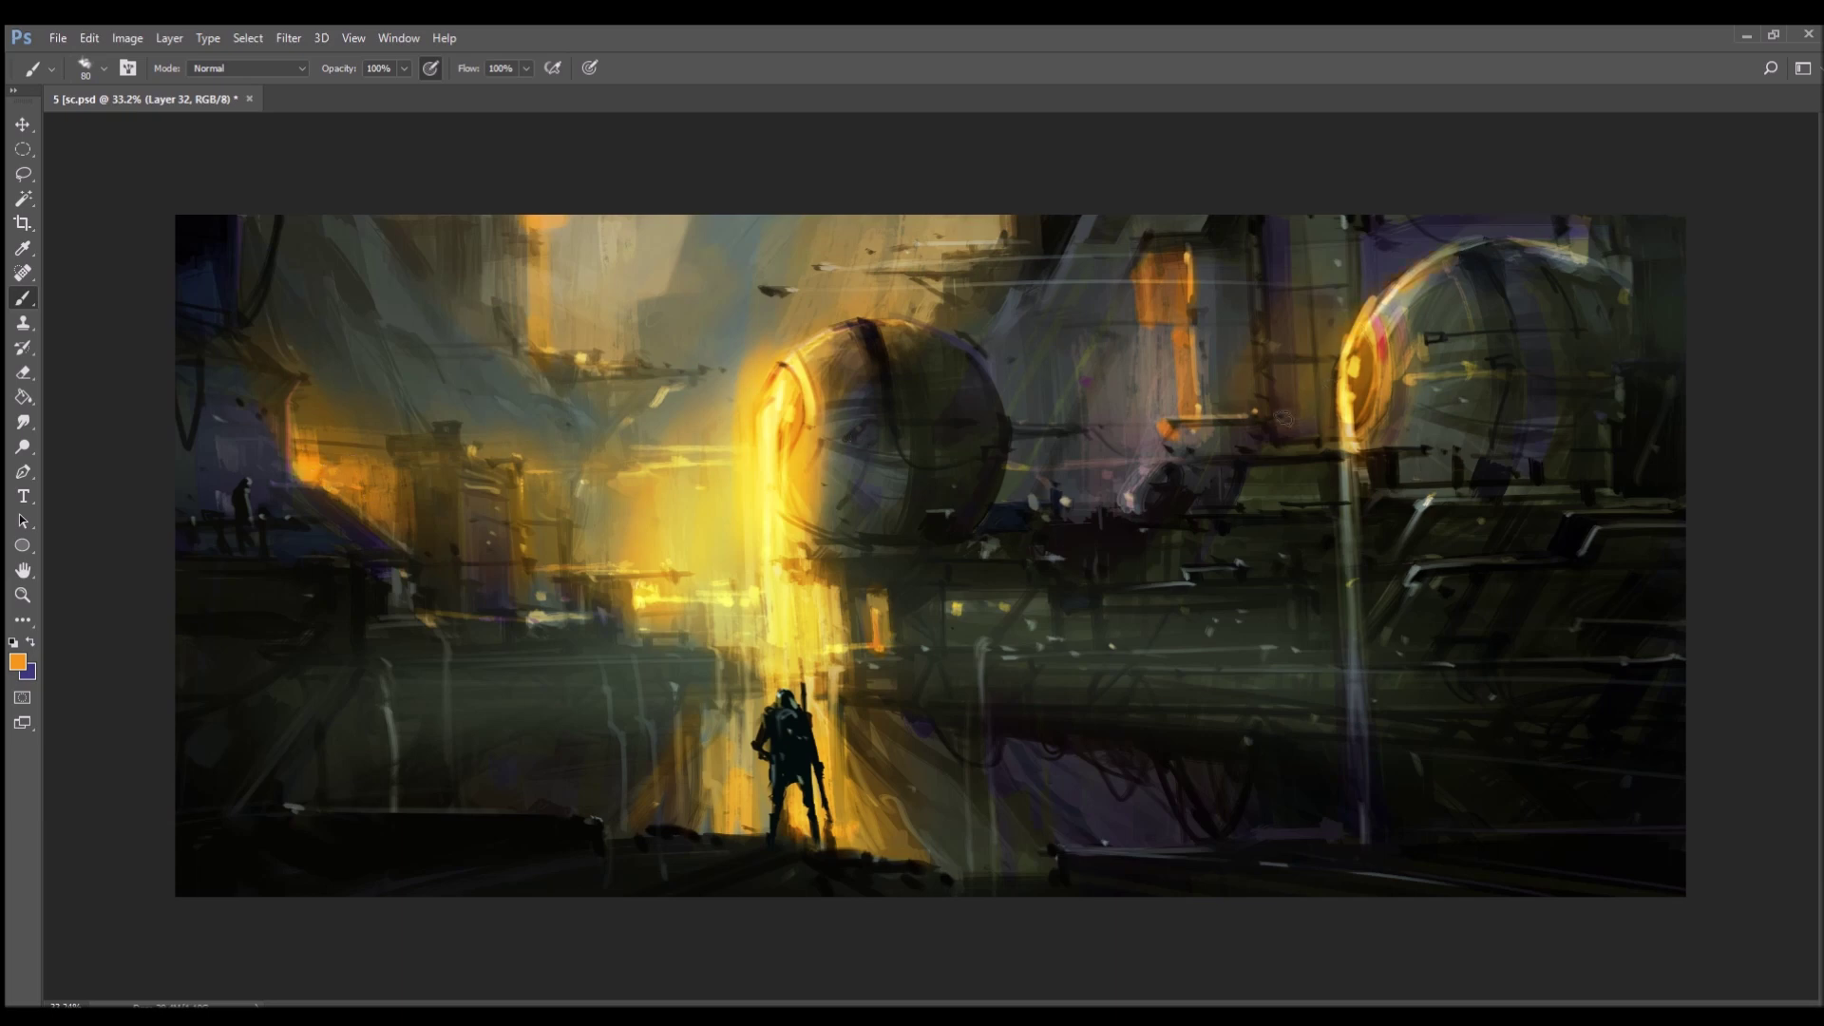
{"action": "left_click", "coordinate": [1065, 500]}
{"action": "left_click", "coordinate": [1034, 502]}
- Create another layer and paint a soft orange glow around the right sphere's opening and the tower with an enlarged brush
{"action": "left_click", "coordinate": [1725, 703]}
{"action": "key", "text": "ctrl+shift+alt+n"}
{"action": "key", "text": "bracketright"}
{"action": "key", "text": "bracketright"}
{"action": "key", "text": "bracketright"}
{"action": "key", "text": "bracketright"}
{"action": "key", "text": "bracketright"}
{"action": "key", "text": "bracketright"}
{"action": "key", "text": "bracketright"}
{"action": "key", "text": "bracketright"}
{"action": "mouse_move", "coordinate": [1357, 306]}
{"action": "left_mouse_down"}
{"action": "mouse_move", "coordinate": [1377, 372]}
{"action": "mouse_move", "coordinate": [1390, 363]}
{"action": "mouse_move", "coordinate": [1368, 418]}
{"action": "mouse_move", "coordinate": [1449, 276]}
{"action": "mouse_move", "coordinate": [1420, 342]}
{"action": "mouse_move", "coordinate": [1359, 380]}
{"action": "left_mouse_up"}
{"action": "mouse_move", "coordinate": [1205, 278]}
{"action": "left_mouse_down"}
{"action": "mouse_move", "coordinate": [1222, 466]}
{"action": "mouse_move", "coordinate": [1217, 452]}
{"action": "mouse_move", "coordinate": [1205, 493]}
{"action": "mouse_move", "coordinate": [1169, 484]}
{"action": "mouse_move", "coordinate": [1113, 489]}
{"action": "left_mouse_up"}
{"action": "left_click", "coordinate": [1193, 457]}
- Reduce the brush to 20 px and paint small orange lights and edge accents on the dark structures between the spheres
{"action": "key", "text": "bracketleft"}
{"action": "key", "text": "bracketleft"}
{"action": "key", "text": "bracketleft"}
{"action": "key", "text": "bracketleft"}
{"action": "key", "text": "bracketleft"}
{"action": "key", "text": "bracketleft"}
{"action": "key", "text": "bracketleft"}
{"action": "key", "text": "bracketleft"}
{"action": "key", "text": "bracketleft"}
{"action": "key", "text": "bracketleft"}
{"action": "key", "text": "bracketleft"}
{"action": "key", "text": "bracketleft"}
{"action": "key", "text": "bracketleft"}
{"action": "key", "text": "bracketleft"}
{"action": "key", "text": "bracketleft"}
{"action": "key", "text": "bracketleft"}
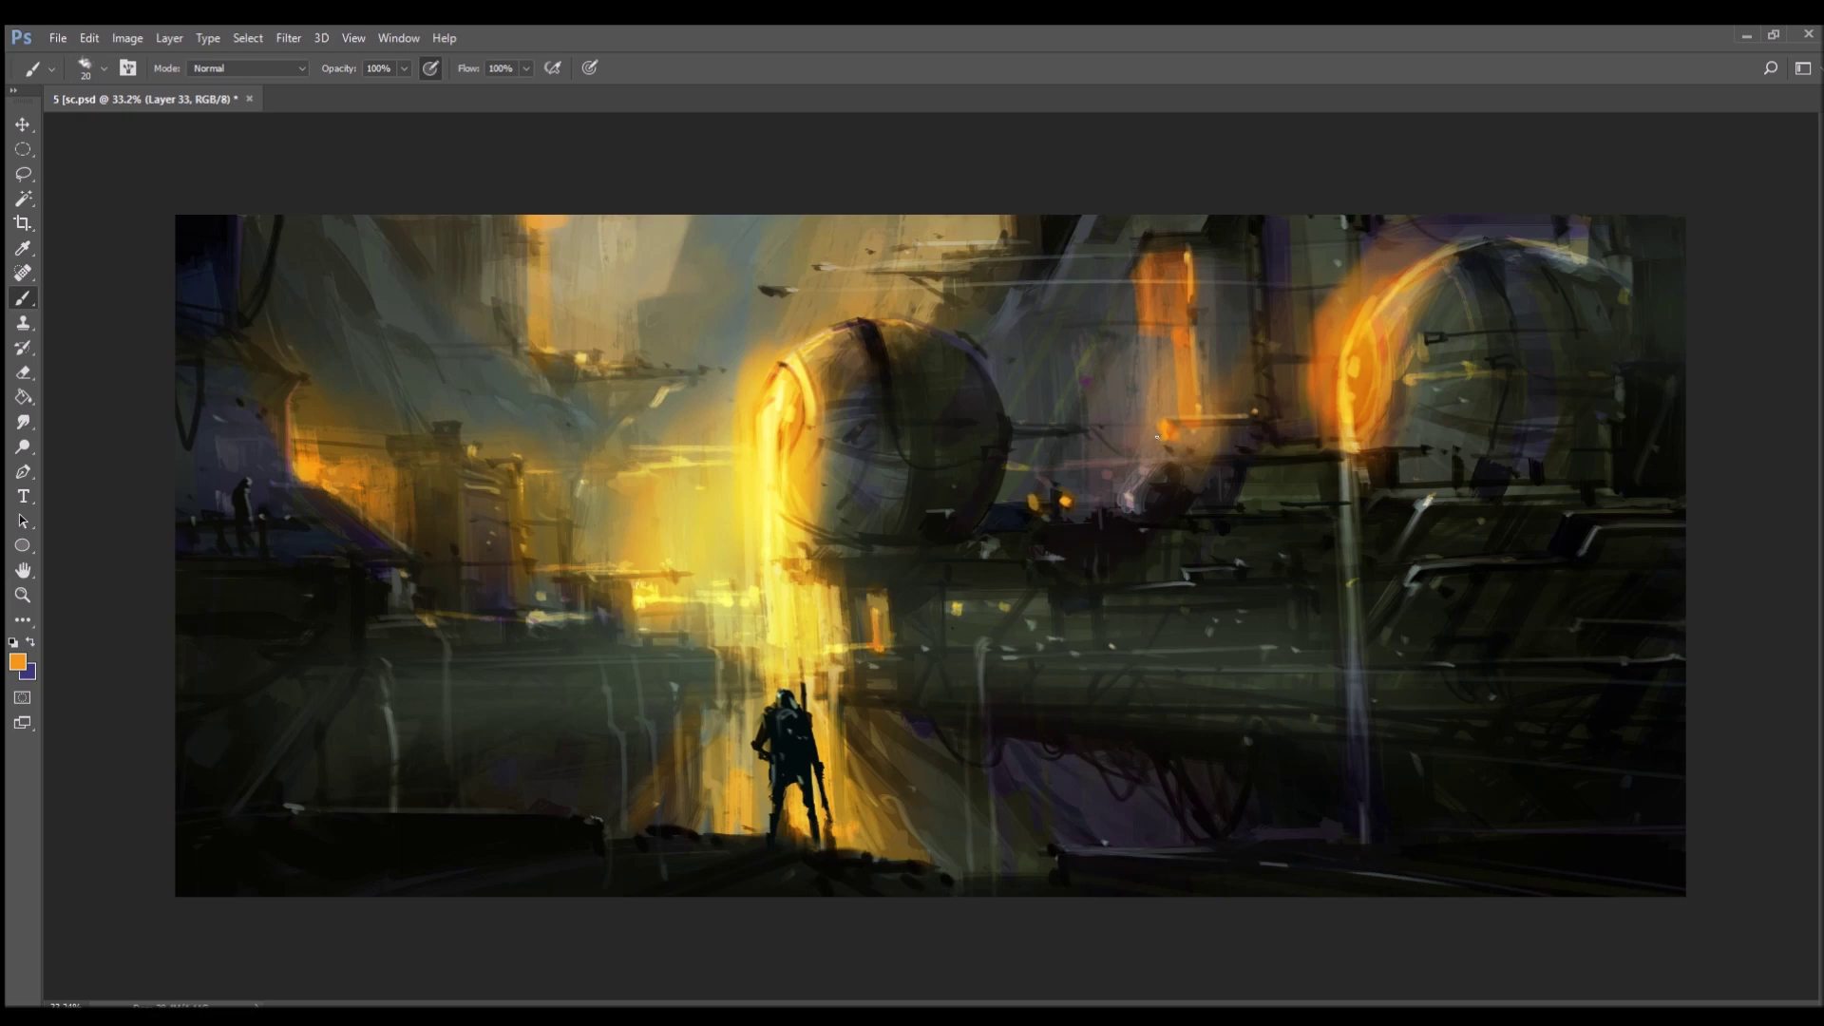
{"action": "left_click_drag", "start_coordinate": [1143, 469], "coordinate": [1125, 491]}
- Enlarge the brush to 100 px, brighten the right sphere's opening with pale yellow and extend the golden haze above the left sphere's opening
{"action": "left_click", "coordinate": [780, 394], "text": "alt"}
{"action": "key", "text": "bracketright"}
{"action": "key", "text": "bracketright"}
{"action": "key", "text": "bracketright"}
{"action": "key", "text": "bracketright"}
{"action": "key", "text": "bracketright"}
{"action": "key", "text": "bracketright"}
{"action": "left_click_drag", "start_coordinate": [1371, 339], "coordinate": [1413, 285]}
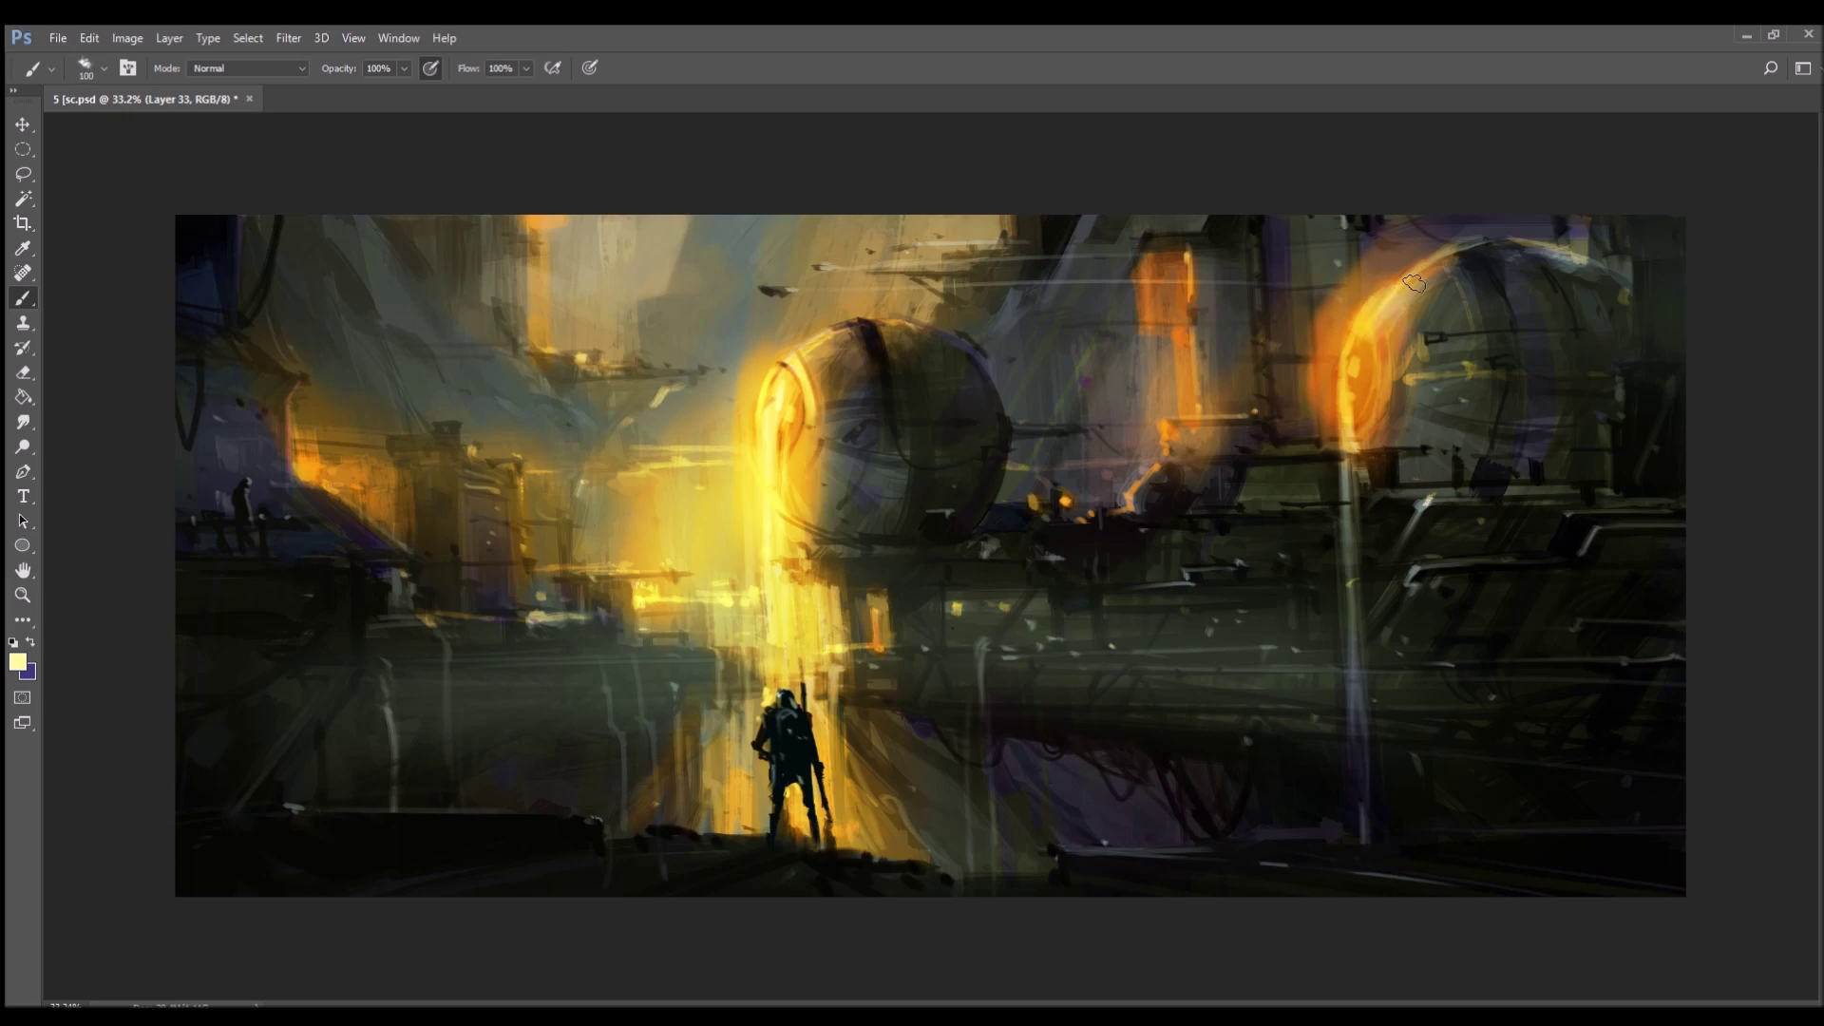
{"action": "mouse_move", "coordinate": [1378, 361]}
{"action": "left_mouse_down"}
{"action": "mouse_move", "coordinate": [1341, 411]}
{"action": "mouse_move", "coordinate": [1349, 448]}
{"action": "left_mouse_up"}
{"action": "left_click", "coordinate": [758, 372], "text": "alt"}
{"action": "left_click_drag", "start_coordinate": [755, 359], "coordinate": [772, 311]}
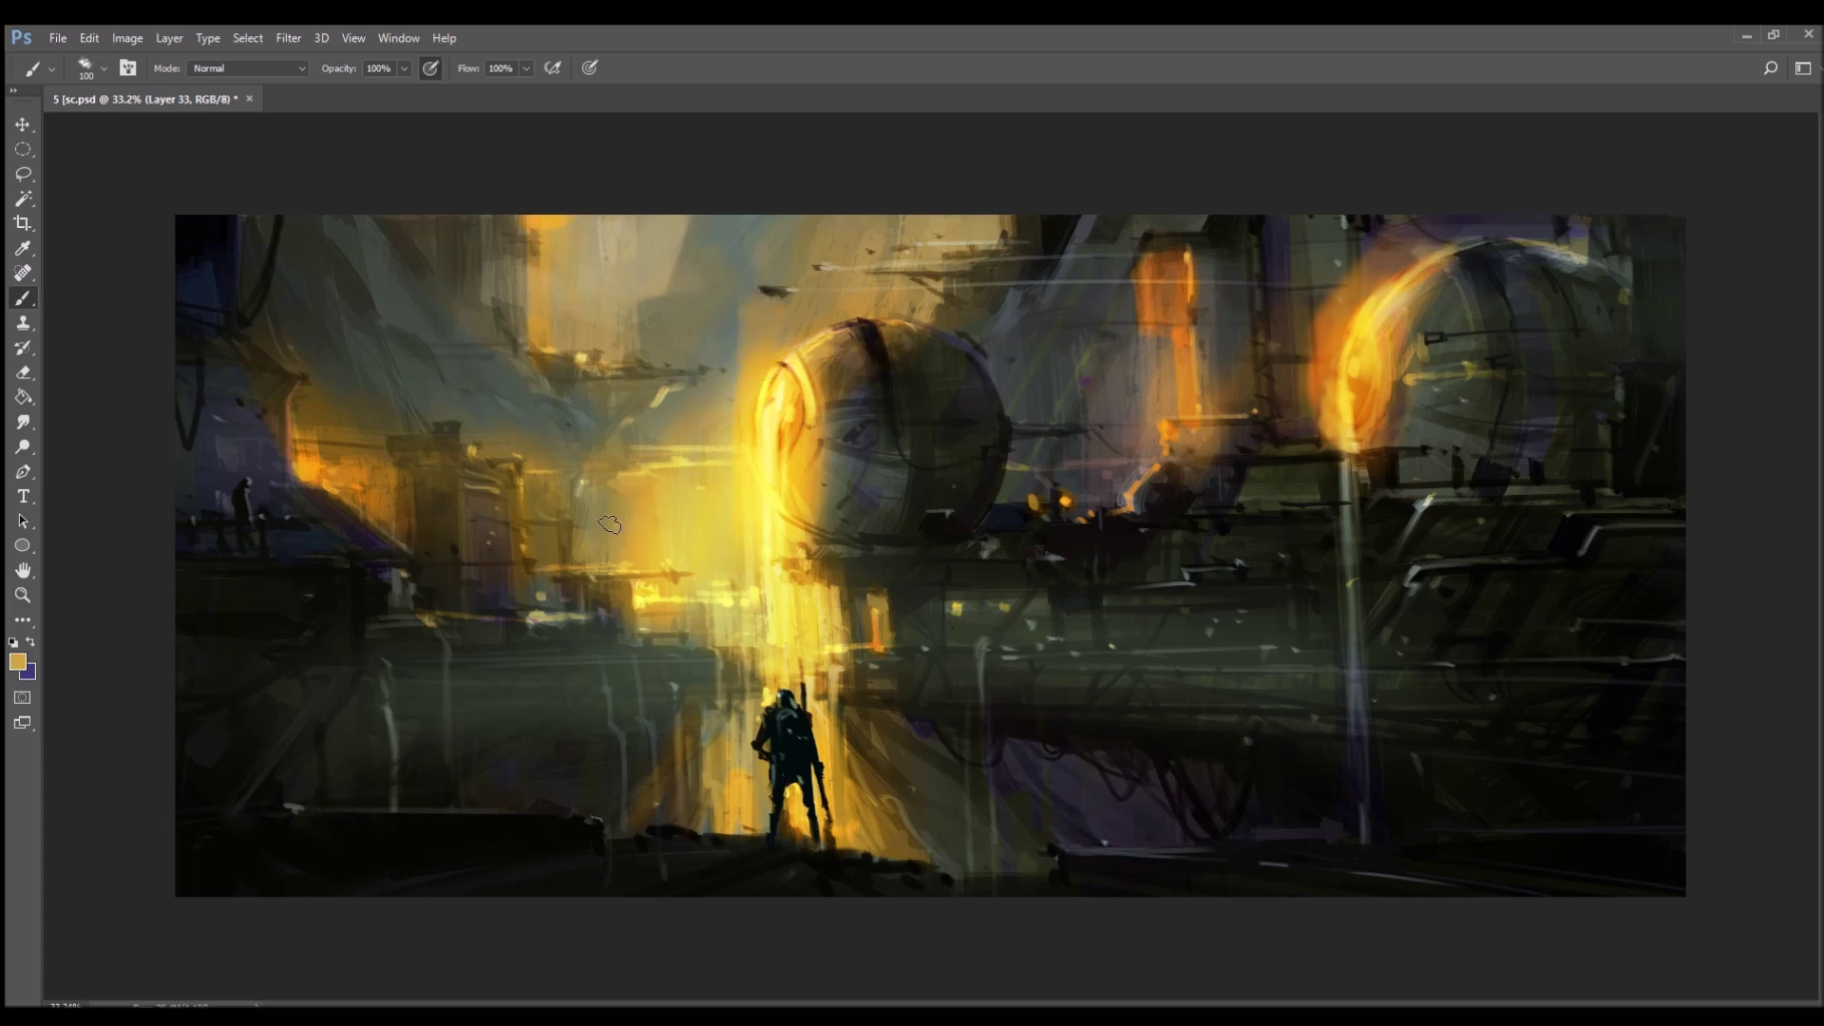
- Reduce the brush to 15 px and paint thin golden streams down the lower-left wall and yellow streaks beside the figure
{"action": "key", "text": "bracketleft"}
{"action": "key", "text": "bracketleft"}
{"action": "key", "text": "bracketleft"}
{"action": "key", "text": "bracketleft"}
{"action": "key", "text": "bracketleft"}
{"action": "key", "text": "bracketleft"}
{"action": "key", "text": "bracketleft"}
{"action": "key", "text": "bracketleft"}
{"action": "key", "text": "bracketleft"}
{"action": "key", "text": "bracketleft"}
{"action": "key", "text": "bracketleft"}
{"action": "key", "text": "bracketleft"}
{"action": "left_click_drag", "start_coordinate": [385, 686], "coordinate": [383, 818]}
{"action": "left_click_drag", "start_coordinate": [443, 693], "coordinate": [450, 796]}
{"action": "left_click_drag", "start_coordinate": [623, 744], "coordinate": [624, 817]}
{"action": "left_click_drag", "start_coordinate": [639, 649], "coordinate": [645, 721]}
{"action": "left_click_drag", "start_coordinate": [718, 653], "coordinate": [722, 720]}
{"action": "left_click_drag", "start_coordinate": [746, 653], "coordinate": [746, 705]}
{"action": "left_click", "coordinate": [834, 655], "text": "alt"}
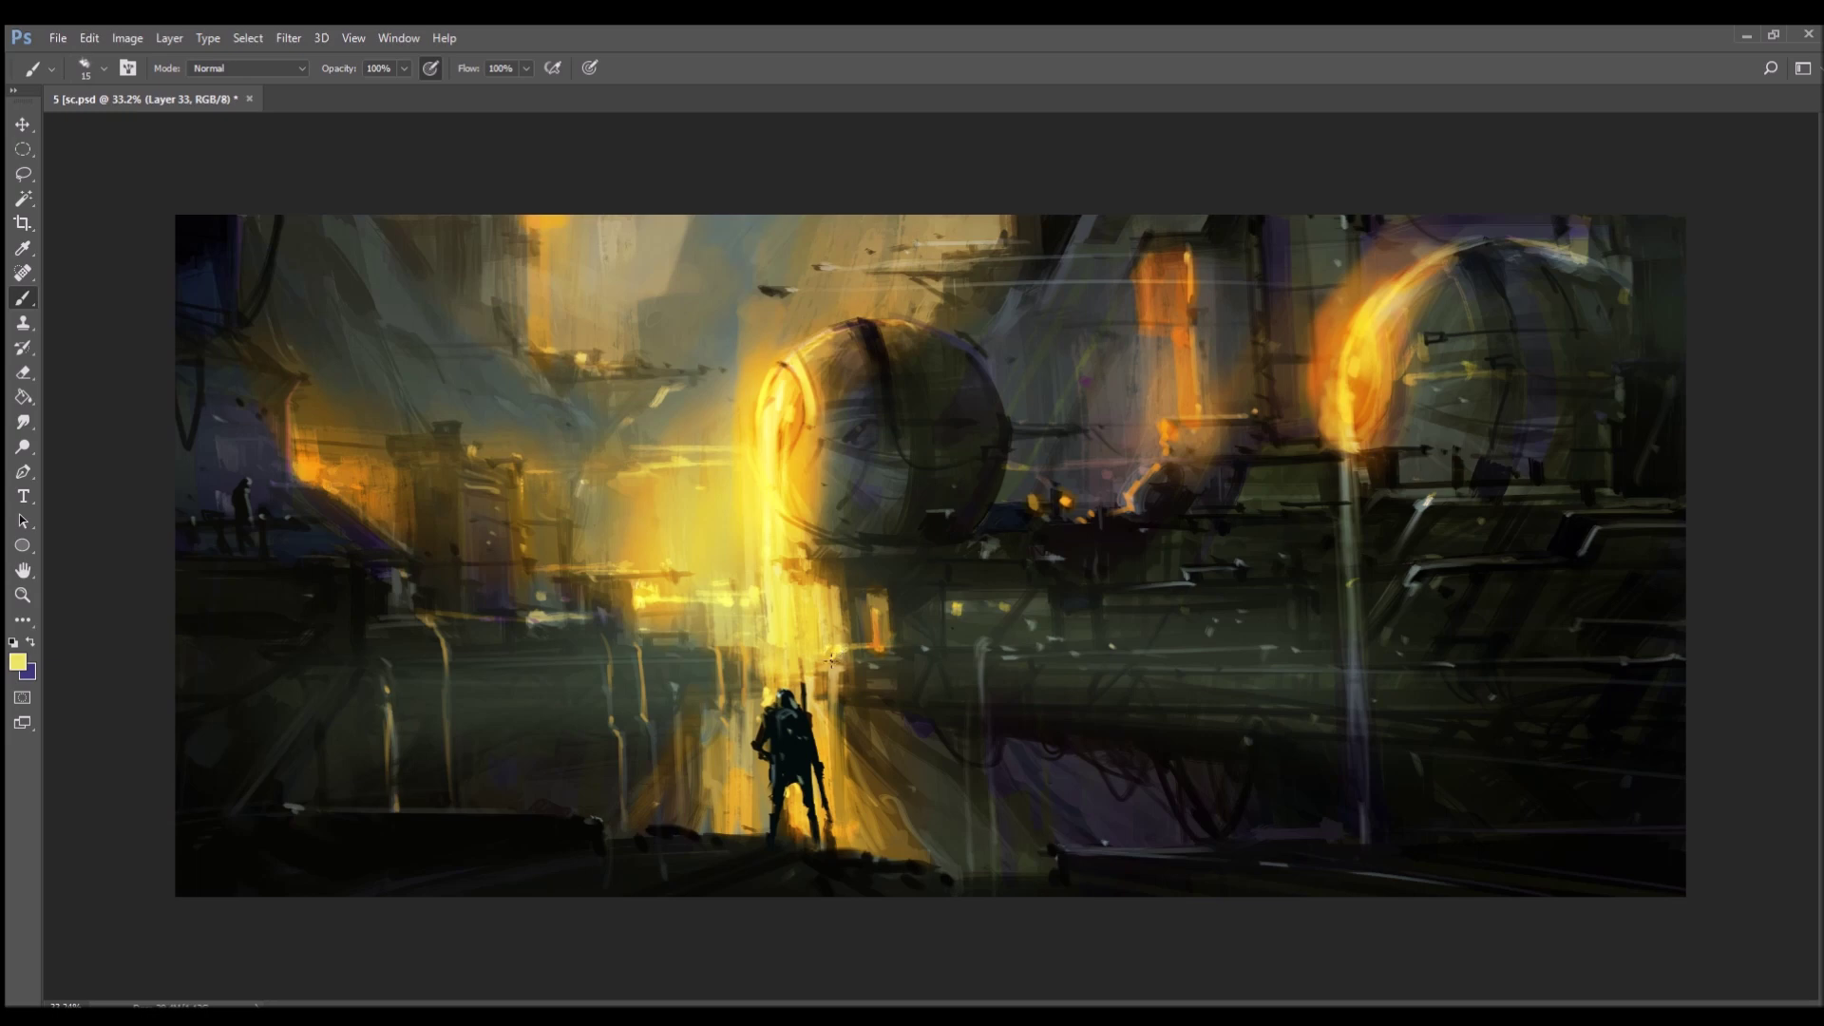
{"action": "left_click_drag", "start_coordinate": [833, 683], "coordinate": [832, 819]}
{"action": "left_click_drag", "start_coordinate": [887, 594], "coordinate": [885, 635]}
- Sample orange, enlarge the brush to 80 px and extend the orange glow up the wall behind the right sphere
{"action": "key", "text": "alt"}
{"action": "left_click", "coordinate": [1338, 309], "text": "alt"}
{"action": "key", "text": "bracketright"}
{"action": "key", "text": "bracketright"}
{"action": "key", "text": "bracketright"}
{"action": "key", "text": "bracketright"}
{"action": "key", "text": "bracketright"}
{"action": "key", "text": "bracketright"}
{"action": "key", "text": "bracketright"}
{"action": "key", "text": "bracketright"}
{"action": "key", "text": "bracketright"}
{"action": "key", "text": "bracketright"}
{"action": "mouse_move", "coordinate": [1330, 317]}
{"action": "left_mouse_down"}
{"action": "mouse_move", "coordinate": [1359, 224]}
{"action": "mouse_move", "coordinate": [1368, 241]}
{"action": "mouse_move", "coordinate": [1318, 284]}
{"action": "mouse_move", "coordinate": [1361, 226]}
{"action": "mouse_move", "coordinate": [1322, 325]}
{"action": "left_mouse_up"}
{"action": "left_click_drag", "start_coordinate": [1317, 231], "coordinate": [1316, 323]}
{"action": "left_click_drag", "start_coordinate": [1453, 234], "coordinate": [1397, 237]}
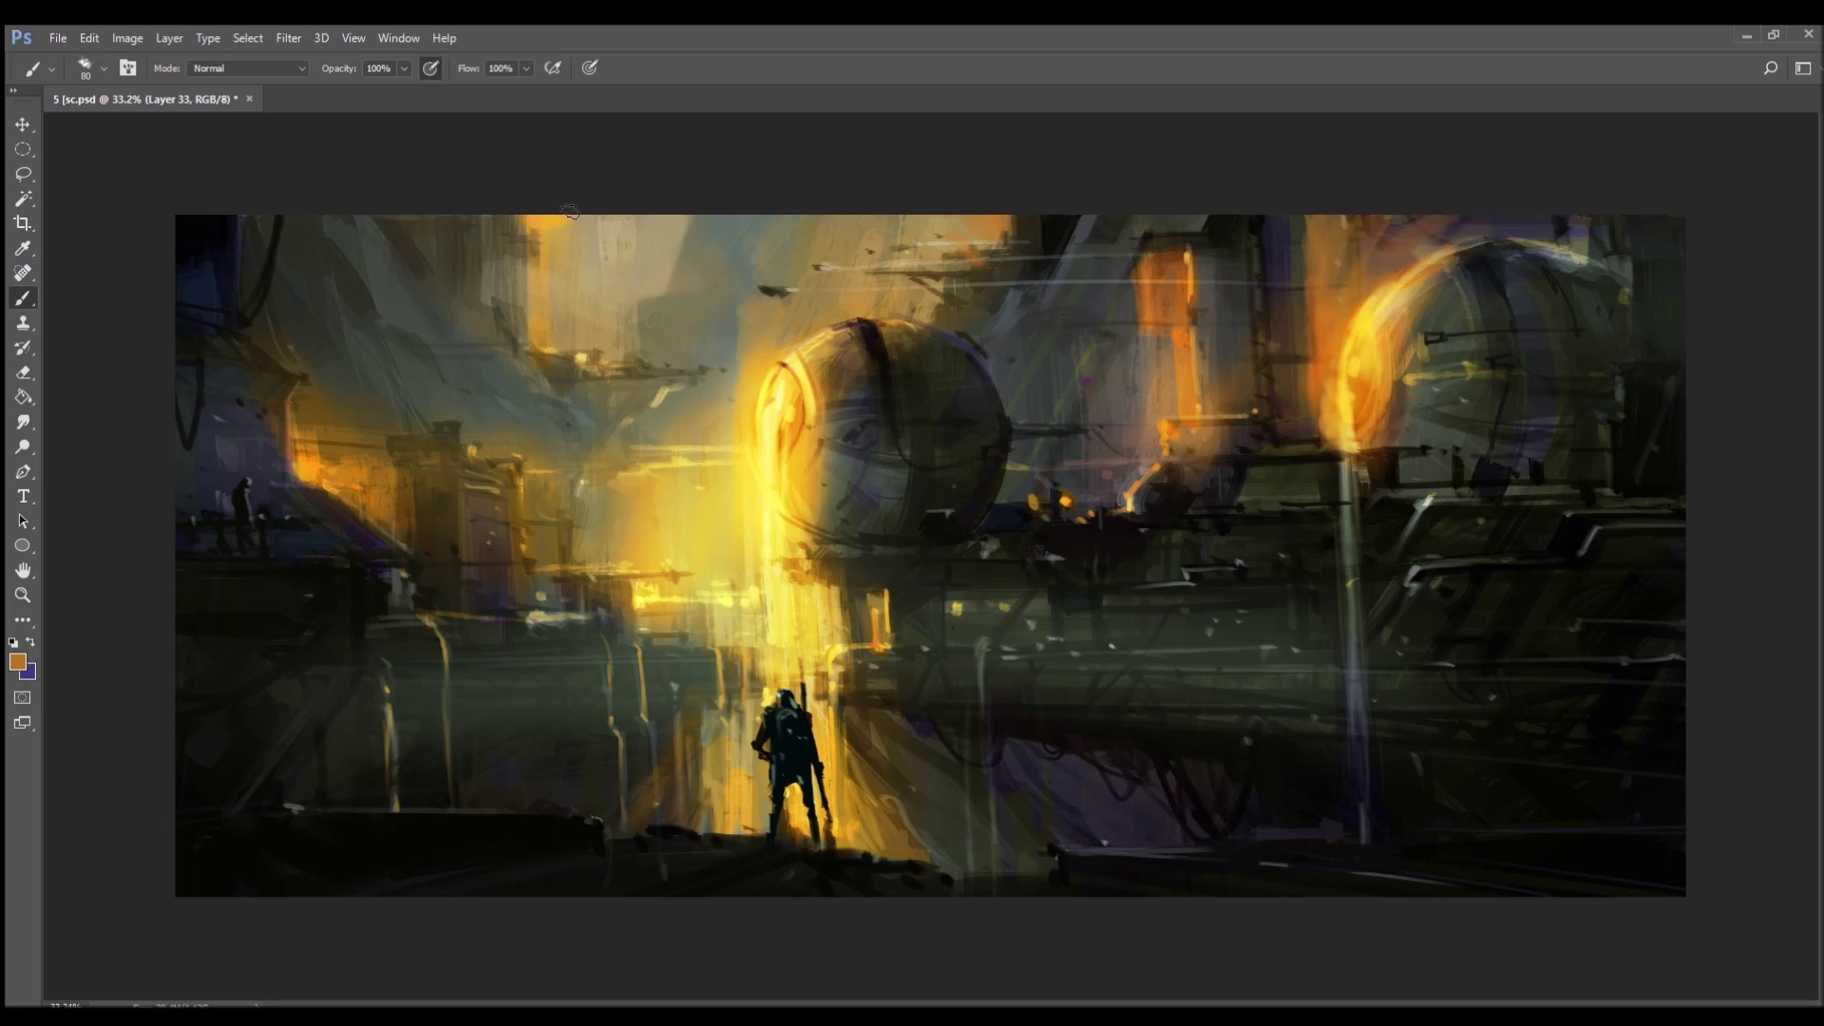
{"action": "scroll", "coordinate": [655, 395], "scroll_direction": "down", "scroll_amount": 6}
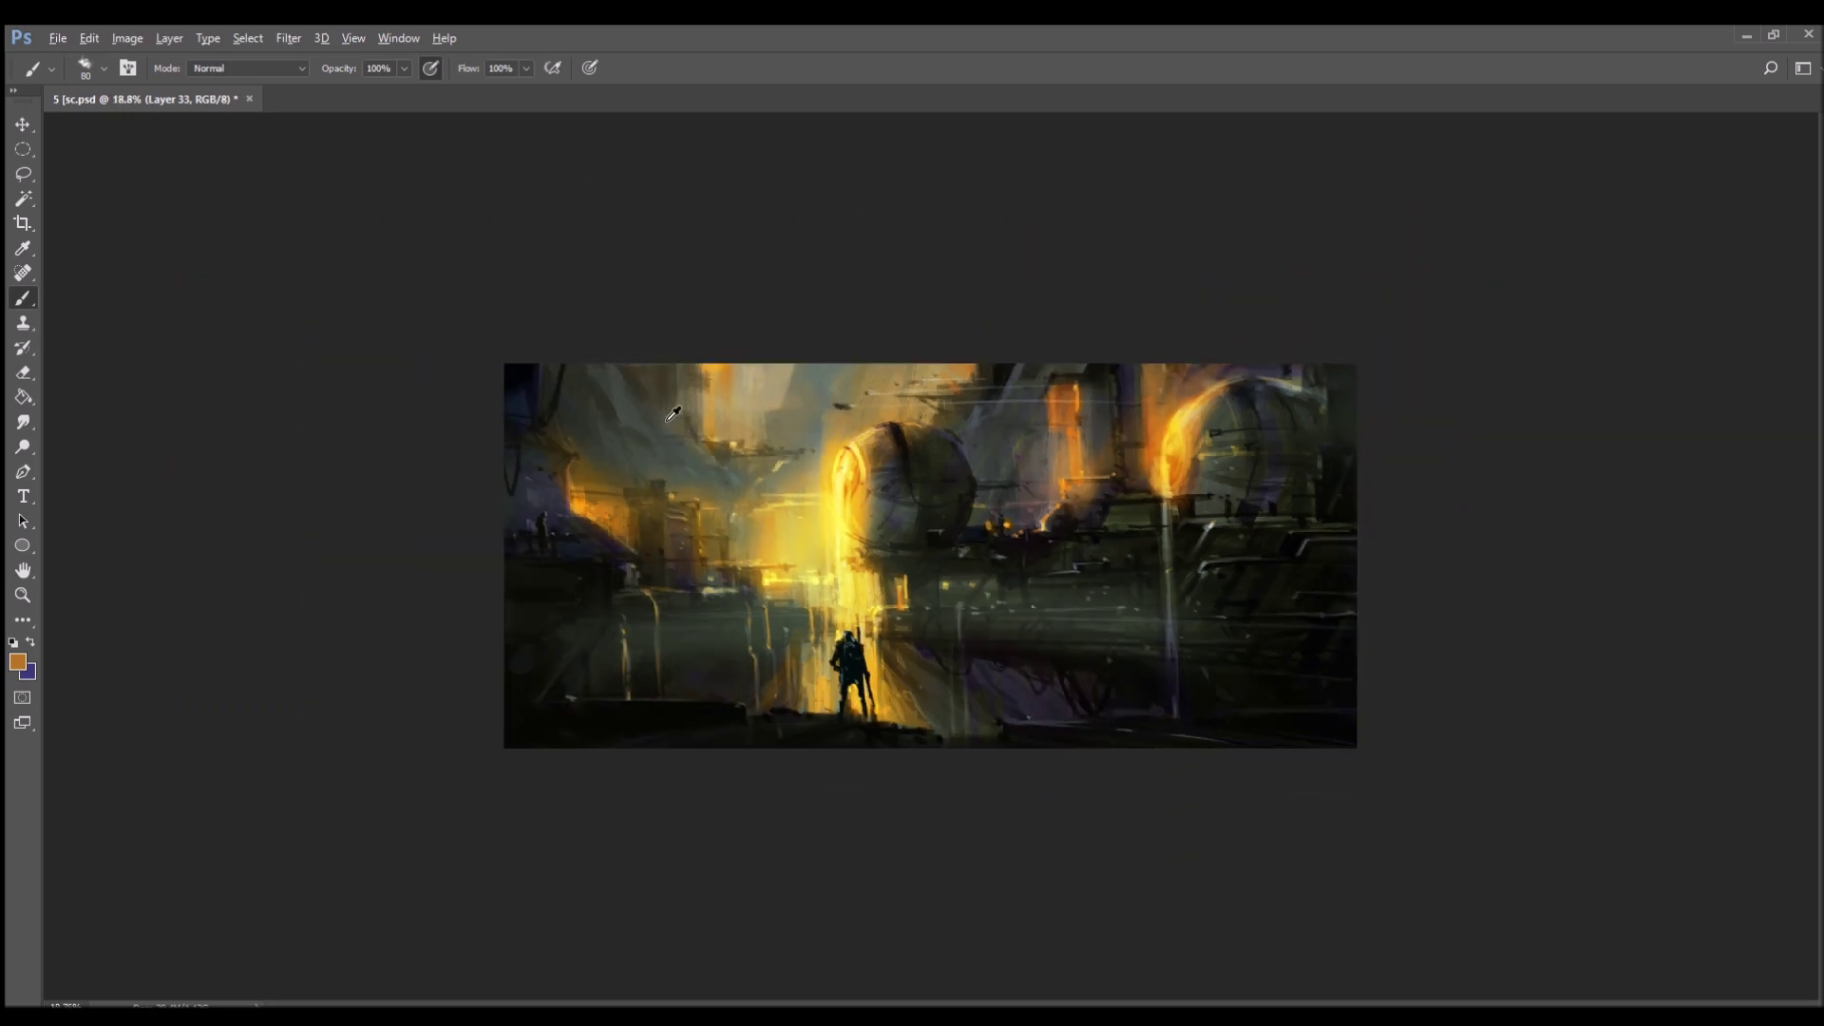
{"action": "scroll", "coordinate": [944, 524], "scroll_direction": "up", "scroll_amount": 2}
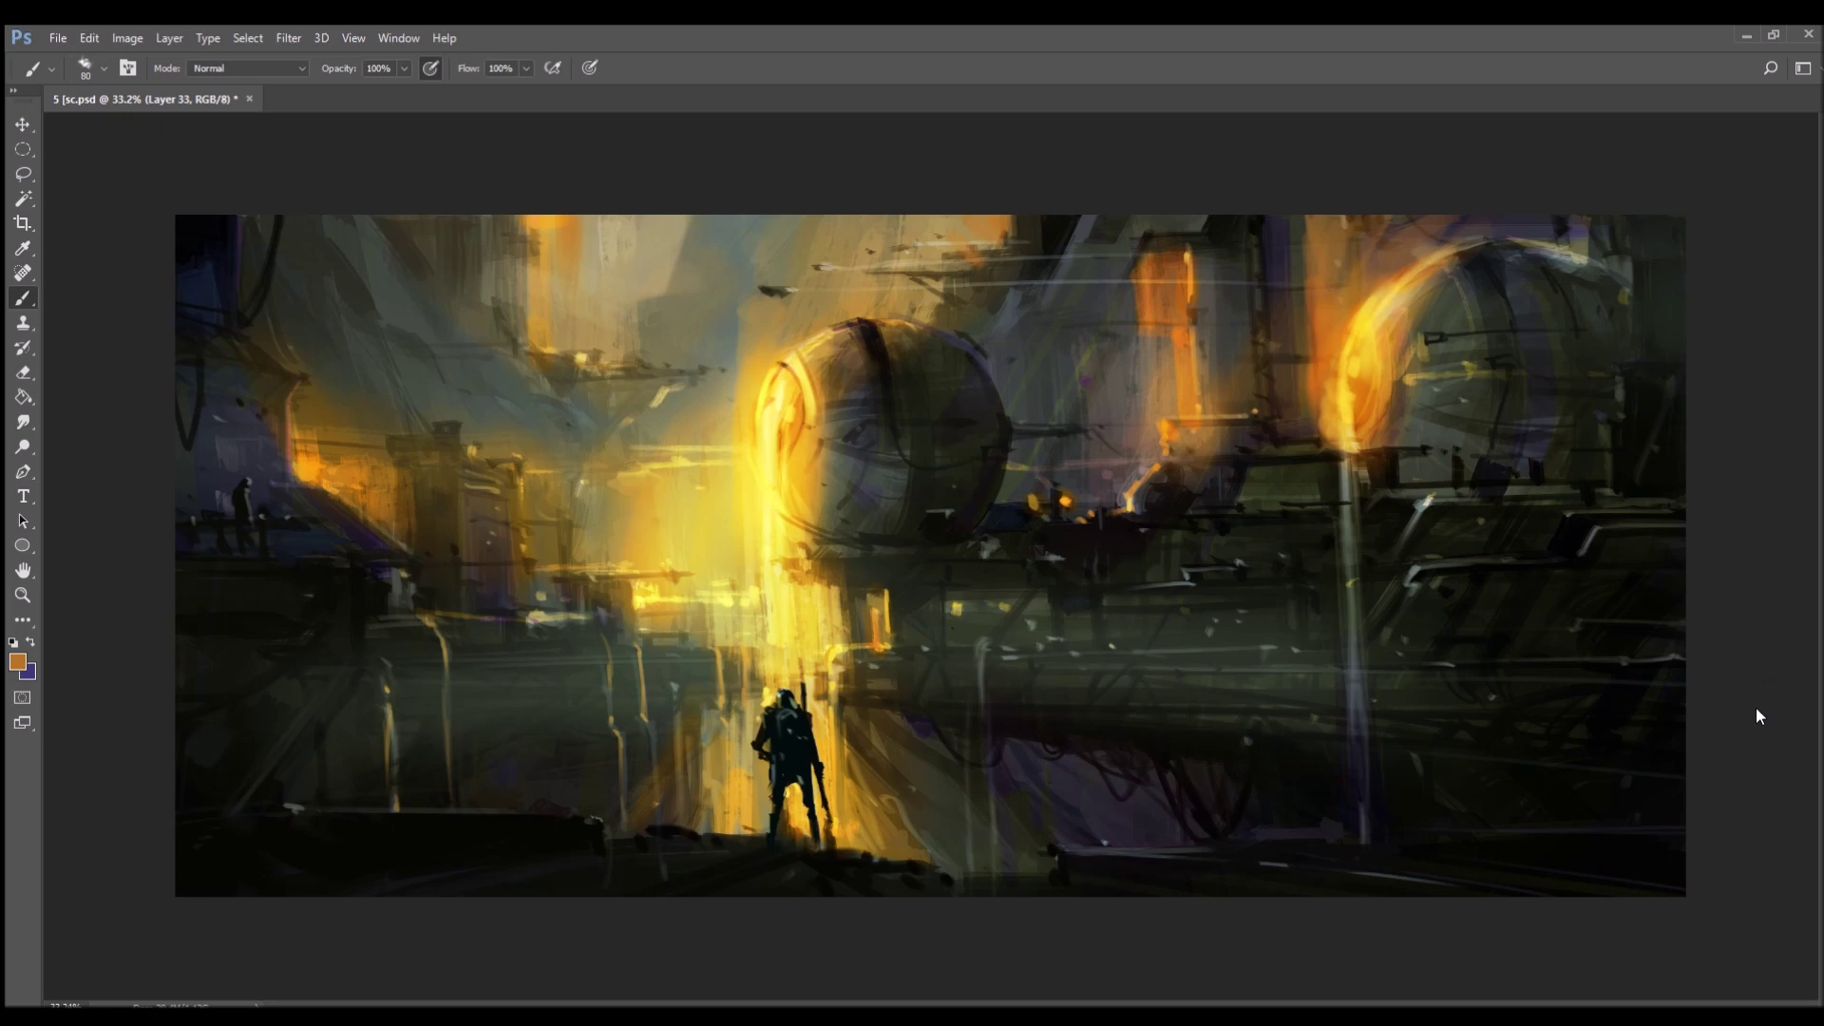
- Switch to a different 93 px brush, sample pale yellow and try a glowing stroke along the left sphere's opening
{"action": "left_click", "coordinate": [1682, 721]}
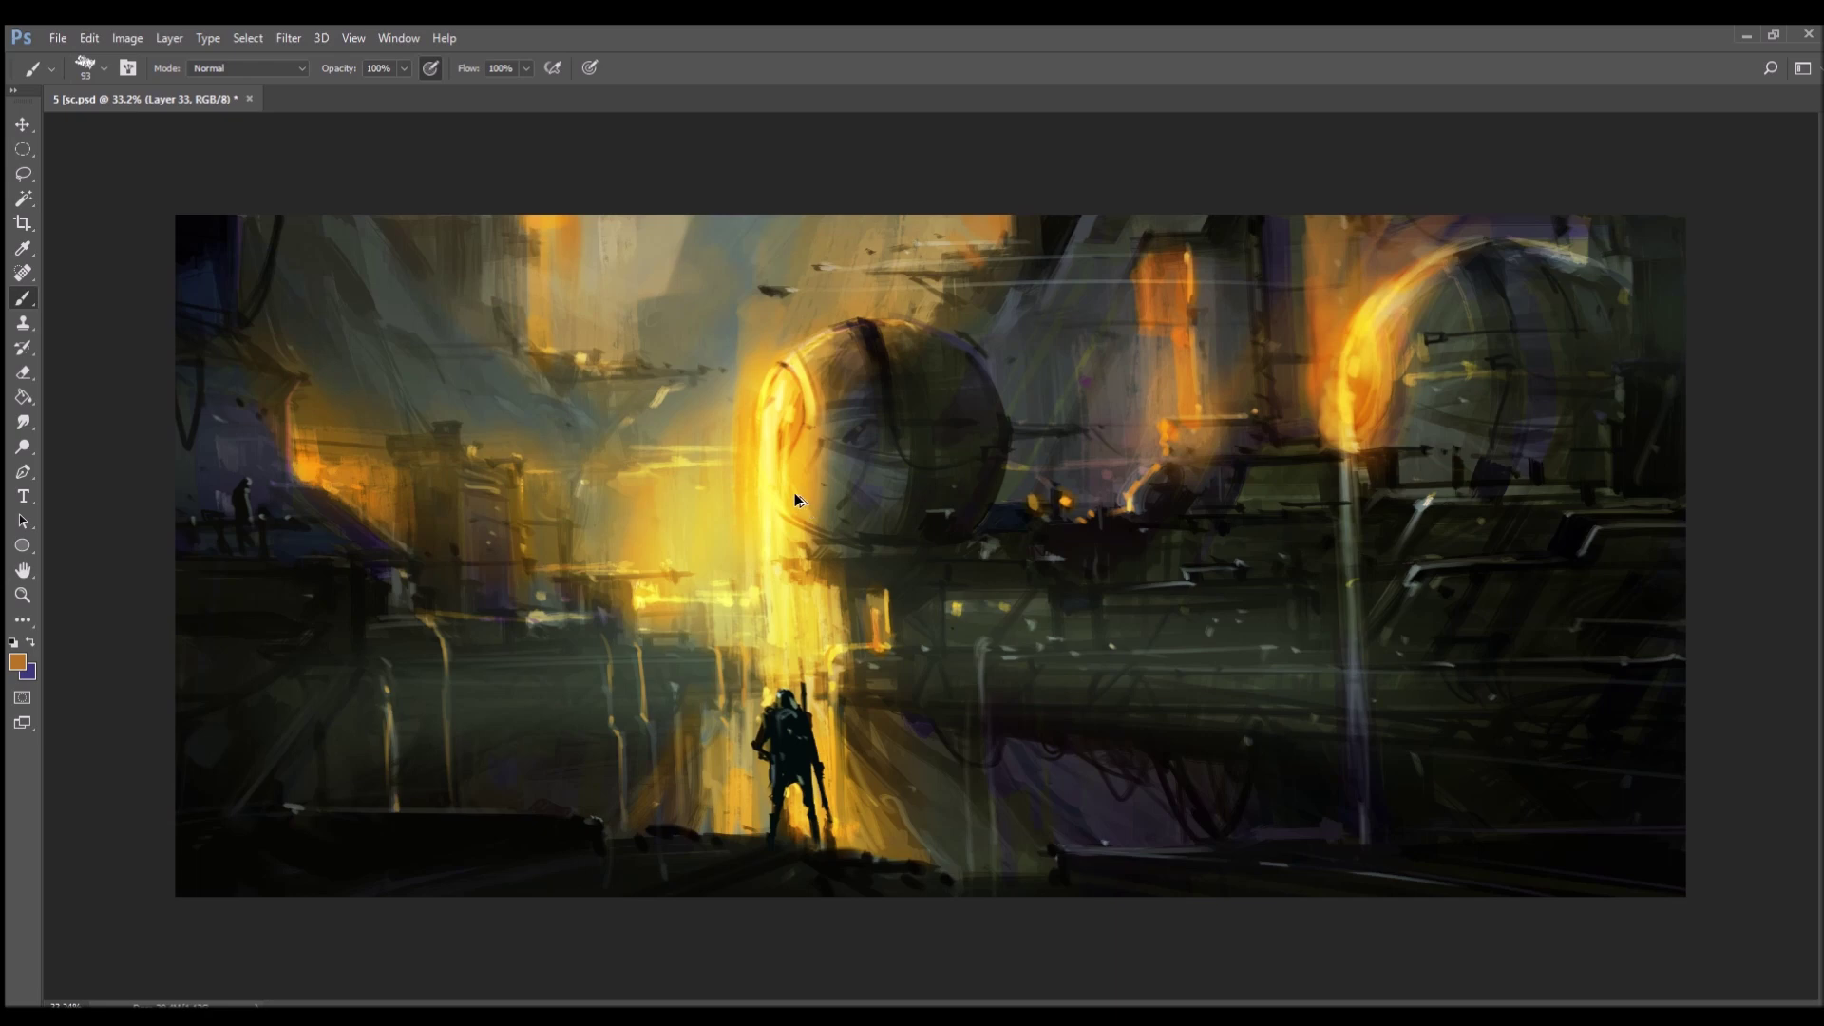
{"action": "left_click", "coordinate": [768, 416], "text": "alt"}
{"action": "left_click_drag", "start_coordinate": [747, 319], "coordinate": [741, 433]}
{"action": "key", "text": "ctrl+alt+z"}
{"action": "key", "text": "ctrl+alt+z"}
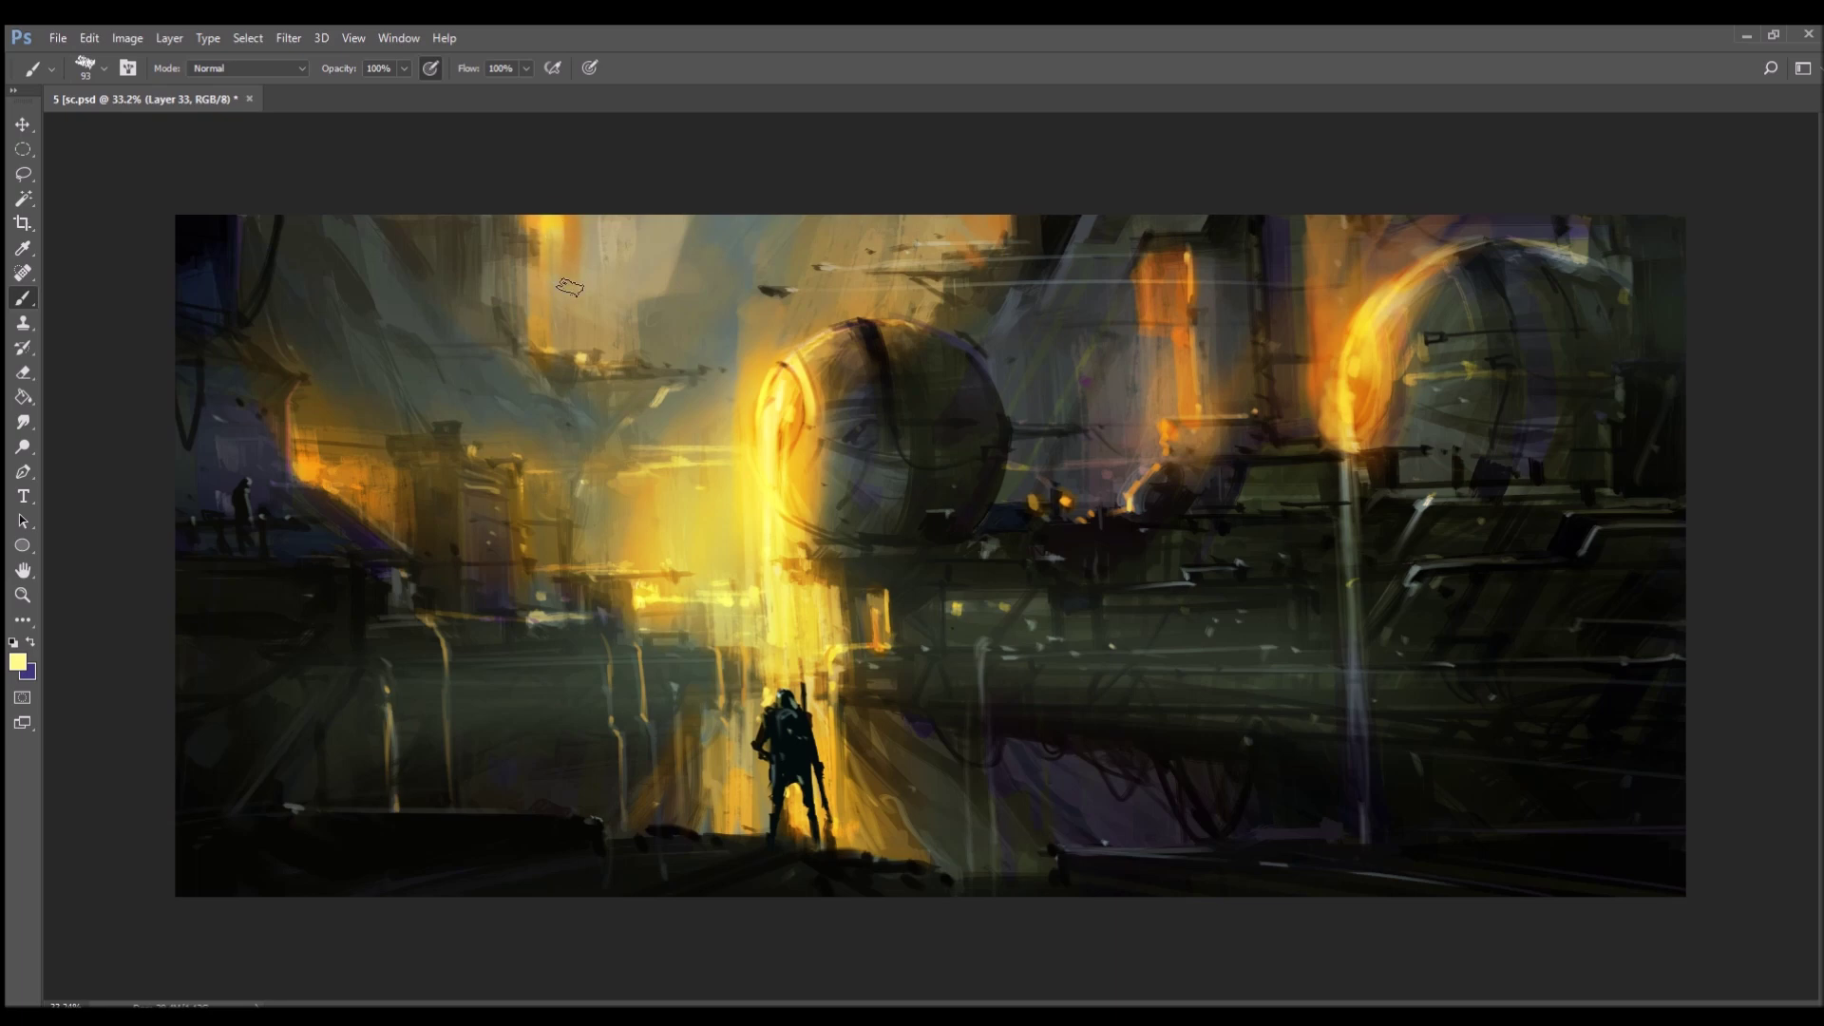
- Reduce the brush to 20 px and add fine yellow highlights to the distant buildings on the left
{"action": "key", "text": "["}
{"action": "key", "text": "["}
{"action": "key", "text": "["}
{"action": "key", "text": "["}
{"action": "key", "text": "["}
{"action": "key", "text": "["}
{"action": "key", "text": "["}
{"action": "key", "text": "["}
{"action": "key", "text": "["}
{"action": "key", "text": "["}
{"action": "key", "text": "["}
{"action": "left_click_drag", "start_coordinate": [319, 485], "coordinate": [362, 520]}
{"action": "left_click_drag", "start_coordinate": [382, 435], "coordinate": [395, 530]}
- Draw a straight pale yellow diagonal cable from the glowing tower to the lower edge of the left sphere
{"action": "left_click_drag", "start_coordinate": [1187, 304], "coordinate": [988, 524]}
{"action": "key", "text": "ctrl+z"}
{"action": "left_click", "coordinate": [1183, 297], "text": "shift"}
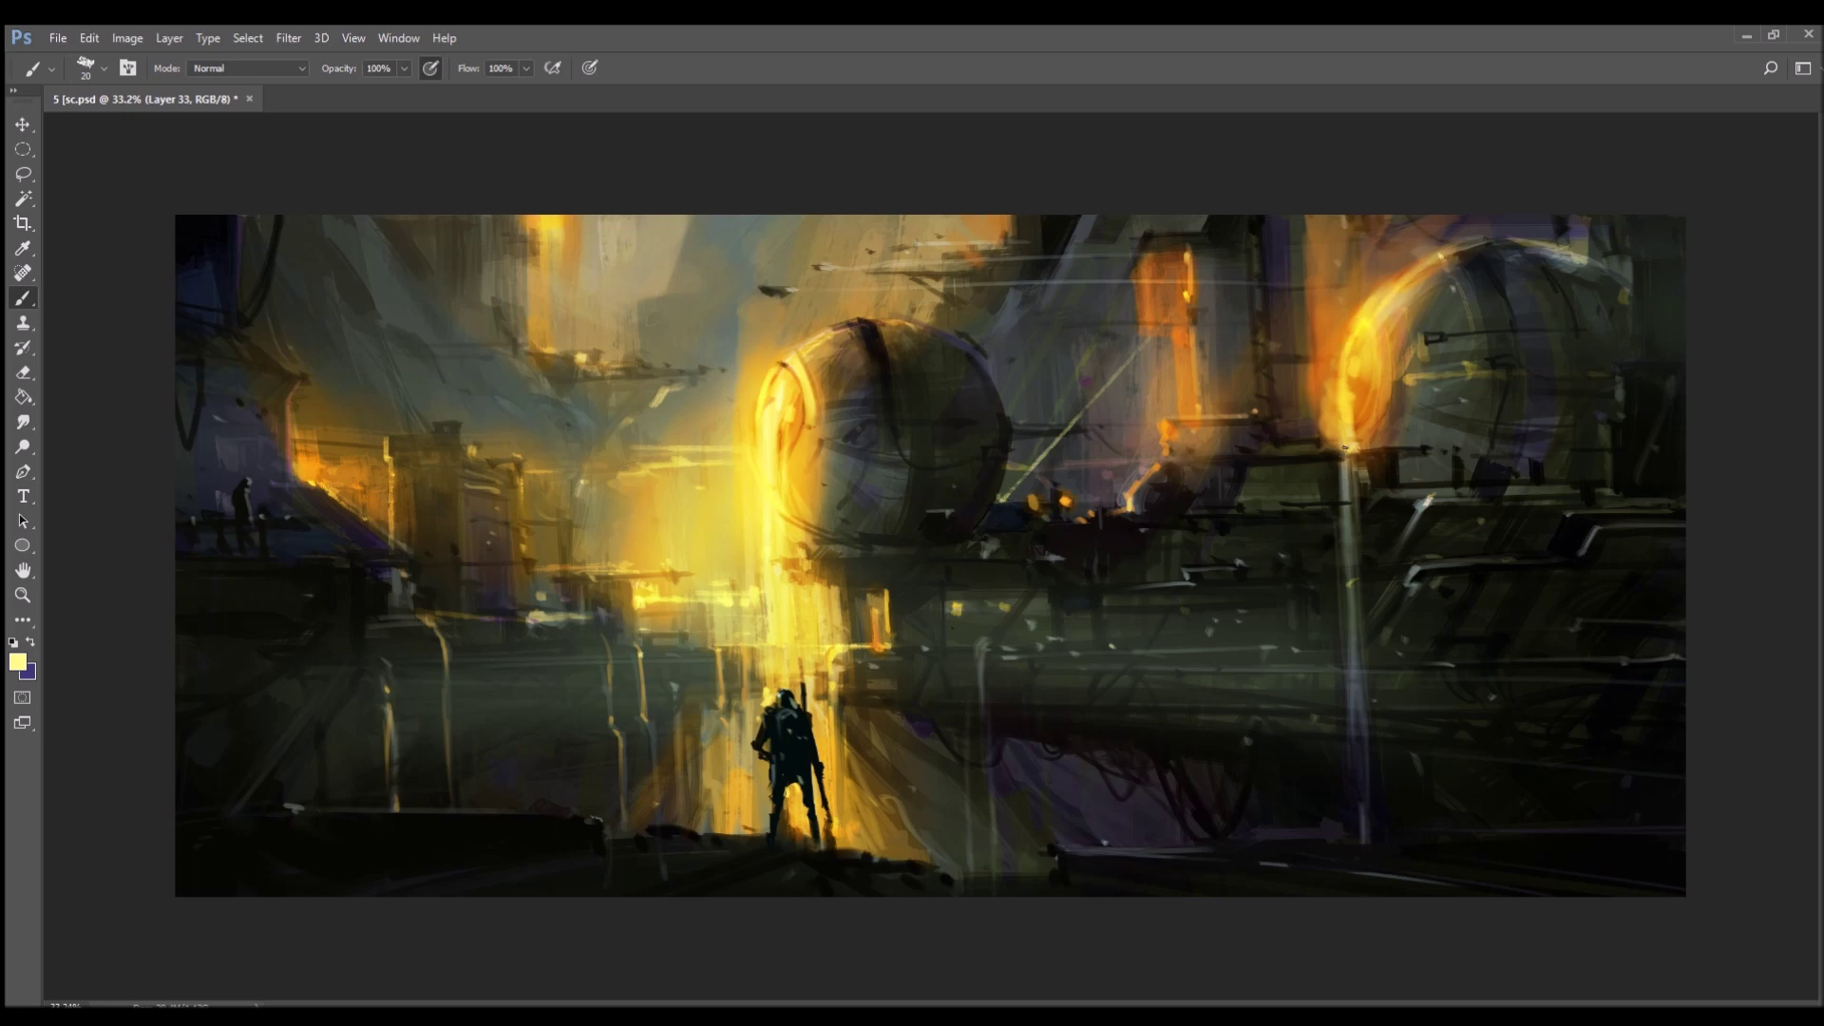
- Sample a dark ochre and paint a sagging cable from the distant platform to the left sphere's opening
{"action": "left_click", "coordinate": [1343, 443], "text": "alt"}
{"action": "left_click", "coordinate": [676, 570], "text": "alt"}
{"action": "left_click", "coordinate": [708, 570], "text": "alt"}
{"action": "left_click", "coordinate": [533, 509], "text": "alt"}
{"action": "left_click_drag", "start_coordinate": [613, 560], "coordinate": [776, 419]}
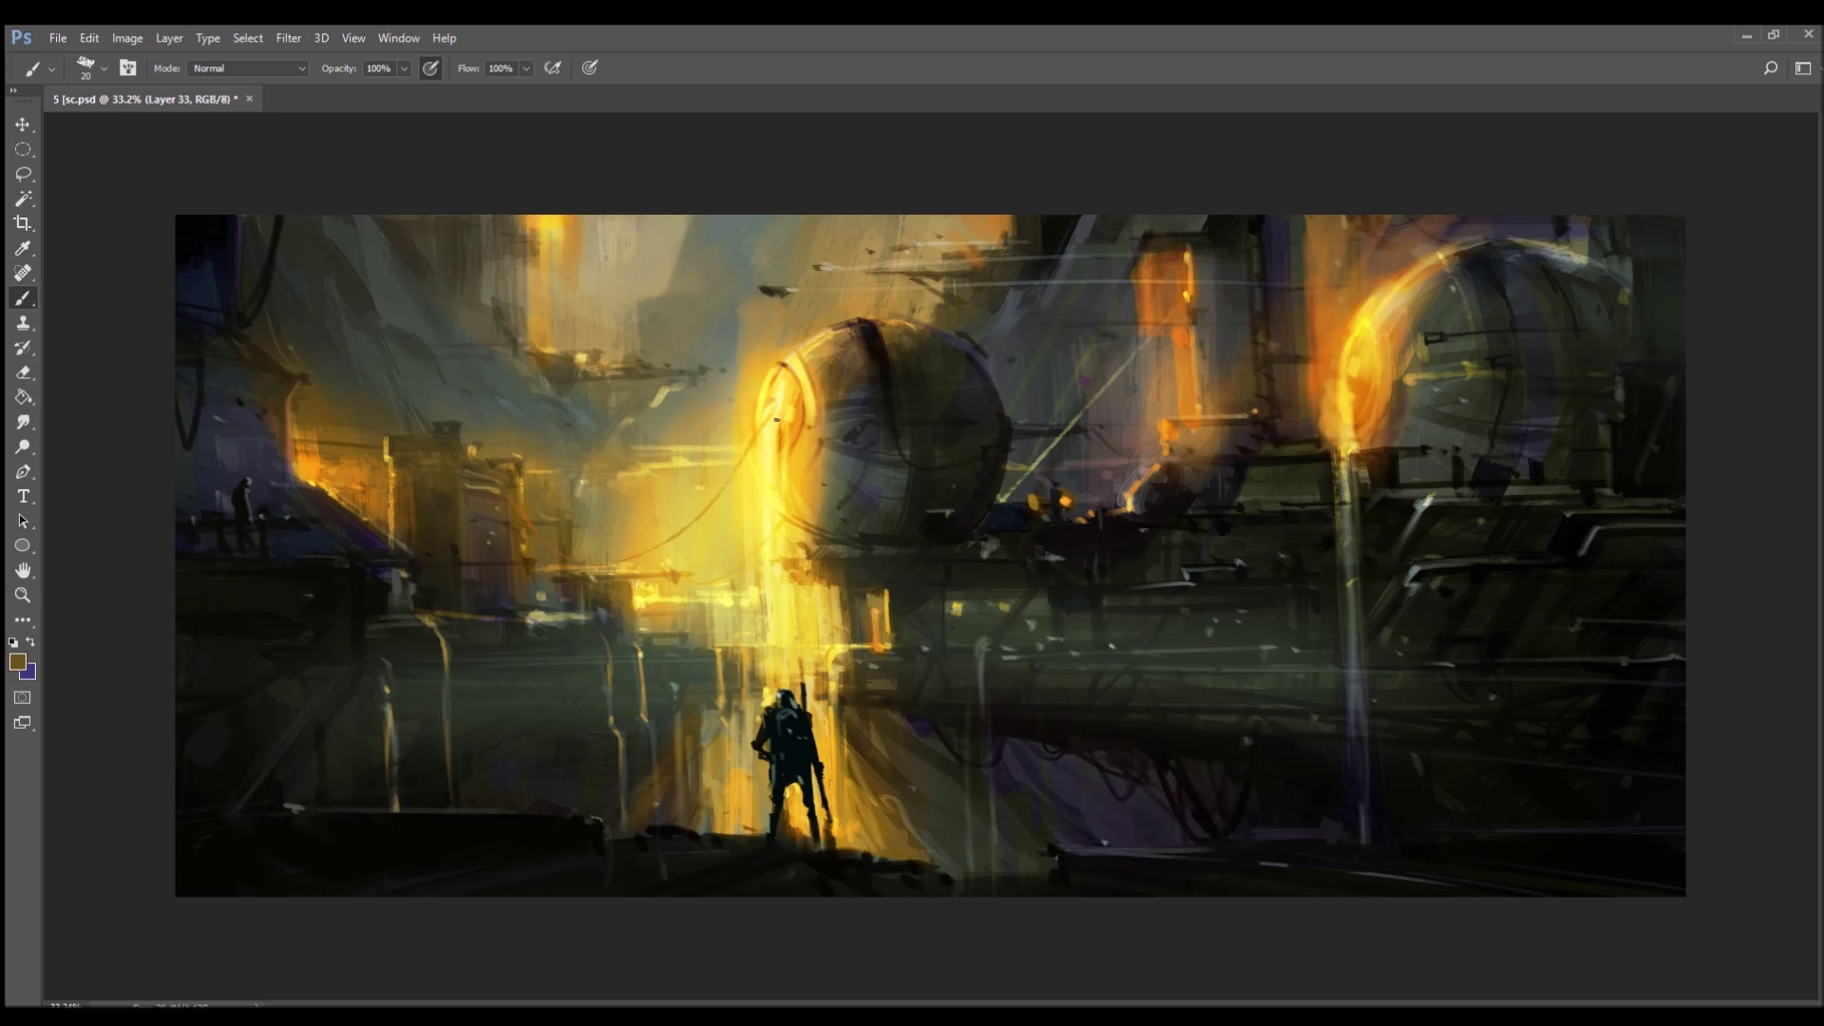
{"action": "key", "text": "ctrl+z"}
{"action": "left_click_drag", "start_coordinate": [691, 576], "coordinate": [782, 393]}
- Paint ochre cables down the dark tower beside the right sphere, undoing the last stroke
{"action": "mouse_move", "coordinate": [1308, 460]}
{"action": "left_mouse_down"}
{"action": "mouse_move", "coordinate": [1261, 435]}
{"action": "mouse_move", "coordinate": [1249, 400]}
{"action": "left_mouse_up"}
{"action": "left_click_drag", "start_coordinate": [1215, 220], "coordinate": [1229, 359]}
{"action": "left_click_drag", "start_coordinate": [1253, 424], "coordinate": [1281, 468]}
{"action": "key", "text": "ctrl+z"}
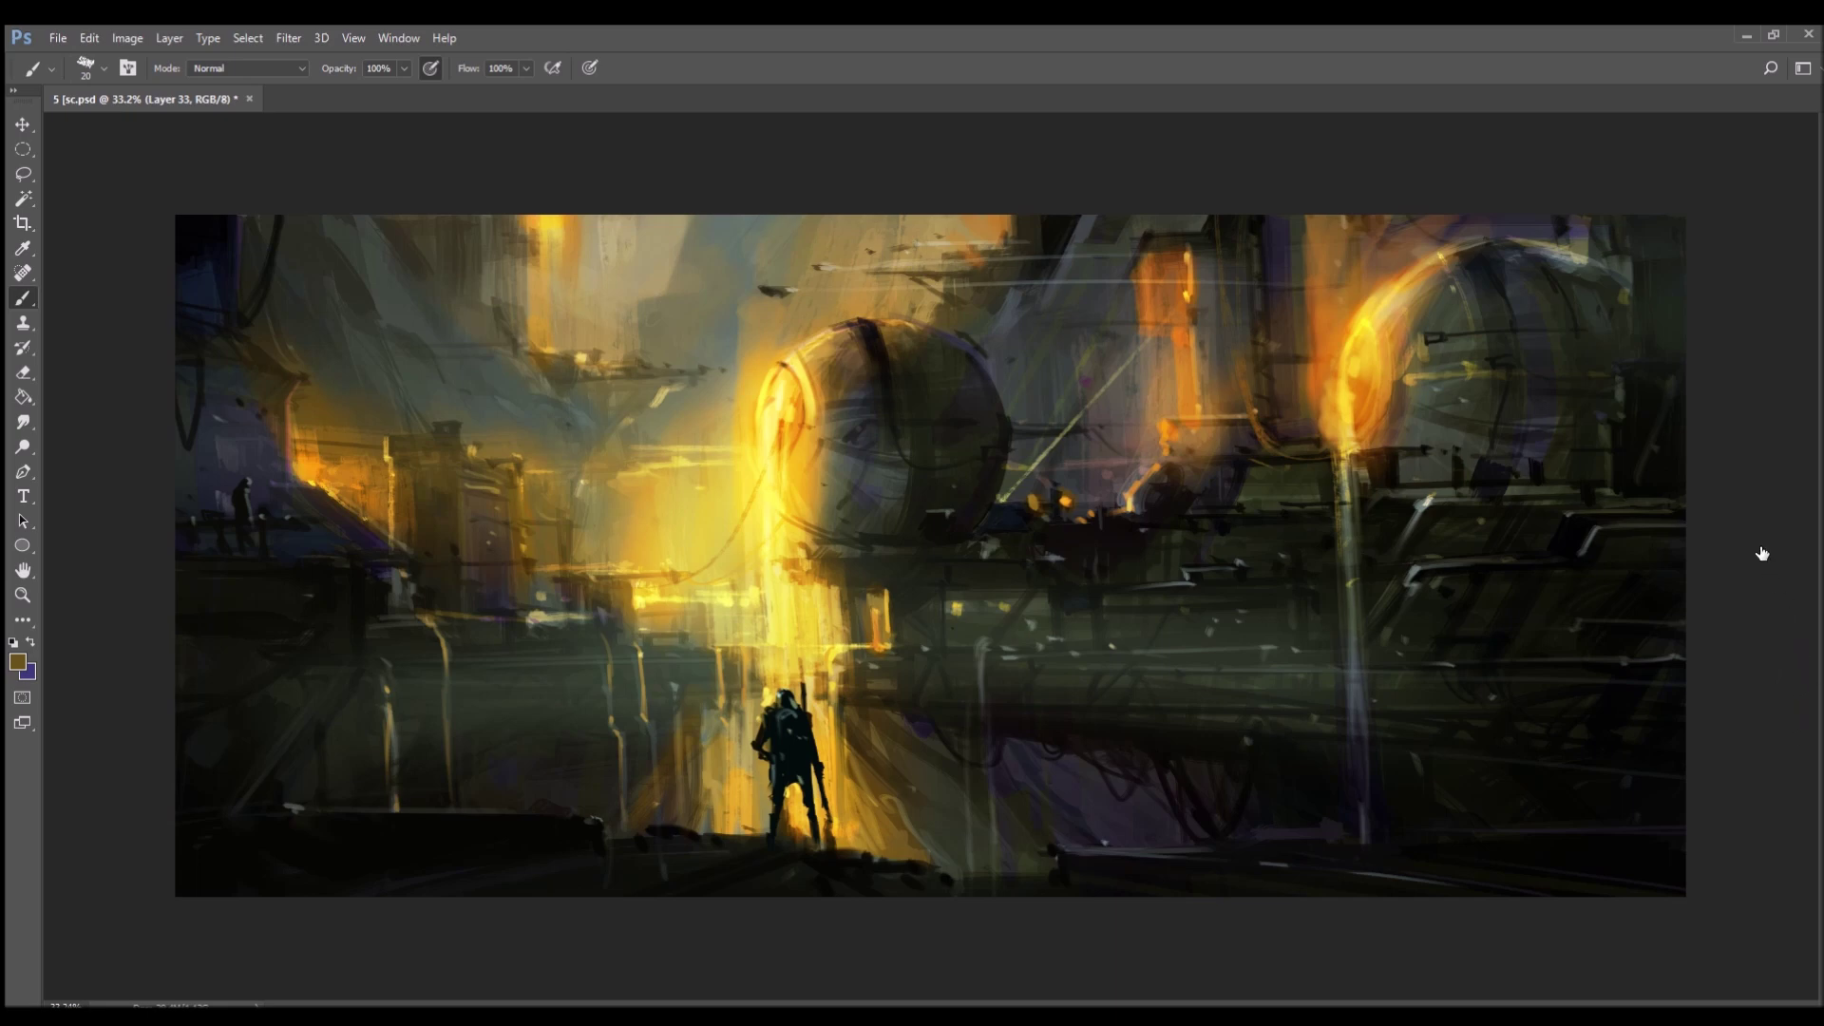
- Select the figure's silhouette, add a layer above it and paint orange light on the shoulders with a 70 px brush
{"action": "left_click", "coordinate": [1657, 514], "text": "ctrl"}
{"action": "left_click", "coordinate": [1661, 551]}
{"action": "left_click", "coordinate": [1731, 984]}
{"action": "key", "text": "]"}
{"action": "key", "text": "bracketright"}
{"action": "key", "text": "bracketright"}
{"action": "key", "text": "bracketright"}
{"action": "key", "text": "bracketright"}
{"action": "key", "text": "bracketright"}
{"action": "key", "text": "bracketright"}
{"action": "key", "text": "bracketright"}
{"action": "left_click", "coordinate": [879, 638], "text": "alt"}
{"action": "mouse_move", "coordinate": [801, 693]}
{"action": "left_mouse_down"}
{"action": "mouse_move", "coordinate": [765, 734]}
{"action": "mouse_move", "coordinate": [791, 714]}
{"action": "left_mouse_up"}
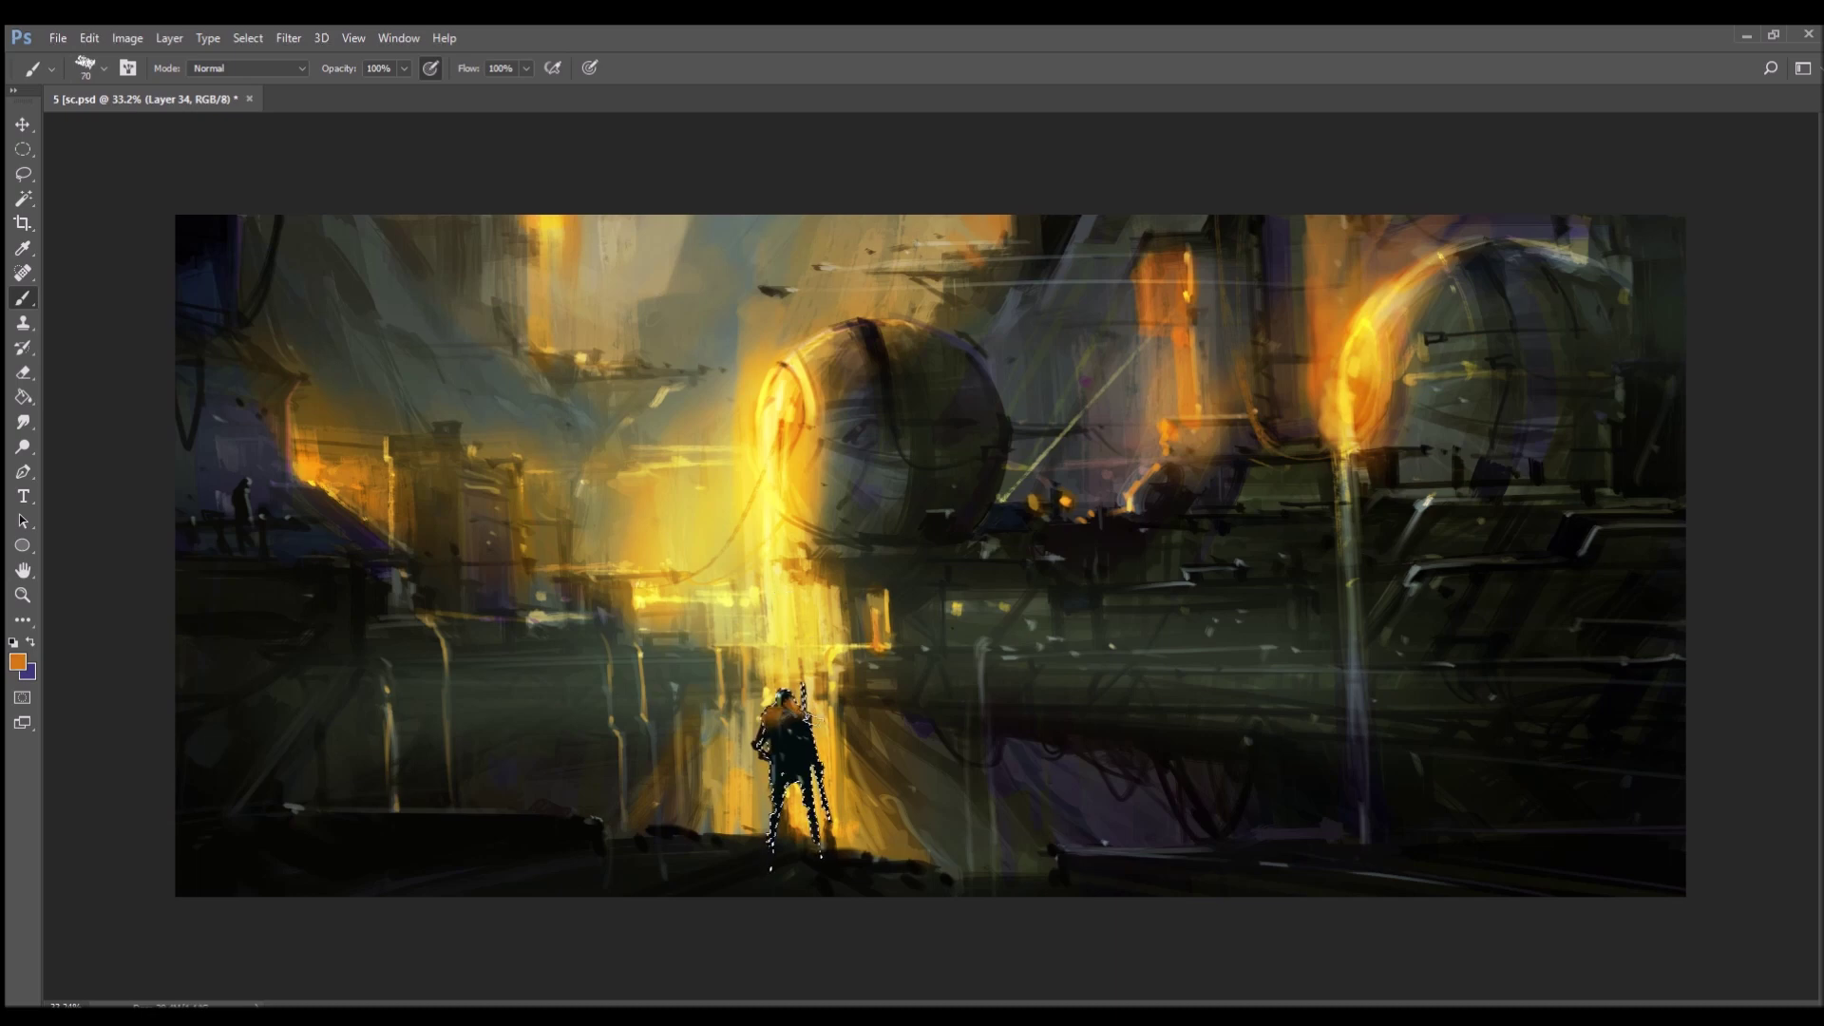
{"action": "key", "text": "ctrl+d"}
- Paint pale yellow rim light on the figure's head and arm with a small brush, ending at 25 px
{"action": "key", "text": "bracketleft"}
{"action": "key", "text": "bracketleft"}
{"action": "key", "text": "bracketleft"}
{"action": "key", "text": "bracketleft"}
{"action": "key", "text": "bracketleft"}
{"action": "key", "text": "bracketleft"}
{"action": "key", "text": "bracketleft"}
{"action": "key", "text": "bracketleft"}
{"action": "left_click", "coordinate": [749, 651], "text": "alt"}
{"action": "left_click_drag", "start_coordinate": [775, 696], "coordinate": [778, 690]}
{"action": "key", "text": "bracketright"}
{"action": "key", "text": "bracketright"}
{"action": "key", "text": "bracketright"}
{"action": "left_click_drag", "start_coordinate": [757, 708], "coordinate": [770, 748]}
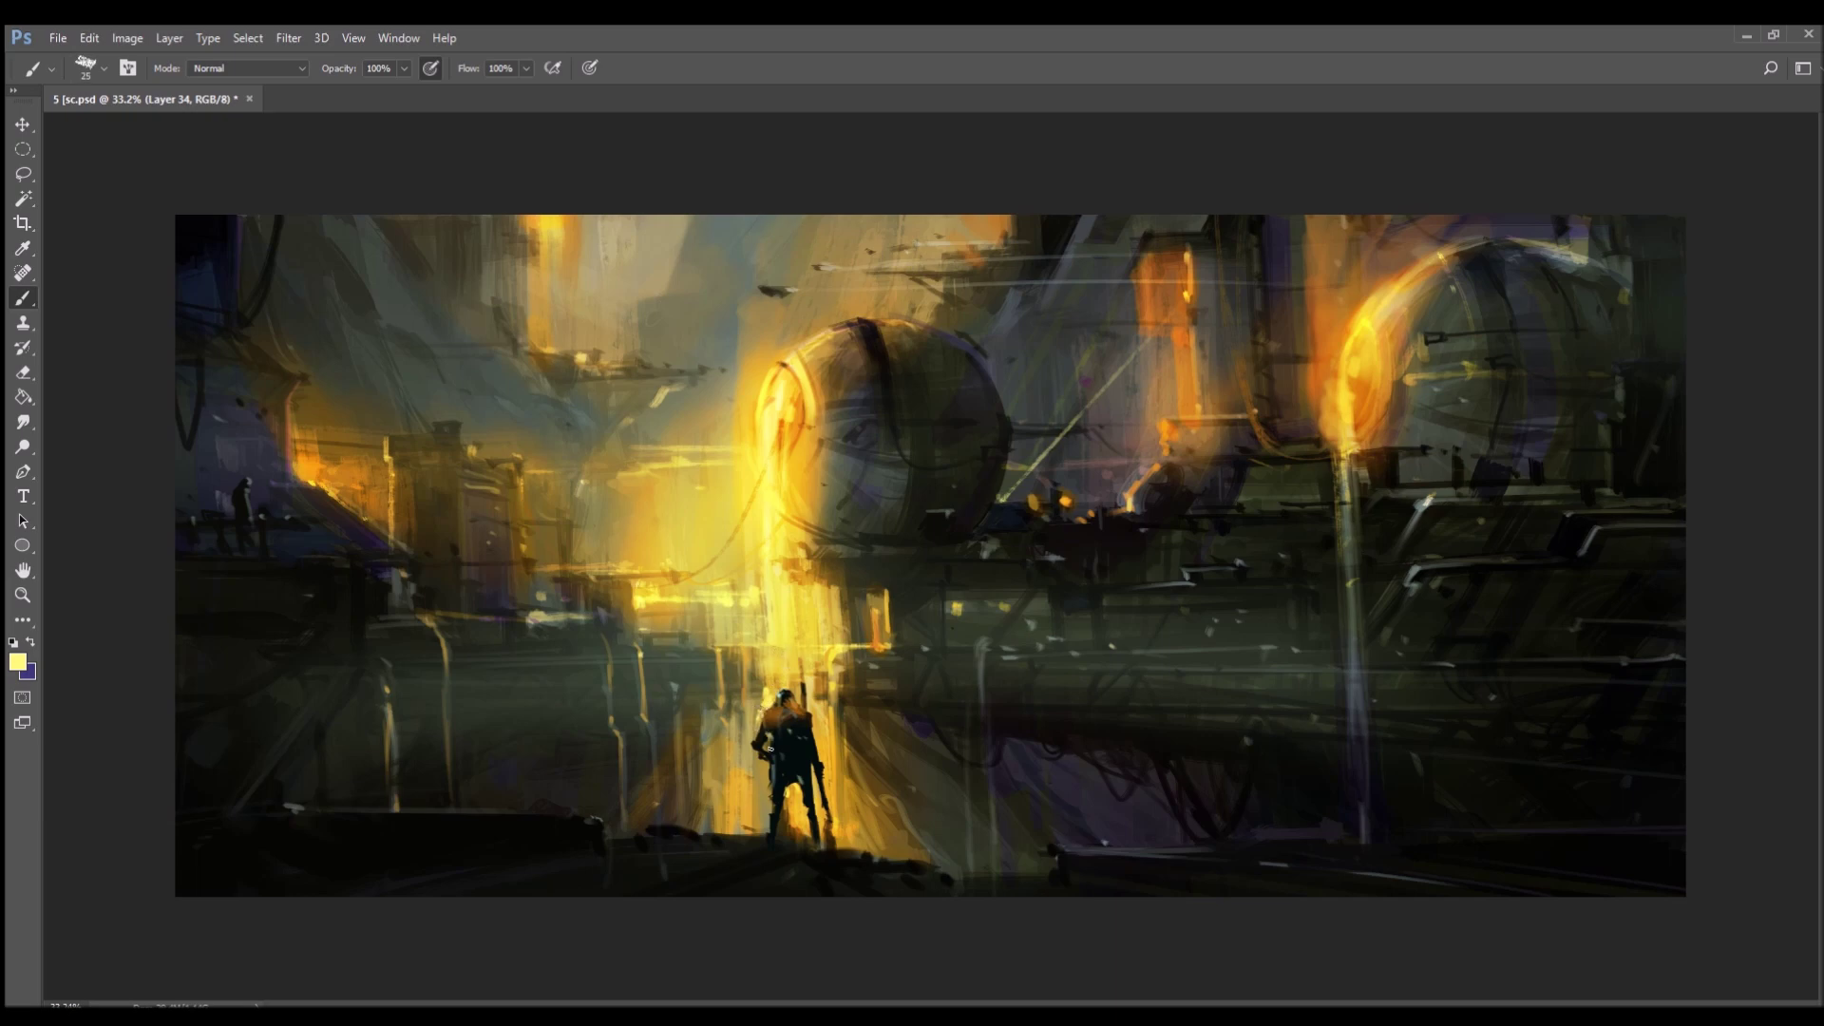
- Paint sampled orange light on the figure's back gear and touch up the lower leg
{"action": "left_click", "coordinate": [796, 817], "text": "alt"}
{"action": "left_click", "coordinate": [799, 755], "text": "alt"}
{"action": "left_click", "coordinate": [1322, 378], "text": "alt"}
{"action": "mouse_move", "coordinate": [799, 729]}
{"action": "left_mouse_down"}
{"action": "mouse_move", "coordinate": [809, 793]}
{"action": "mouse_move", "coordinate": [810, 753]}
{"action": "left_mouse_up"}
{"action": "left_click", "coordinate": [804, 765], "text": "alt"}
{"action": "left_click_drag", "start_coordinate": [806, 819], "coordinate": [815, 847]}
- Sample golden orange tones and add highlights to the structures under the right sphere, its upper rim and the wall beside it
{"action": "left_click", "coordinate": [790, 797], "text": "alt"}
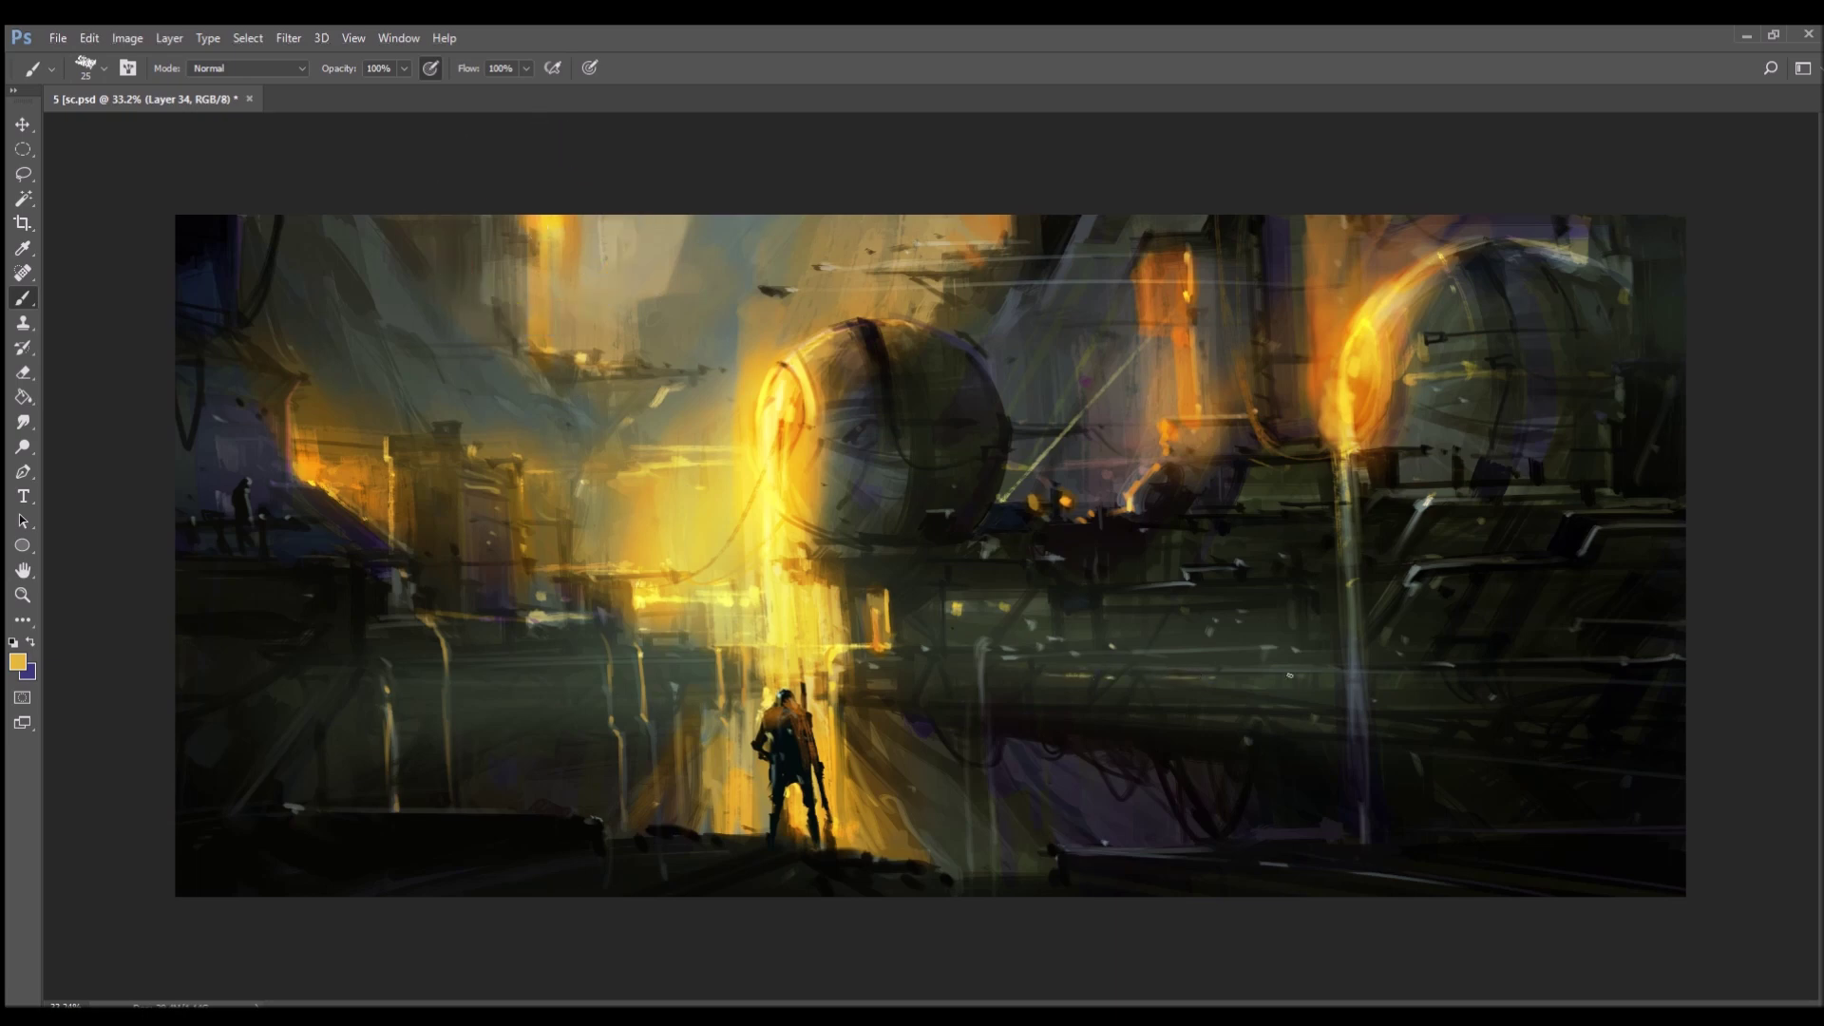
{"action": "left_click", "coordinate": [1366, 399], "text": "alt"}
{"action": "left_click_drag", "start_coordinate": [1411, 568], "coordinate": [1465, 561]}
{"action": "left_click_drag", "start_coordinate": [1431, 495], "coordinate": [1462, 491]}
{"action": "left_click_drag", "start_coordinate": [1480, 234], "coordinate": [1512, 237]}
{"action": "left_click", "coordinate": [1368, 315], "text": "alt"}
{"action": "left_click", "coordinate": [1324, 339]}
- Pick a light cyan colour, enlarge the brush and paint a cool glow beside the orange-lit structure between the two spheres
{"action": "left_click", "coordinate": [1060, 456], "text": "alt"}
{"action": "left_click", "coordinate": [23, 248]}
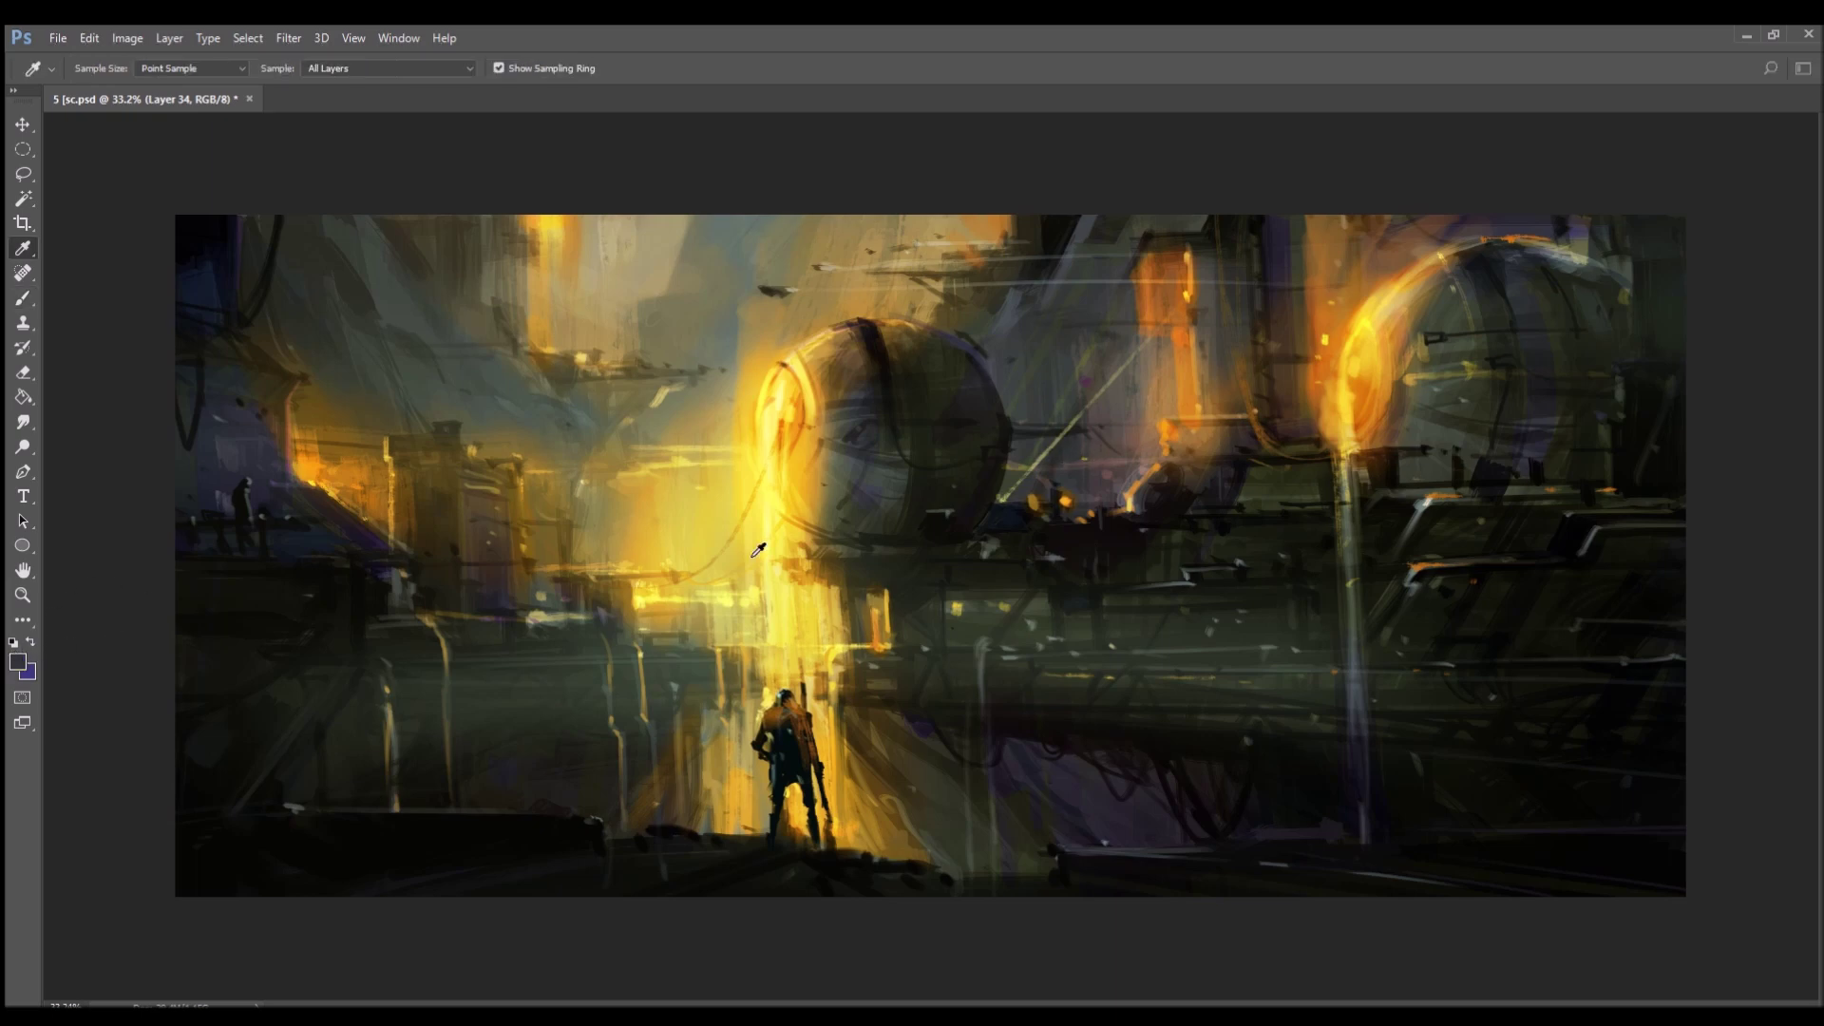
{"action": "left_click", "coordinate": [1334, 644]}
{"action": "key", "text": "b"}
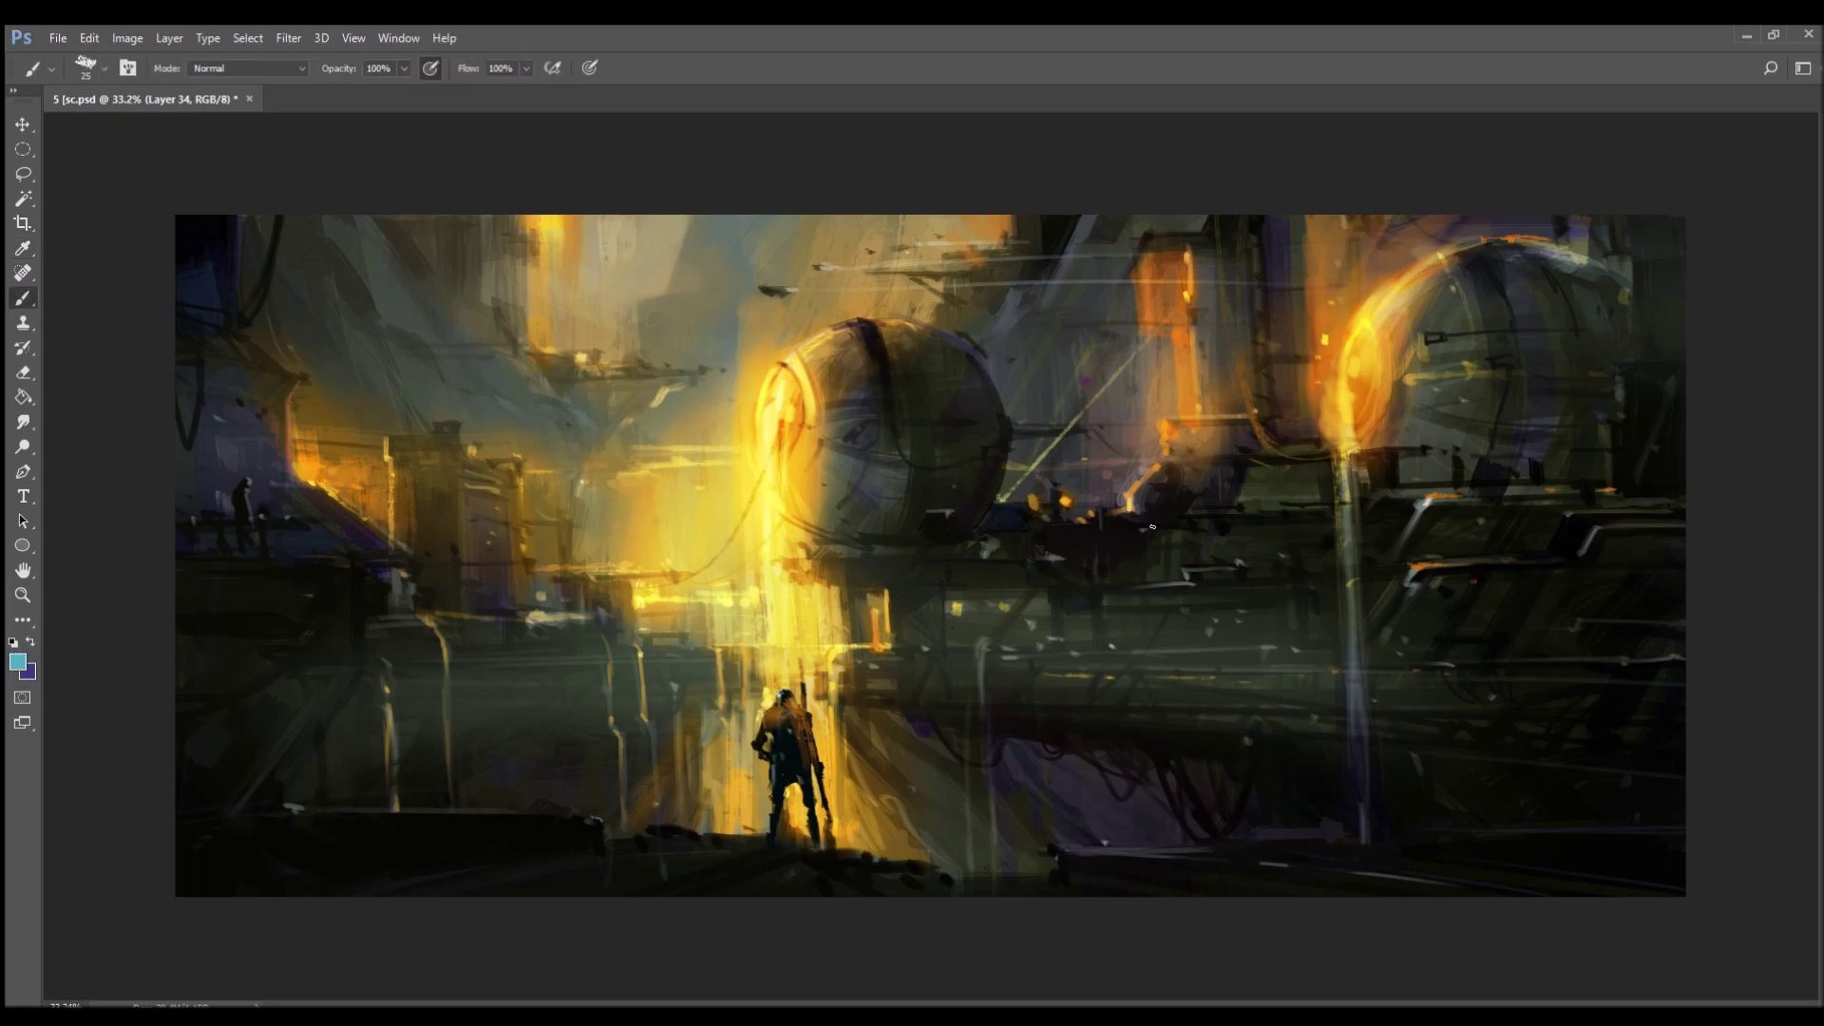
{"action": "key", "text": "]"}
{"action": "key", "text": "]"}
{"action": "key", "text": "]"}
{"action": "key", "text": "]"}
{"action": "key", "text": "]"}
{"action": "key", "text": "]"}
{"action": "key", "text": "]"}
{"action": "key", "text": "]"}
{"action": "key", "text": "]"}
{"action": "left_click_drag", "start_coordinate": [1154, 427], "coordinate": [1152, 450]}
- Refine the lit edges of the angular structures under the right sphere with sampled colour and a 15 px brush
{"action": "key", "text": "bracketleft"}
{"action": "key", "text": "bracketleft"}
{"action": "key", "text": "bracketleft"}
{"action": "key", "text": "bracketleft"}
{"action": "key", "text": "bracketleft"}
{"action": "key", "text": "bracketleft"}
{"action": "key", "text": "bracketleft"}
{"action": "key", "text": "bracketleft"}
{"action": "key", "text": "bracketleft"}
{"action": "key", "text": "bracketleft"}
{"action": "key", "text": "bracketleft"}
{"action": "key", "text": "bracketleft"}
{"action": "left_click", "coordinate": [1411, 555], "text": "alt"}
{"action": "left_click_drag", "start_coordinate": [1413, 567], "coordinate": [1403, 577]}
{"action": "left_click_drag", "start_coordinate": [1422, 501], "coordinate": [1414, 496]}
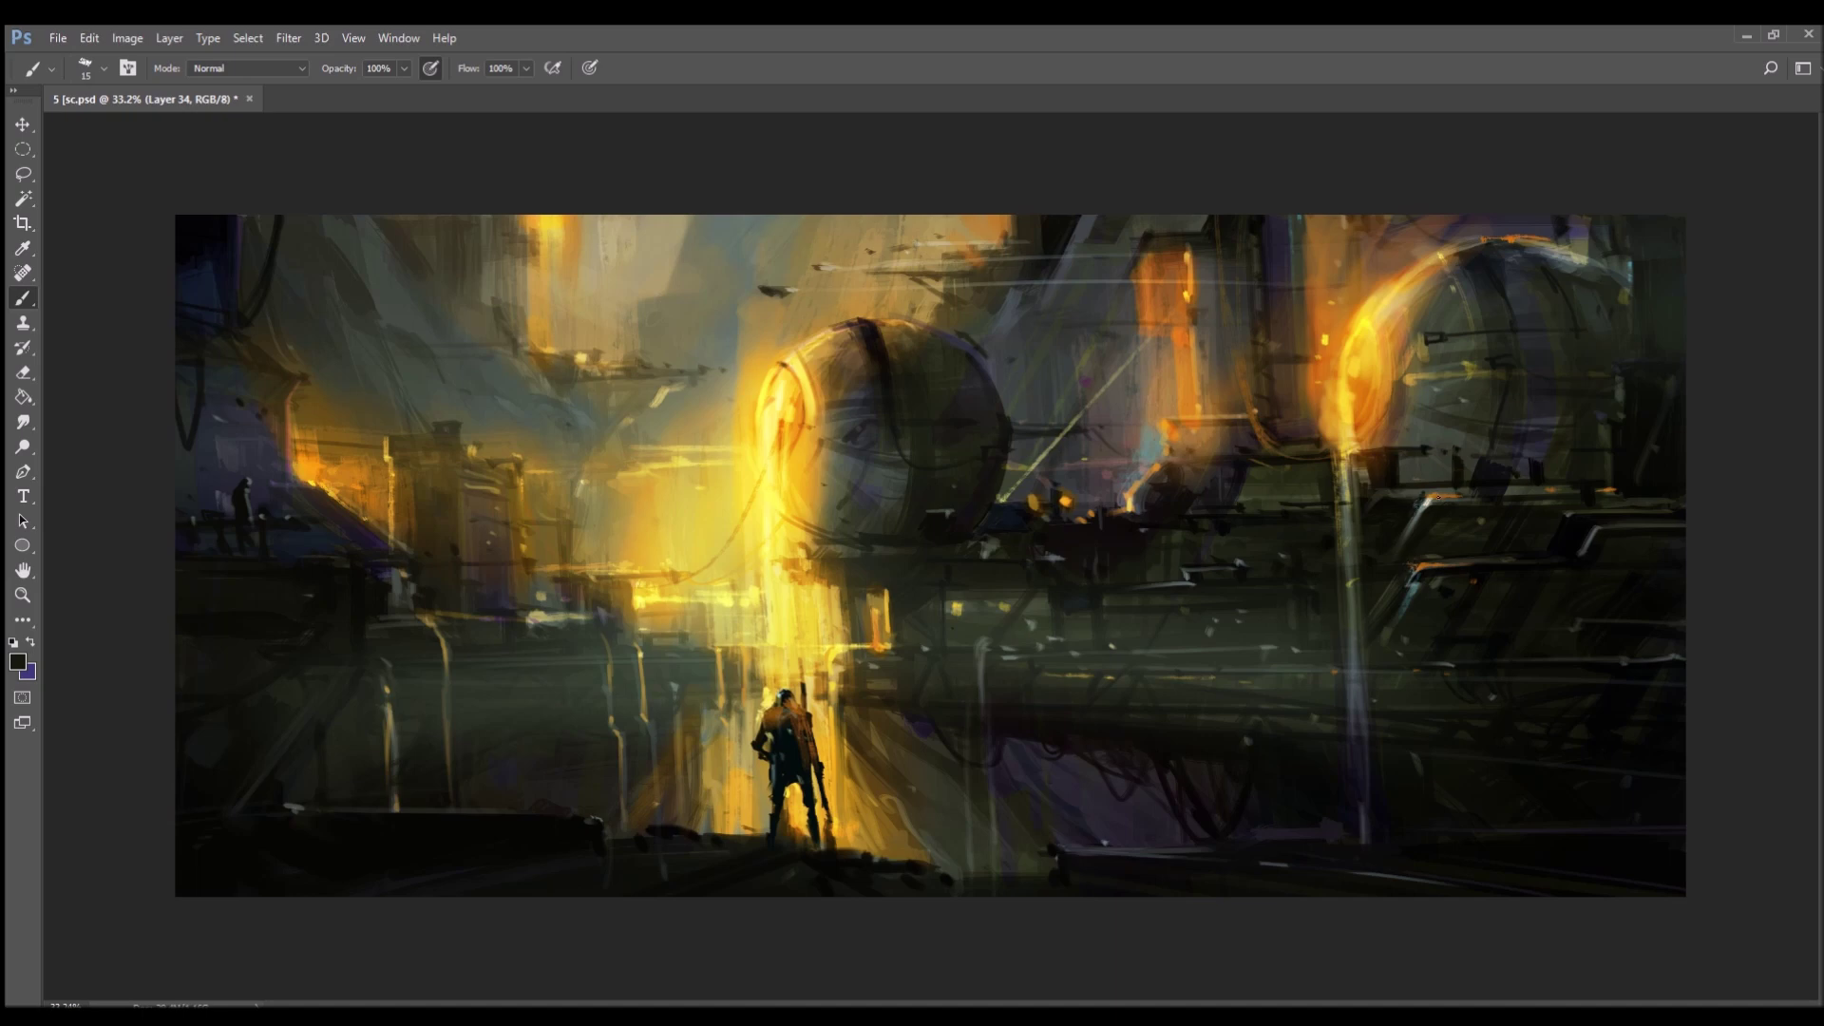
- Sample golden orange and paint streaks down the thin waterfall right of the figure, plus small accents on the outer structures
{"action": "left_click", "coordinate": [1193, 414], "text": "alt"}
{"action": "mouse_move", "coordinate": [983, 638]}
{"action": "left_mouse_down"}
{"action": "mouse_move", "coordinate": [971, 783]}
{"action": "mouse_move", "coordinate": [962, 643]}
{"action": "mouse_move", "coordinate": [966, 750]}
{"action": "left_mouse_up"}
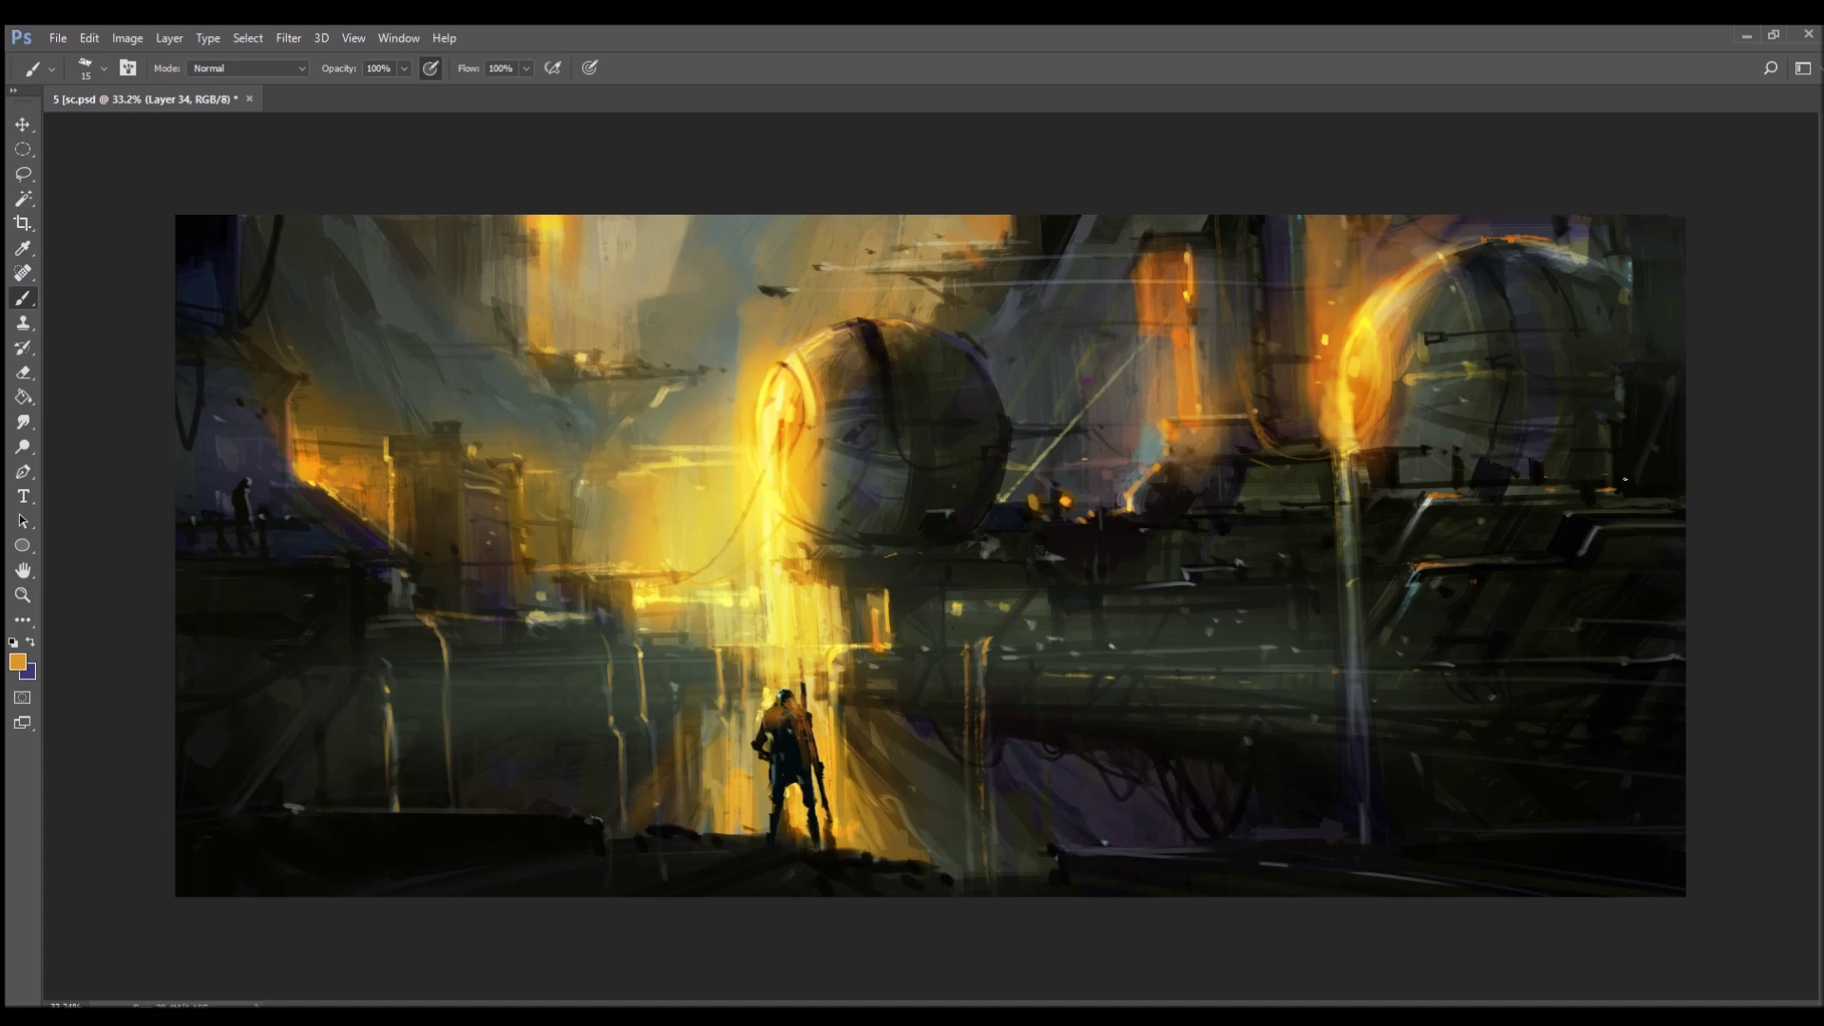
{"action": "left_click_drag", "start_coordinate": [1619, 357], "coordinate": [1674, 358]}
{"action": "left_click_drag", "start_coordinate": [261, 333], "coordinate": [298, 372]}
- Sample a dark tone and draw a thin hanging cable in front of the waterfalls left of the figure
{"action": "left_click", "coordinate": [821, 629], "text": "alt"}
{"action": "left_click", "coordinate": [852, 712], "text": "alt"}
{"action": "left_click", "coordinate": [508, 827], "text": "alt"}
{"action": "mouse_move", "coordinate": [521, 807]}
{"action": "left_mouse_down"}
{"action": "mouse_move", "coordinate": [561, 597]}
{"action": "mouse_move", "coordinate": [600, 561]}
{"action": "left_mouse_up"}
- Sample a near-black tone and paint a tiny standing figure on the platform between the two spheres
{"action": "left_click", "coordinate": [799, 427], "text": "alt"}
{"action": "left_click", "coordinate": [1345, 411], "text": "alt"}
{"action": "left_click", "coordinate": [1250, 452], "text": "alt"}
{"action": "left_click_drag", "start_coordinate": [1216, 406], "coordinate": [1218, 445]}
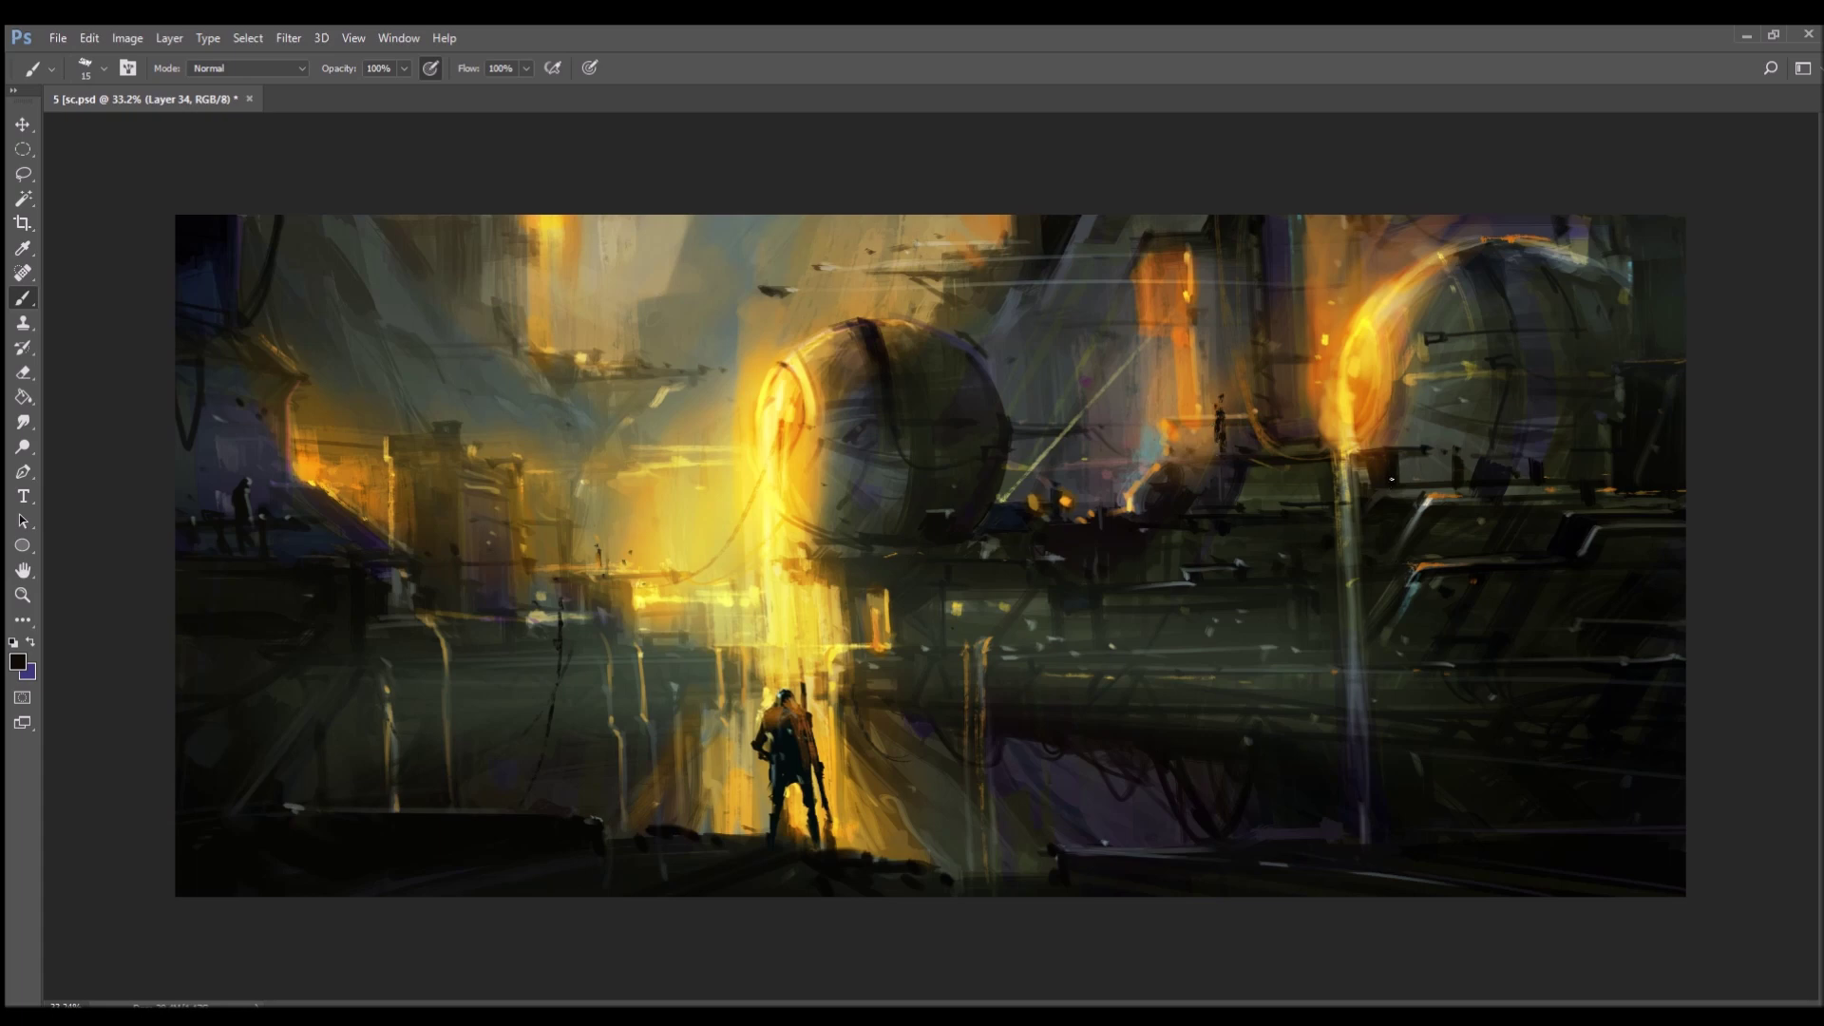
- Sample light yellow and paint highlights at the canvas's far-right edge, near the figure's feet and down the right sphere's waterfall
{"action": "left_click", "coordinate": [294, 806], "text": "alt"}
{"action": "left_click", "coordinate": [750, 479], "text": "alt"}
{"action": "left_click_drag", "start_coordinate": [1657, 661], "coordinate": [1684, 658]}
{"action": "left_click_drag", "start_coordinate": [875, 834], "coordinate": [887, 850]}
{"action": "left_click", "coordinate": [763, 431], "text": "alt"}
{"action": "left_click_drag", "start_coordinate": [1357, 796], "coordinate": [1360, 822]}
{"action": "left_click_drag", "start_coordinate": [1353, 735], "coordinate": [1369, 828]}
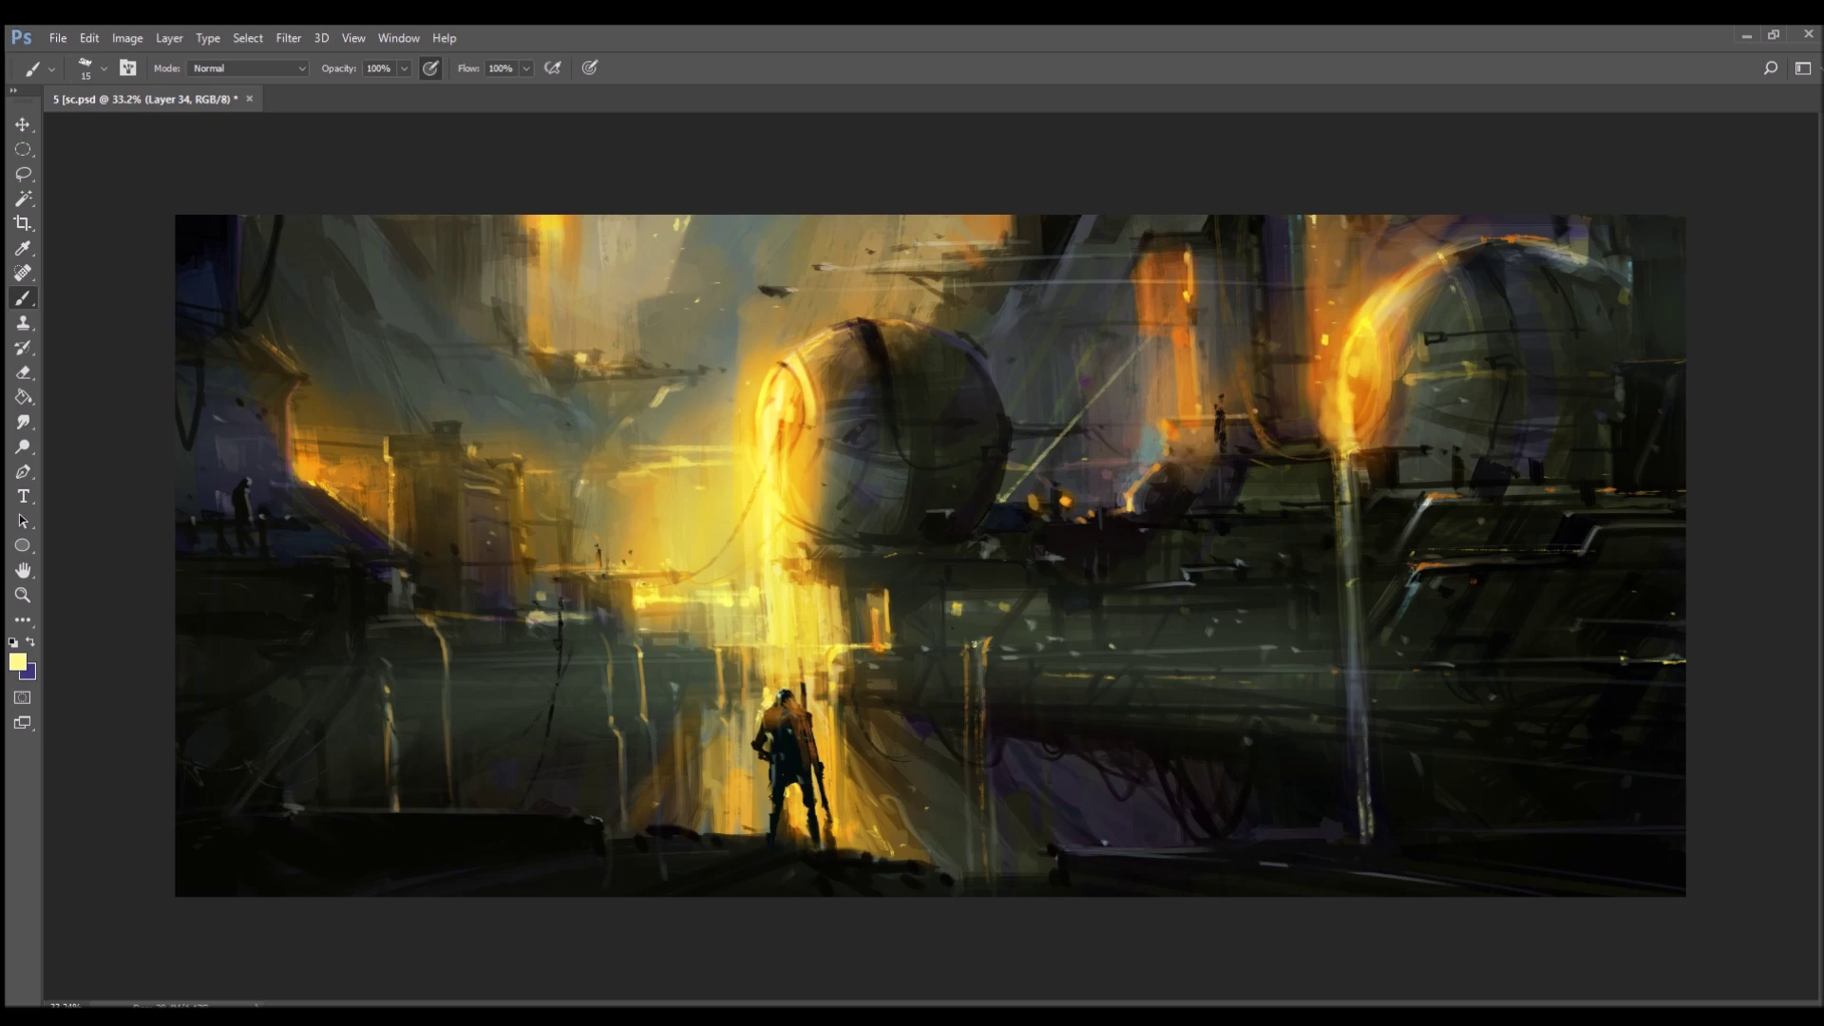
- Enlarge the brush, sample orange and paint glows atop the thin central waterfall and at the bases of the right and left waterfalls
{"action": "key", "text": "bracketright"}
{"action": "key", "text": "bracketright"}
{"action": "key", "text": "bracketright"}
{"action": "key", "text": "bracketright"}
{"action": "key", "text": "bracketright"}
{"action": "key", "text": "bracketright"}
{"action": "key", "text": "bracketright"}
{"action": "key", "text": "bracketright"}
{"action": "key", "text": "bracketright"}
{"action": "key", "text": "bracketright"}
{"action": "key", "text": "bracketright"}
{"action": "key", "text": "bracketright"}
{"action": "key", "text": "bracketright"}
{"action": "left_click", "coordinate": [1373, 402], "text": "alt"}
{"action": "mouse_move", "coordinate": [989, 641]}
{"action": "left_mouse_down"}
{"action": "mouse_move", "coordinate": [984, 627]}
{"action": "mouse_move", "coordinate": [1045, 656]}
{"action": "left_mouse_up"}
{"action": "mouse_move", "coordinate": [1373, 775]}
{"action": "left_mouse_down"}
{"action": "mouse_move", "coordinate": [1375, 828]}
{"action": "mouse_move", "coordinate": [1429, 830]}
{"action": "left_mouse_up"}
{"action": "left_click_drag", "start_coordinate": [373, 801], "coordinate": [428, 811]}
- Reduce the brush size to 20 px
{"action": "key", "text": "bracketleft"}
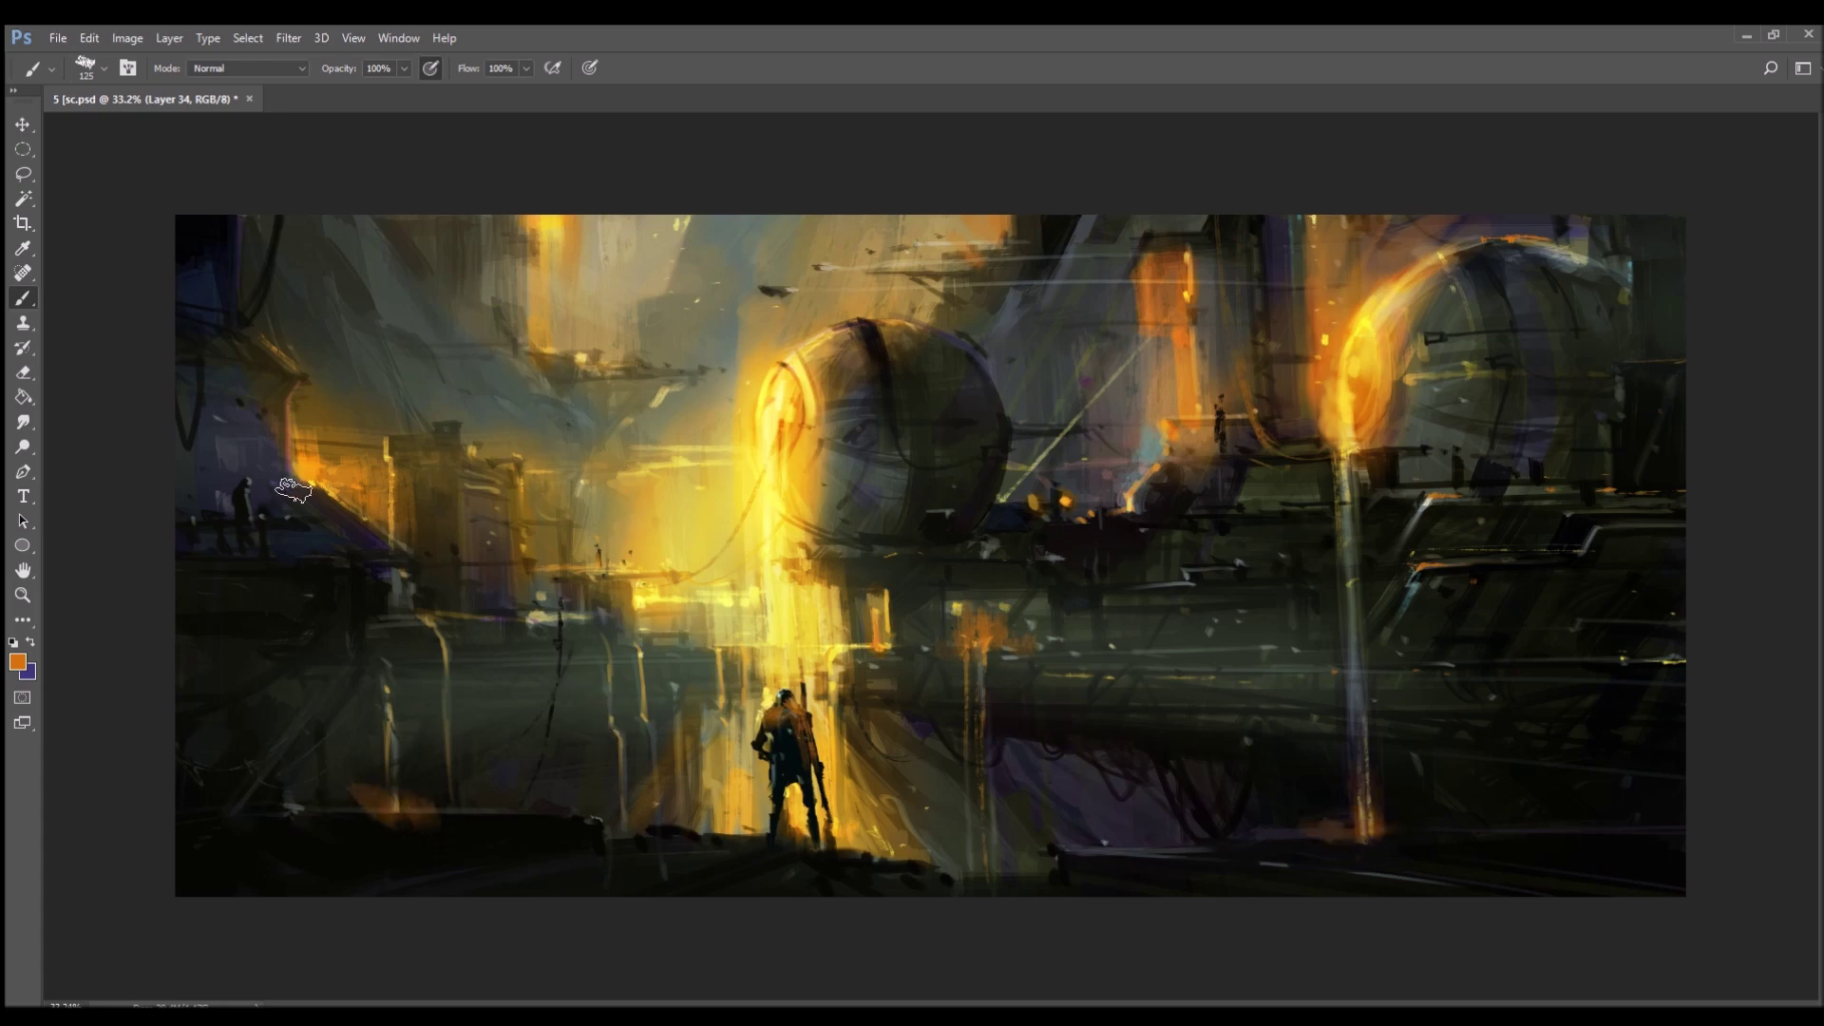
{"action": "key", "text": "bracketleft"}
{"action": "key", "text": "bracketleft"}
{"action": "key", "text": "bracketleft"}
{"action": "key", "text": "bracketleft"}
{"action": "key", "text": "bracketleft"}
{"action": "key", "text": "bracketleft"}
{"action": "key", "text": "bracketleft"}
{"action": "key", "text": "bracketleft"}
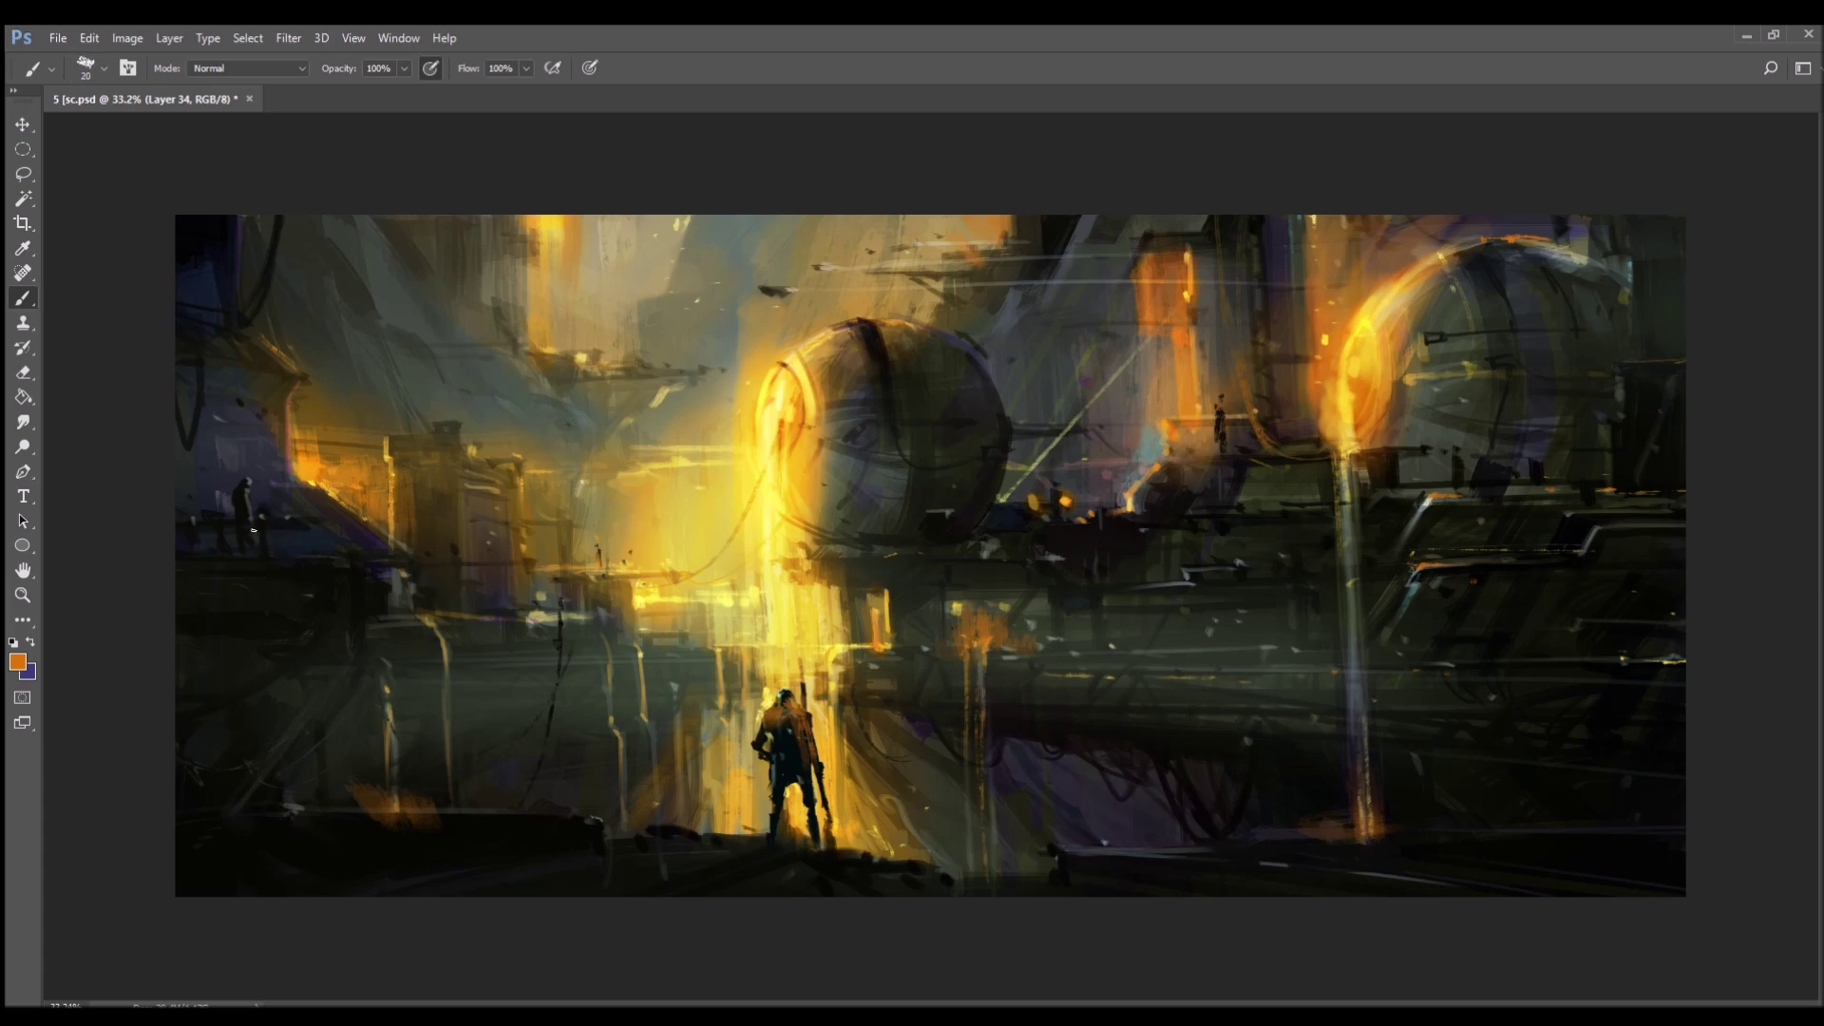